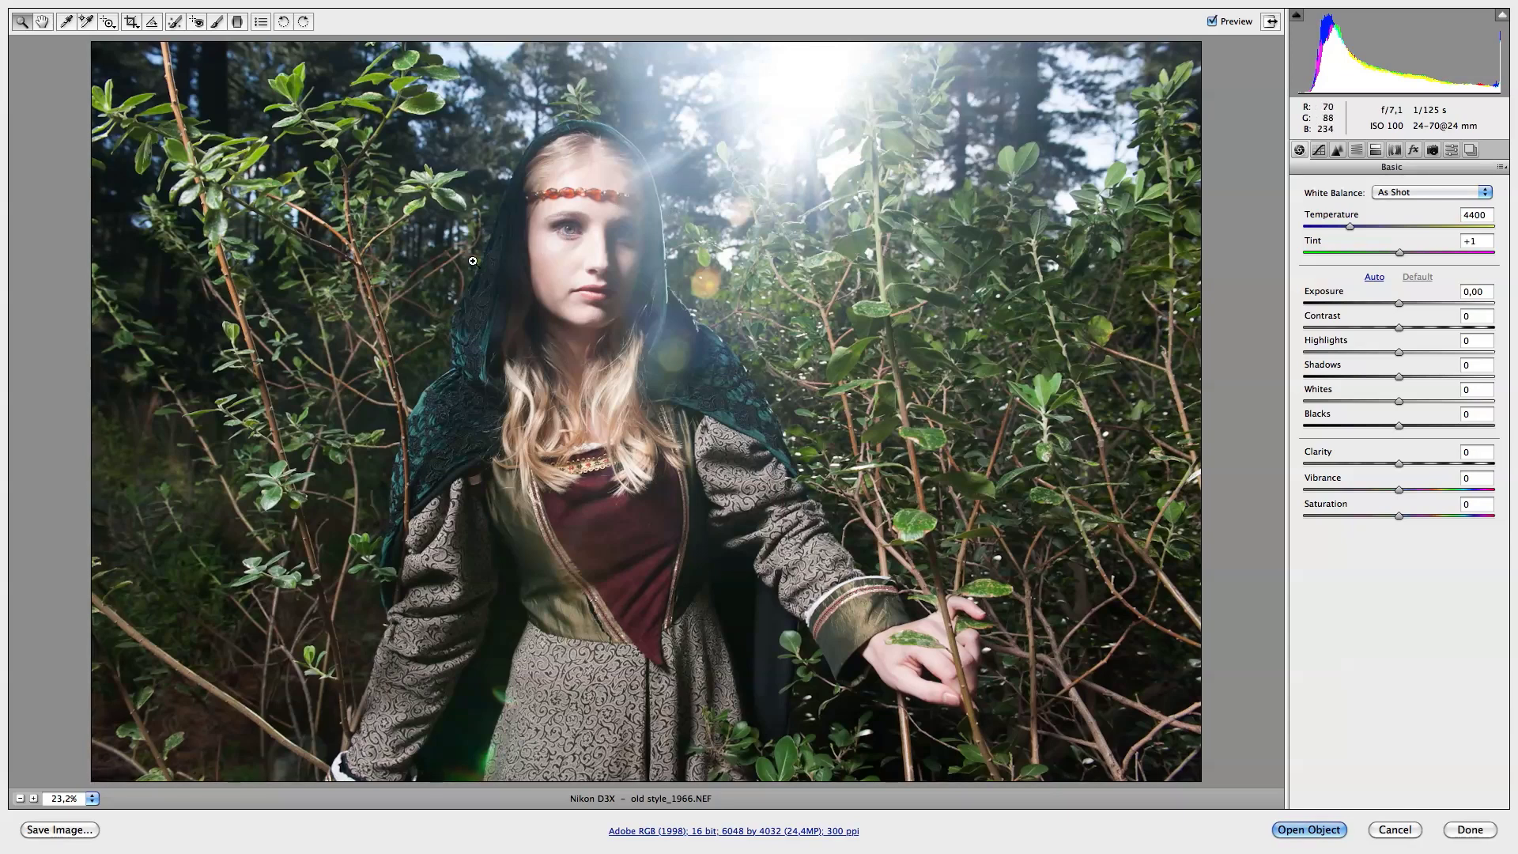
Examine the skin and lip detail on the woman's face up close and return to the full image.
left_click_drag(389, 206, 841, 526)
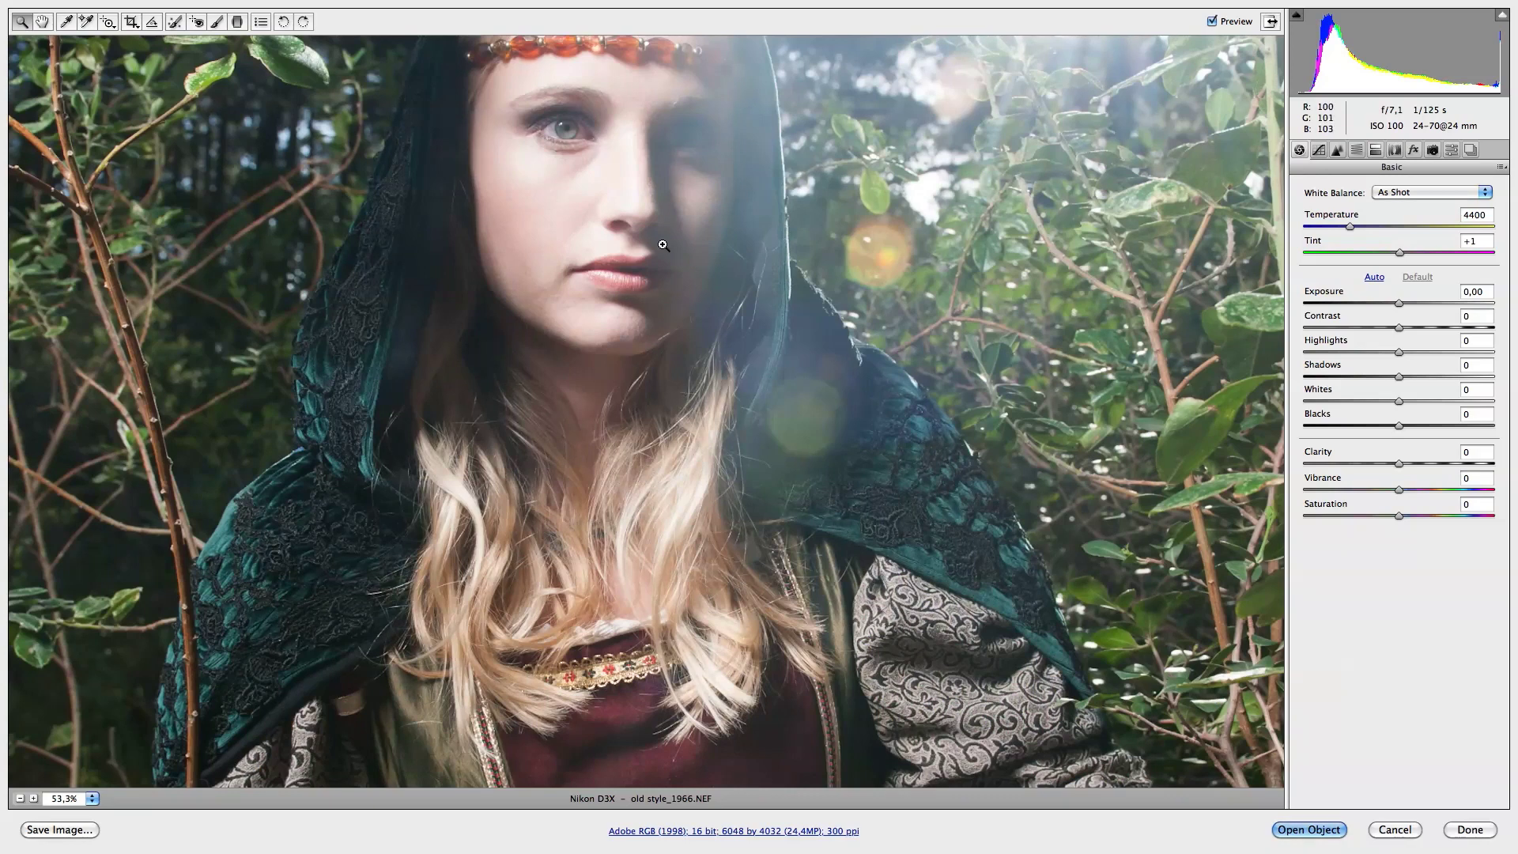
left_click_drag(655, 224, 658, 536)
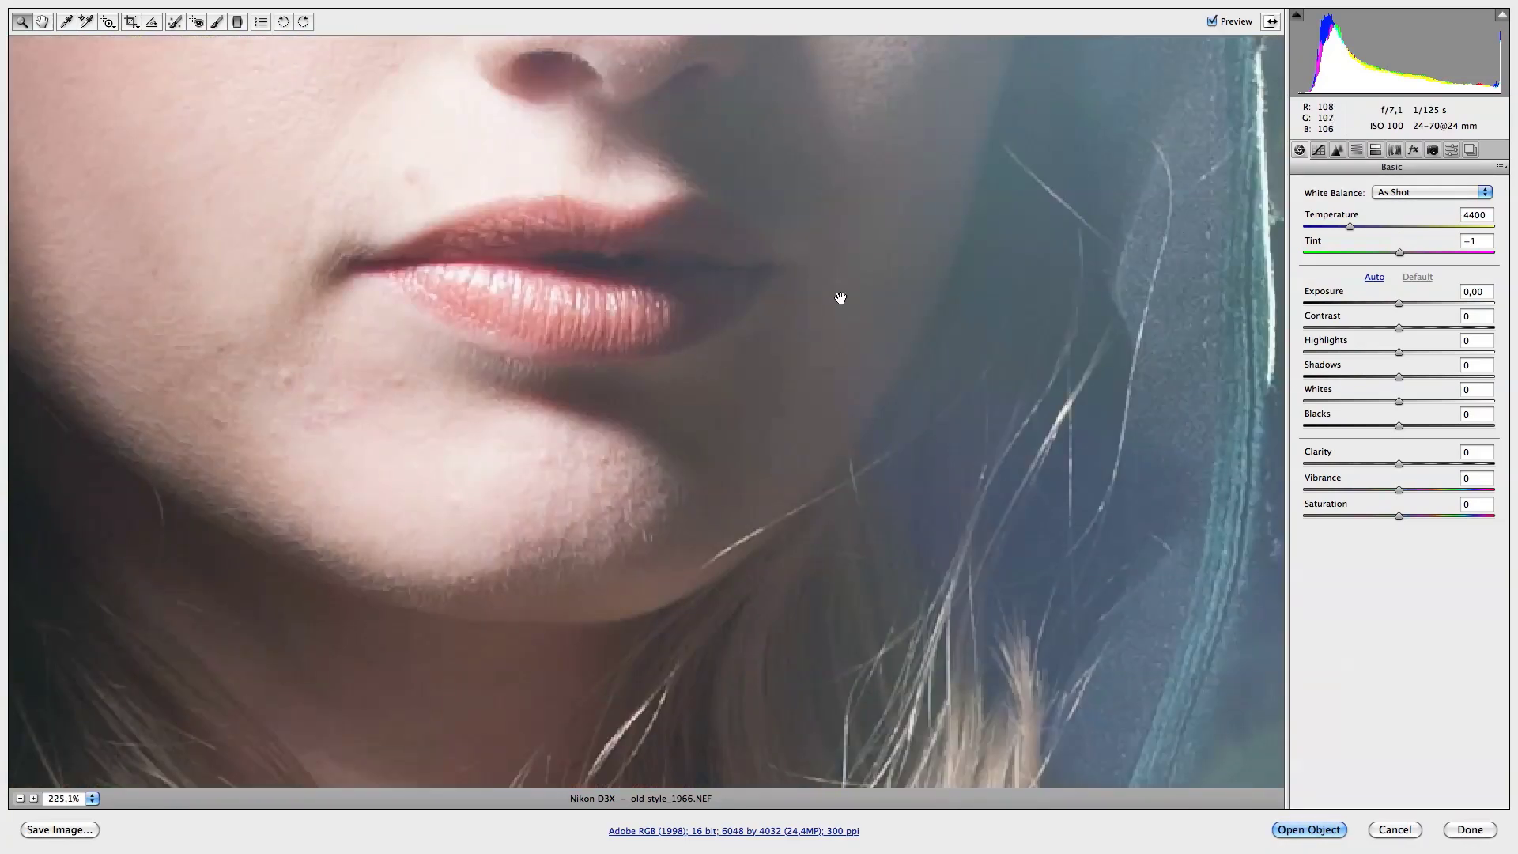
left_click_drag(841, 295, 1006, 617)
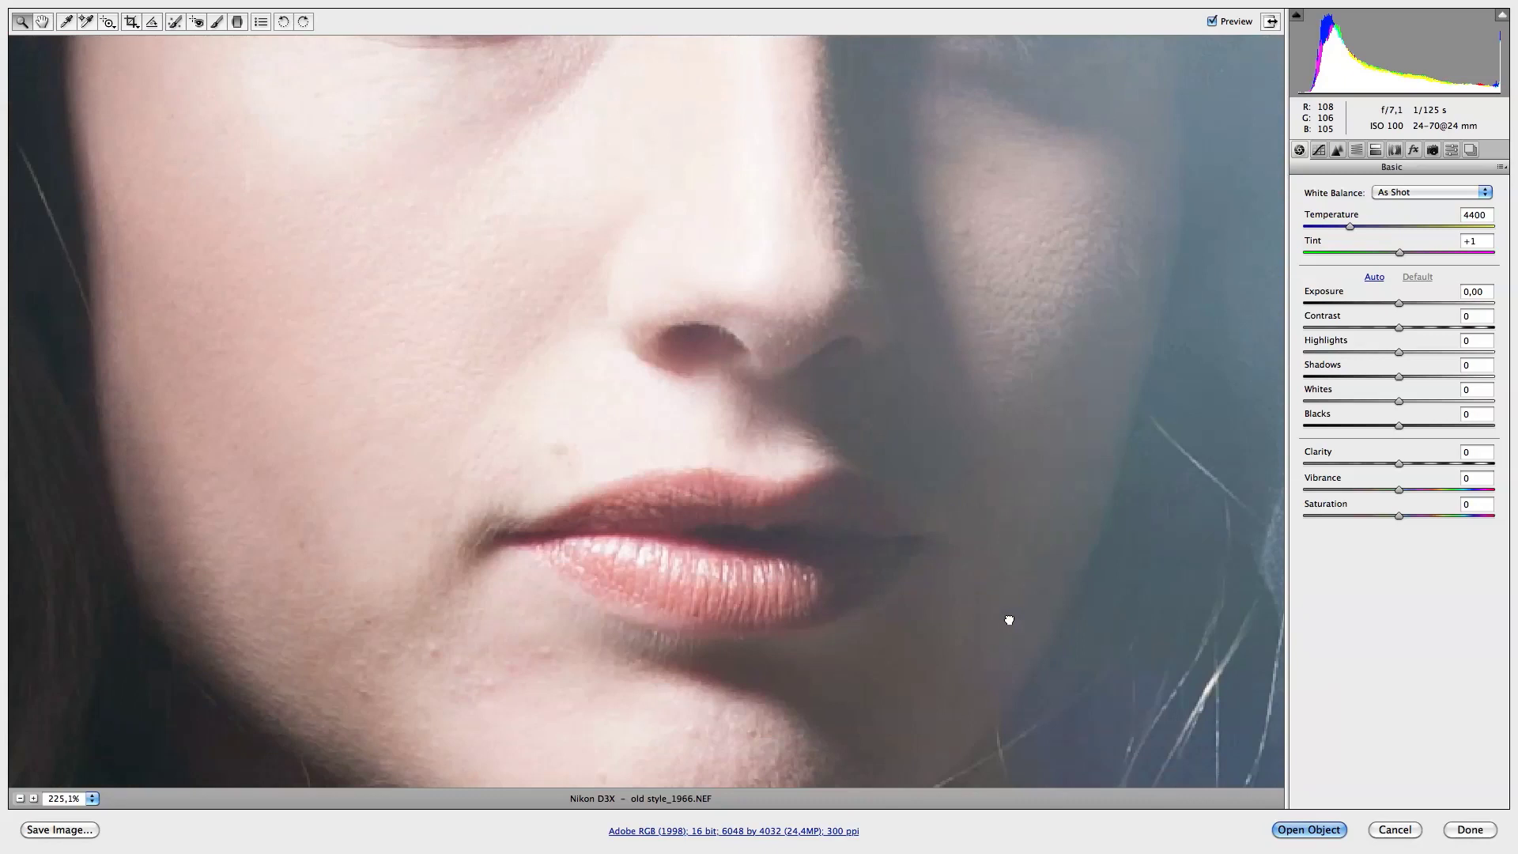
left_click_drag(837, 224, 963, 515)
left_click_drag(1051, 624, 756, 317)
key("super+0")
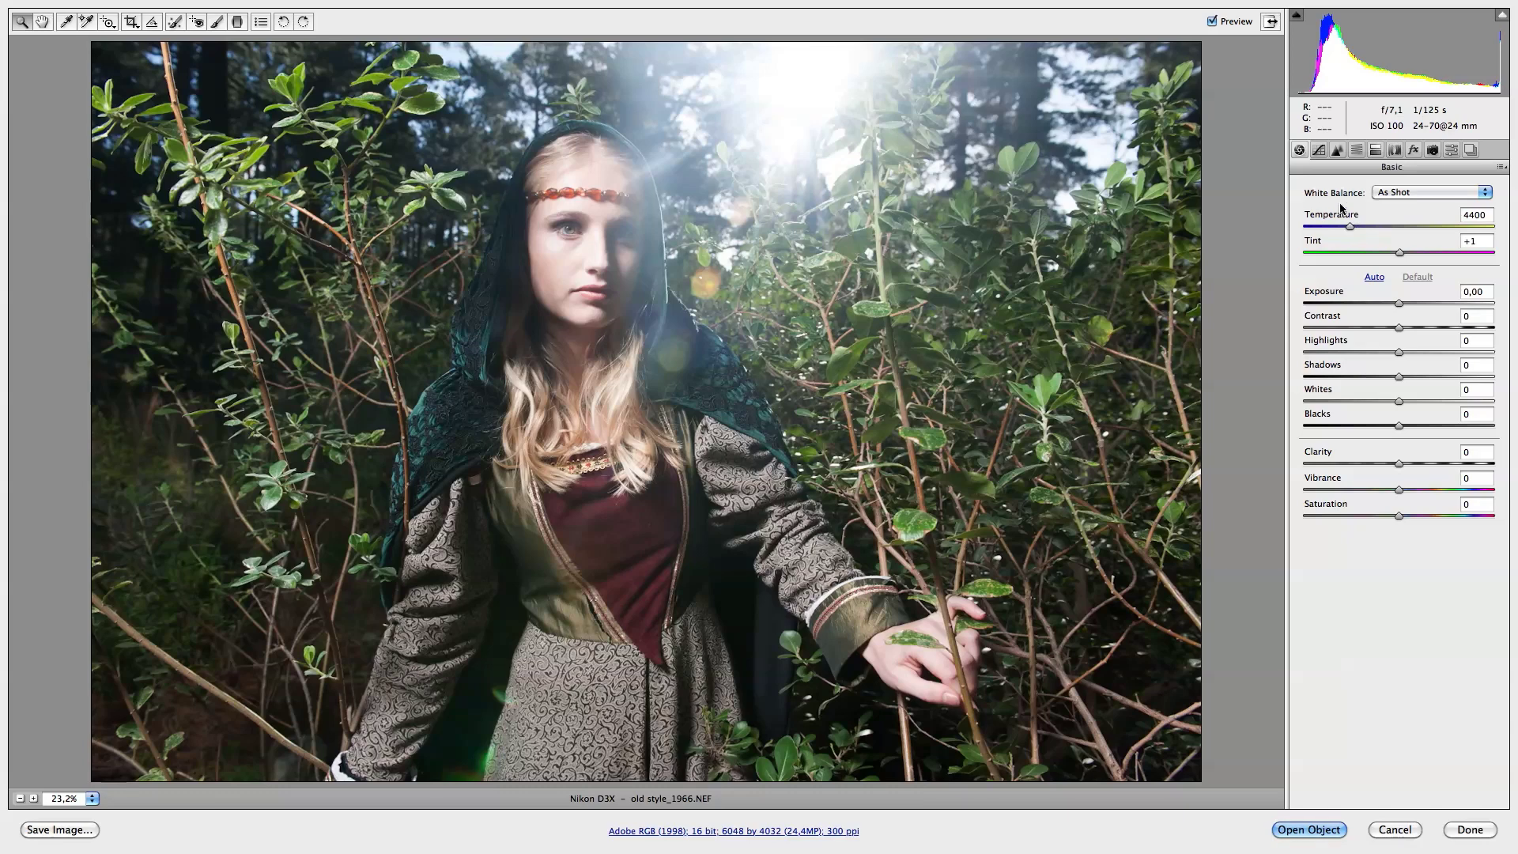
Set the sharpening Amount to 70 and Radius to 0.5, and check the result on the woman's face.
left_click(1338, 151)
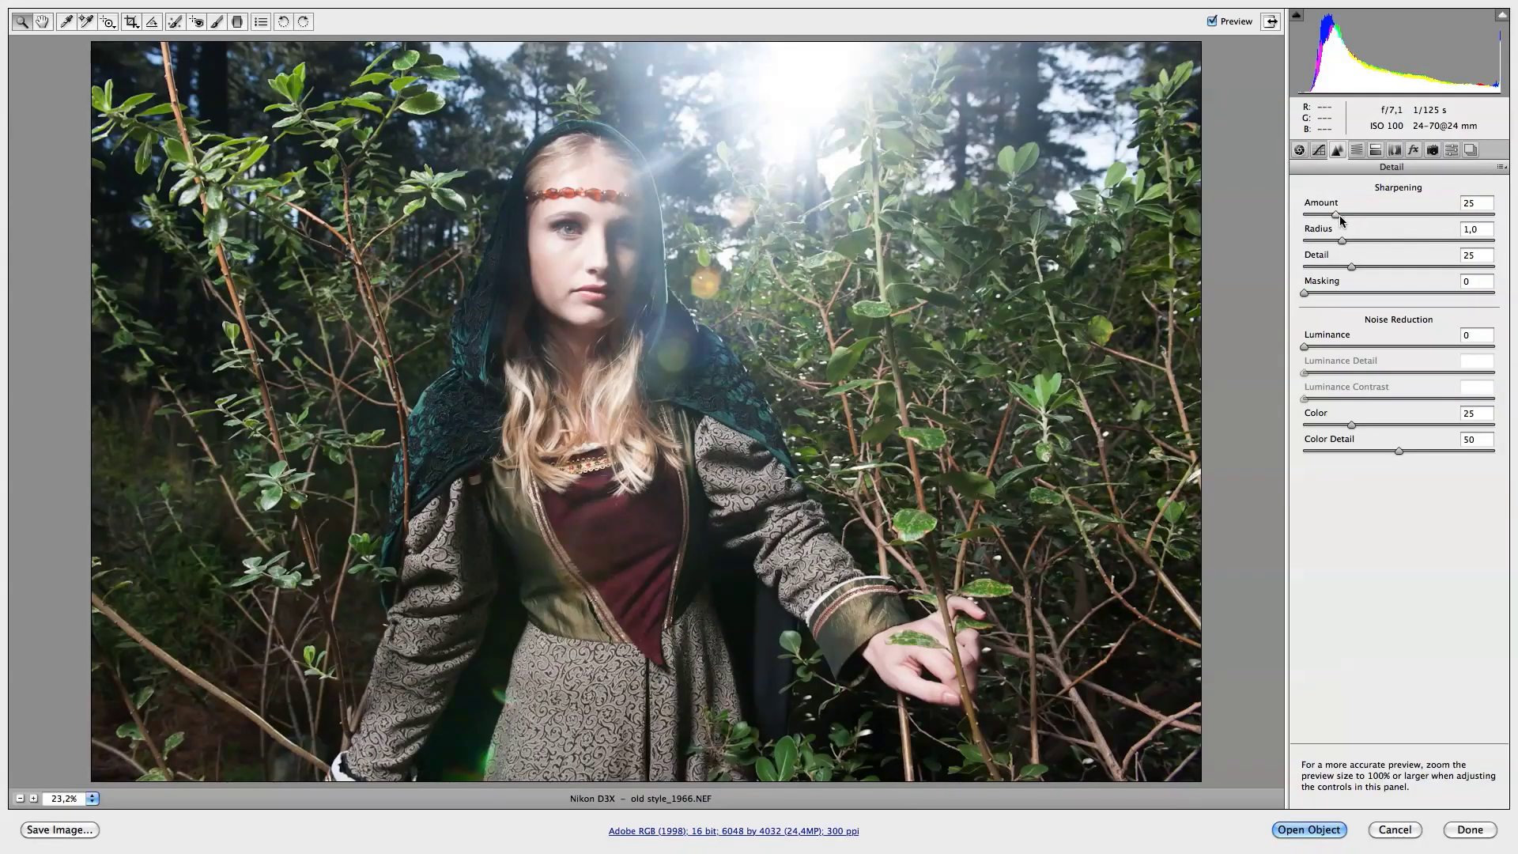
double_click(1479, 207)
type("70")
left_click_drag(1342, 244, 1309, 247)
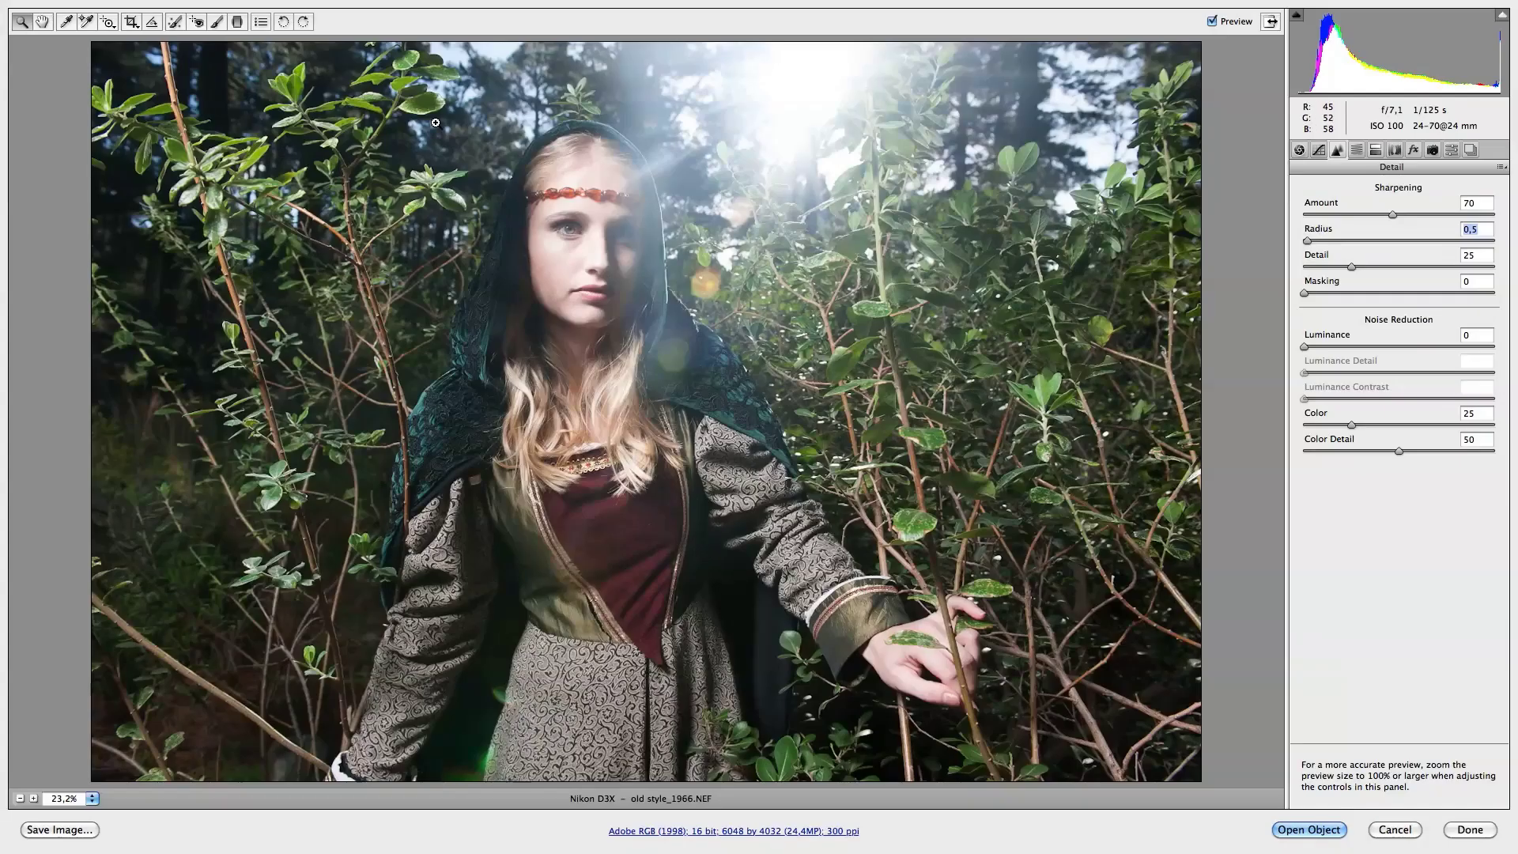
left_click_drag(431, 120, 774, 329)
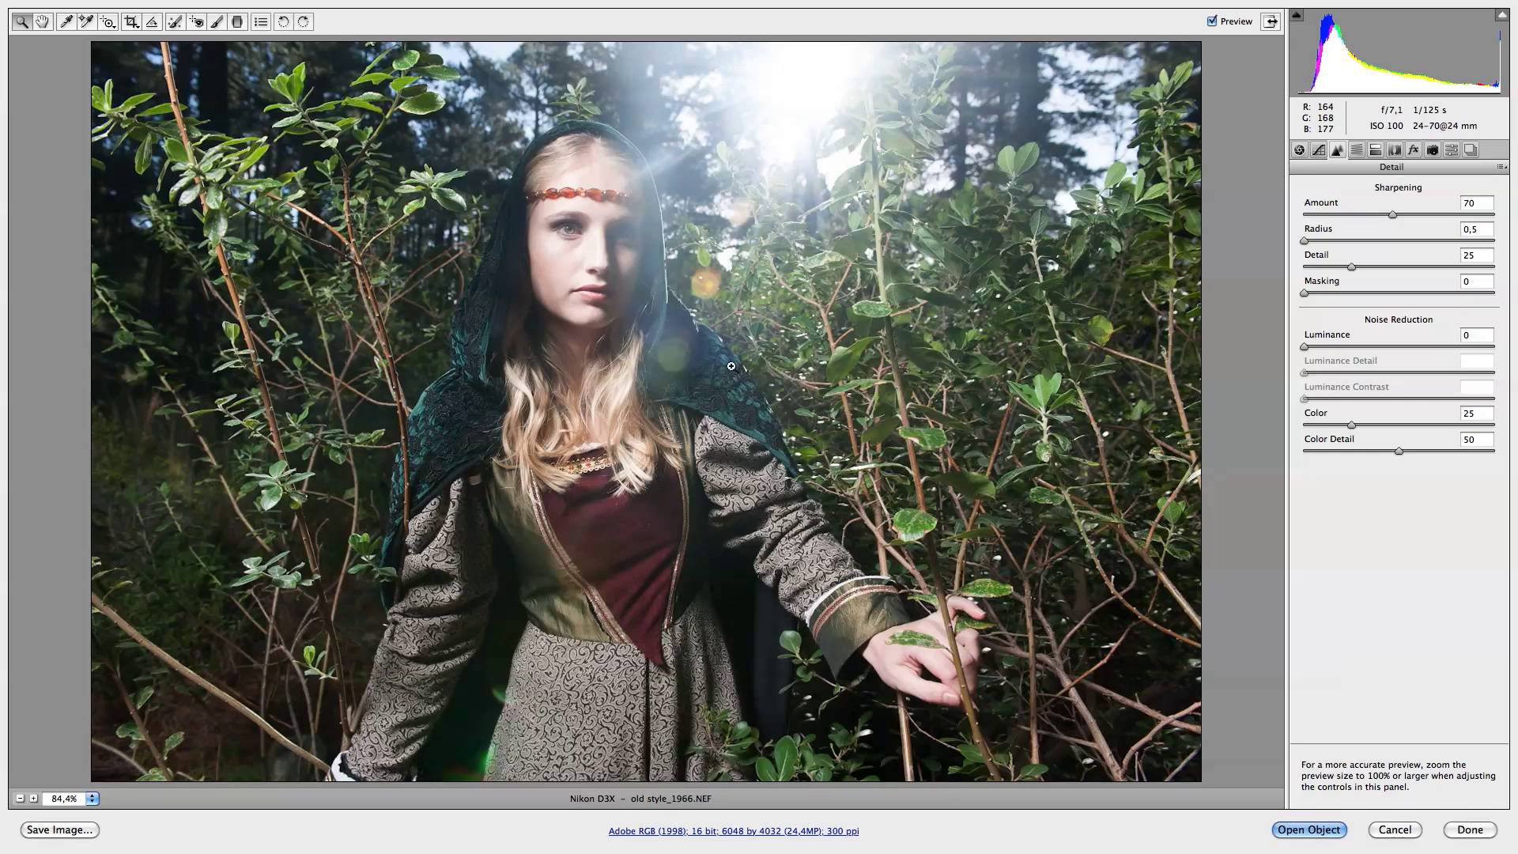
left_click_drag(591, 563, 593, 441)
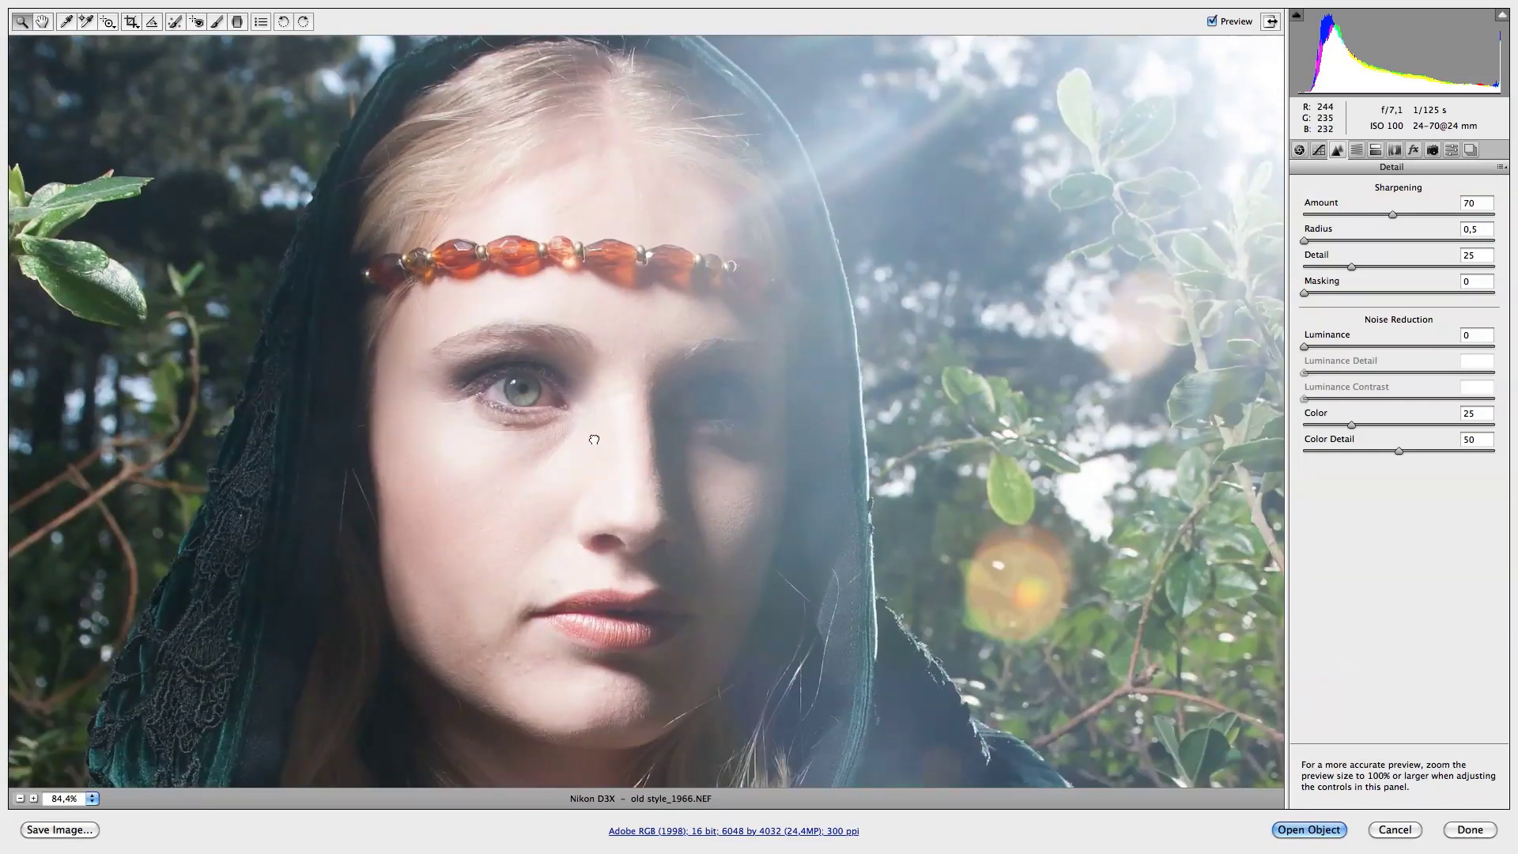
left_click_drag(595, 633, 601, 504)
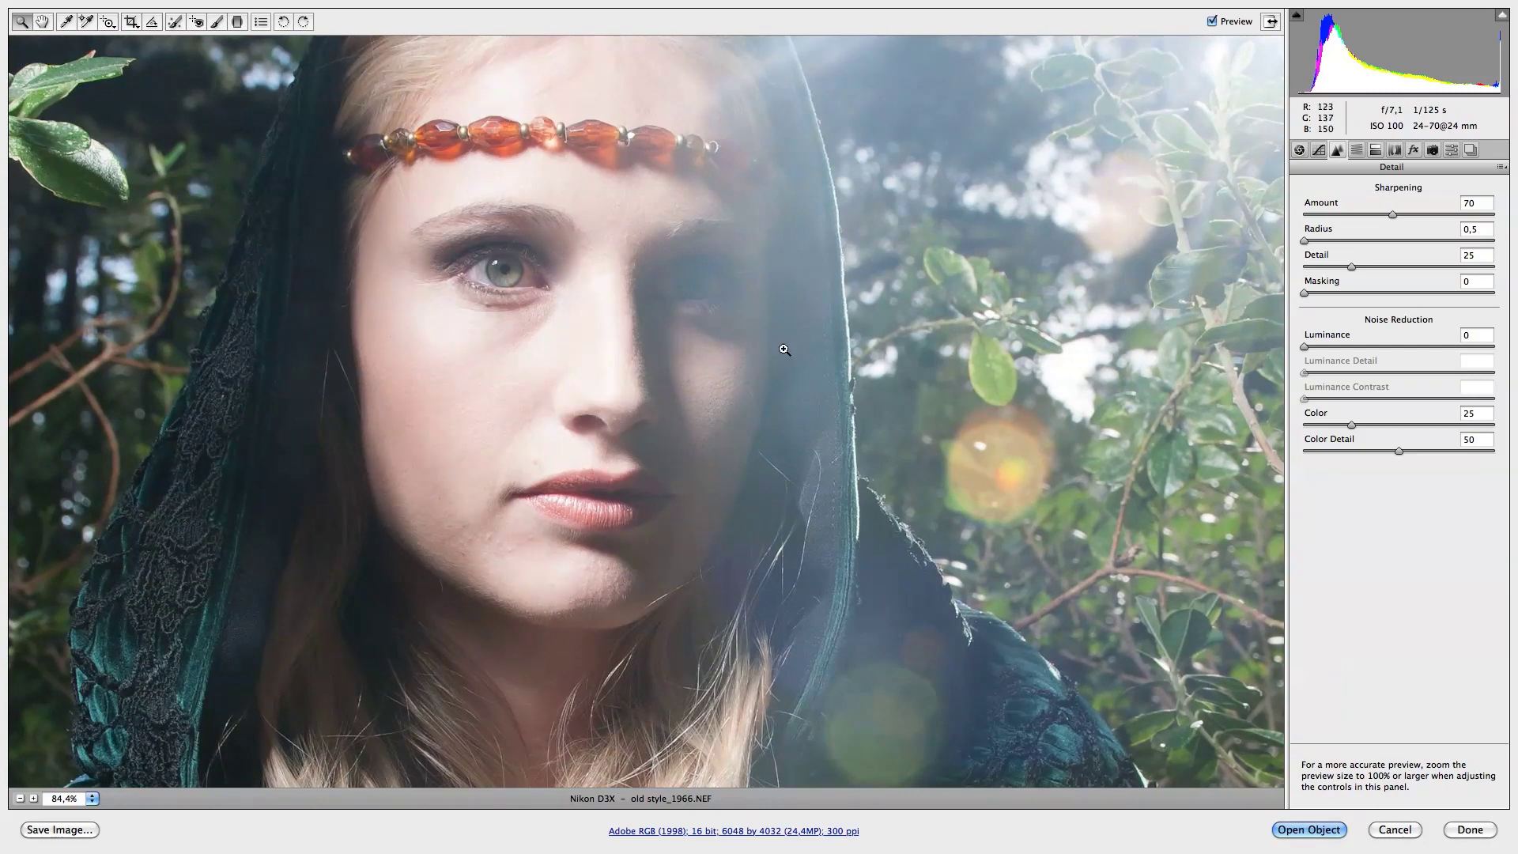
Set the basic Exposure to -0.15 and Contrast to -2 for the whole photo.
left_click(1300, 151)
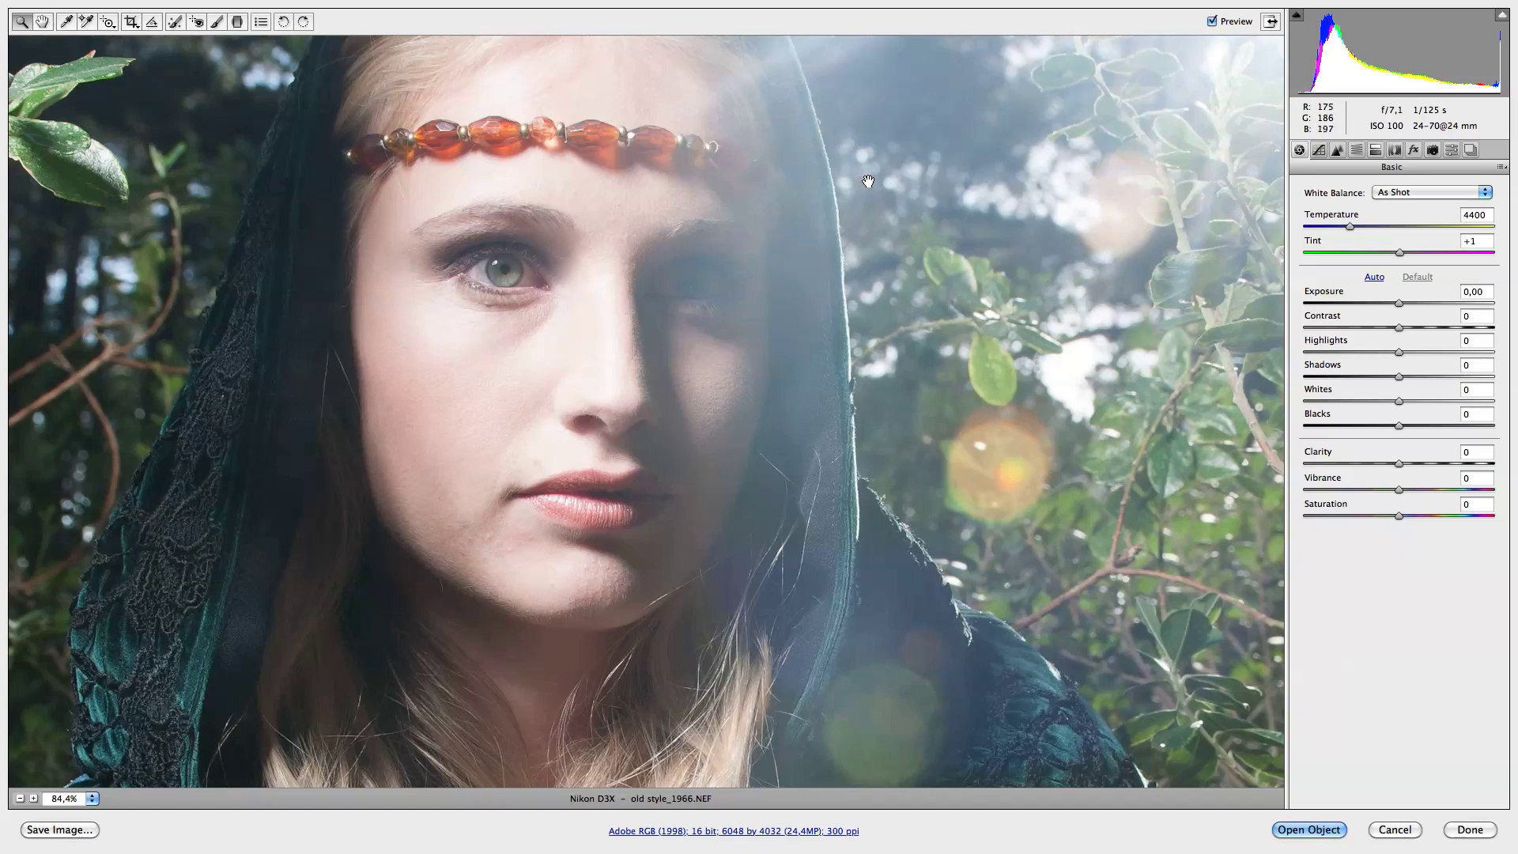
key("super+0")
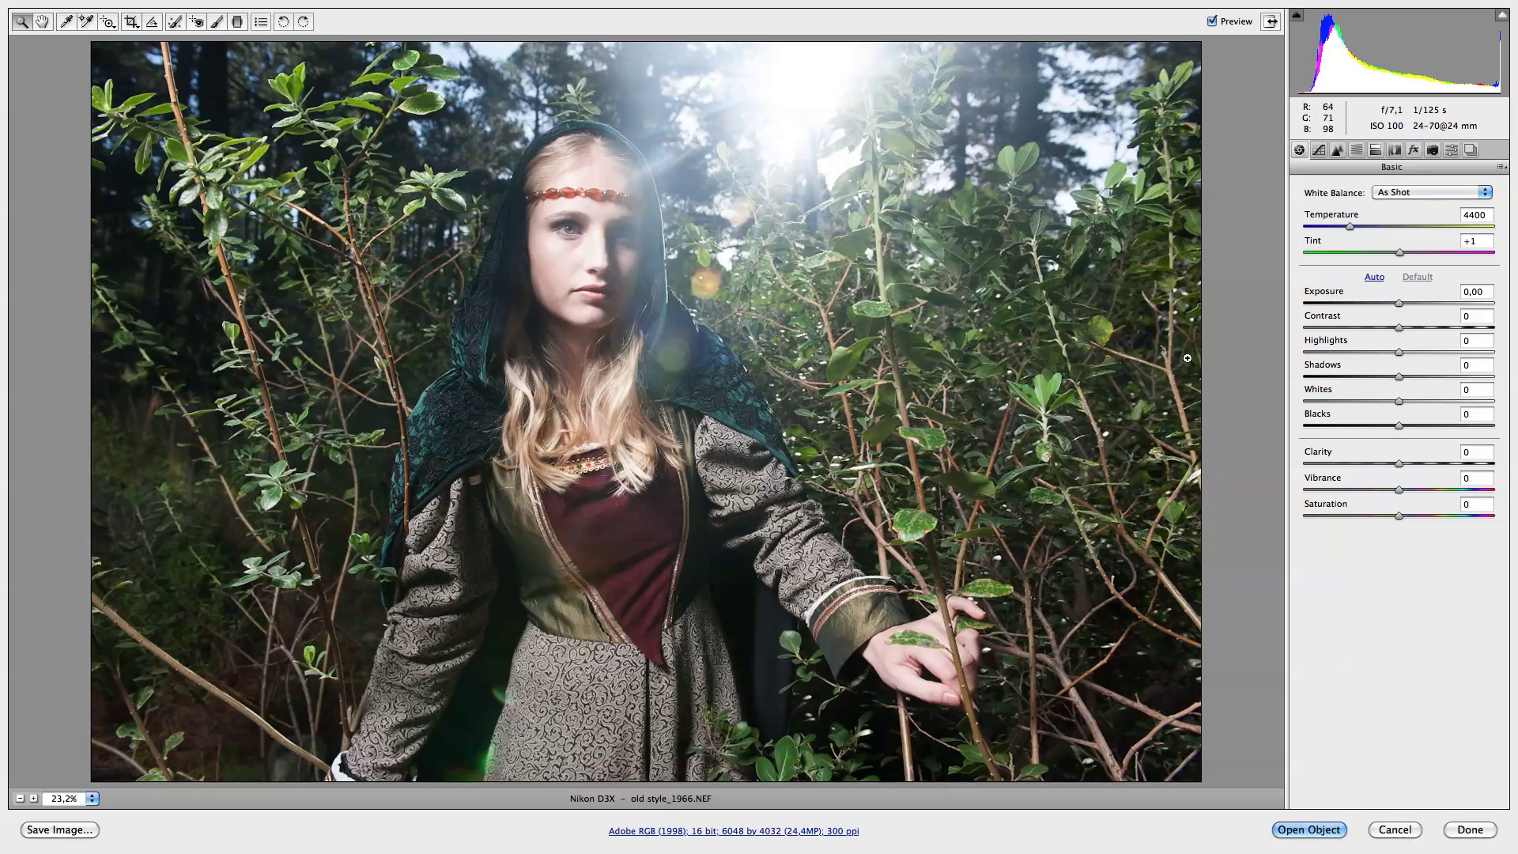
left_click_drag(1399, 303, 1396, 309)
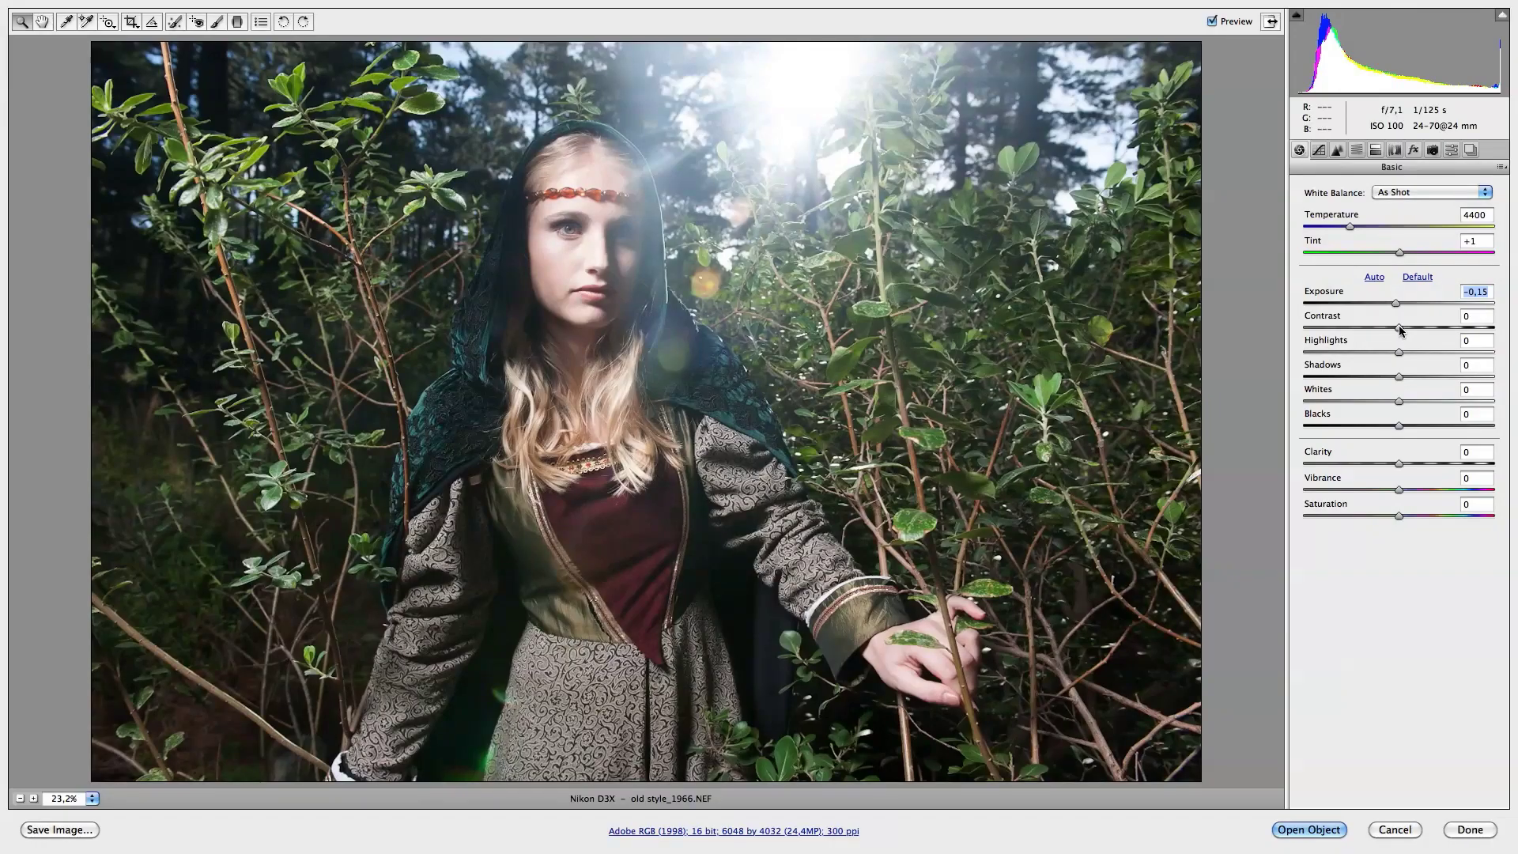
mouse_move(1400, 328)
left_mouse_down()
mouse_move(1440, 335)
mouse_move(1399, 336)
left_mouse_up()
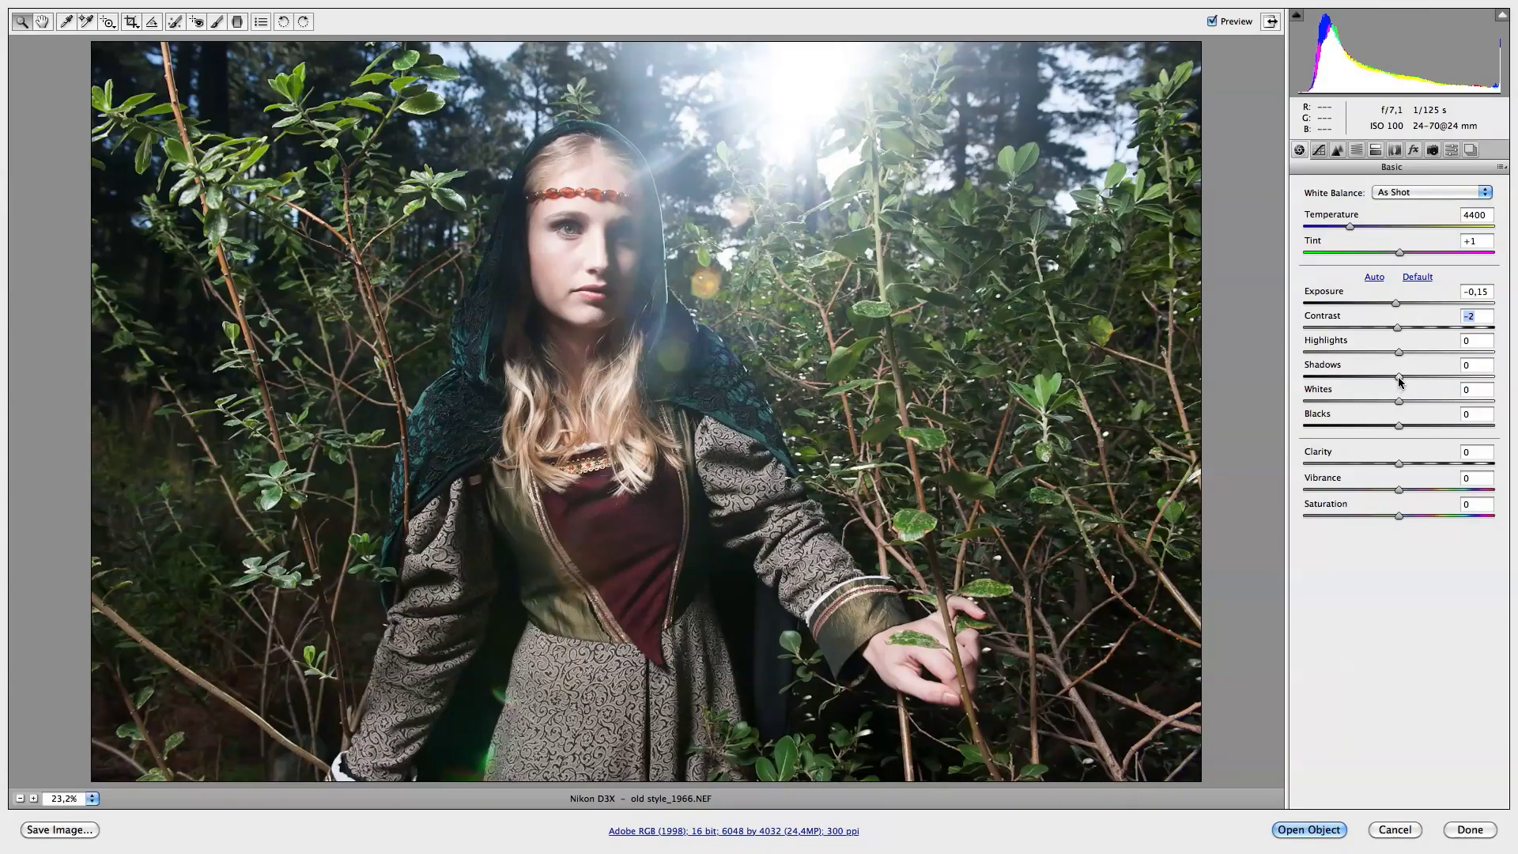
Darken the photo's tones with Shadows -51, Blacks -8 and Exposure -0.40, and set Highlights to +2.
left_click_drag(1398, 377, 1351, 379)
mouse_move(1398, 429)
left_mouse_down()
mouse_move(1361, 428)
mouse_move(1391, 431)
left_mouse_up()
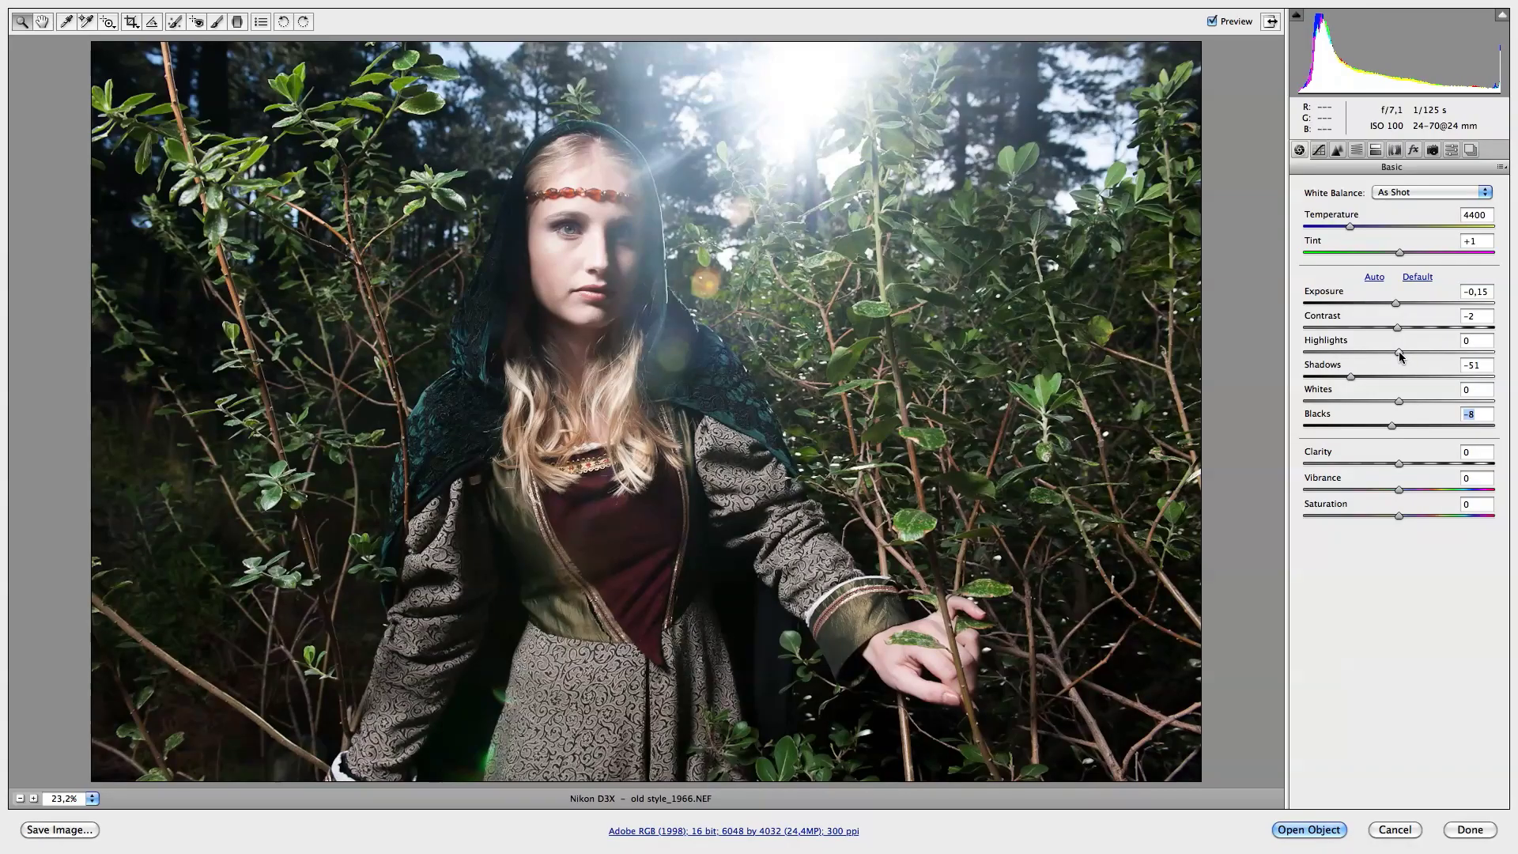
mouse_move(1400, 353)
left_mouse_down()
mouse_move(1438, 352)
mouse_move(1402, 356)
left_mouse_up()
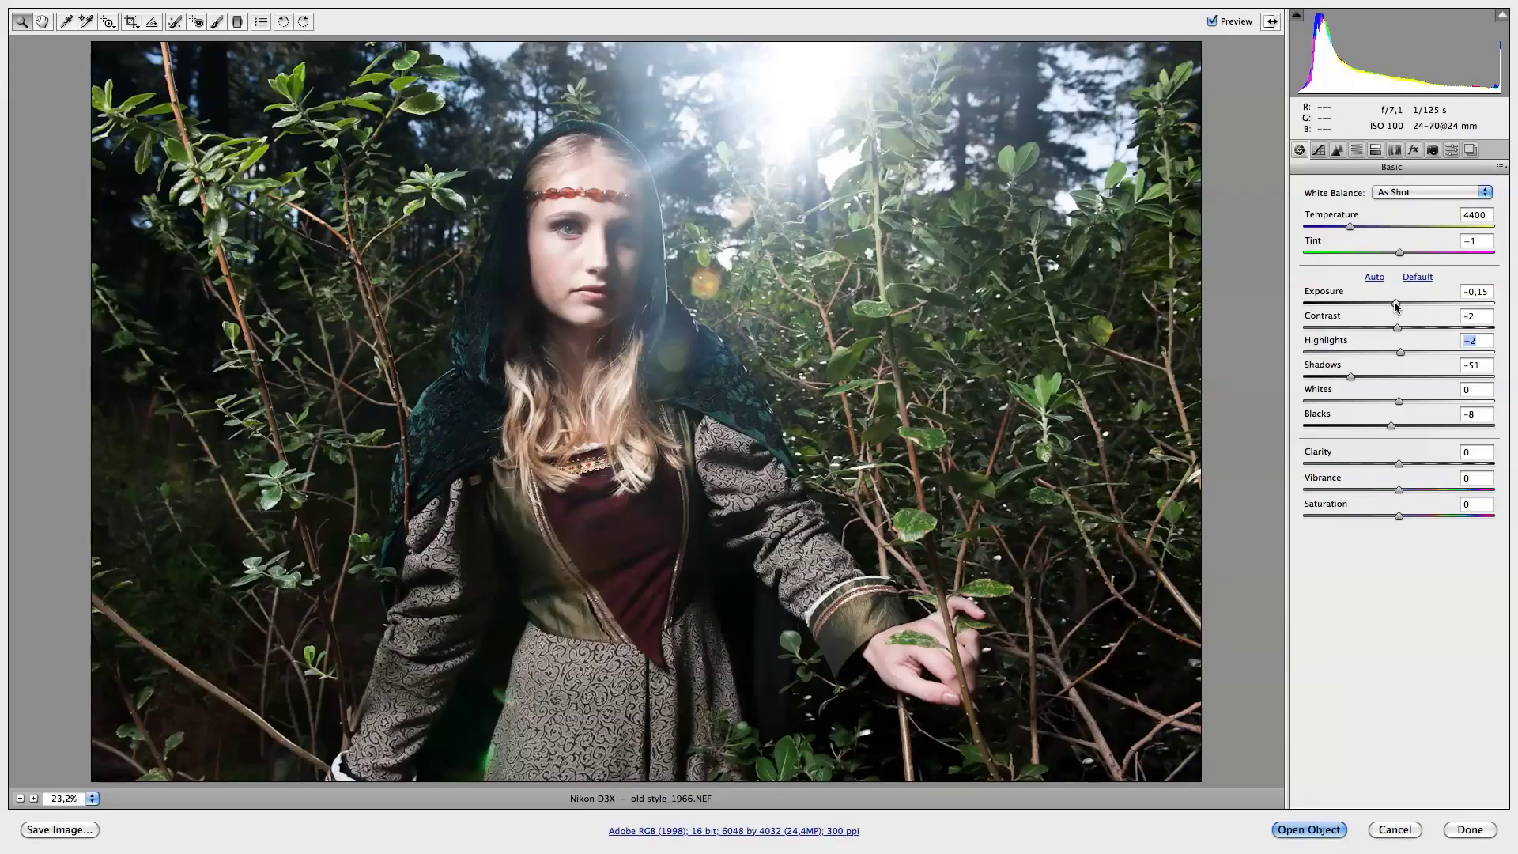
left_click_drag(1397, 303, 1388, 311)
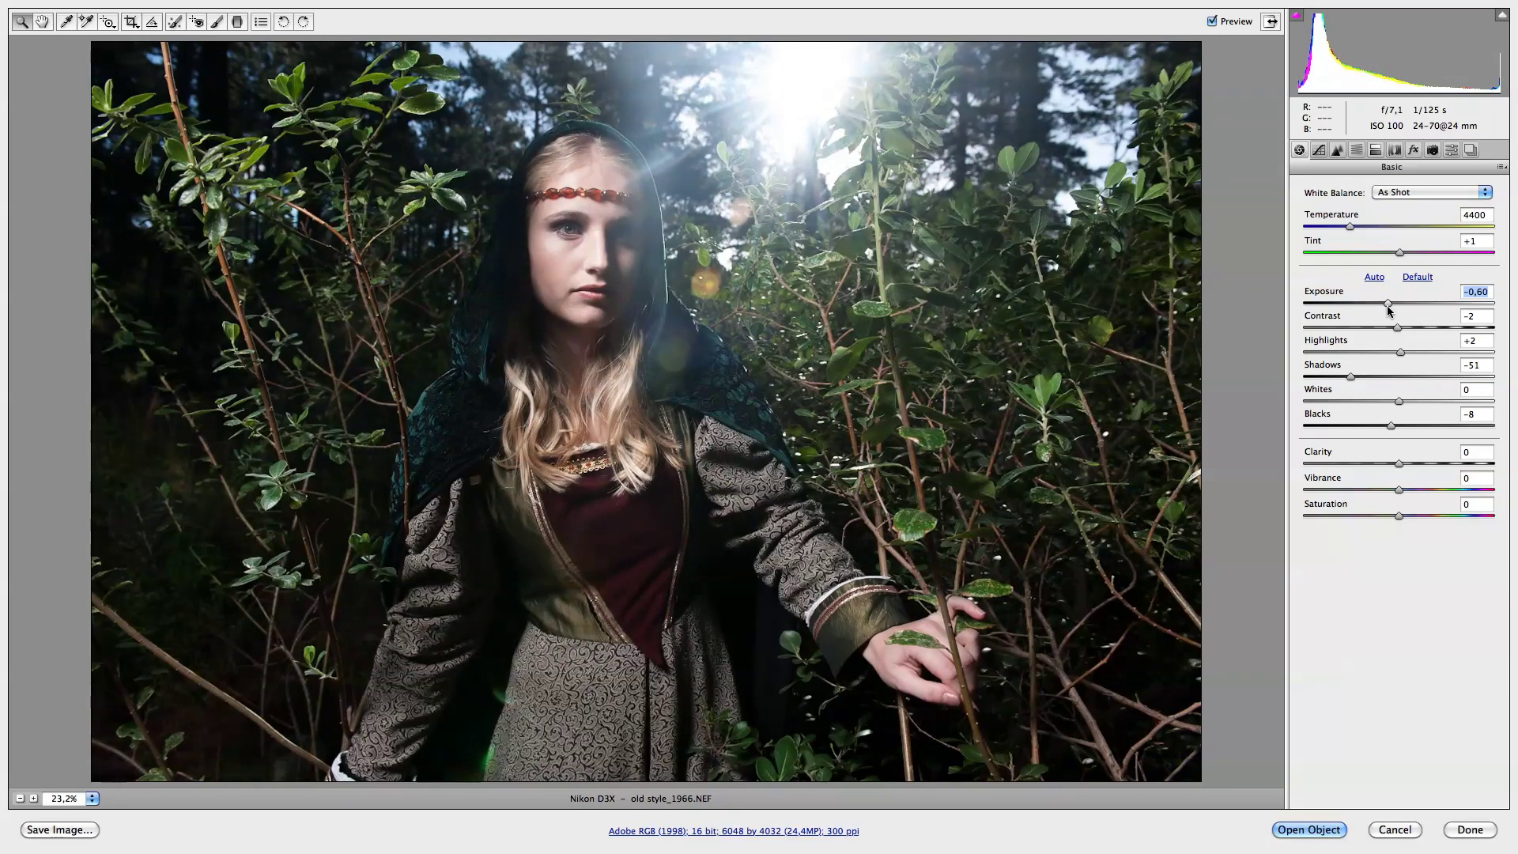
left_click_drag(1389, 310, 1388, 312)
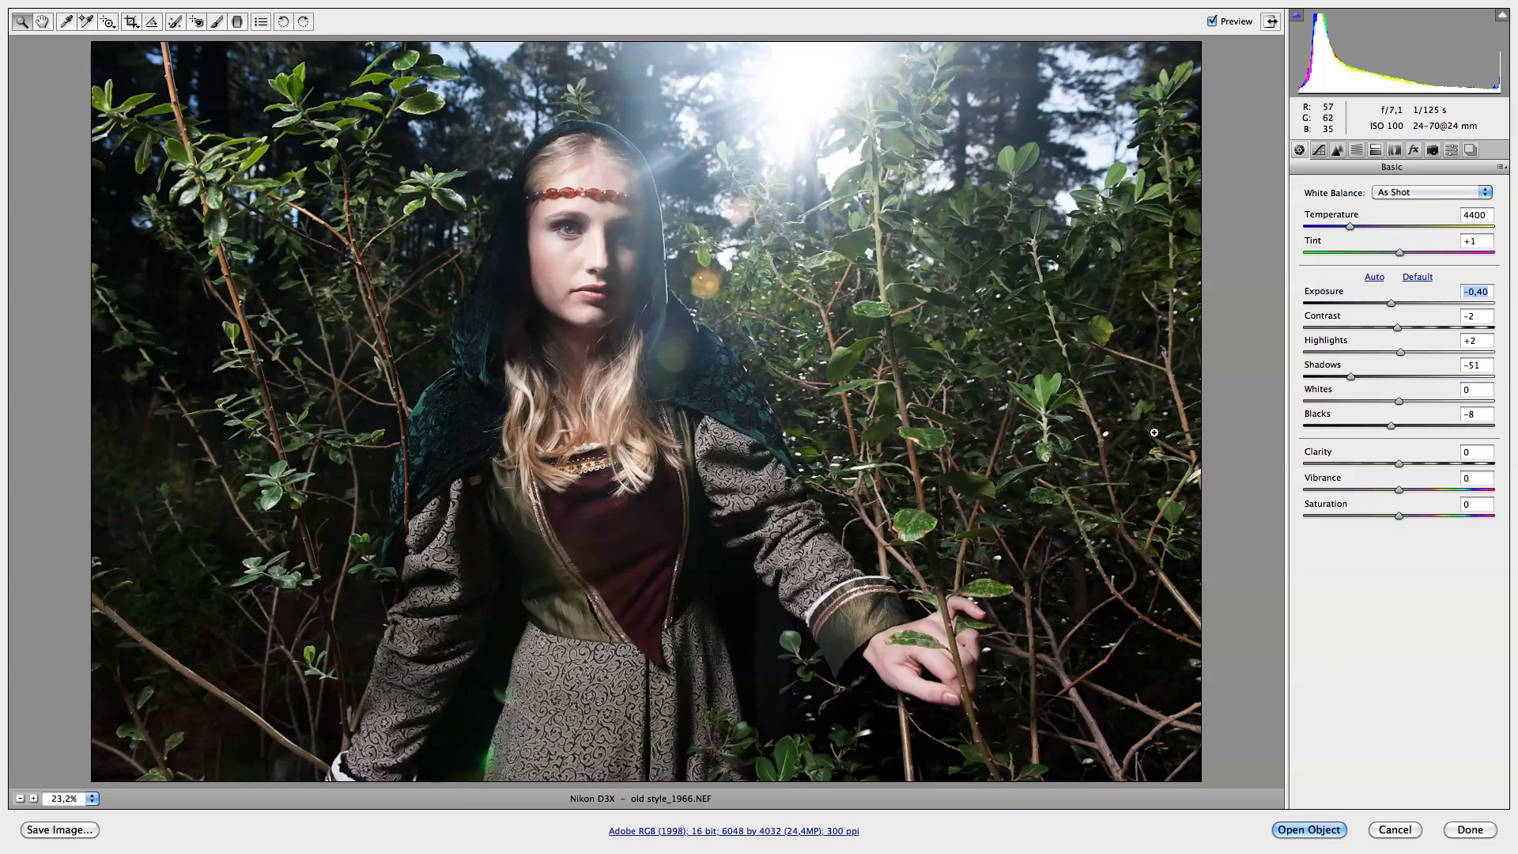
left_click(1337, 150)
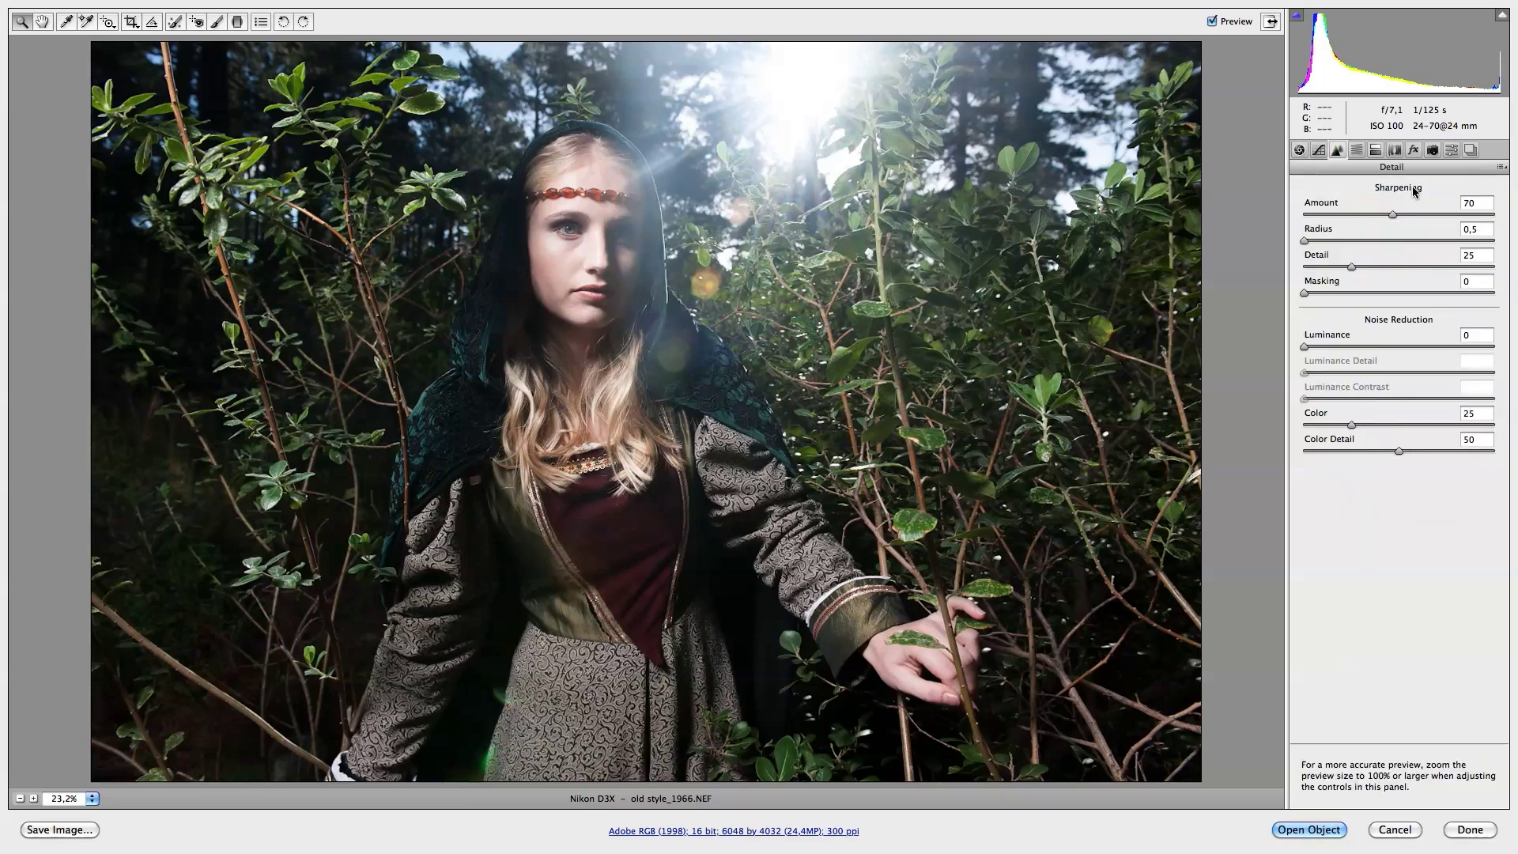
left_click(1357, 150)
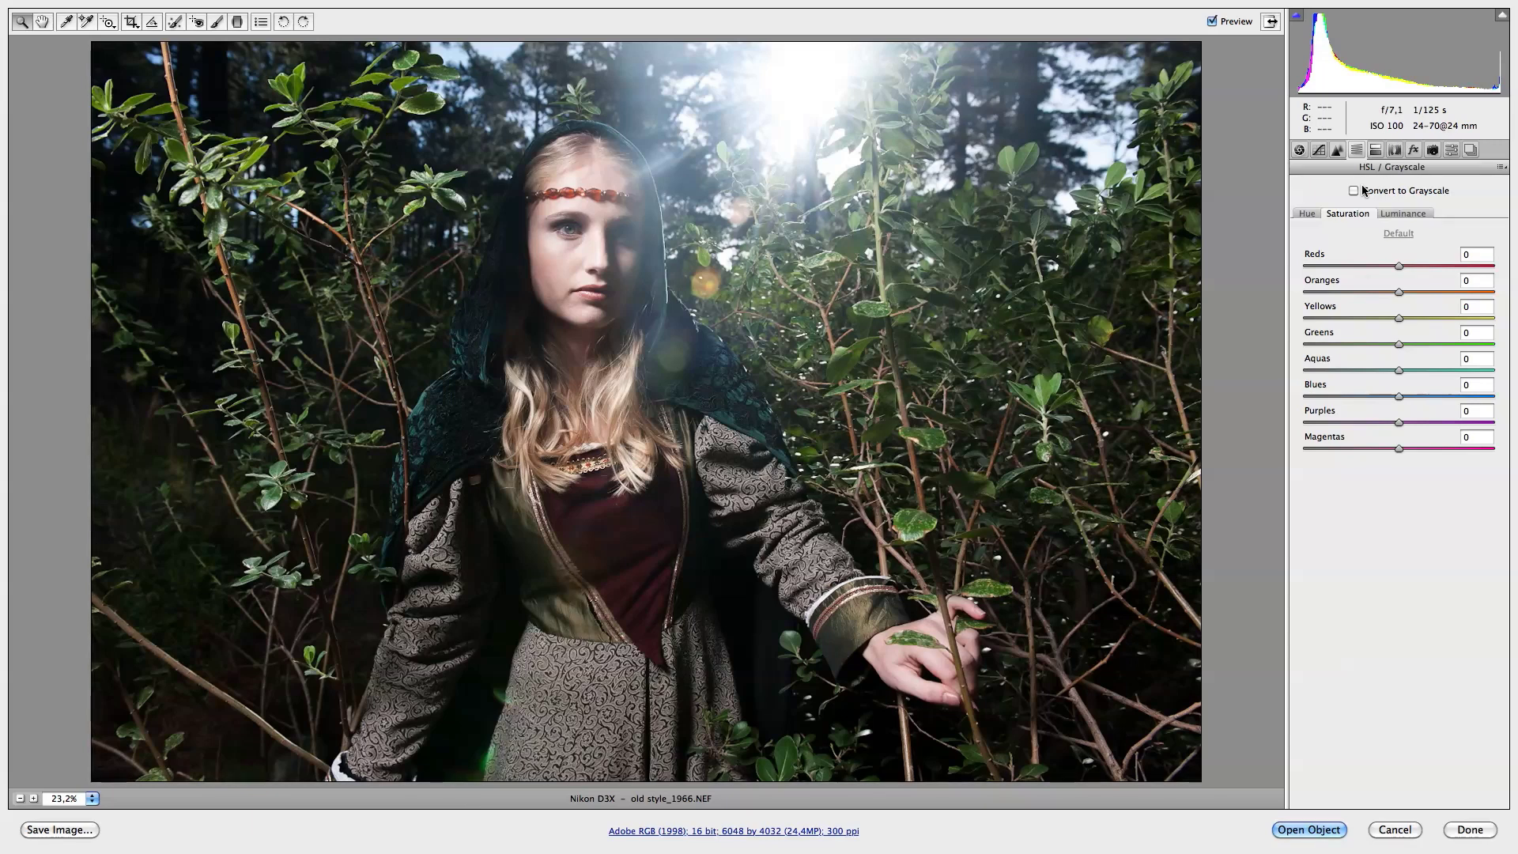
left_click(1300, 150)
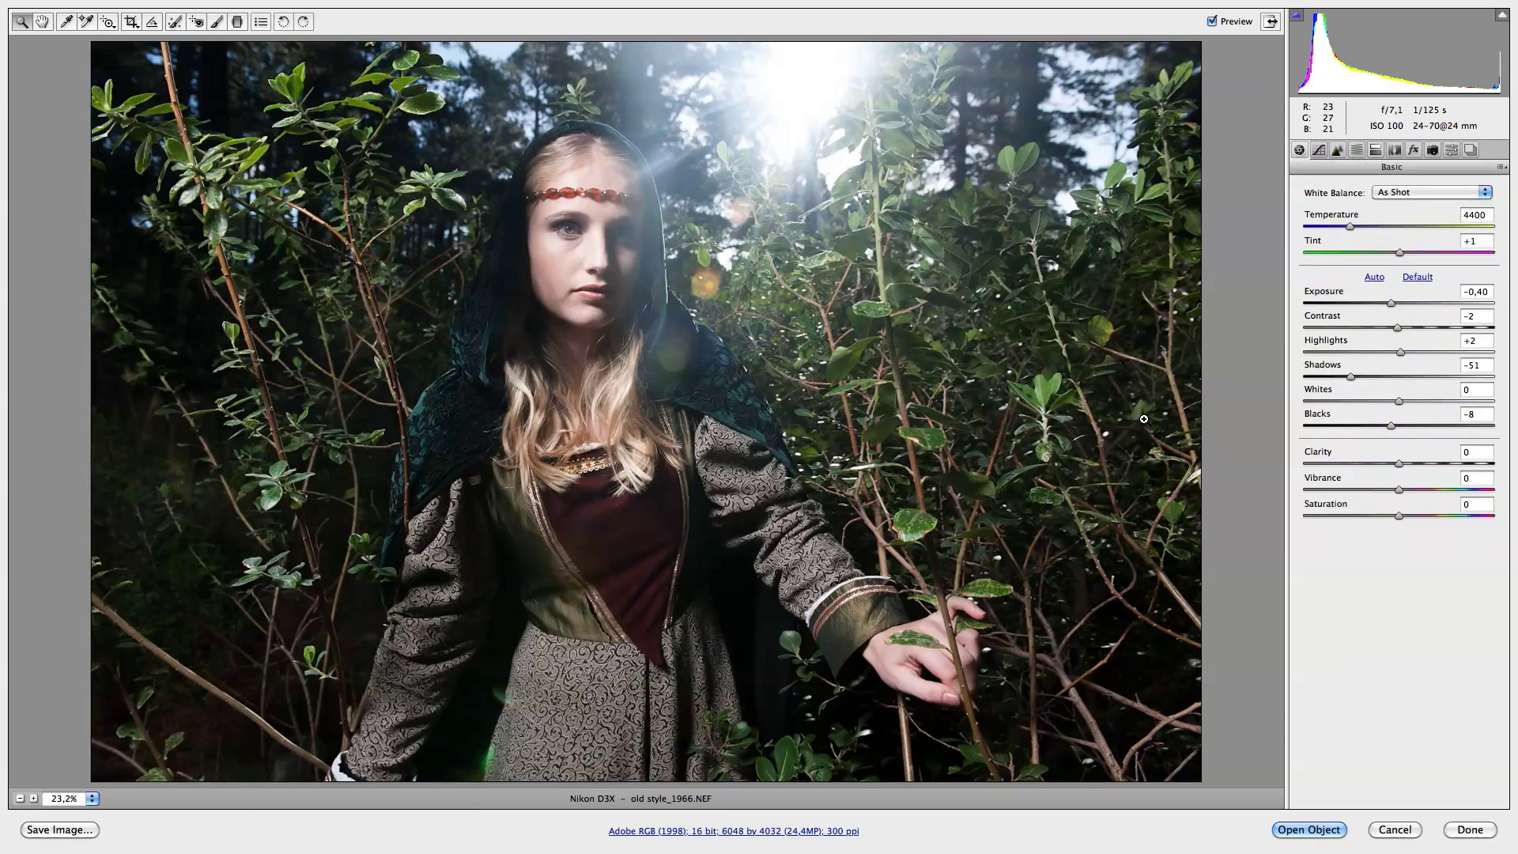
Accept the workflow options at Adobe RGB (1998), 16 bits and 300 pixels/inch, and open the photo in Photoshop as a Smart Object.
left_click(694, 839)
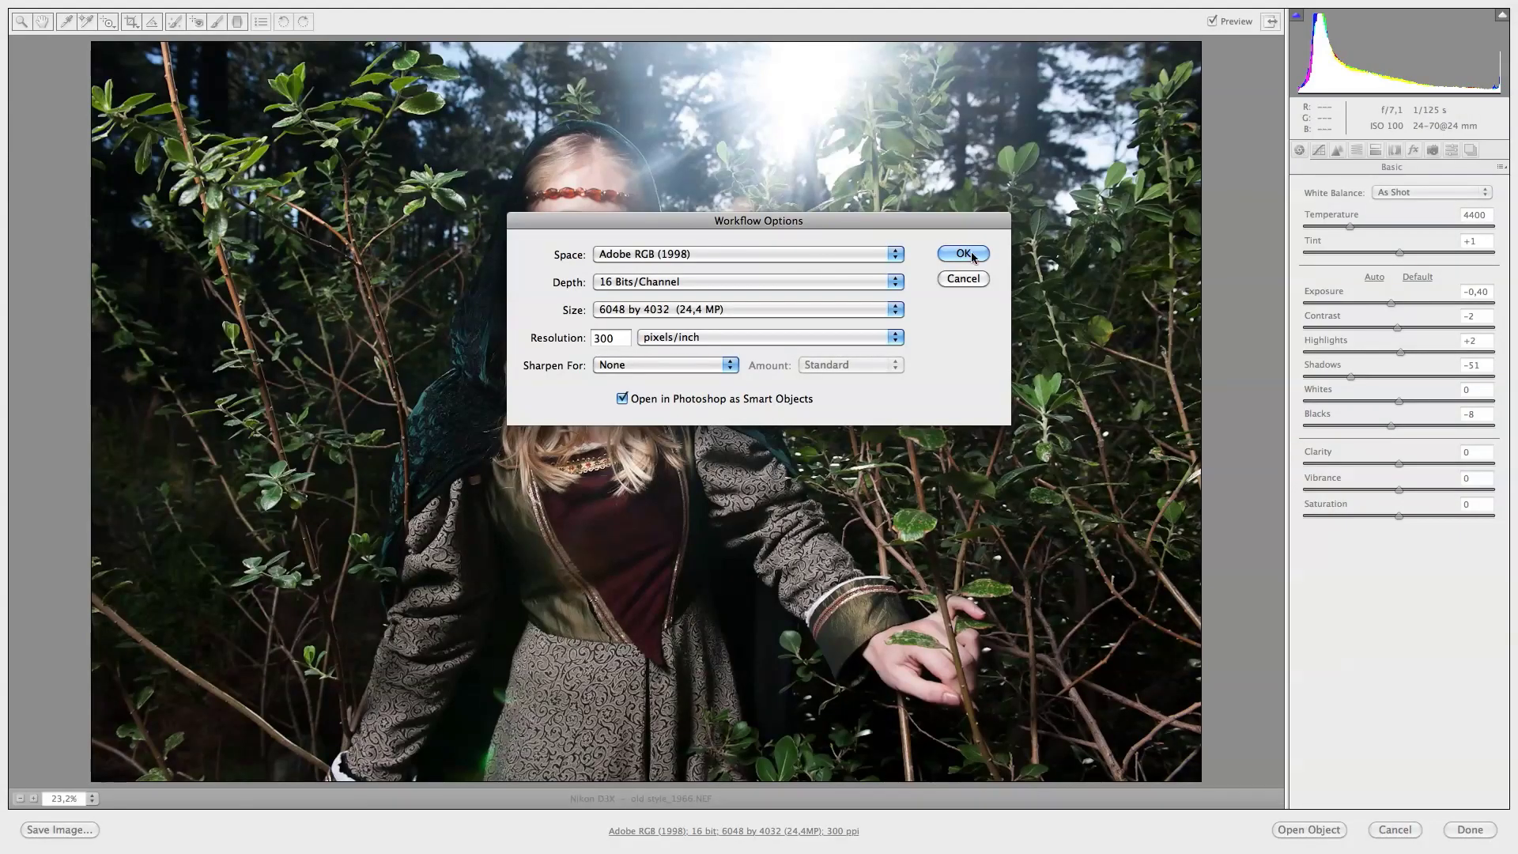
left_click(963, 253)
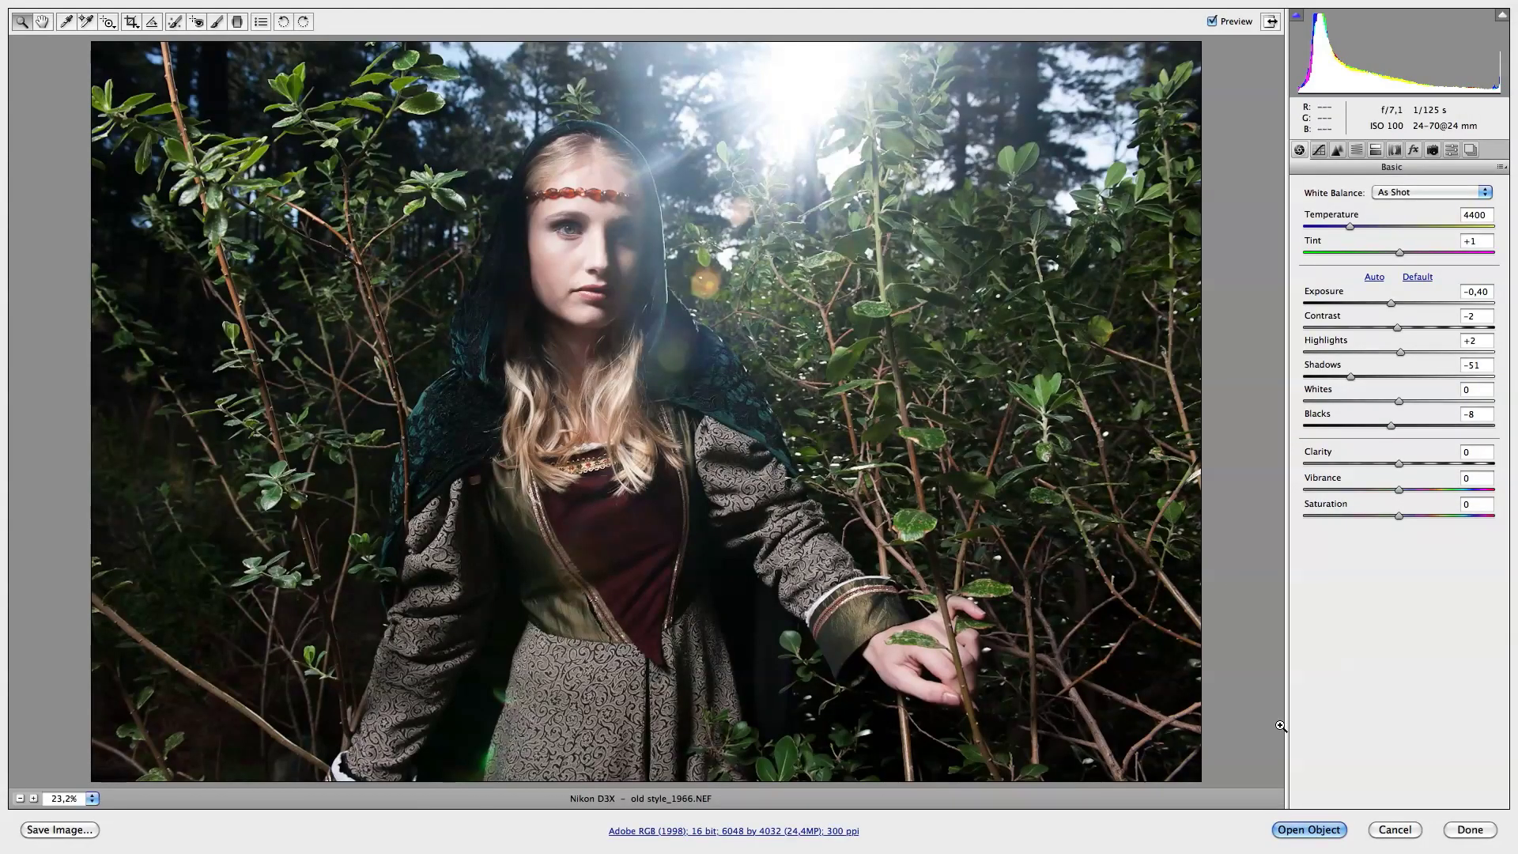
left_click(1309, 829)
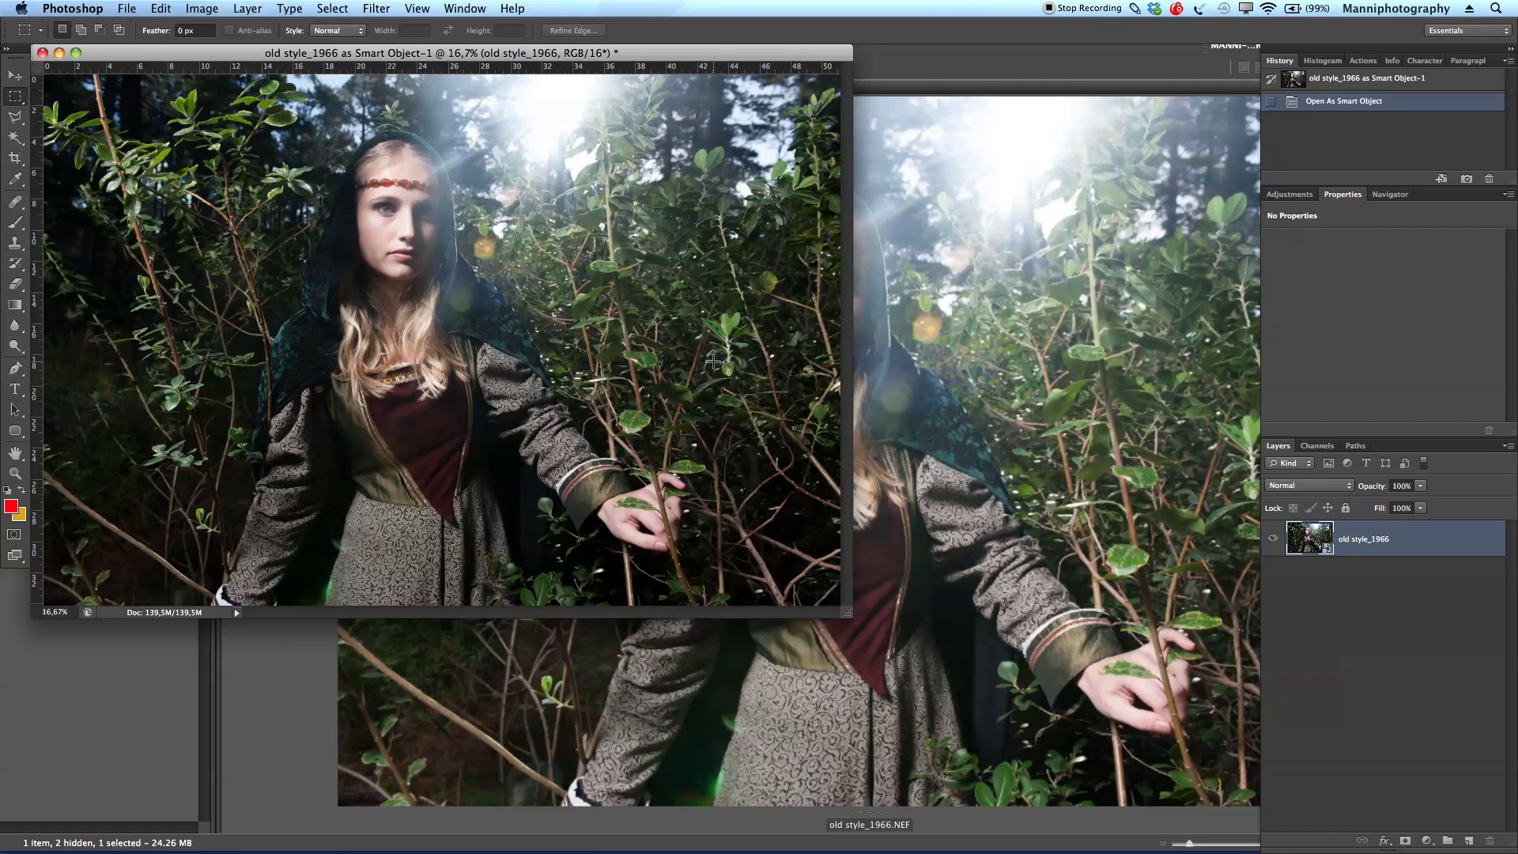
Clear the Adobe Bridge windows away from behind the Photoshop document.
mouse_move(448, 852)
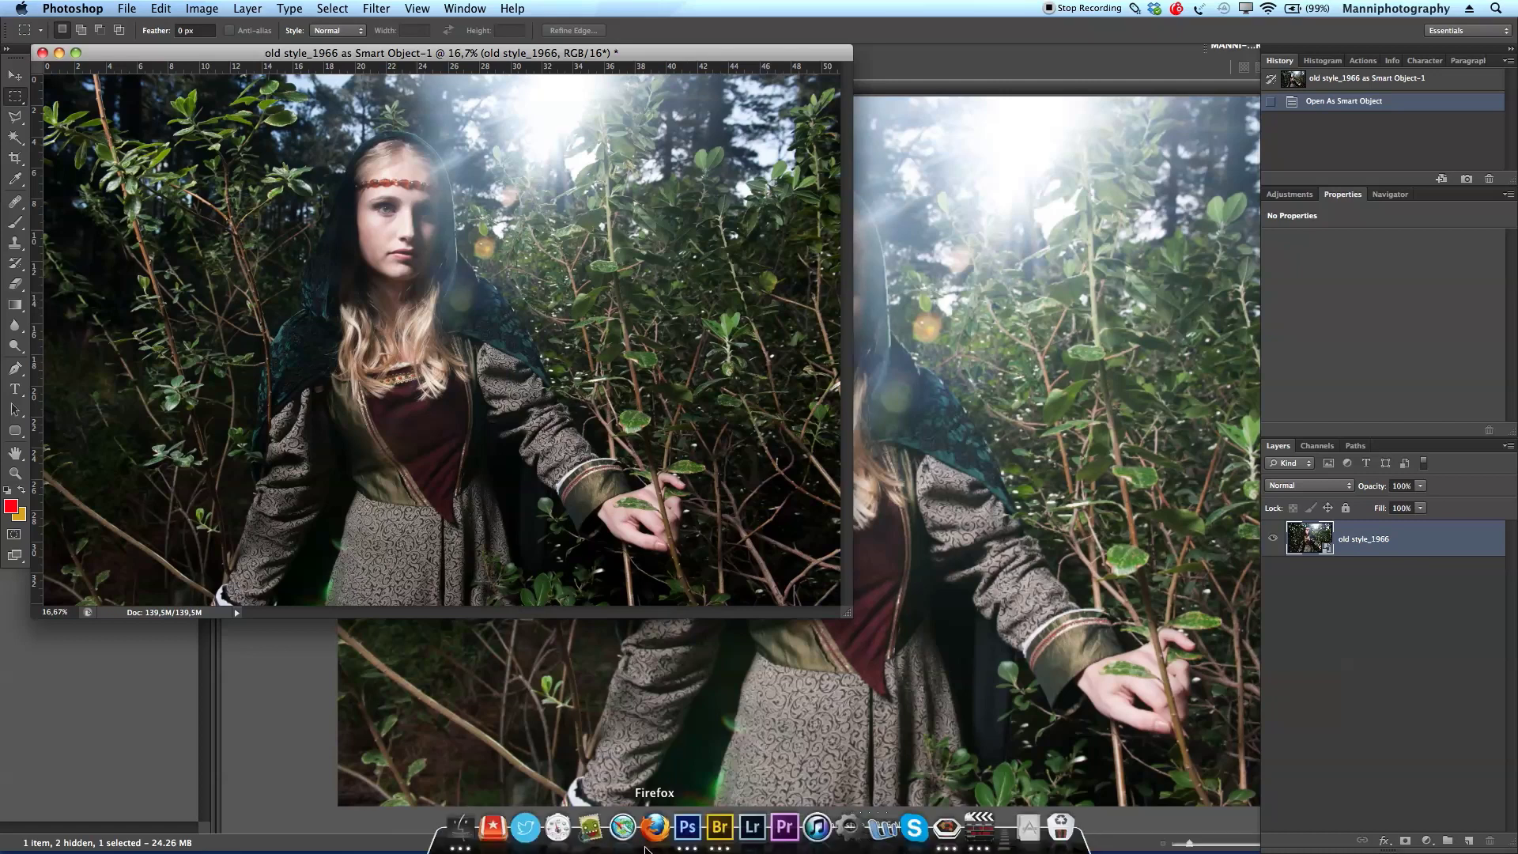
right_click(720, 827)
left_click(726, 786)
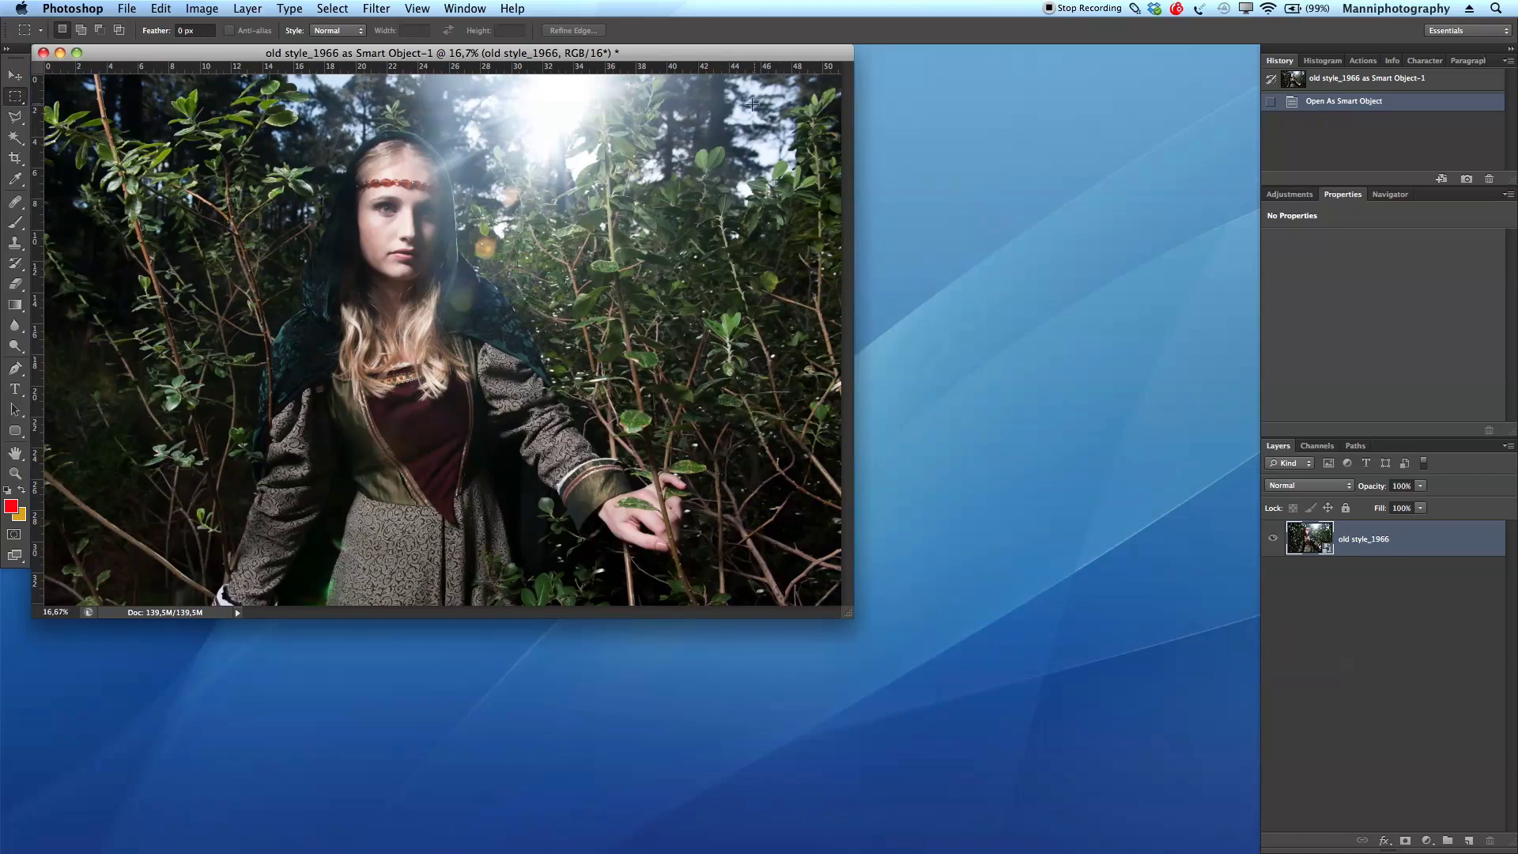
Switch the document to full-screen view with the menu bar and enlarge the photo to fill the workspace.
key("f")
left_click_drag(819, 297, 744, 301)
key("z")
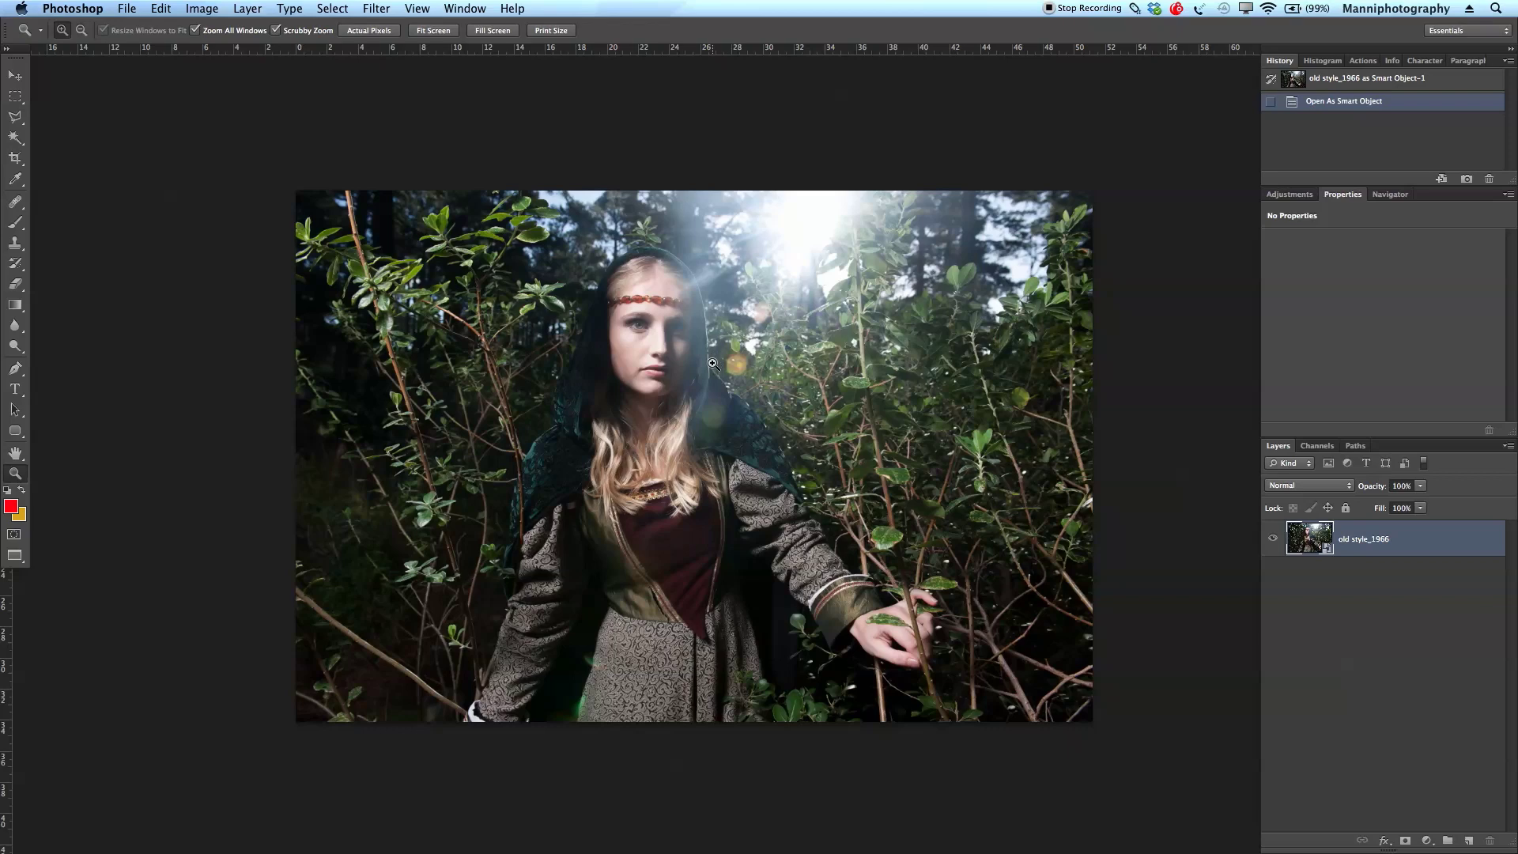
mouse_move(712, 396)
left_mouse_down()
mouse_move(759, 426)
mouse_move(728, 404)
left_mouse_up()
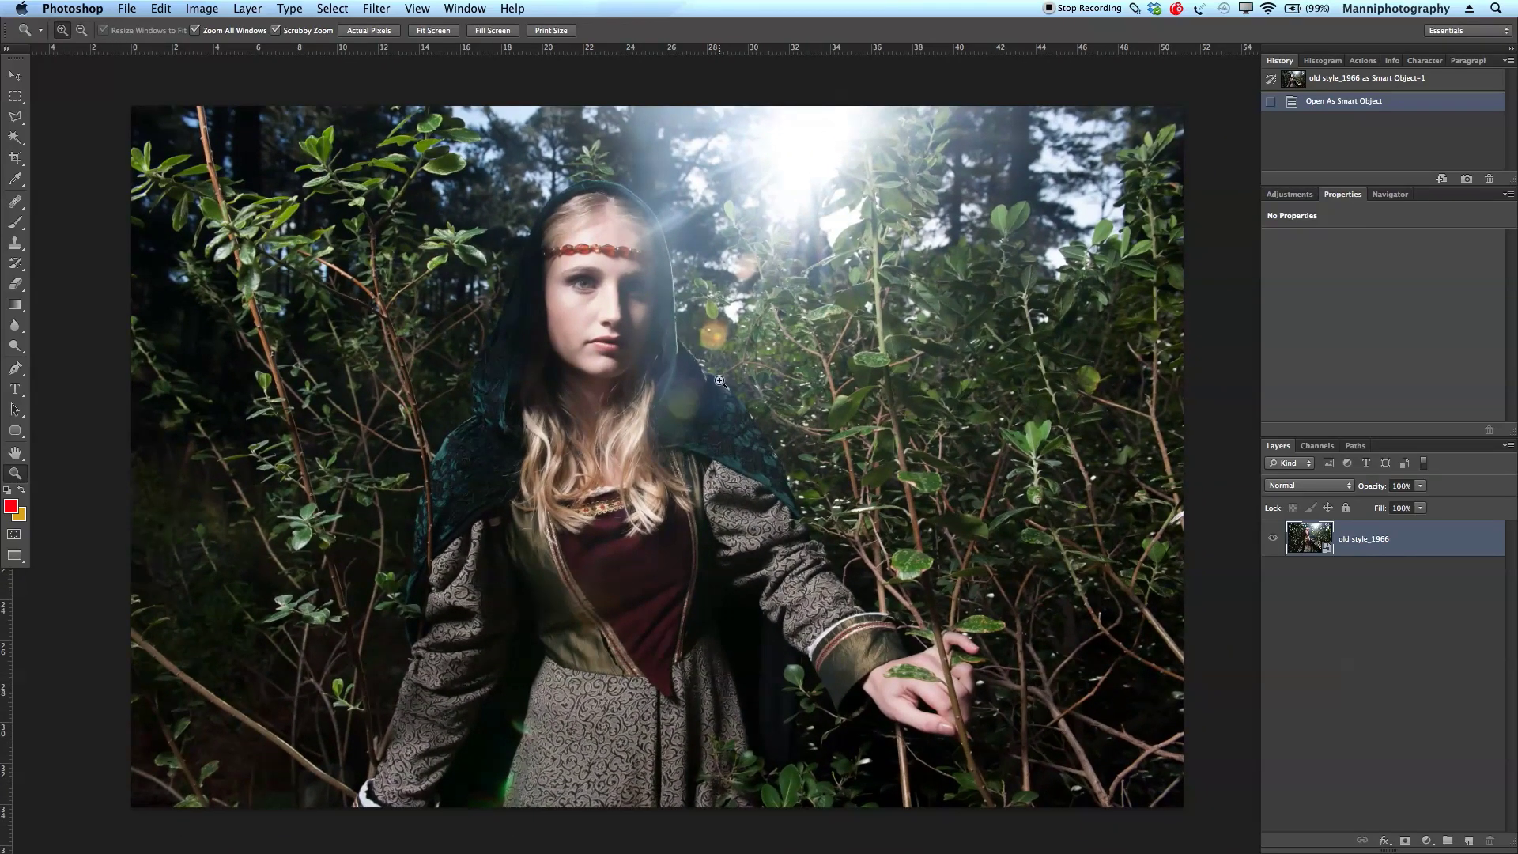
Place two horizontal guides, one just below the photo's top edge and one just above the woman's outstretched hand.
key("v")
left_click_drag(677, 49, 682, 128)
left_click_drag(686, 58, 702, 625)
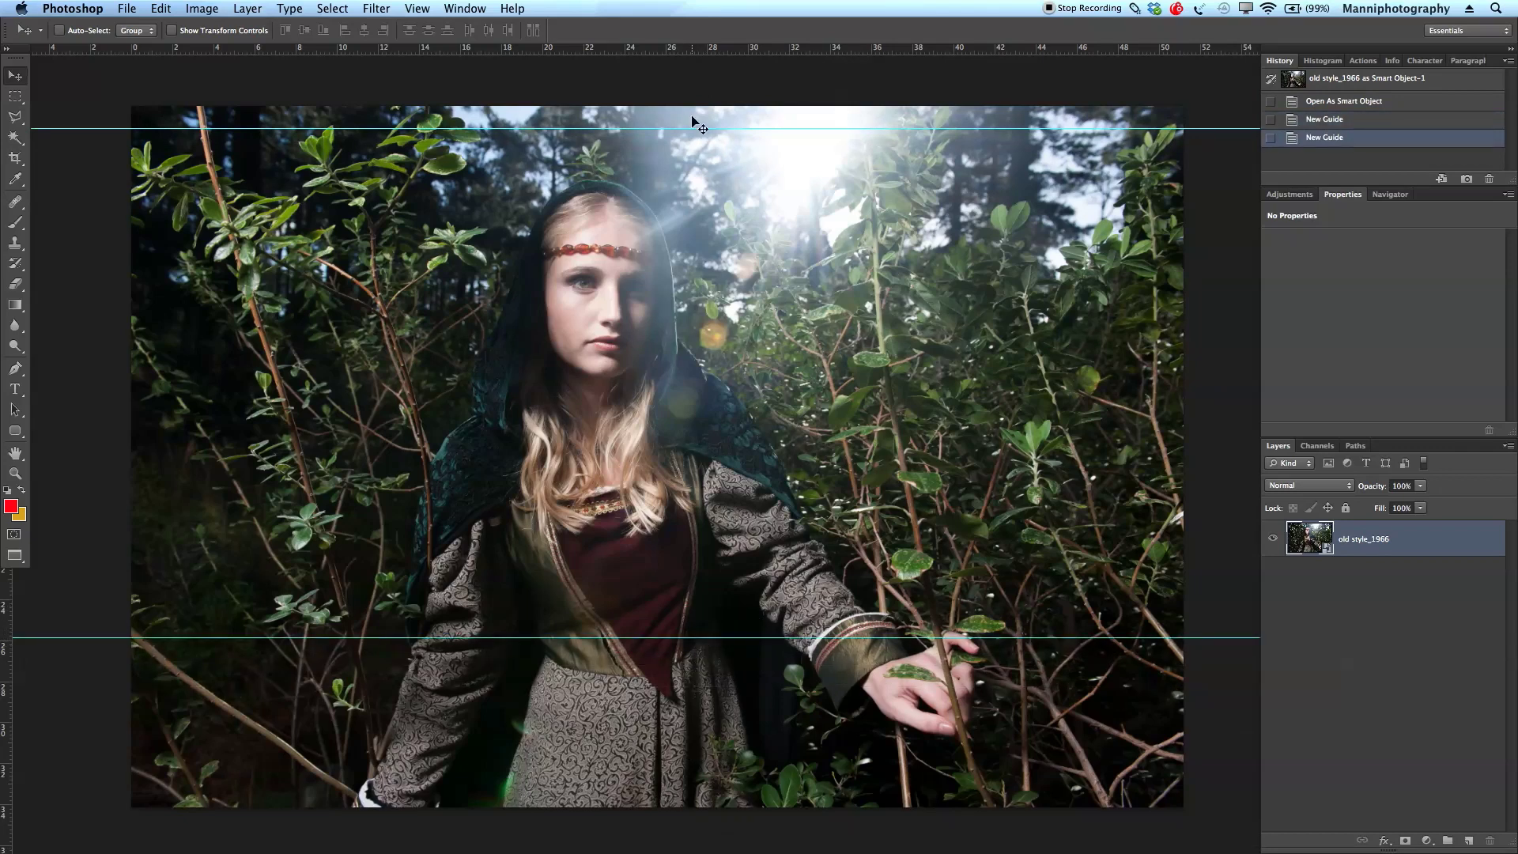
left_click_drag(690, 128, 690, 132)
left_click_drag(690, 123, 691, 119)
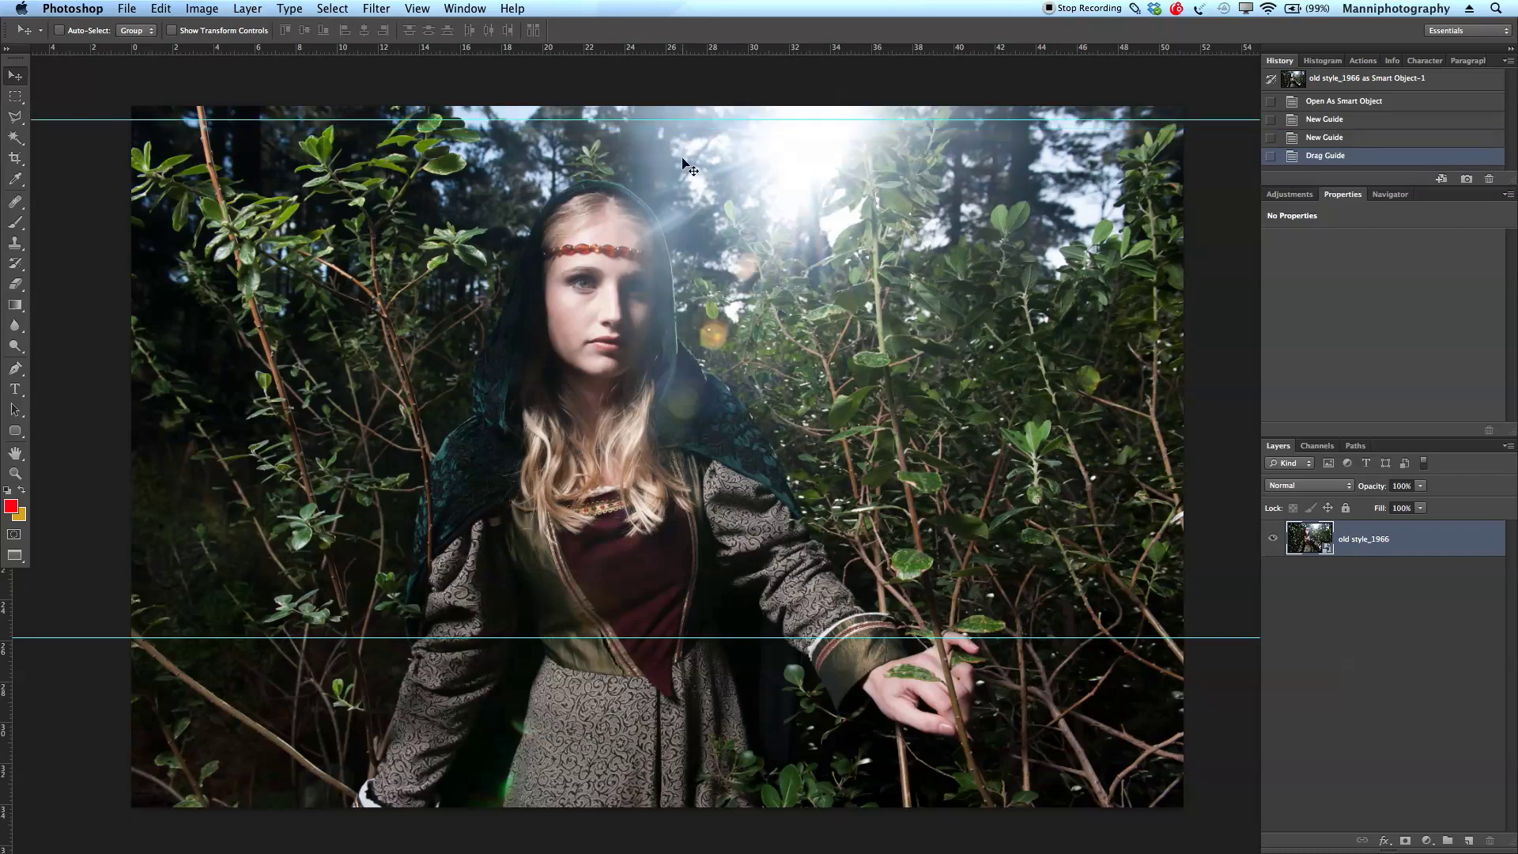
left_click_drag(637, 637, 638, 613)
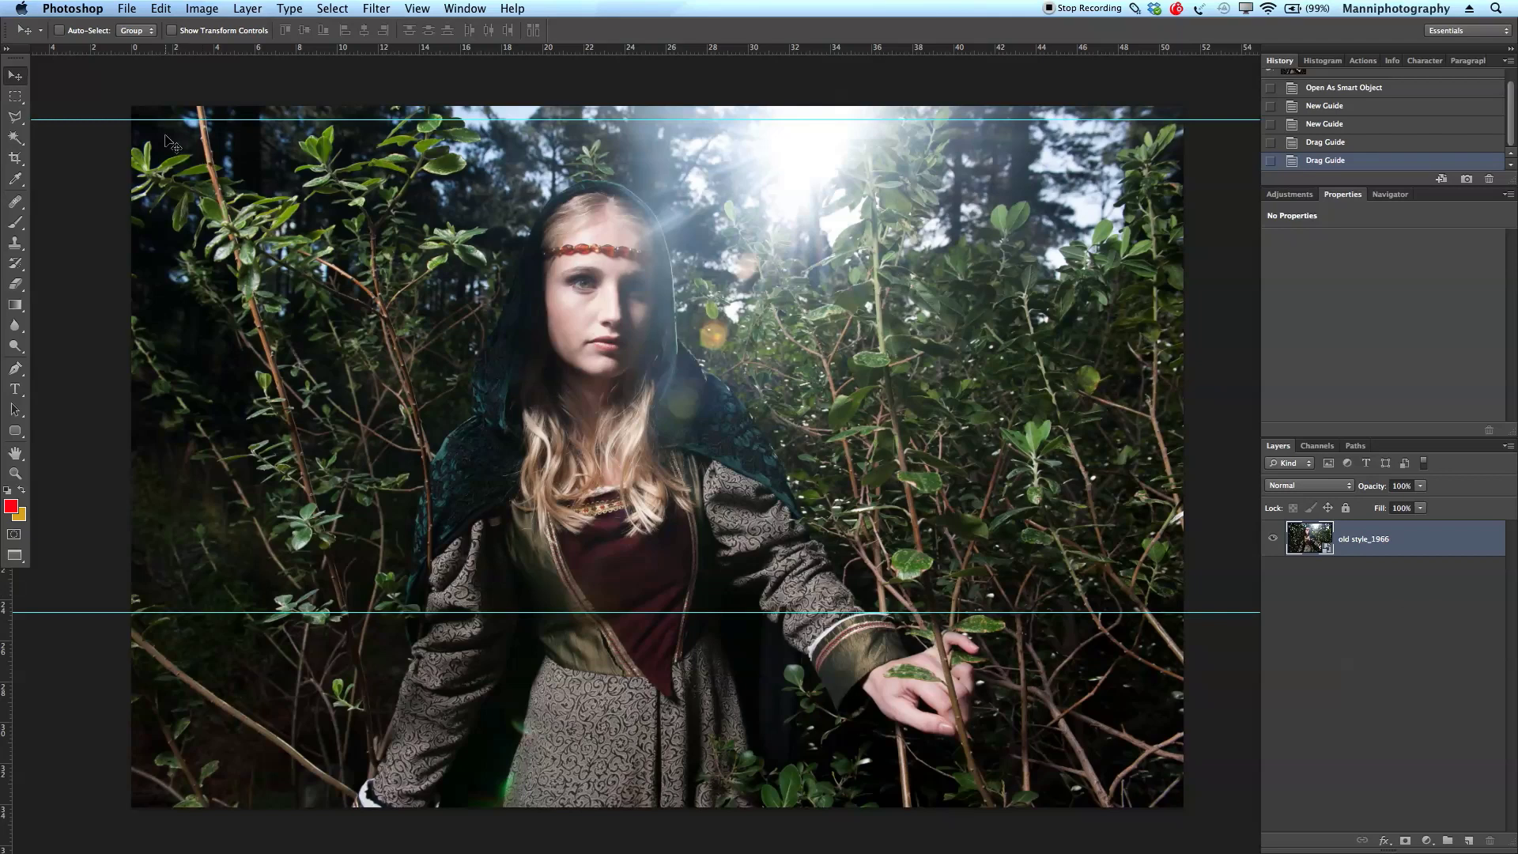
Mark the full-width area between the two guides with a rectangular selection, and remove the selection.
key("m")
left_click_drag(131, 119, 1182, 612)
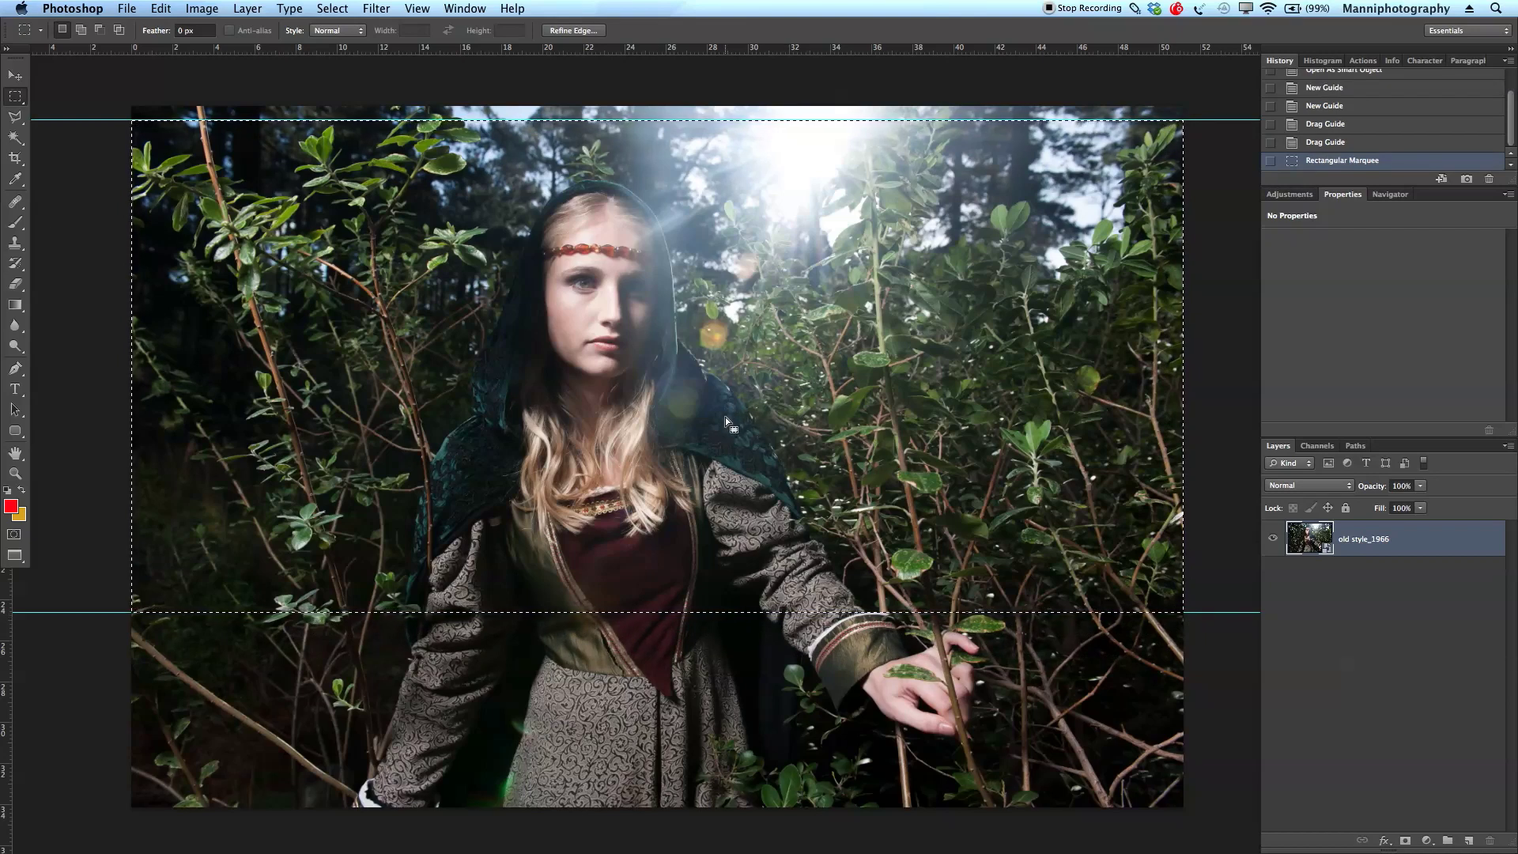
key("super+d")
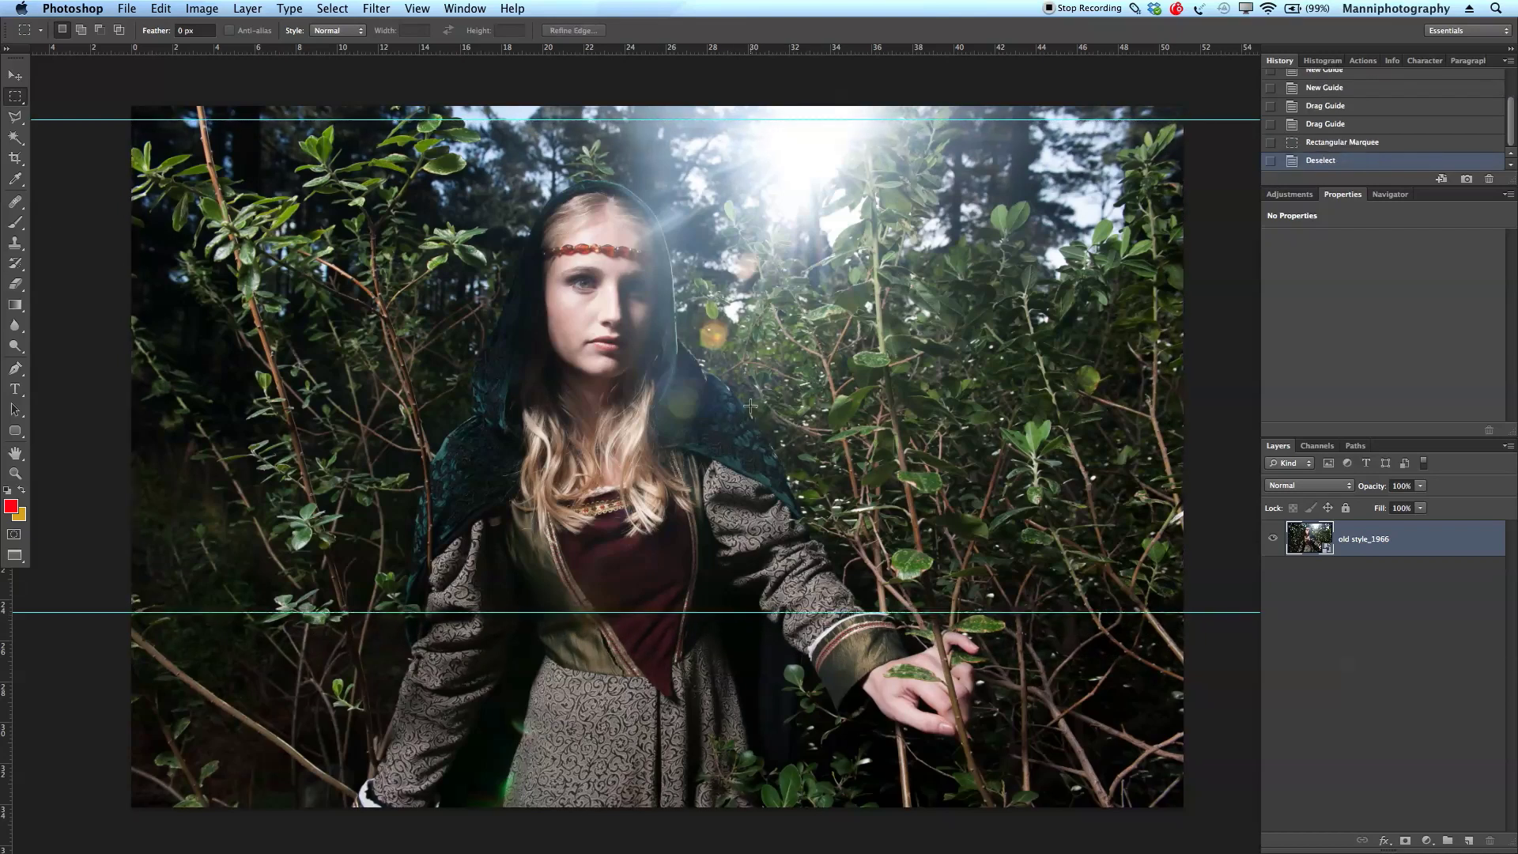
Rename the photo's smart object layer as Original.
left_click(1377, 540)
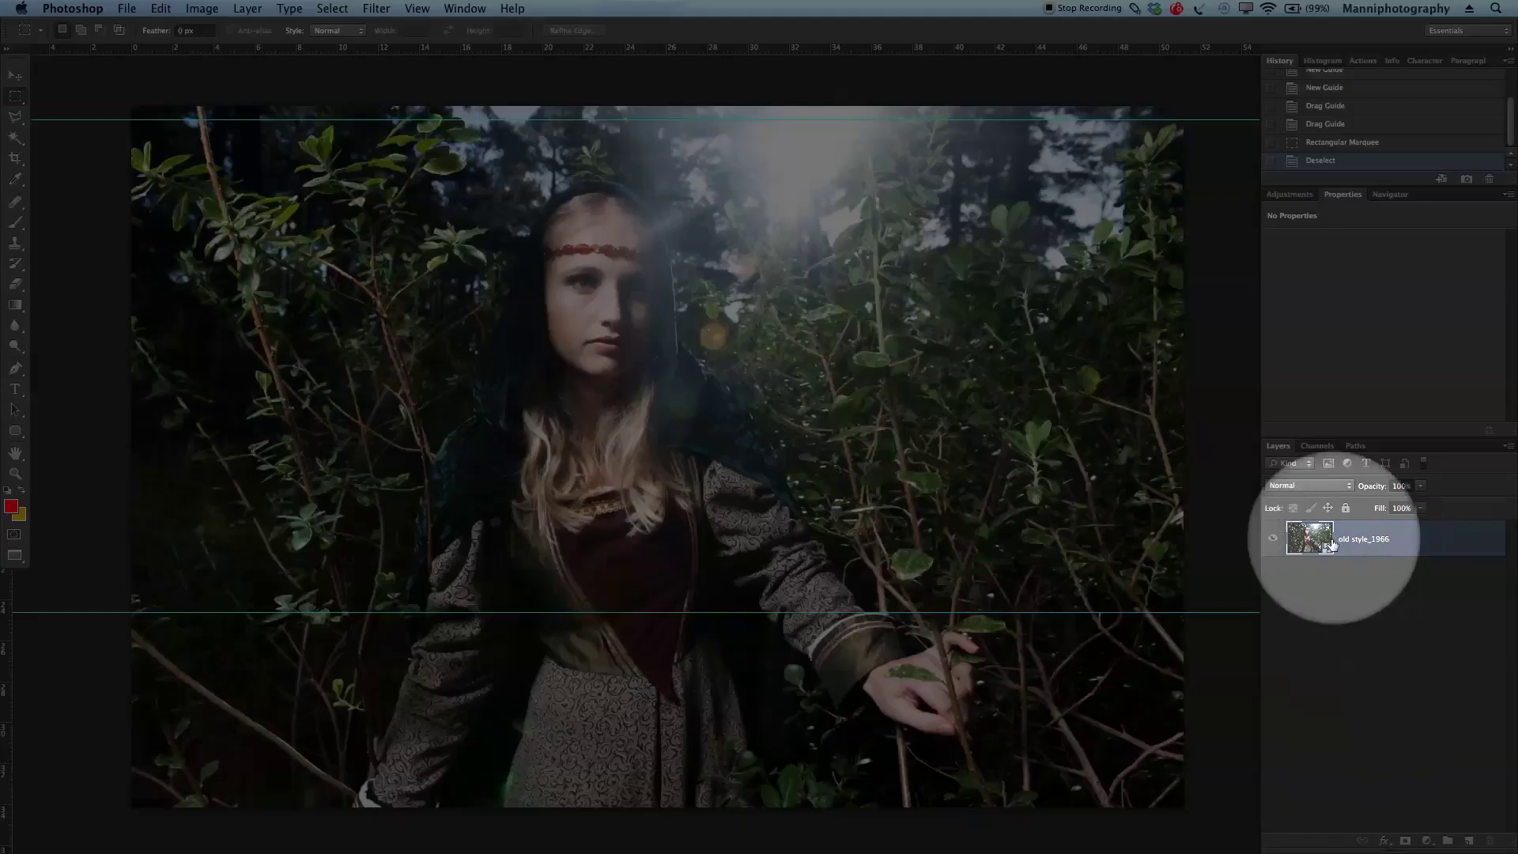
double_click(1368, 542)
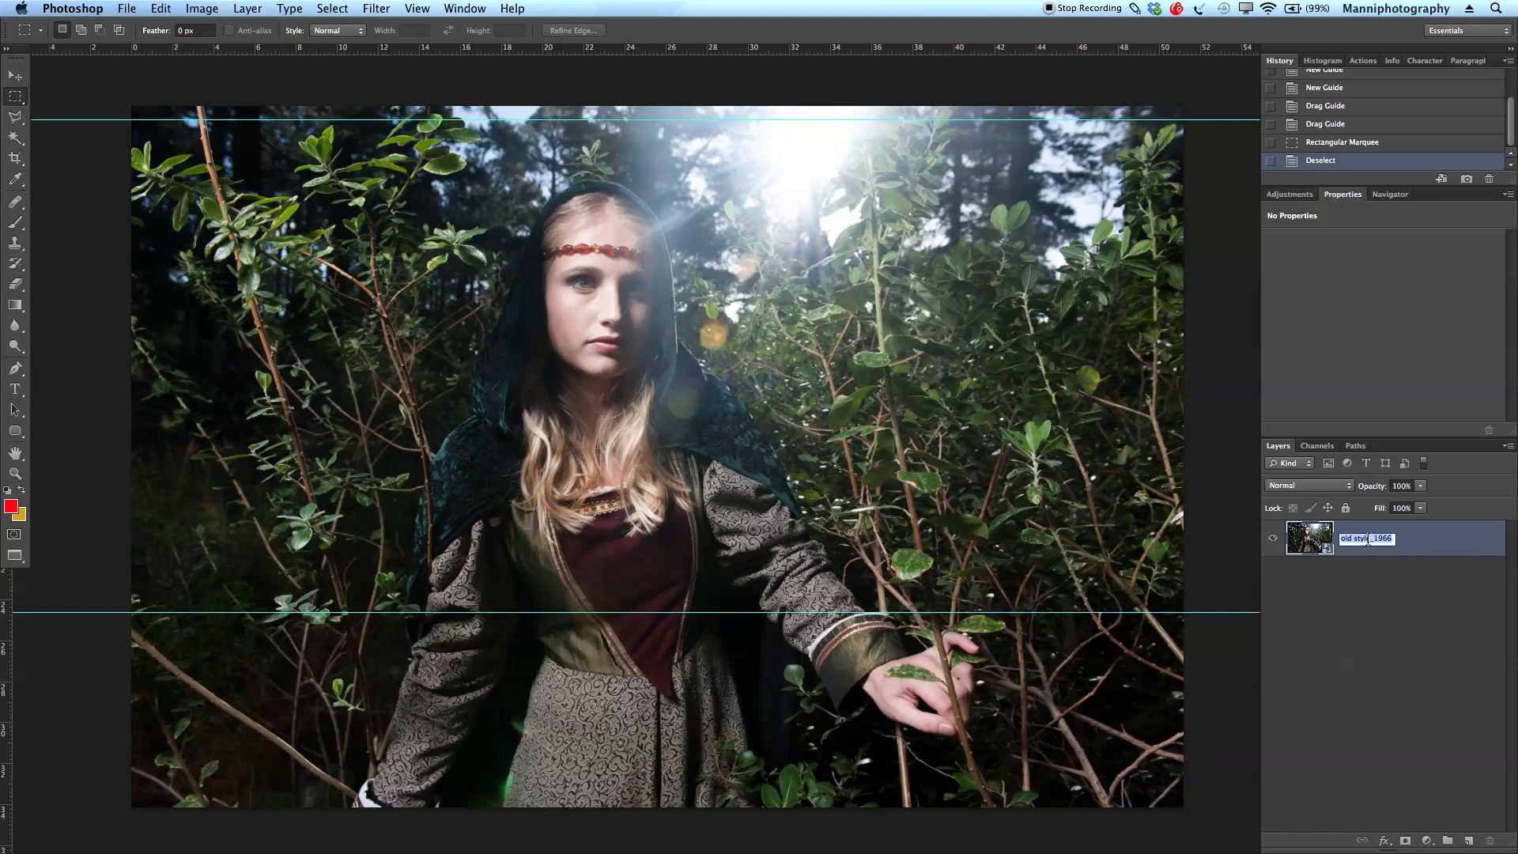
type("original")
key("Return")
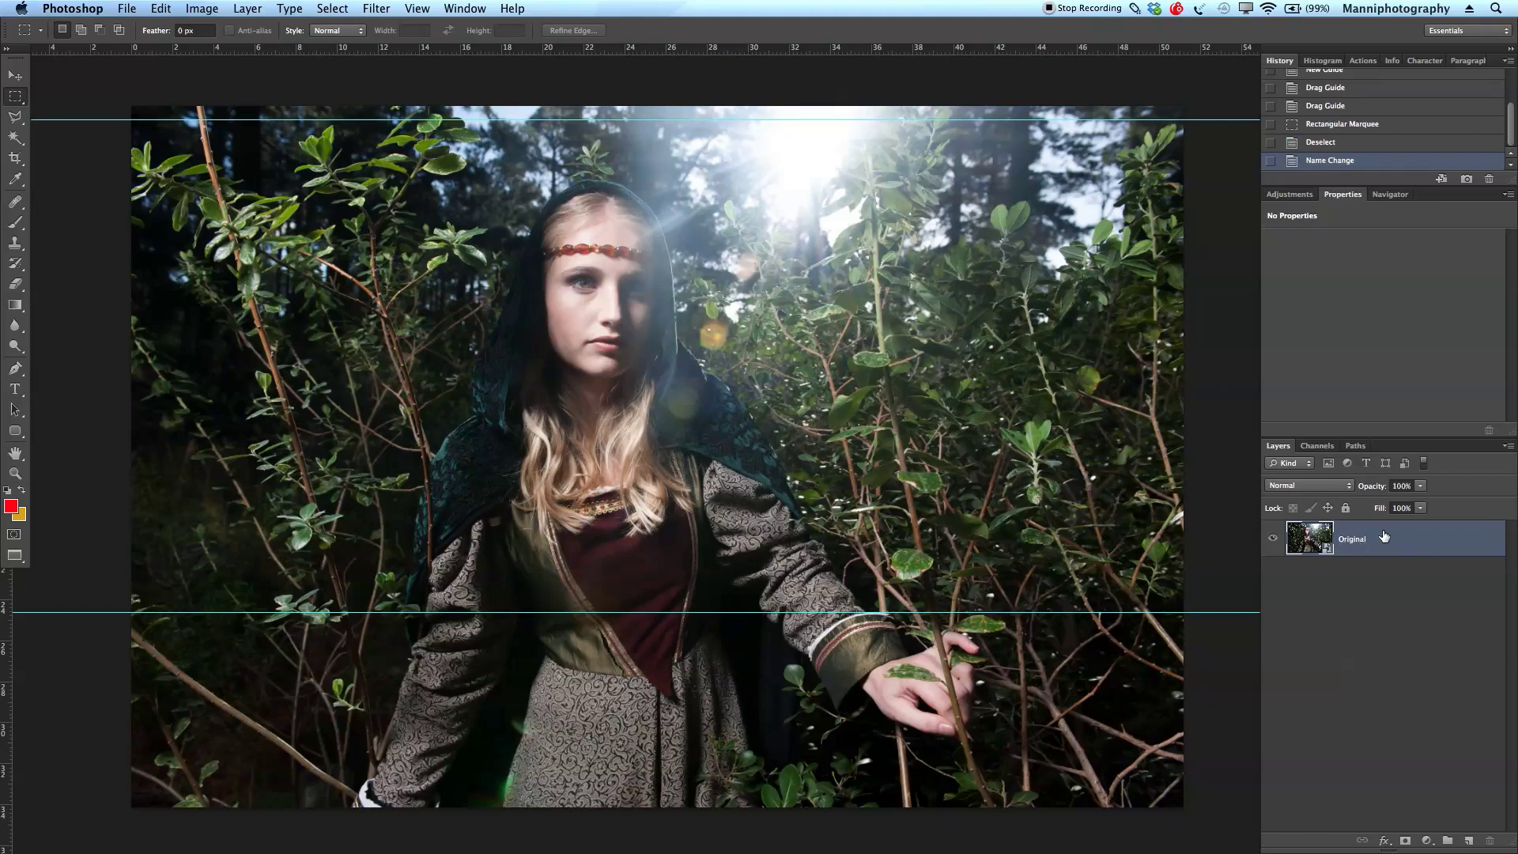
Duplicate the Original smart object layer and rasterize the copy.
key("super+j")
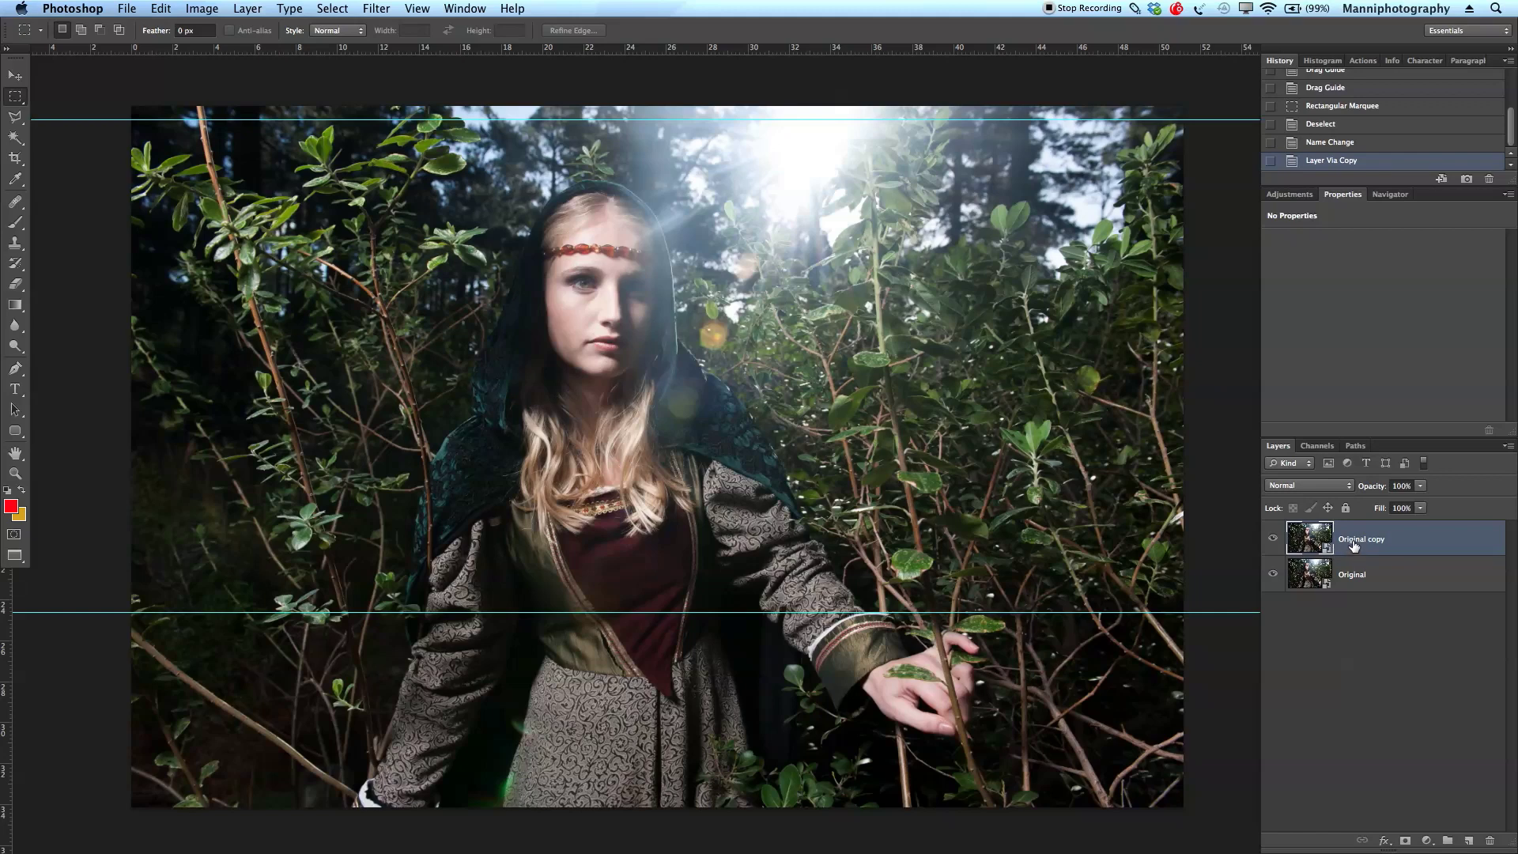
right_click(1353, 545)
left_click(1314, 504)
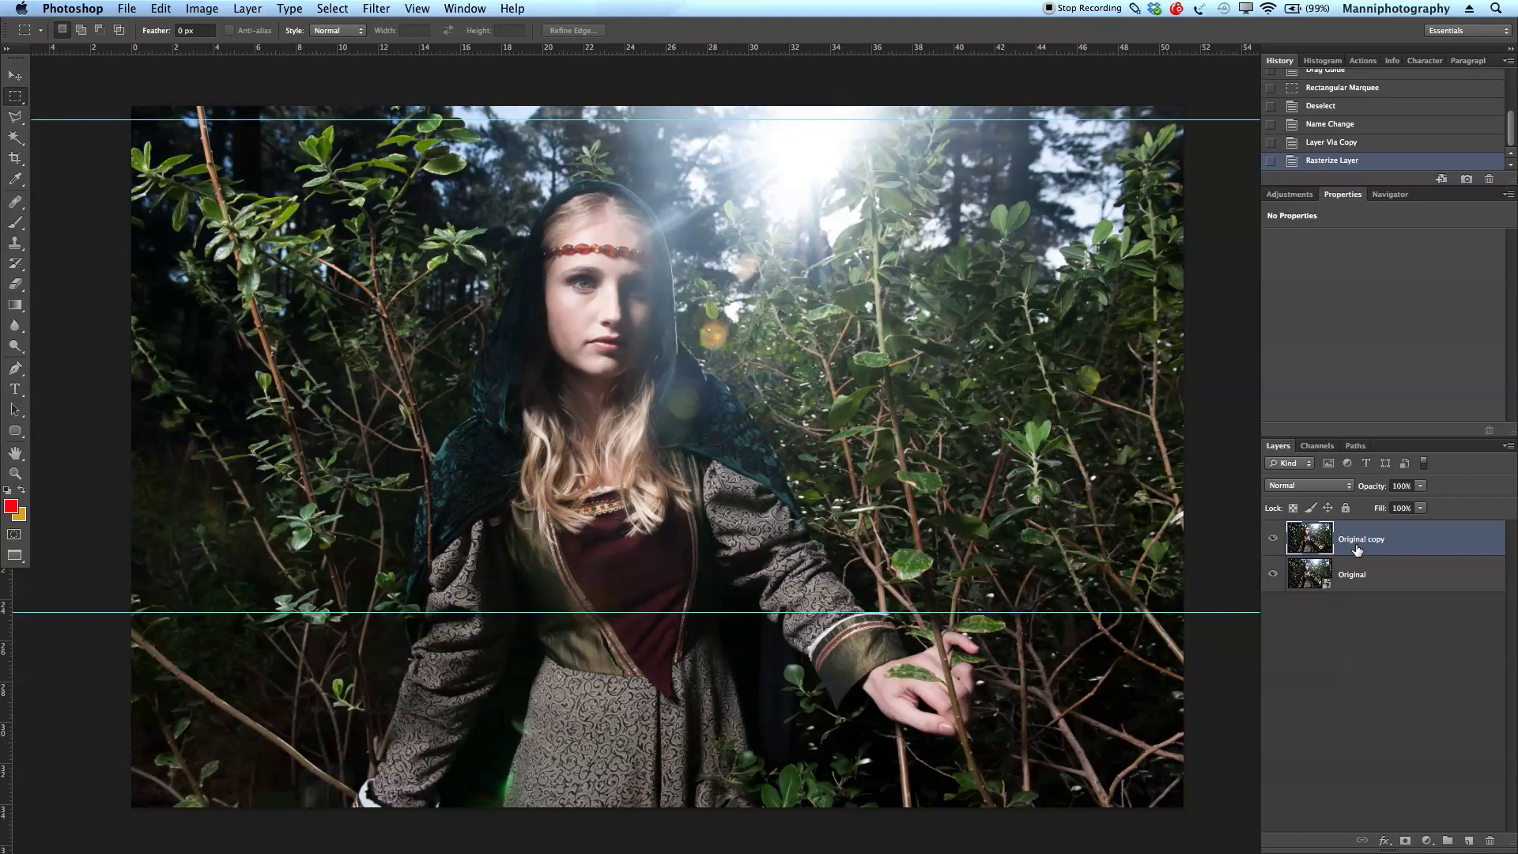
Rename the rasterized copy as Retouch.
double_click(1358, 544)
type("Retouch")
key("Return")
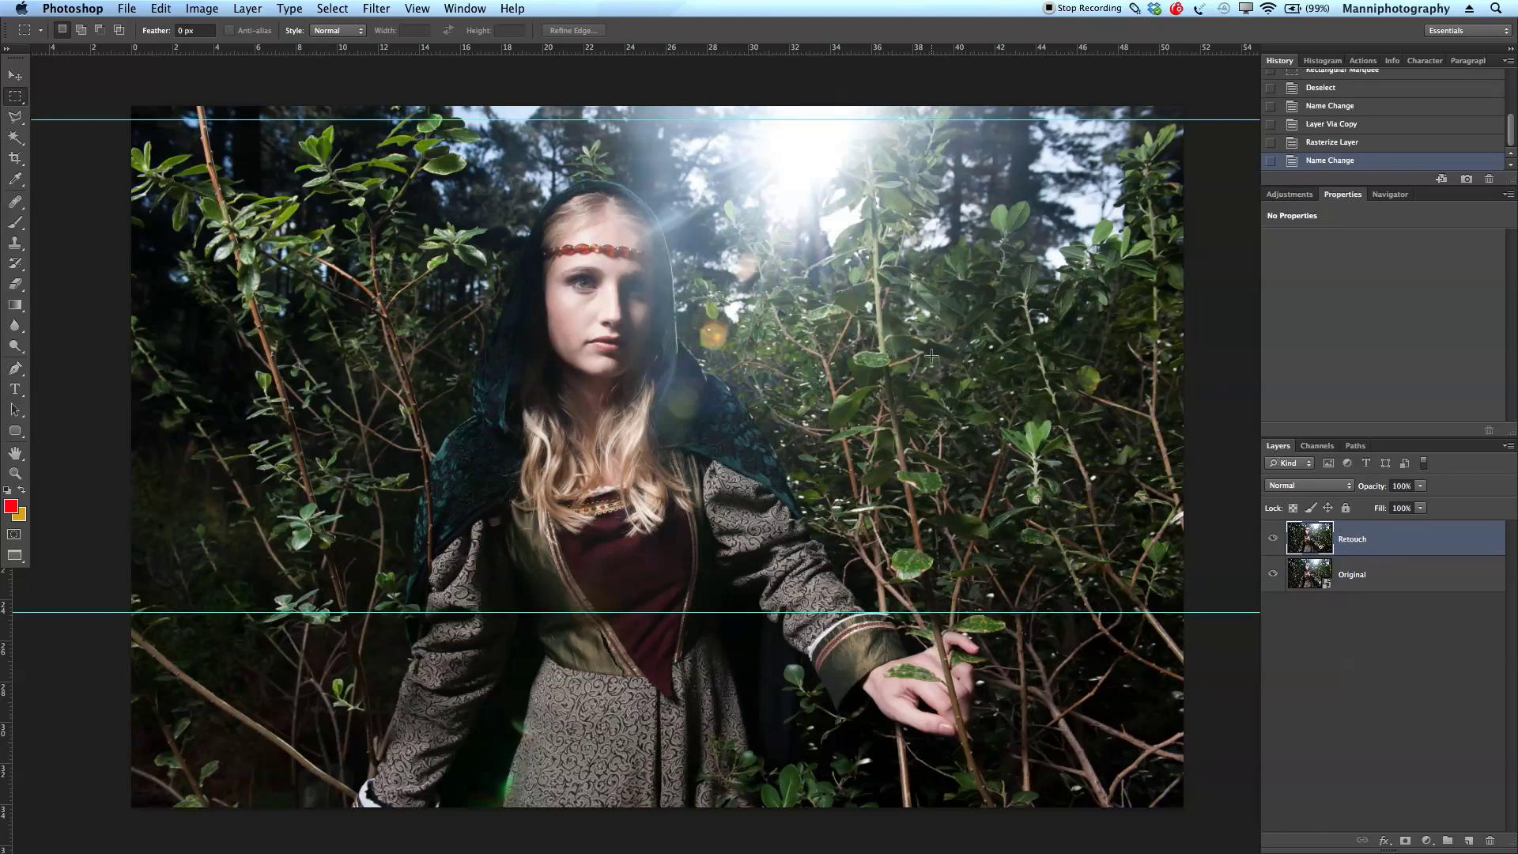
Heal the small blemishes above the upper lip and on the lit cheek using the Healing Brush at size 10.
key("z")
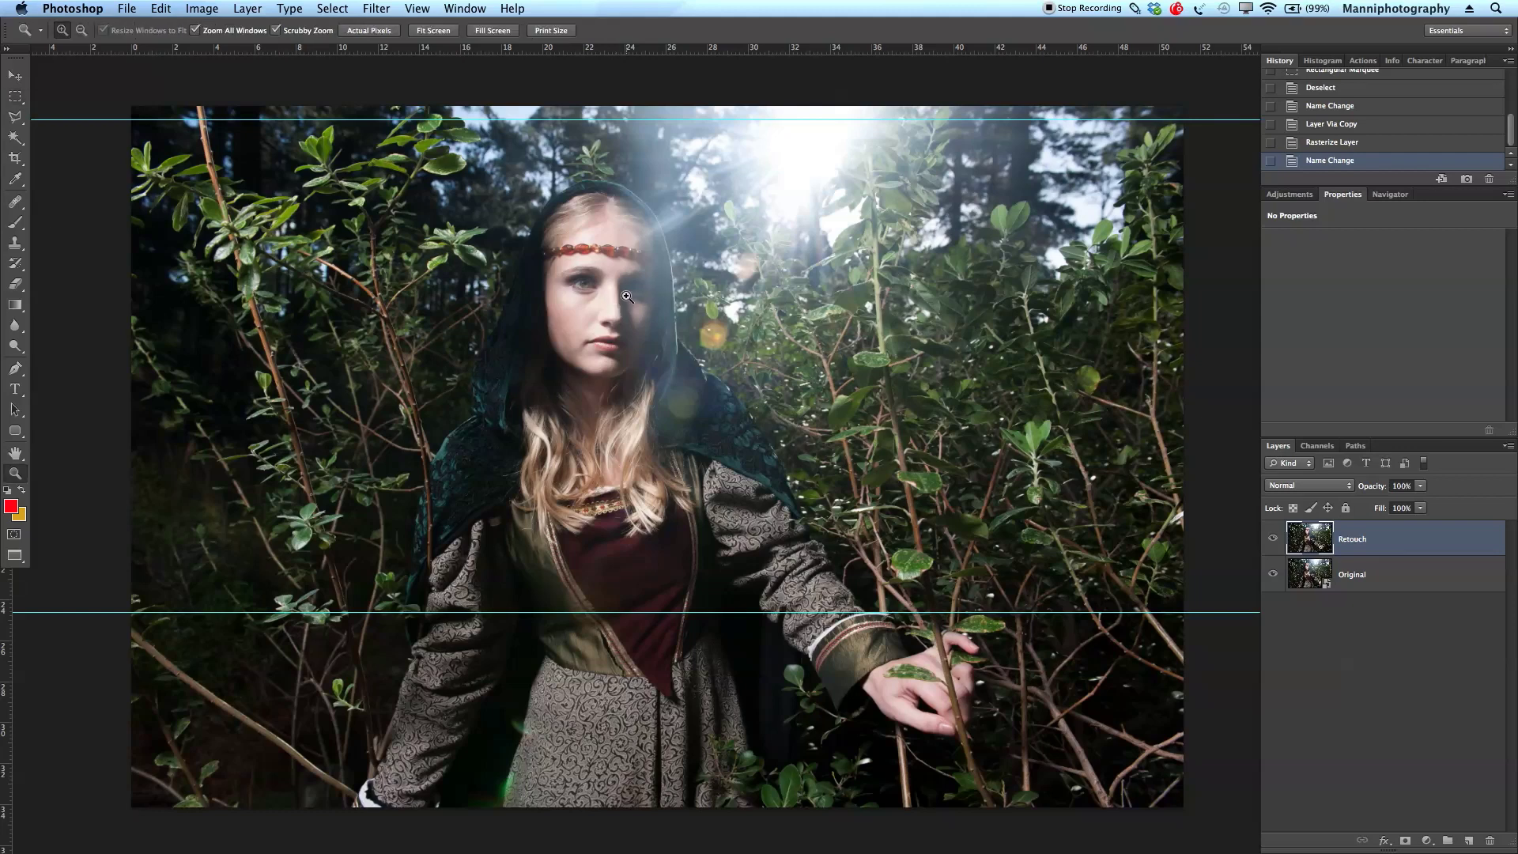
left_click_drag(598, 293, 700, 311)
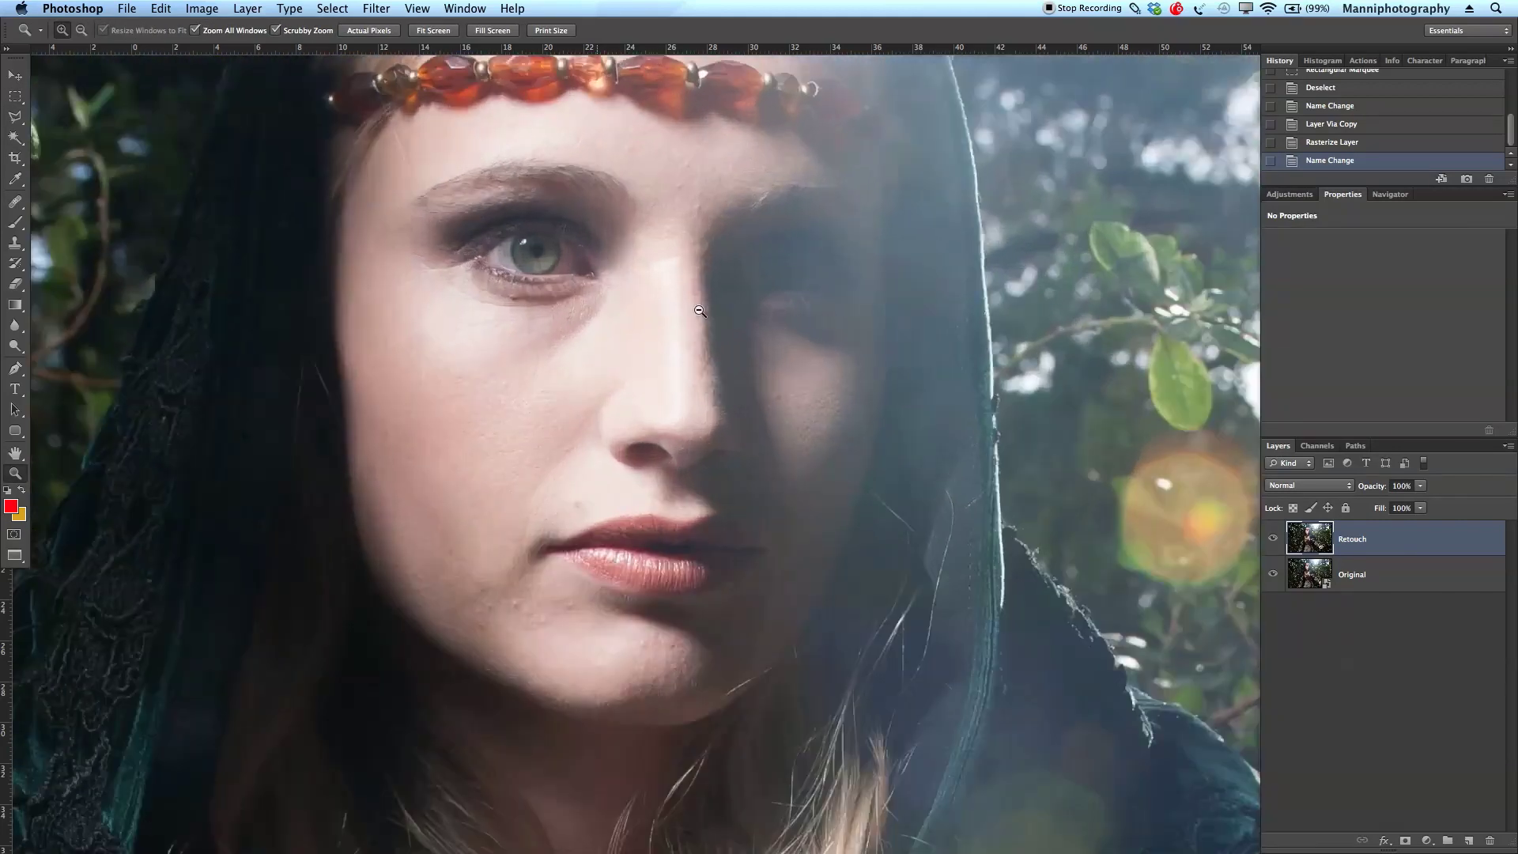
left_click_drag(606, 581, 693, 607)
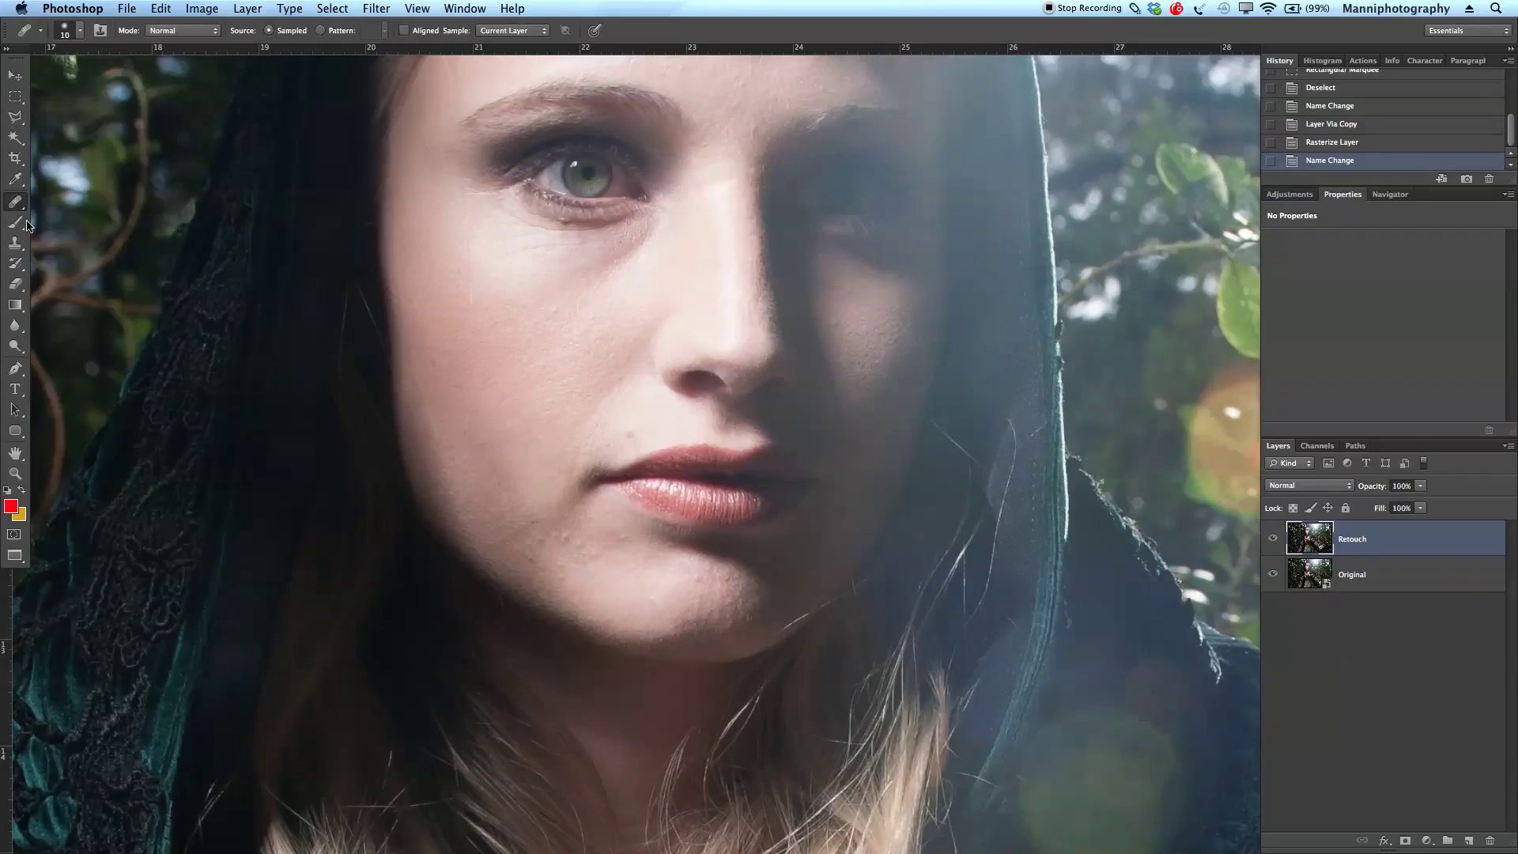
left_click_drag(15, 202, 79, 214)
left_click(628, 434)
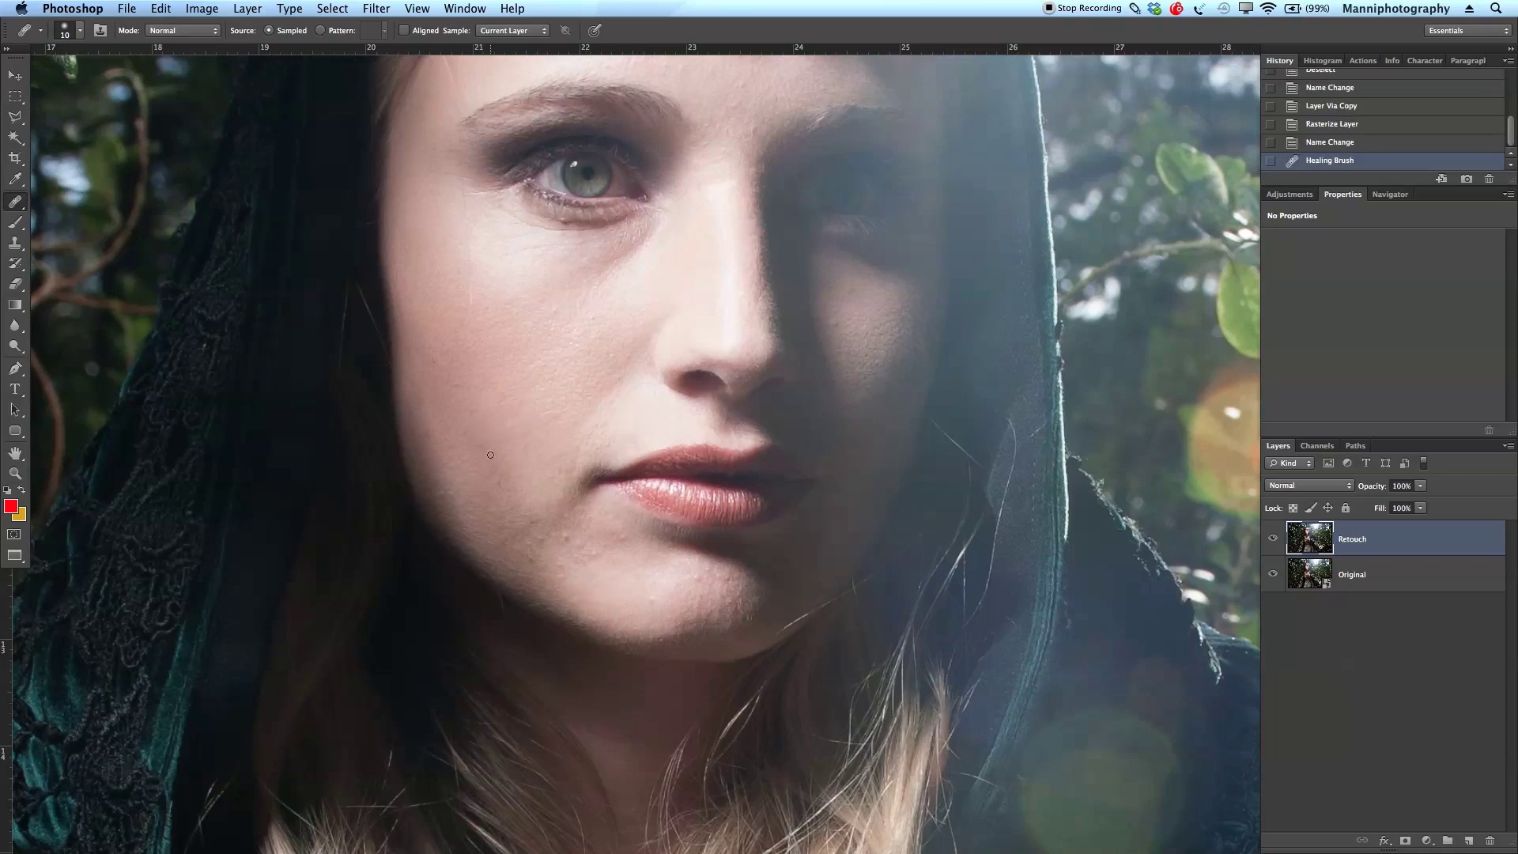
left_click(569, 400)
left_click(595, 394)
left_click(616, 393)
left_click(611, 386)
left_click(544, 321)
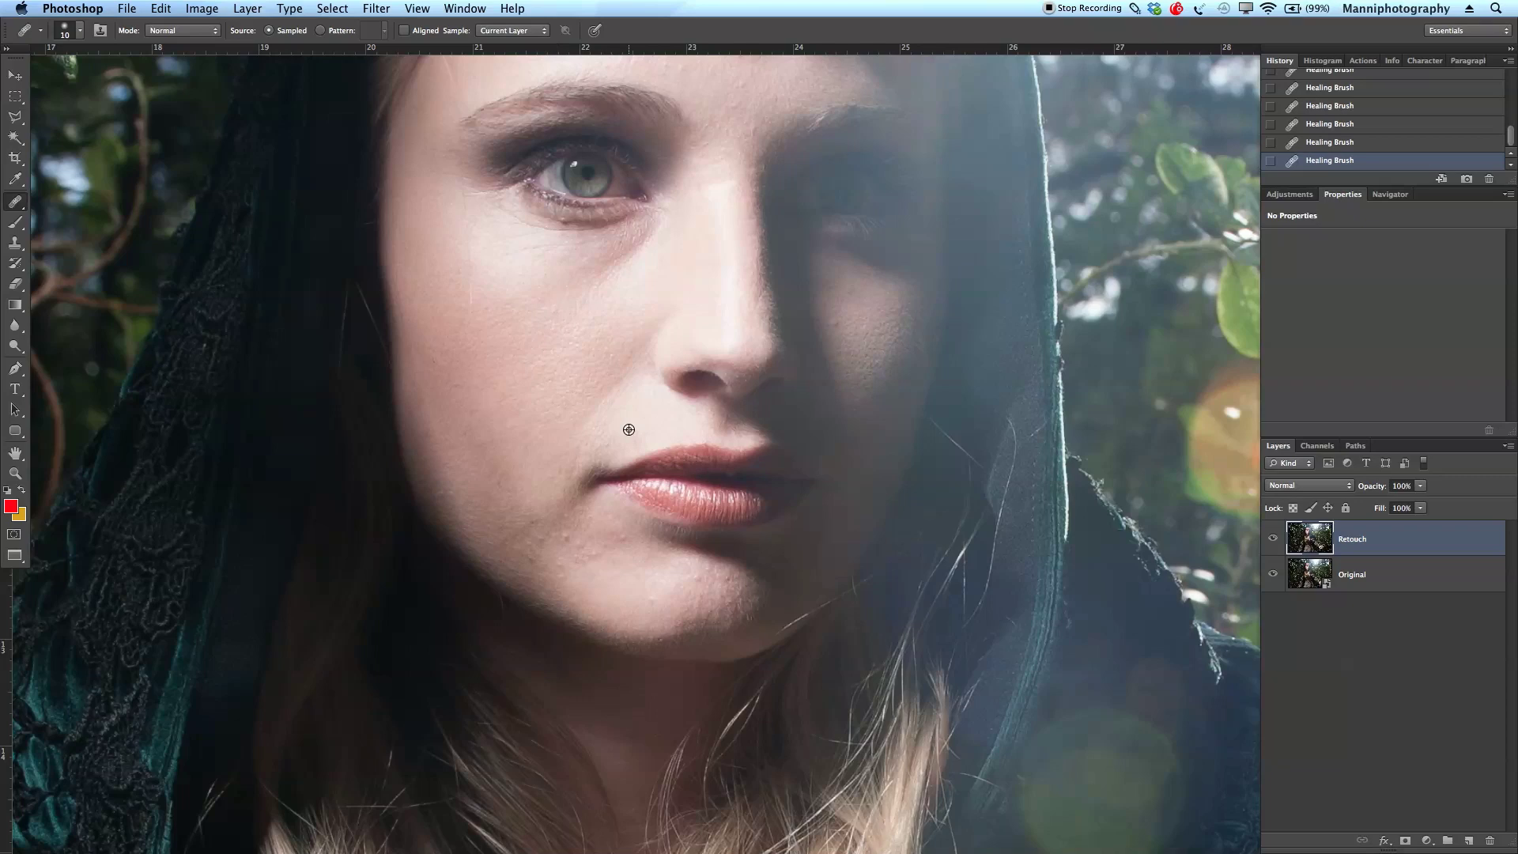
Heal the blemishes beside the corner of the mouth and on the lower cheek using a size 20 Healing Brush.
left_click(551, 441, "alt")
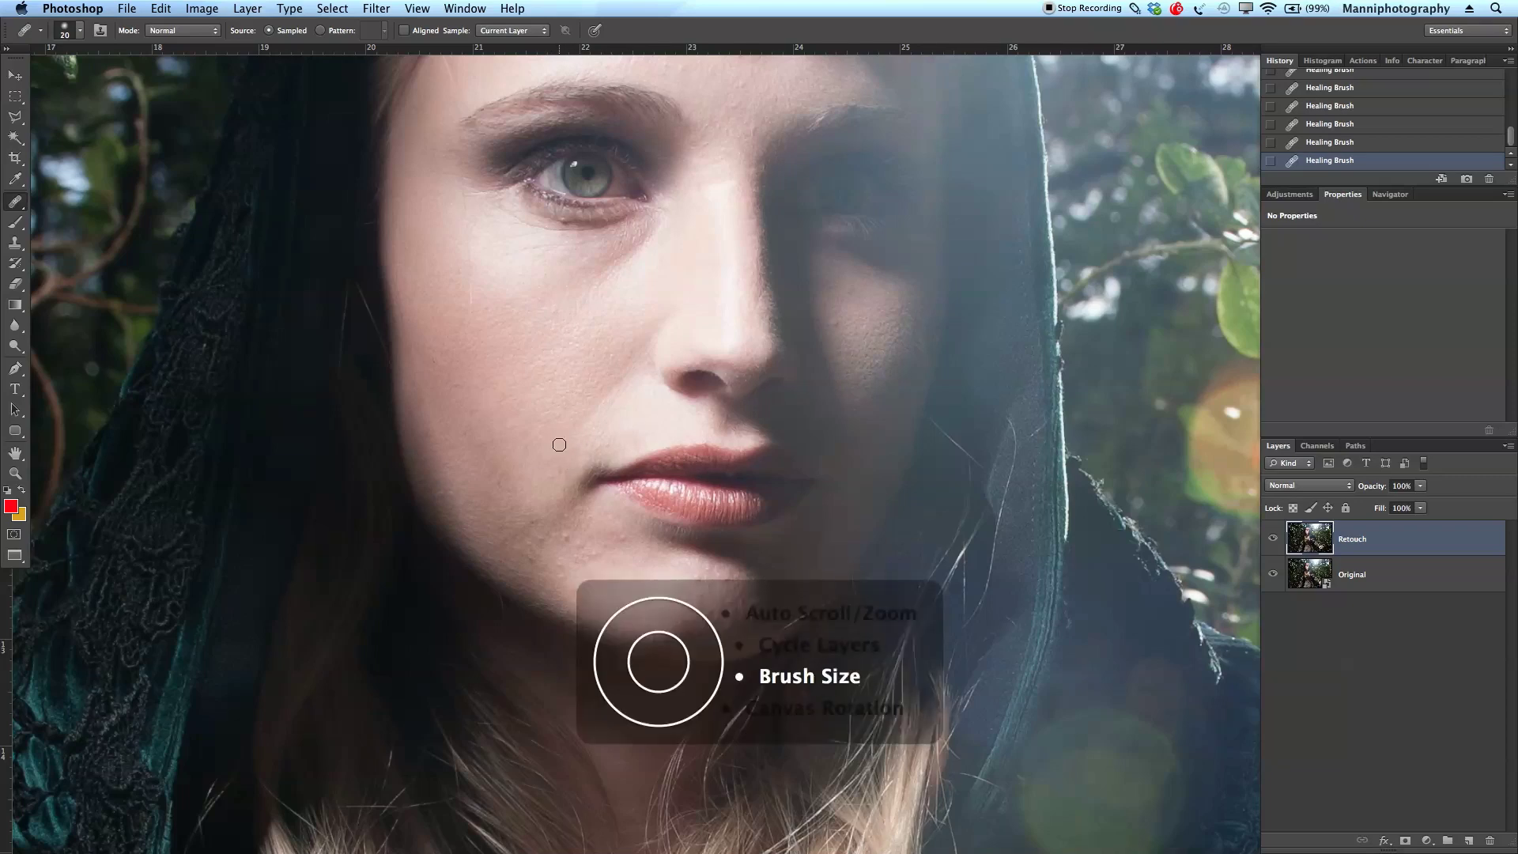
key("z")
left_click_drag(559, 439, 589, 442)
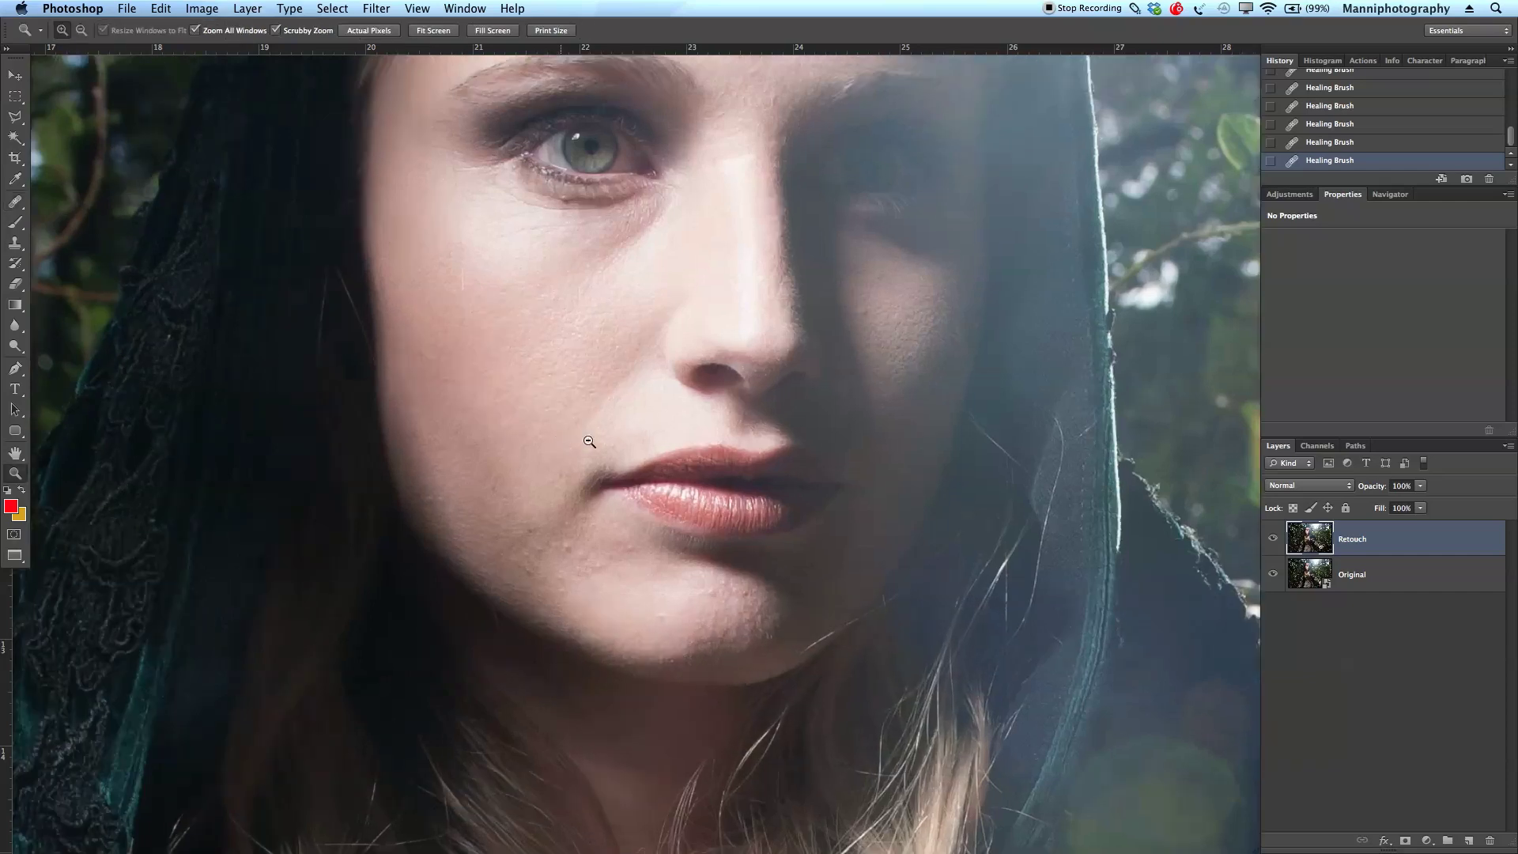
left_click(589, 441)
left_click_drag(603, 532, 604, 312)
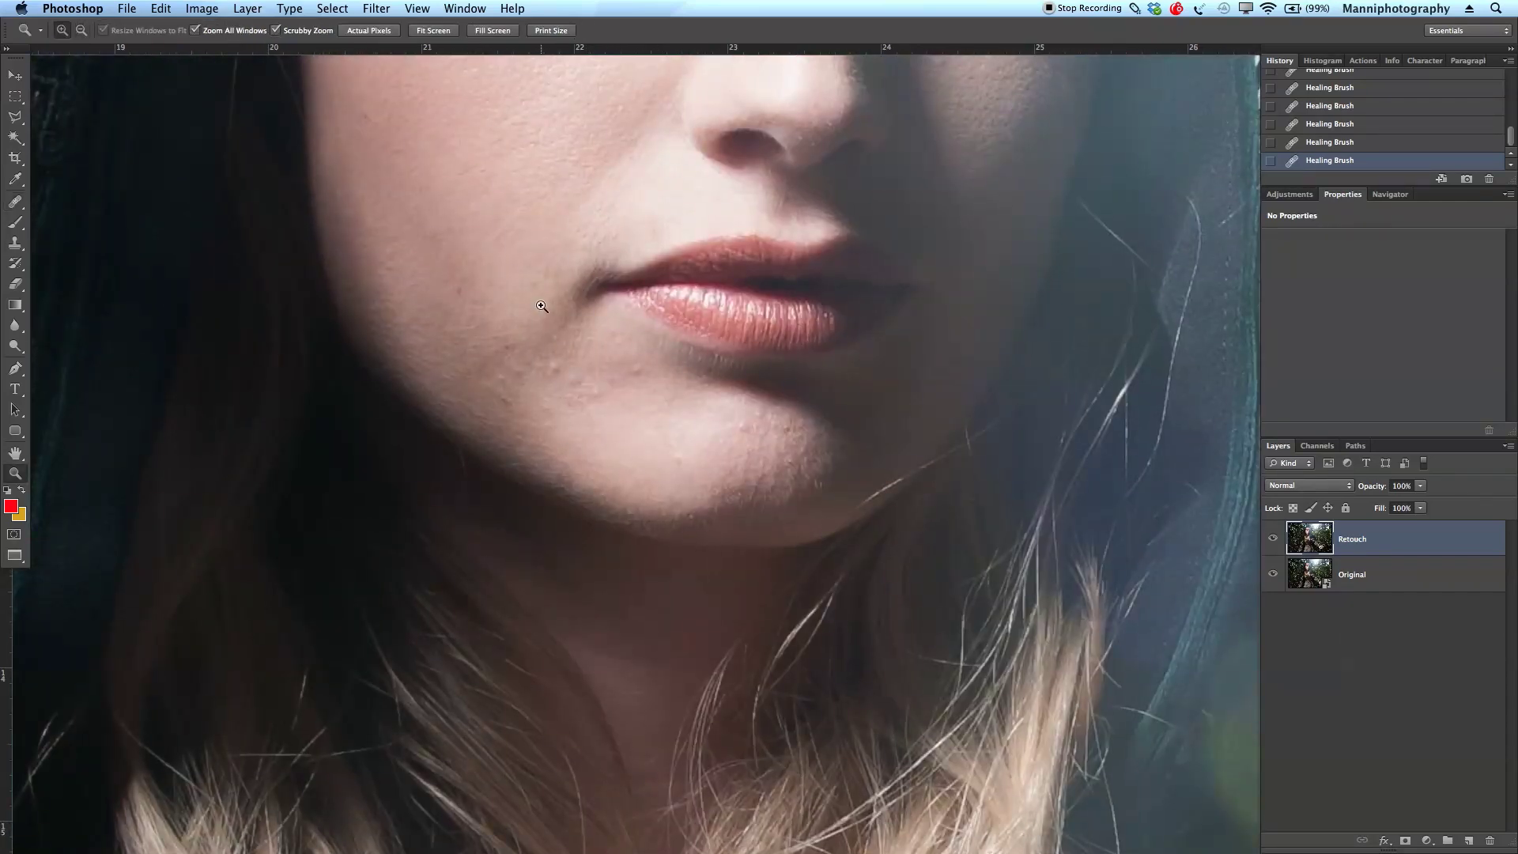
key("j")
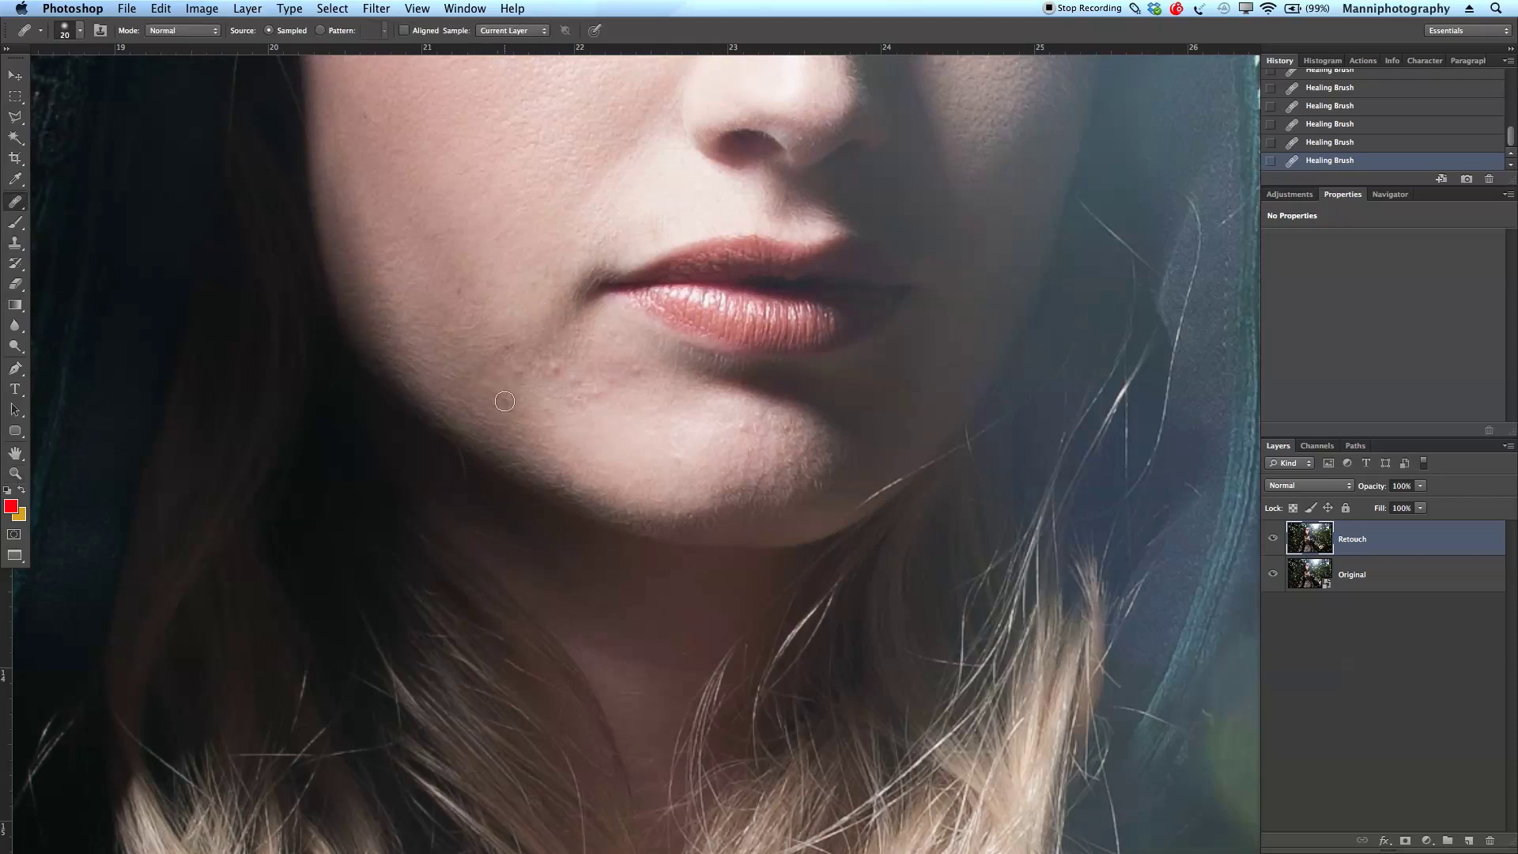
left_click(510, 349, "alt")
left_click(525, 336, "alt")
left_click(570, 352, "alt")
left_click(583, 358, "alt")
left_click_drag(586, 397, 571, 401)
left_click(579, 369, "alt")
left_click(596, 390)
Reduce the Healing Brush size and heal the remaining small spots on the chin and jaw below the mouth.
key("bracketleft")
mouse_move(602, 414)
left_mouse_down()
mouse_move(700, 413)
mouse_move(603, 410)
left_mouse_up()
key("bracketleft")
key("bracketleft")
key("bracketleft")
key("bracketleft")
key("bracketleft")
key("bracketleft")
key("bracketleft")
key("bracketleft")
key("bracketleft")
key("bracketleft")
left_click(646, 378, "alt")
left_click(631, 372)
left_click(561, 481)
Smooth the fine lines and marks beneath the lit eye and beside the nose with the Healing Brush at size 10.
left_click_drag(514, 301, 613, 483)
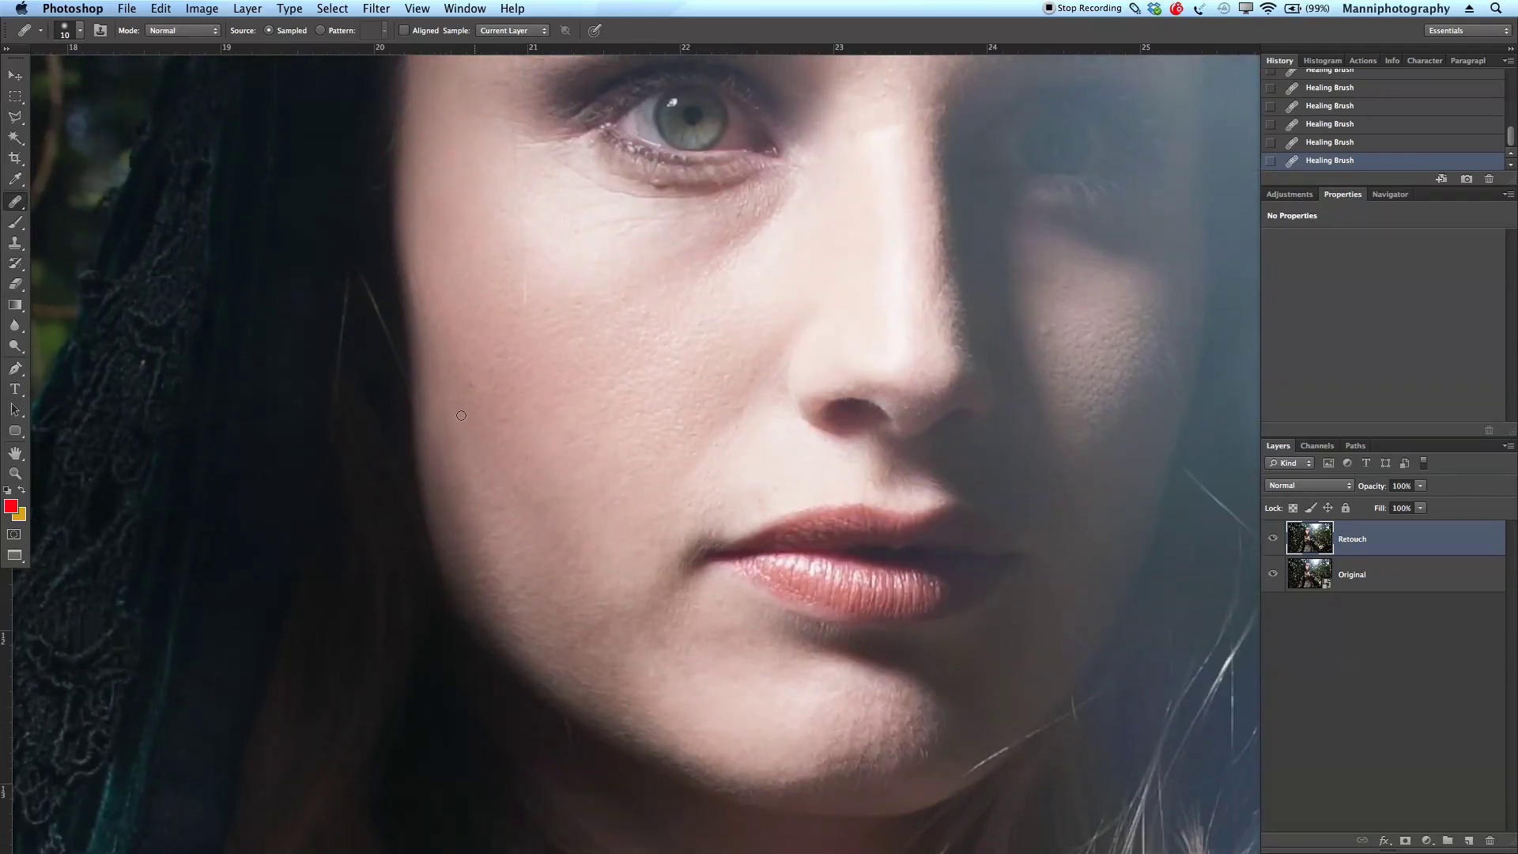
left_click_drag(695, 400, 675, 522)
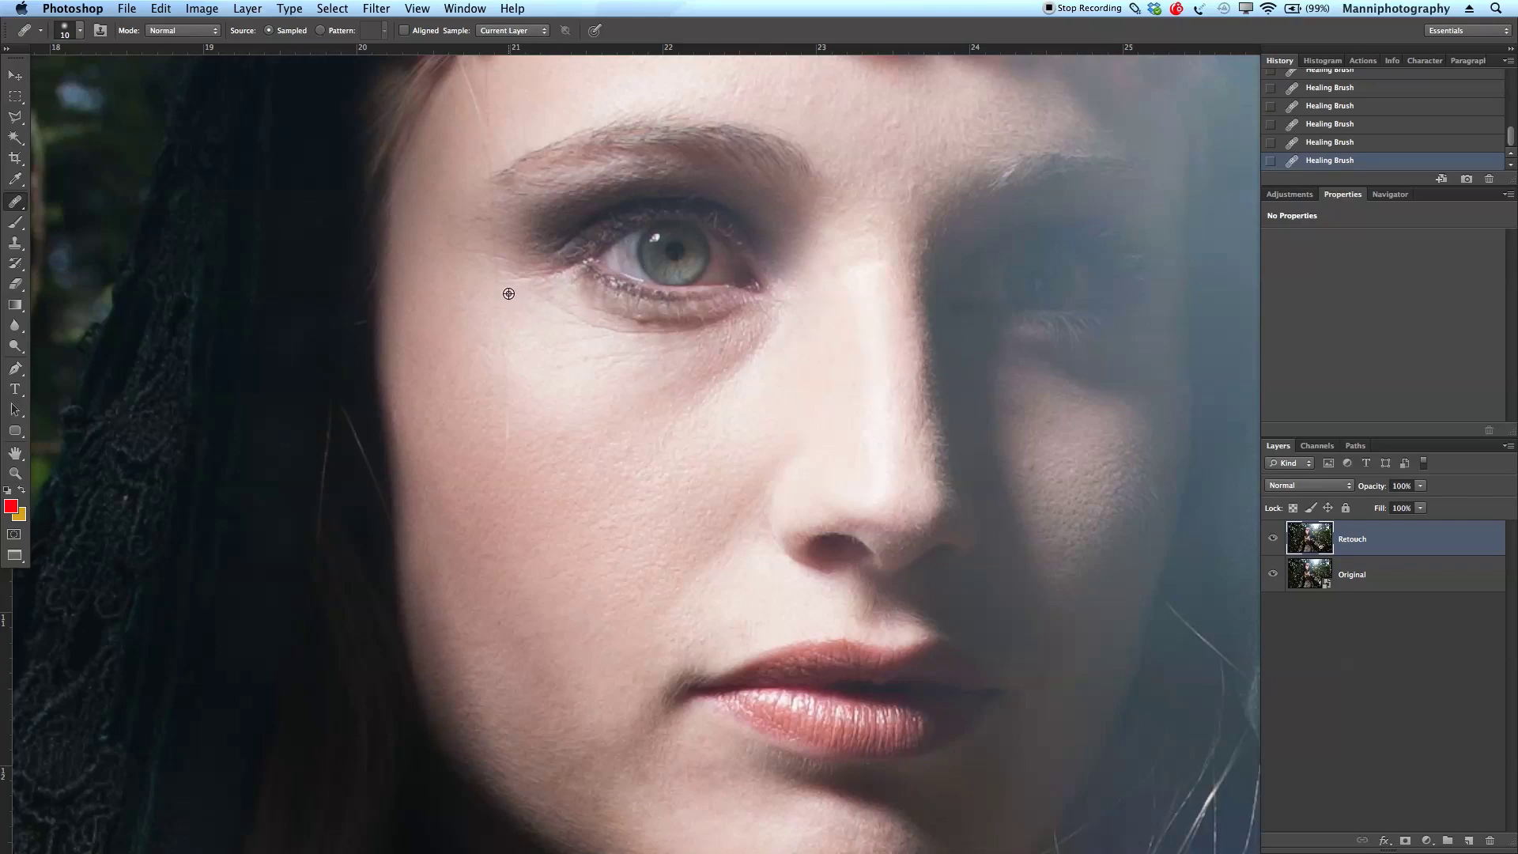
mouse_move(528, 293)
left_mouse_down()
mouse_move(644, 336)
mouse_move(726, 332)
mouse_move(728, 315)
left_mouse_up()
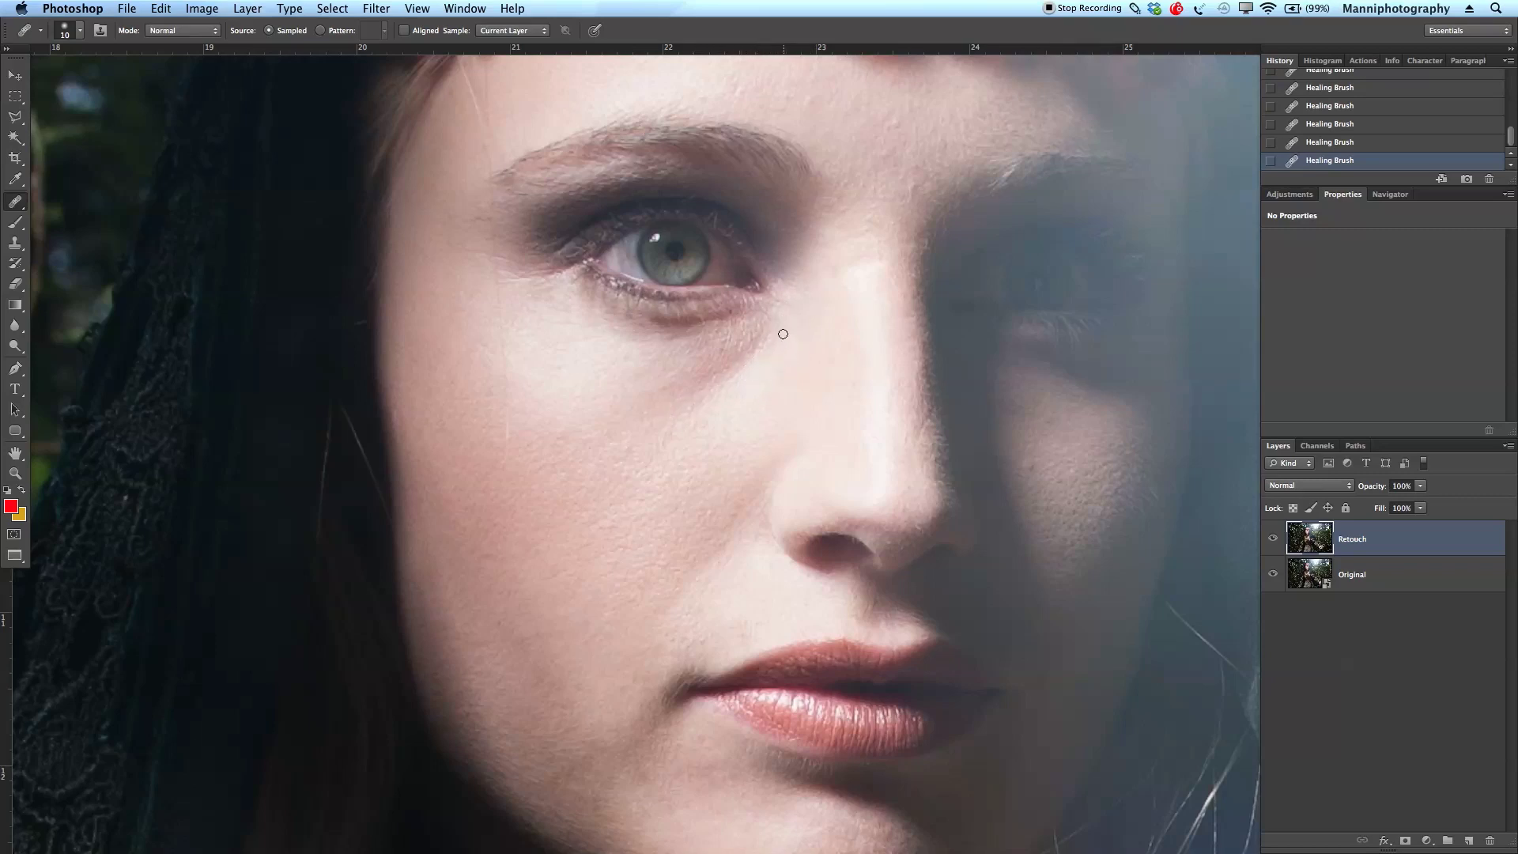
mouse_move(757, 356)
left_mouse_down()
mouse_move(774, 324)
mouse_move(740, 358)
mouse_move(762, 330)
mouse_move(748, 332)
mouse_move(780, 325)
left_mouse_up()
left_click_drag(739, 382, 723, 384)
mouse_move(789, 340)
left_mouse_down()
mouse_move(839, 267)
mouse_move(866, 265)
left_mouse_up()
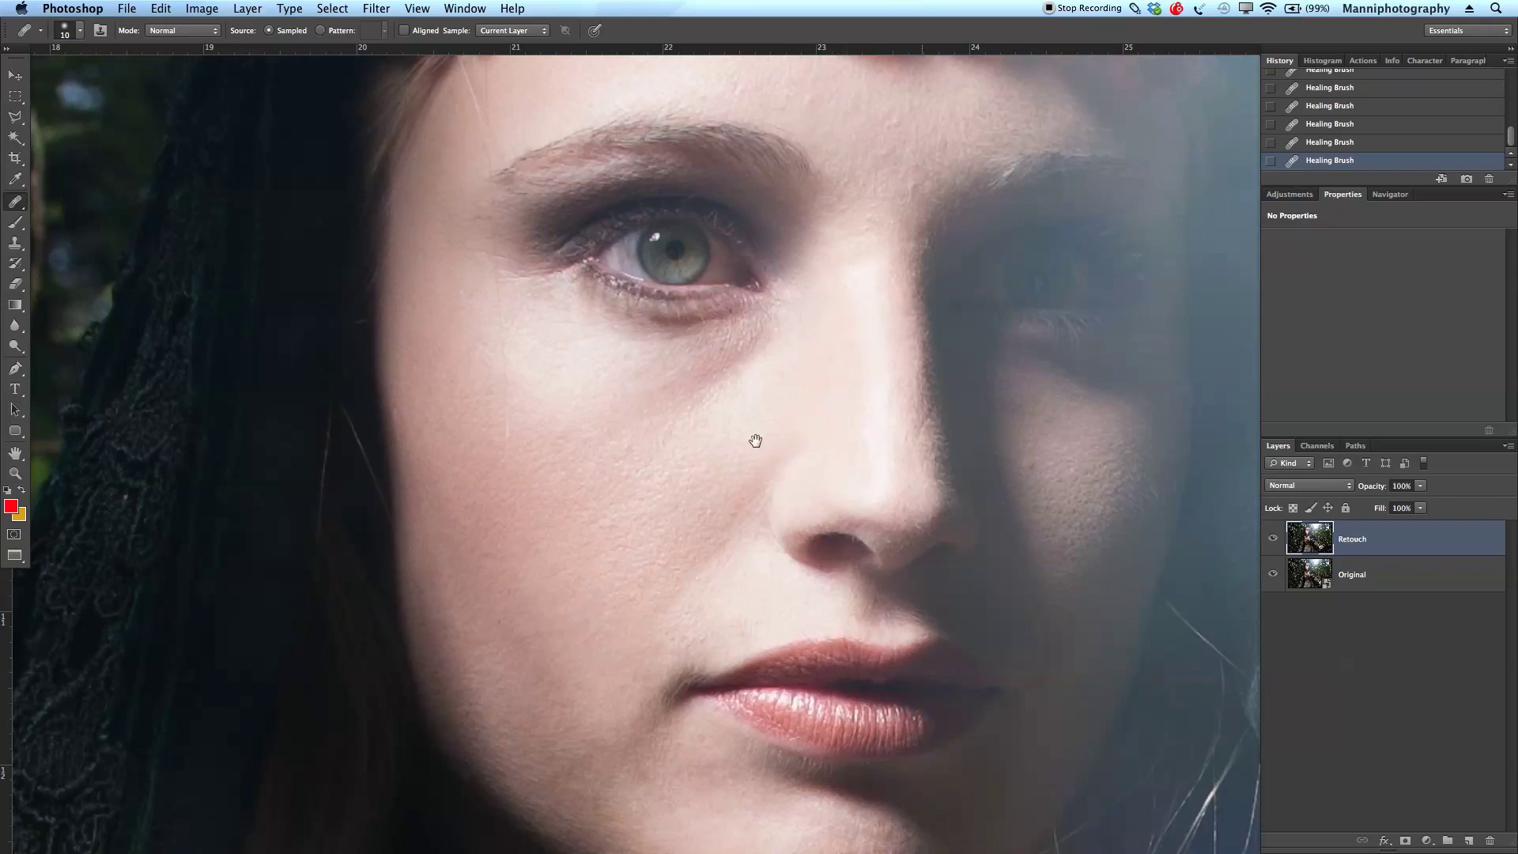
Heal the bright mark on the shaded cheek and the small blemishes between the eyebrows.
scroll(752, 441, "right", 6)
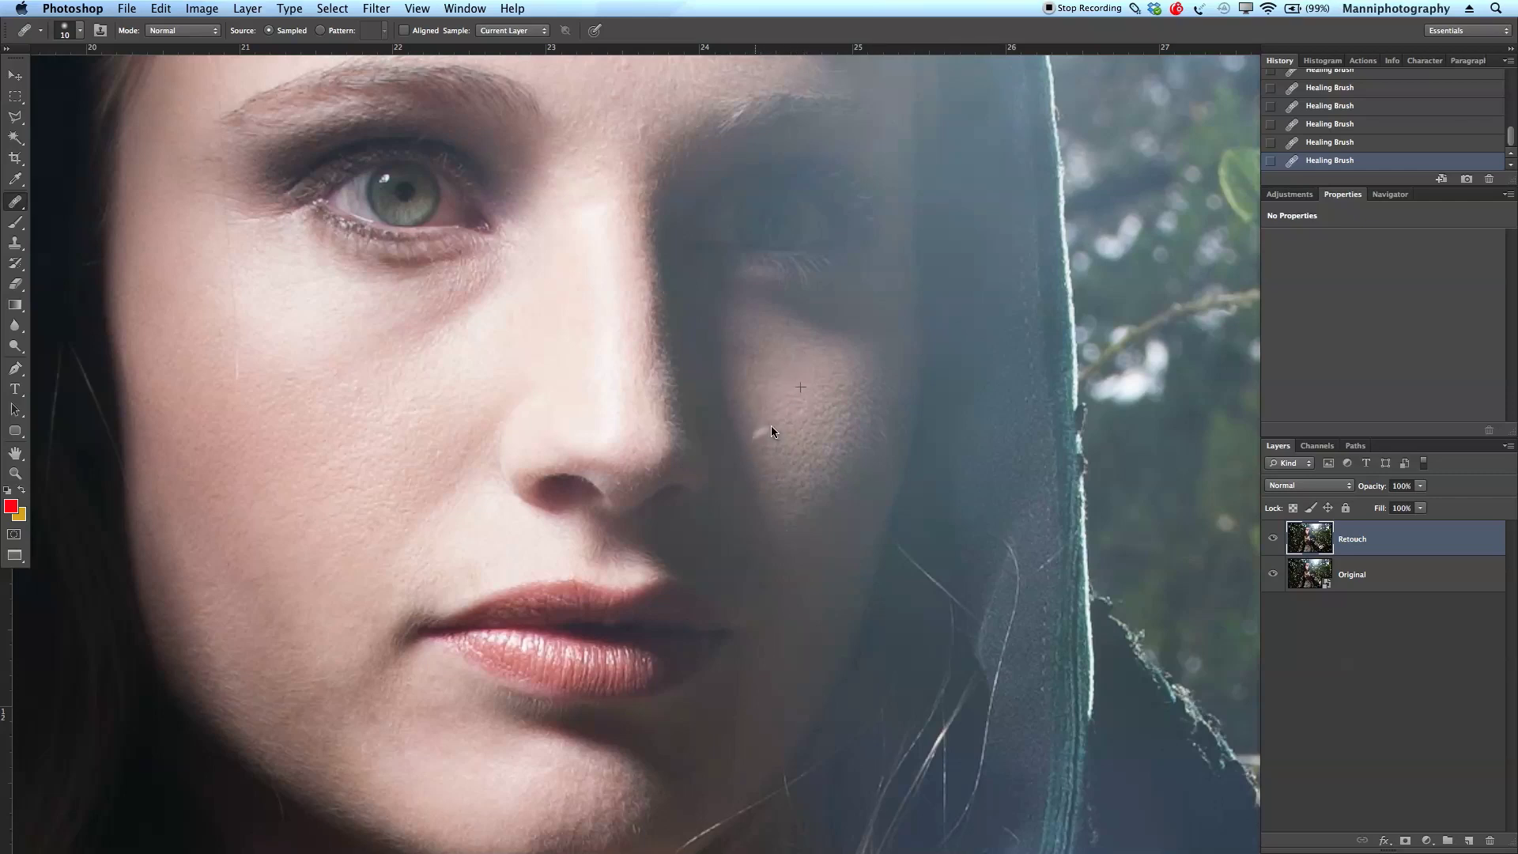
scroll(816, 543, "up", 10)
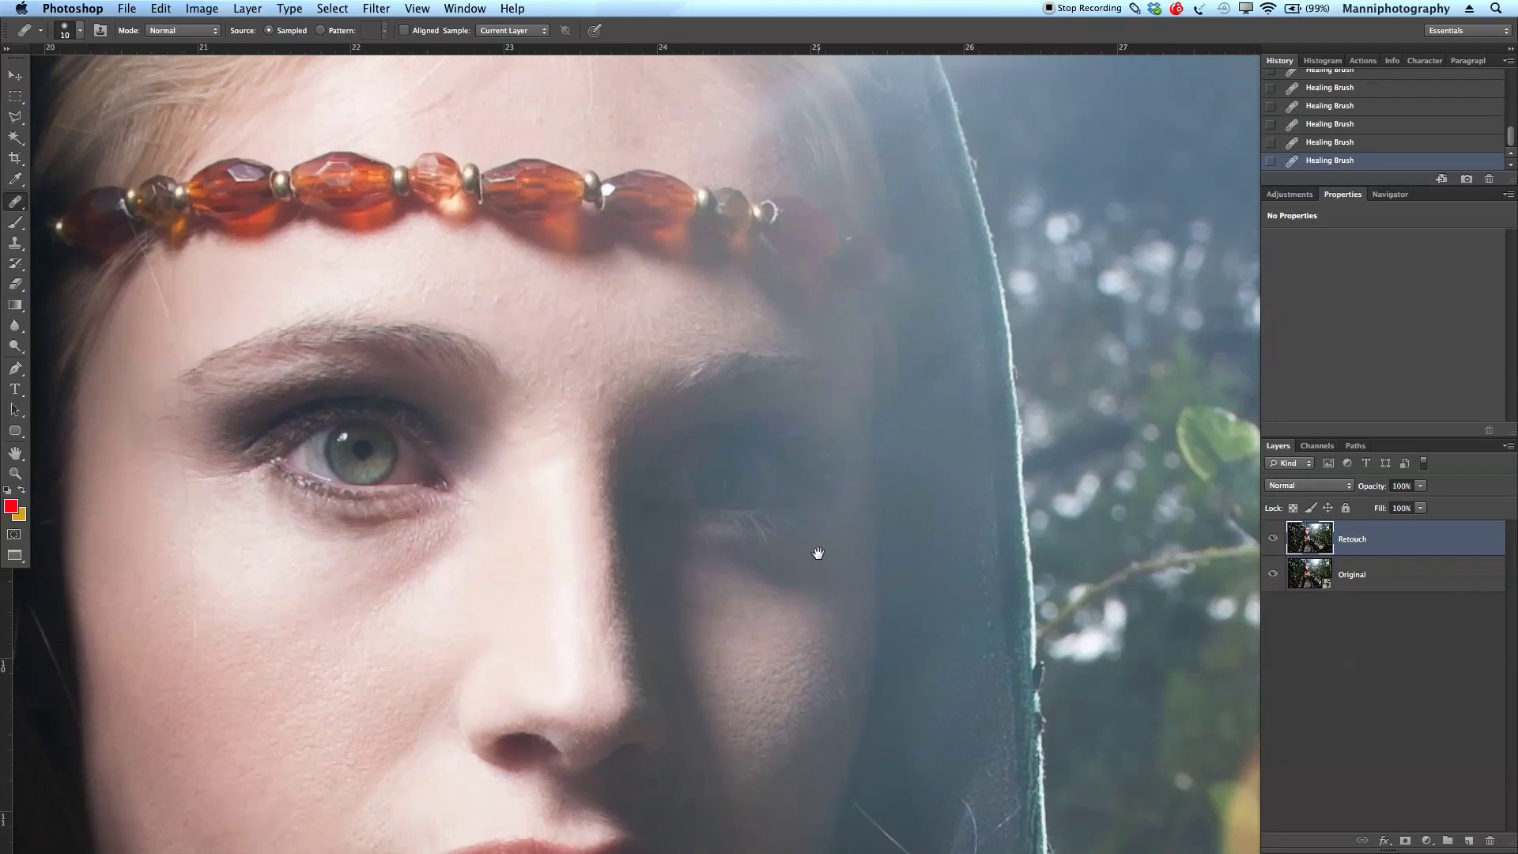
key("super+r")
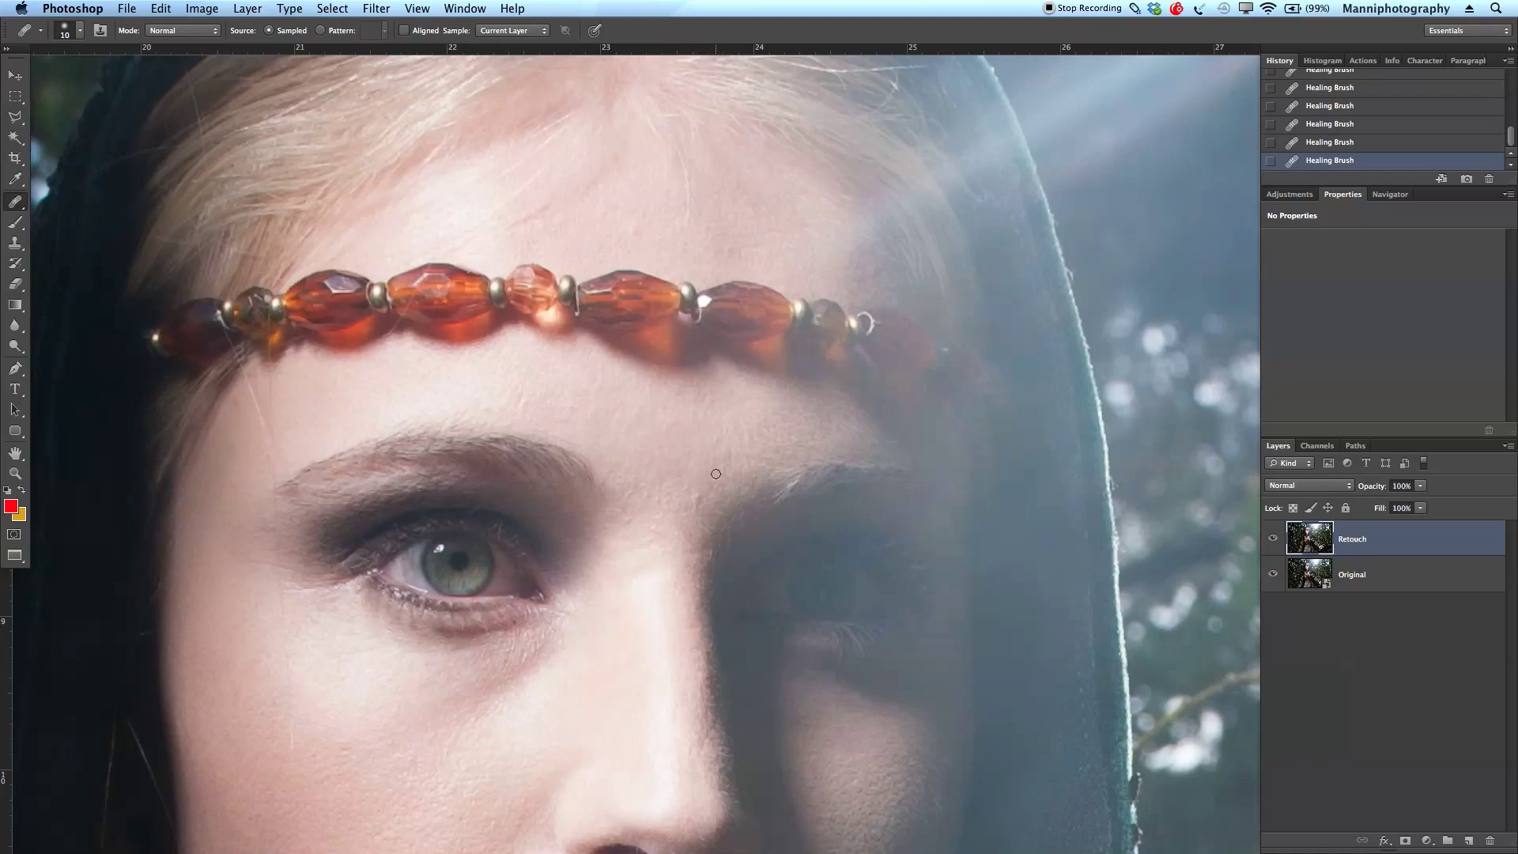
left_click_drag(661, 531, 634, 522)
left_click_drag(491, 417, 695, 403)
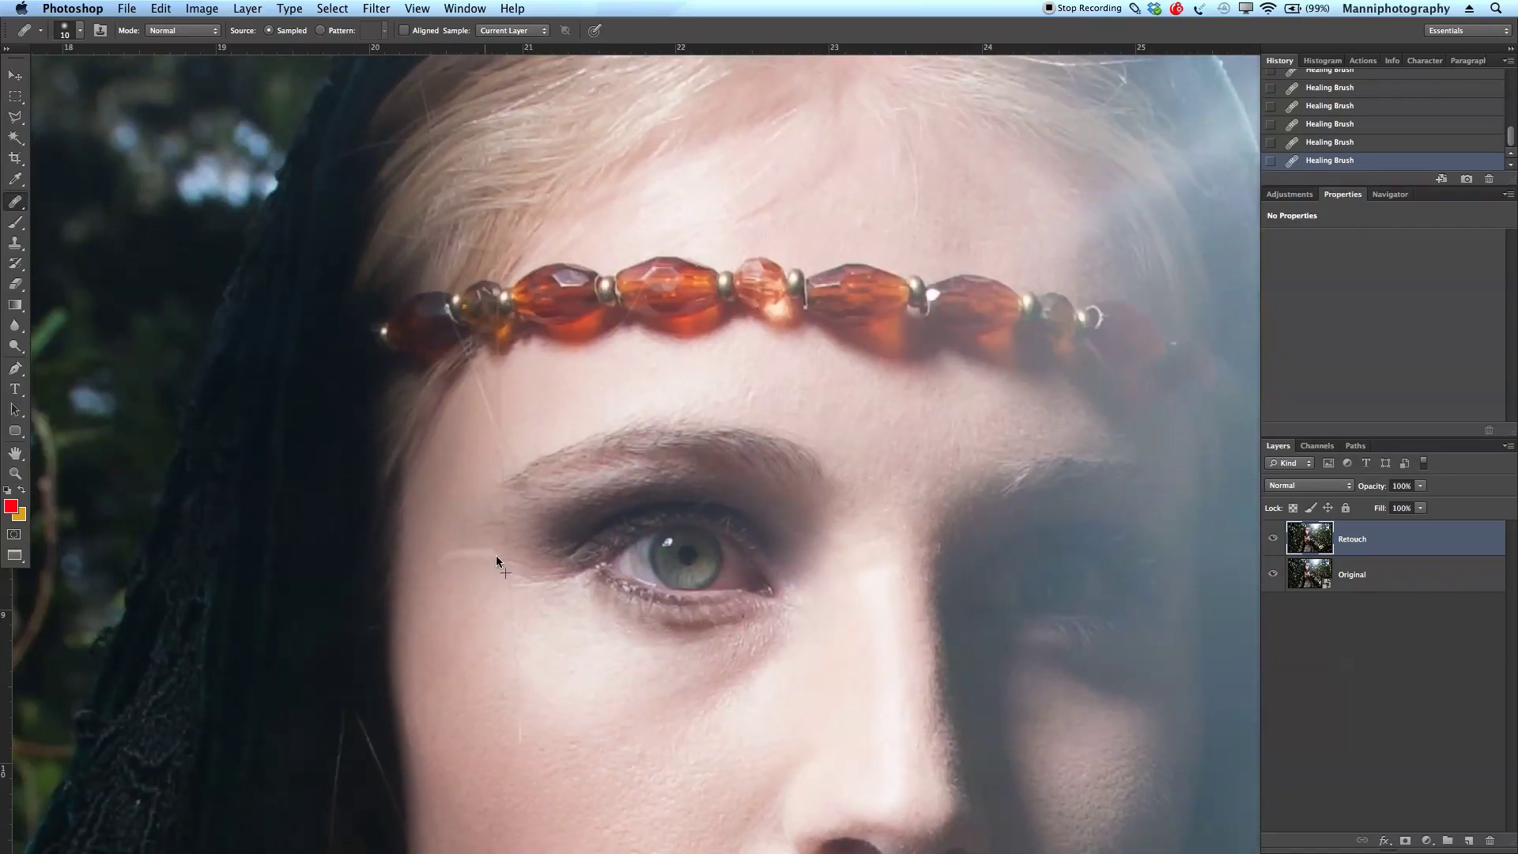
Heal the fine crease at the outer corner of the lit eye, sampling clean skin next to it.
left_click(471, 567, "alt")
left_click_drag(459, 659, 485, 441)
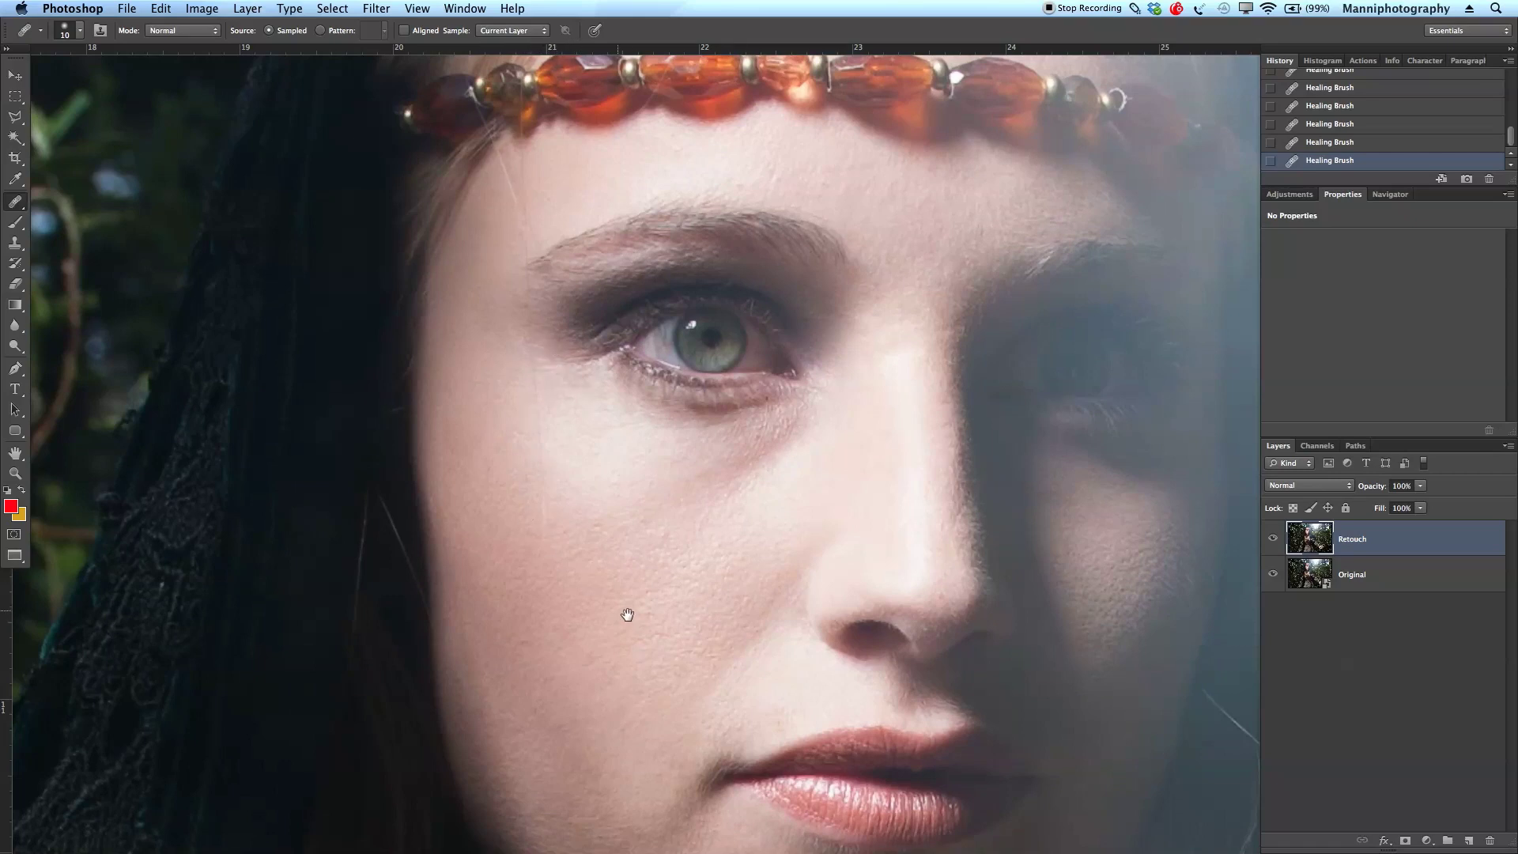
left_click_drag(627, 615, 623, 413)
Heal the small marks on the forehead above the beaded headband.
scroll(674, 814, "up", 10)
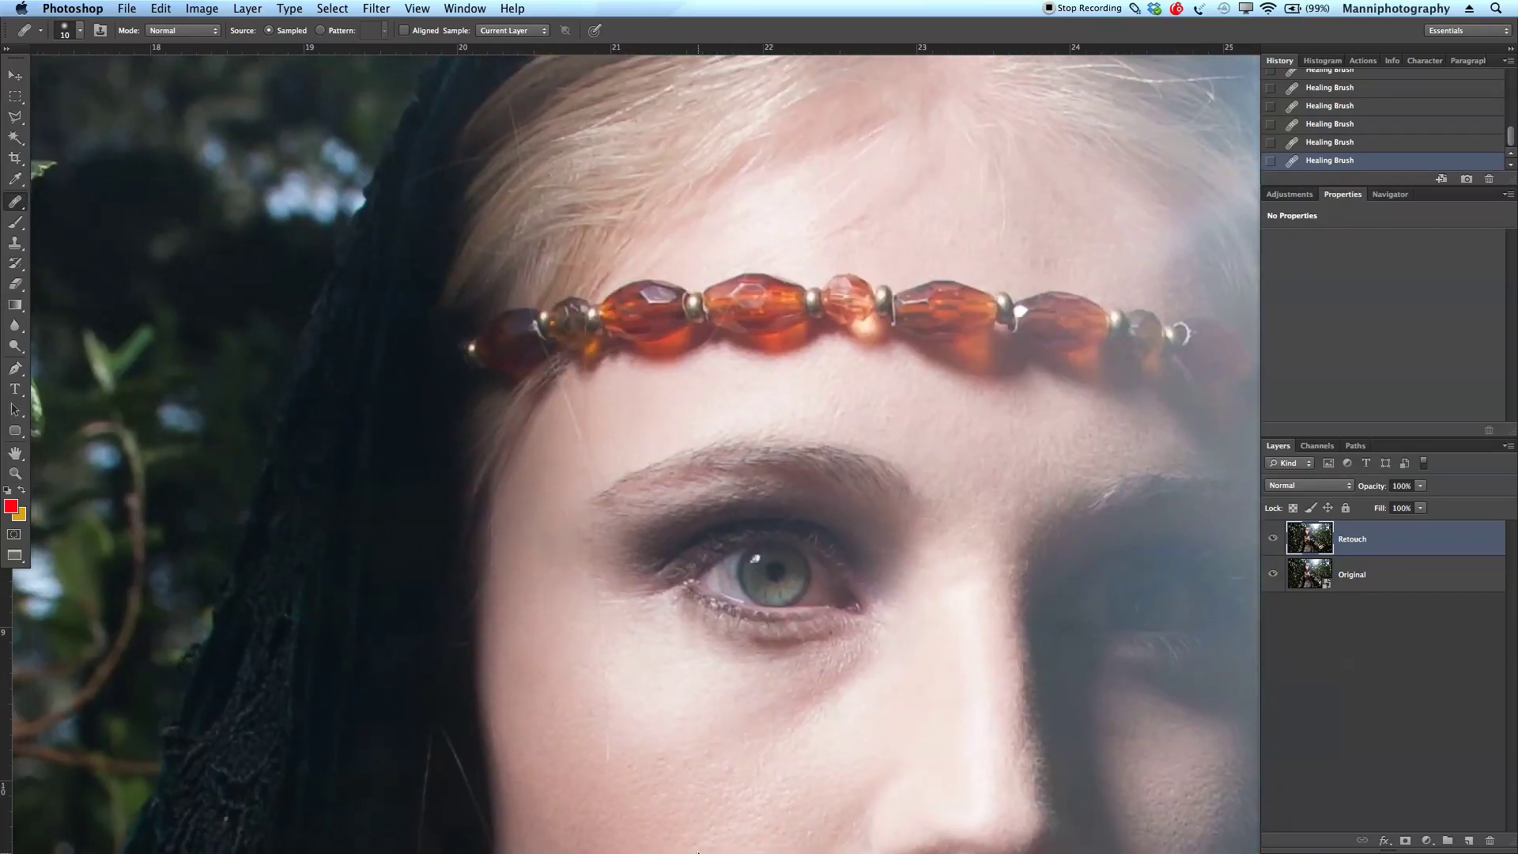
scroll(390, 563, "down", 5)
scroll(562, 163, "right", 10)
scroll(792, 626, "up", 10)
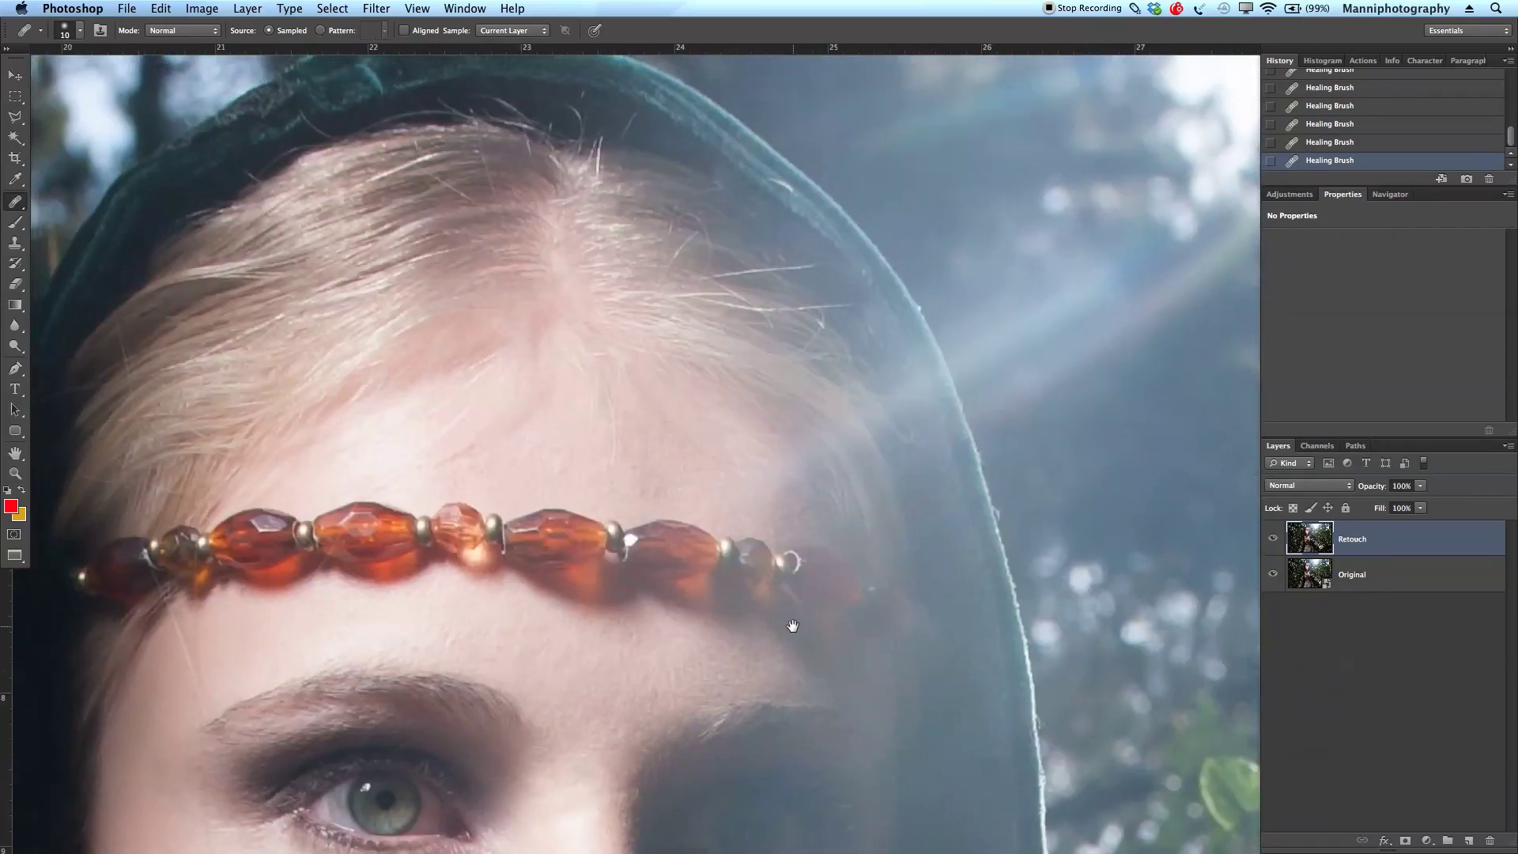
scroll(792, 625, "up", 3)
scroll(792, 625, "left", 2)
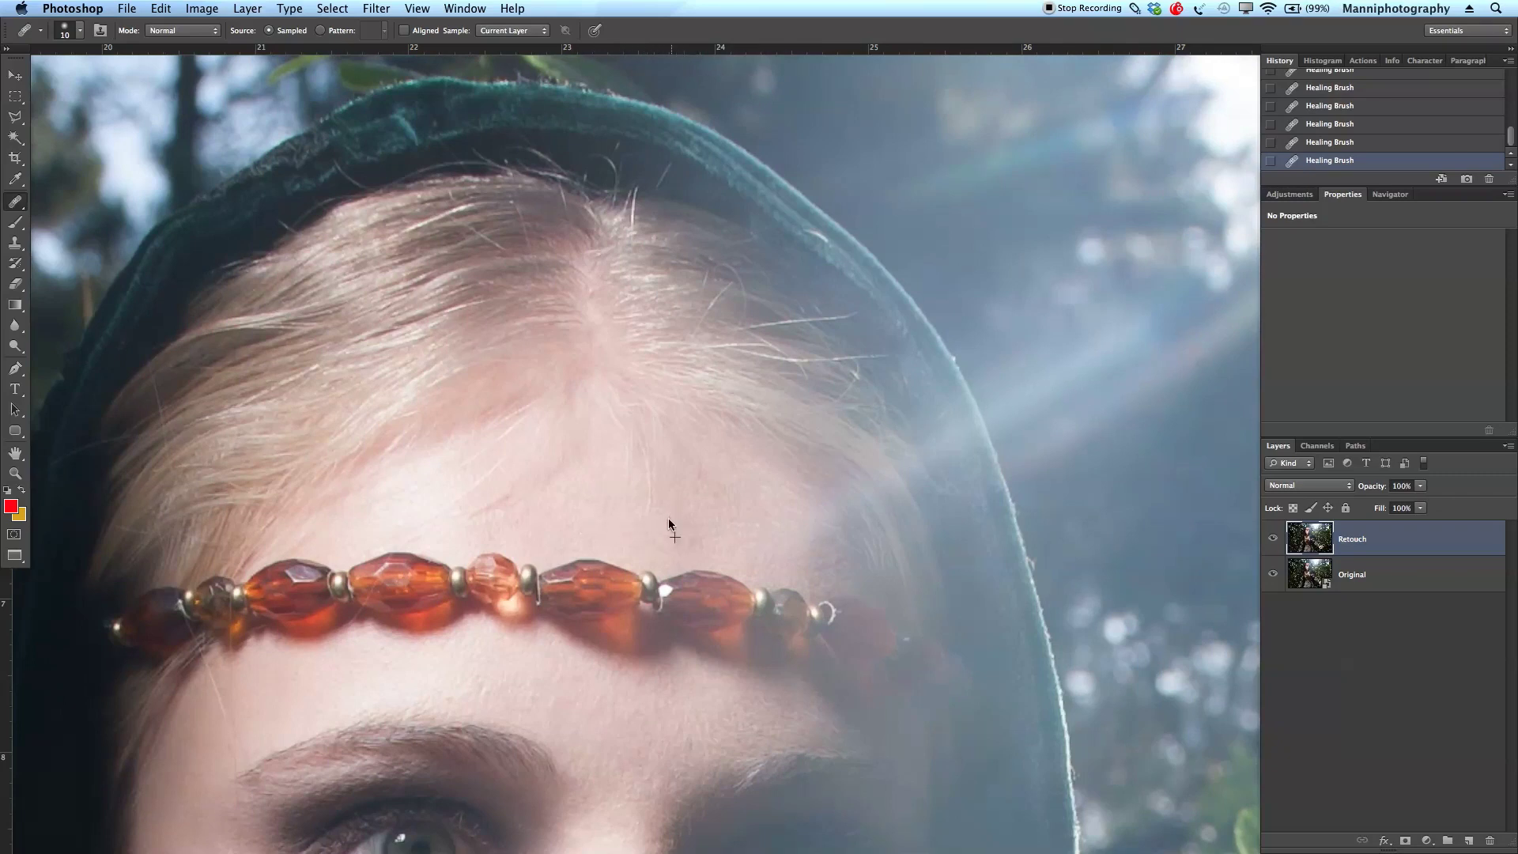
left_click_drag(715, 519, 719, 299)
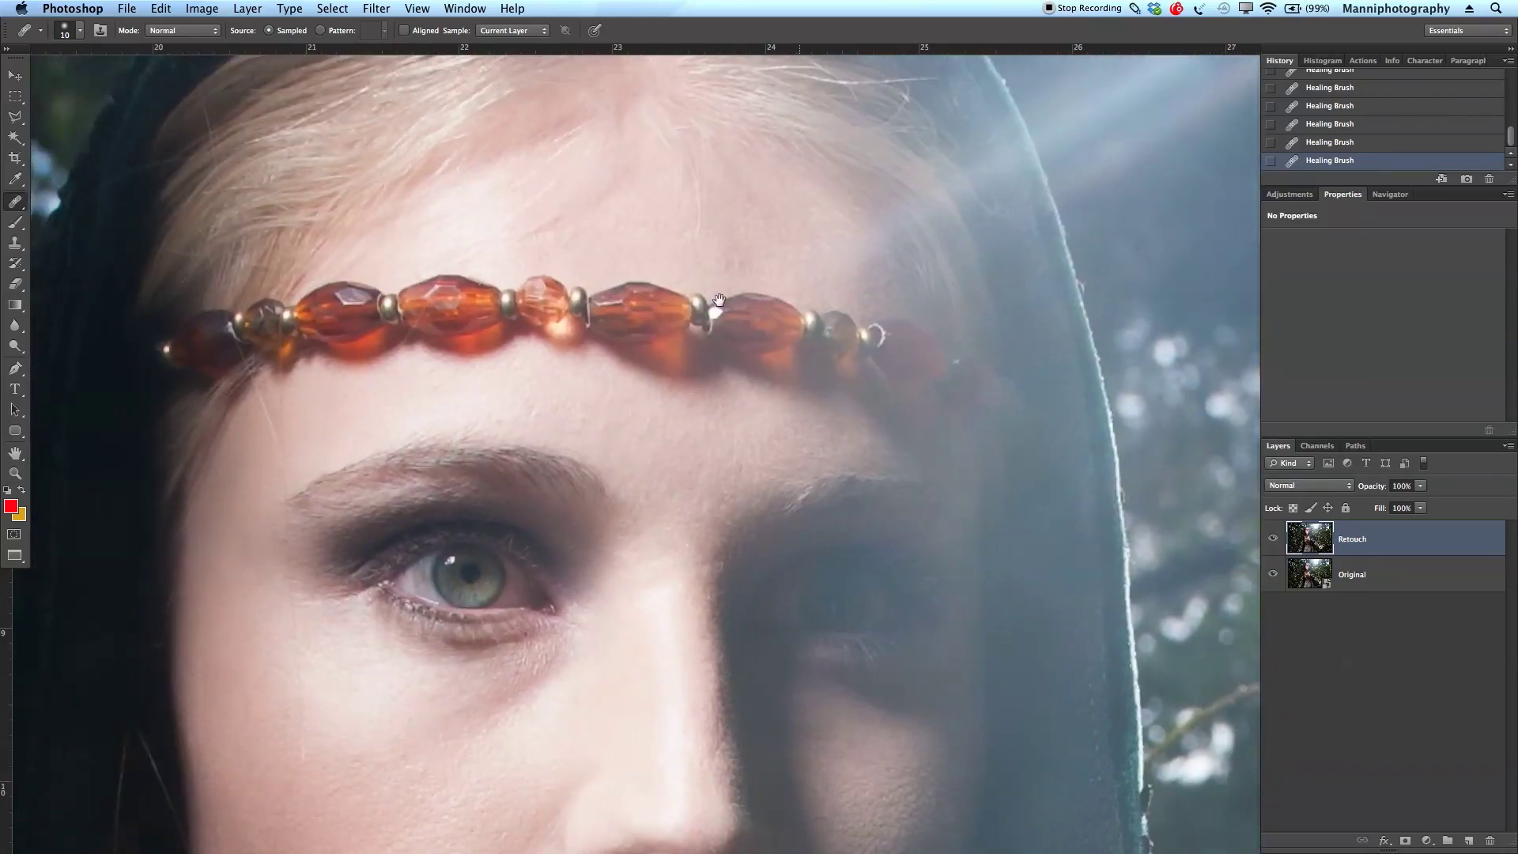
Examine the lower face, hair, cloak, patterned sleeves, bodice and hood close up for remaining blemishes.
scroll(719, 299, "down", 8)
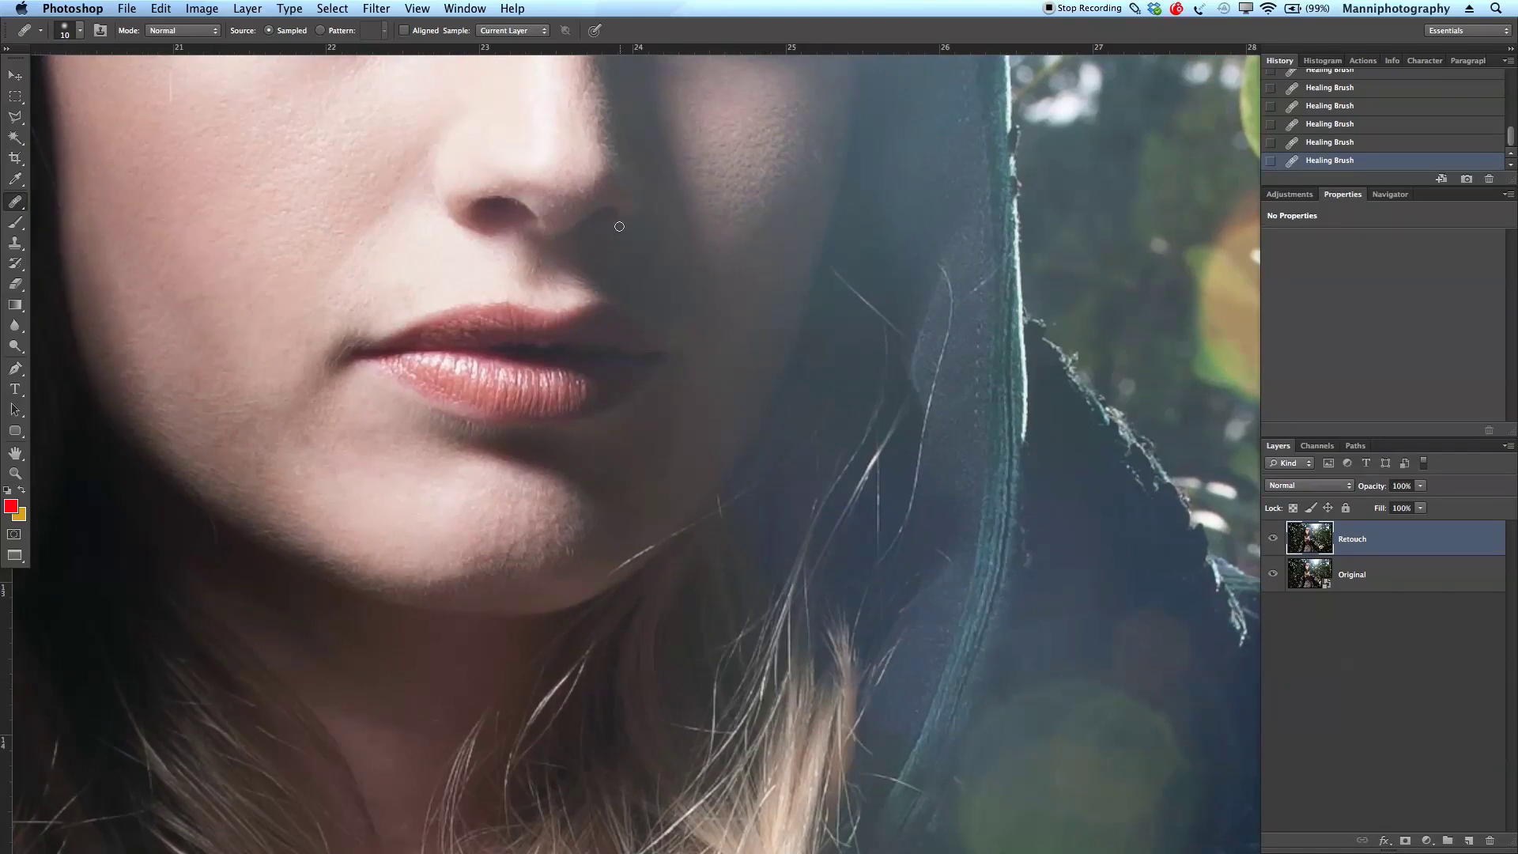
scroll(648, 184, "down", 3)
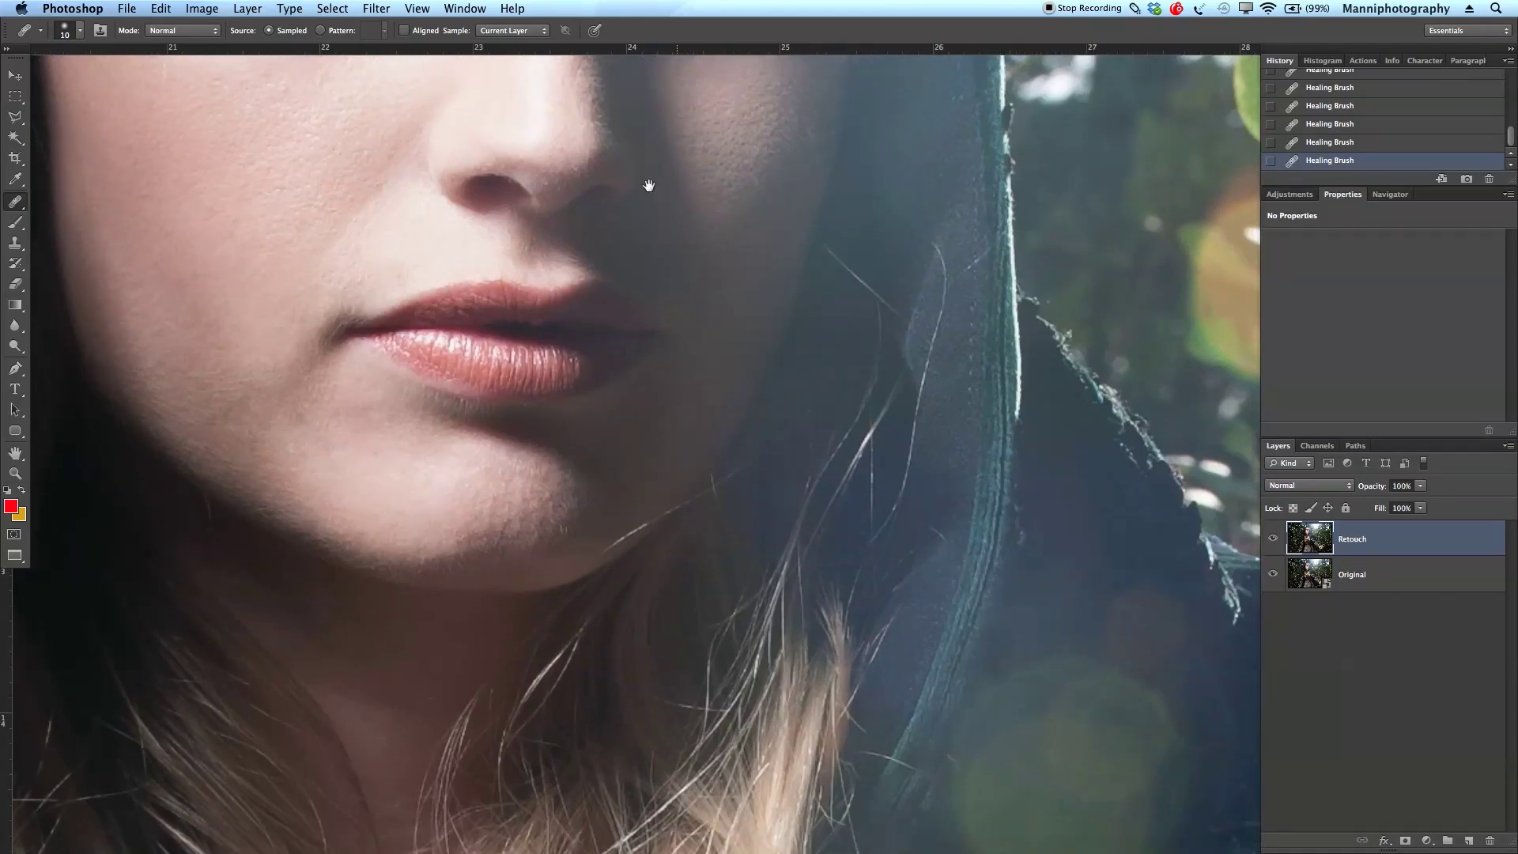
scroll(739, 272, "down", 7)
scroll(739, 272, "right", 6)
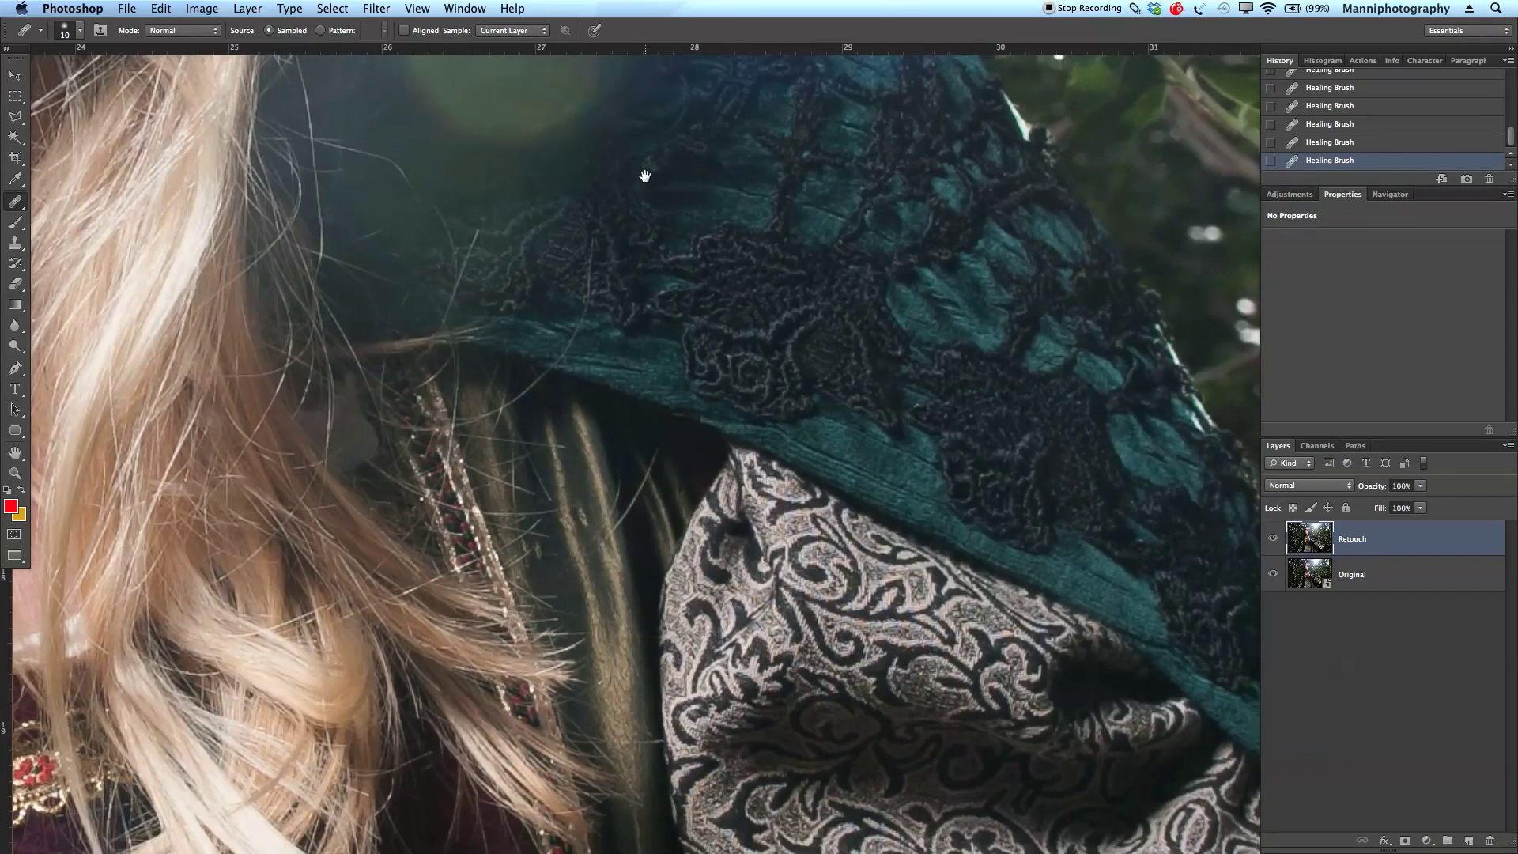
scroll(646, 234, "down", 10)
scroll(646, 234, "right", 3)
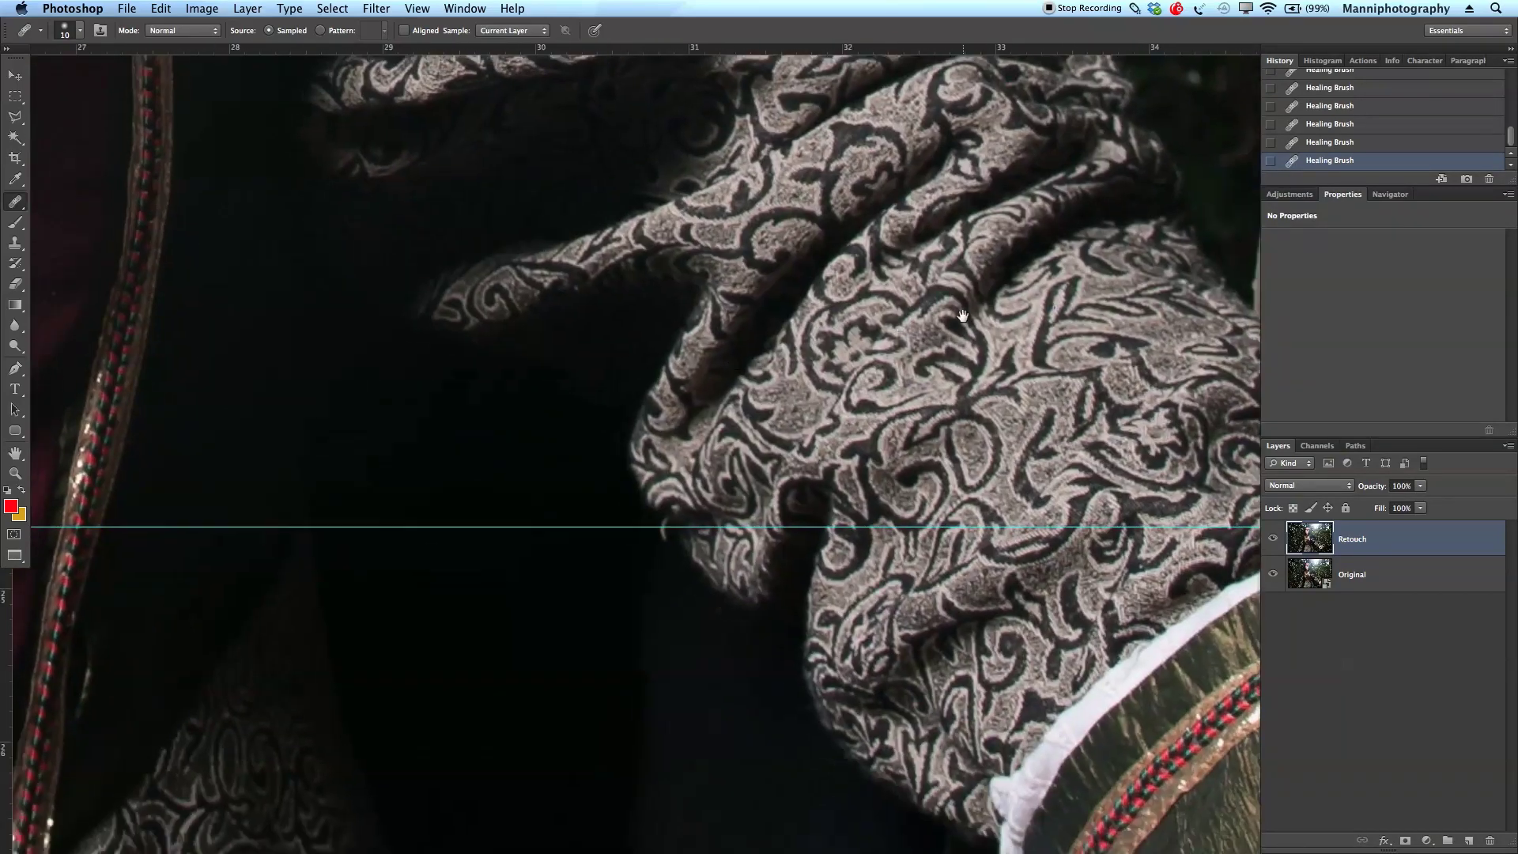
scroll(743, 304, "down", 1)
scroll(1028, 532, "up", 12)
scroll(1028, 532, "left", 4)
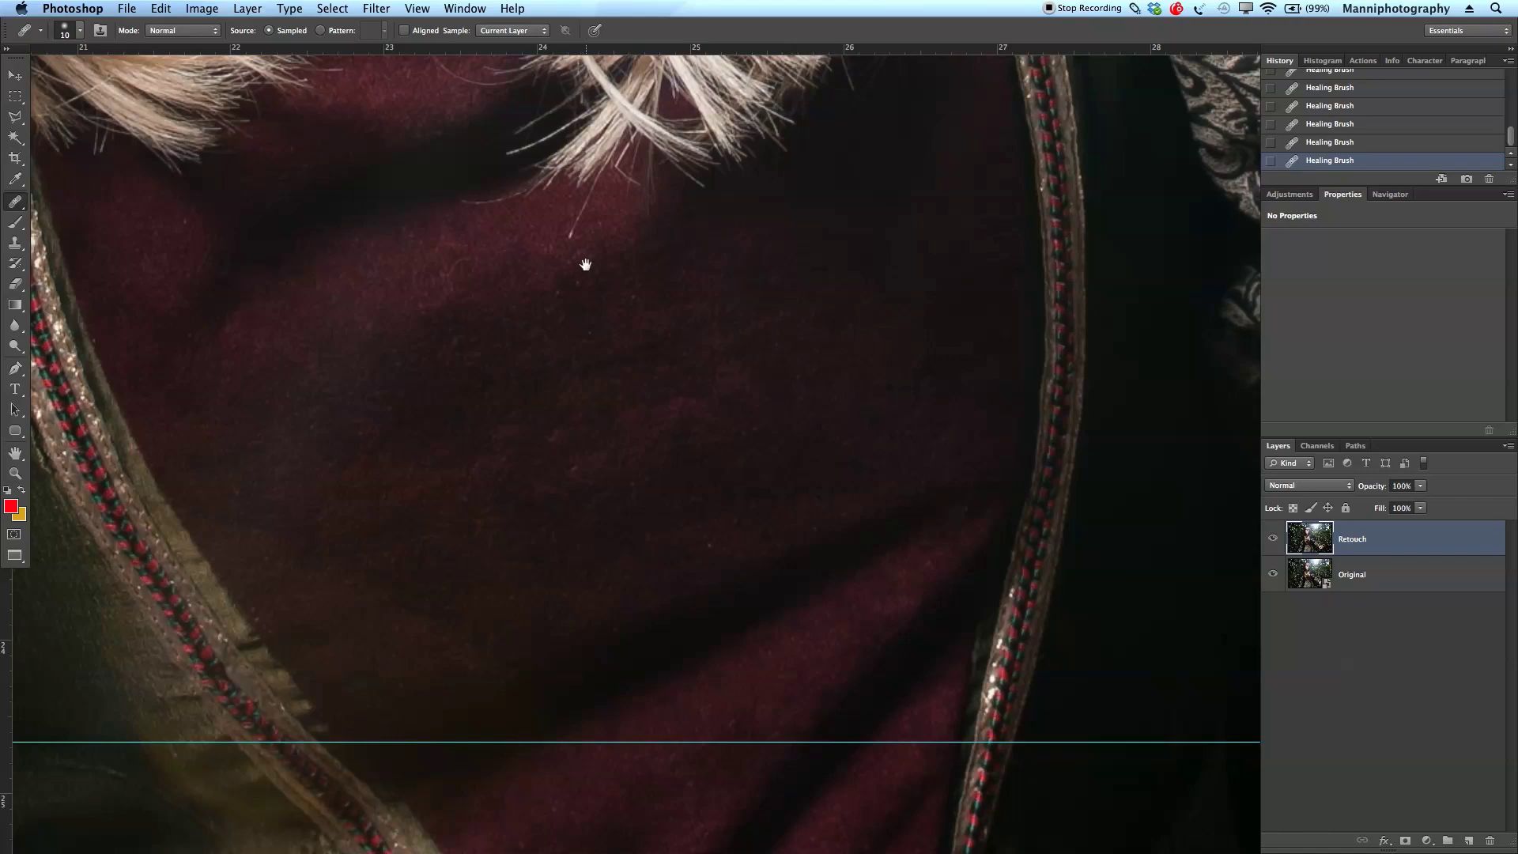
scroll(585, 264, "up", 8)
scroll(585, 264, "left", 5)
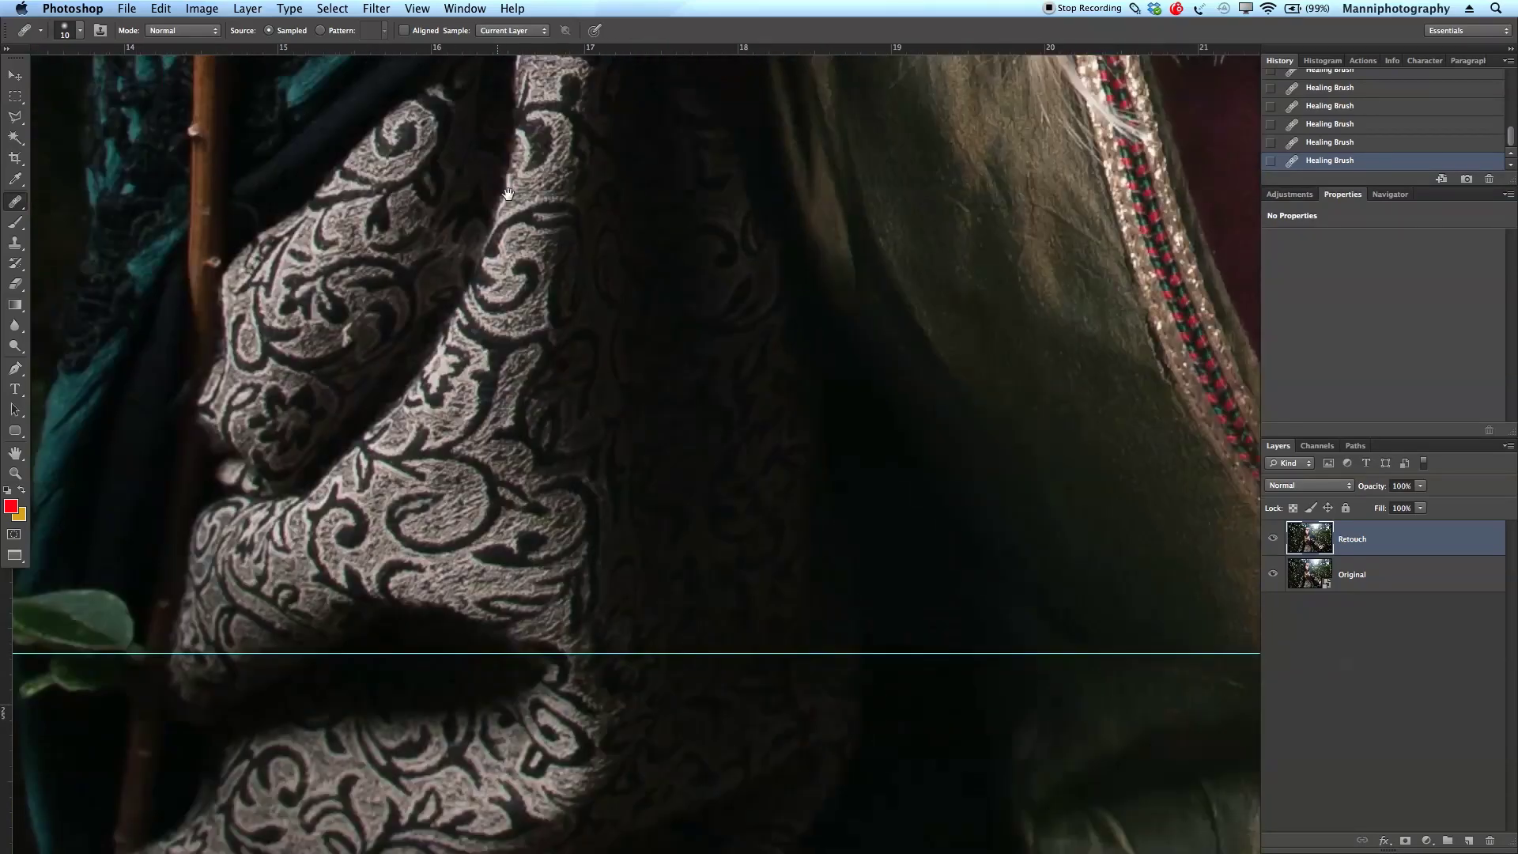
scroll(630, 745, "up", 10)
scroll(630, 745, "left", 3)
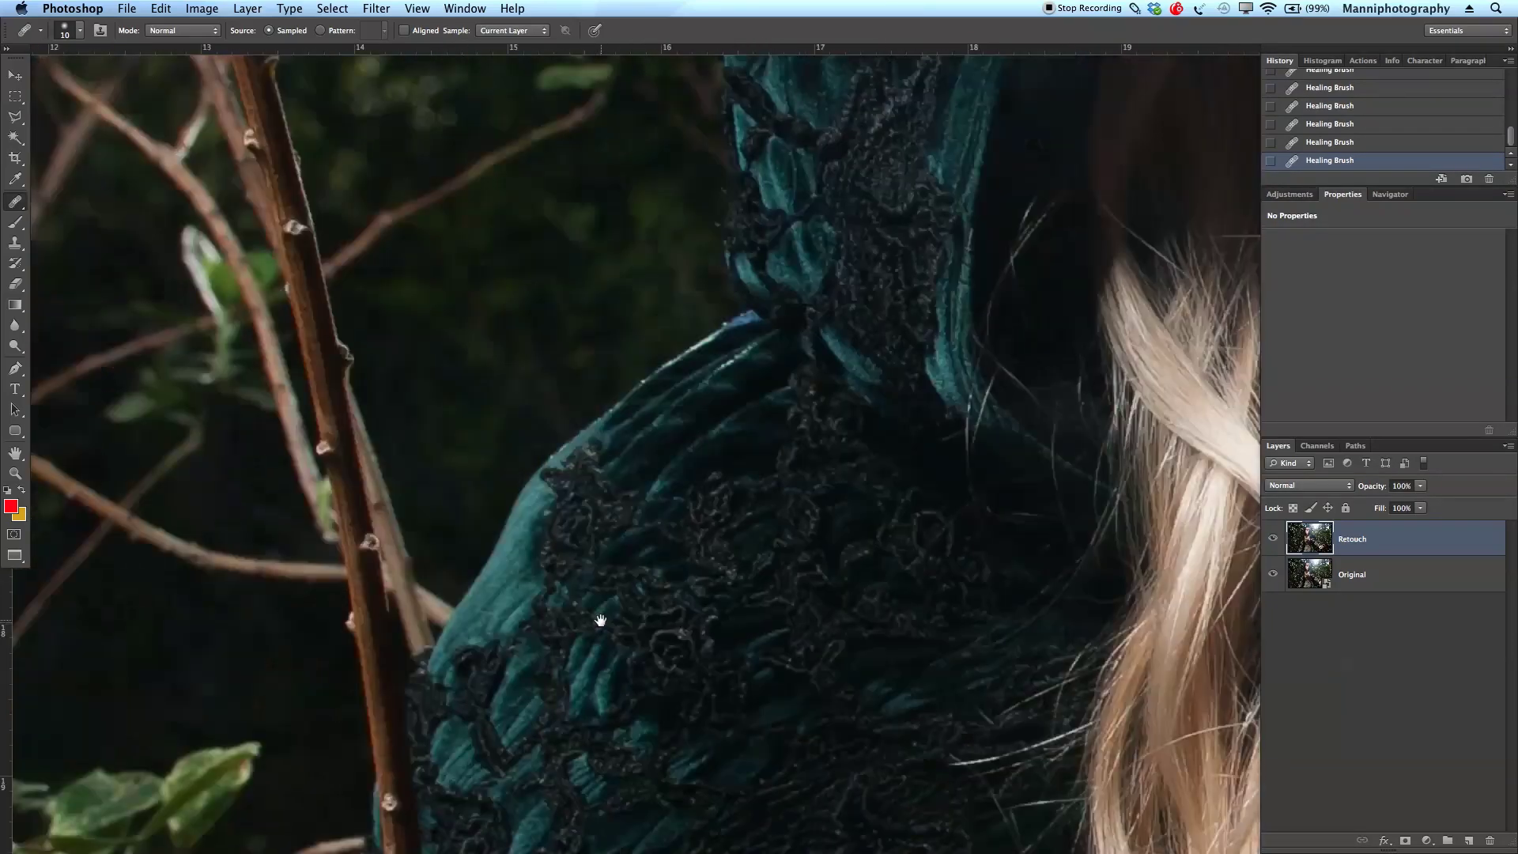
scroll(643, 658, "up", 10)
scroll(643, 658, "right", 4)
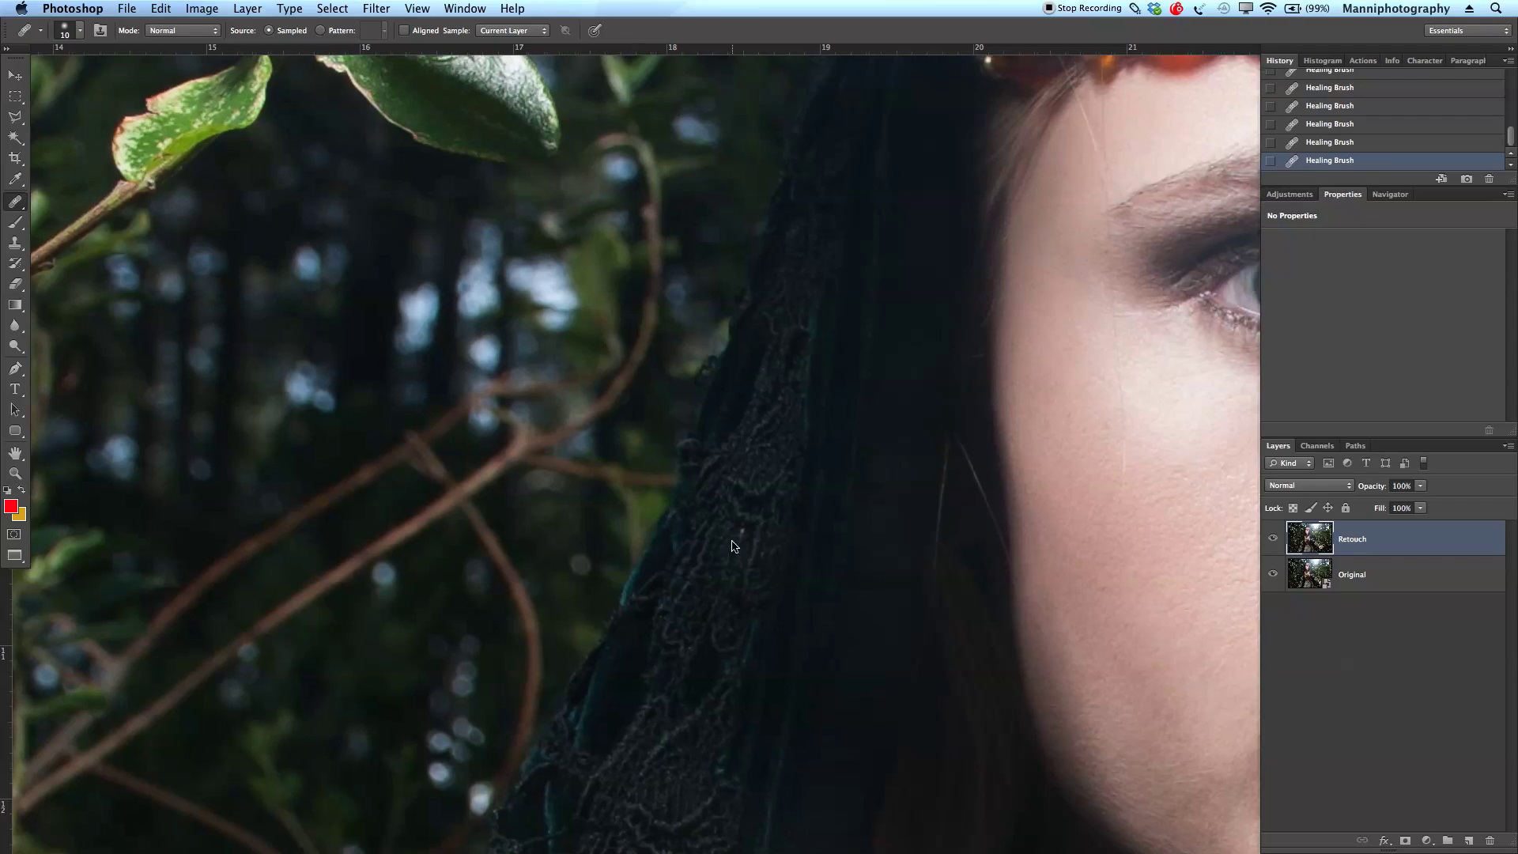
scroll(624, 668, "up", 10)
scroll(624, 668, "right", 5)
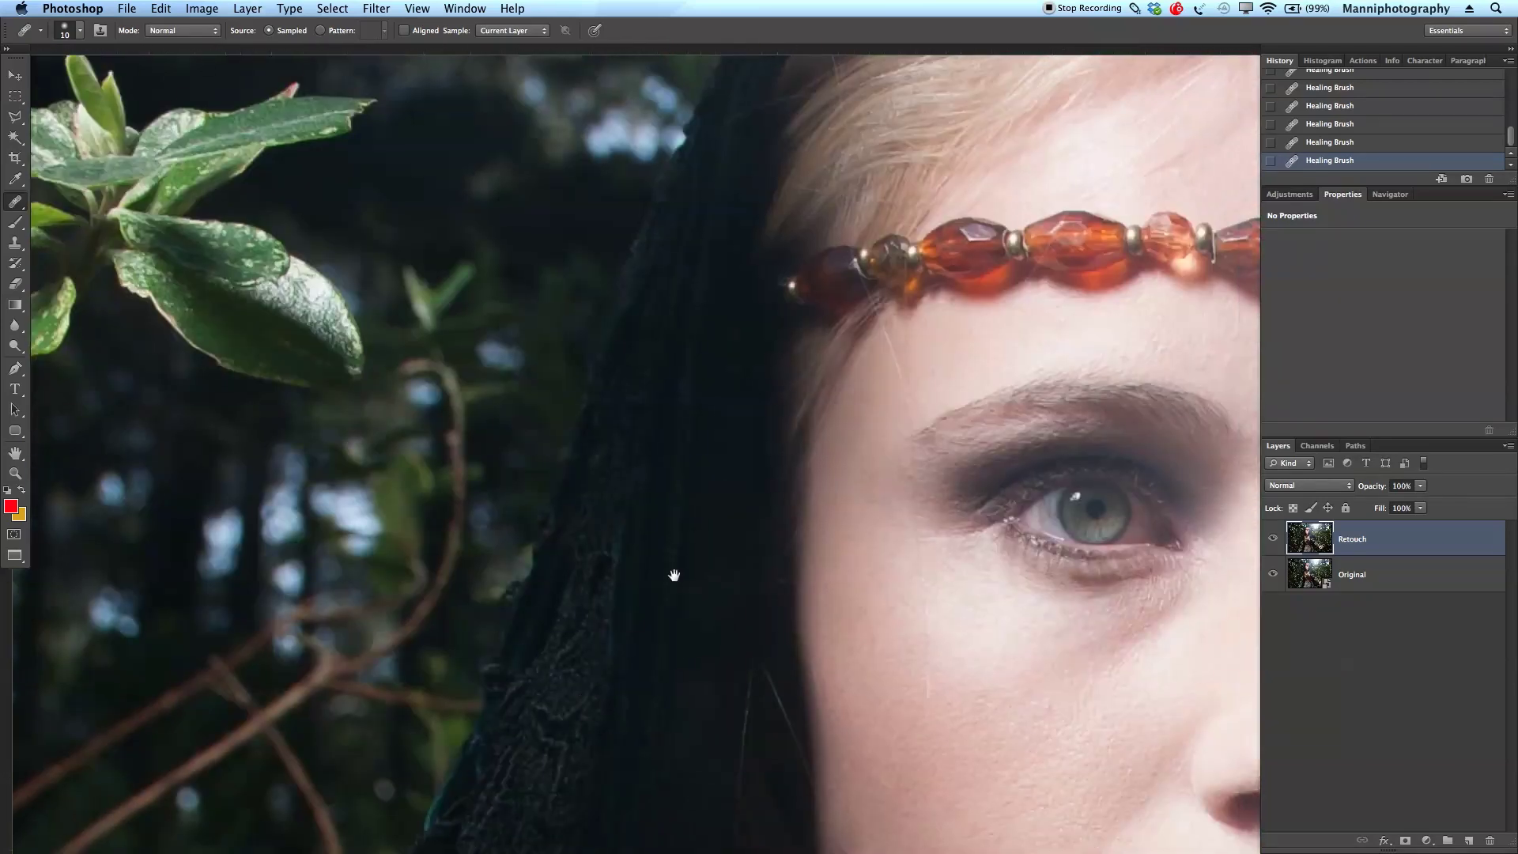
scroll(648, 498, "up", 5)
scroll(648, 498, "right", 3)
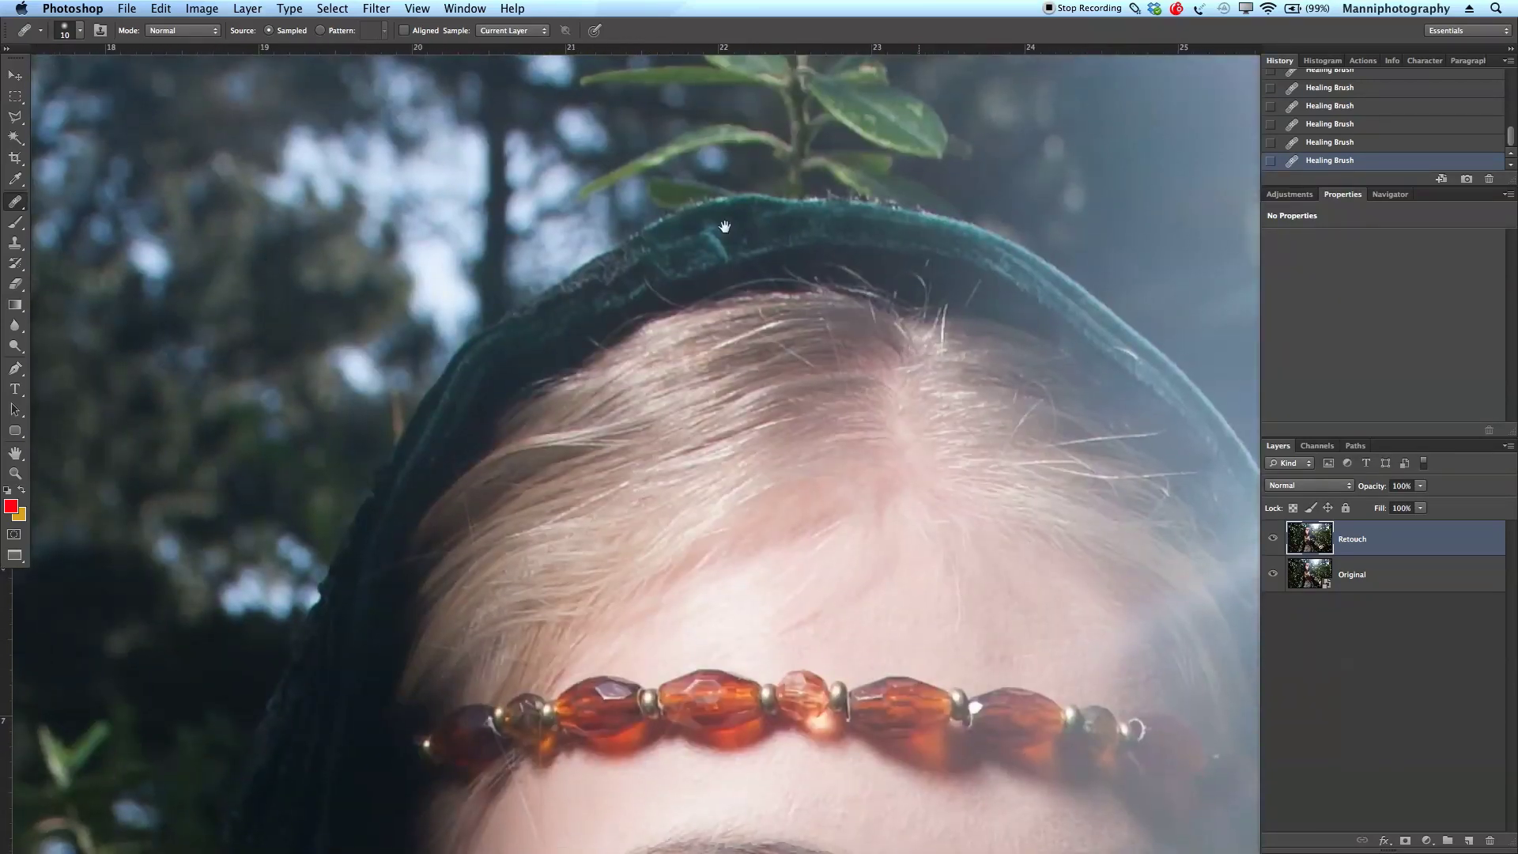
Compare the retouched face with the original by switching the Retouch layer's visibility off and on several times.
scroll(797, 317, "down", 3)
scroll(797, 316, "right", 4)
scroll(797, 316, "down", 2)
scroll(797, 316, "right", 1)
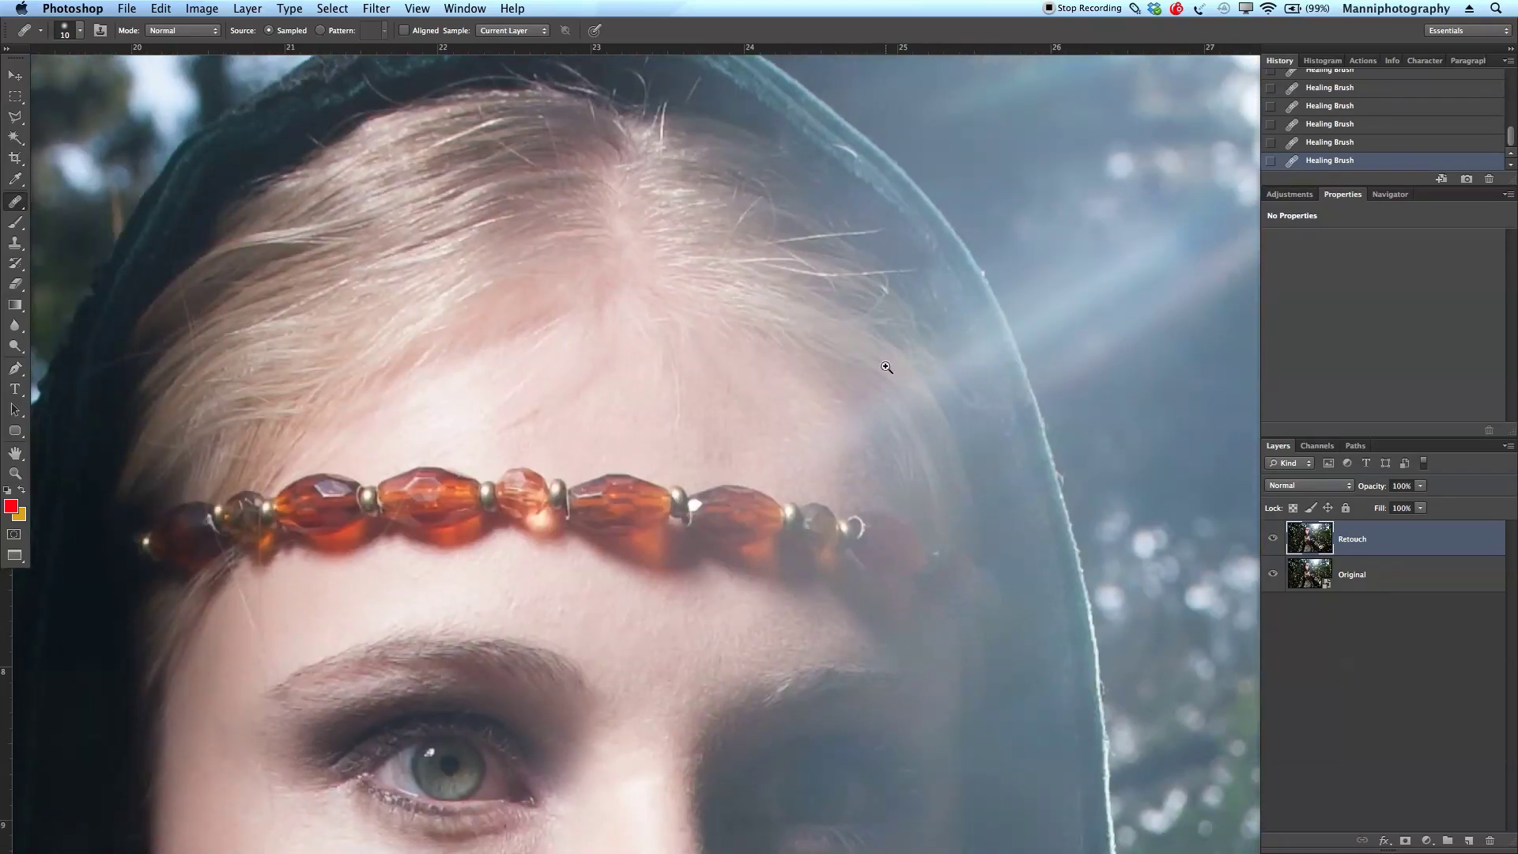
key("z")
left_click_drag(861, 332, 782, 469)
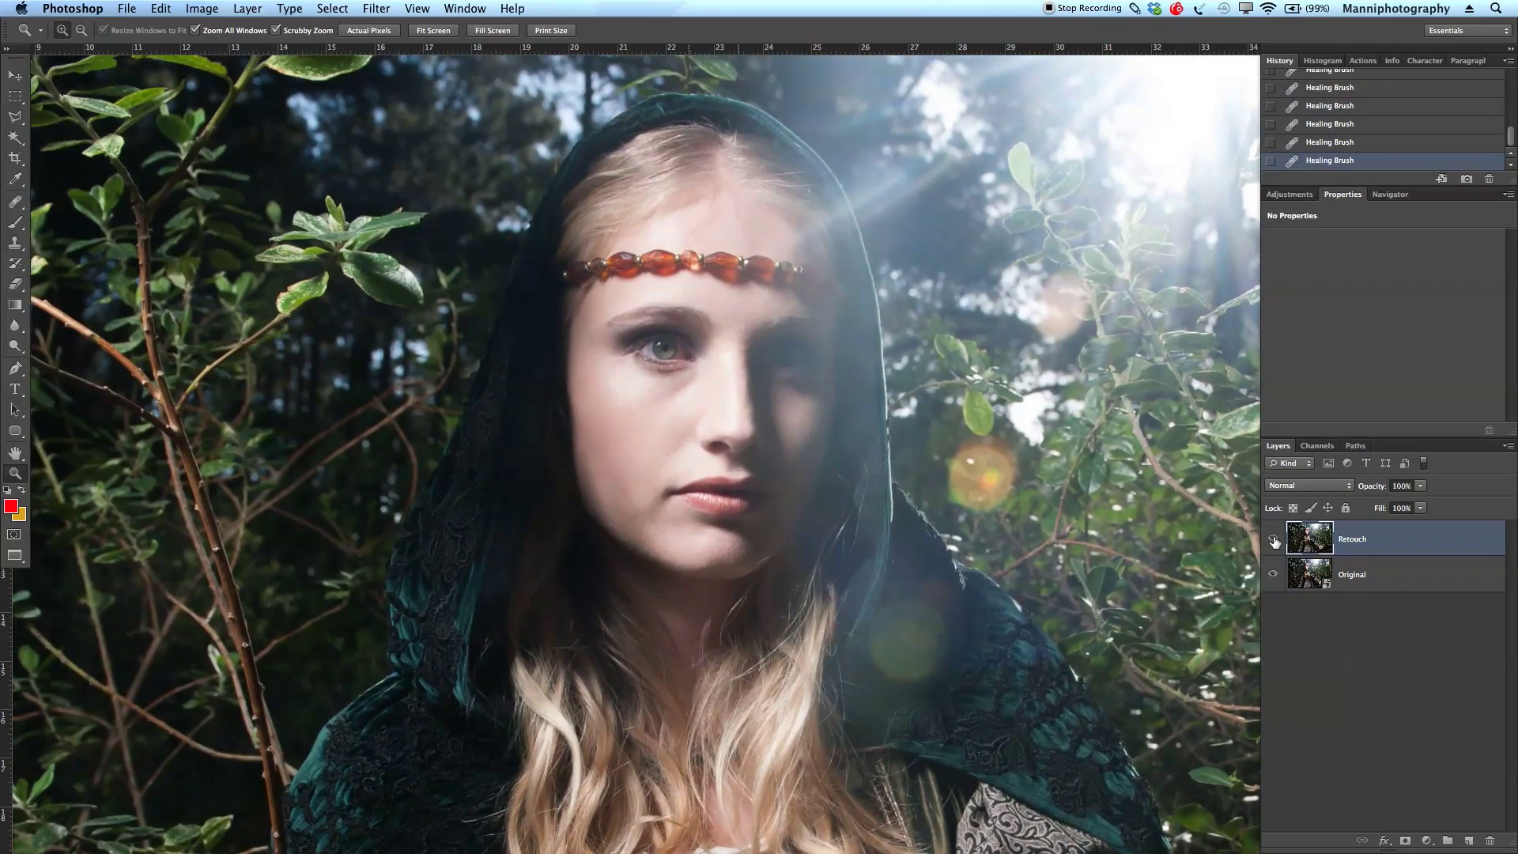
left_click(1274, 540)
left_click(1274, 540)
left_click(1274, 540)
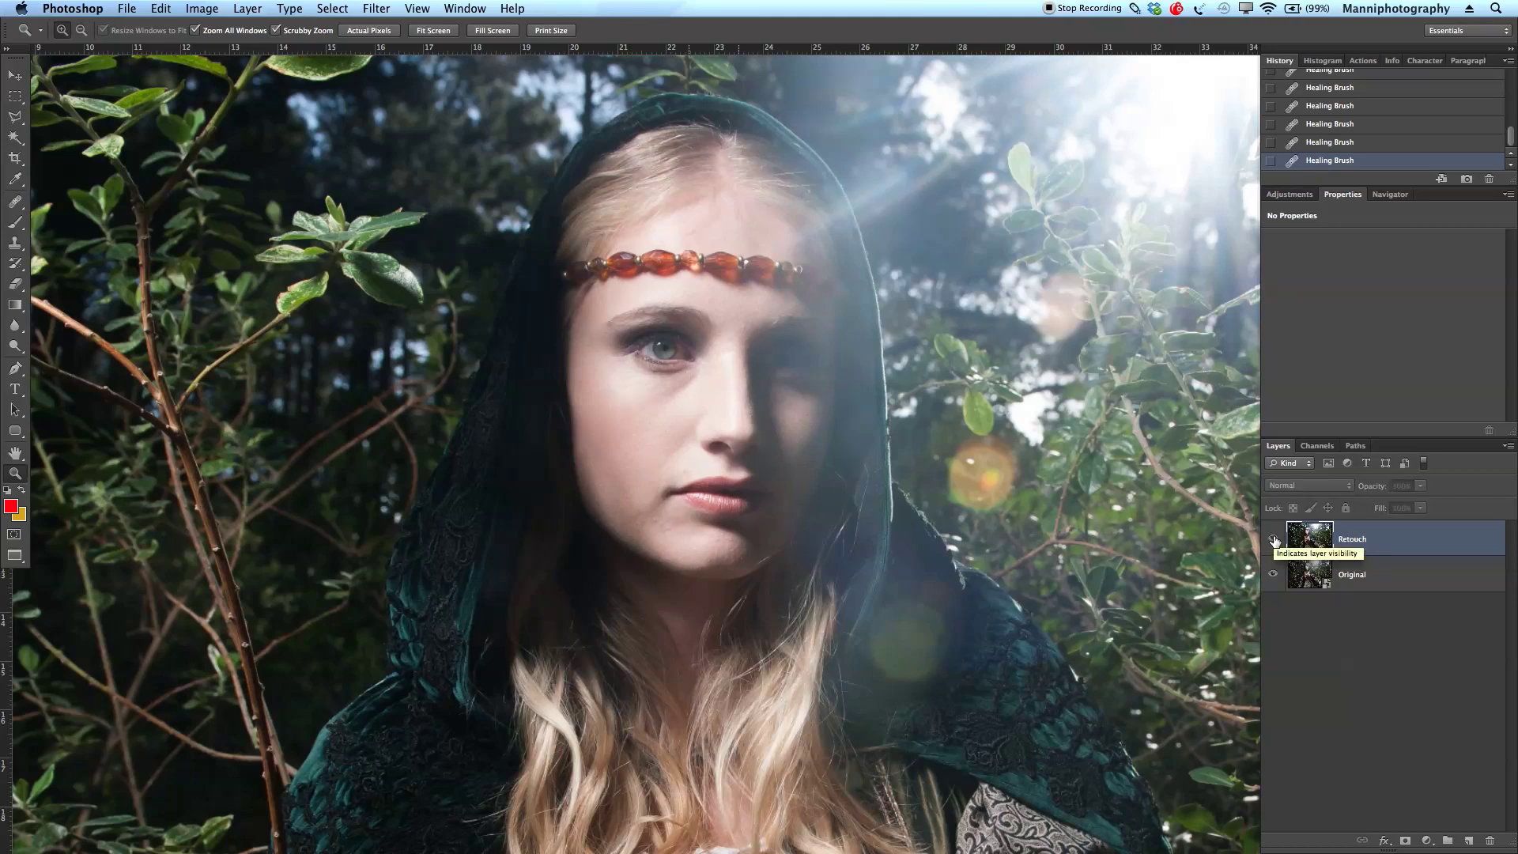
left_click(1274, 540)
left_click(1274, 540)
left_click(1274, 540)
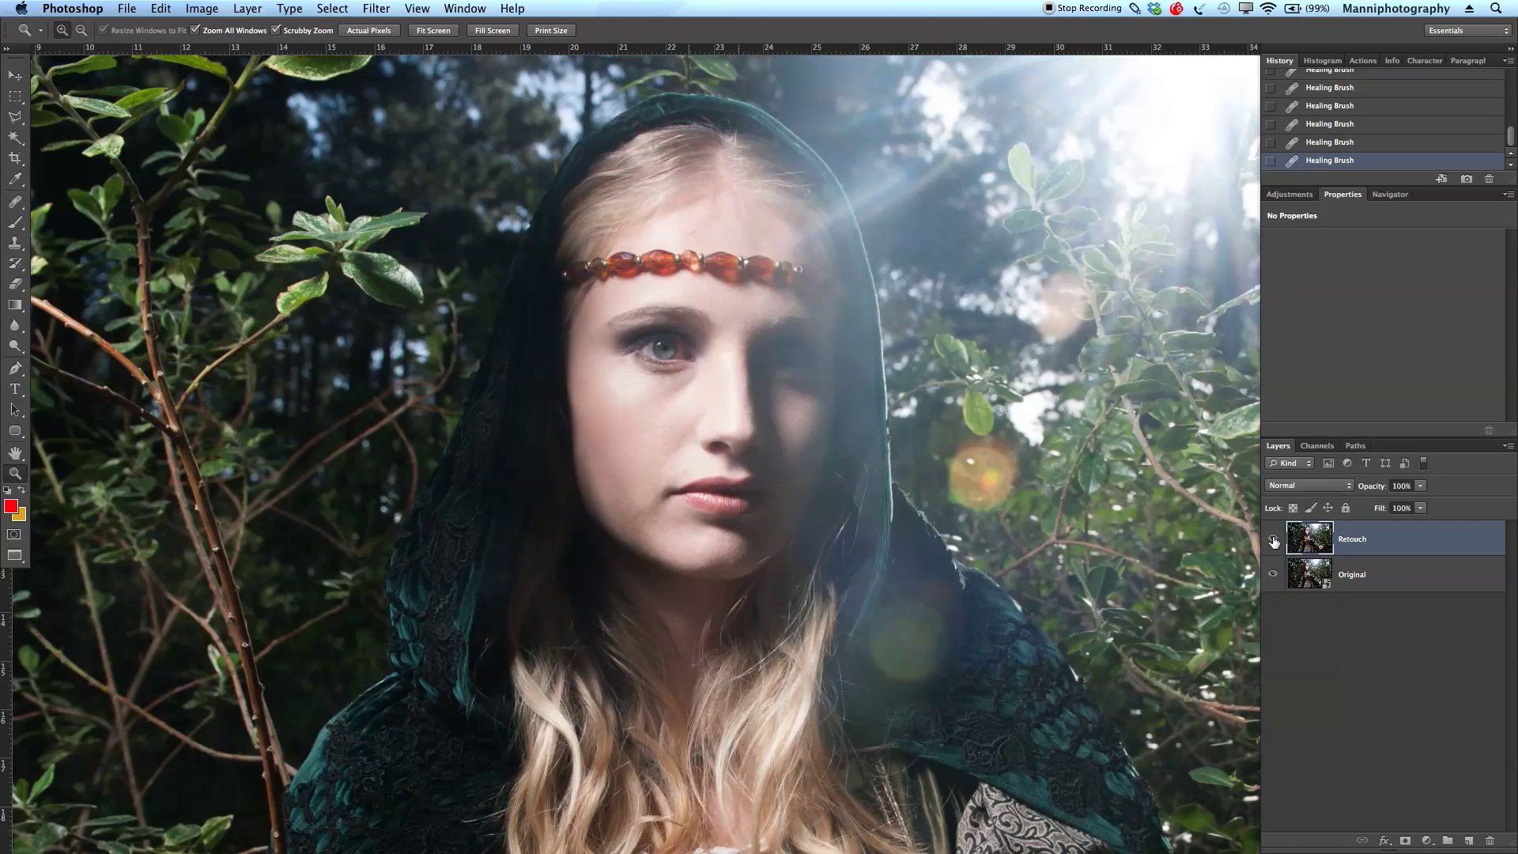
Try cropping the full image's upper and lower edges to the two horizontal guides, then undo the crop.
left_click_drag(962, 470, 680, 460)
left_click_drag(841, 451, 799, 403)
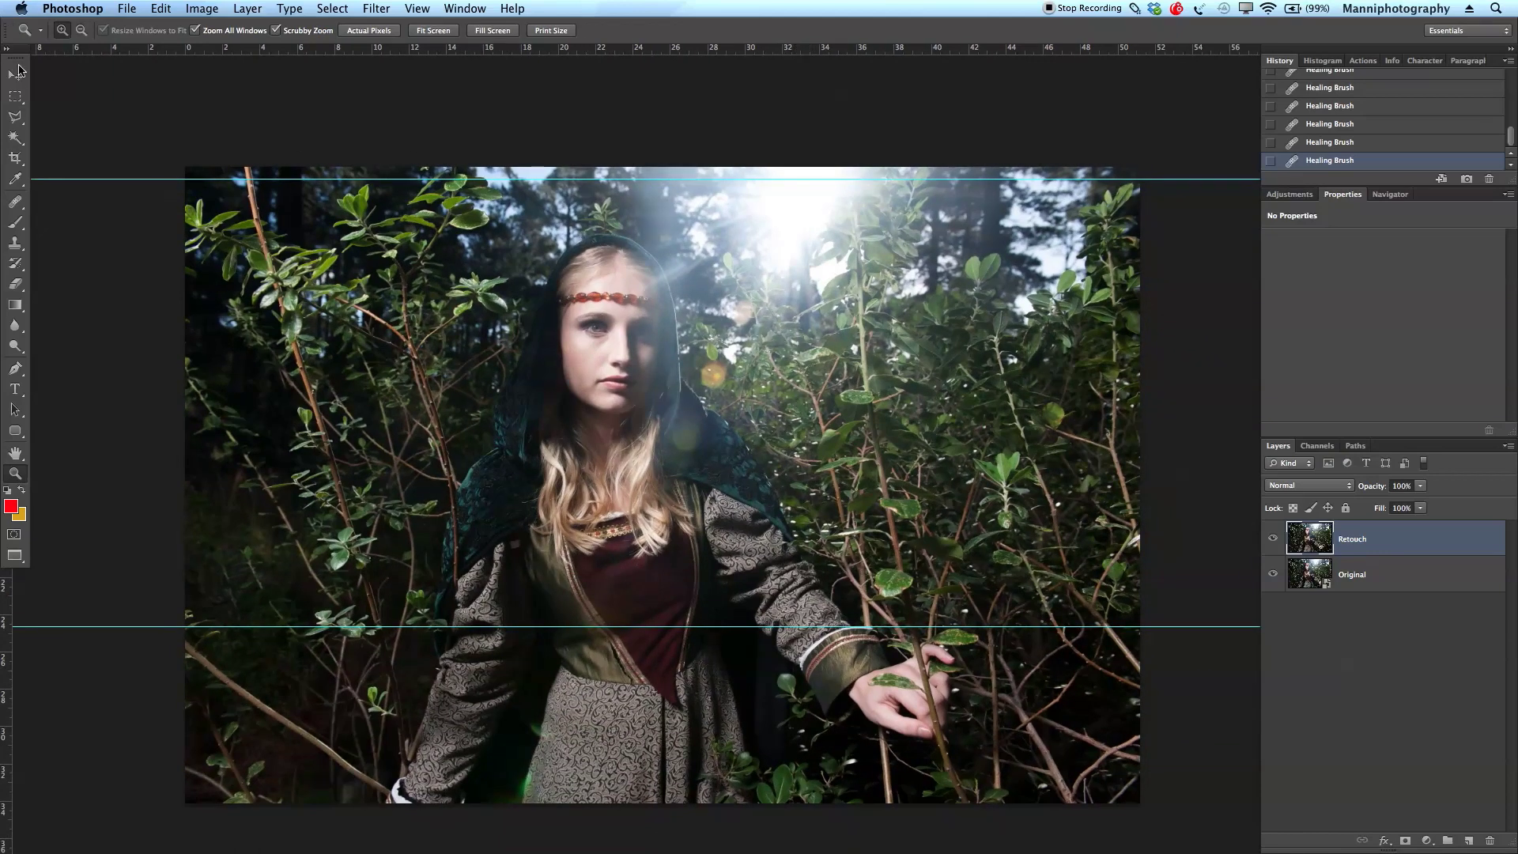
left_click(16, 158)
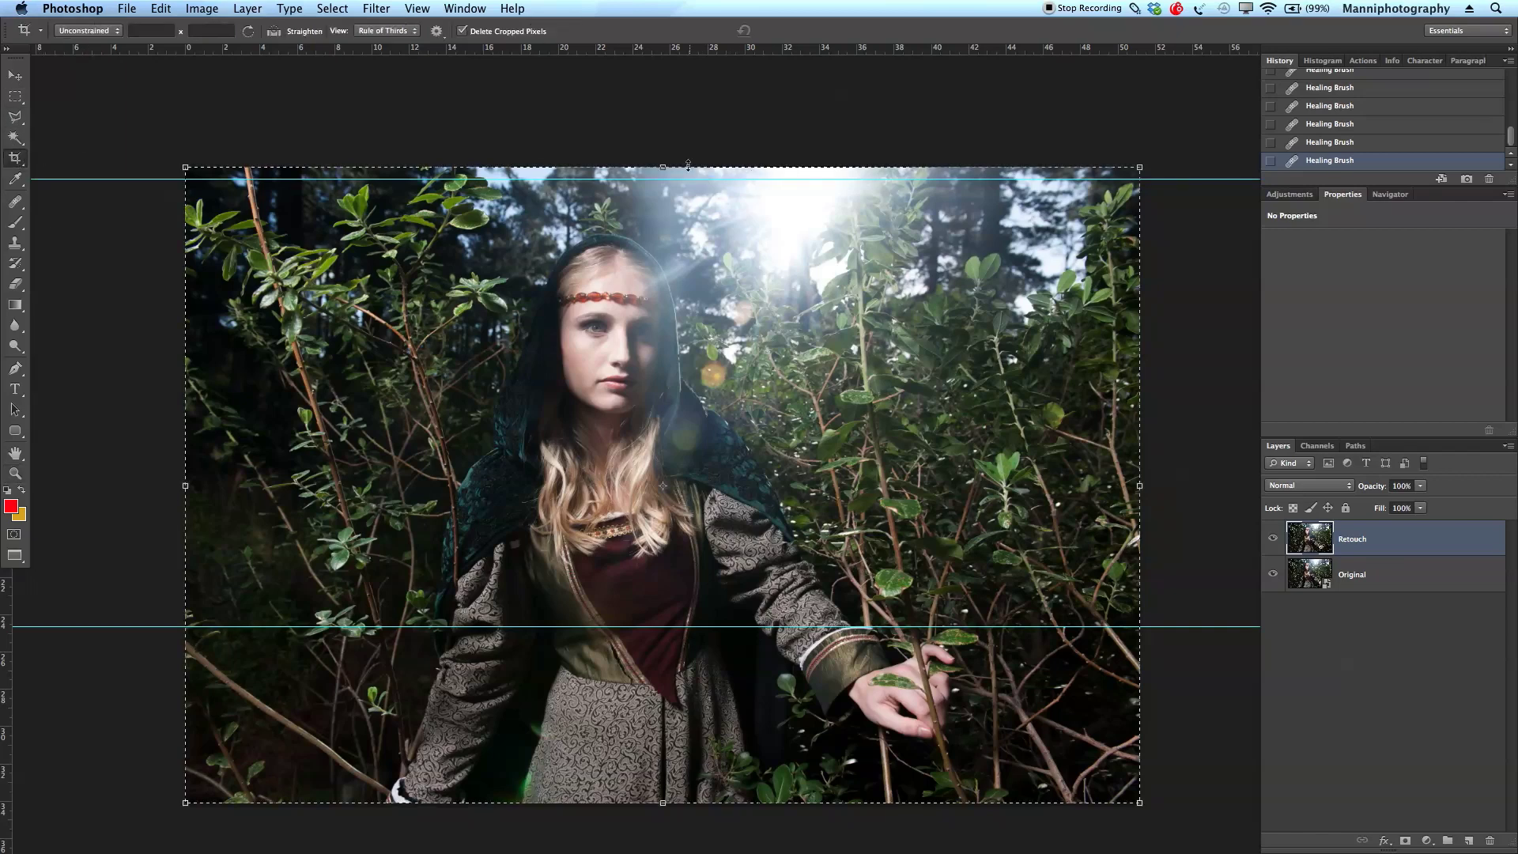
left_click_drag(664, 168, 664, 181)
left_click_drag(654, 818, 663, 623)
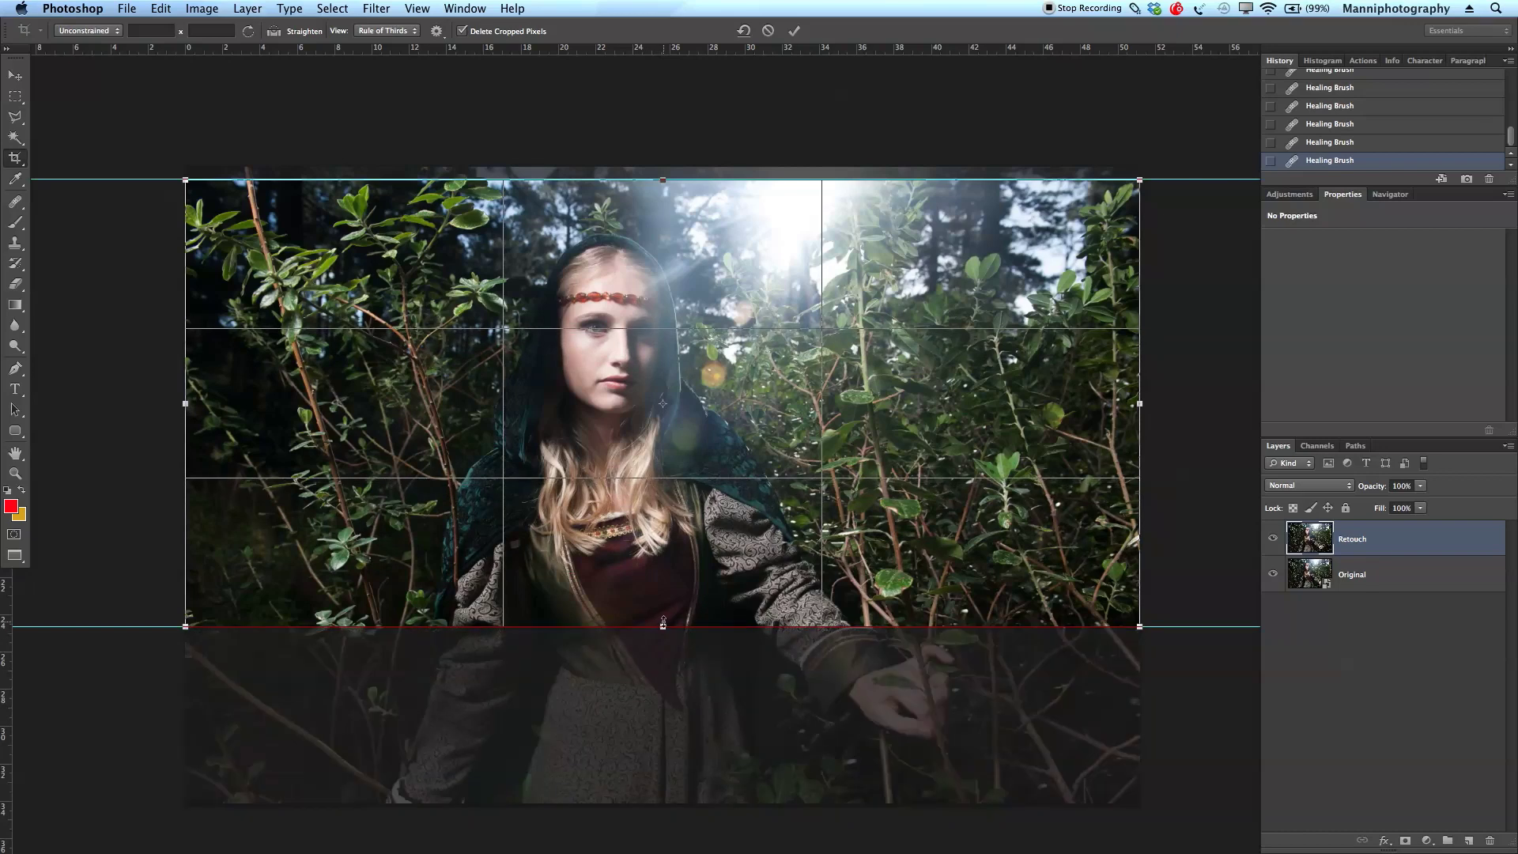
left_click(794, 30)
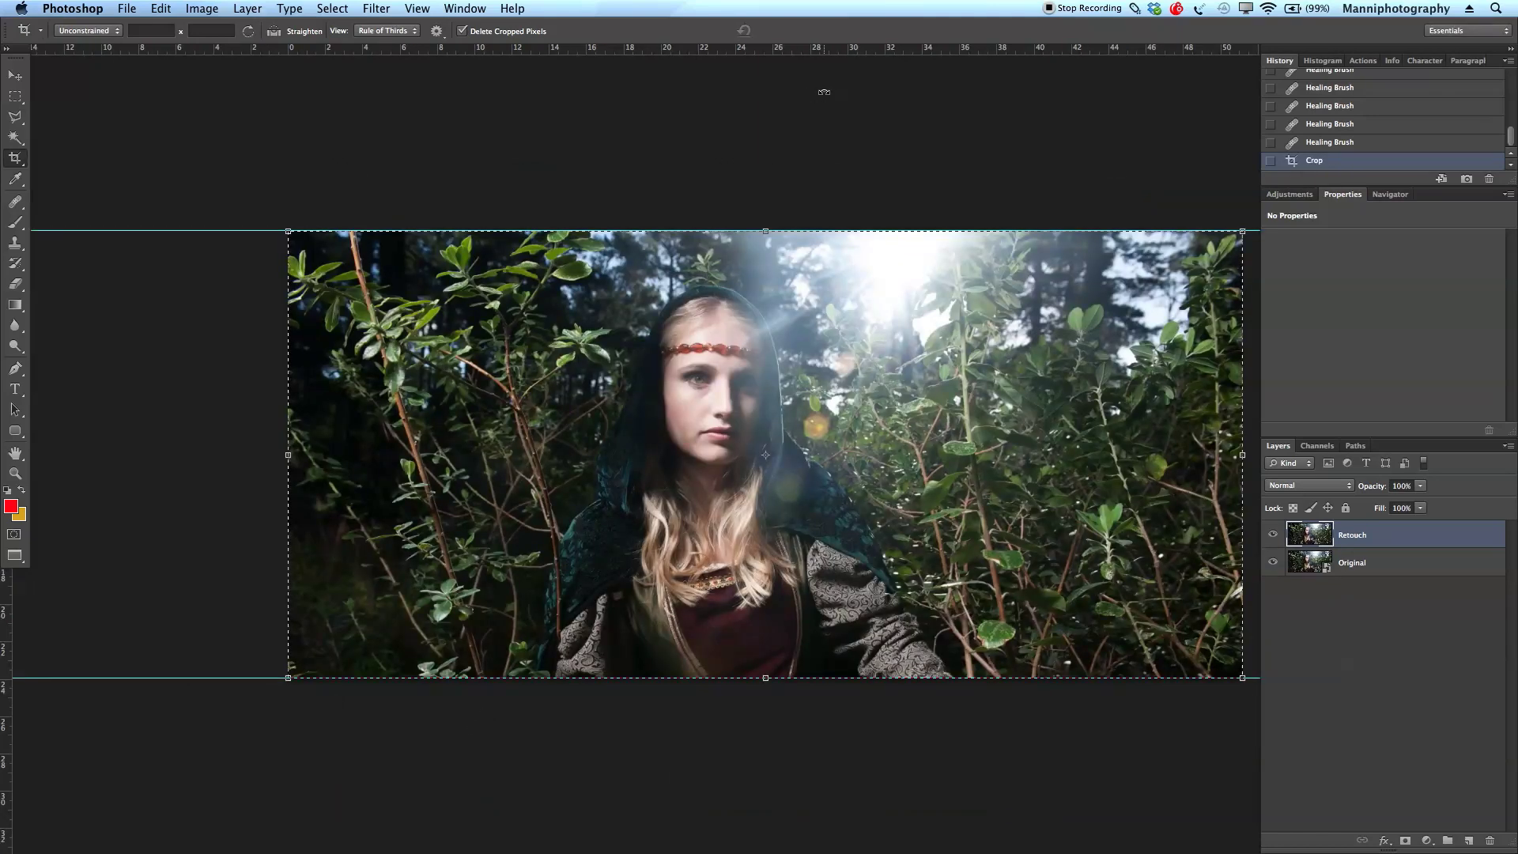
left_click_drag(984, 417, 823, 421)
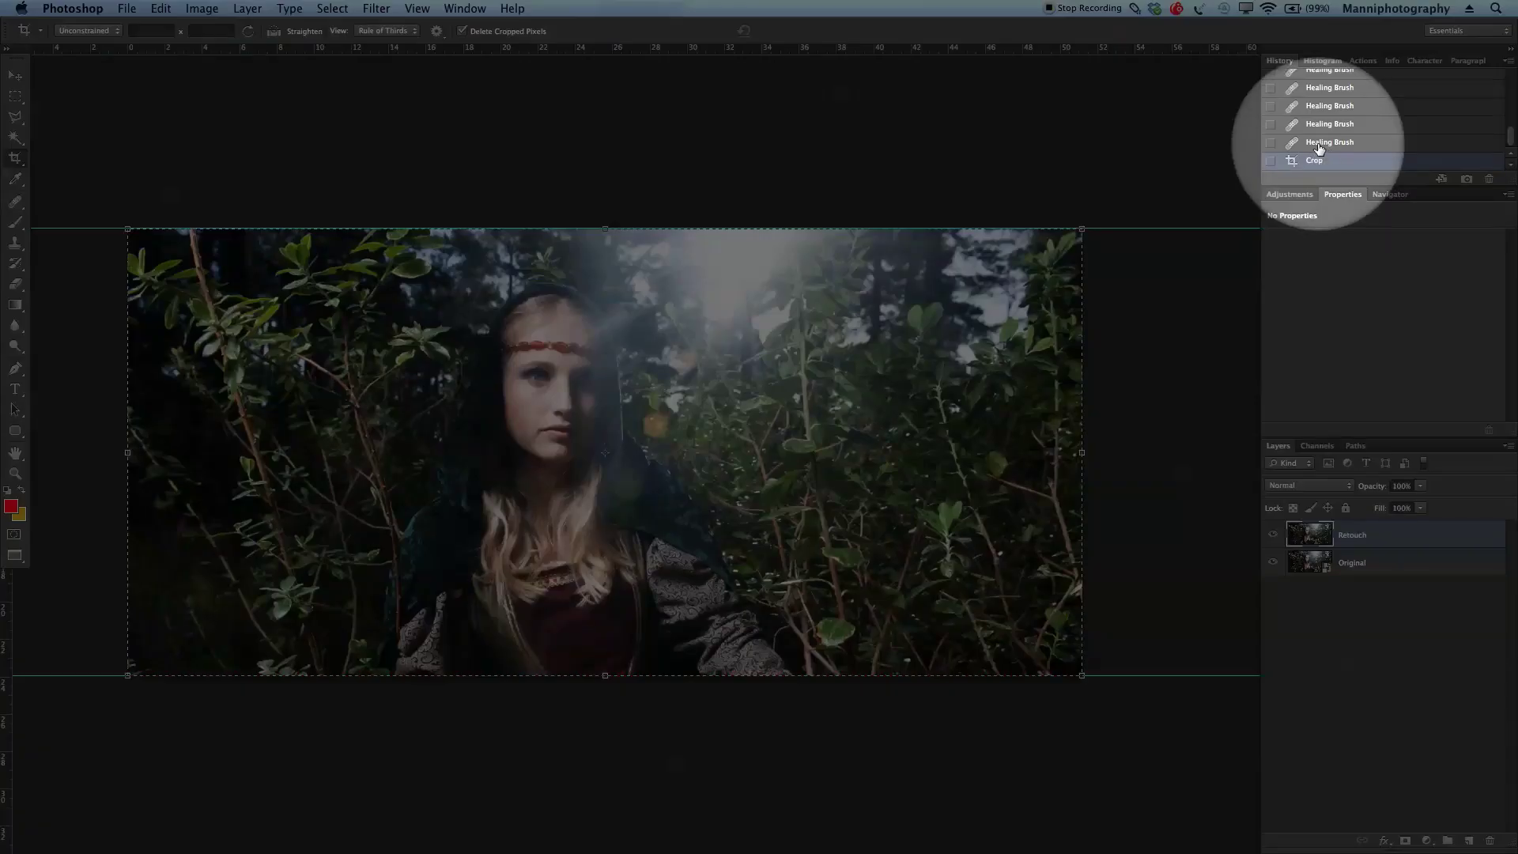
left_click(1328, 143)
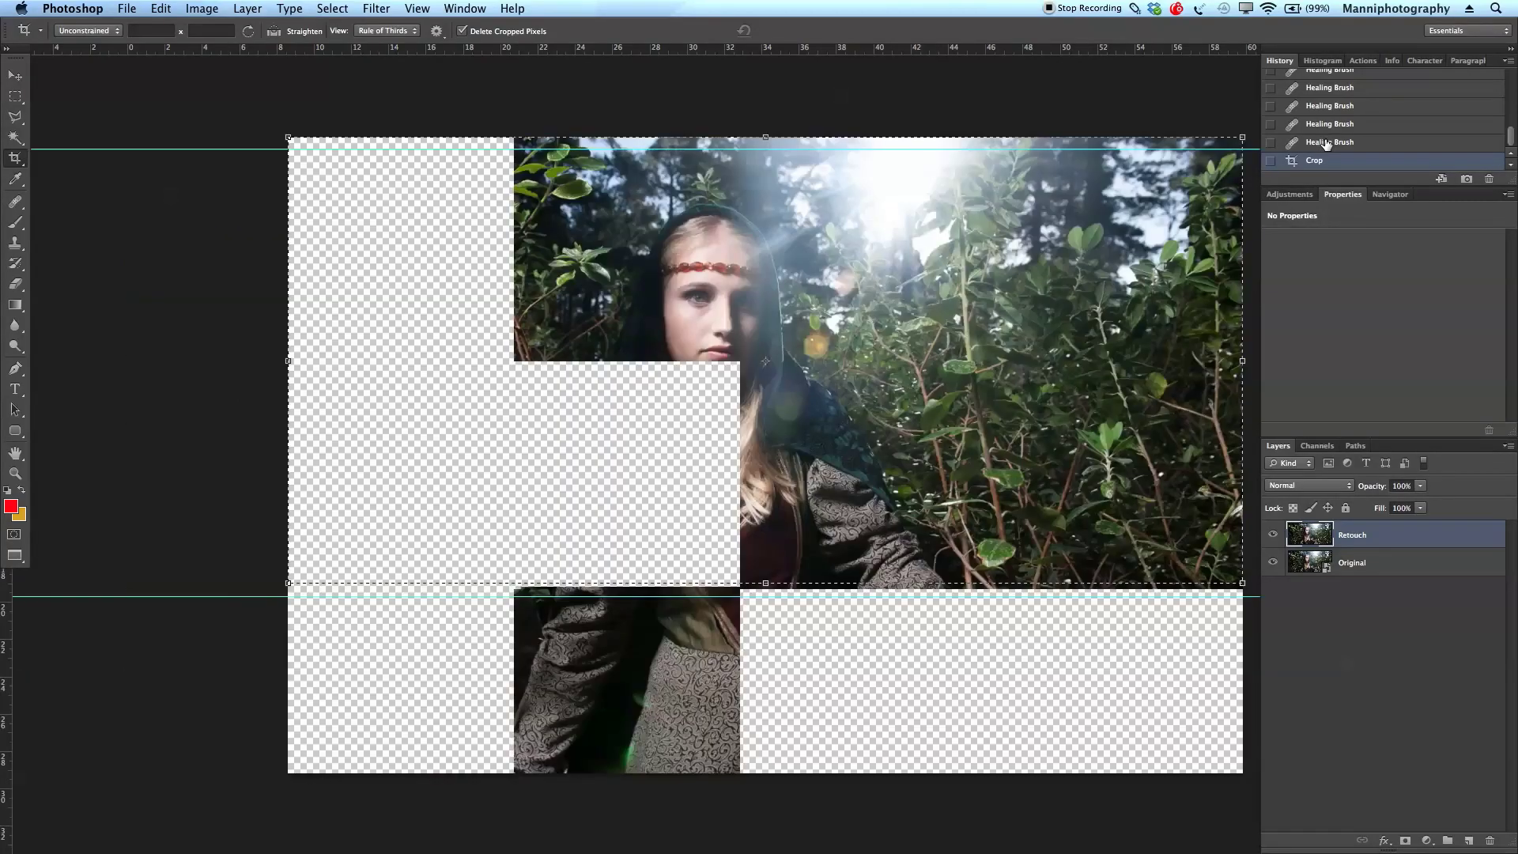
Move the Retouch layer's image slightly downward so the woman sits lower between the two horizontal guides.
key("v")
left_click_drag(795, 512, 783, 471)
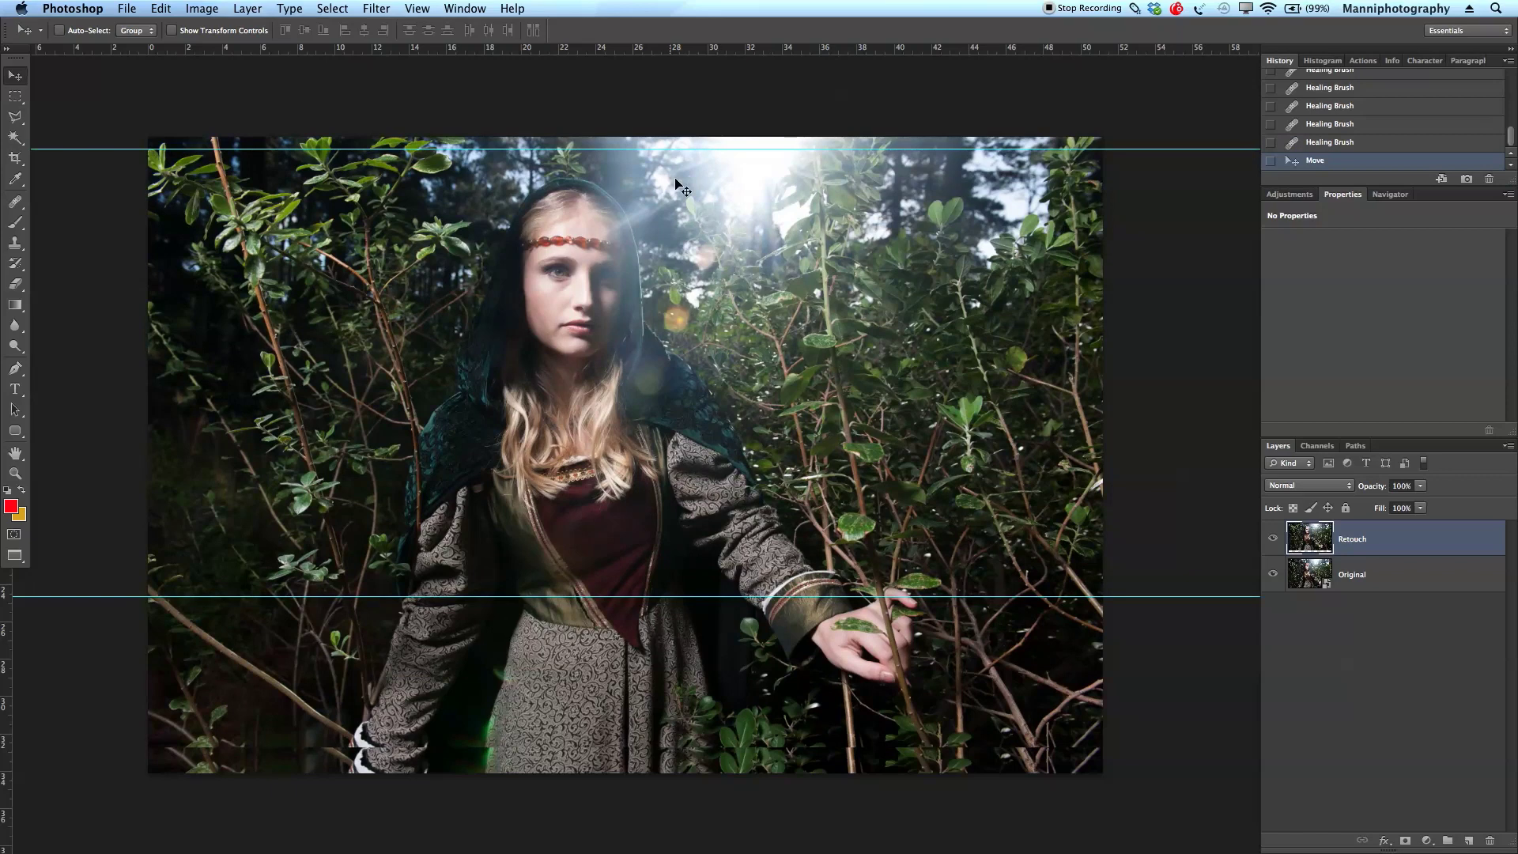
left_click_drag(758, 407, 694, 434)
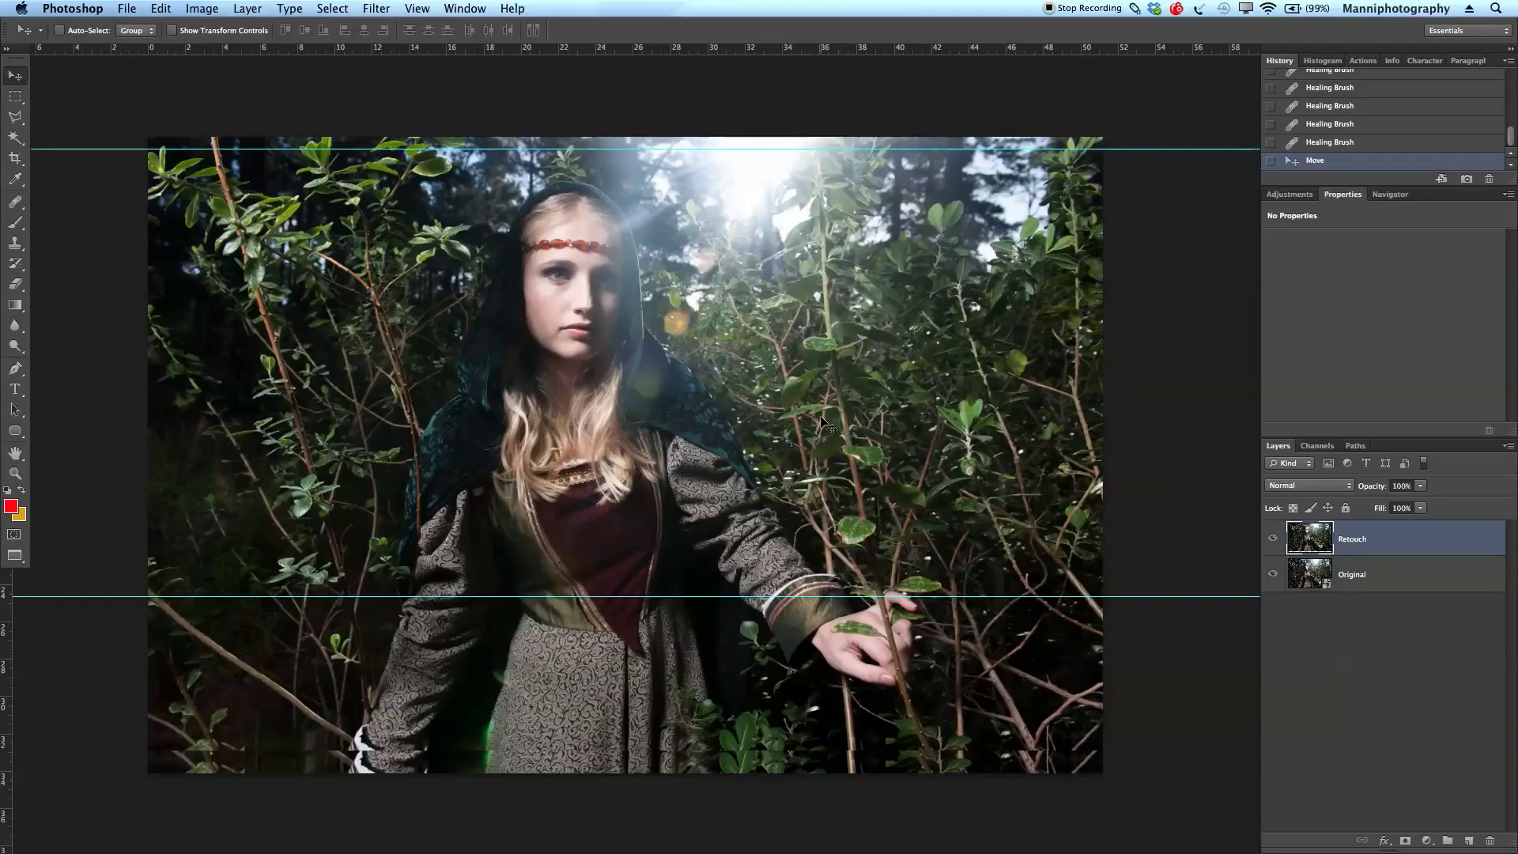
left_click_drag(821, 413, 820, 428)
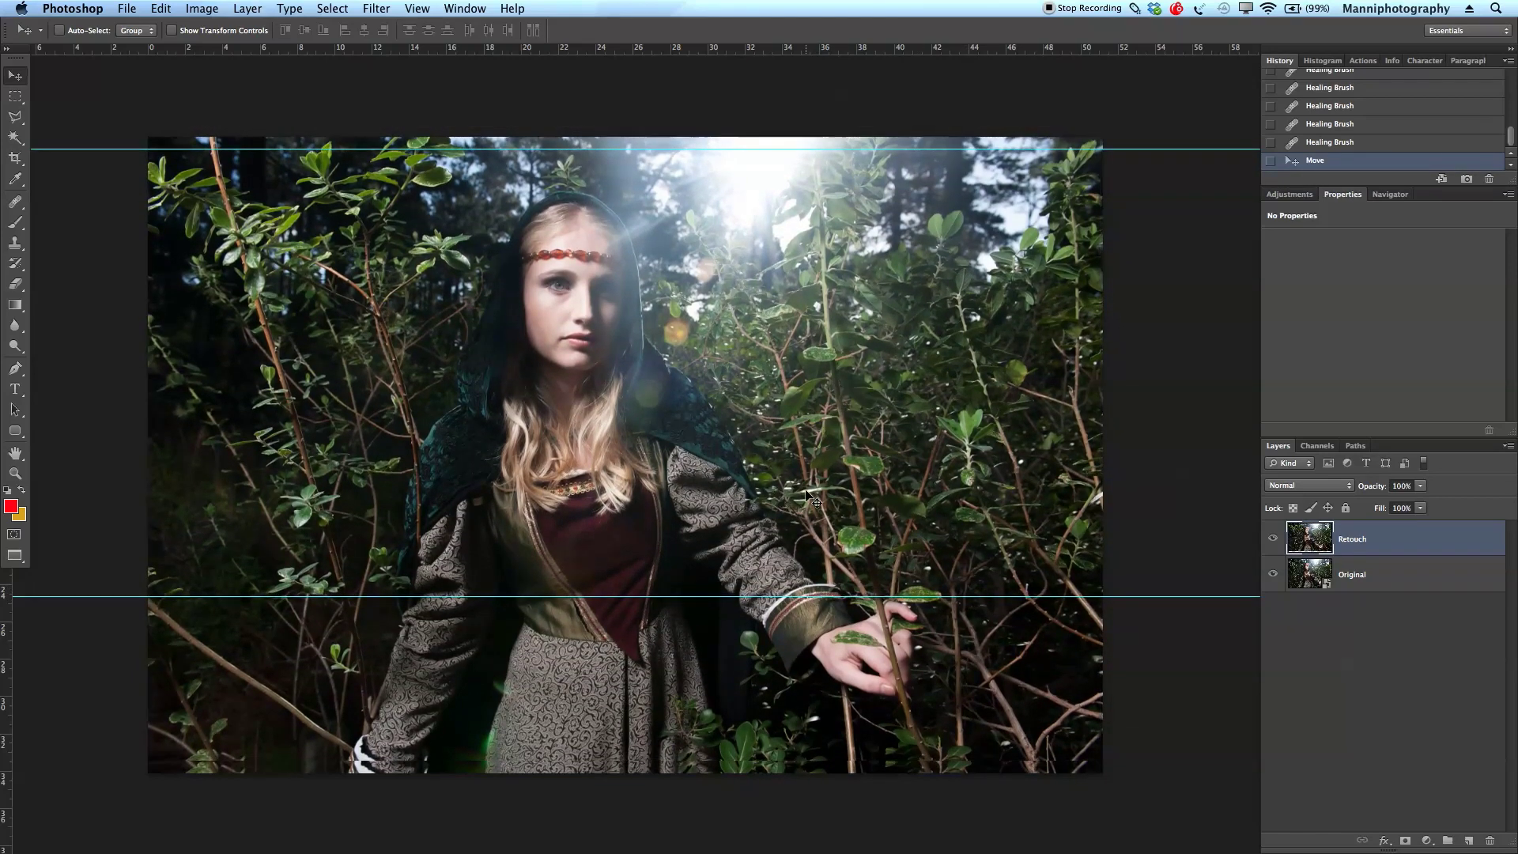
Crop the image to a wide panorama, aligning its upper and lower edges with the two horizontal guides.
key("c")
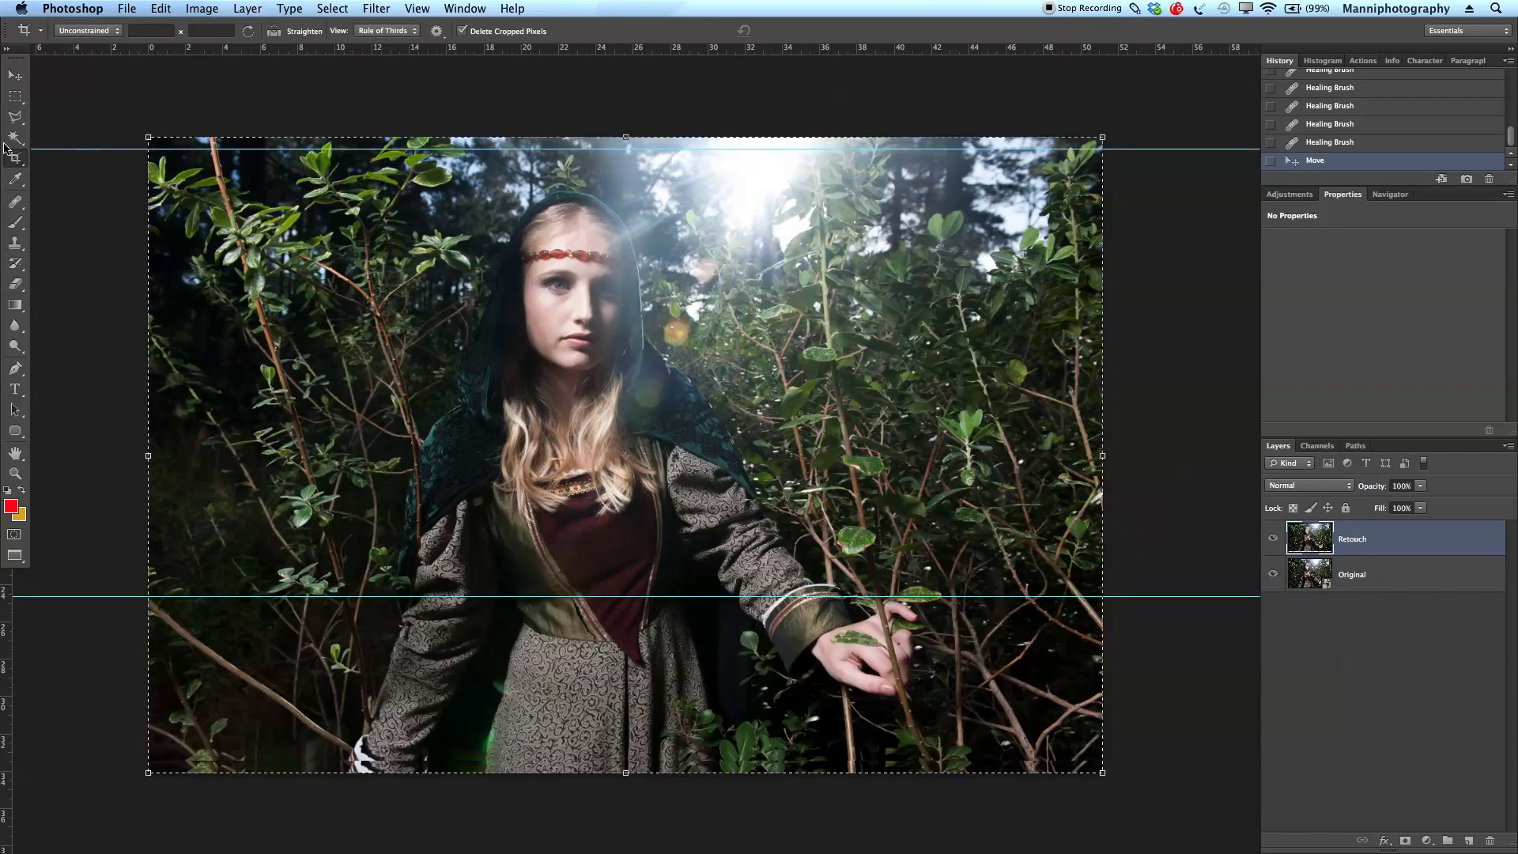
left_click_drag(628, 136, 628, 149)
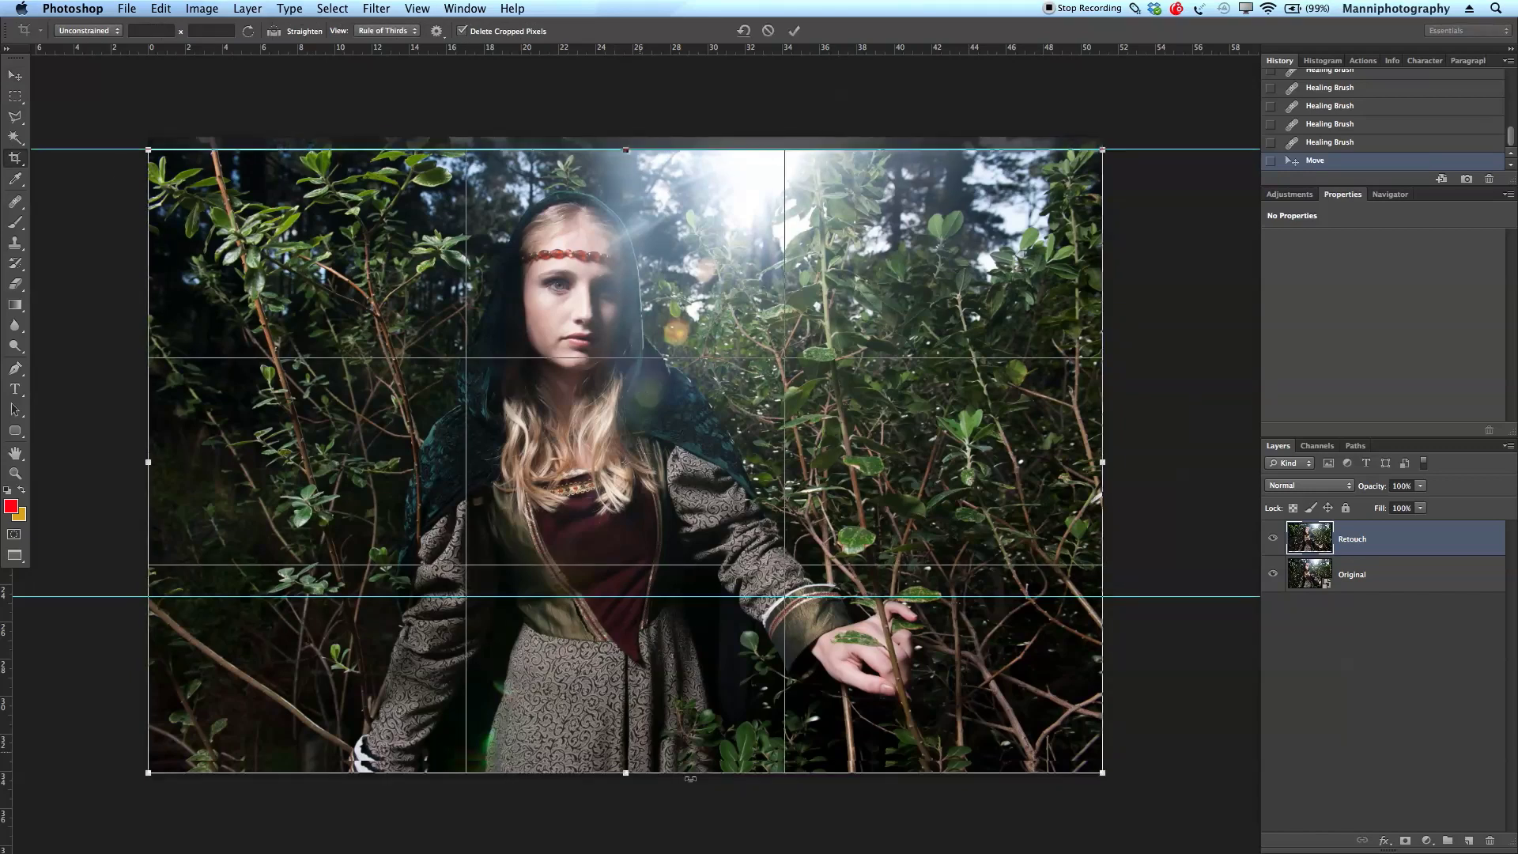
left_click_drag(632, 778, 626, 596)
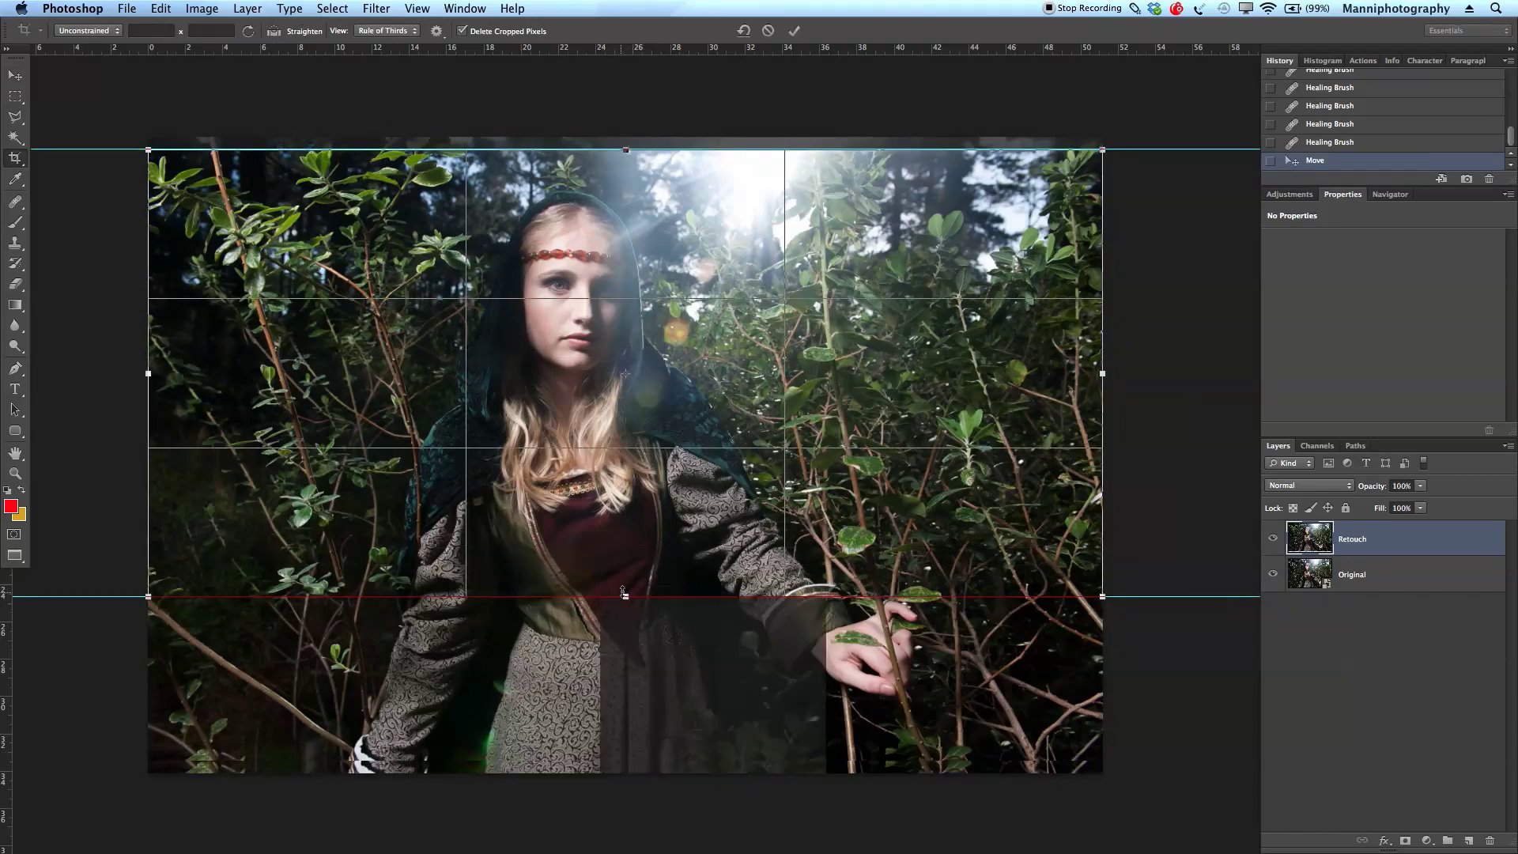
left_click(794, 30)
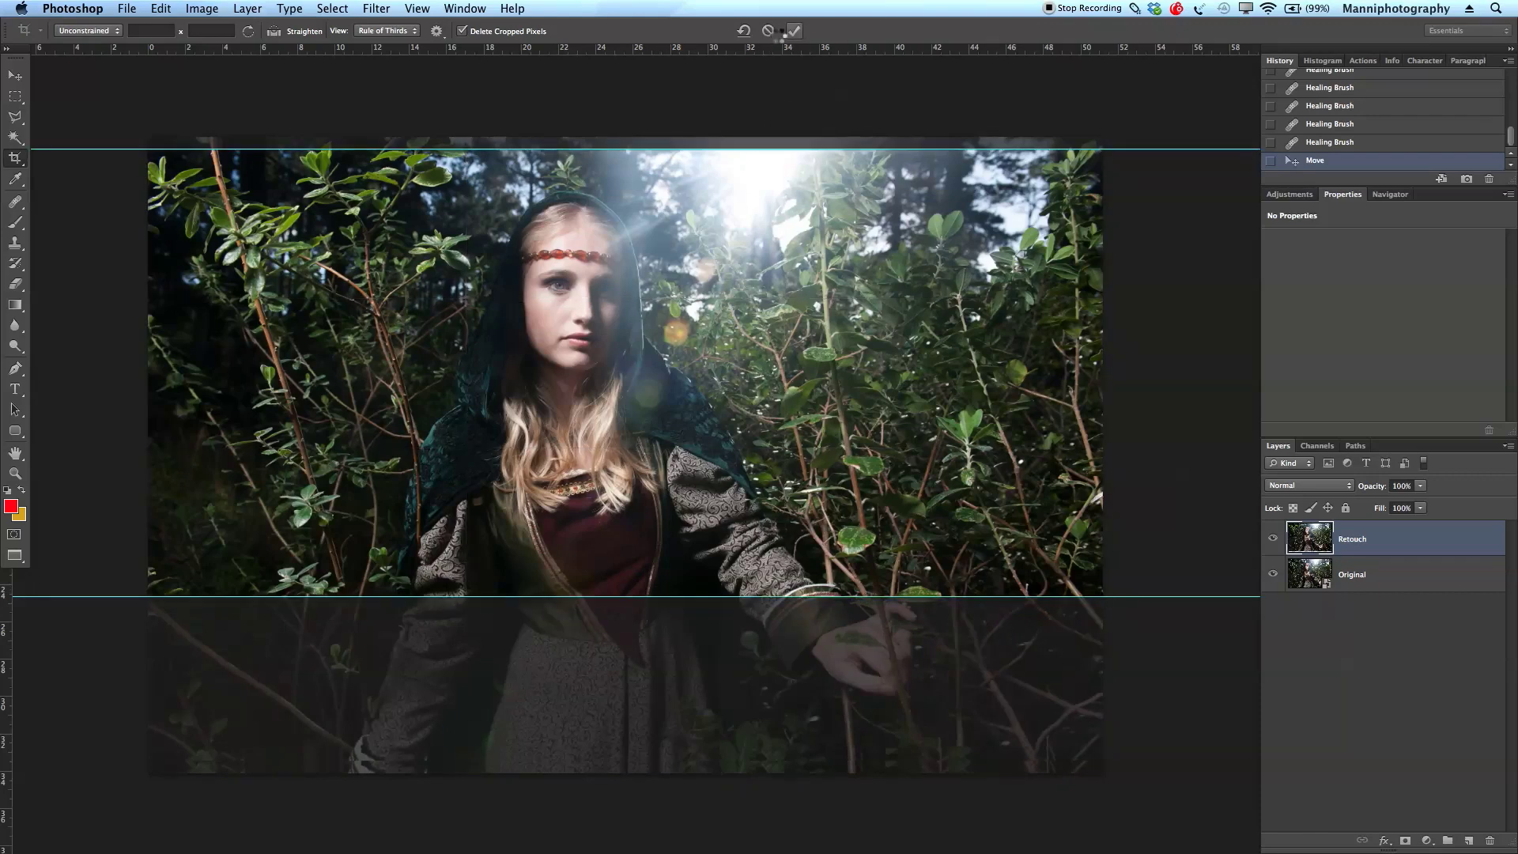
left_click(794, 30)
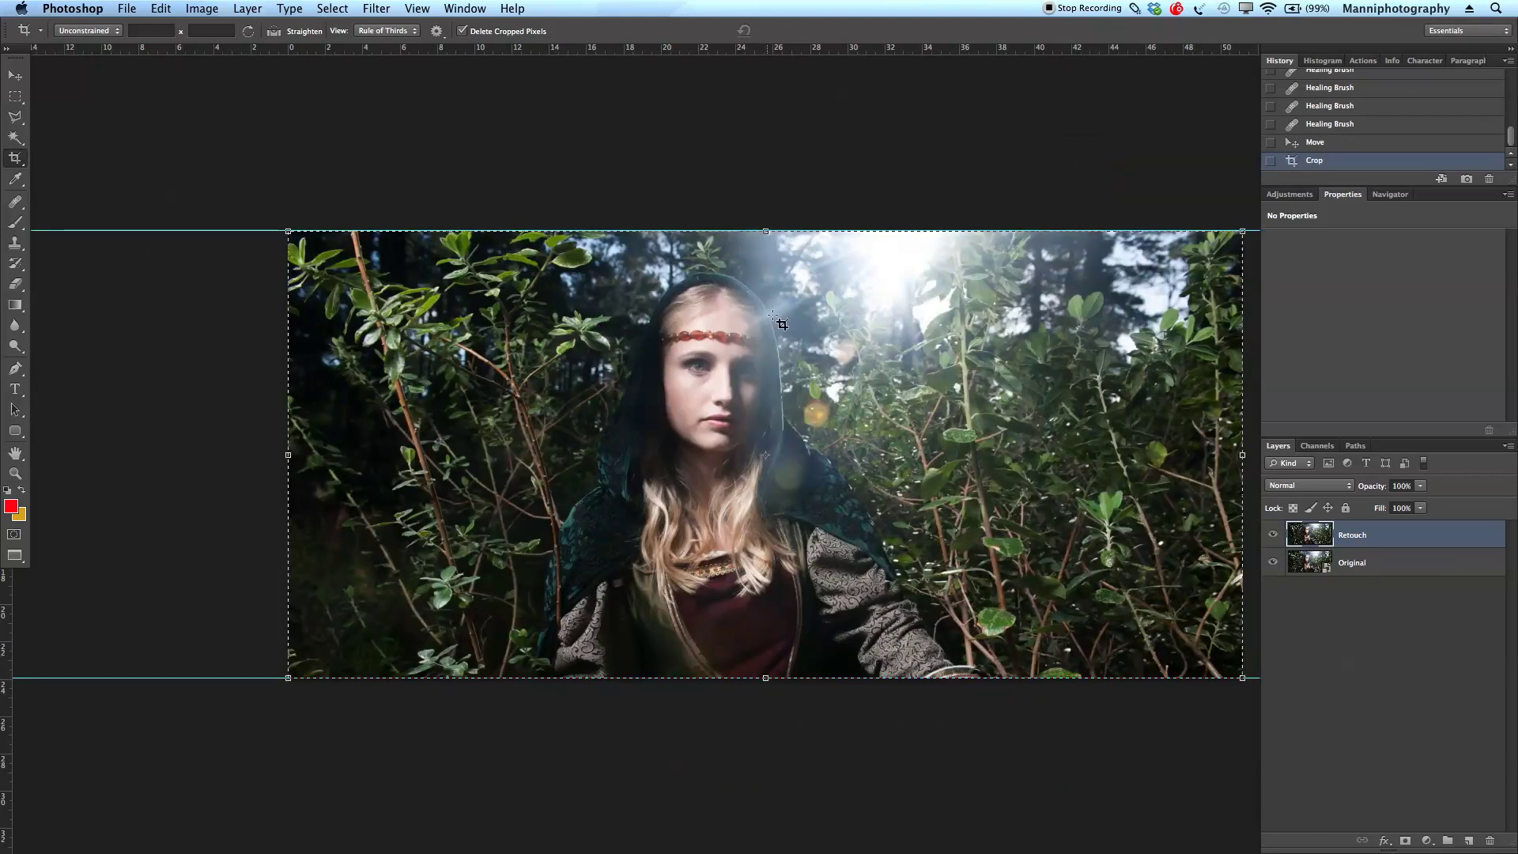
Clear all guides from the cropped image.
key("v")
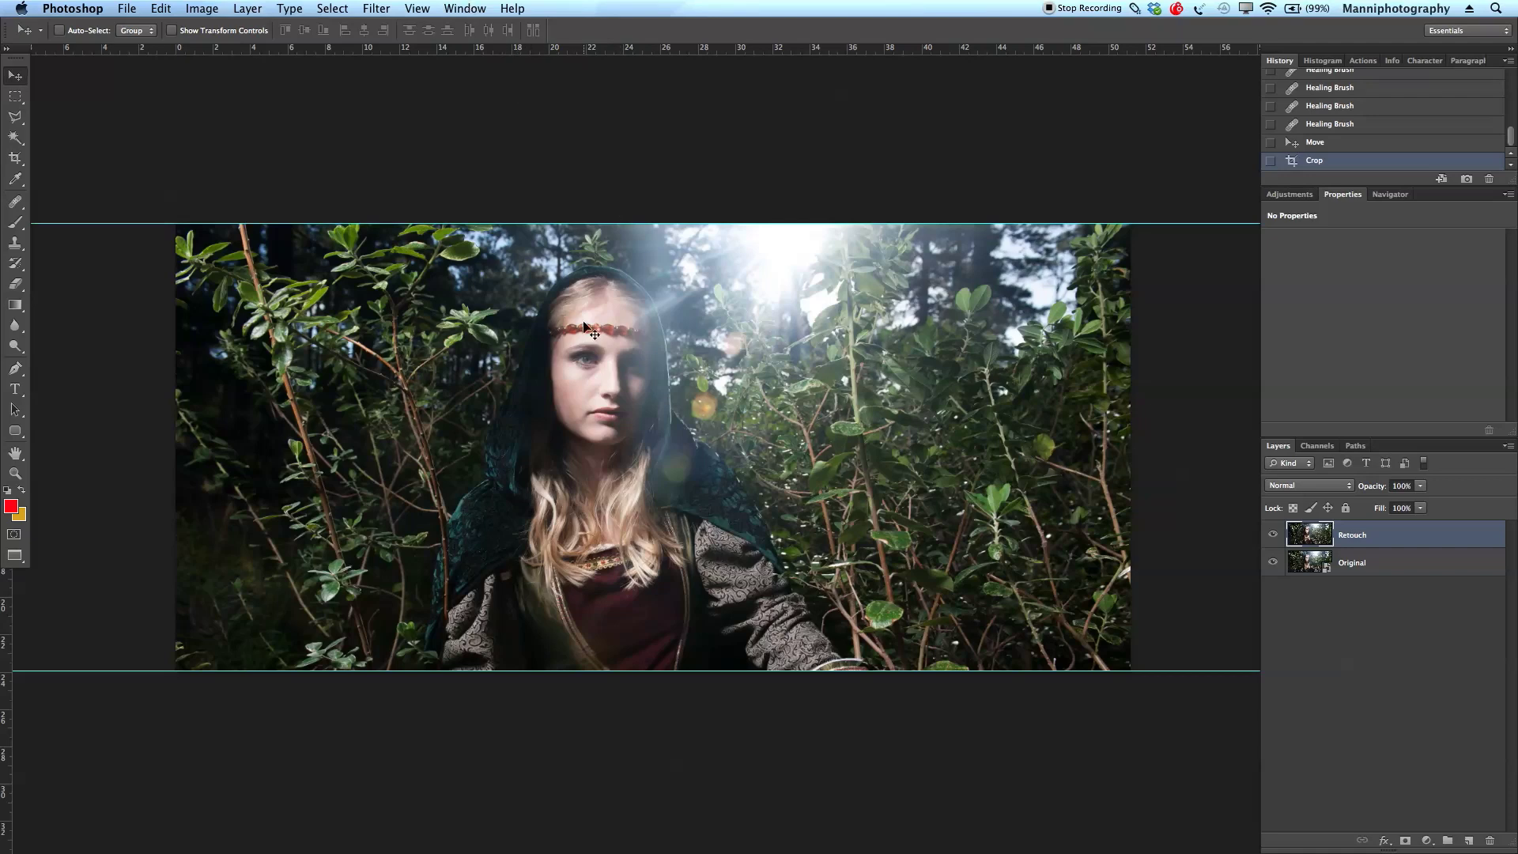
left_click(419, 8)
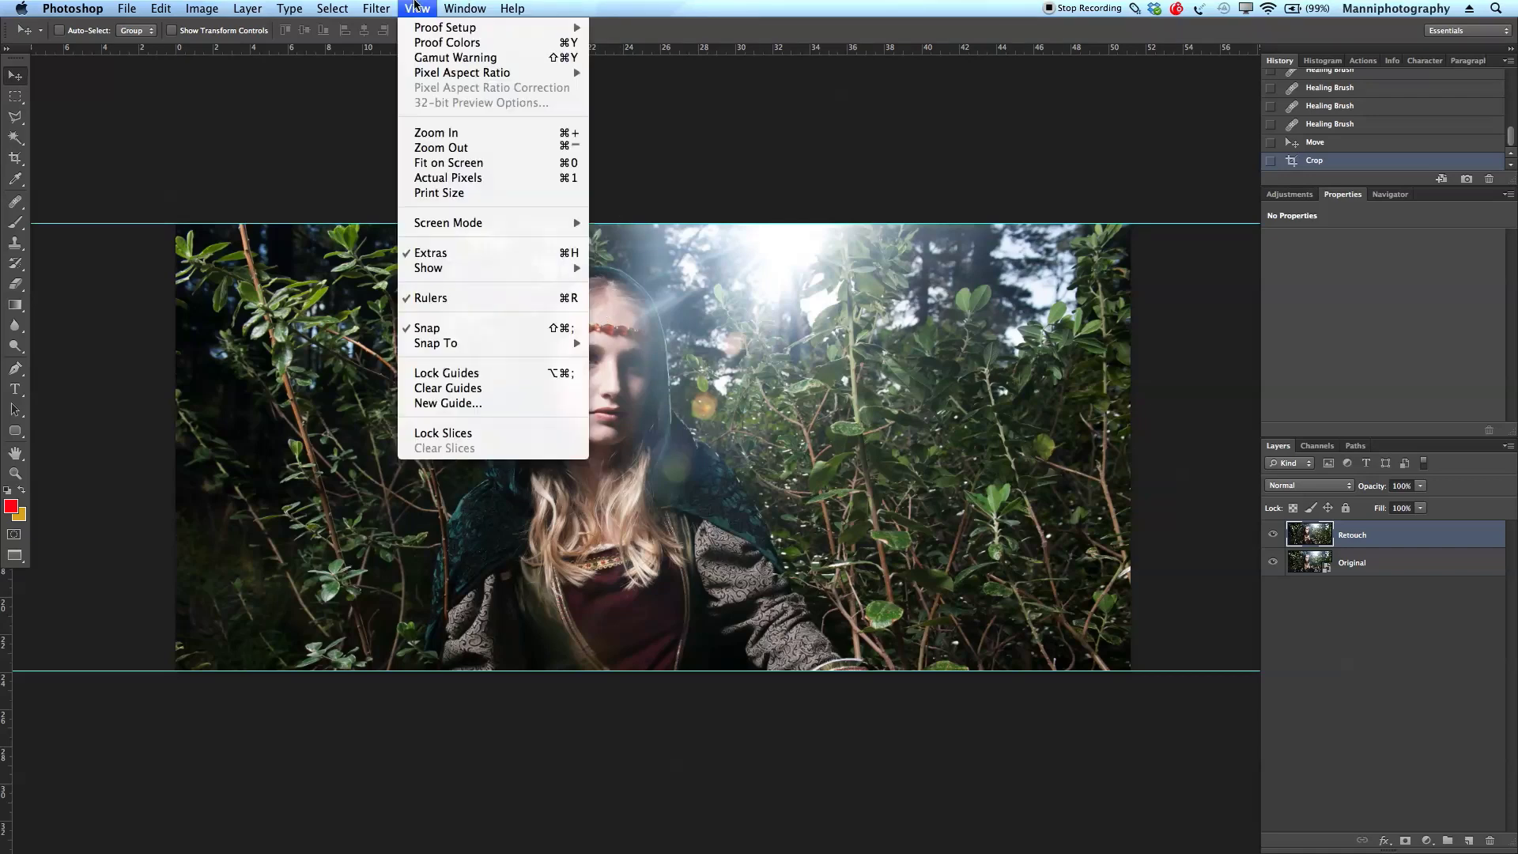
left_click(464, 388)
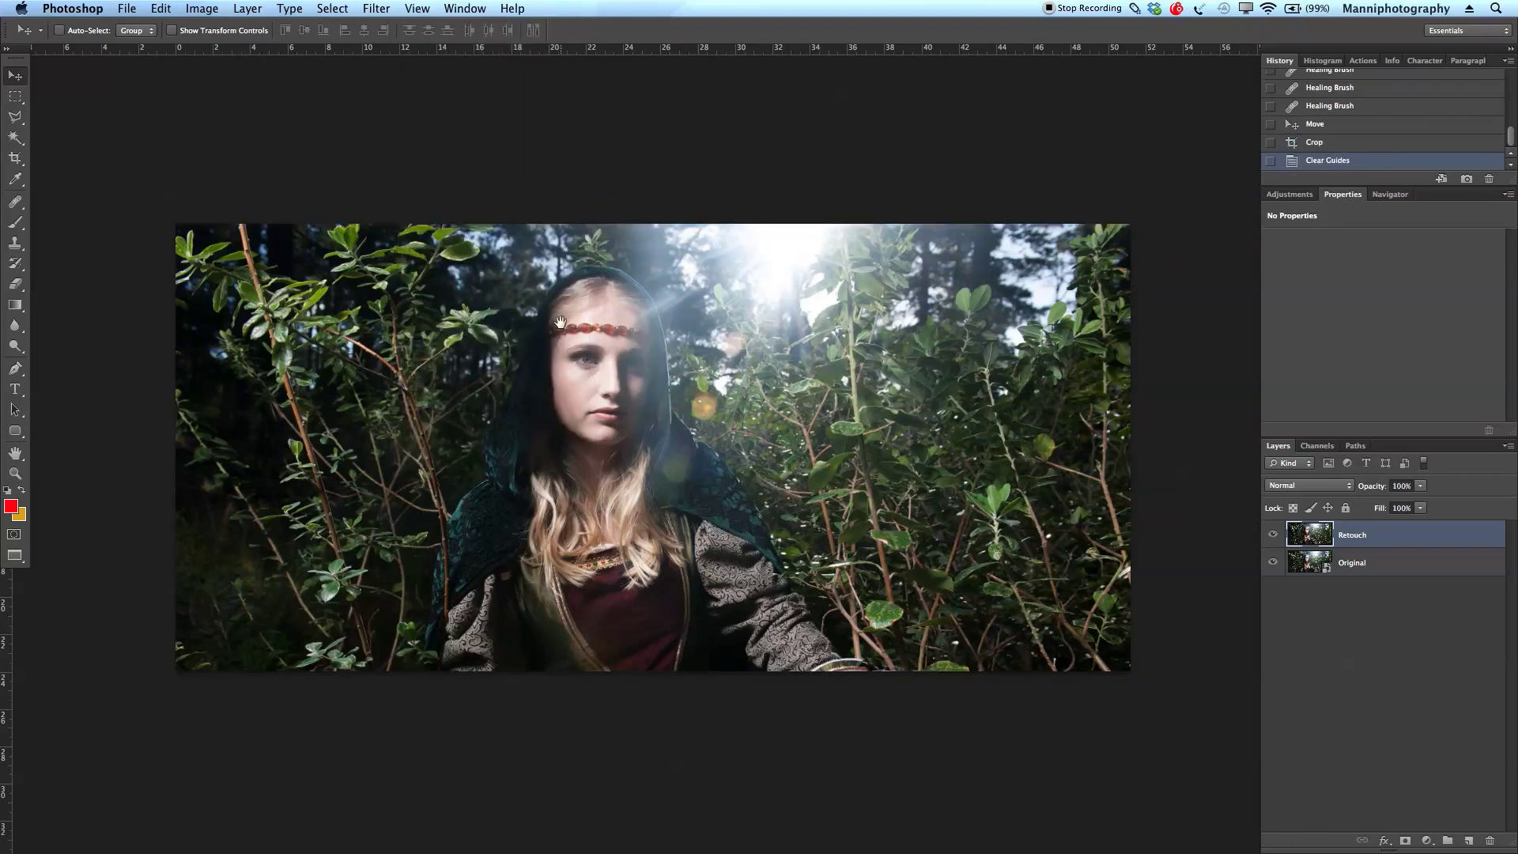
scroll(626, 362, "right", 1)
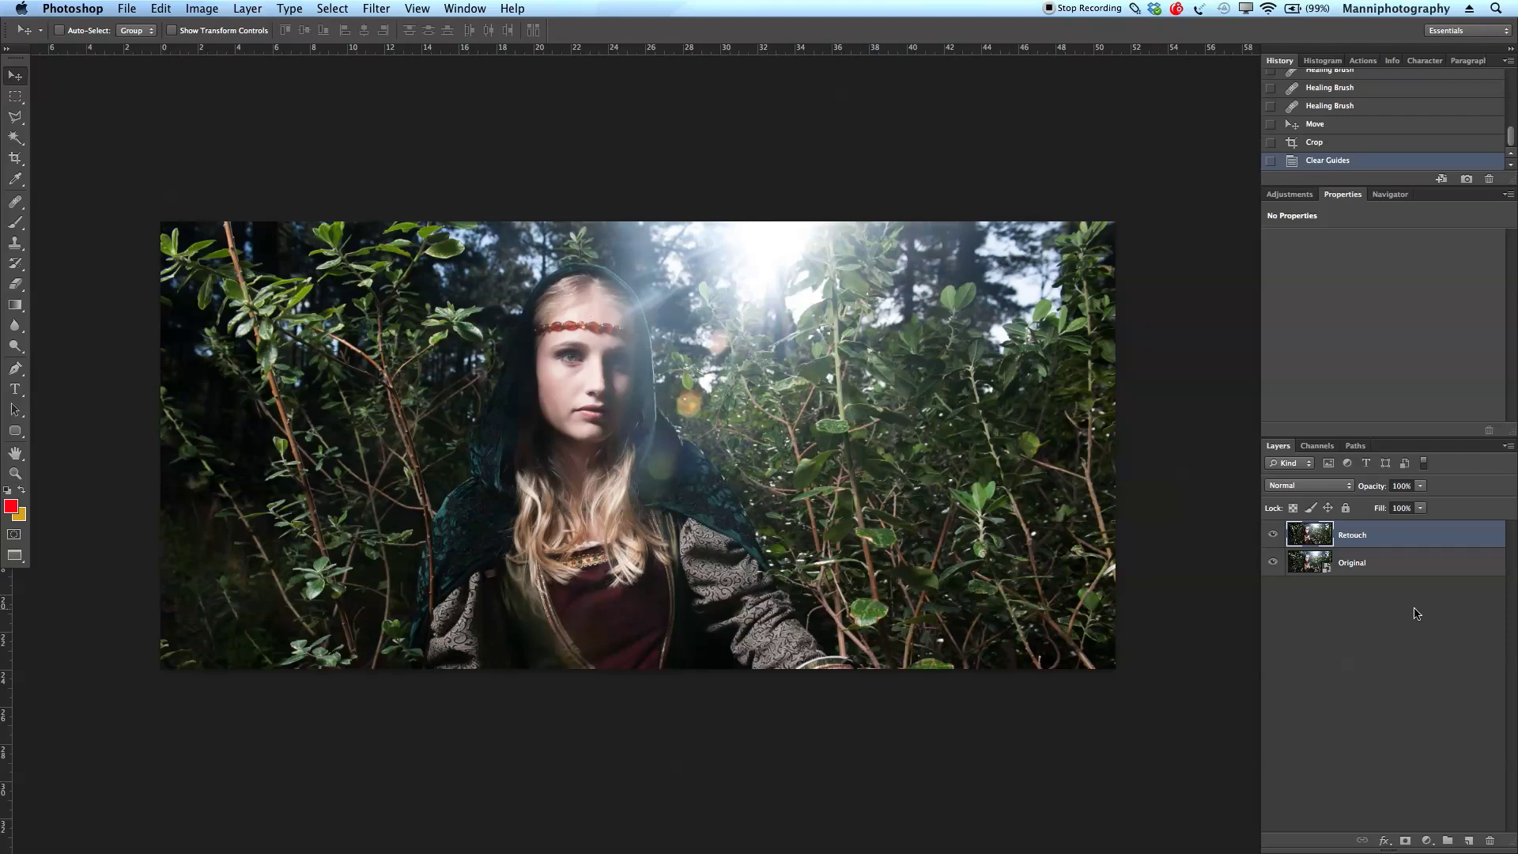
Duplicate the Retouch layer and name the copy Skin.
left_click_drag(1363, 537, 1469, 840)
double_click(1366, 534)
type("Sk")
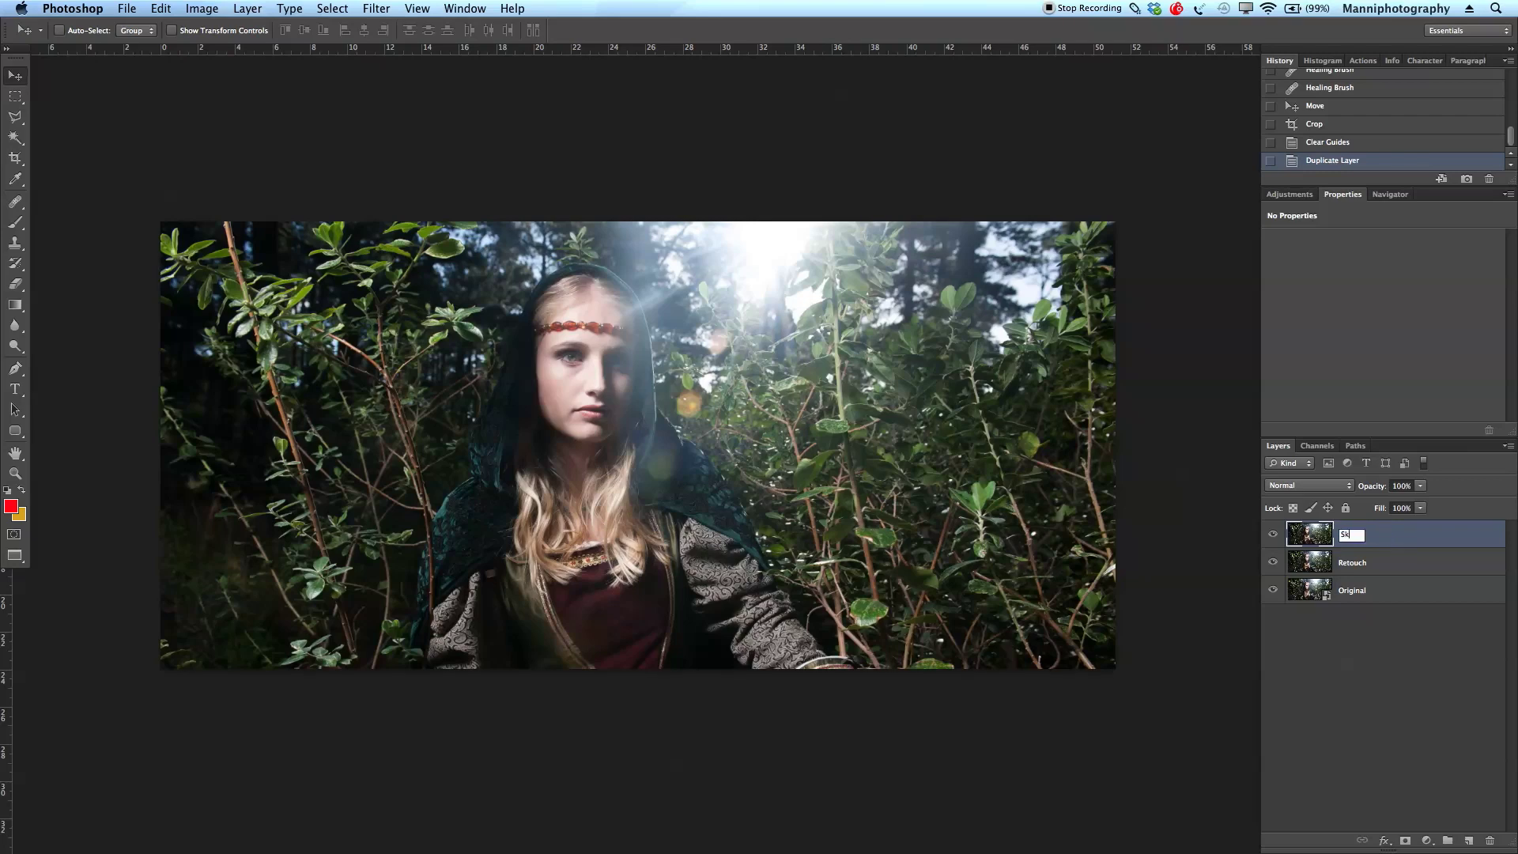
key("Return")
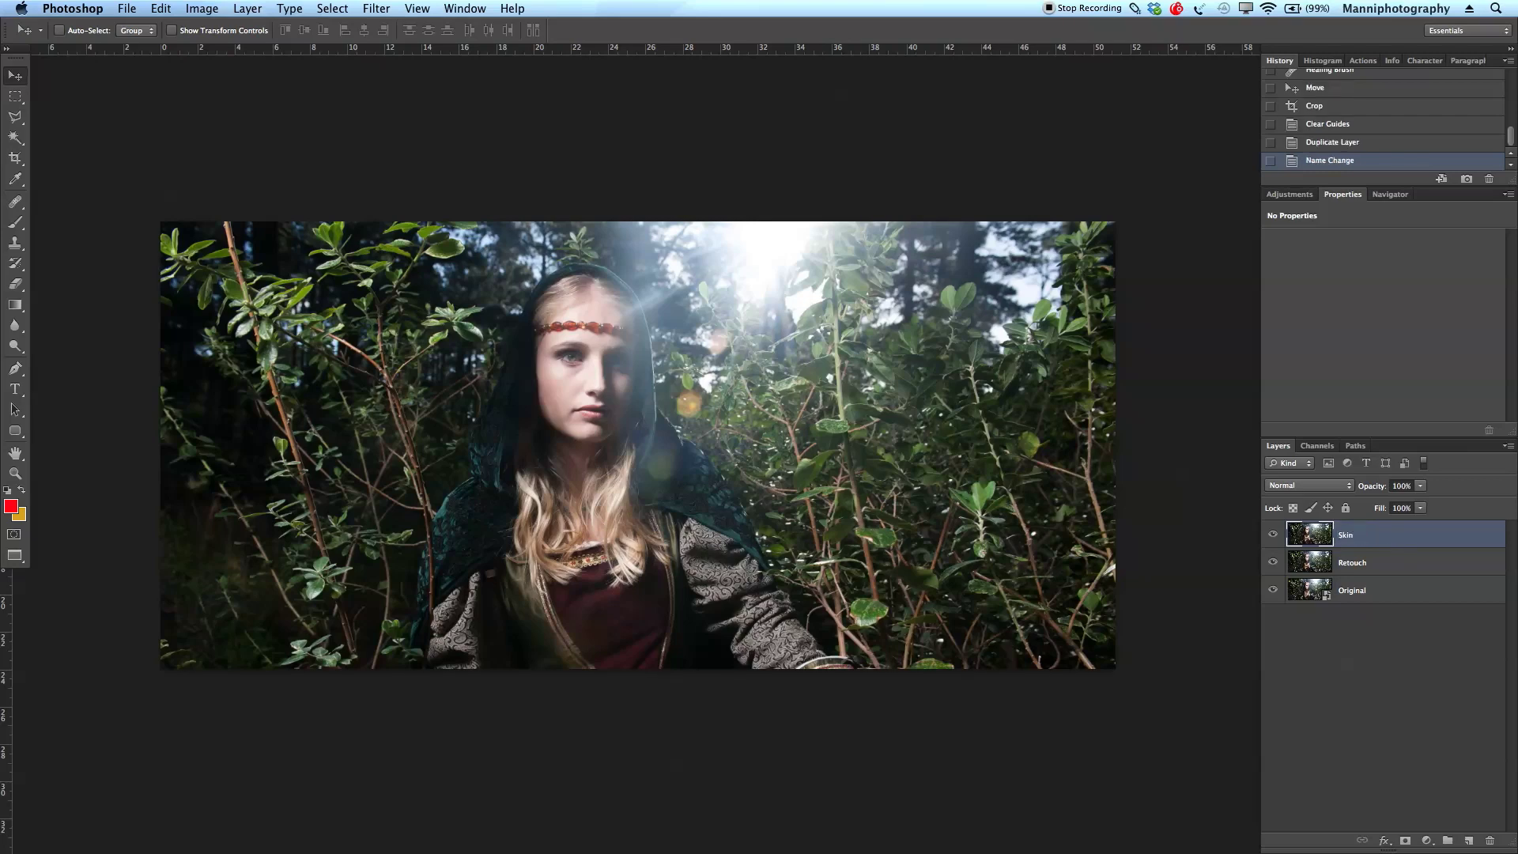
Group the Skin and Retouch layers and name the group Retouch.
left_click(1381, 564, "shift")
key("super+g")
double_click(1337, 530)
type("E")
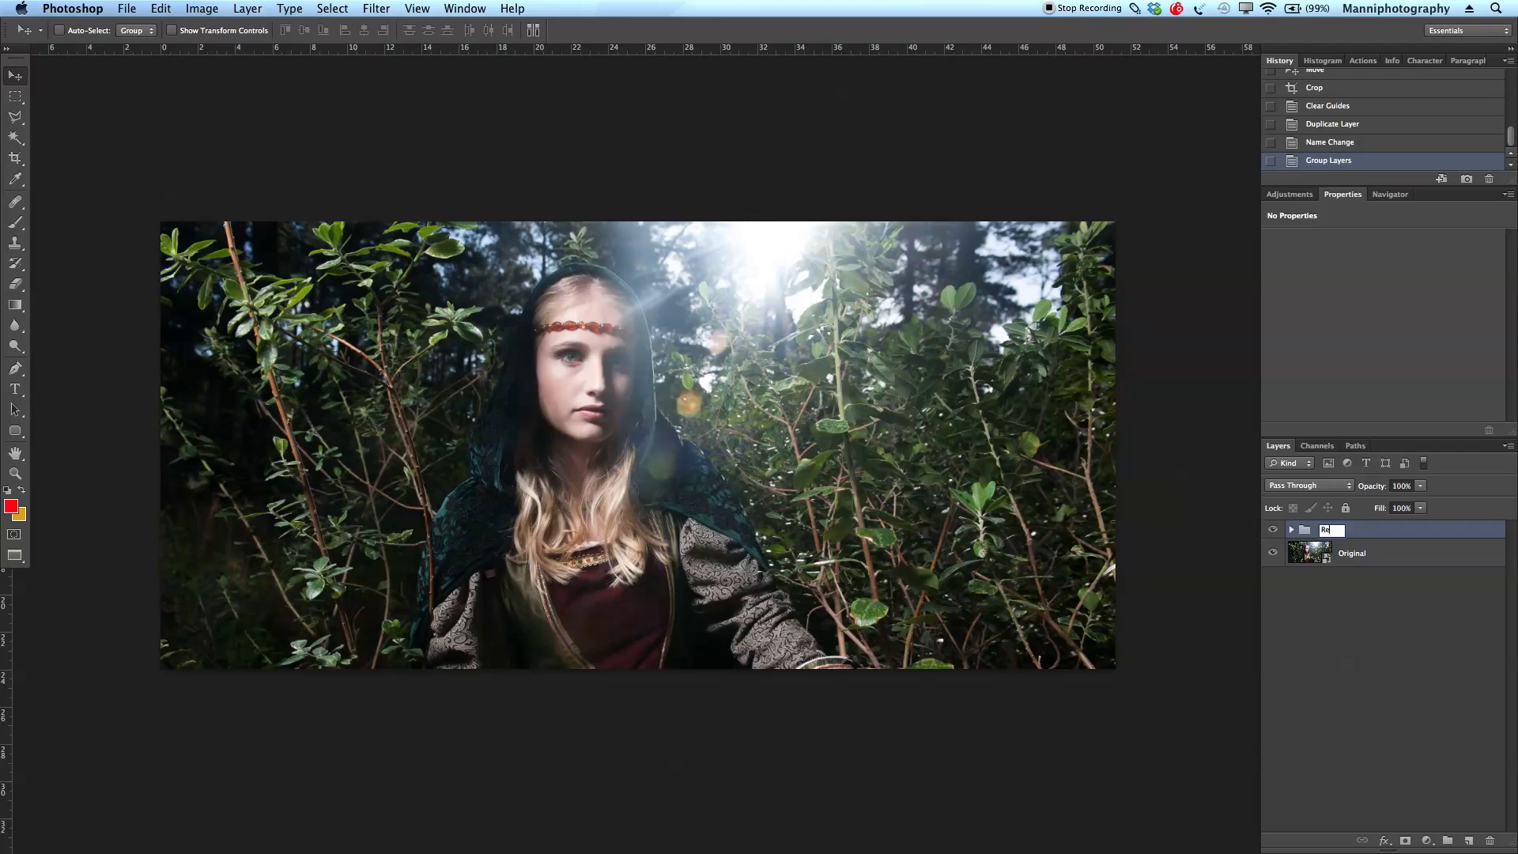
type("etouch")
key("Return")
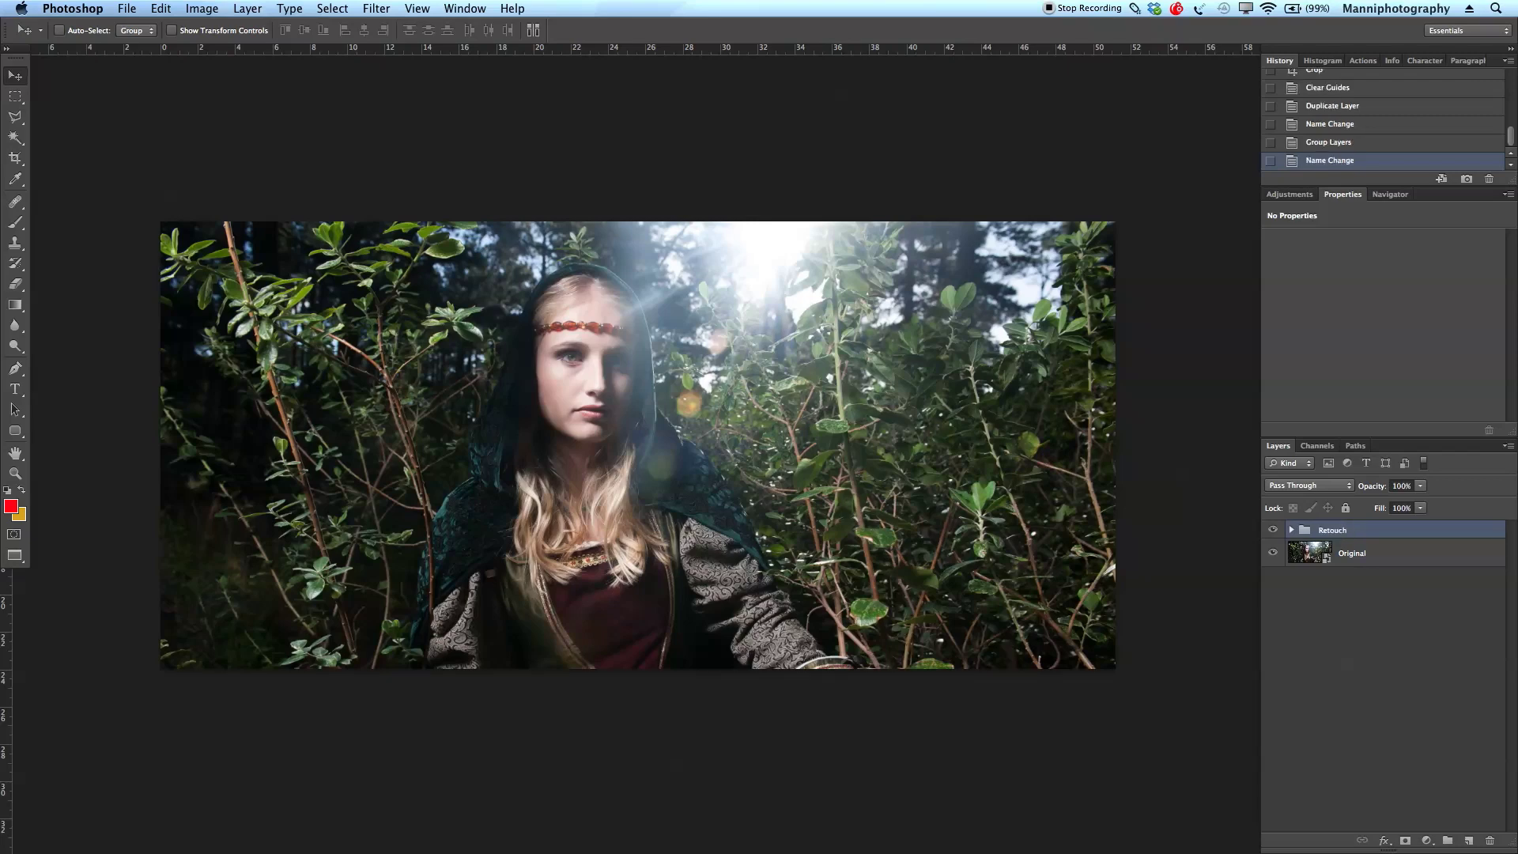
Expand the Retouch group and open the Nik Software Color Efex Pro 4 filter on the Skin layer.
left_click(1292, 530)
left_click(1373, 564)
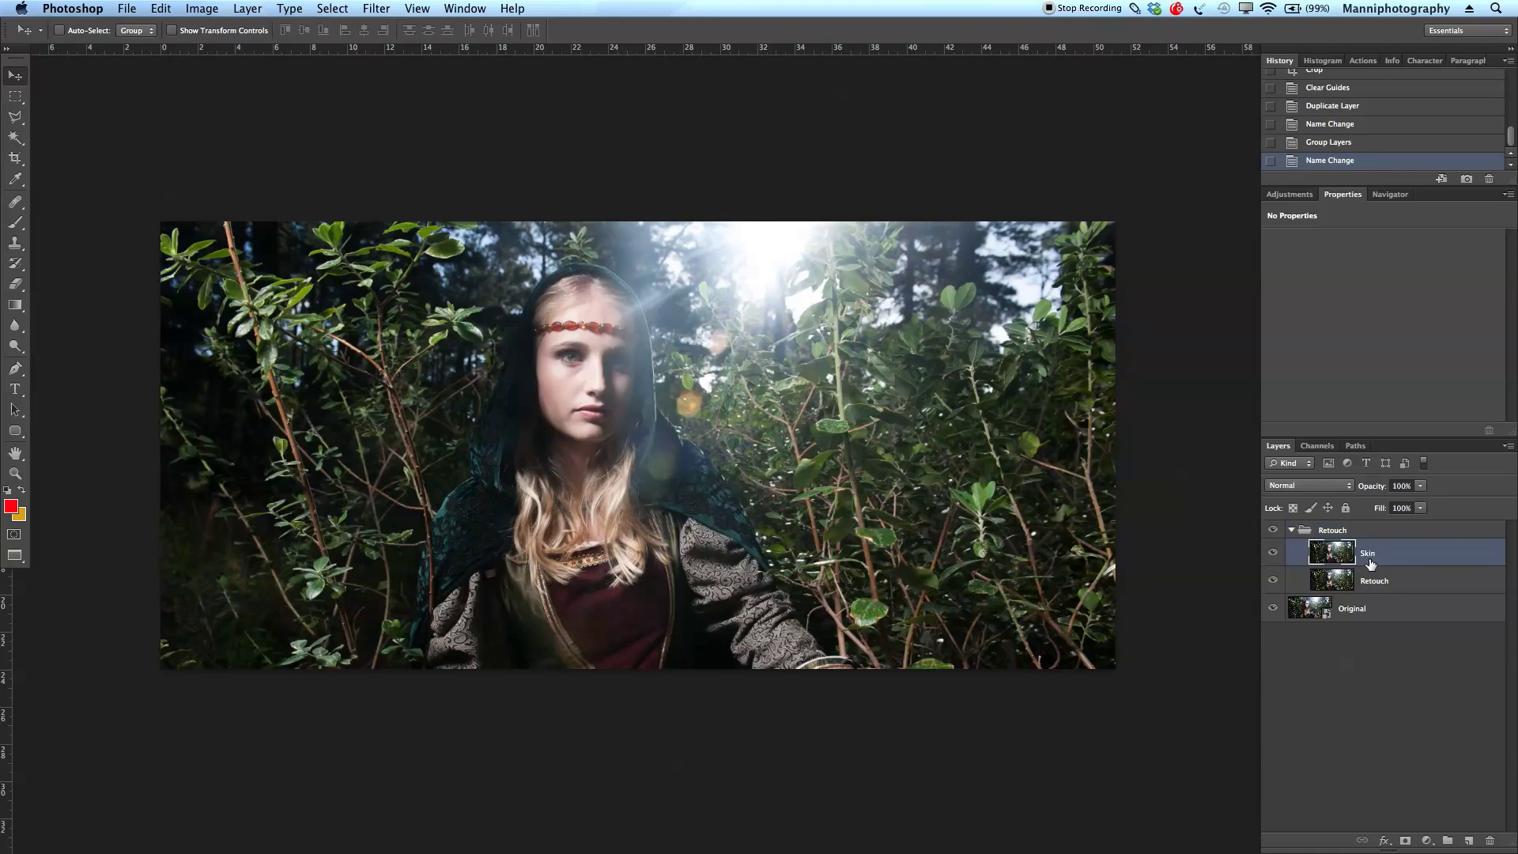
left_click(333, 8)
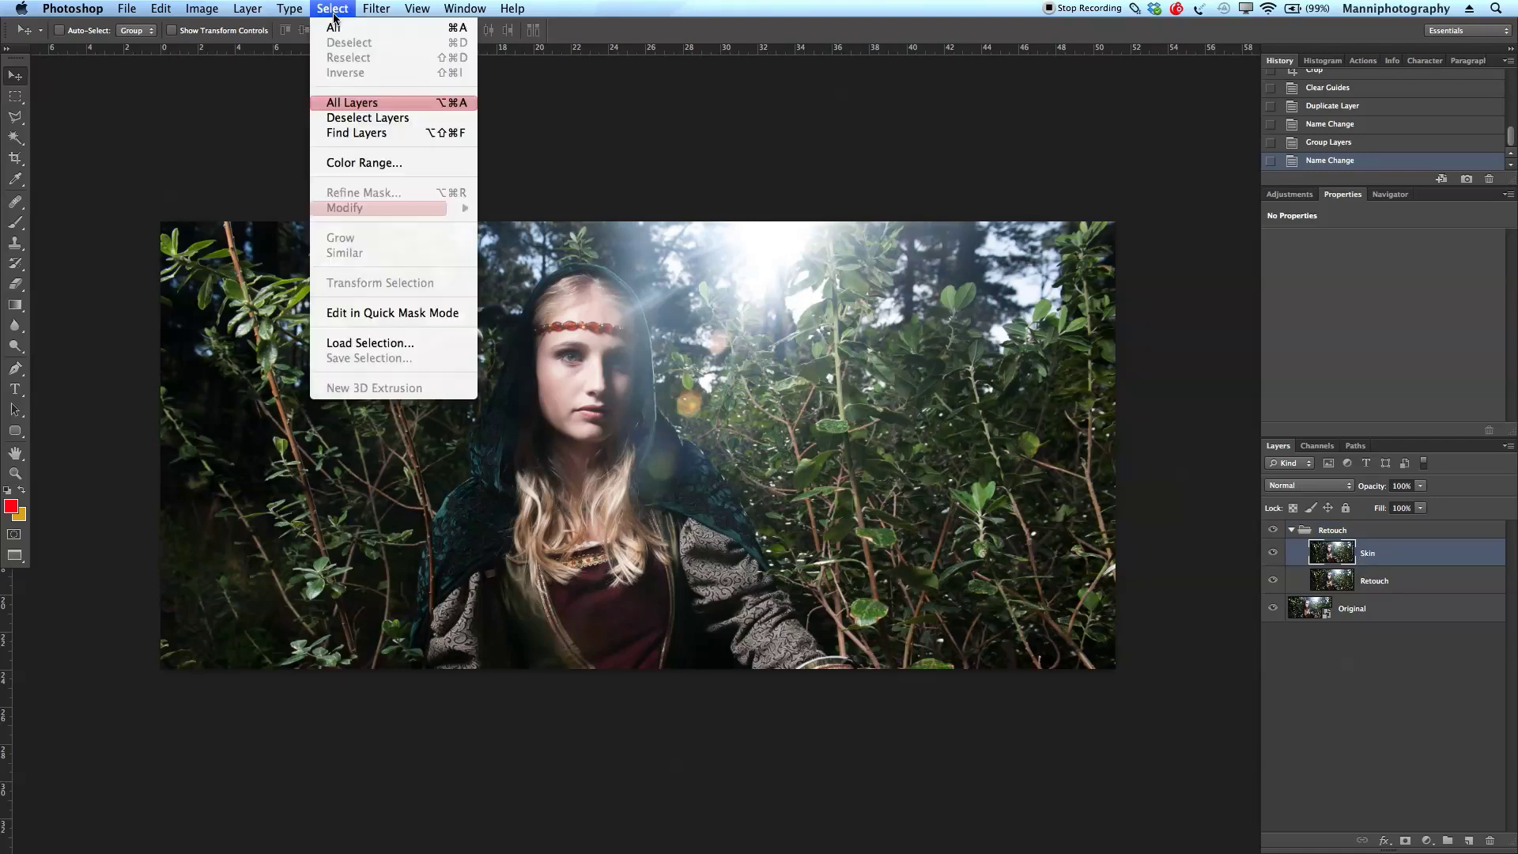
mouse_move(377, 8)
mouse_move(418, 374)
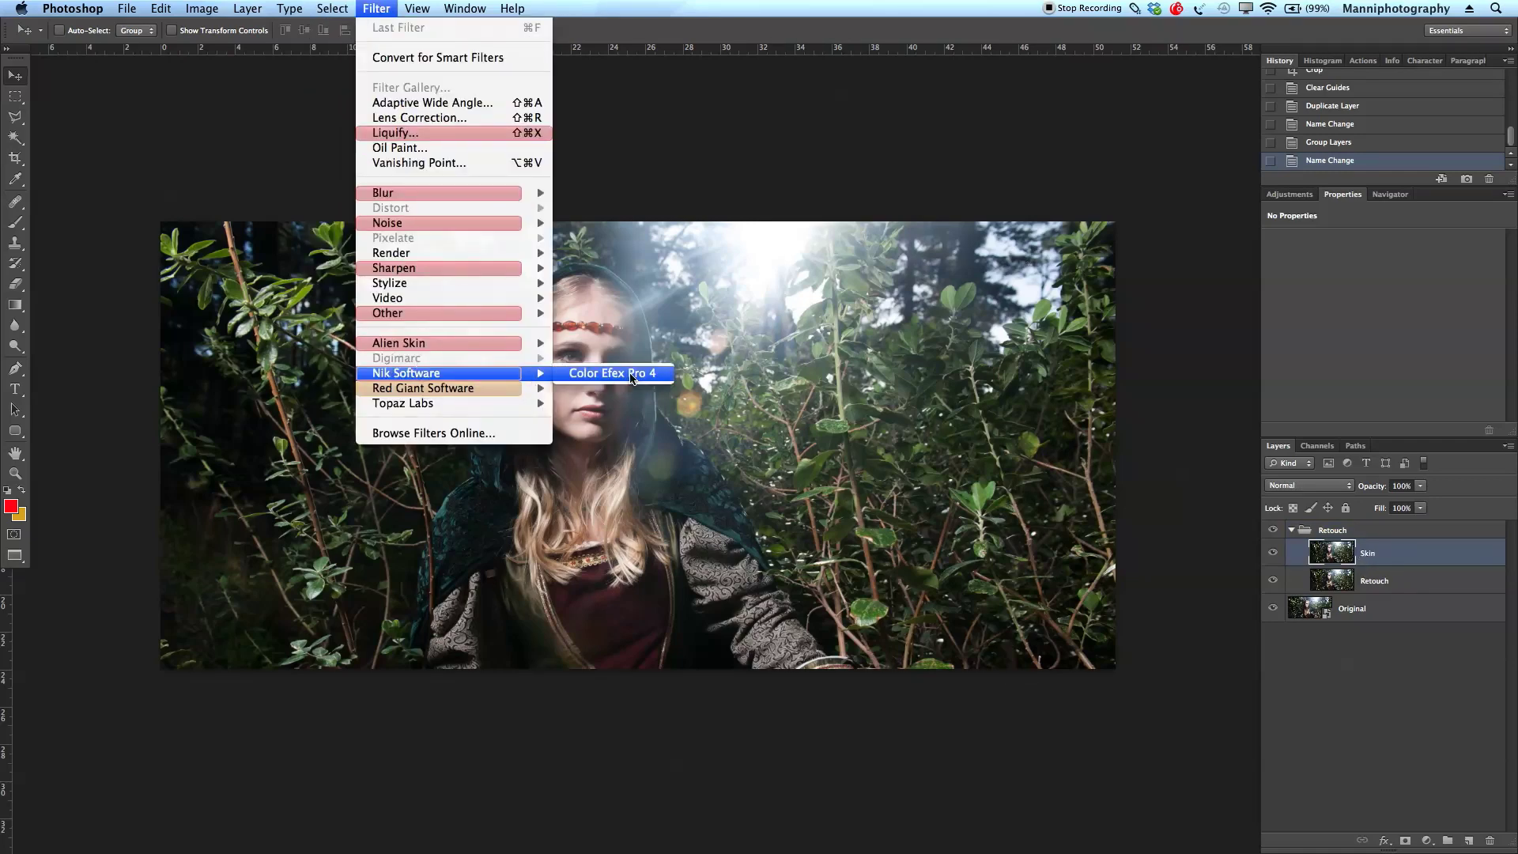
left_click(631, 373)
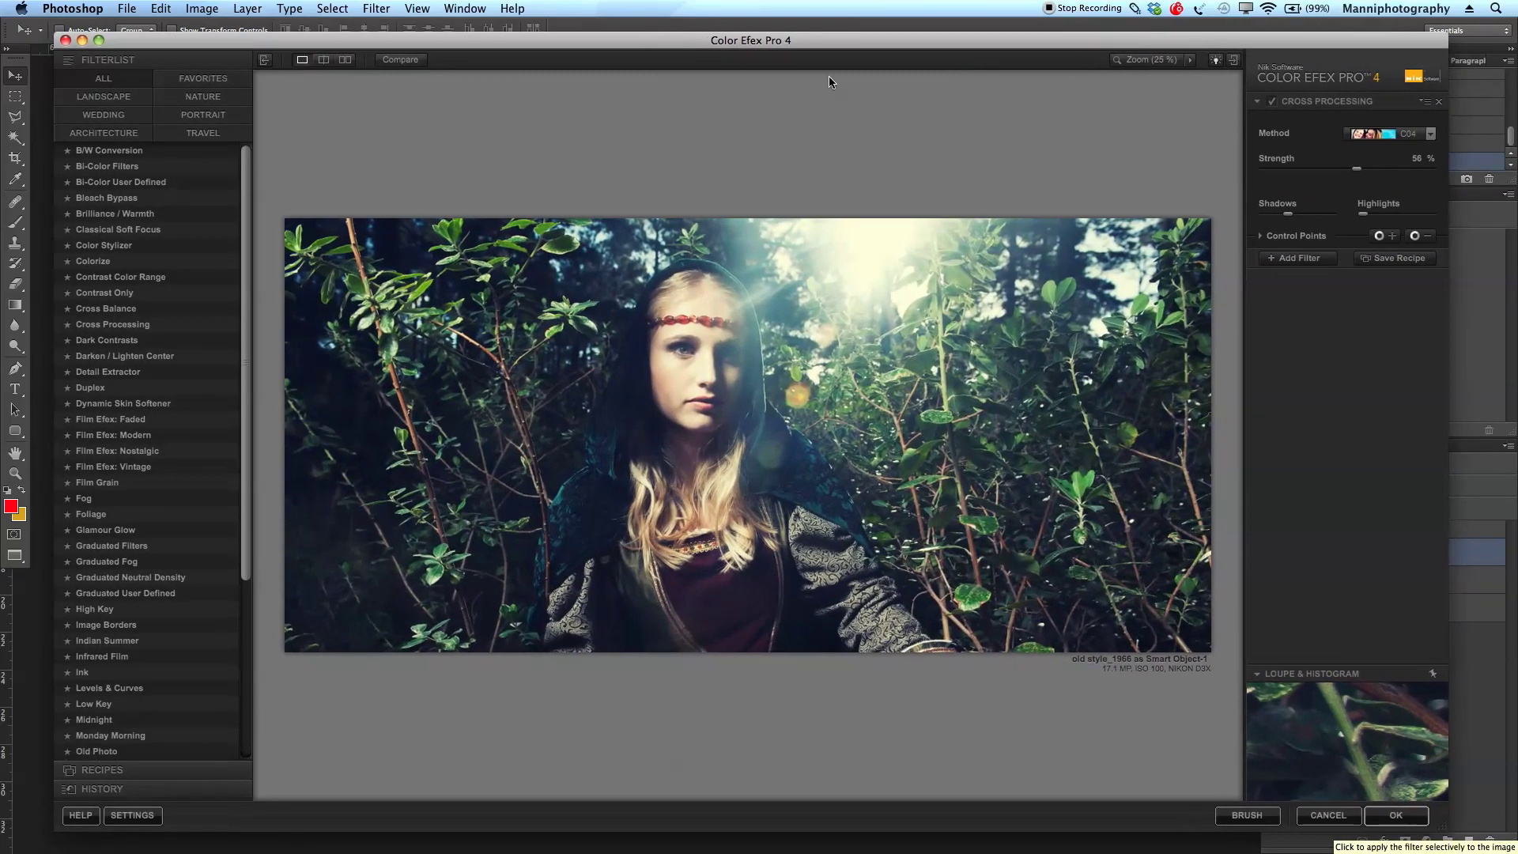
left_click_drag(758, 37, 710, 23)
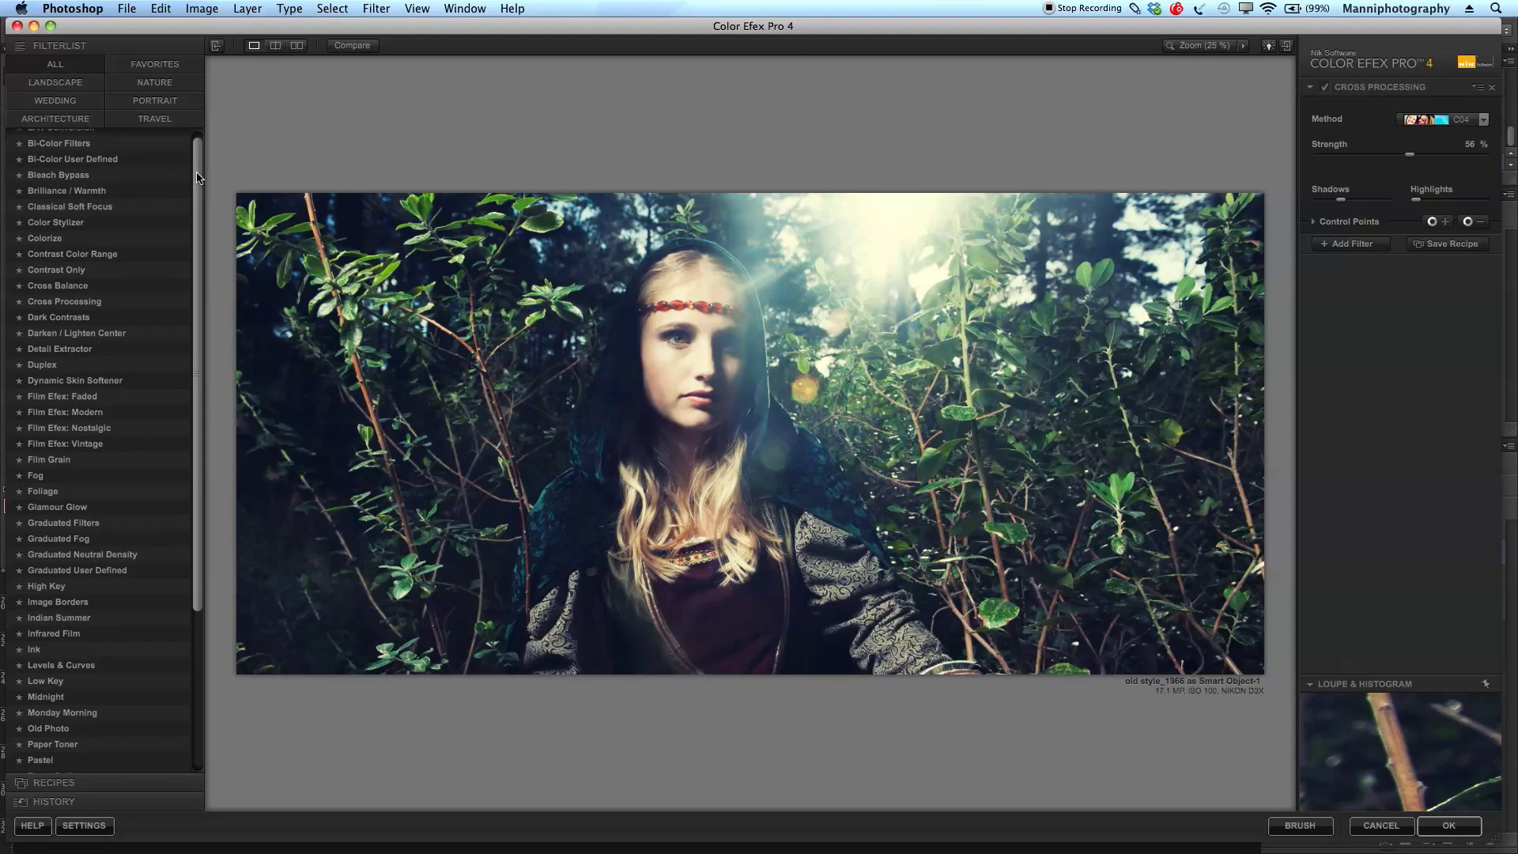
Choose the Glamour Glow filter for the Skin layer and set its Glow to 0%.
scroll(174, 218, "down", 1)
scroll(174, 218, "down", 1)
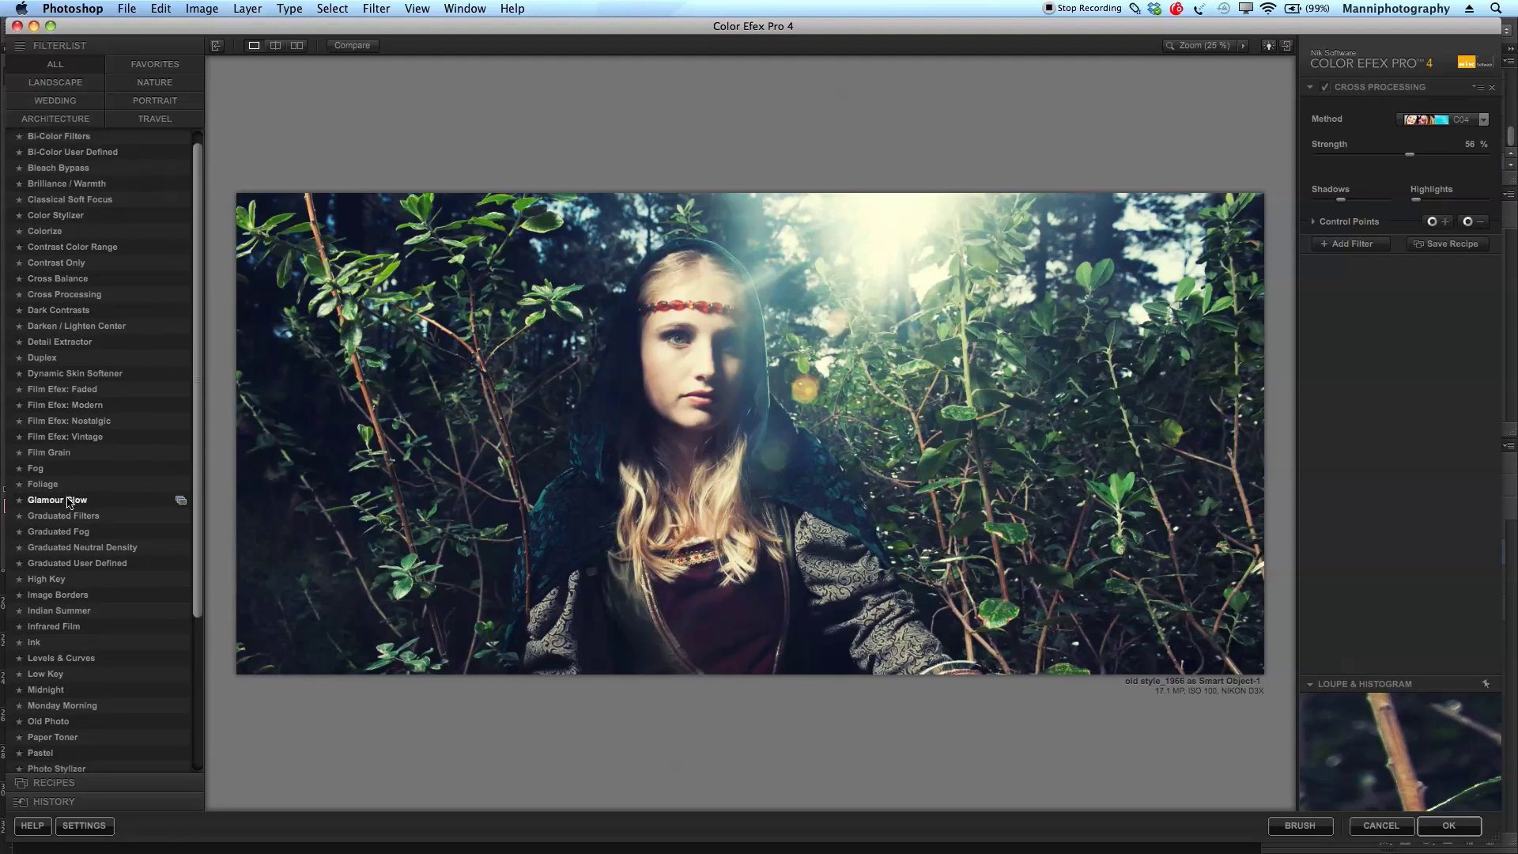
left_click(68, 500)
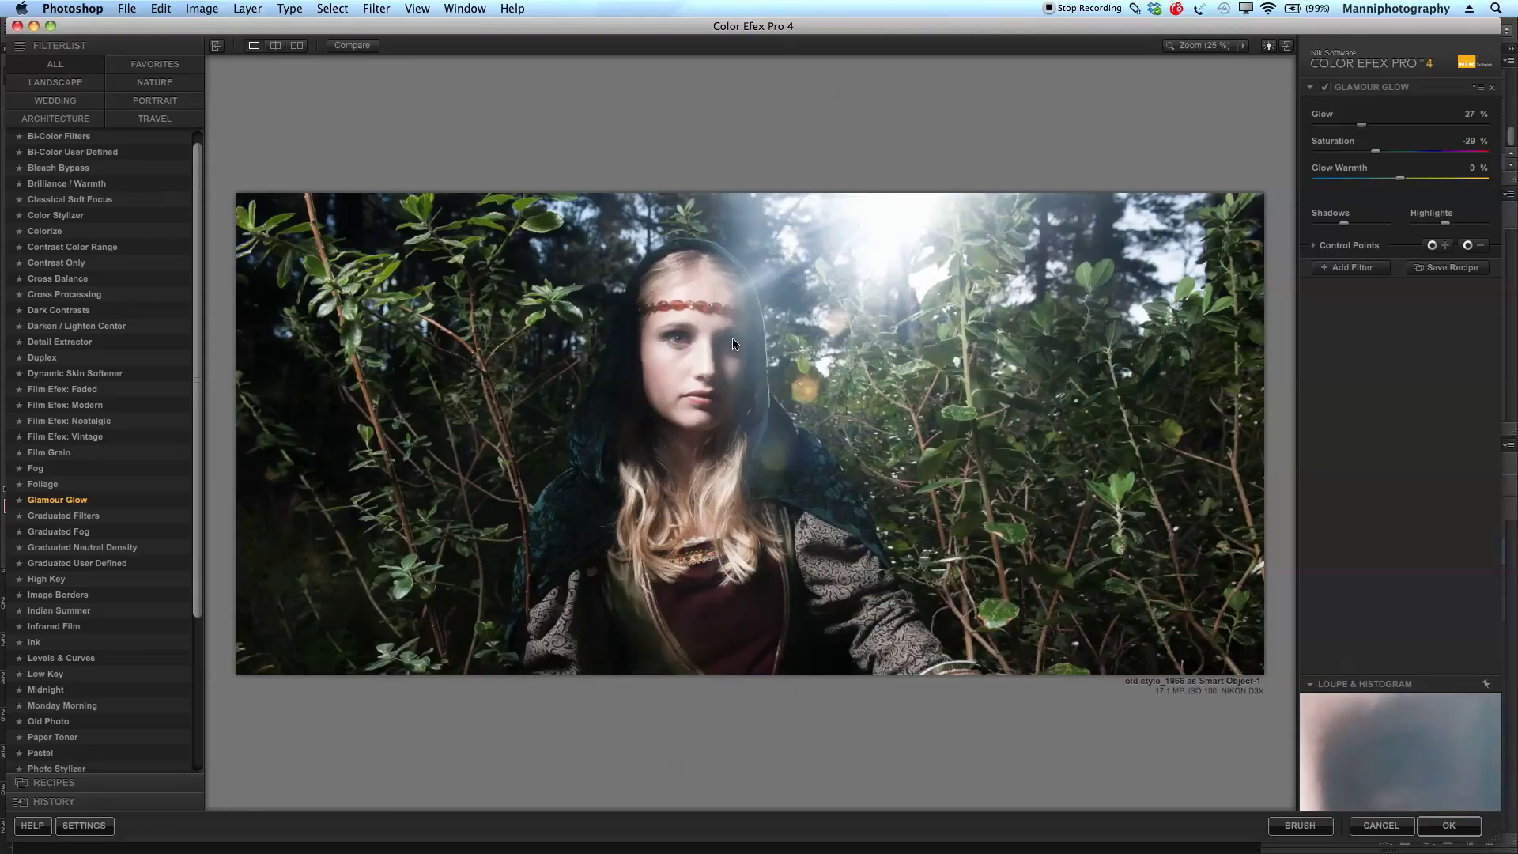
left_click(720, 365)
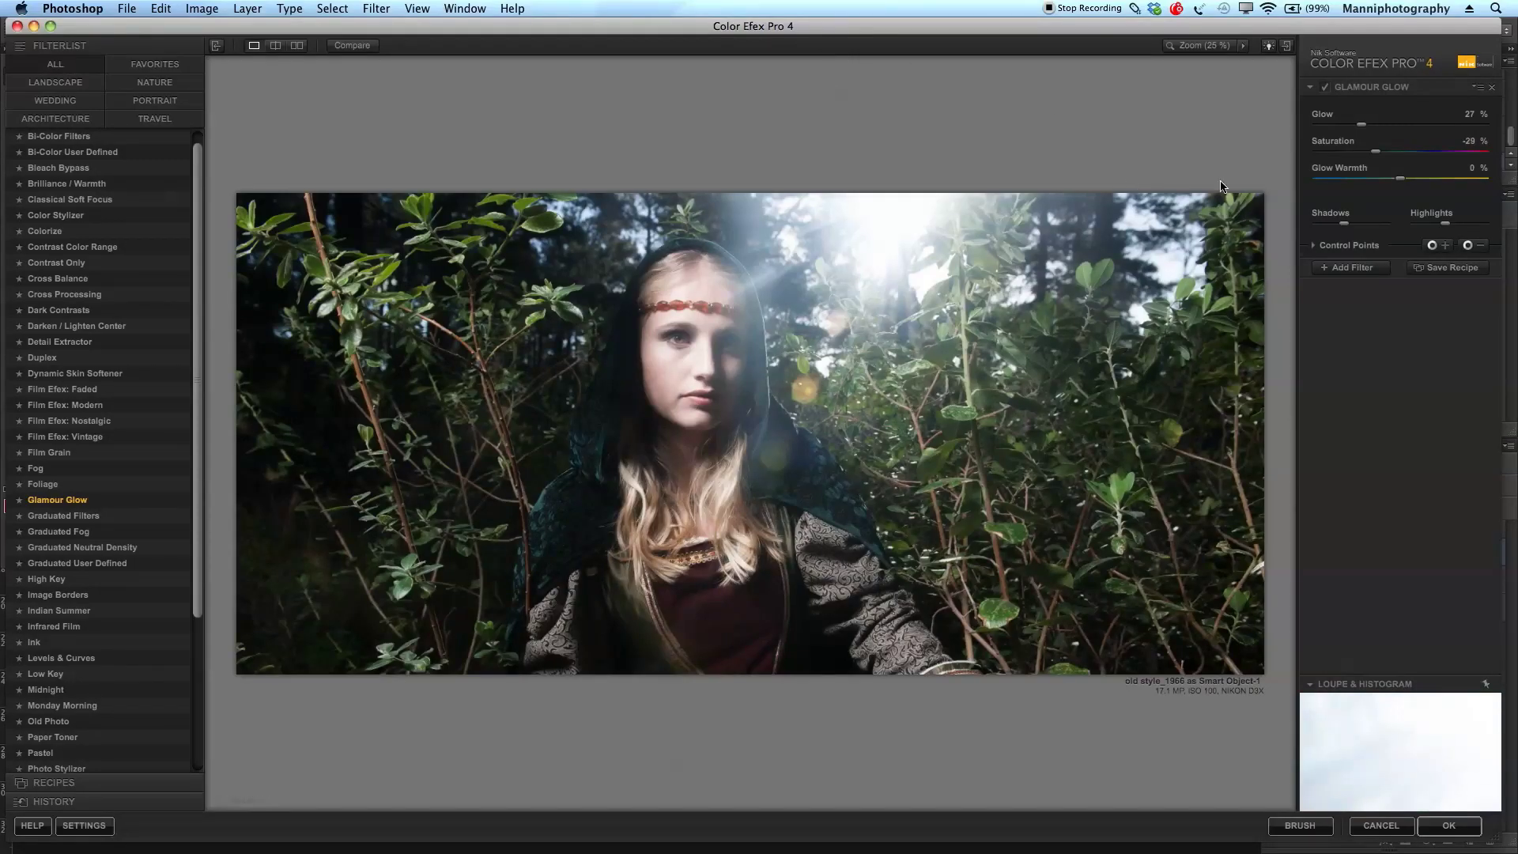
left_click_drag(1361, 124, 1311, 125)
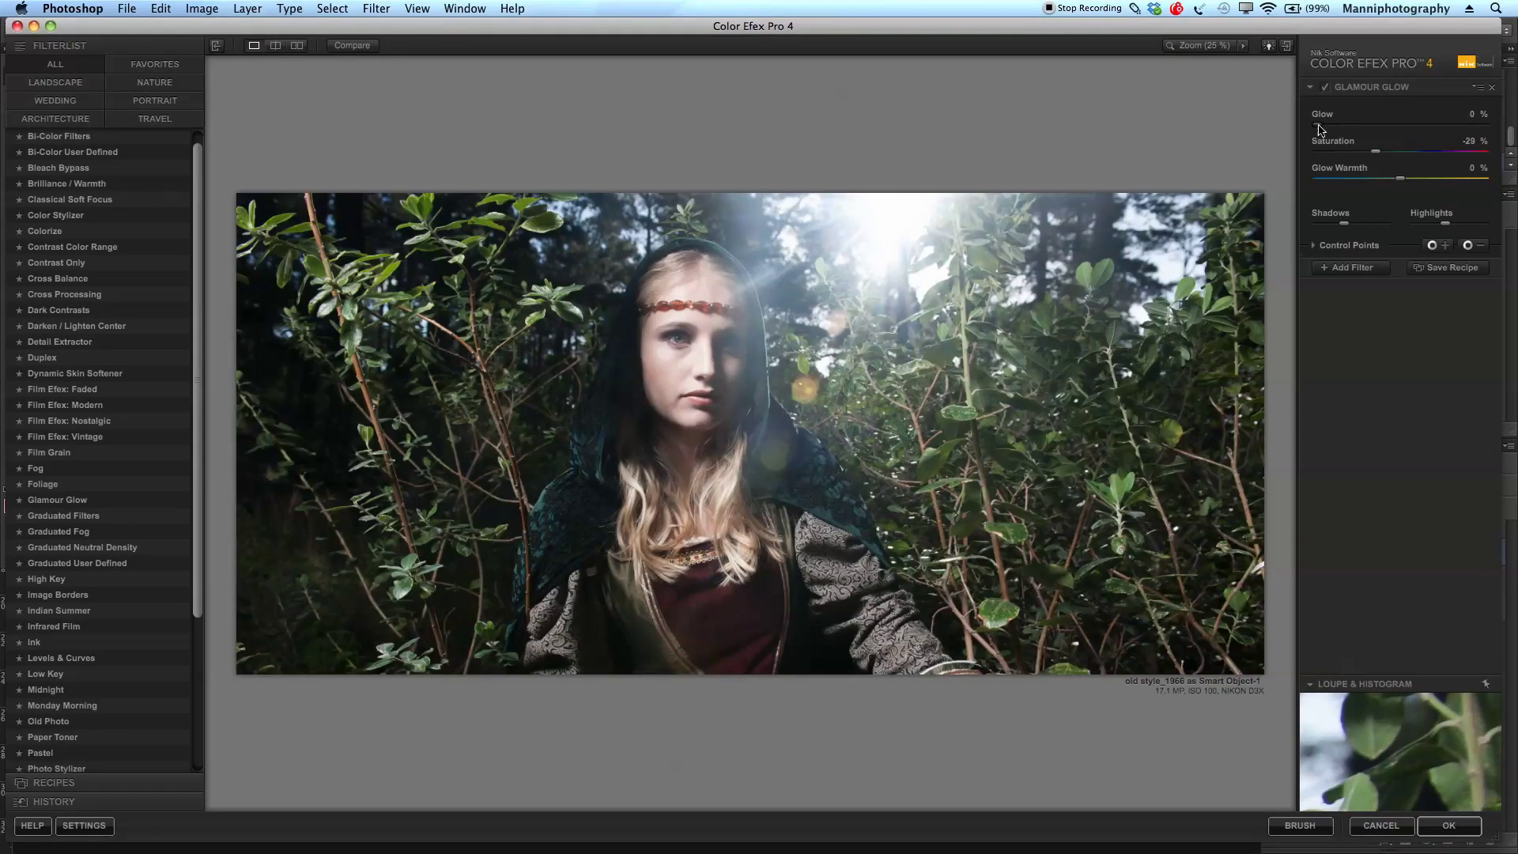
Set the Glamour Glow filter's Glow to 20%, Saturation to 0% and Glow Warmth to -25%.
left_click_drag(1319, 129, 1355, 134)
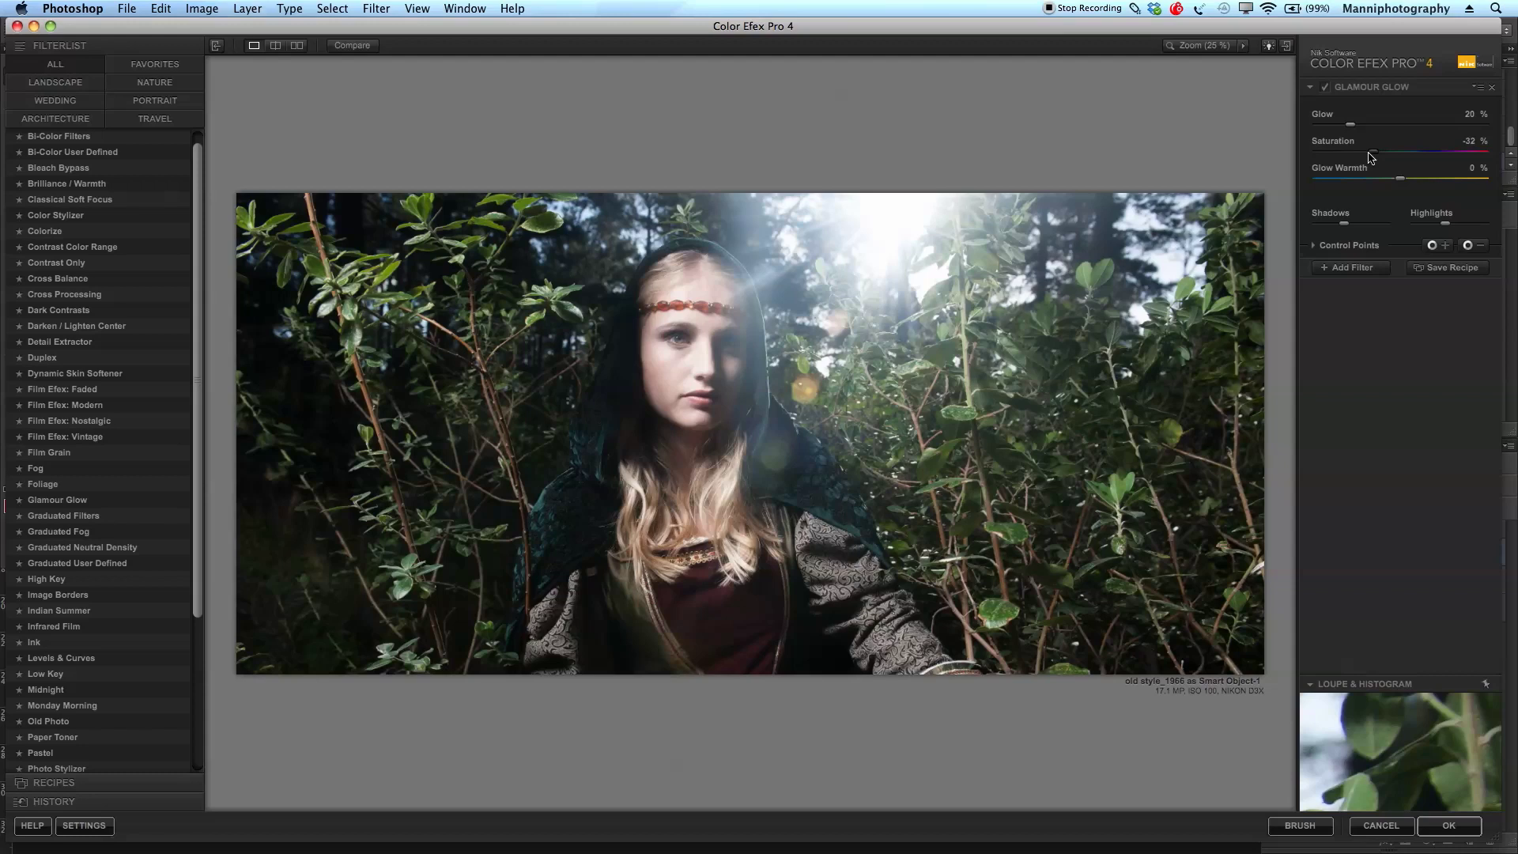
left_click_drag(1370, 157, 1400, 161)
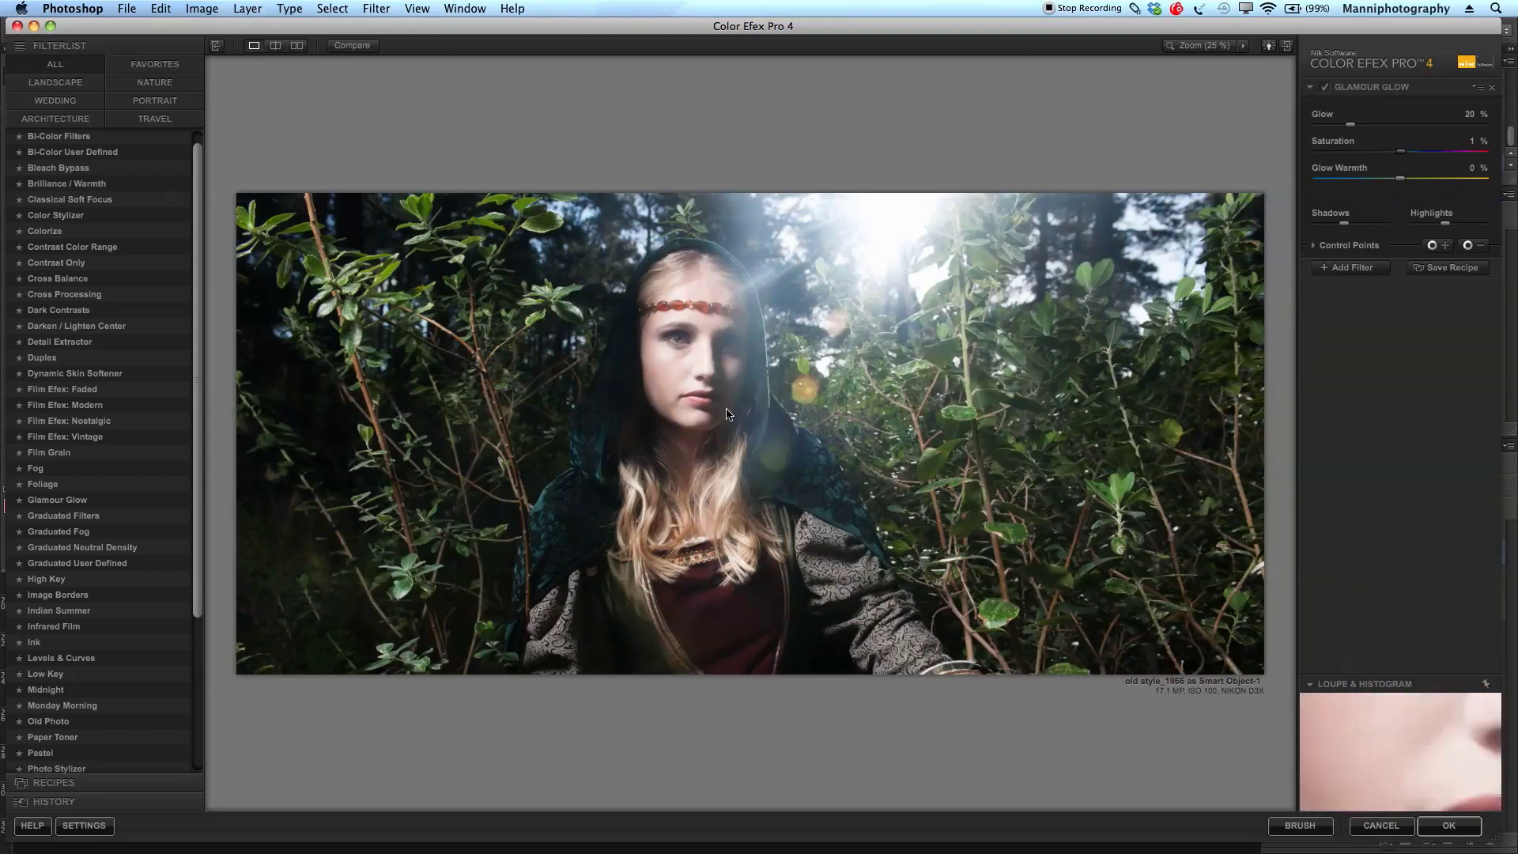
left_click(1475, 144)
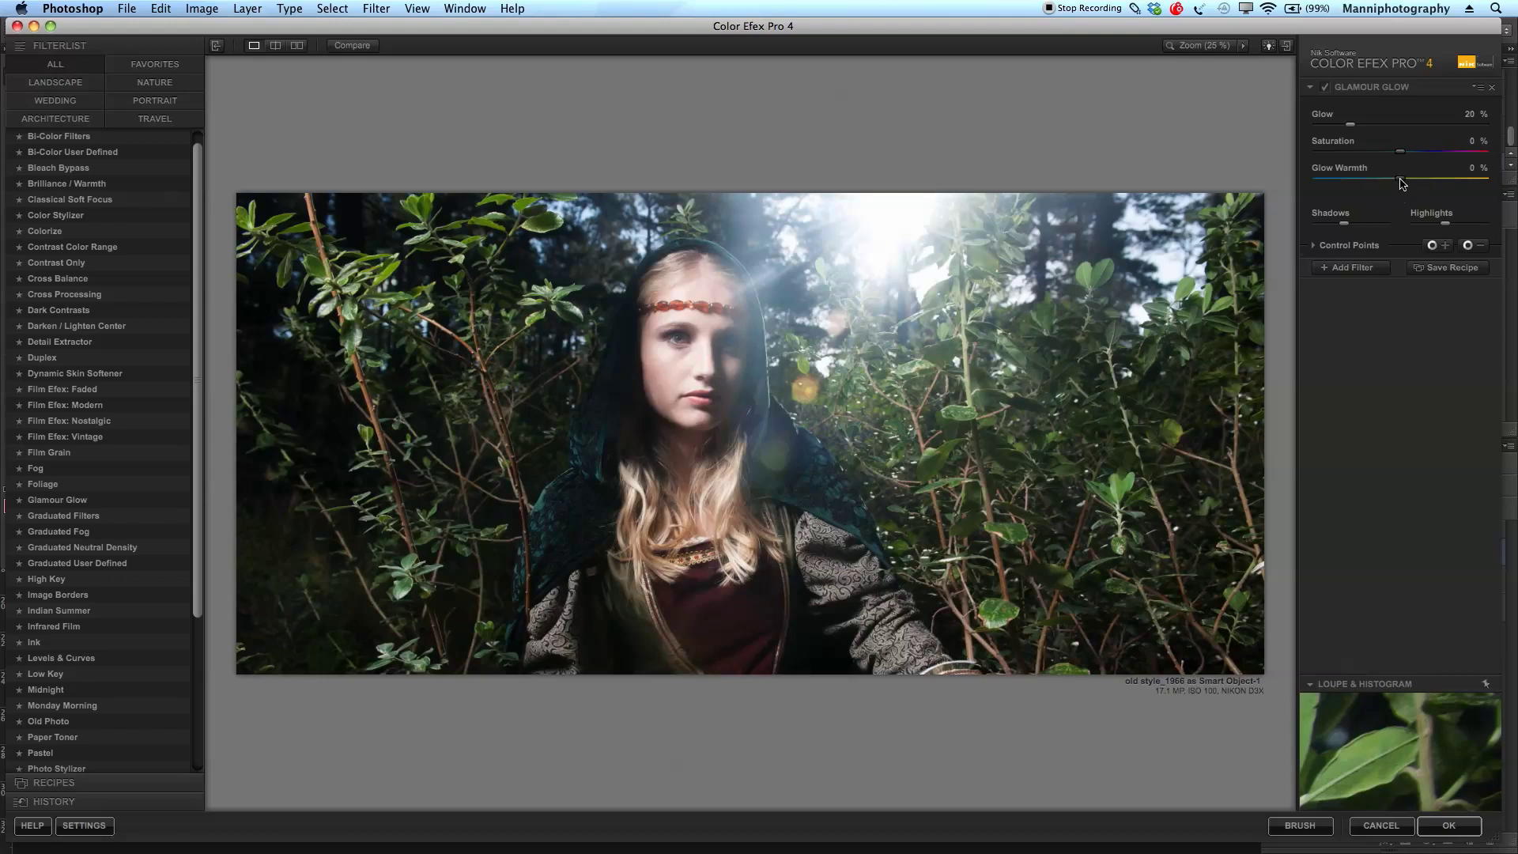
left_click_drag(1402, 184, 1369, 198)
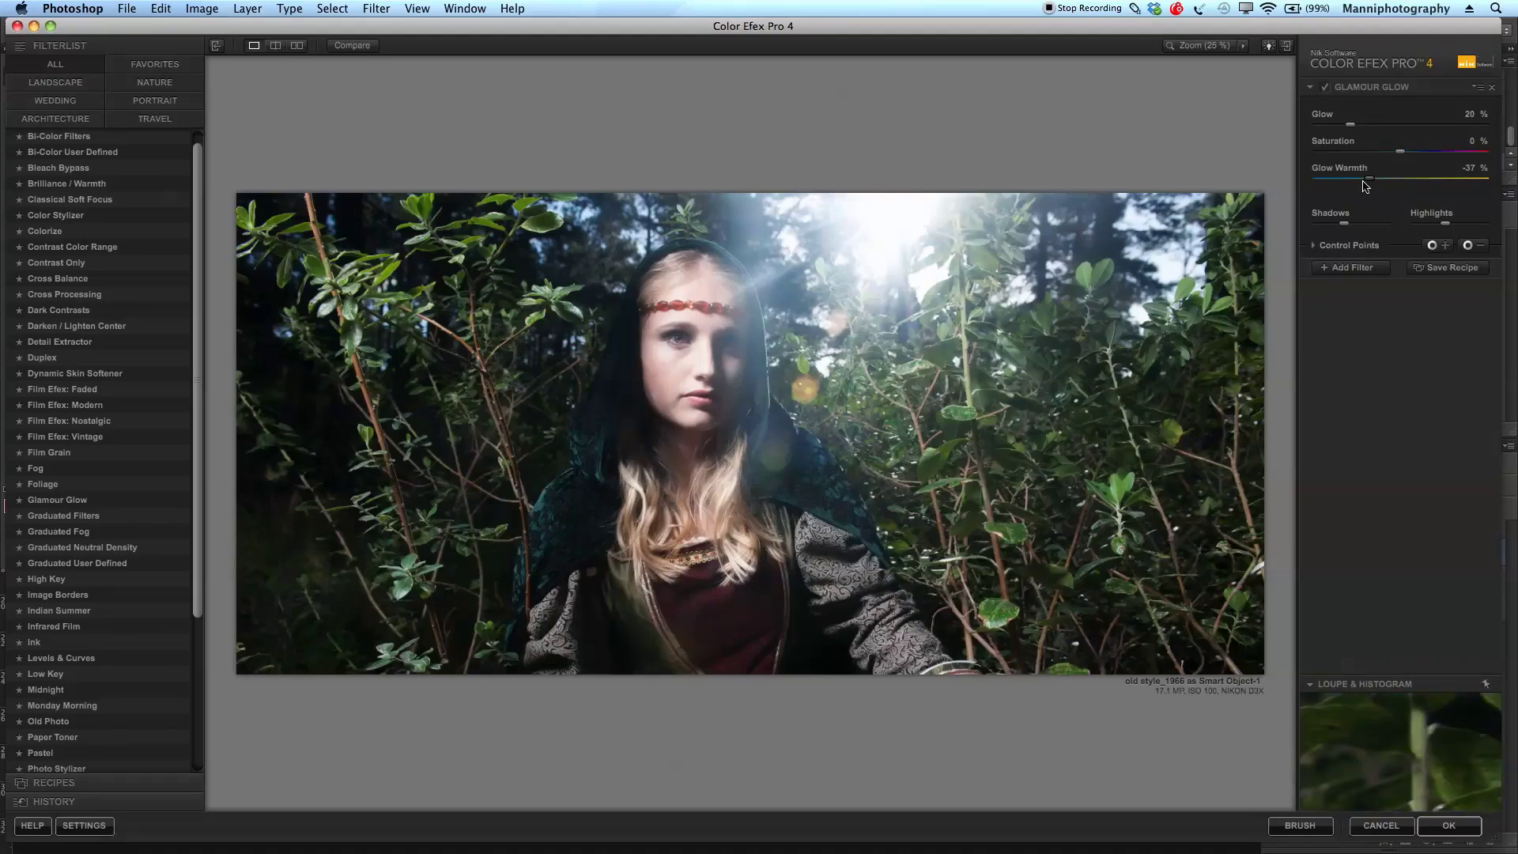
left_click_drag(1363, 185, 1376, 184)
Raise the Glamour Glow's Highlights protection slightly, lower its Shadows protection slightly, and apply the filter.
mouse_move(1446, 227)
left_click_drag(1420, 229, 1501, 230)
left_click_drag(1322, 234, 1318, 235)
left_click_drag(1421, 230, 1458, 229)
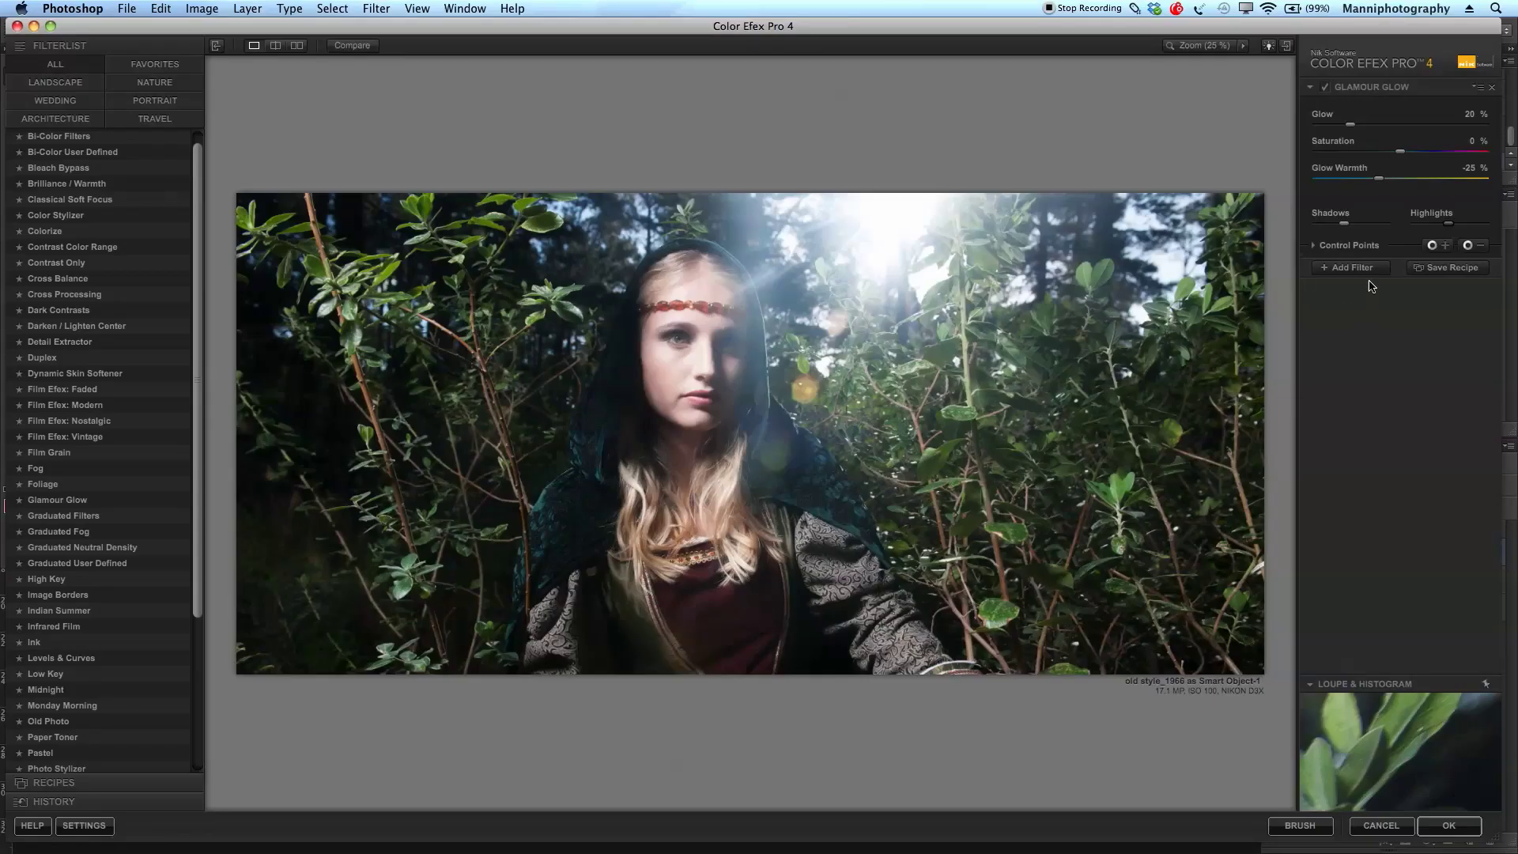
mouse_move(1347, 231)
left_mouse_down()
mouse_move(1305, 227)
mouse_move(1406, 239)
mouse_move(1312, 237)
mouse_move(1349, 239)
mouse_move(1335, 248)
left_mouse_up()
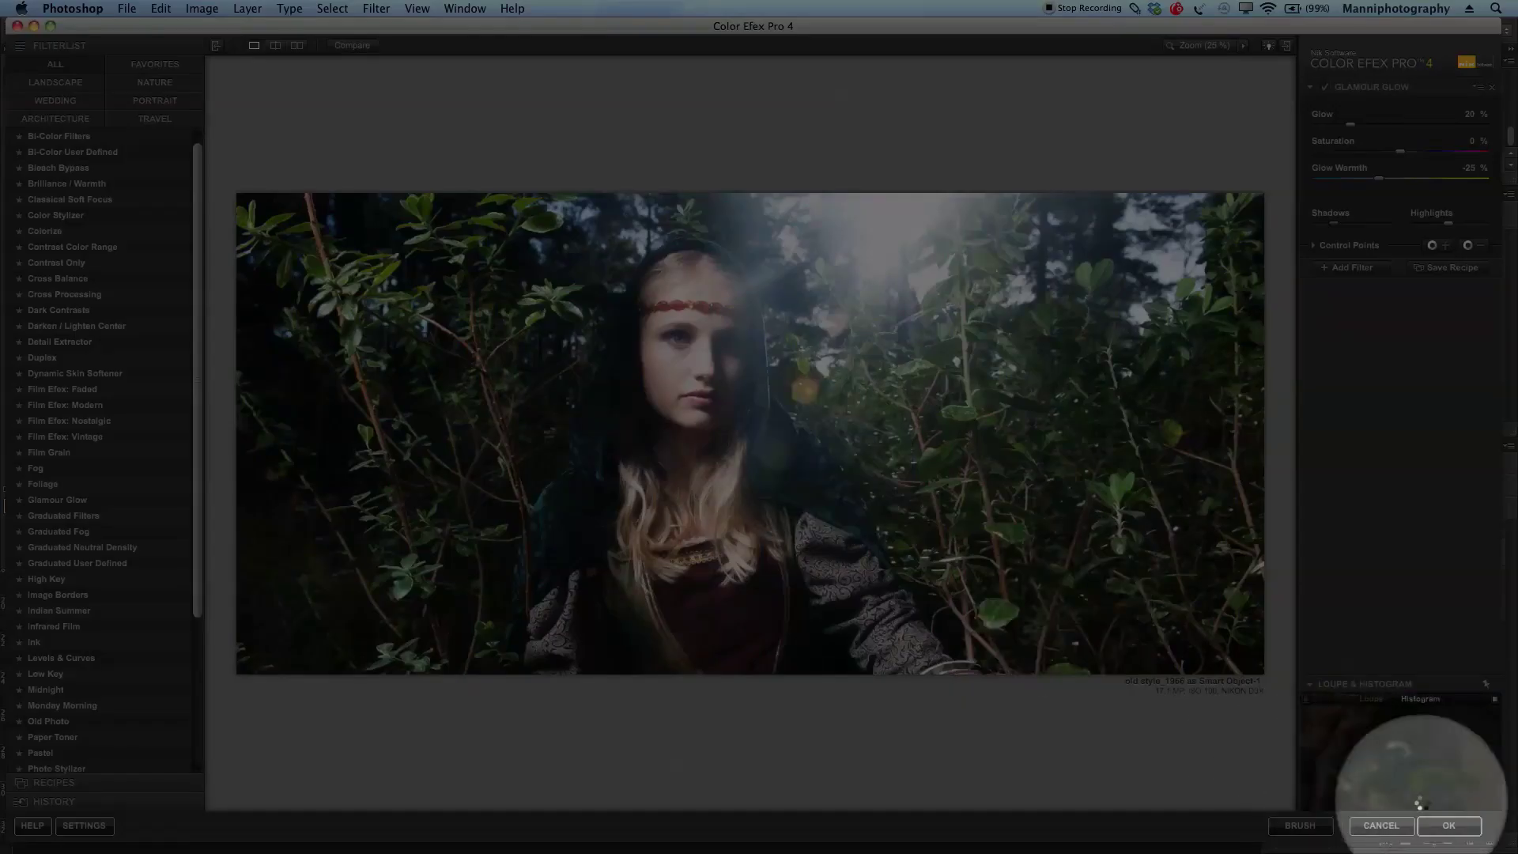
left_click(1448, 825)
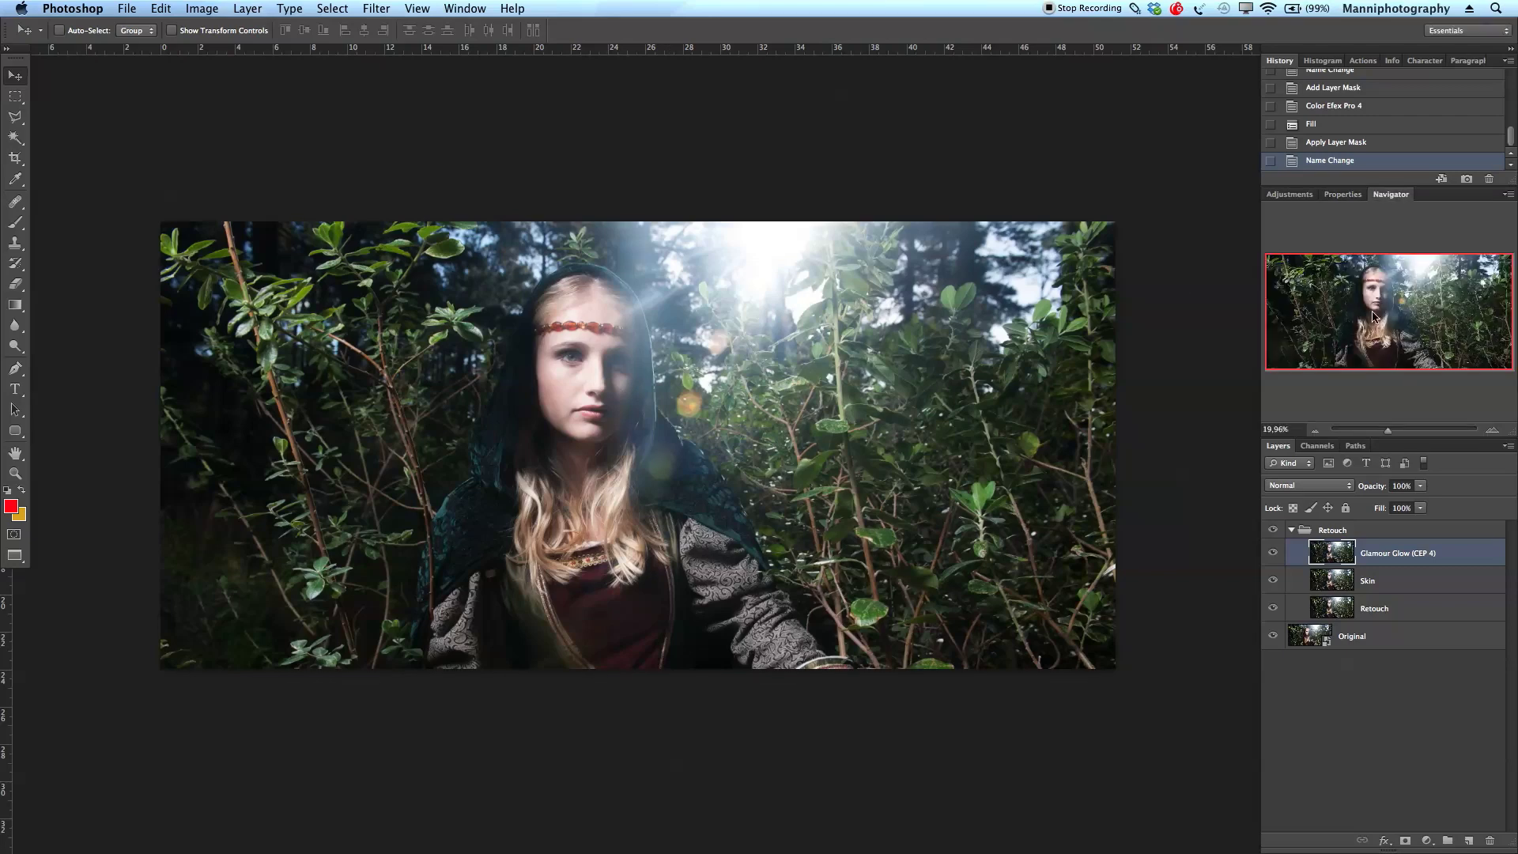
Examine the woman's face at 100% with the Glamour Glow layer repeatedly hidden and shown.
key("super+1")
left_click_drag(1390, 324, 1379, 305)
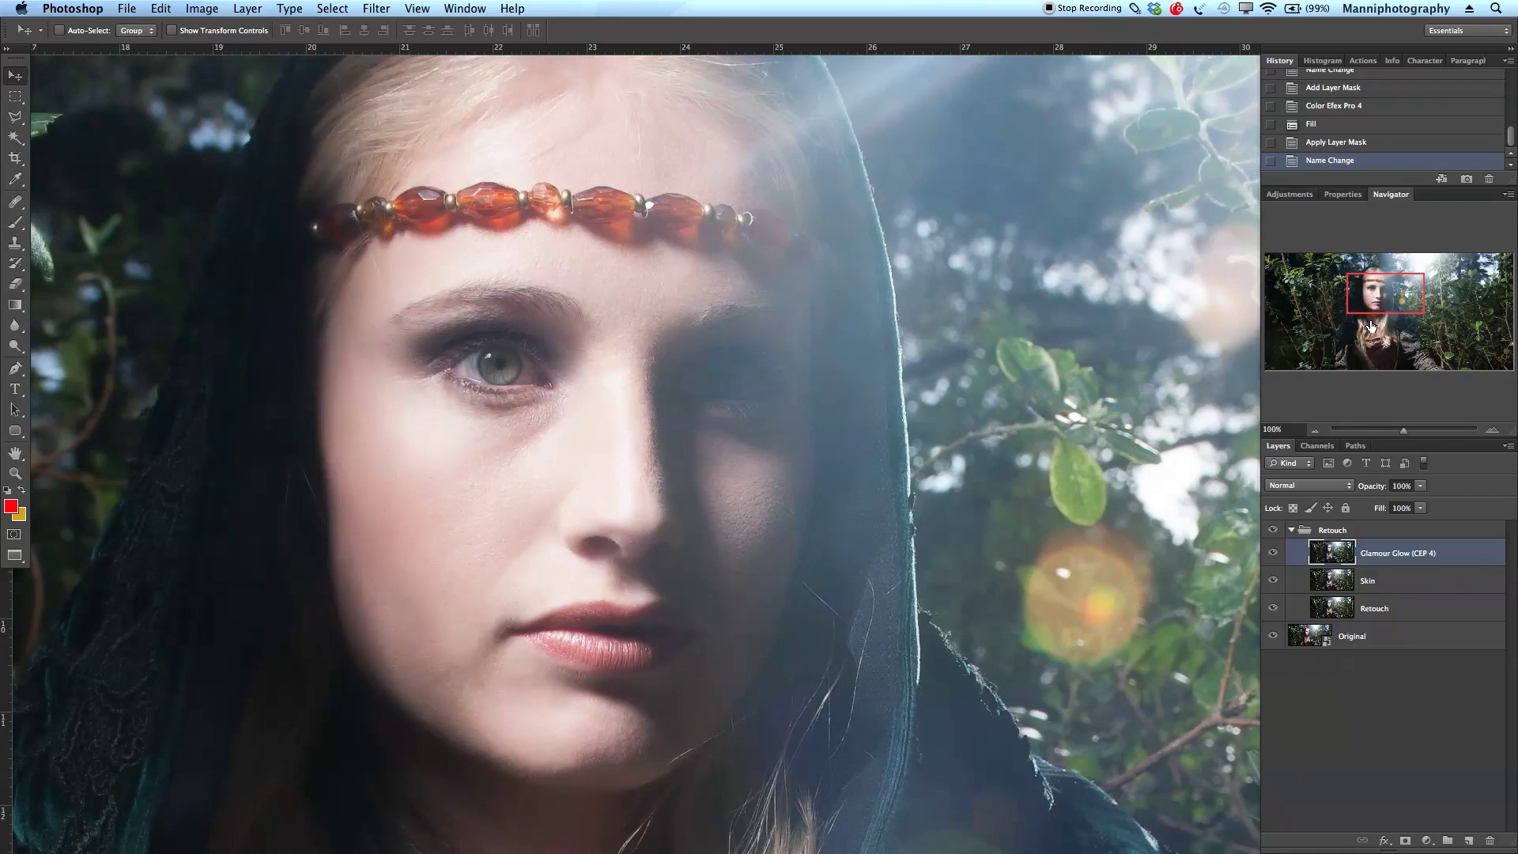
left_click(1273, 554)
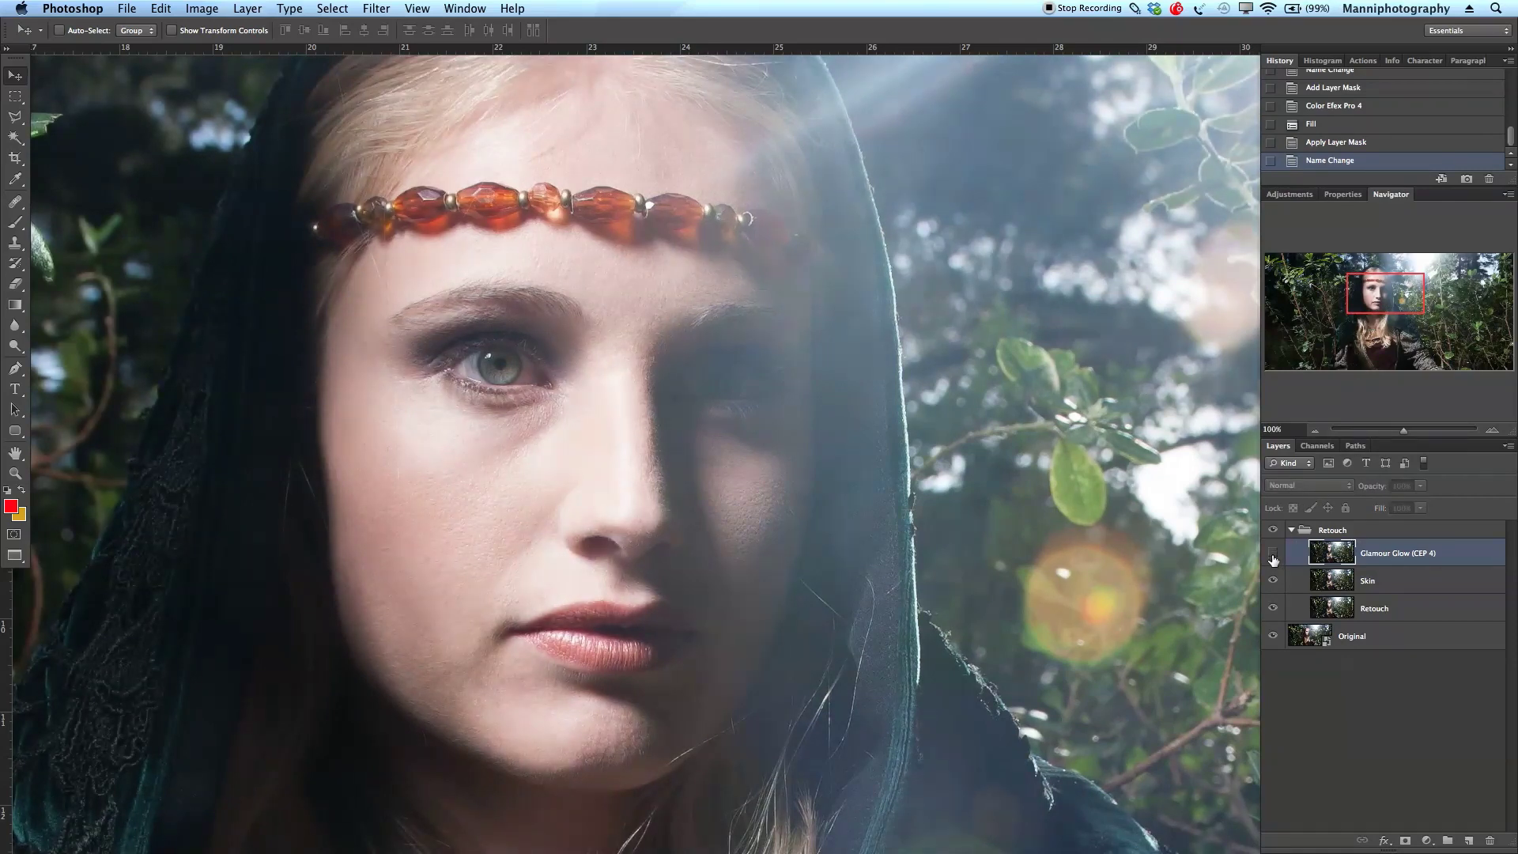
left_click(1274, 553)
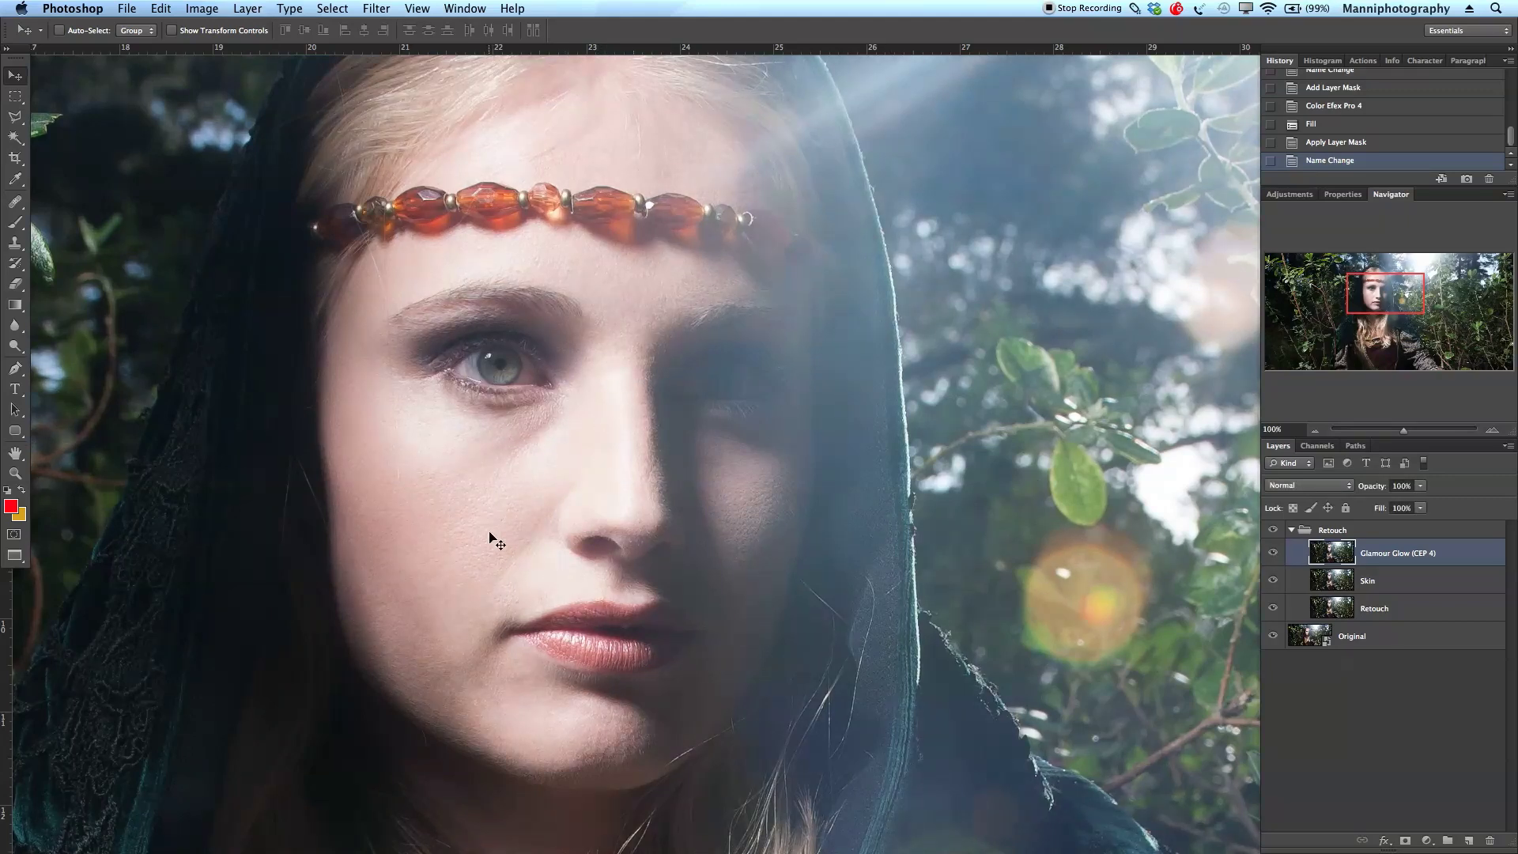
left_click(1274, 556)
left_click(1274, 560)
left_click(1274, 557)
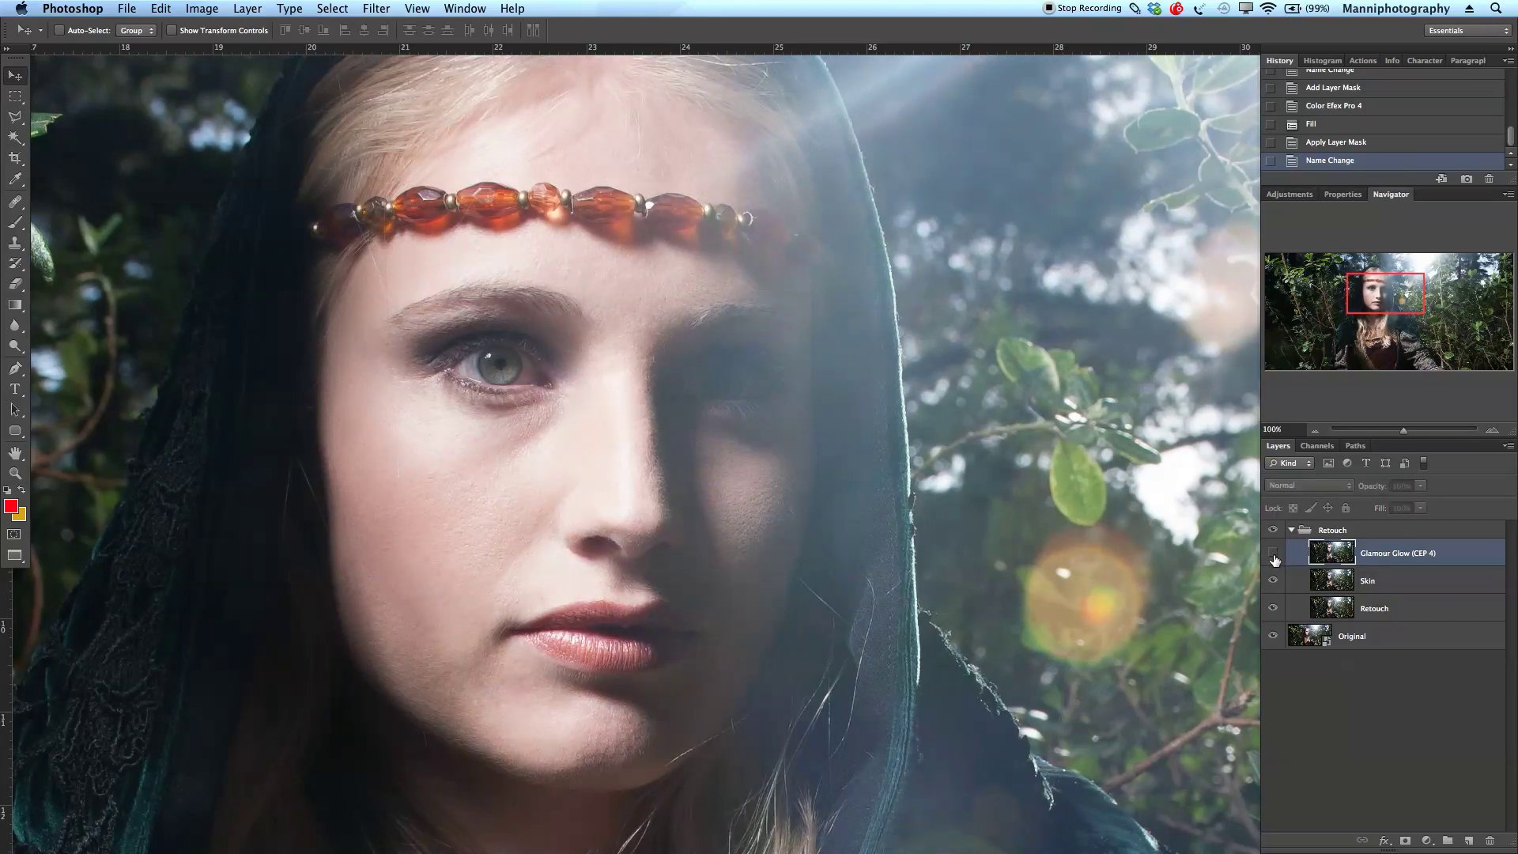
left_click(1274, 558)
left_click(1274, 558)
left_click(1274, 558)
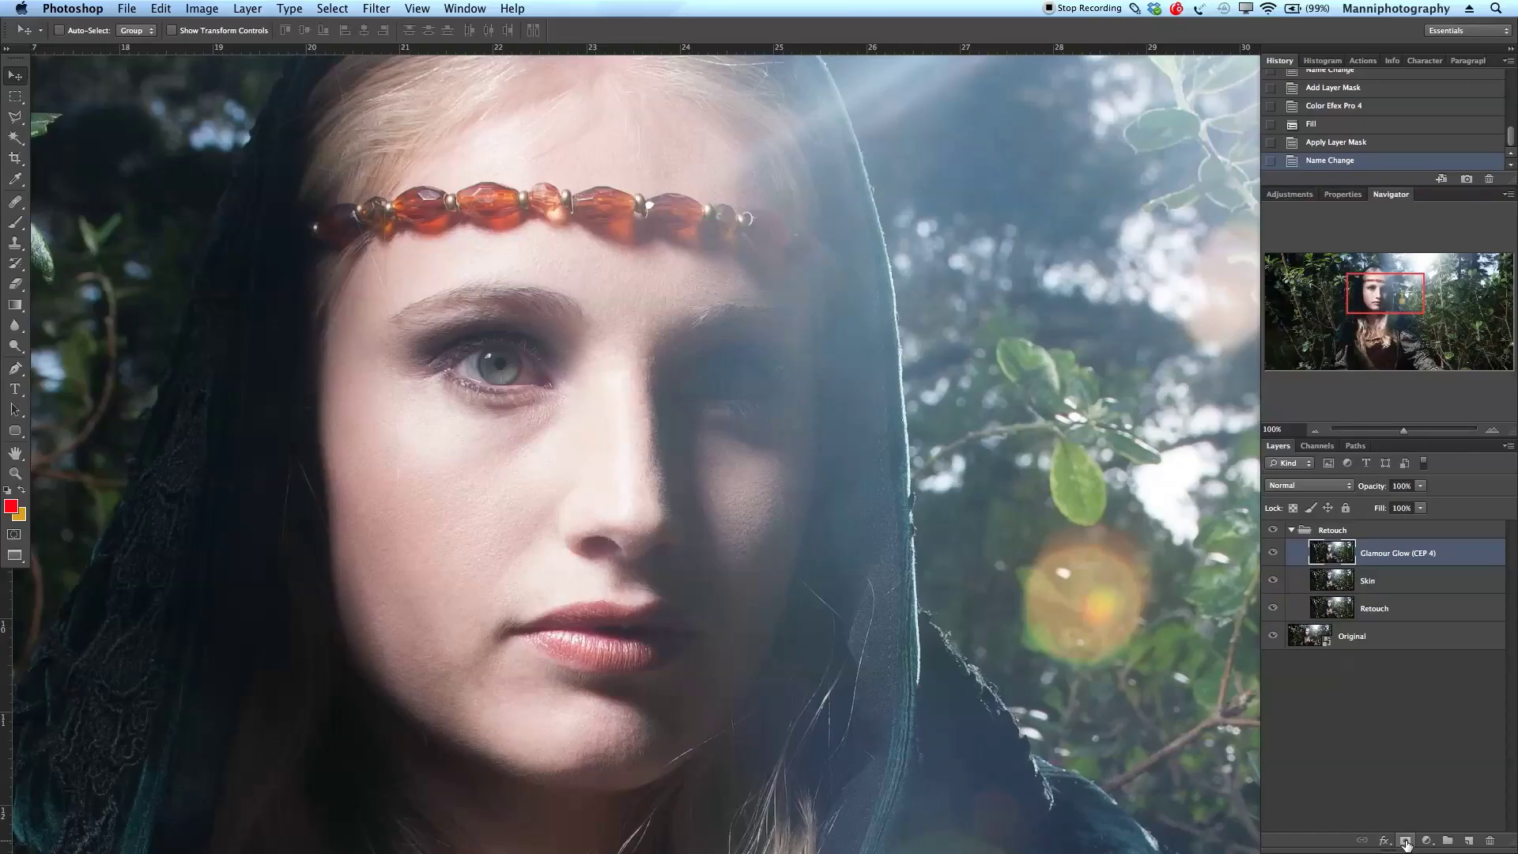
Add a black layer mask to the Glamour Glow layer and prepare a 70 px Brush with white as foreground color.
left_click(1406, 843, "alt")
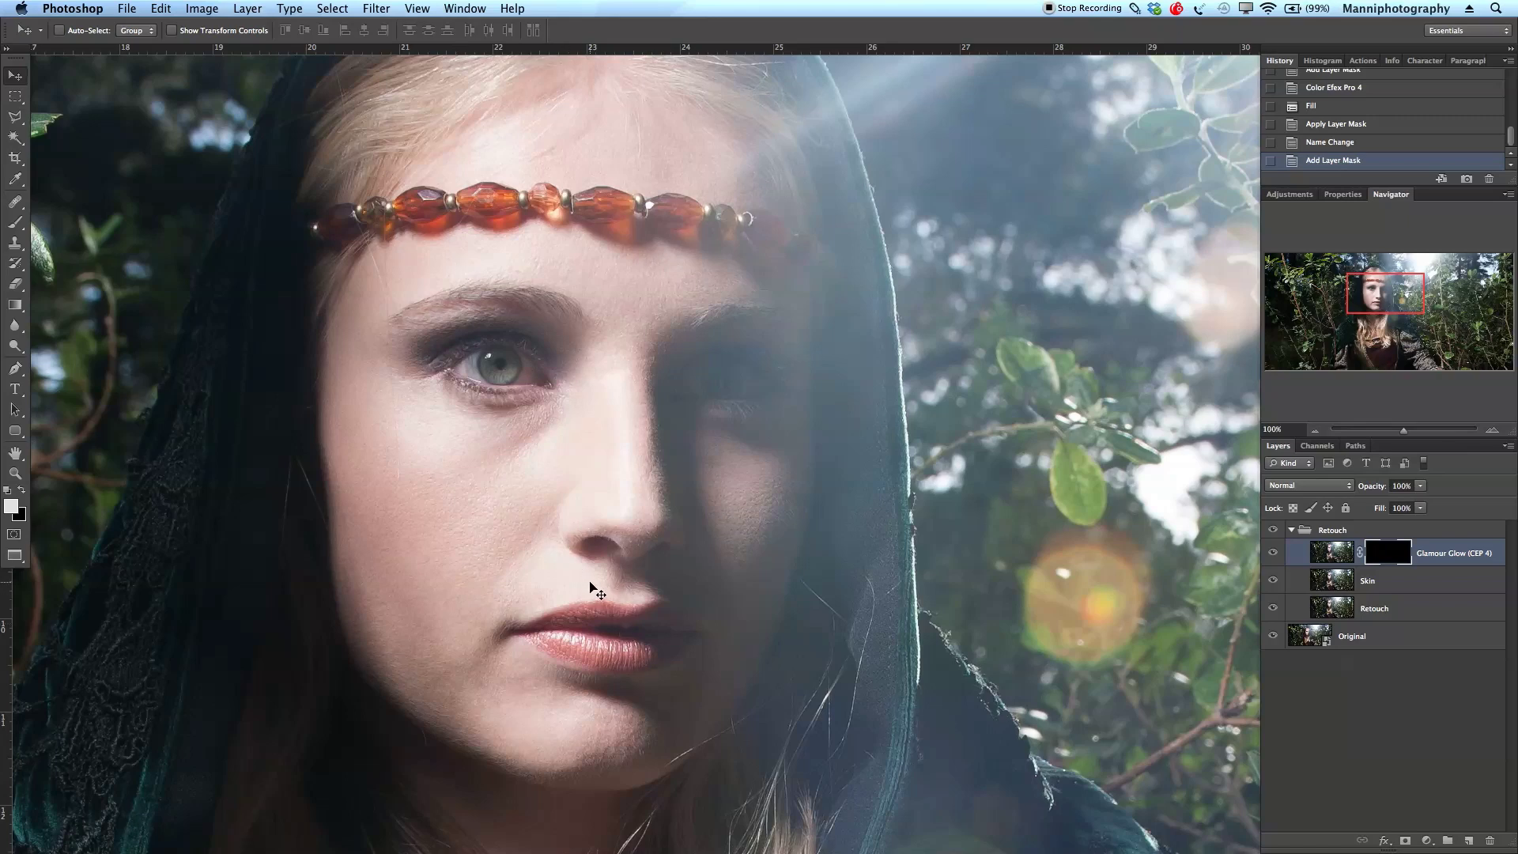
scroll(592, 587, "down", 5)
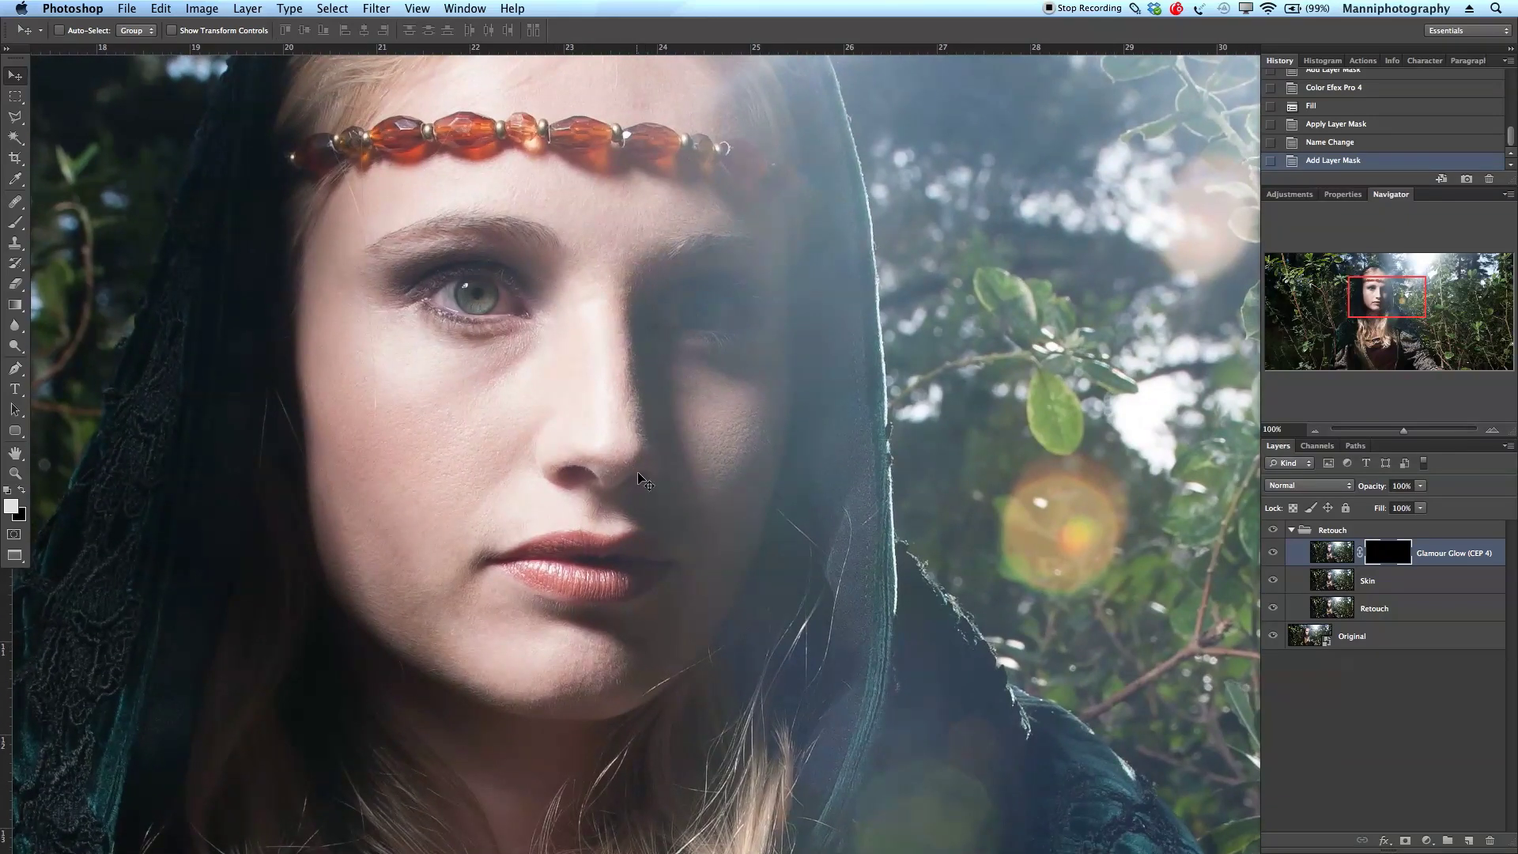
key("b")
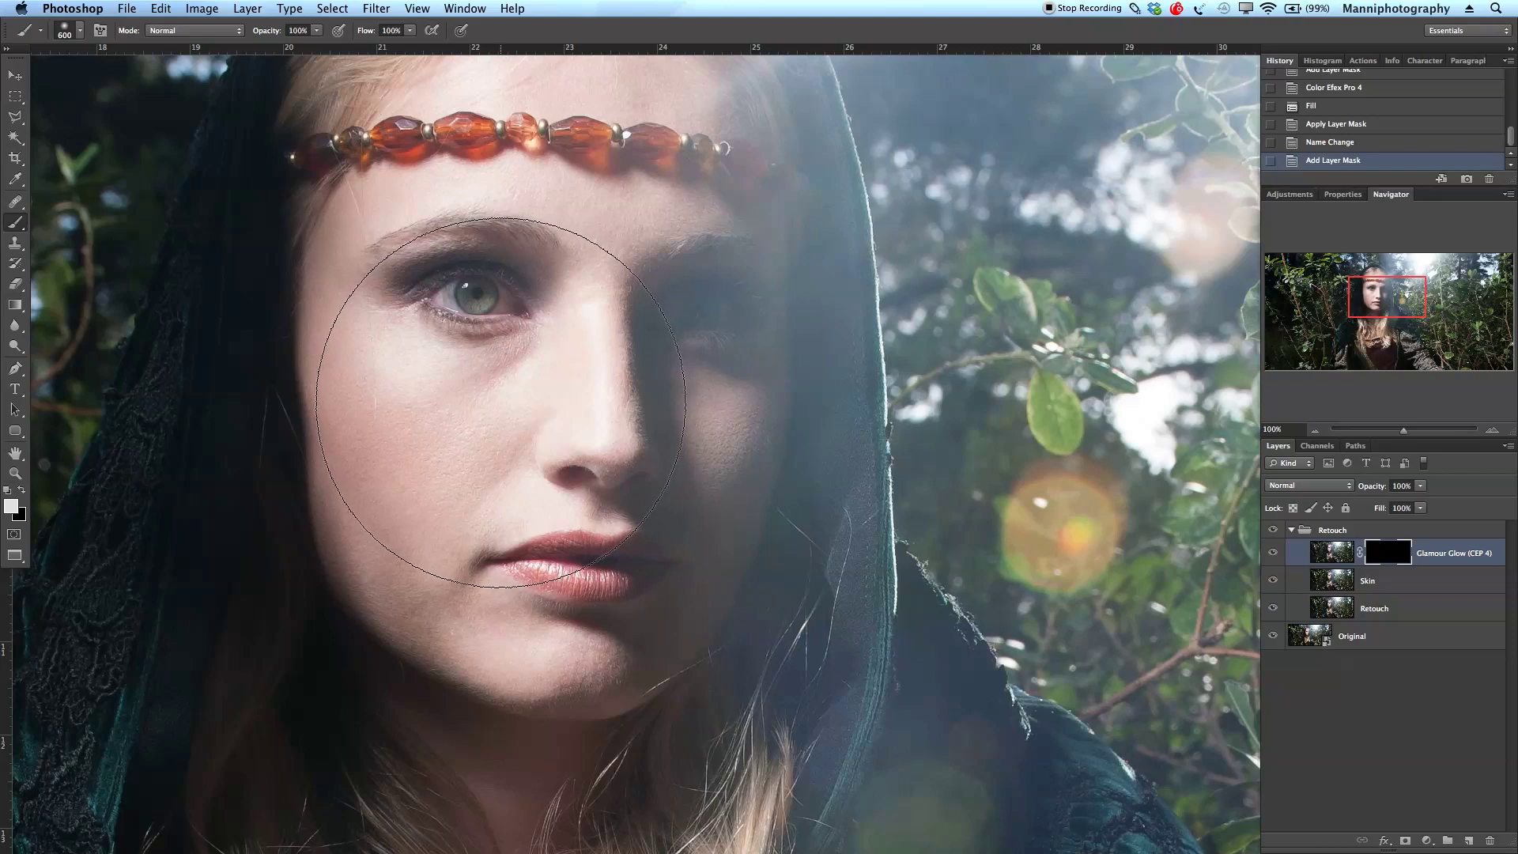
key("bracketleft")
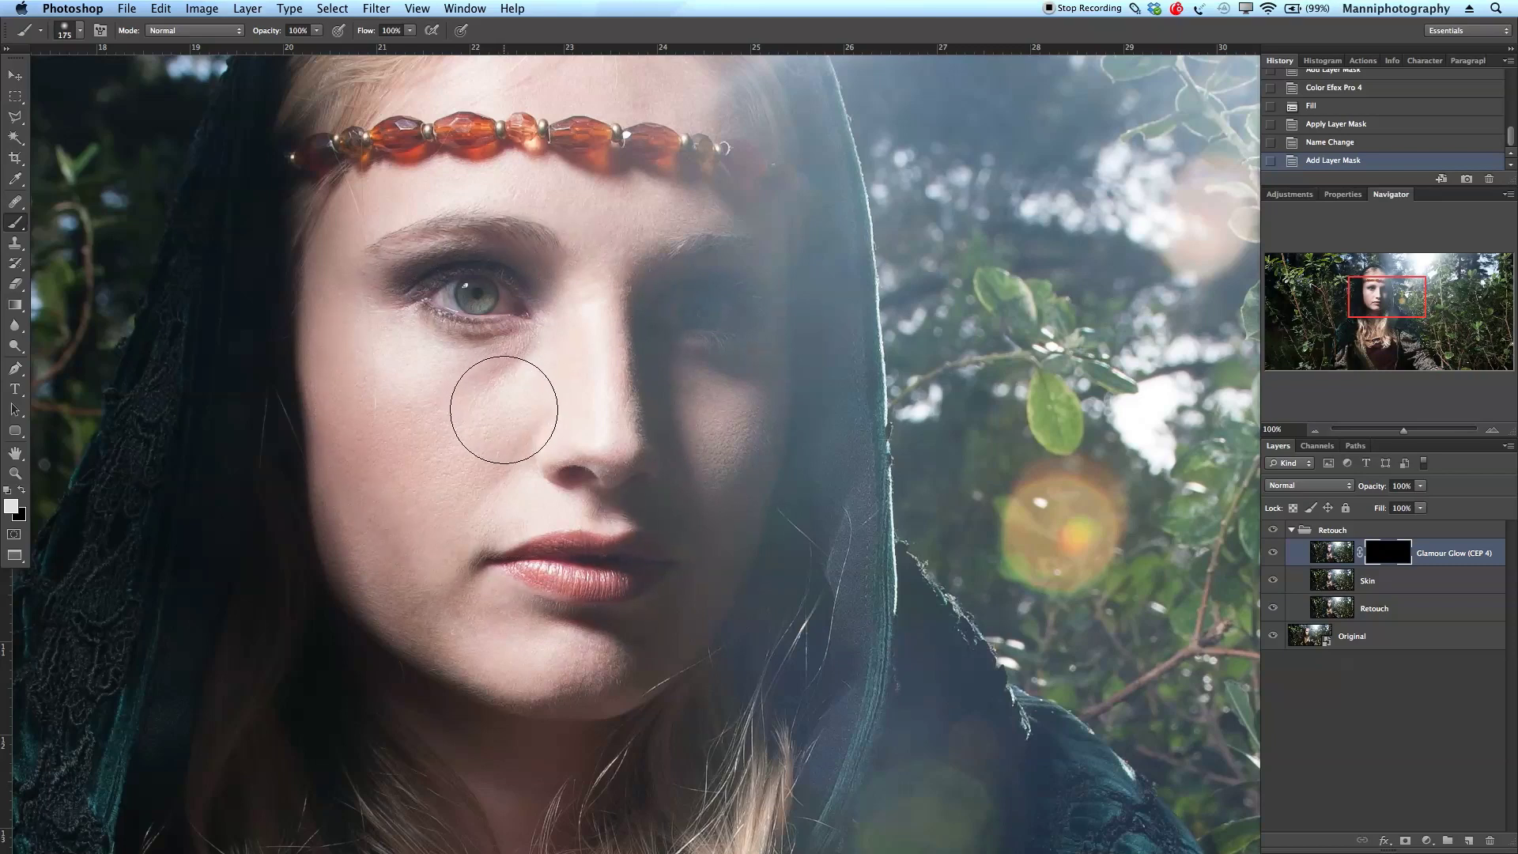
mouse_move(474, 416)
left_mouse_down()
mouse_move(501, 491)
mouse_move(500, 402)
mouse_move(474, 391)
left_mouse_up()
key("bracketleft")
key("bracketleft")
key("bracketleft")
key("bracketleft")
key("bracketleft")
key("bracketleft")
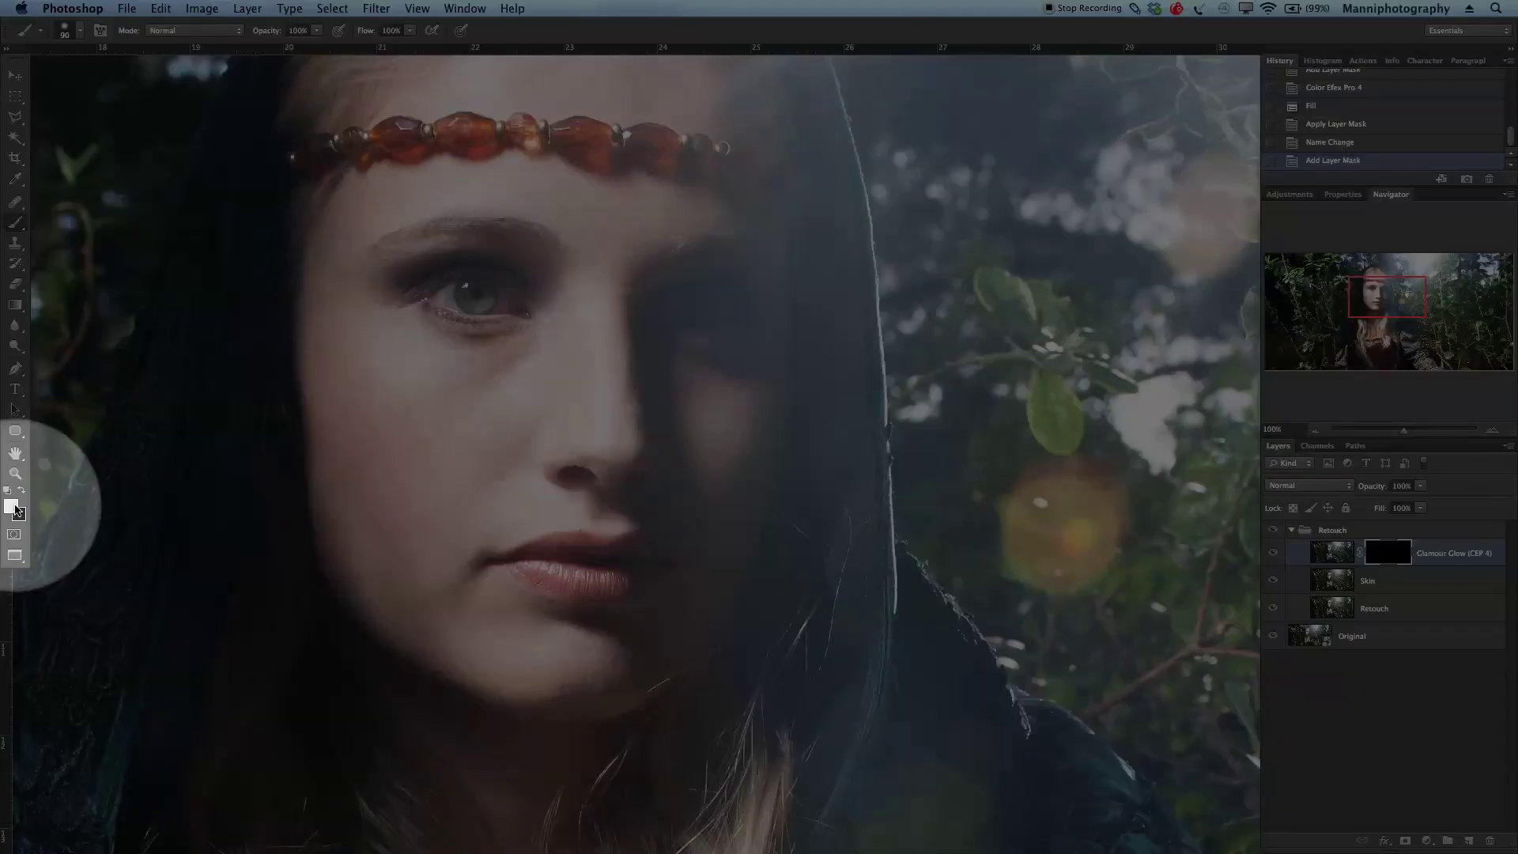
scroll(356, 316, "up", 3)
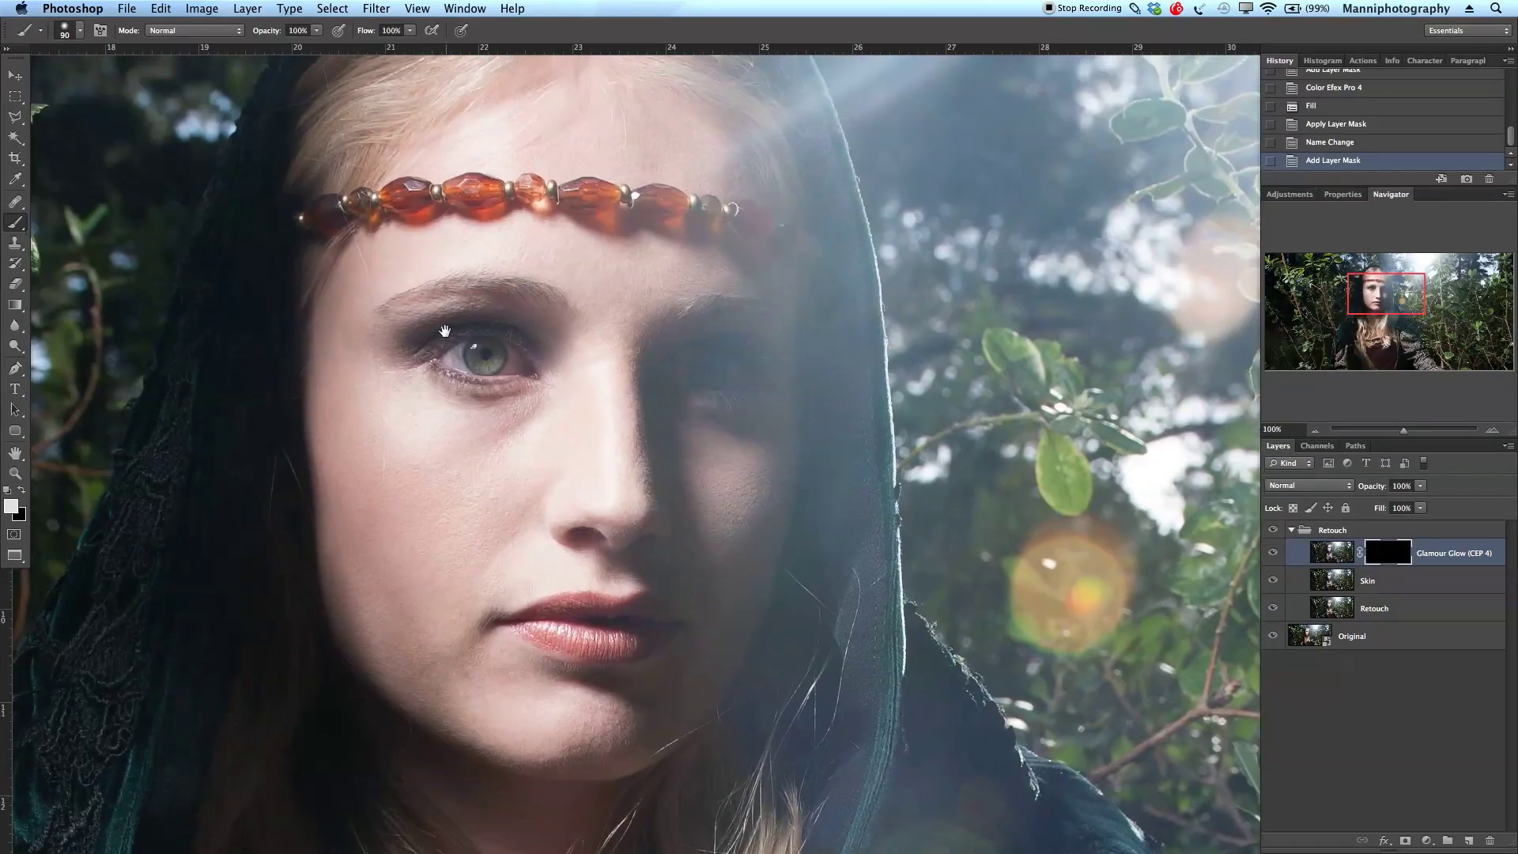
key("bracketleft")
key("bracketleft")
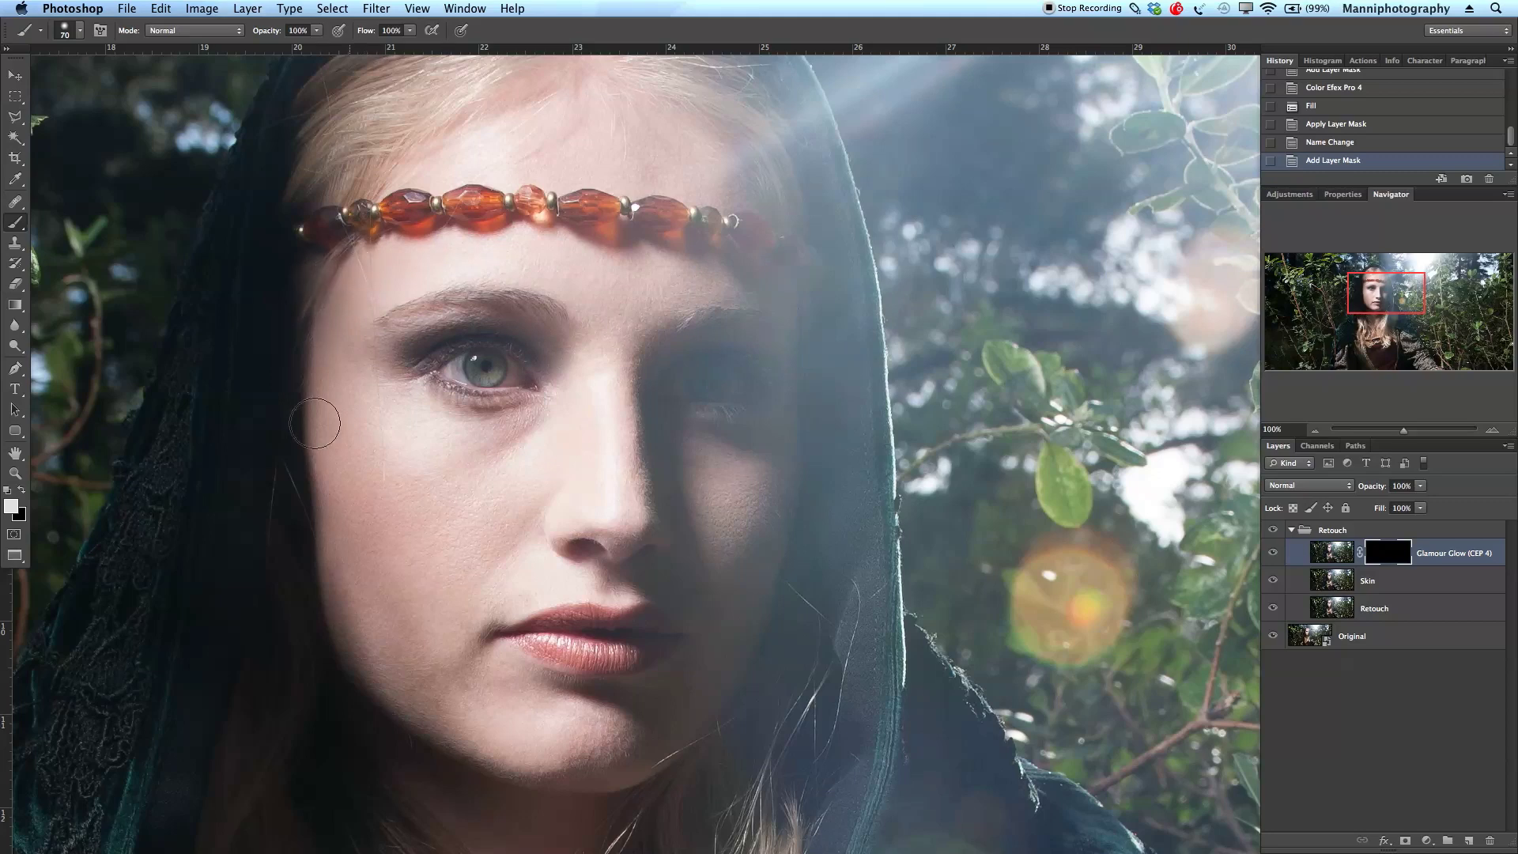
Paint white on the Glamour Glow mask over the cheeks, chin and area below the eye, varying the brush between 60 and 90 px.
left_click_drag(304, 369, 332, 372)
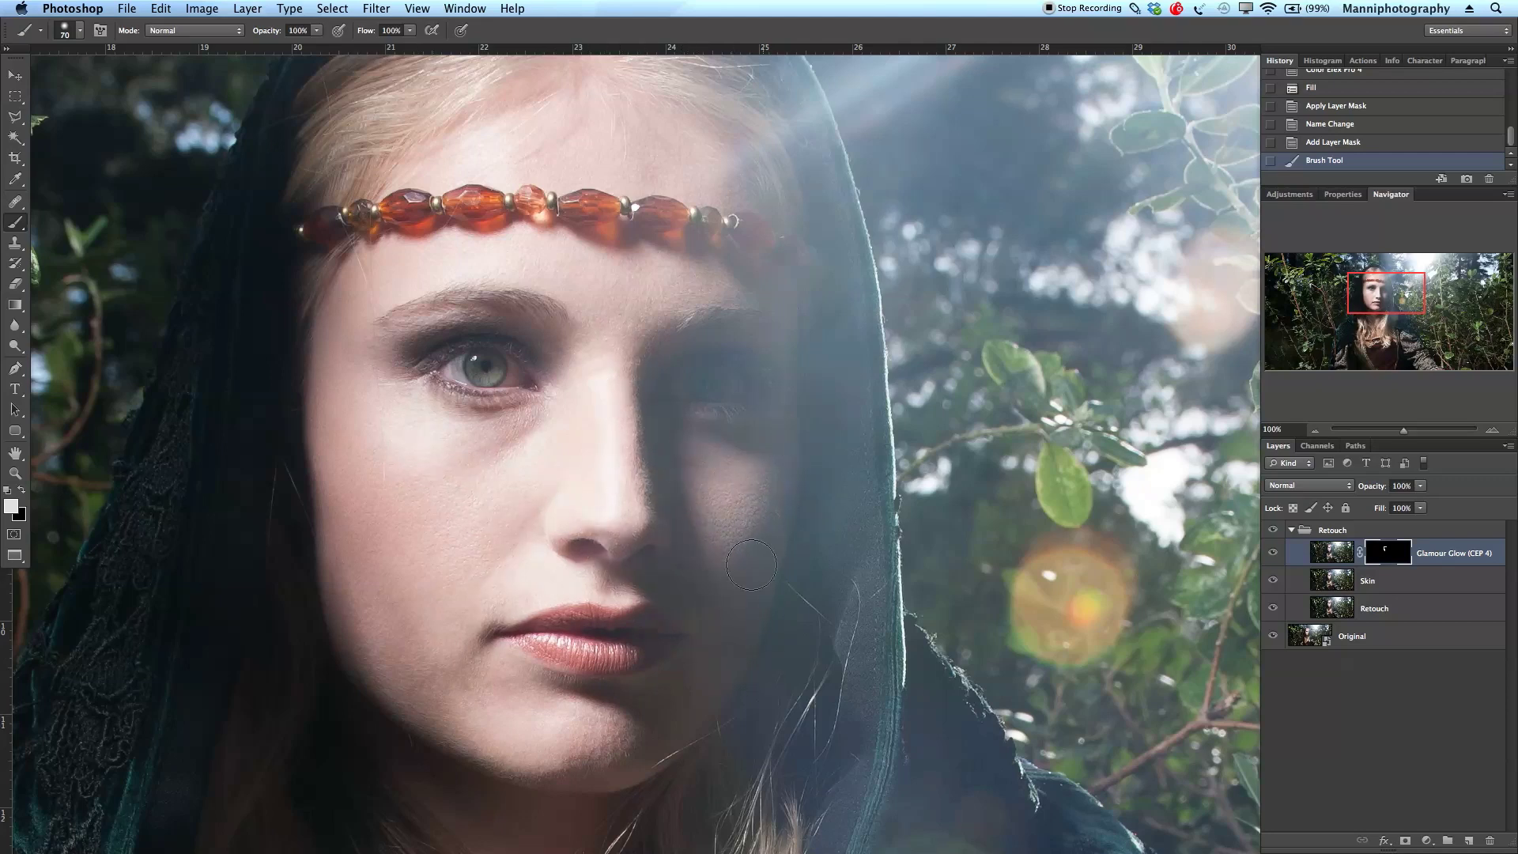
left_click_drag(510, 733, 589, 729)
key("bracketright")
key("bracketright")
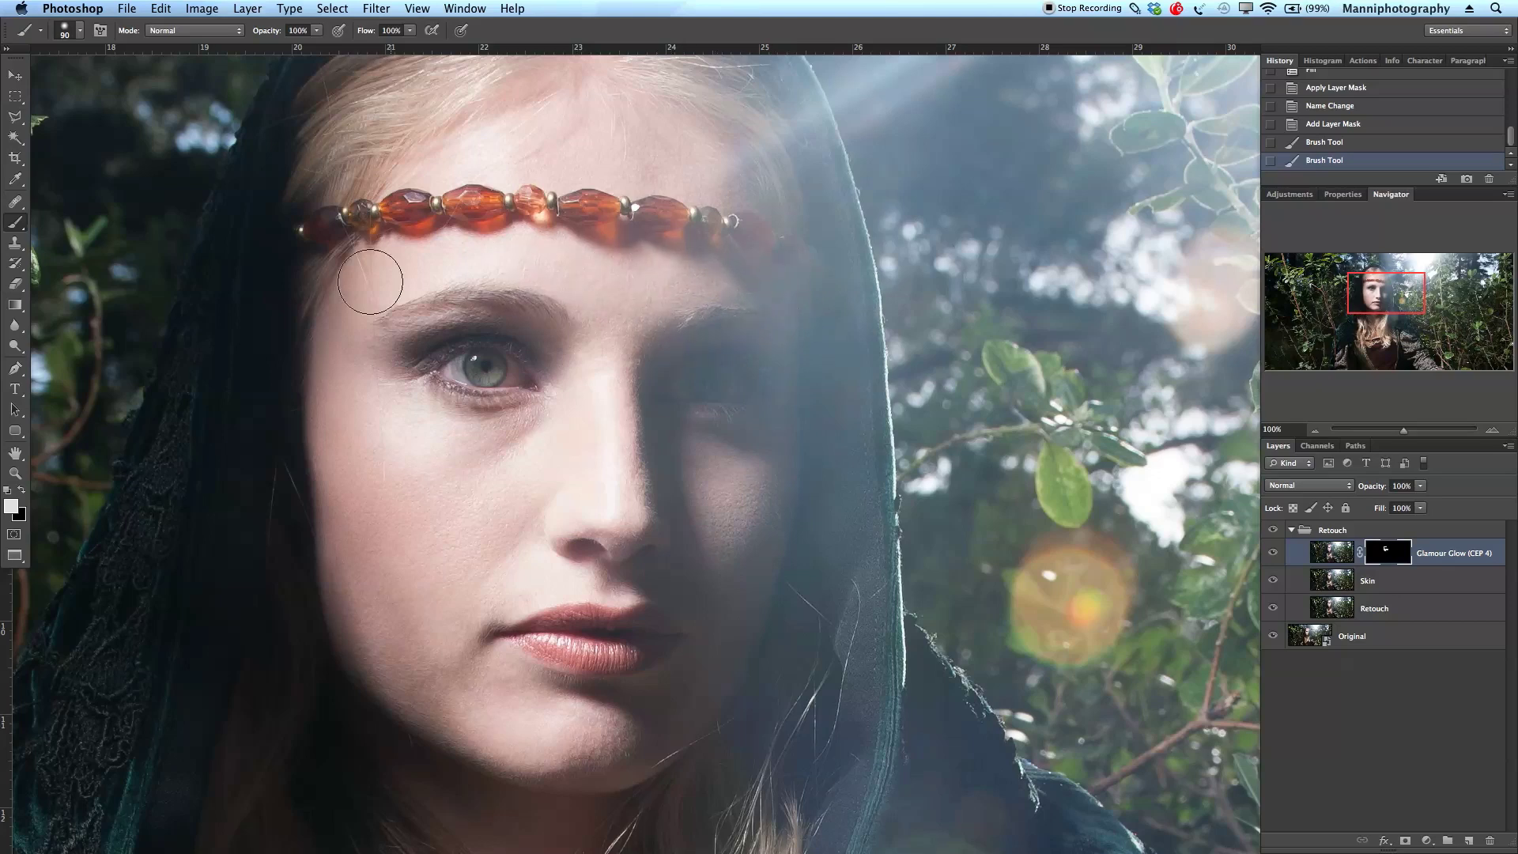
key("bracketleft")
key("bracketleft")
key("bracketleft")
left_click_drag(568, 411, 571, 427)
left_click_drag(455, 421, 426, 413)
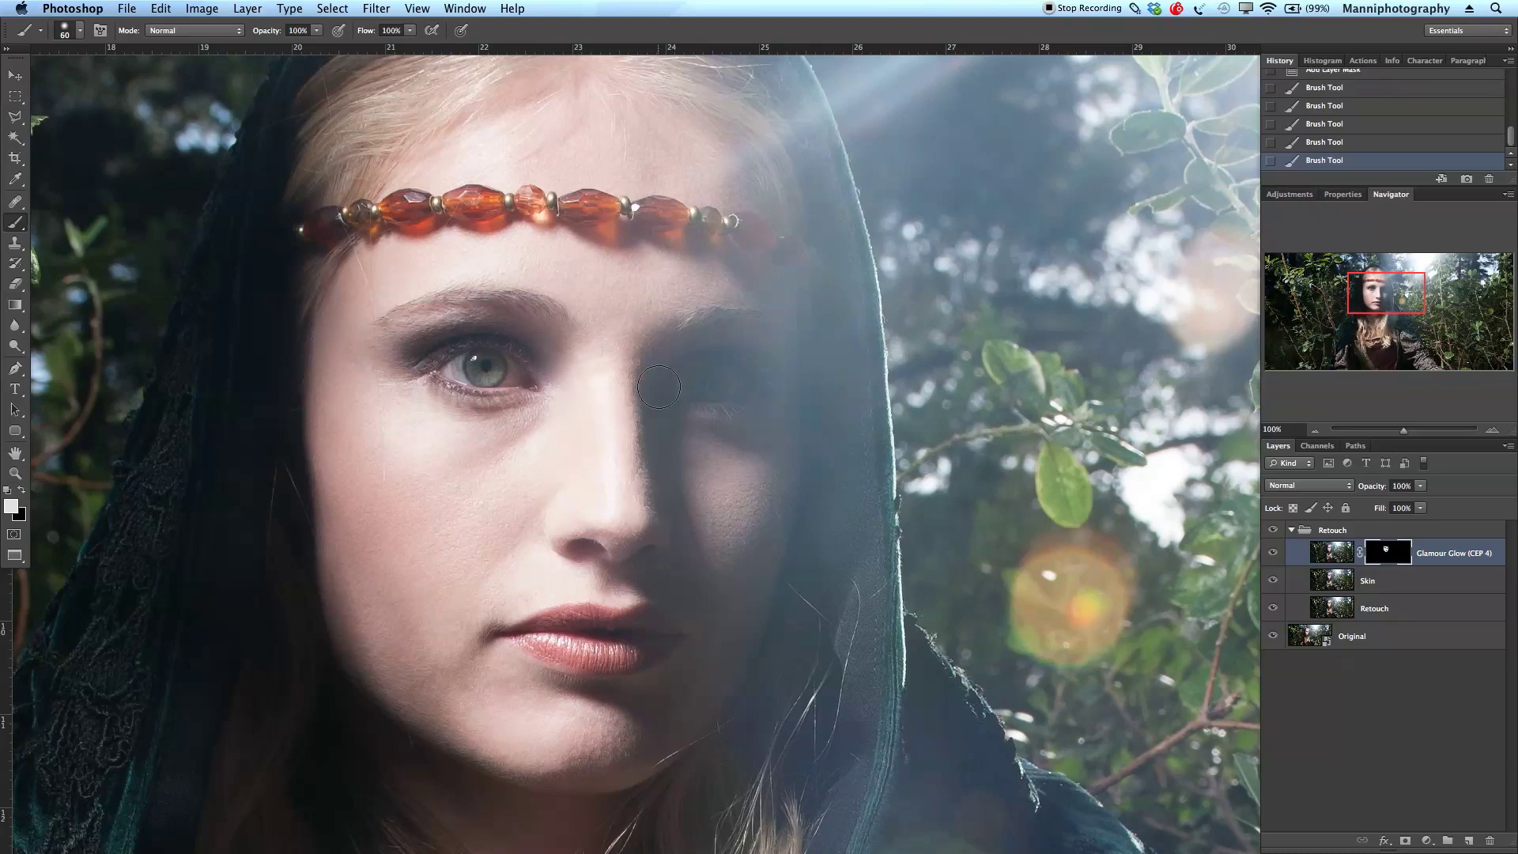
Extend the white mask painting over the forehead and down to the jaw and neck, enlarging the brush to 100 px.
left_click_drag(607, 236, 617, 407)
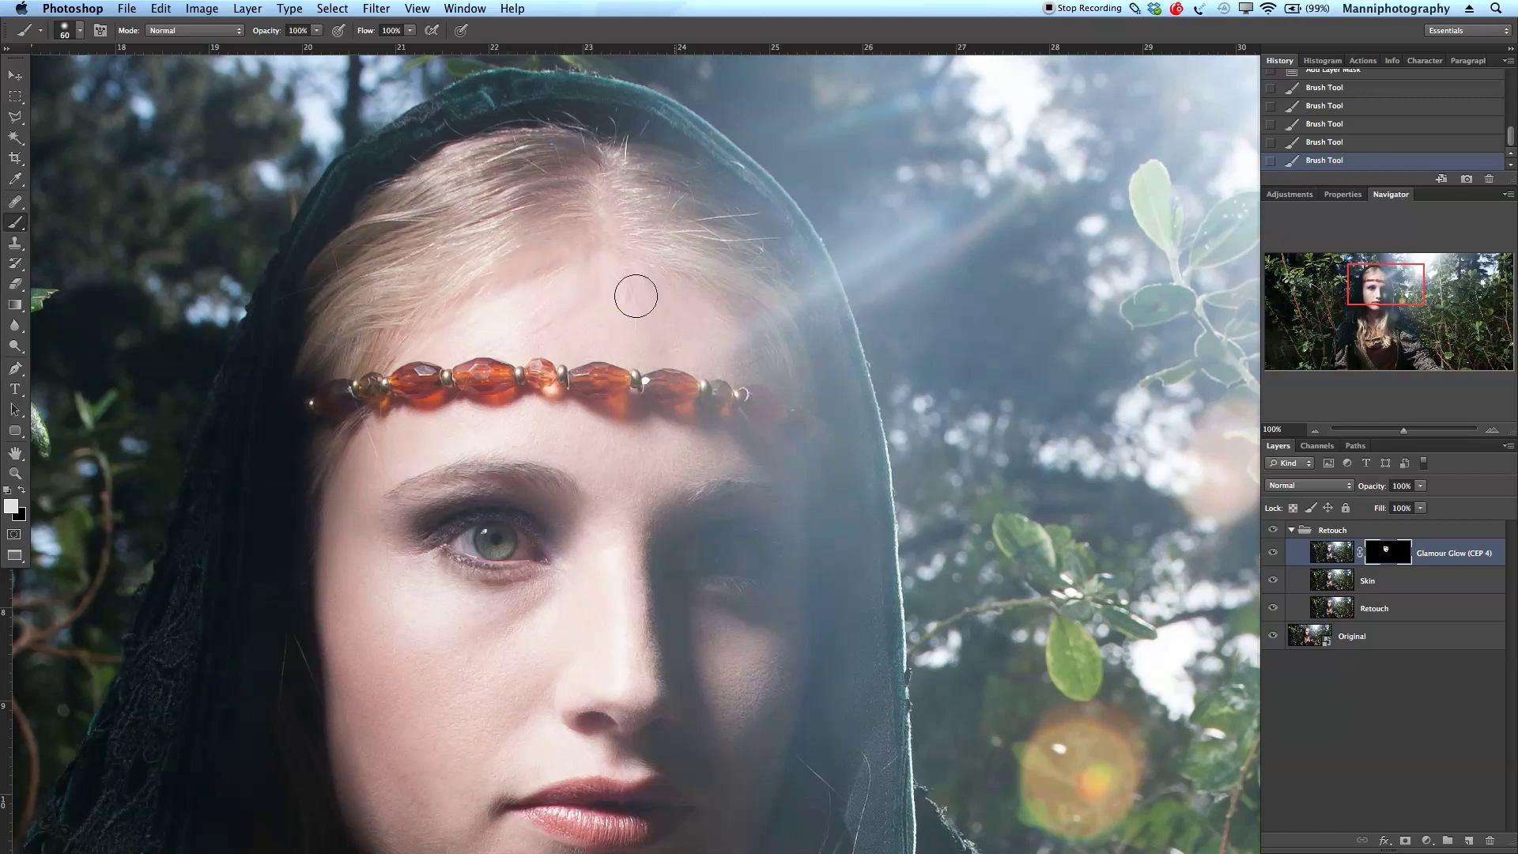
left_click_drag(780, 347, 813, 366)
key("bracketright")
key("bracketright")
key("bracketright")
key("bracketright")
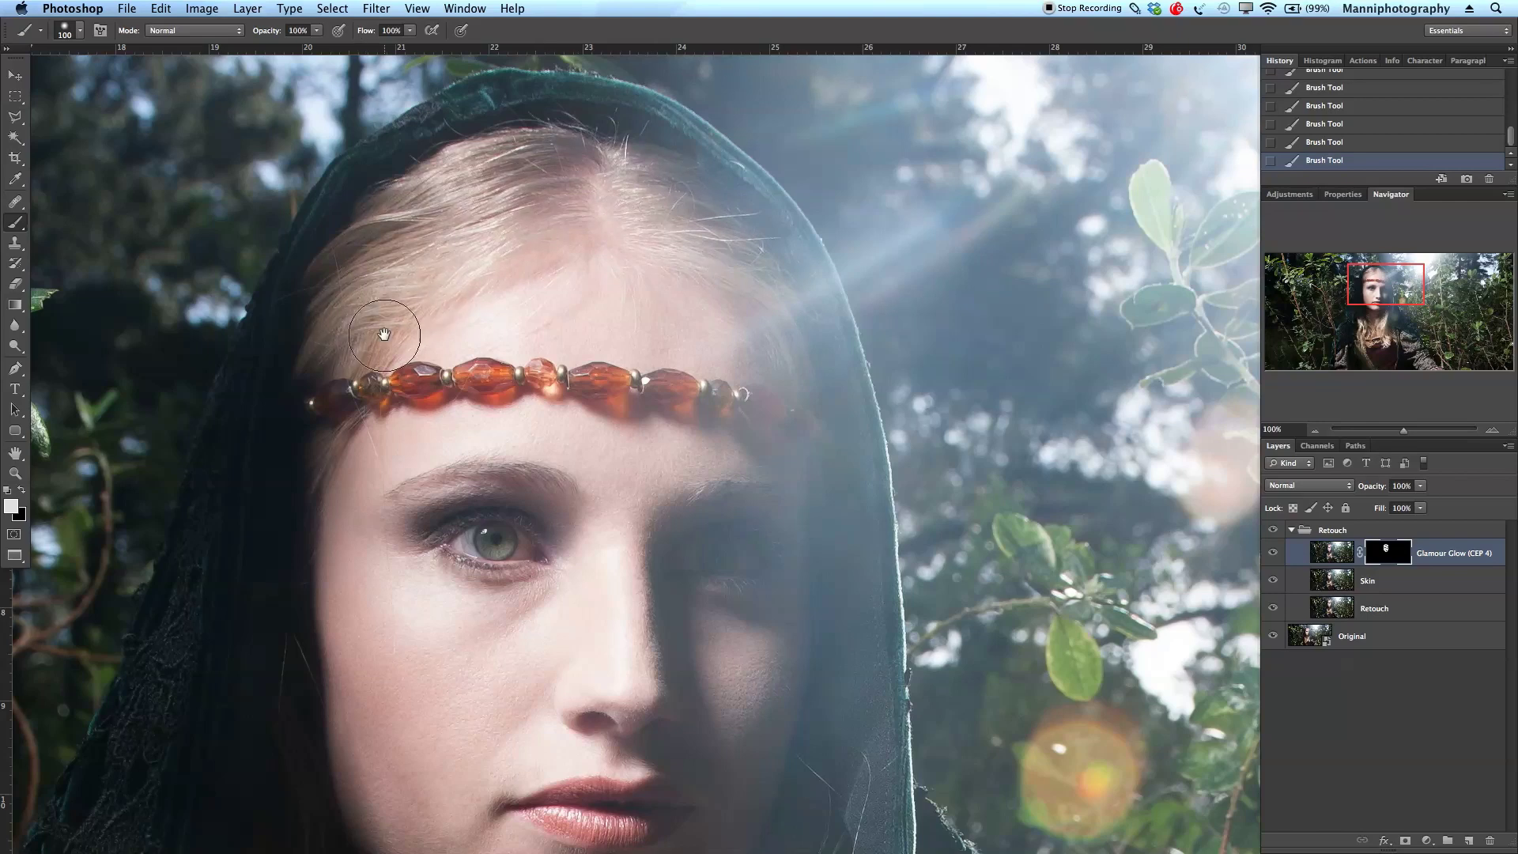
left_click_drag(459, 457, 466, 112)
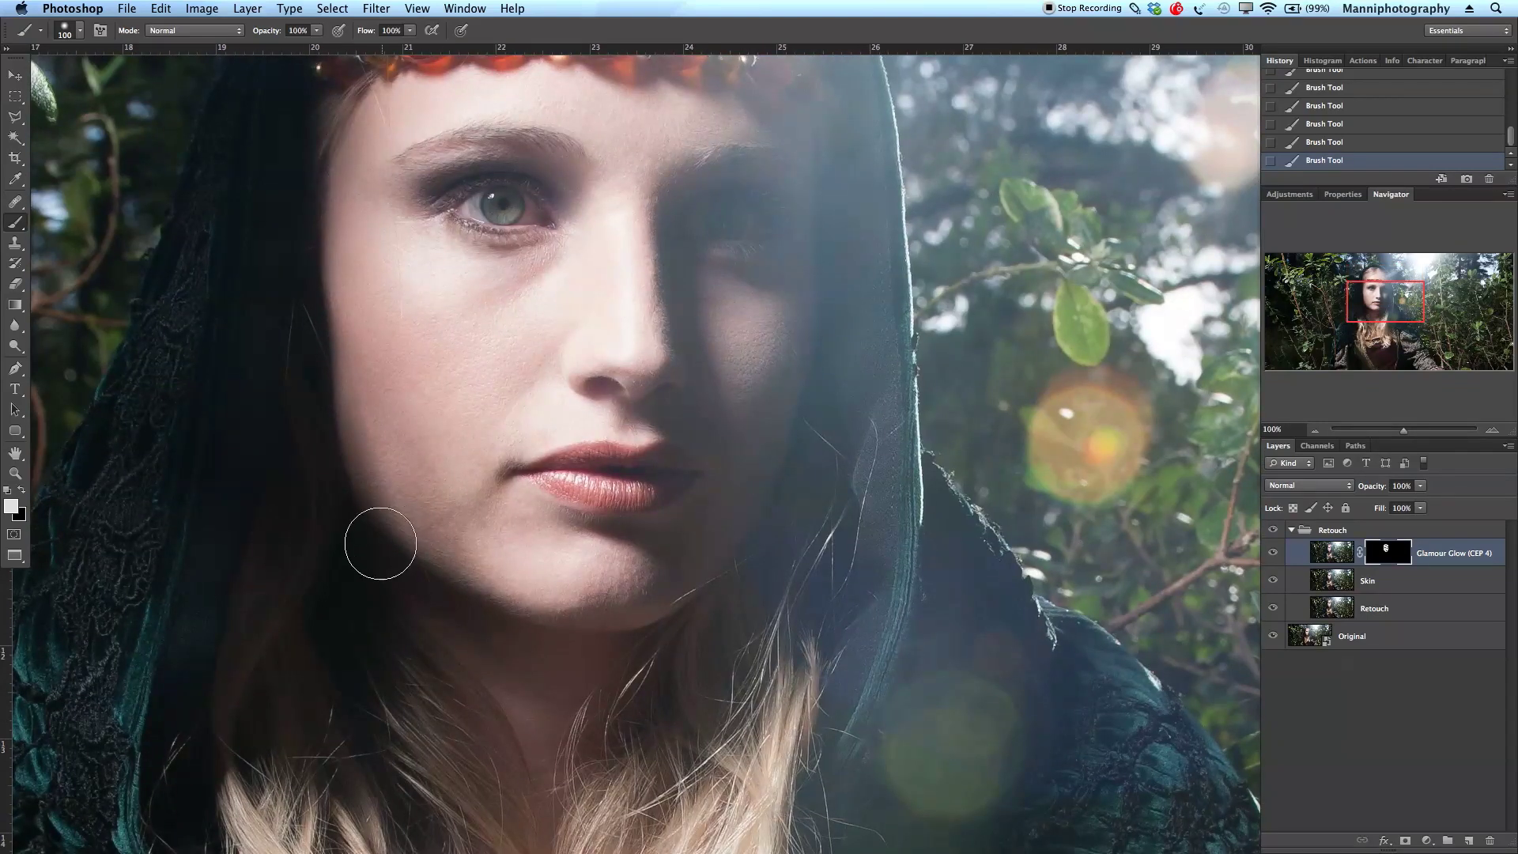
left_click_drag(593, 739, 602, 510)
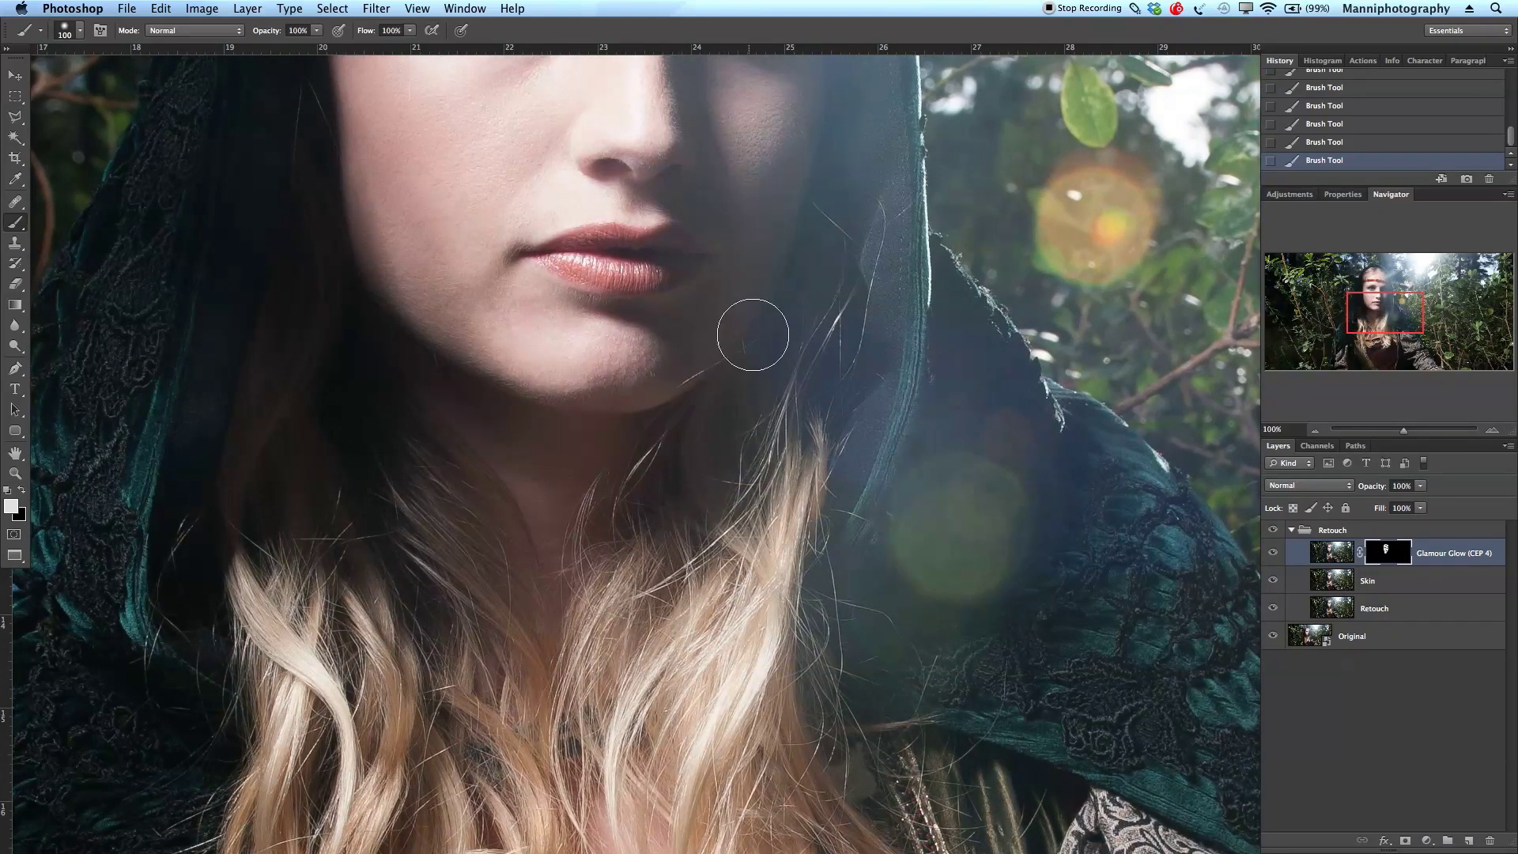
scroll(471, 399, "down", 5)
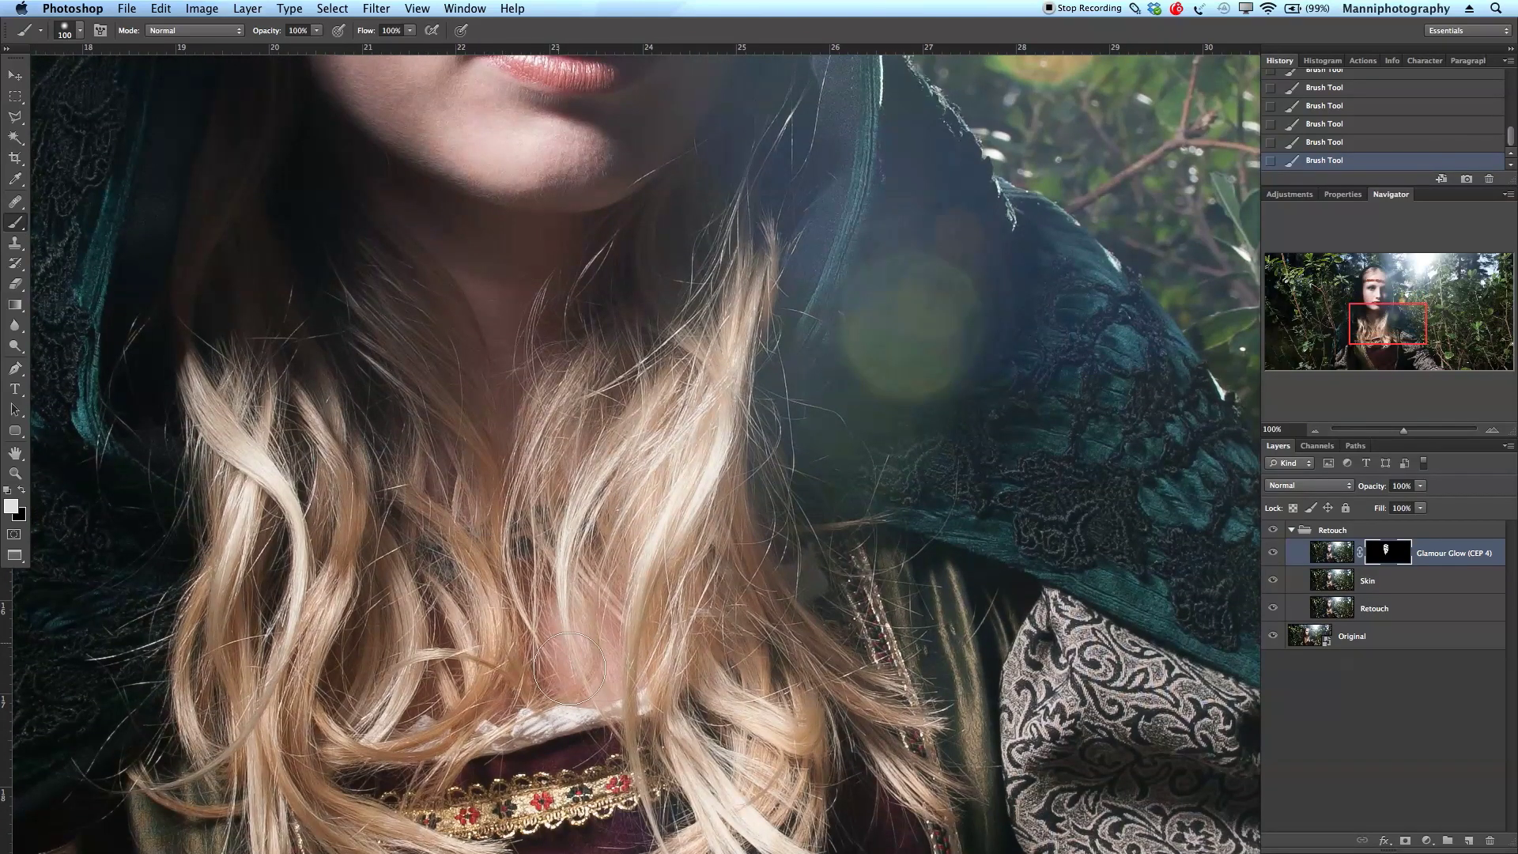
Compare the face with the masked Glamour Glow layer hidden and shown, from close-up to the whole image.
scroll(514, 640, "up", 8)
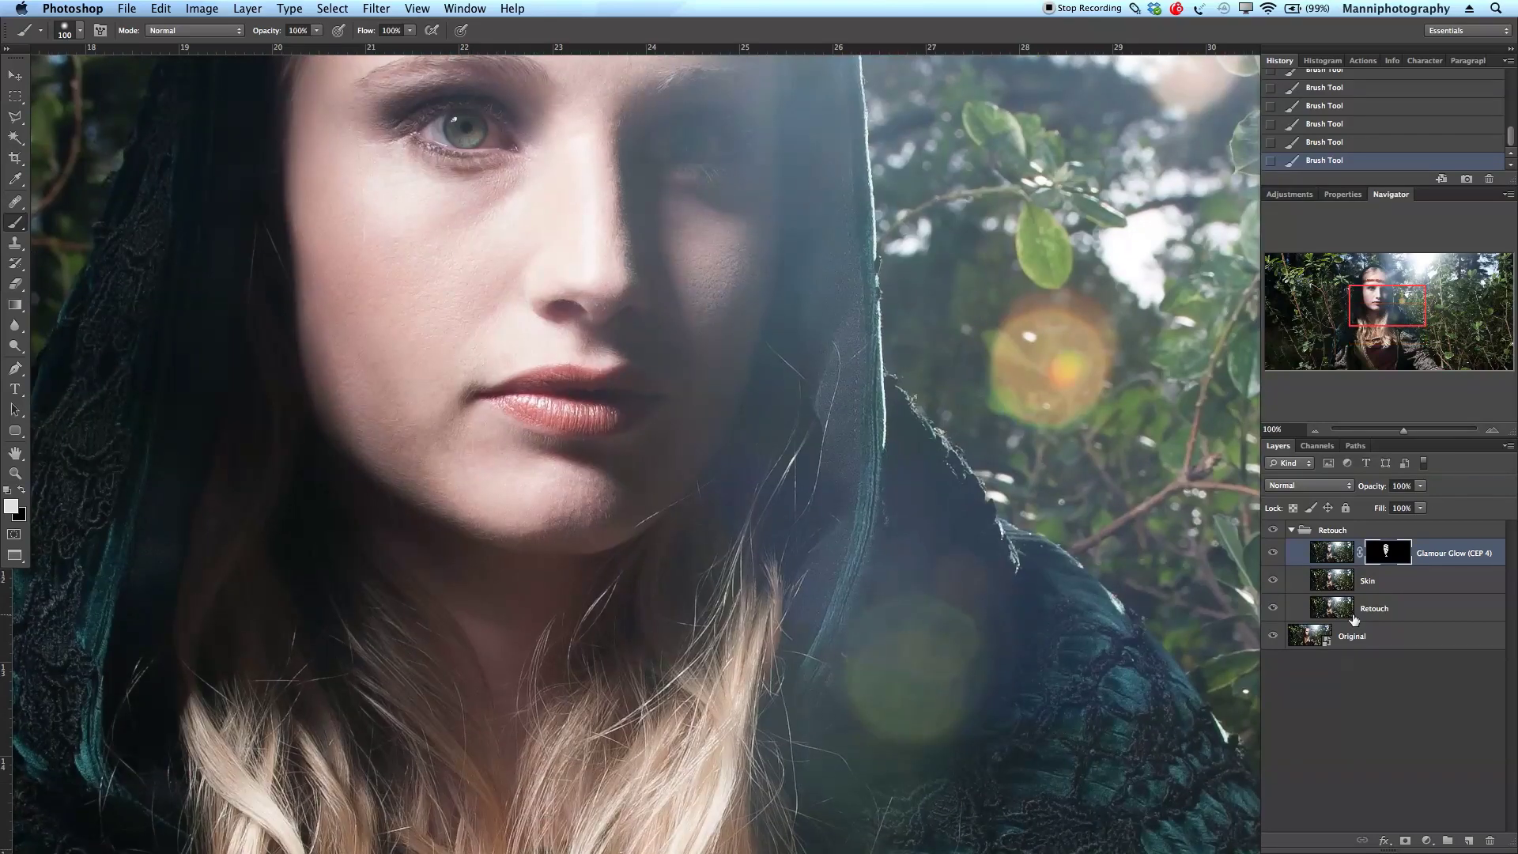
mouse_move(1403, 433)
left_mouse_down()
mouse_move(1331, 433)
mouse_move(1471, 430)
mouse_move(1419, 432)
left_mouse_up()
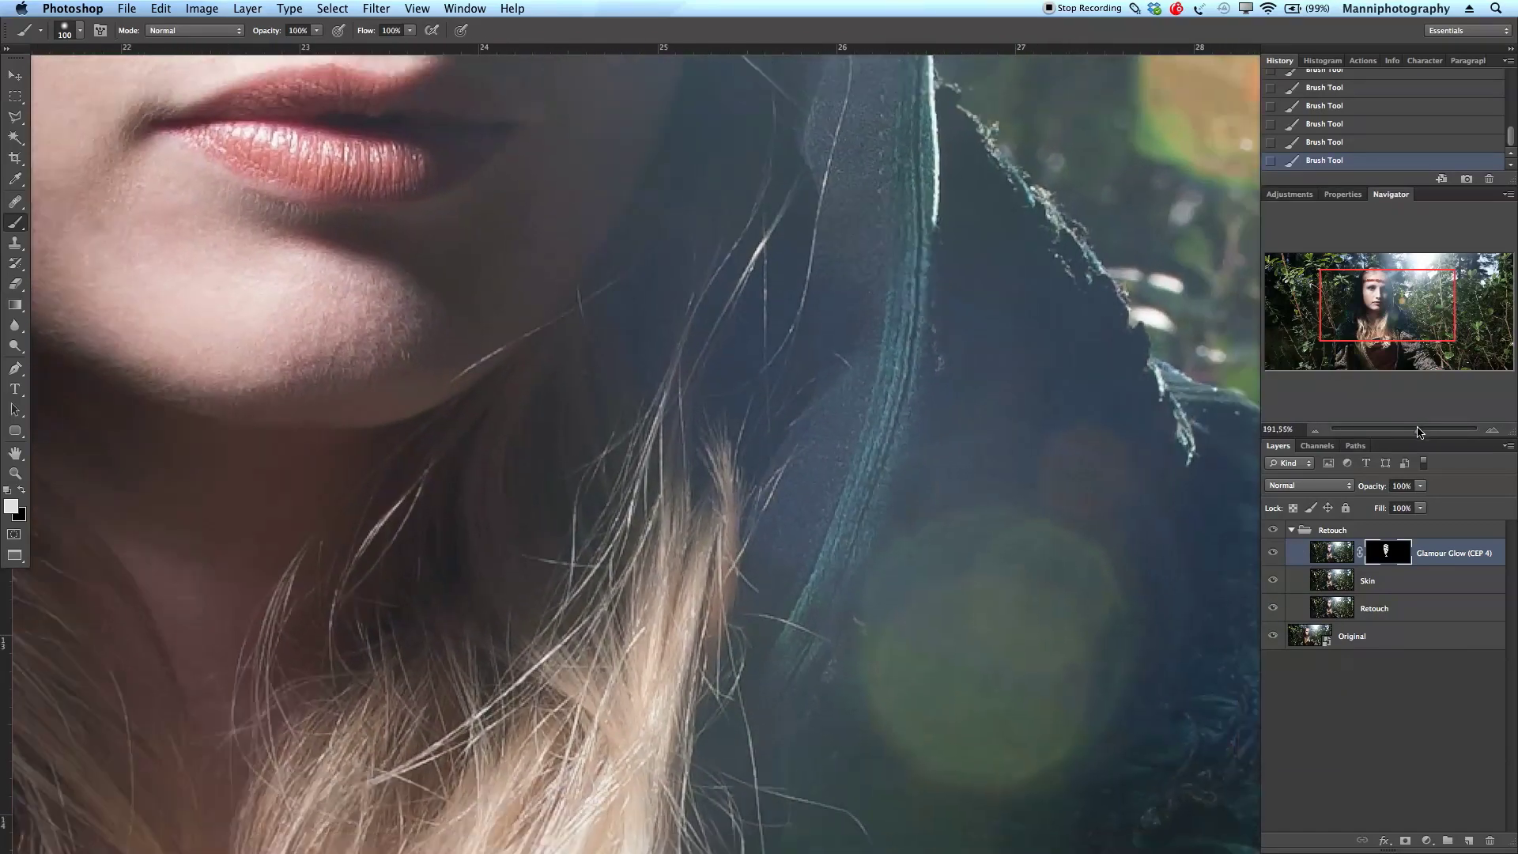
left_click_drag(1407, 323, 1386, 303)
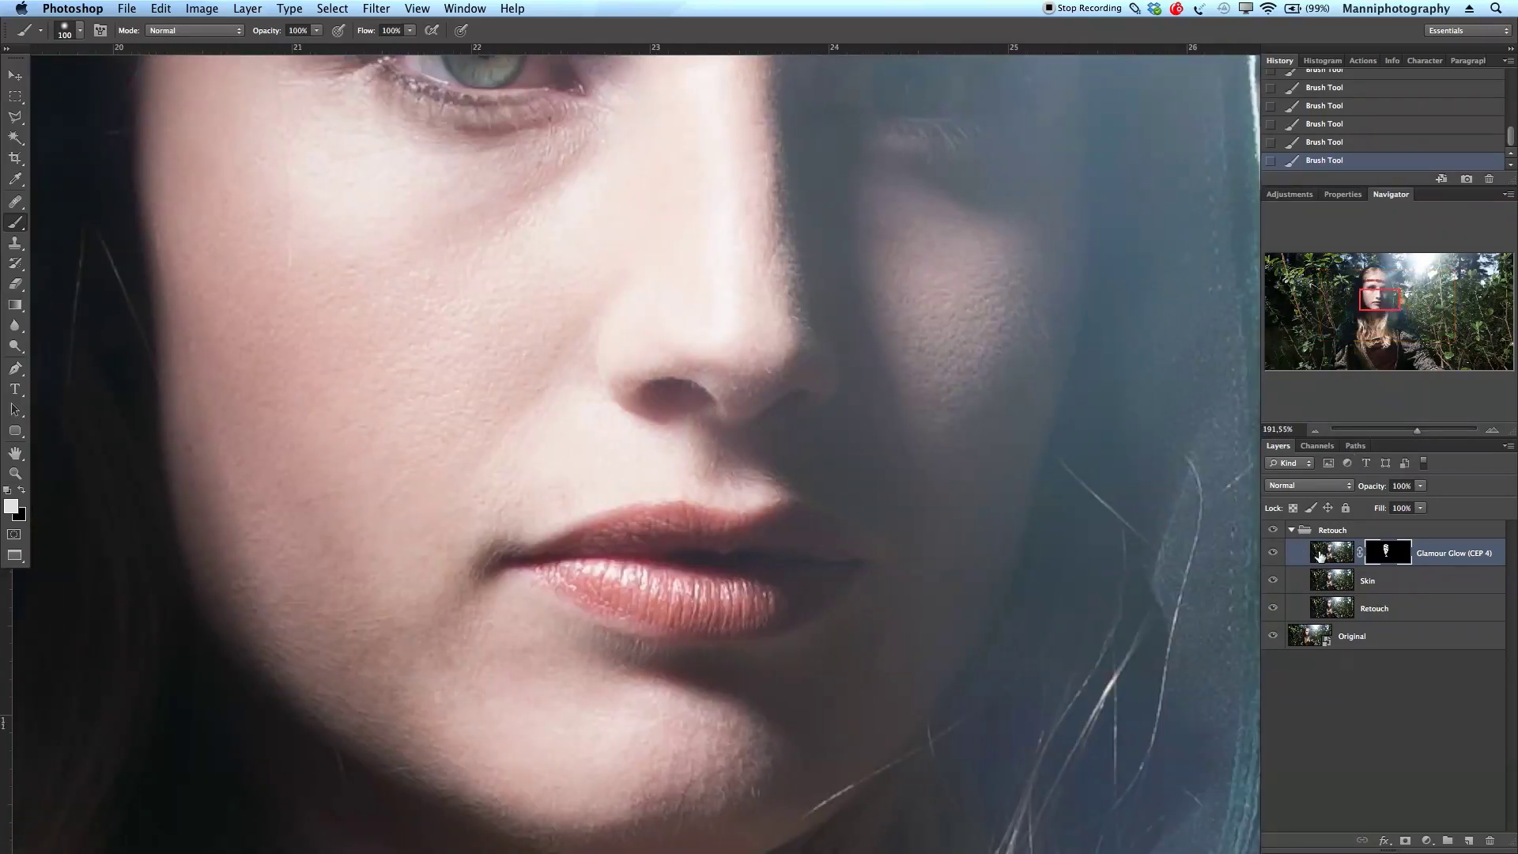
left_click(1273, 553)
left_click(1274, 554)
key("z")
scroll(688, 580, "down", 5)
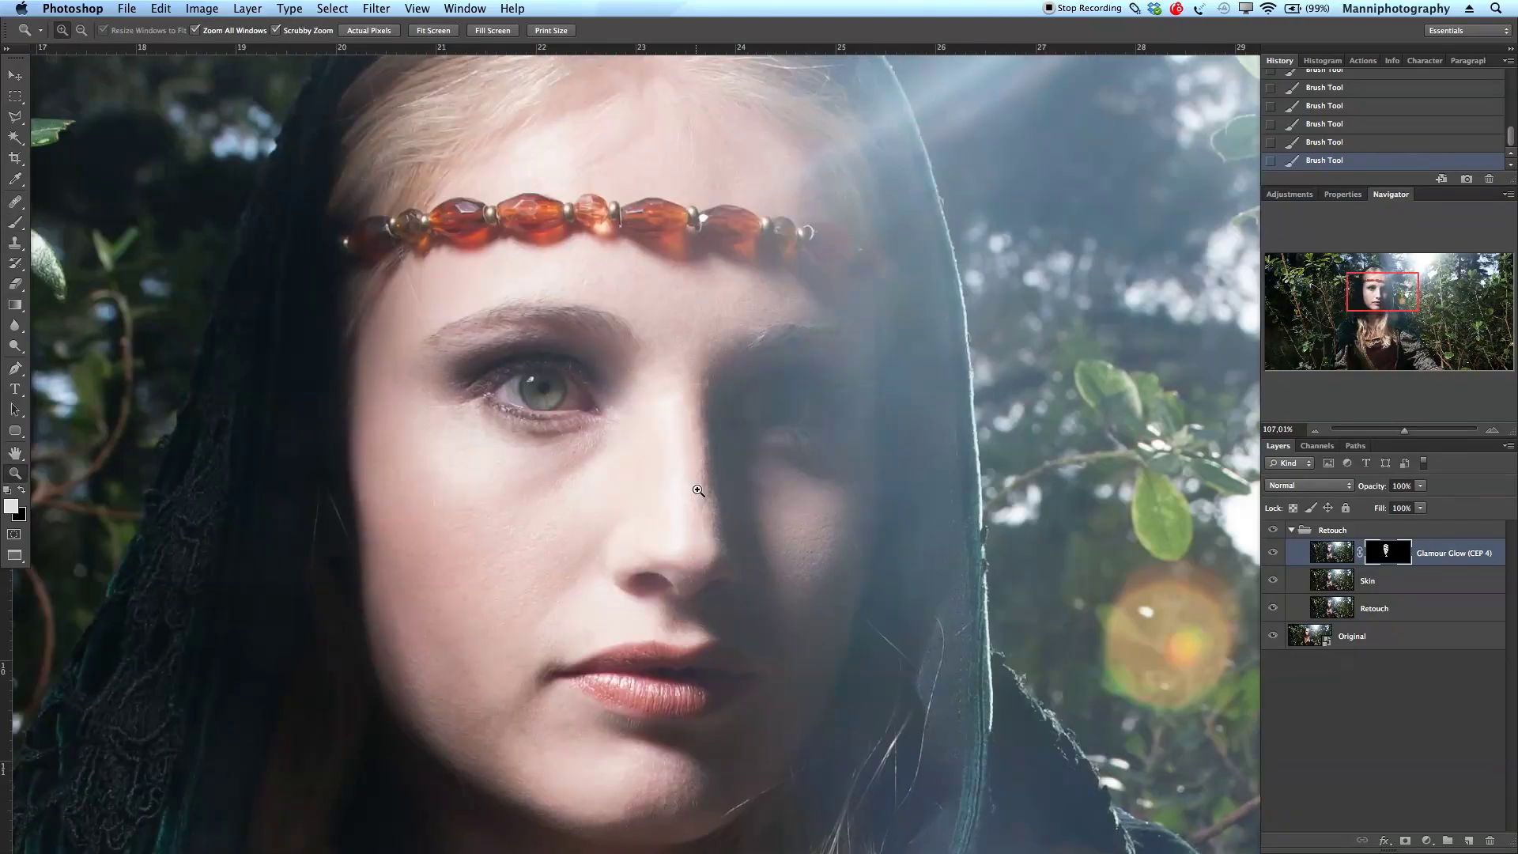
scroll(699, 490, "down", 5)
left_click(1274, 555)
left_click(1273, 555)
left_click(1274, 556)
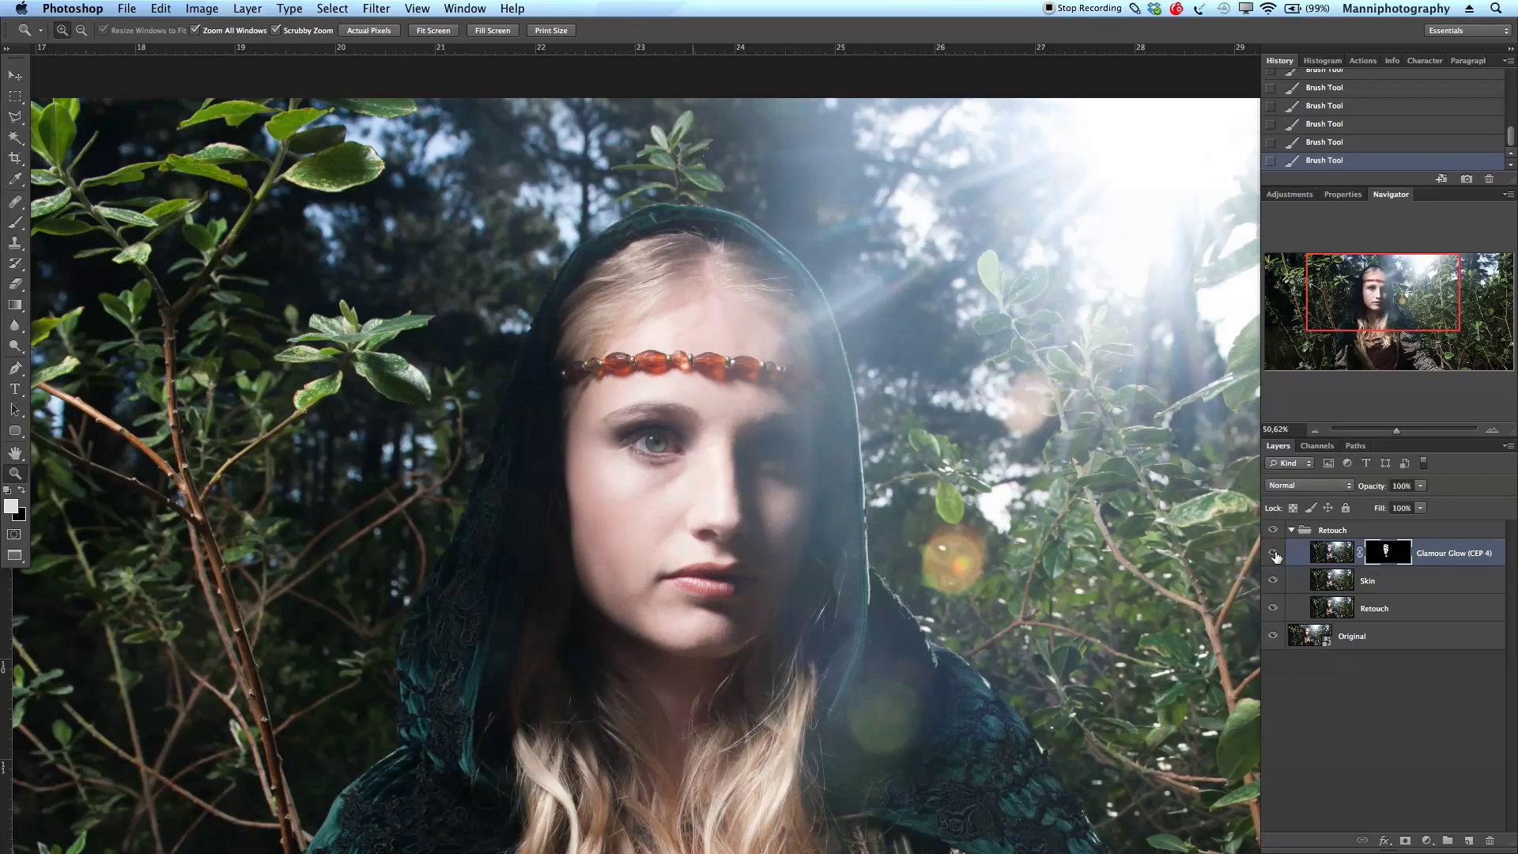
left_click(1274, 555)
left_click(1273, 555)
left_click_drag(825, 537, 683, 430)
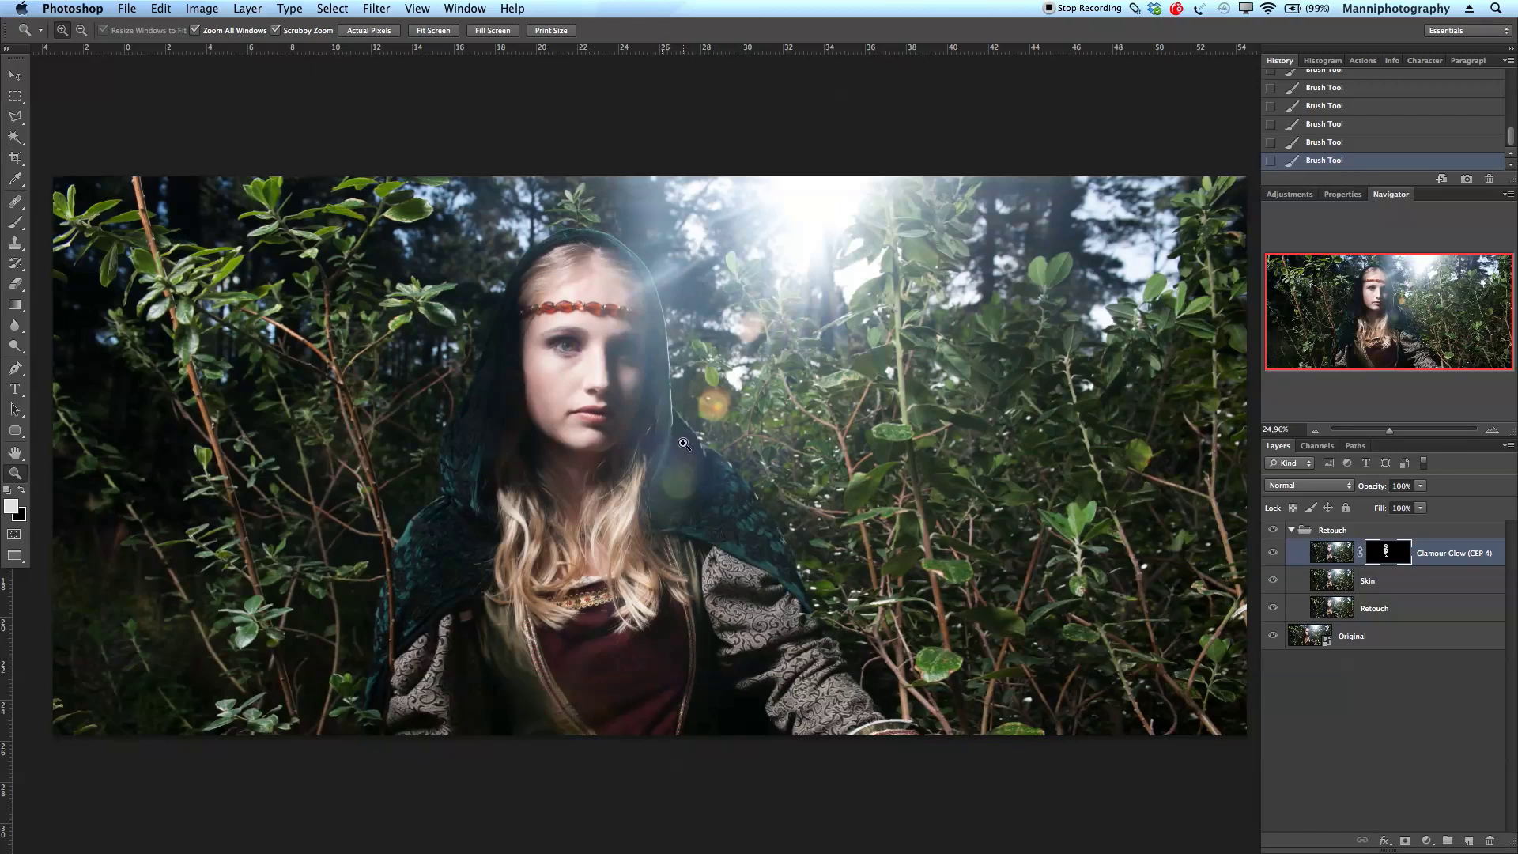
Stamp all visible layers into a new layer above the collapsed Retouch group and open it in the Topaz Detail 2 filter.
left_click(1292, 531)
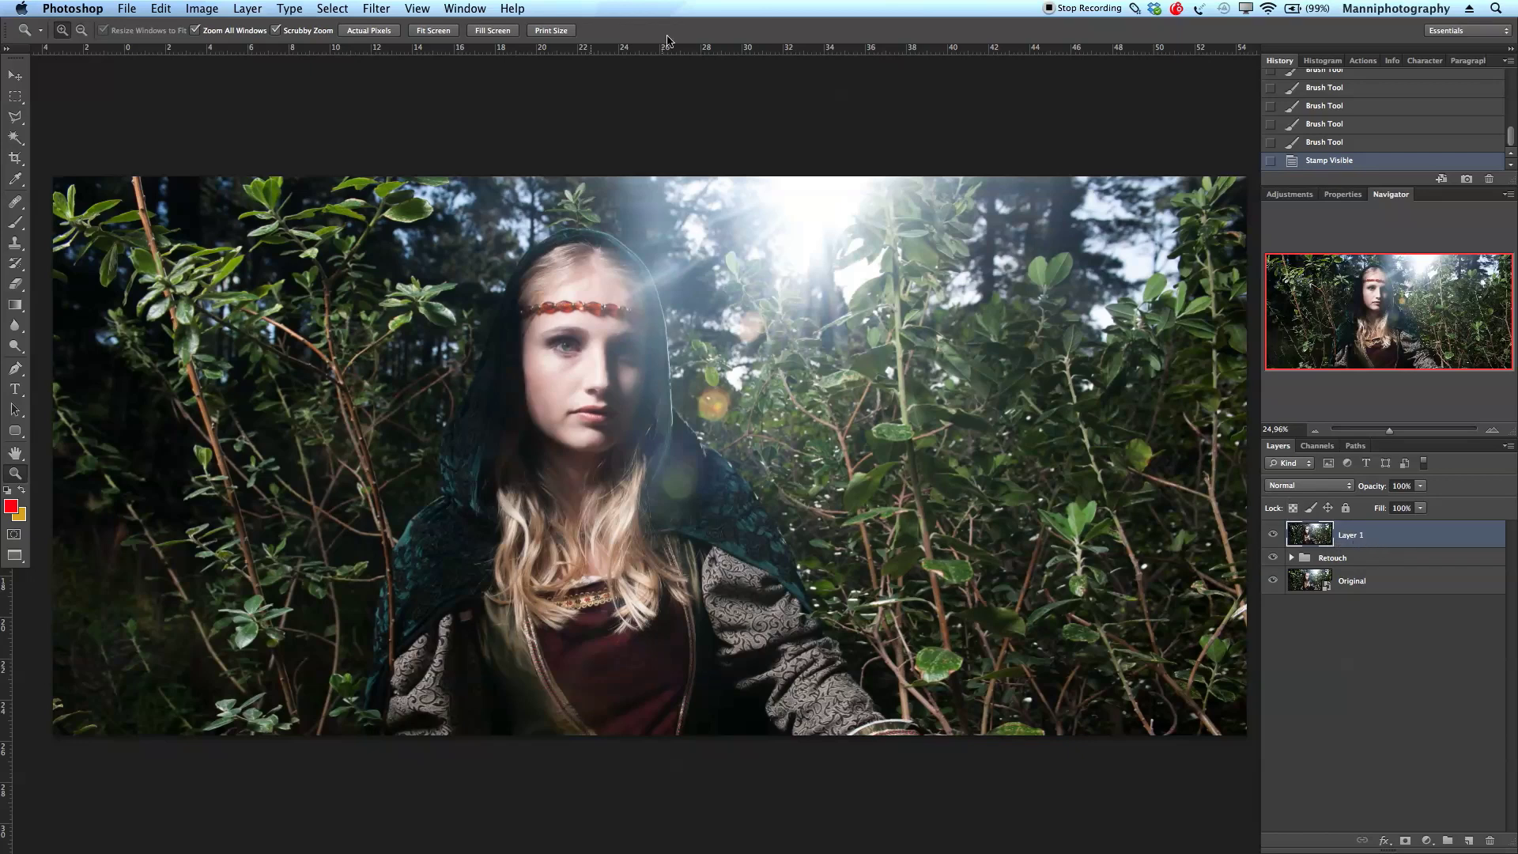
left_click(376, 8)
mouse_move(419, 404)
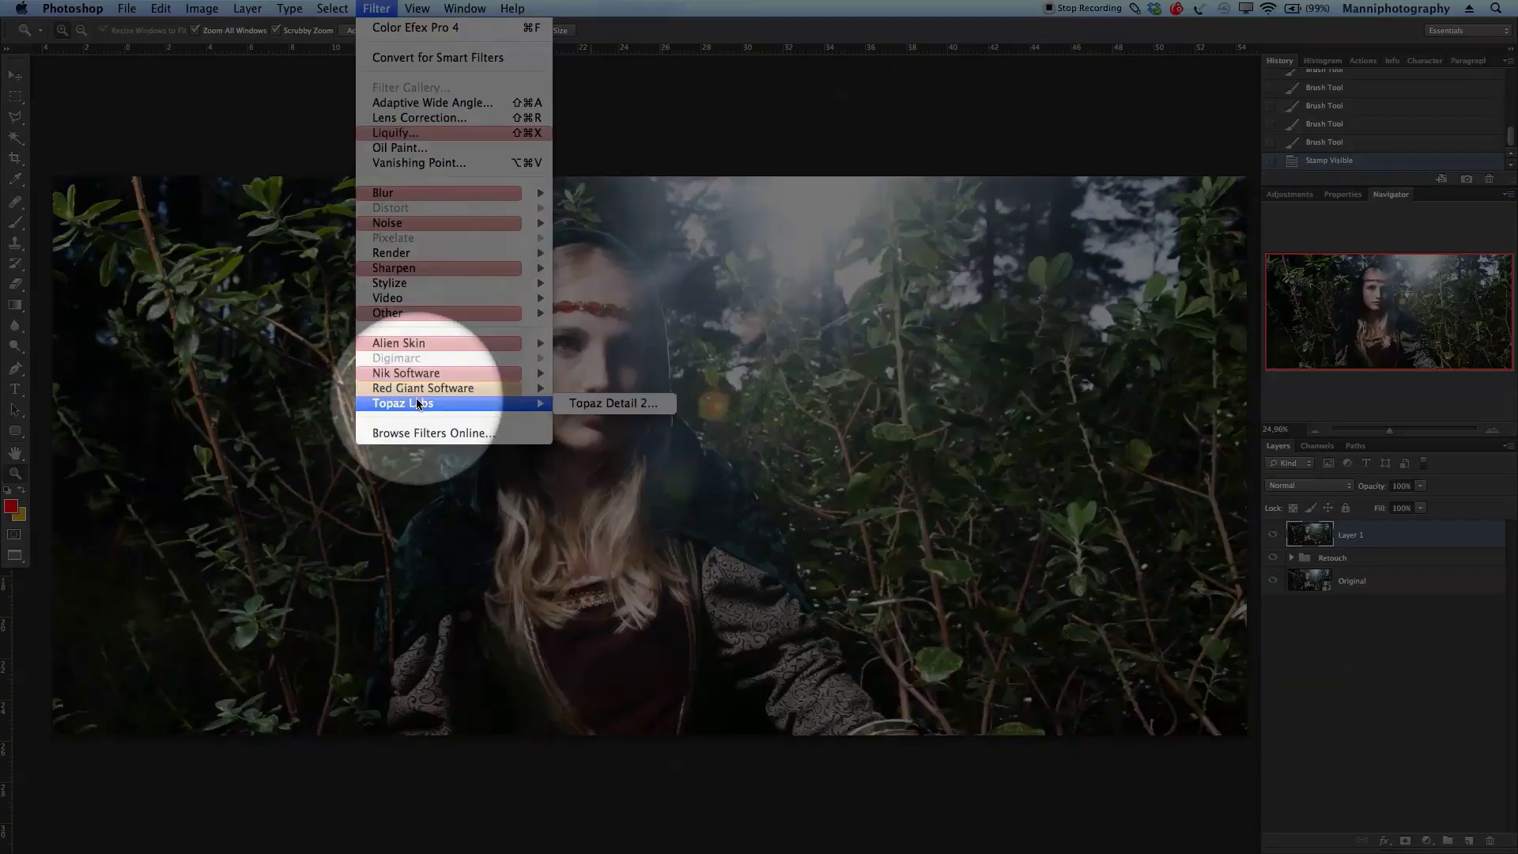
left_click(617, 404)
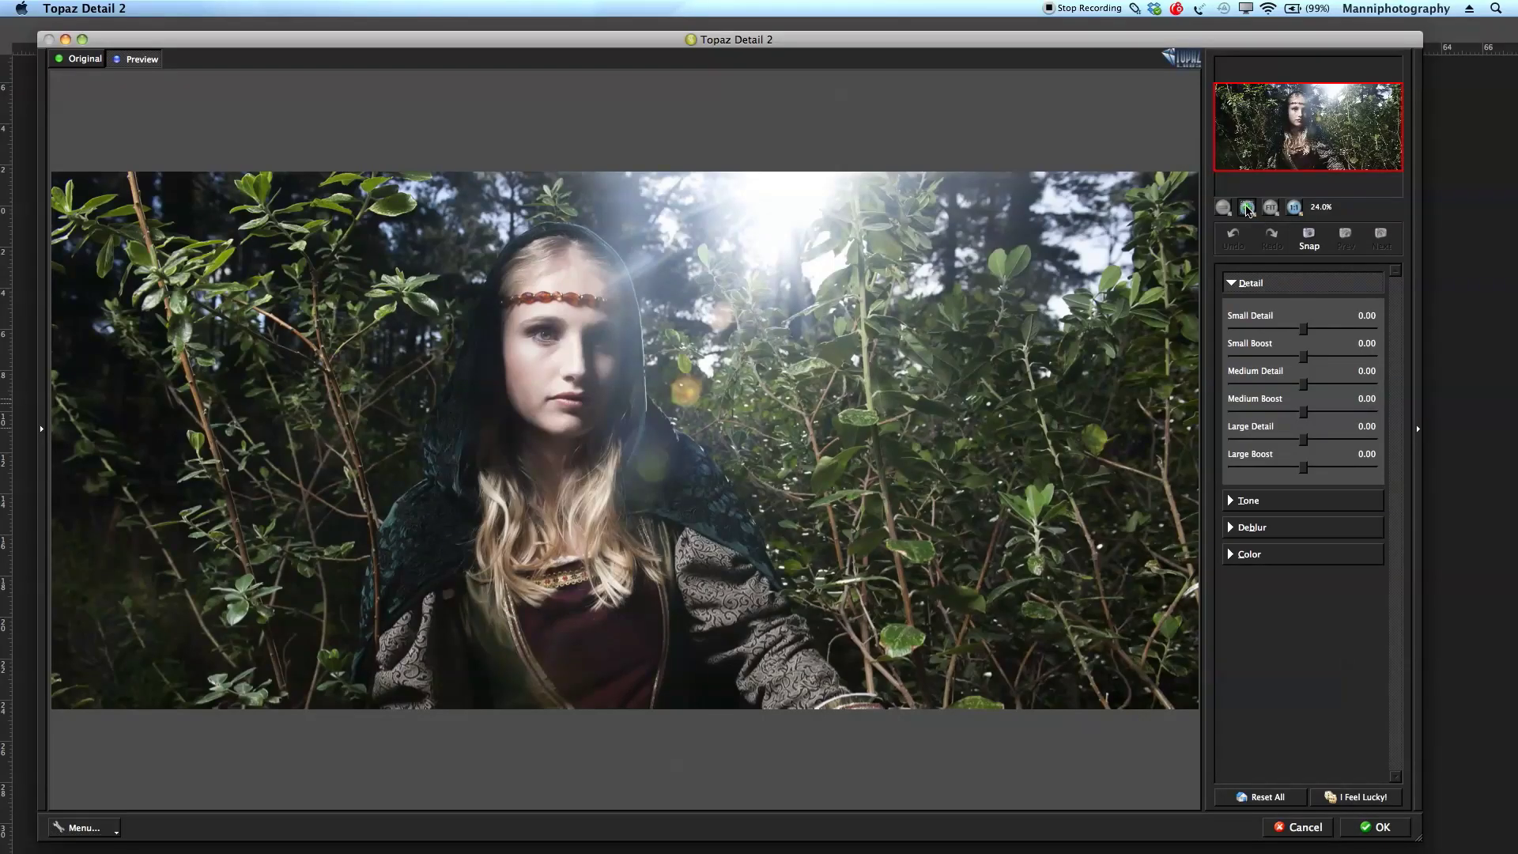
Set Small Detail to 0.43 in Topaz Detail 2 while previewing the woman's face at 67.9% zoom.
left_click(1248, 209)
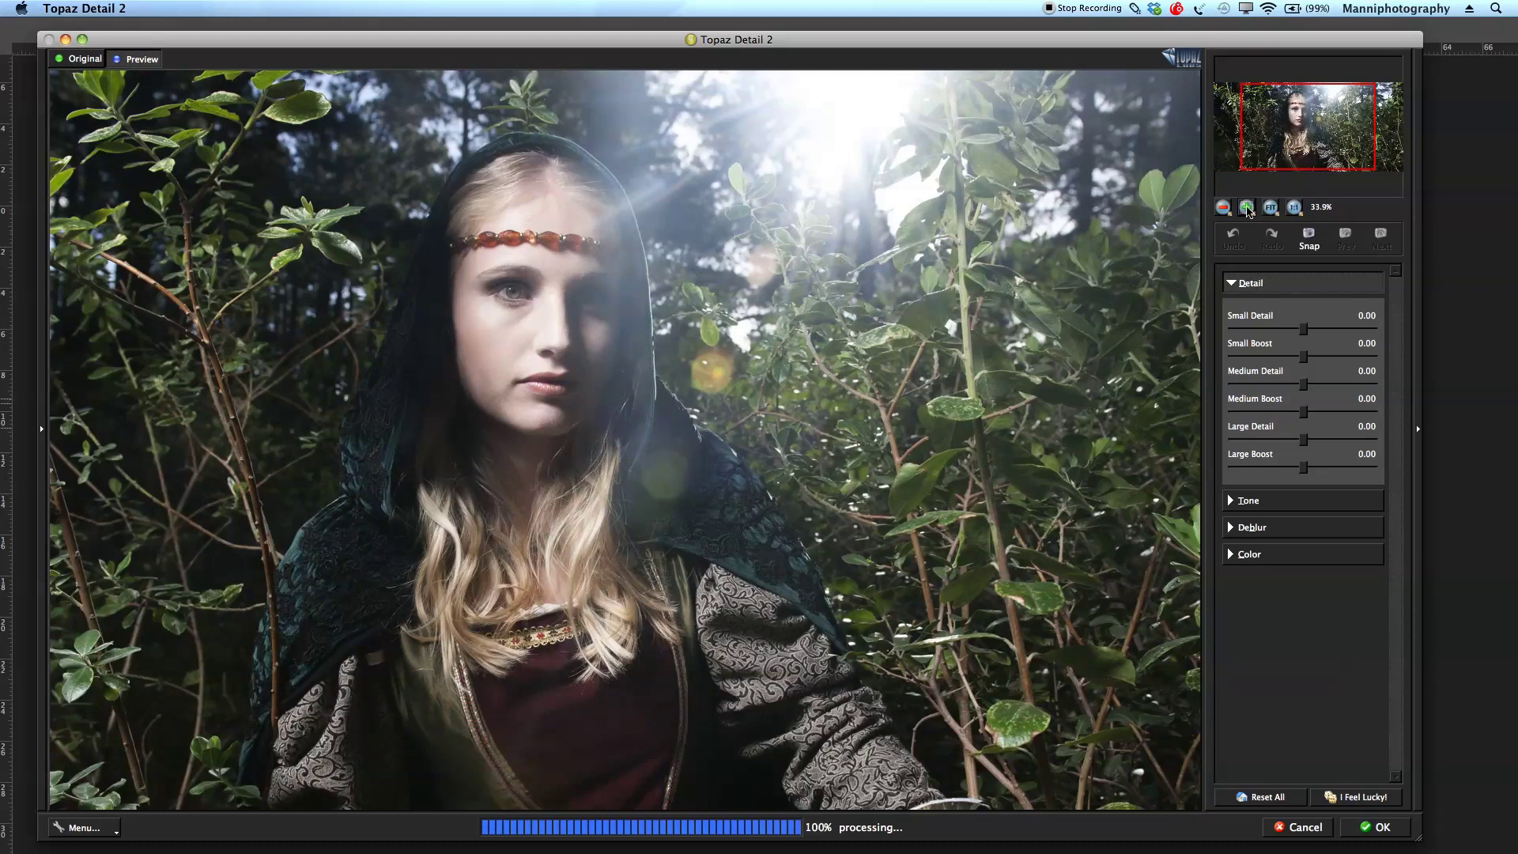
left_click(1248, 208)
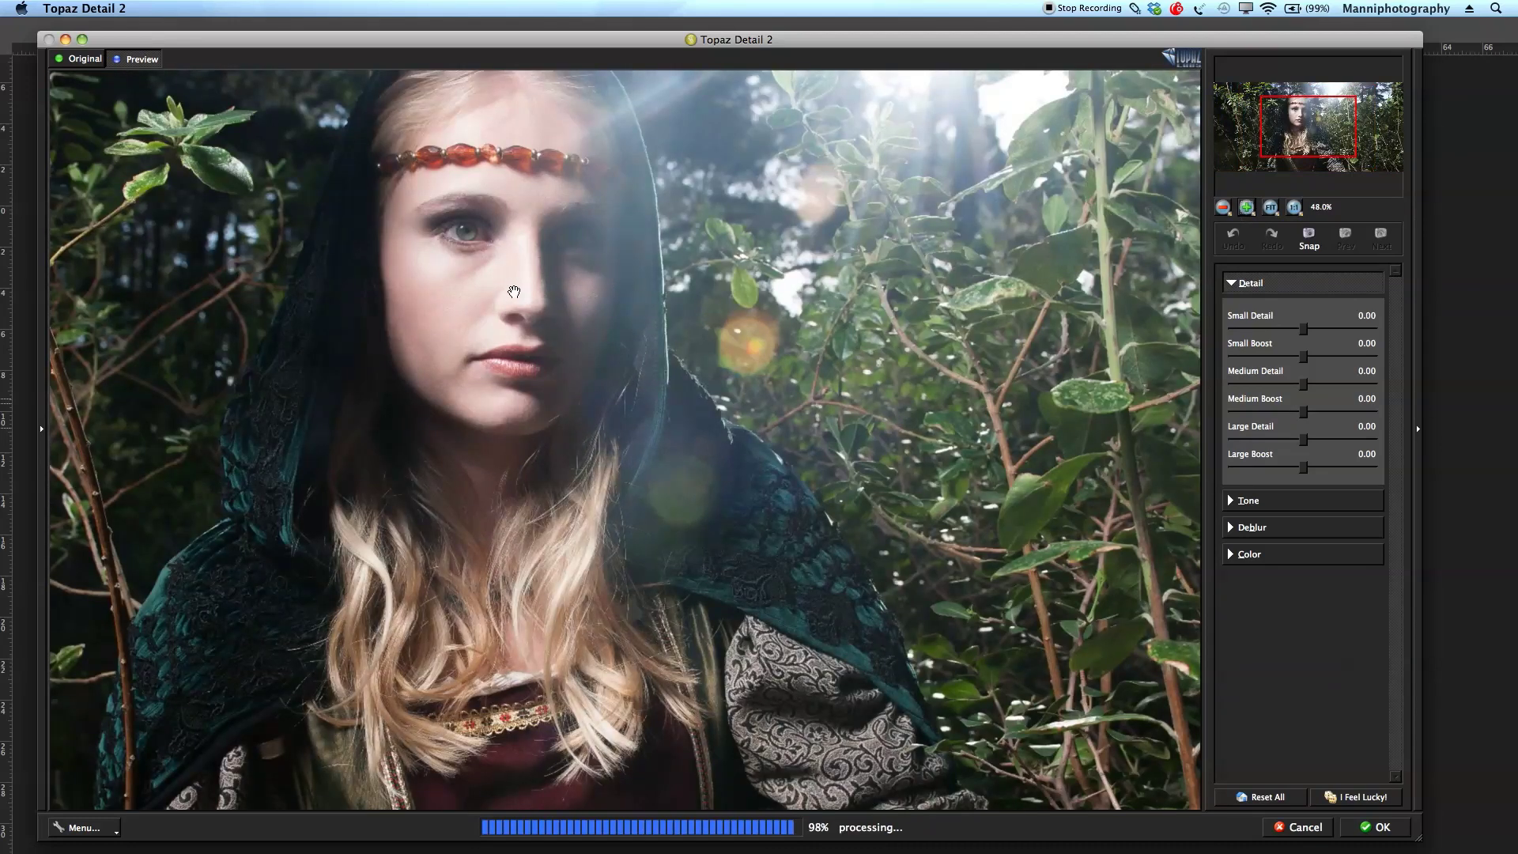
left_click_drag(514, 292, 664, 389)
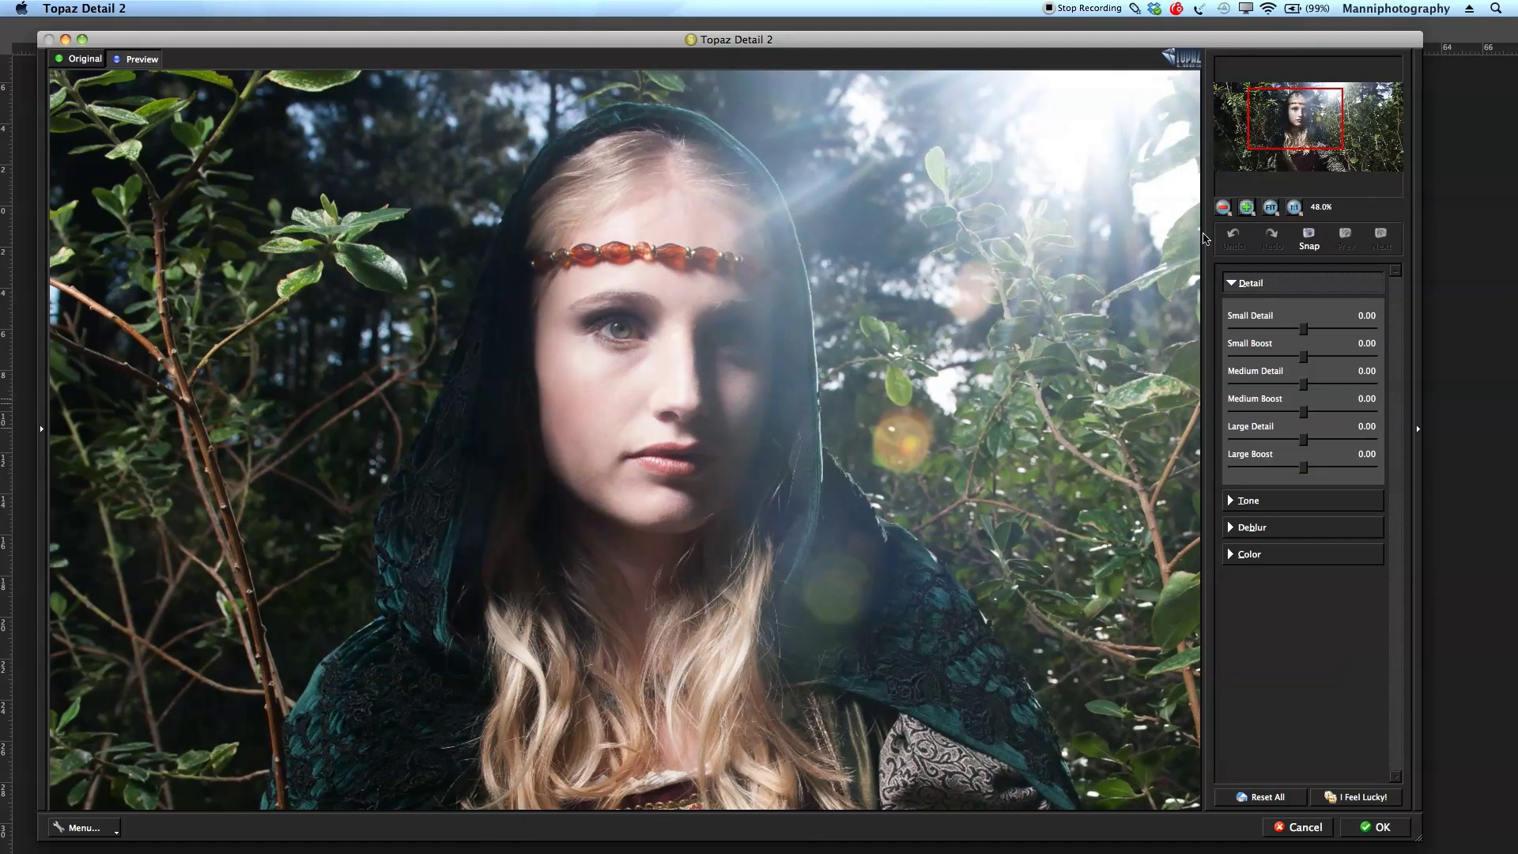
left_click(1245, 209)
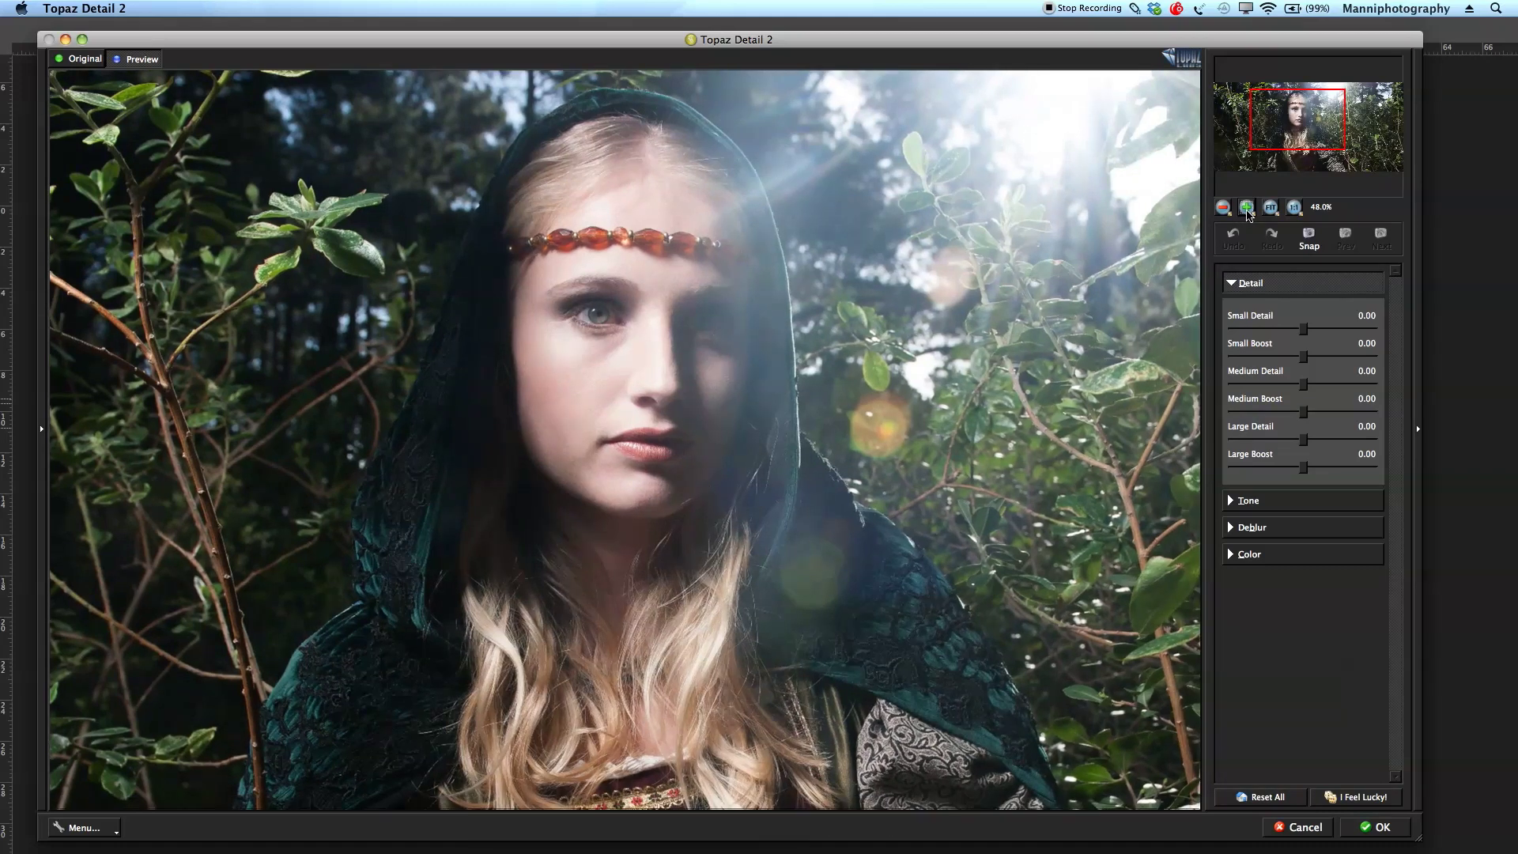
left_click(1247, 209)
left_click_drag(693, 498, 821, 362)
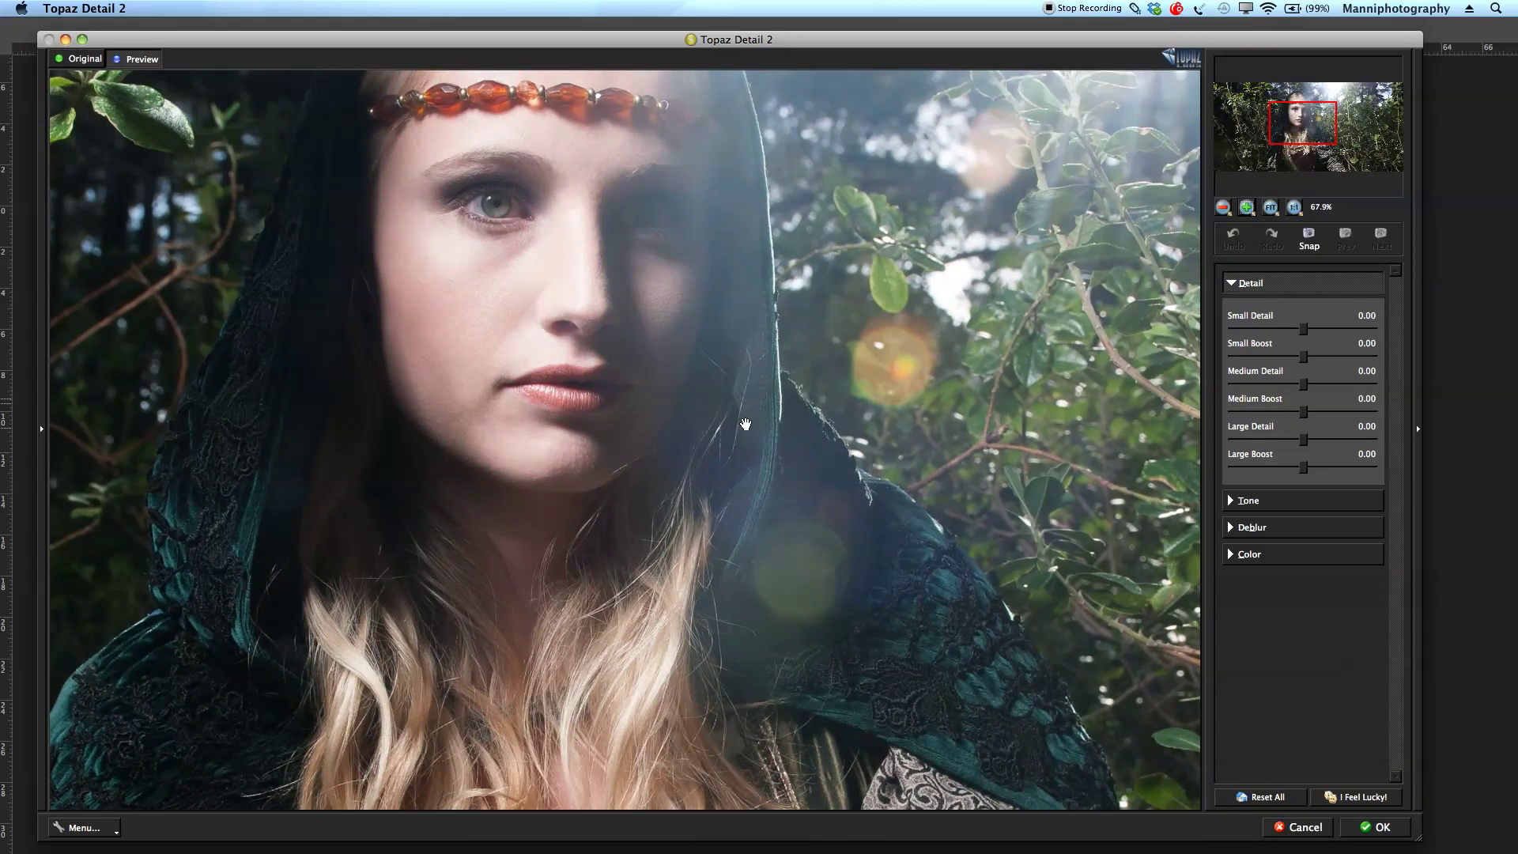
left_click_drag(745, 425, 742, 430)
left_click(855, 480)
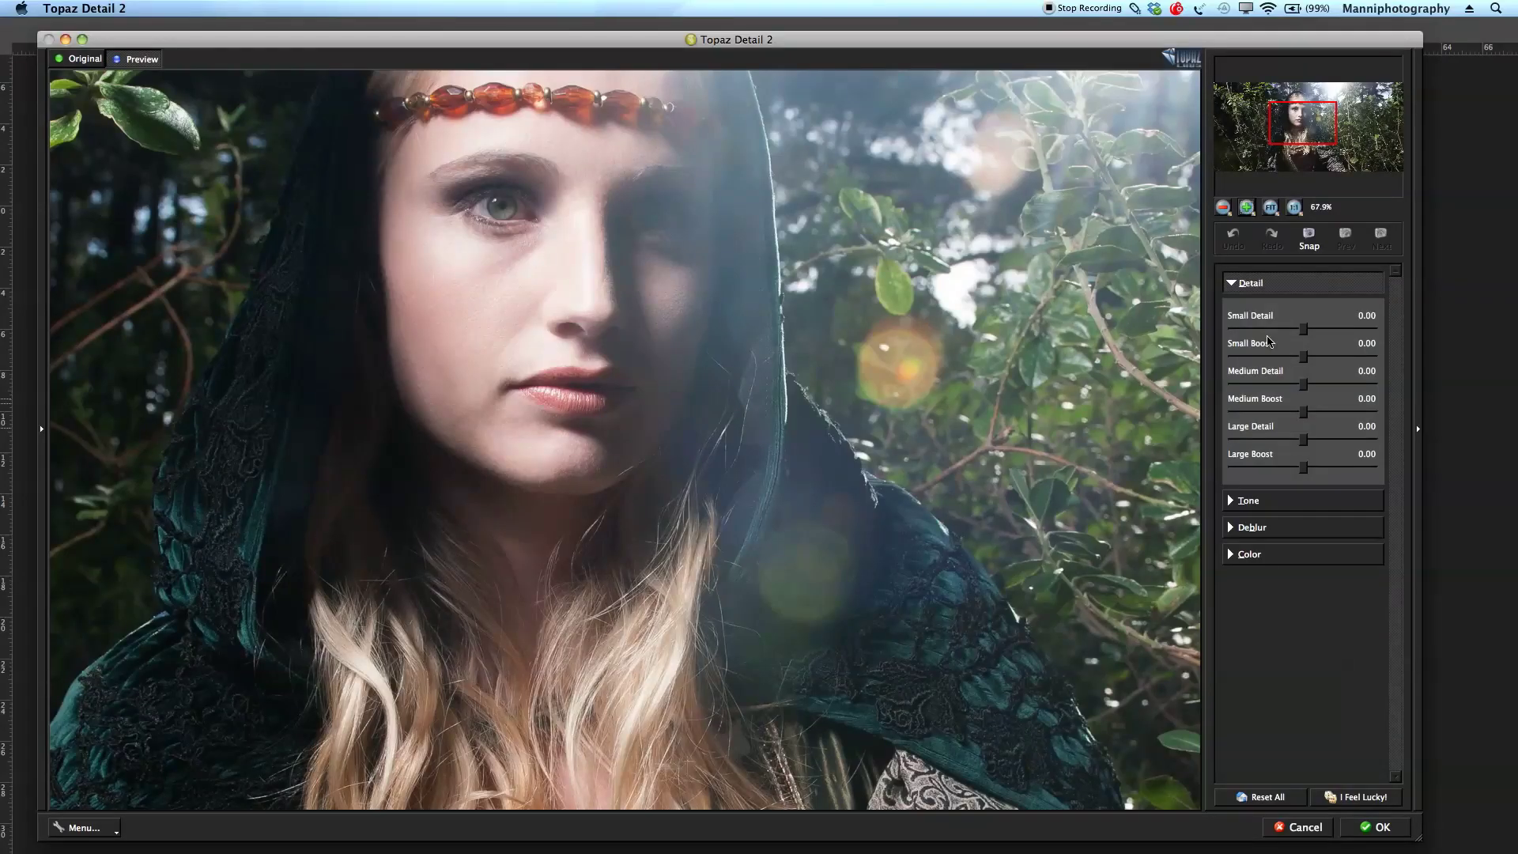
left_click_drag(1307, 333, 1335, 334)
left_click(1337, 335)
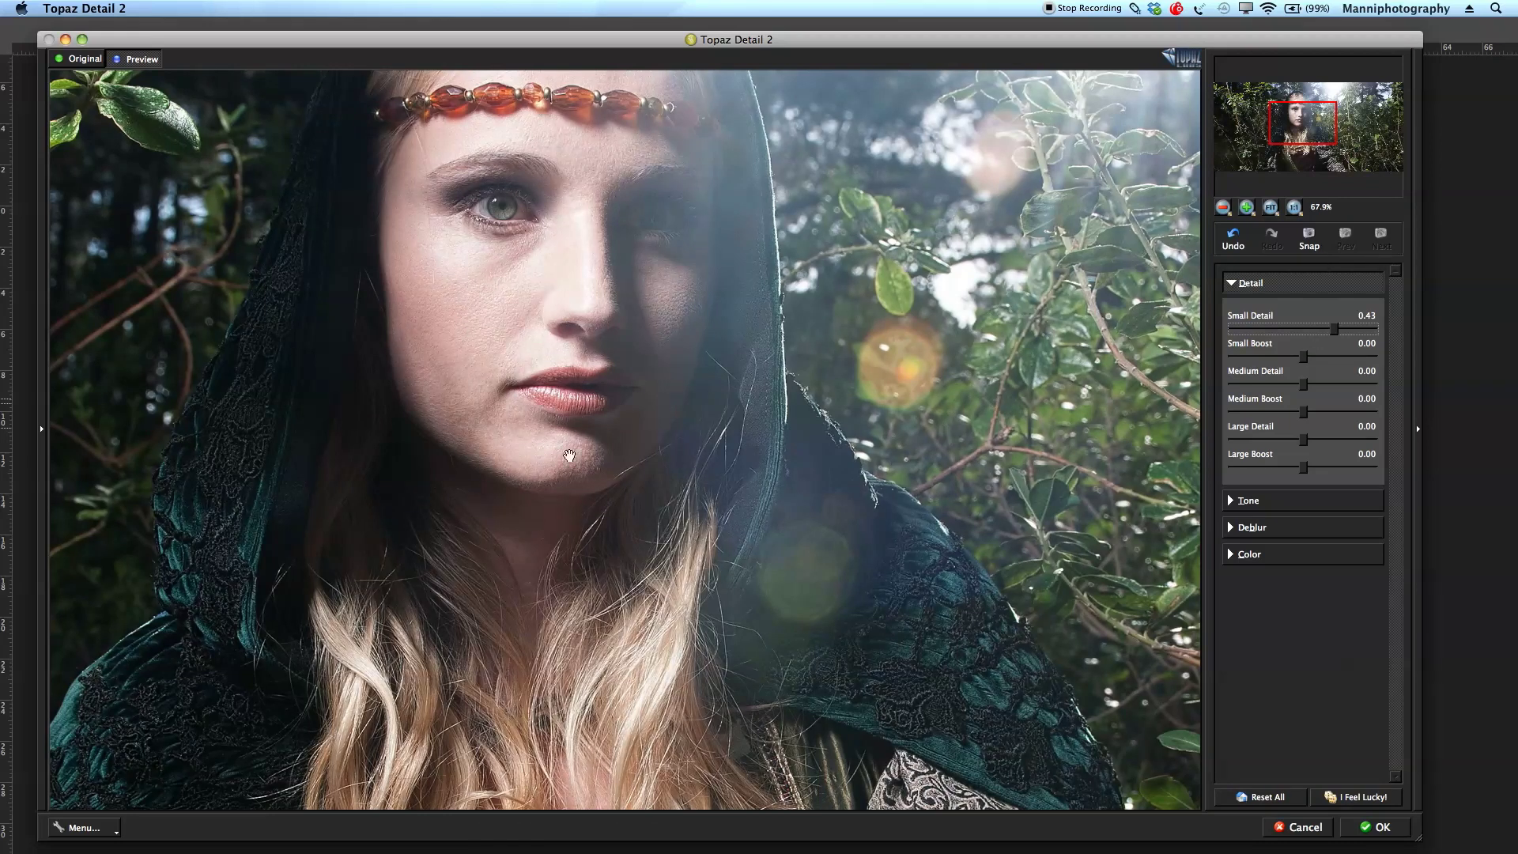
Set Large Detail to 0.40, check the face, foliage and clothing in the preview, and apply the Topaz Detail 2 filter.
left_click(261, 424)
left_click_drag(1304, 441, 1311, 441)
left_click_drag(1335, 449, 1332, 451)
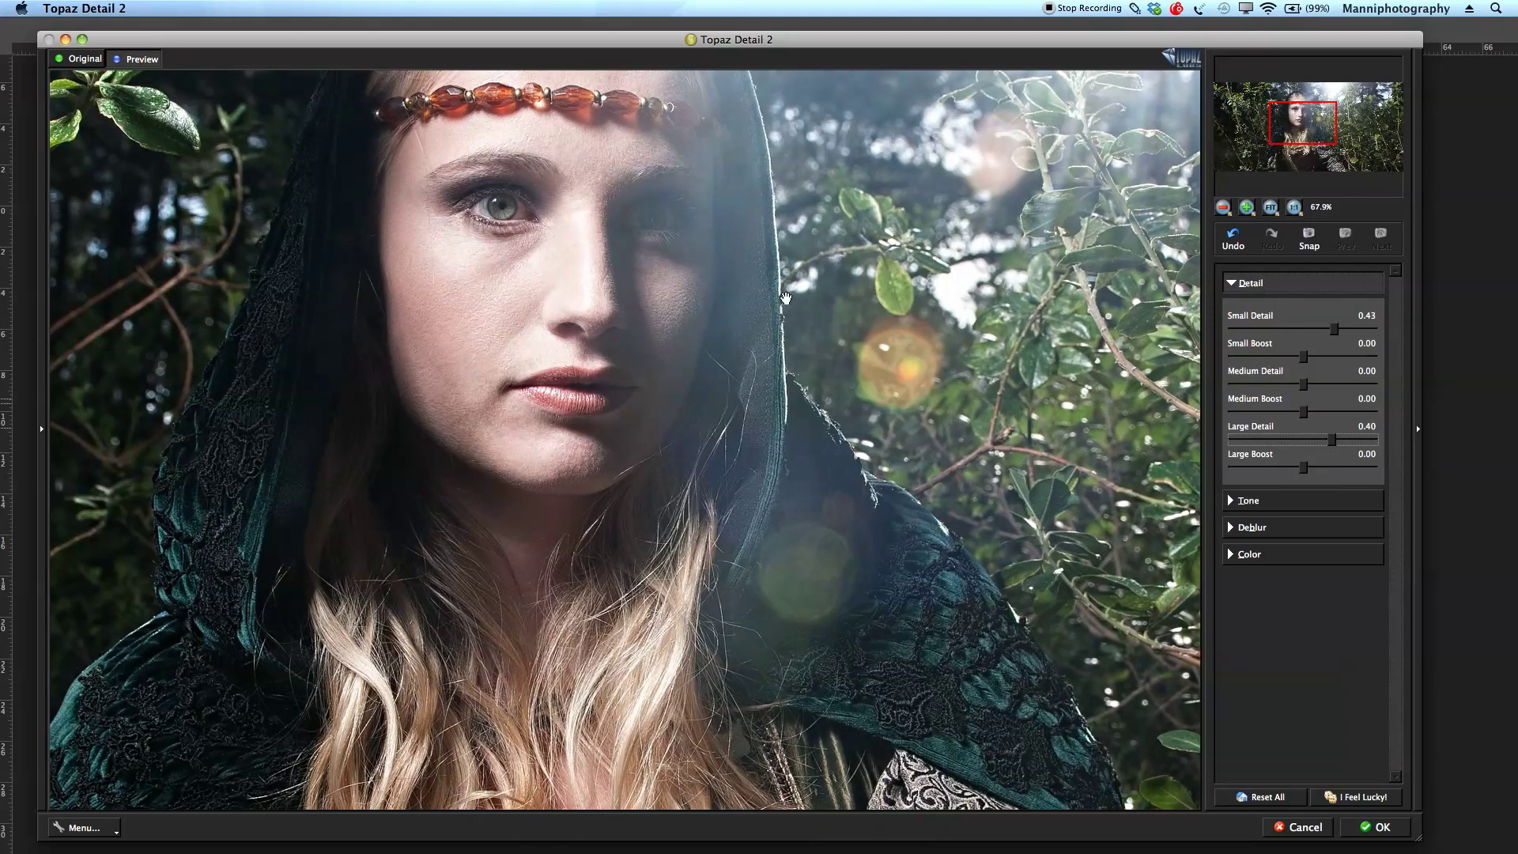
left_click_drag(575, 238, 575, 389)
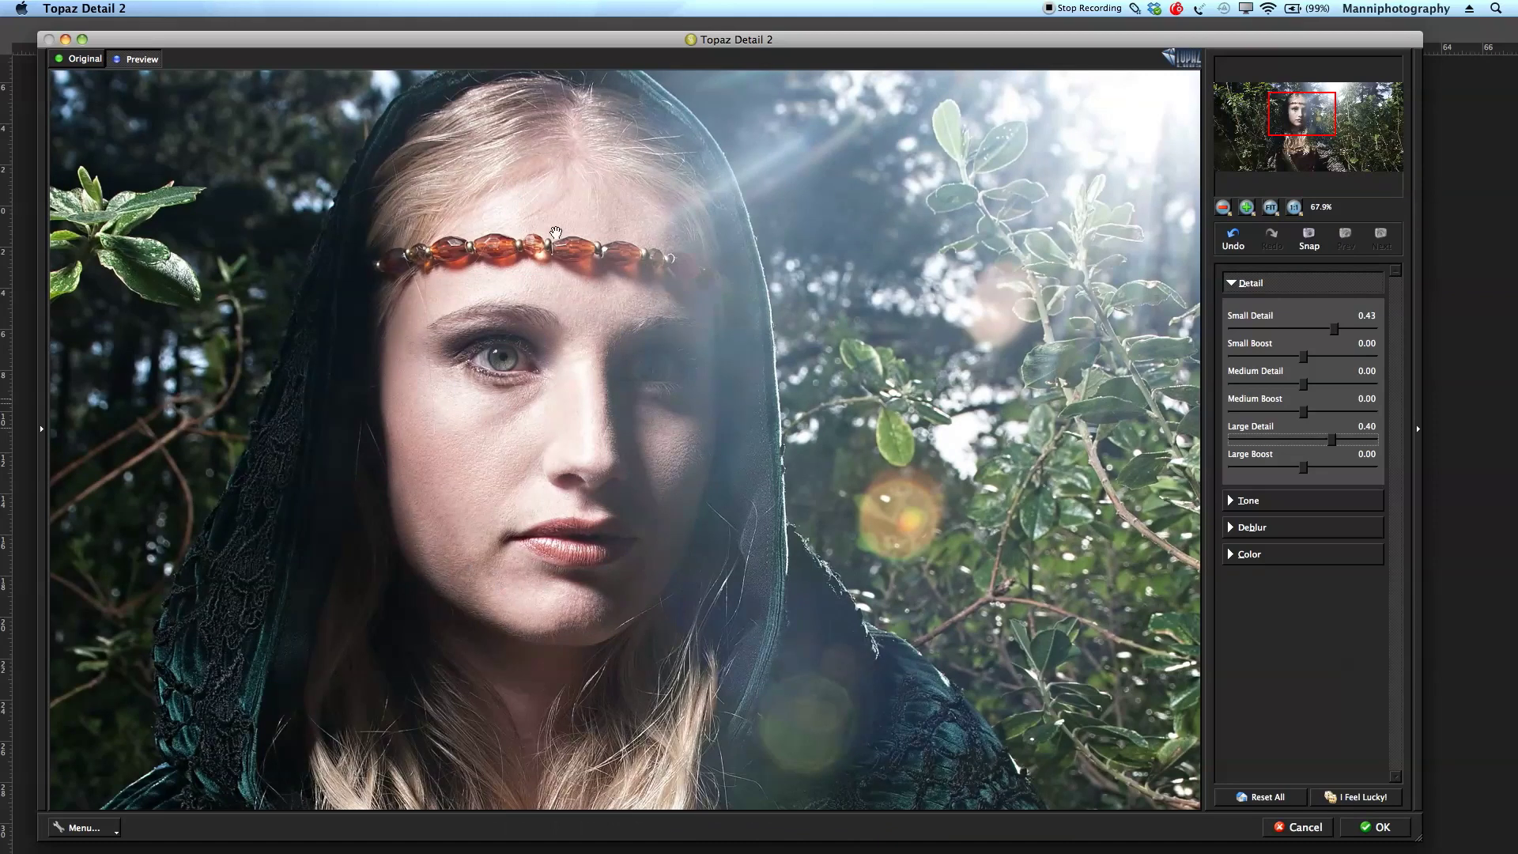
left_click_drag(521, 331, 95, 429)
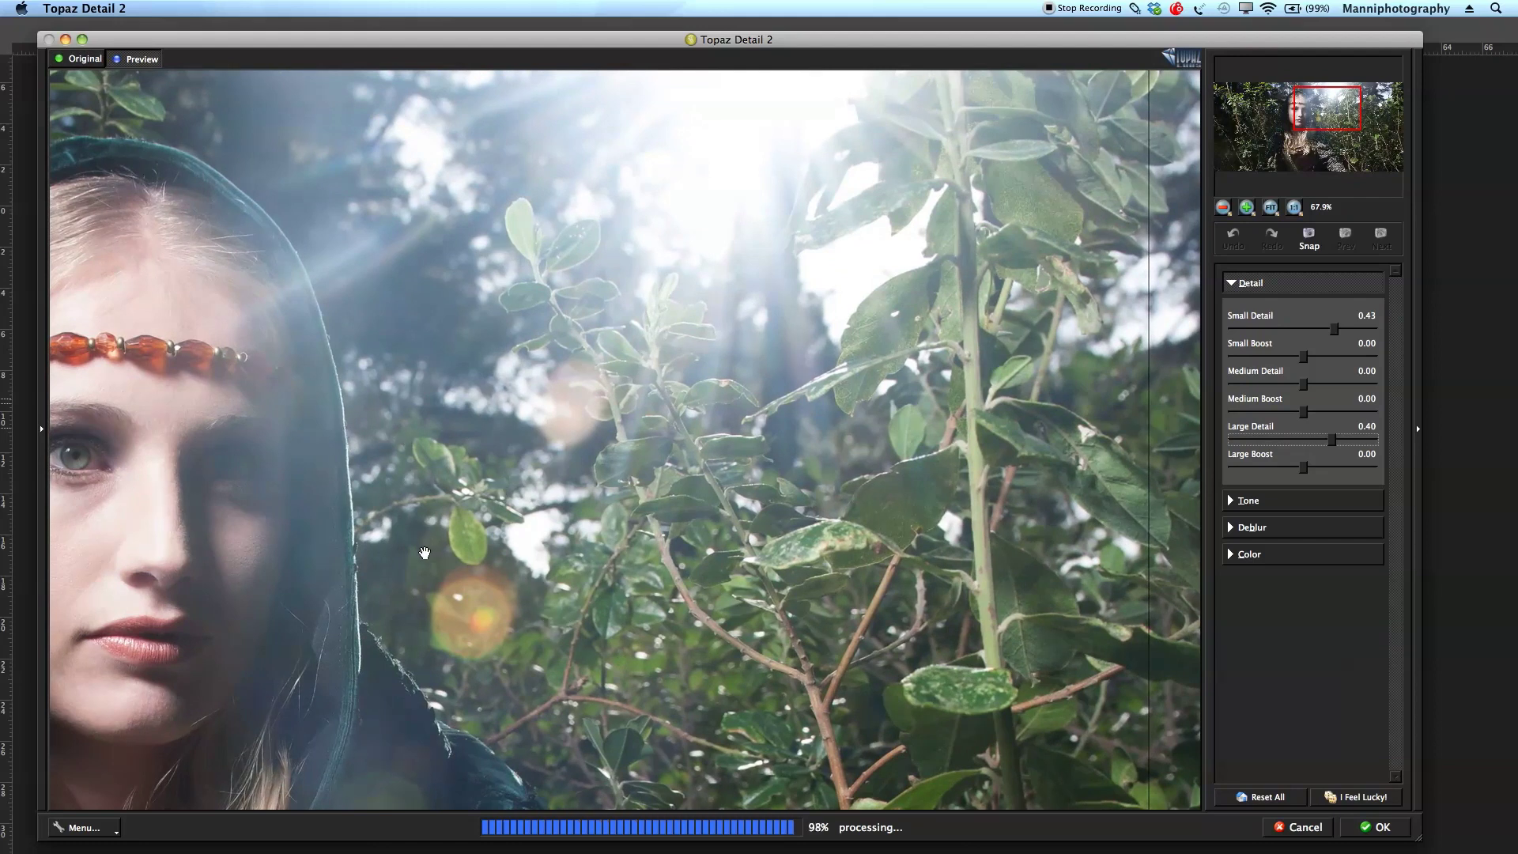
left_click_drag(440, 574, 519, 198)
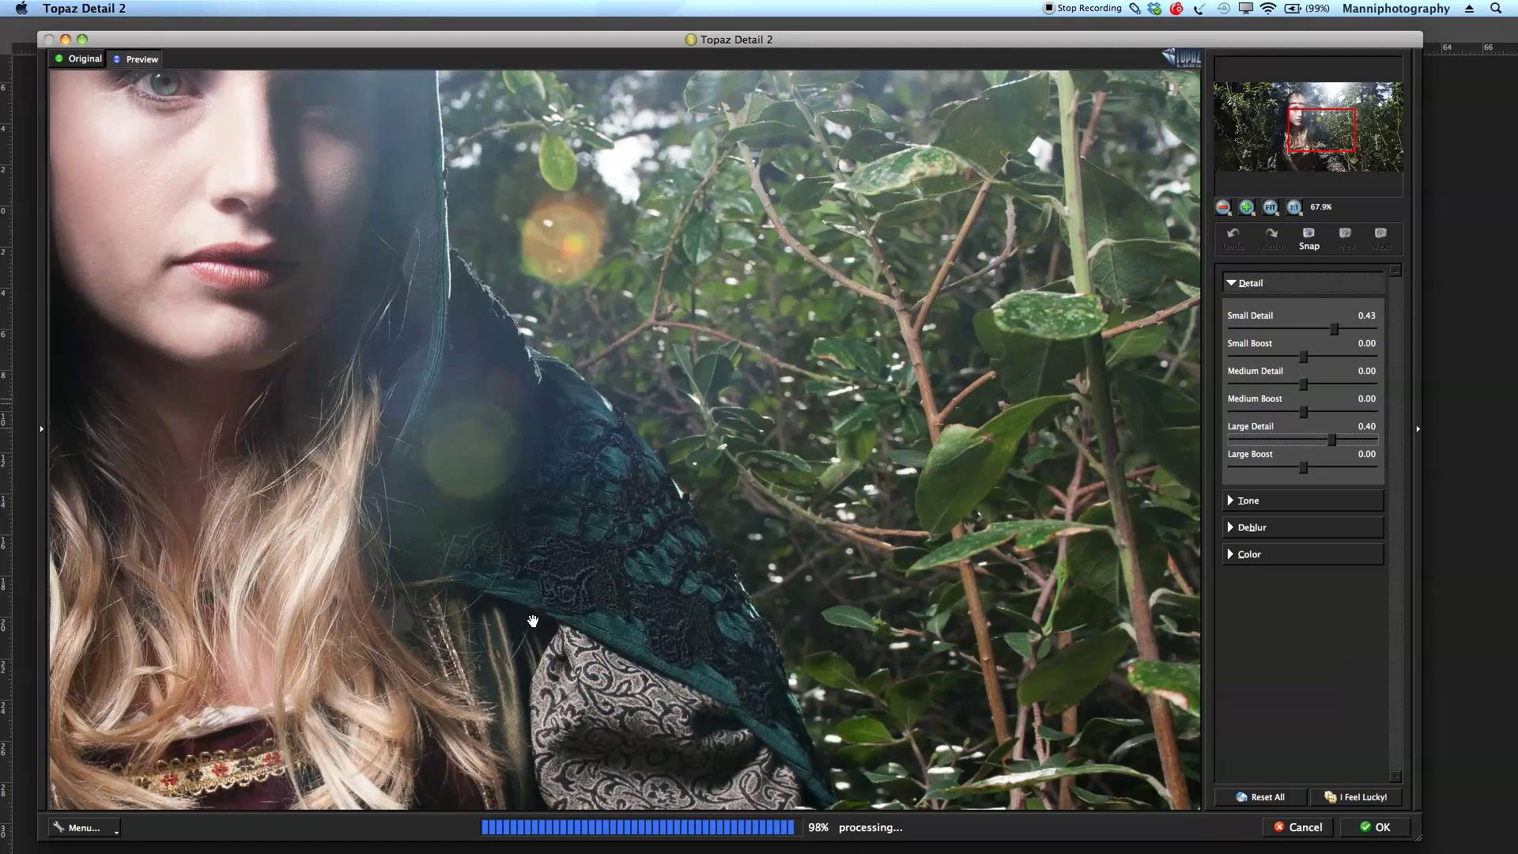
left_click_drag(533, 620, 645, 293)
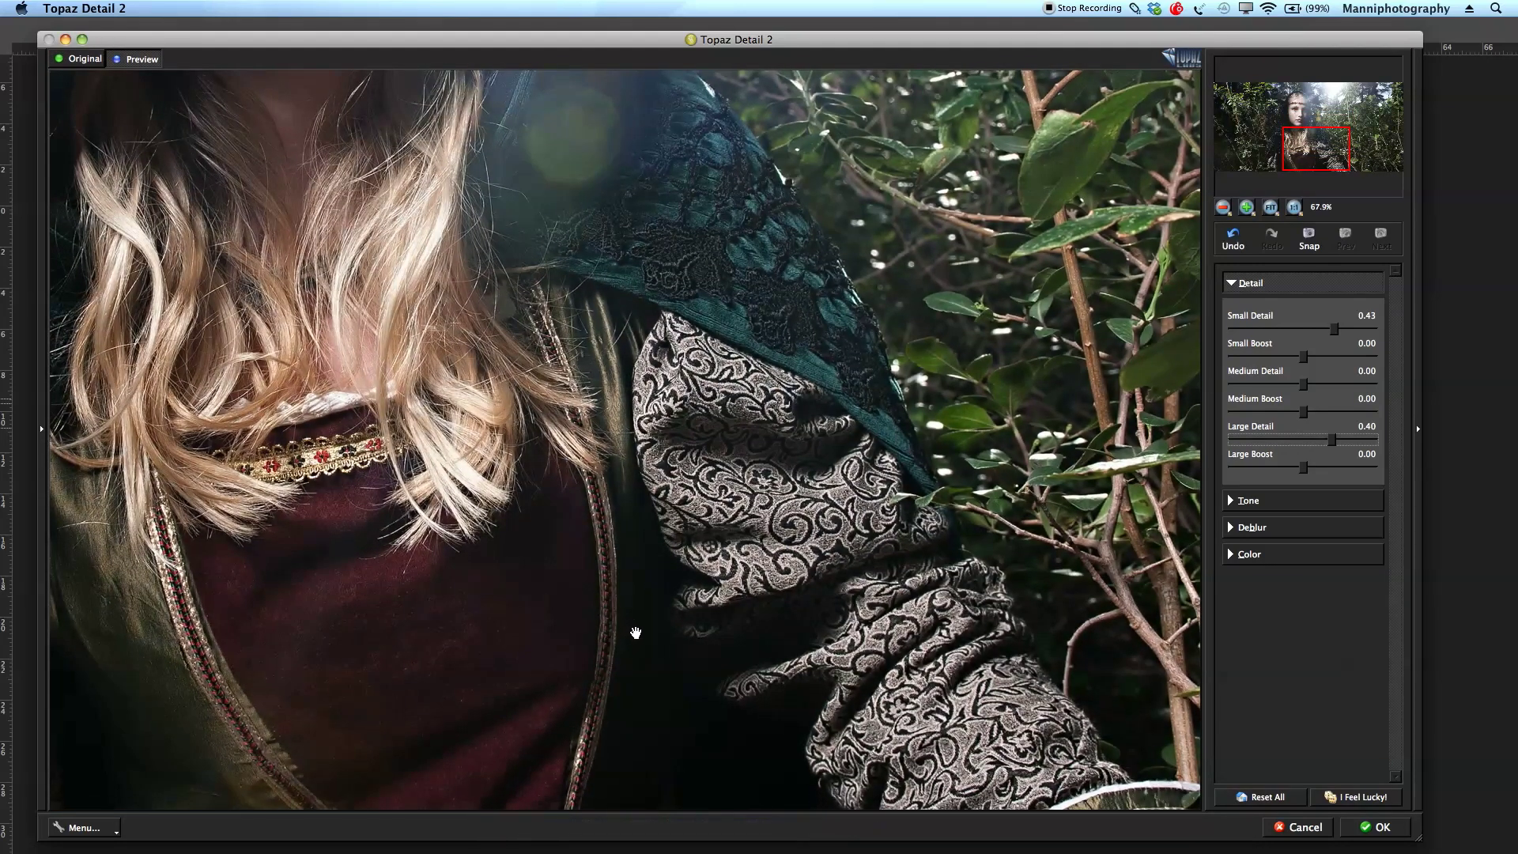
left_click_drag(344, 567, 673, 555)
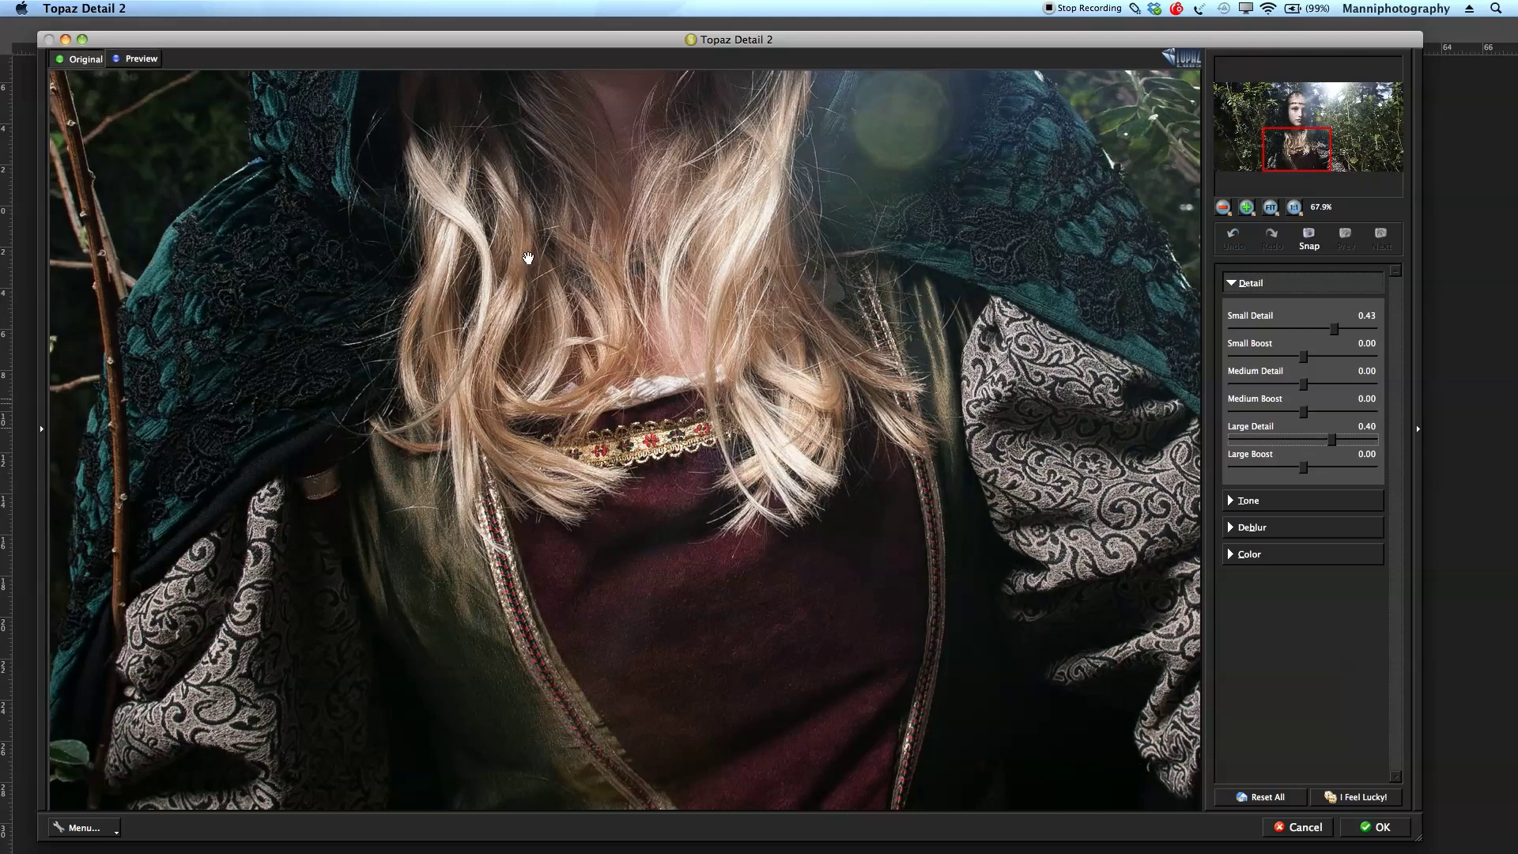
left_click_drag(532, 245, 603, 620)
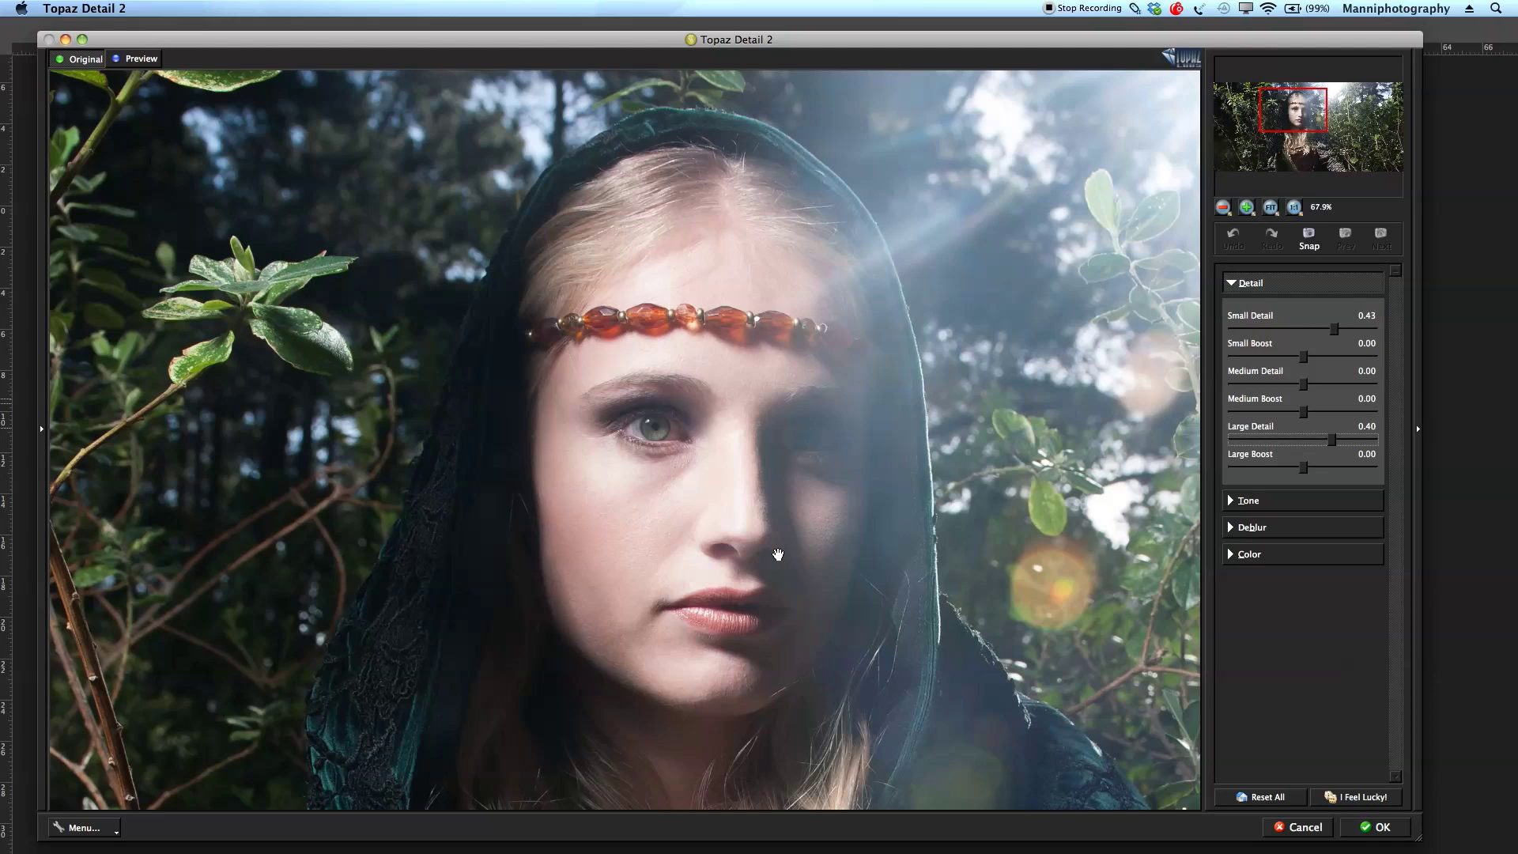
left_click(1374, 828)
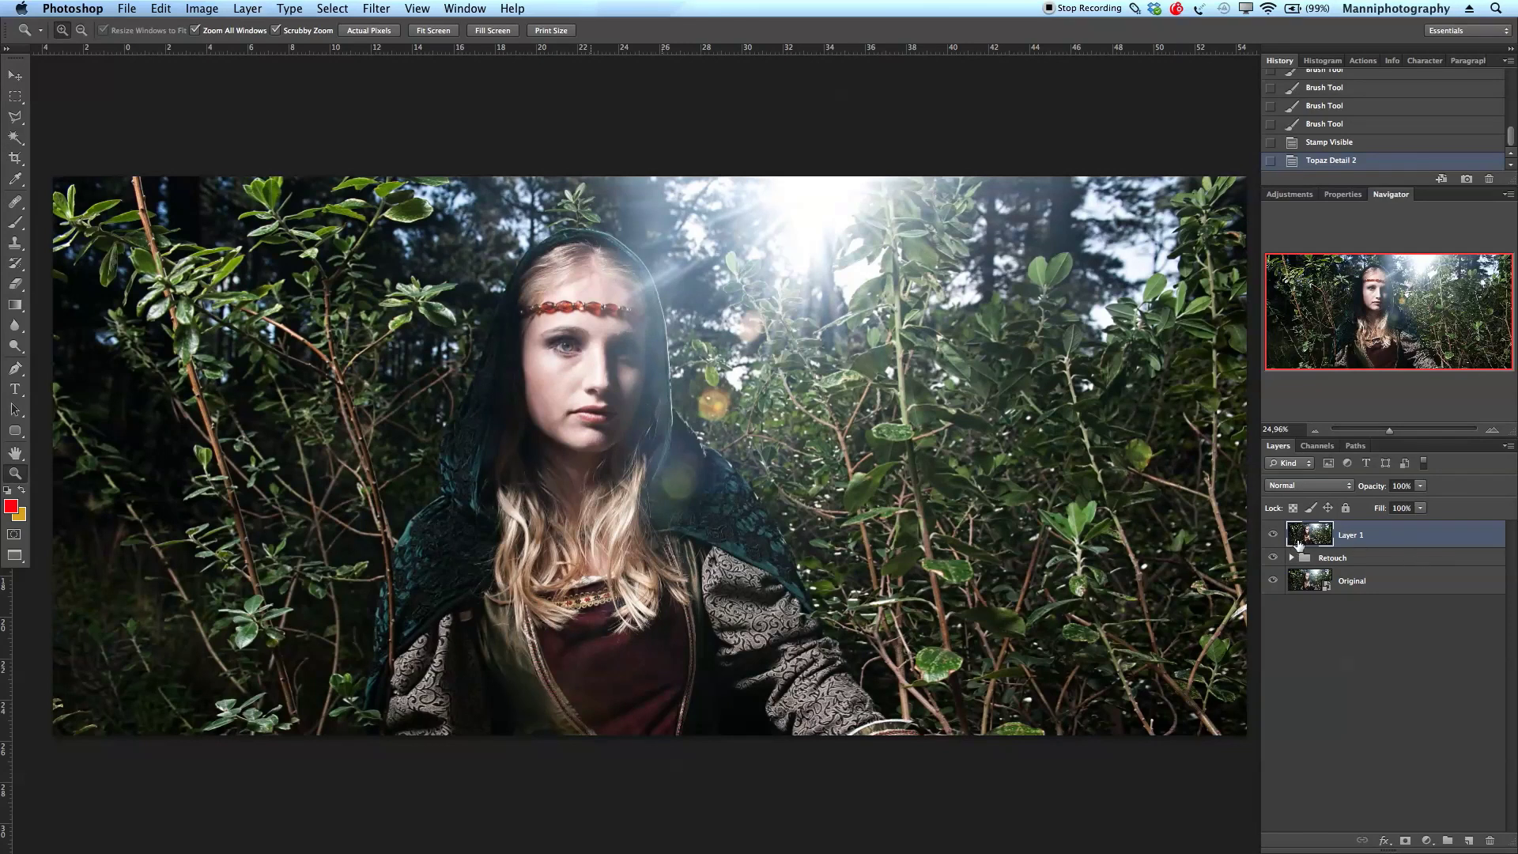
Compare the whole image with the Topaz-filtered Layer 1 hidden and shown.
left_click(1273, 536)
left_click(1273, 536)
left_click(1273, 536)
left_click(1272, 538)
left_click(1270, 539)
left_click(1271, 537)
left_click(1273, 536)
left_click(1275, 535)
Set Layer 1's opacity to 20% and compare the image with and without the layer.
left_click(1393, 486)
type("20")
left_click(1273, 536)
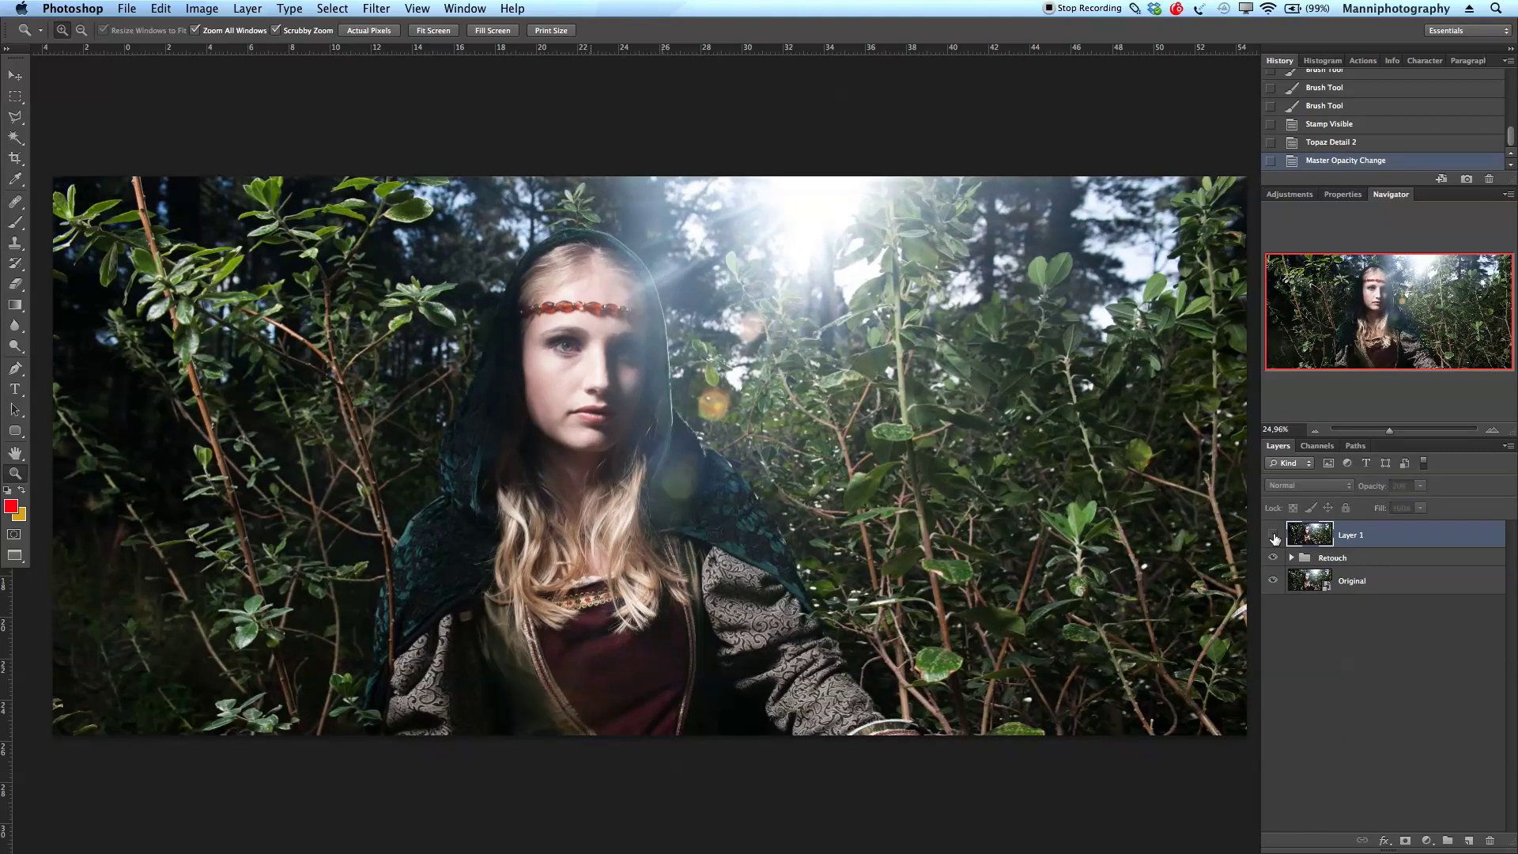
left_click(1274, 538)
left_click(1274, 539)
left_click(1274, 538)
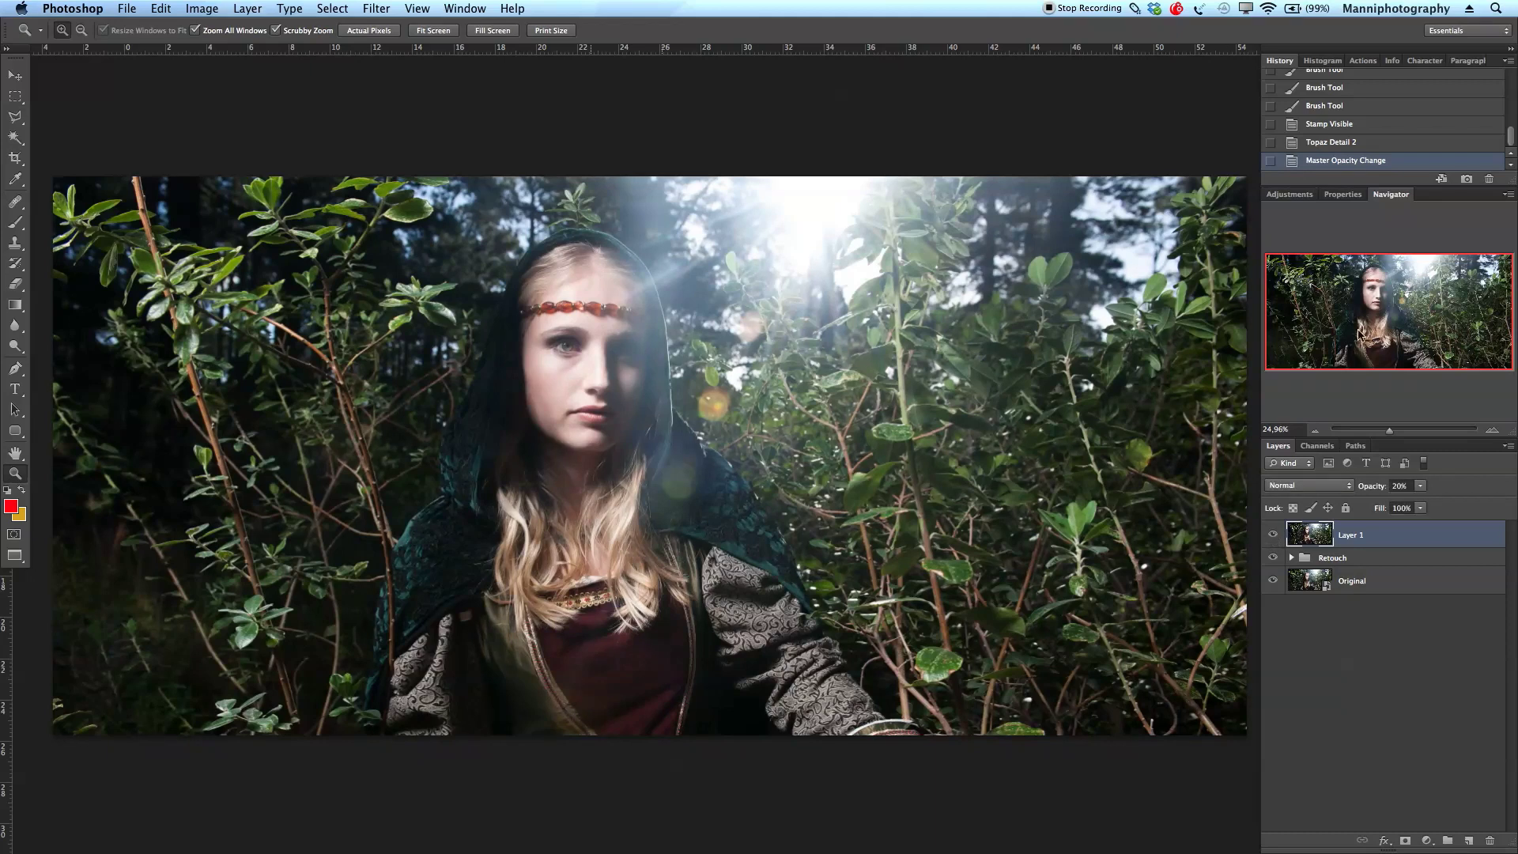
Set Layer 1's opacity to 30%, judging the detail effect at 100% zoom with the layer hidden and shown.
left_click_drag(1395, 433, 1407, 433)
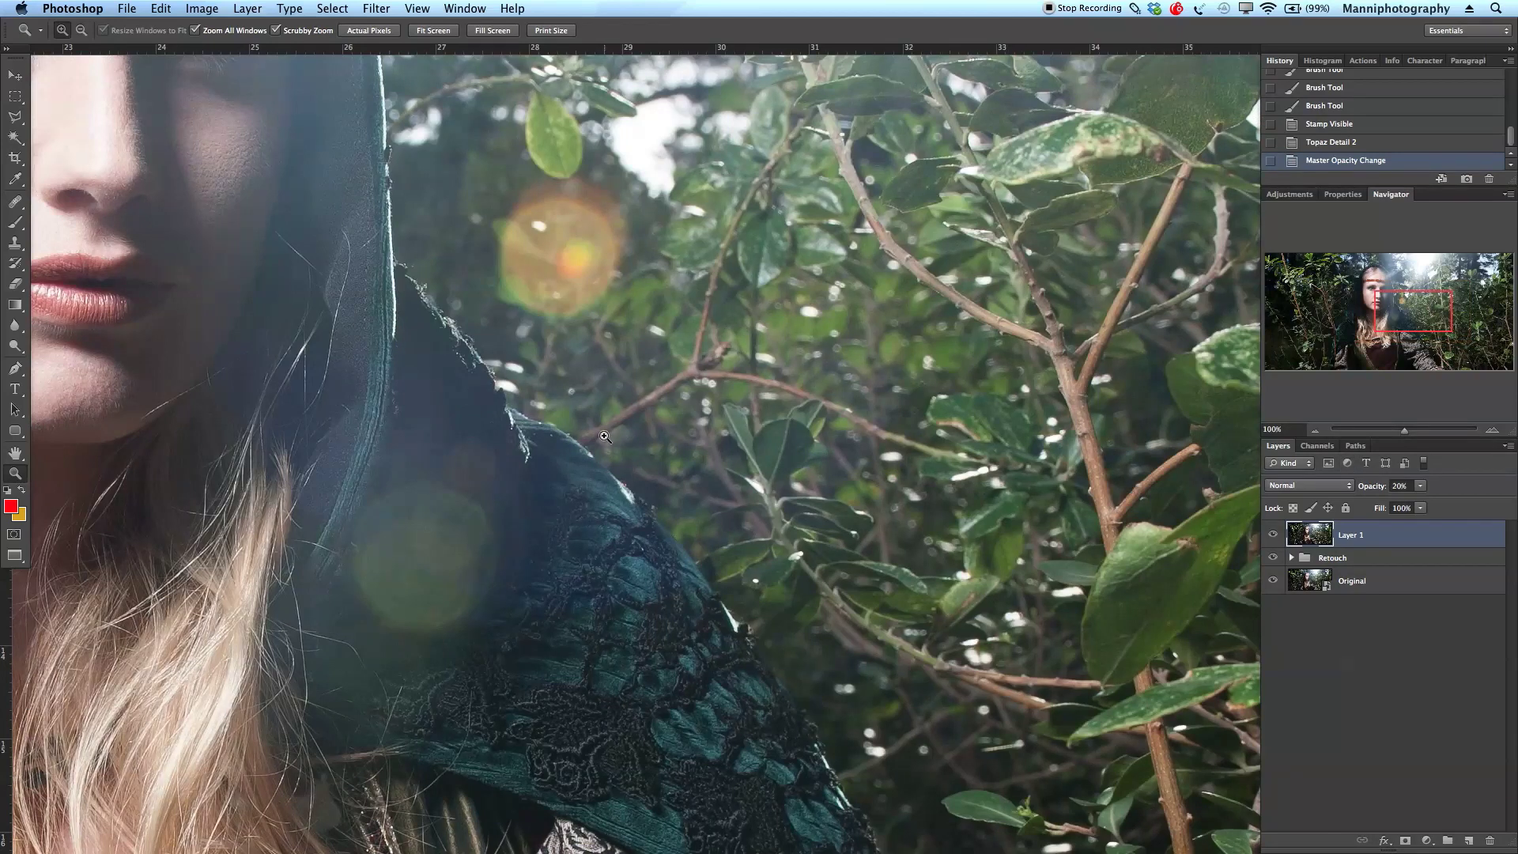
left_click_drag(557, 467, 839, 530)
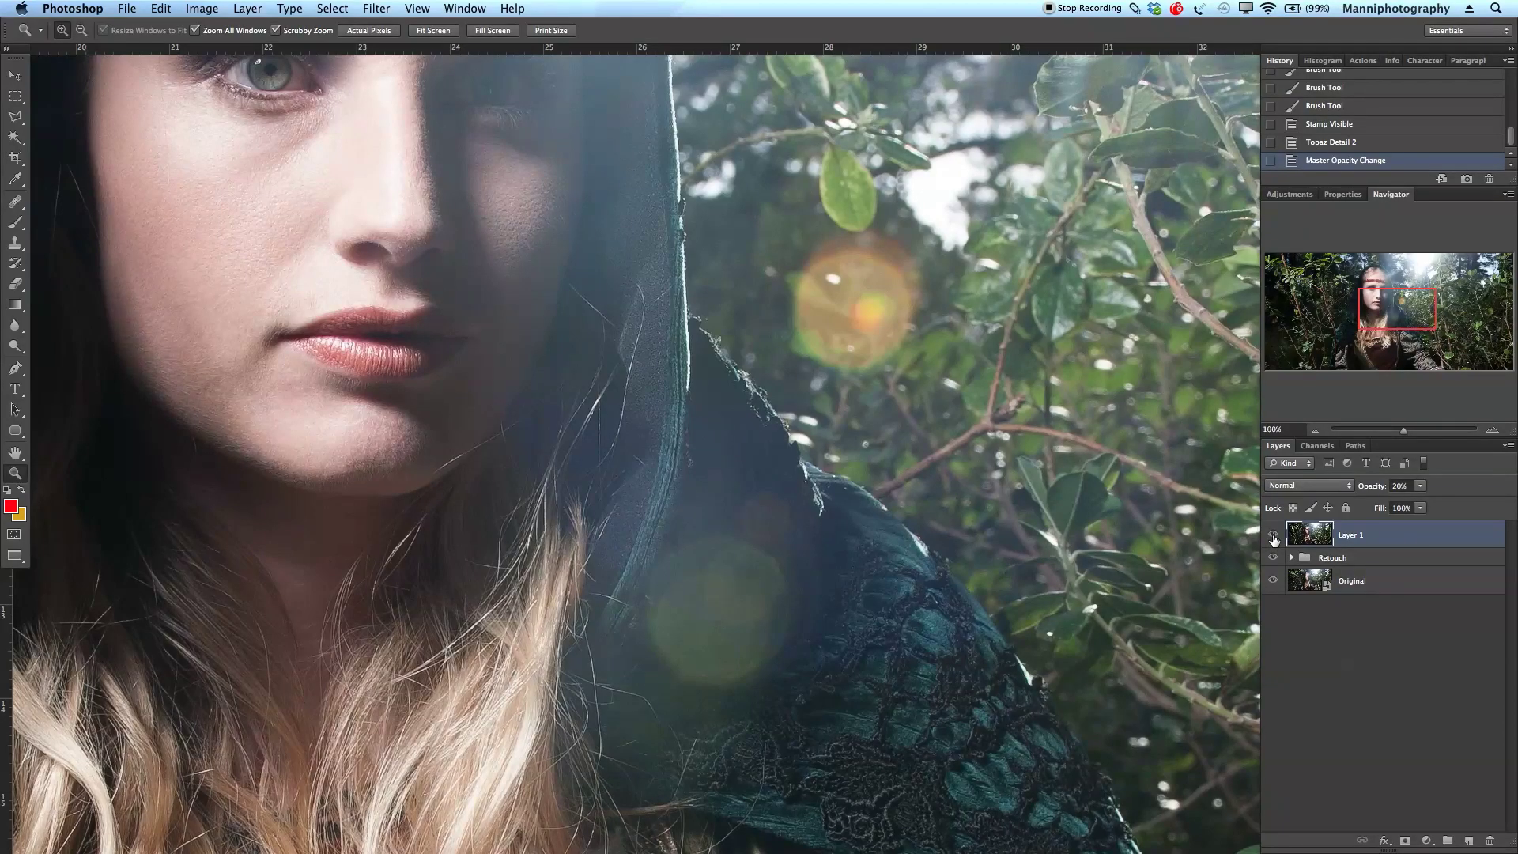
left_click(1273, 536)
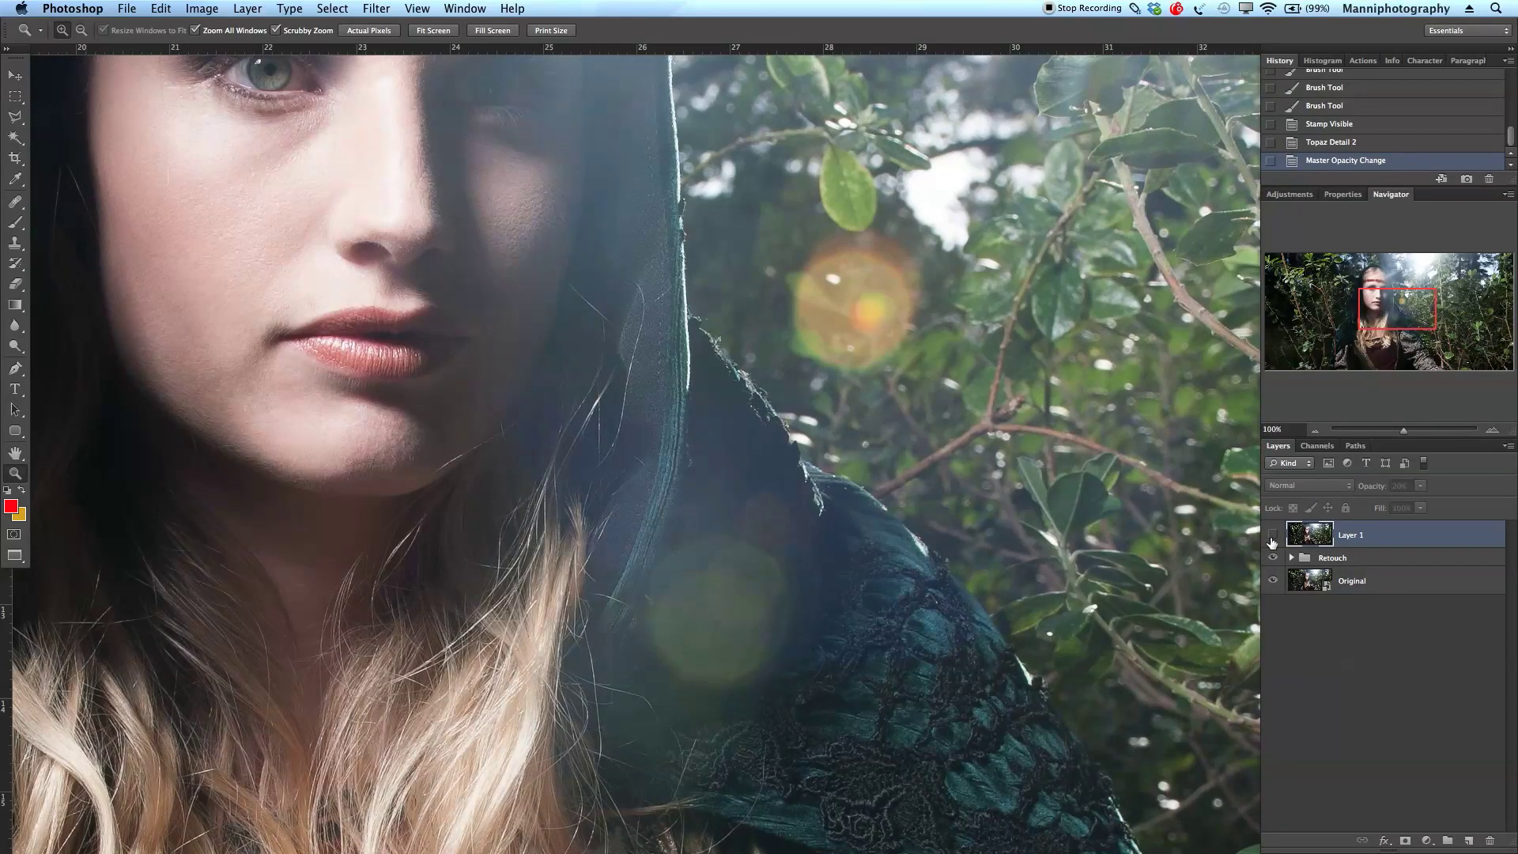
left_click(1272, 538)
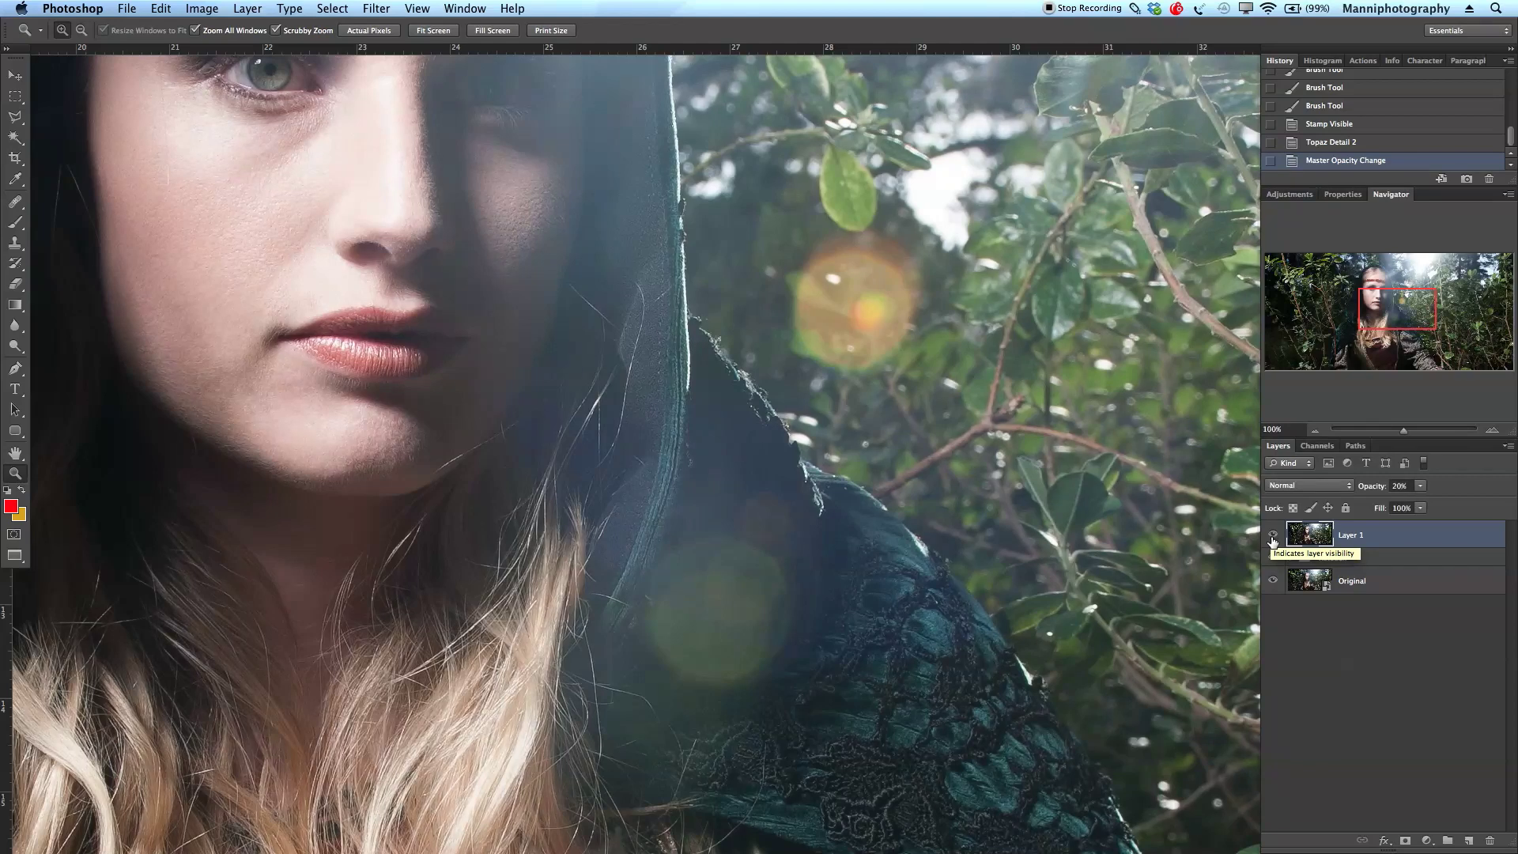
left_click(1272, 537)
left_click(1272, 538)
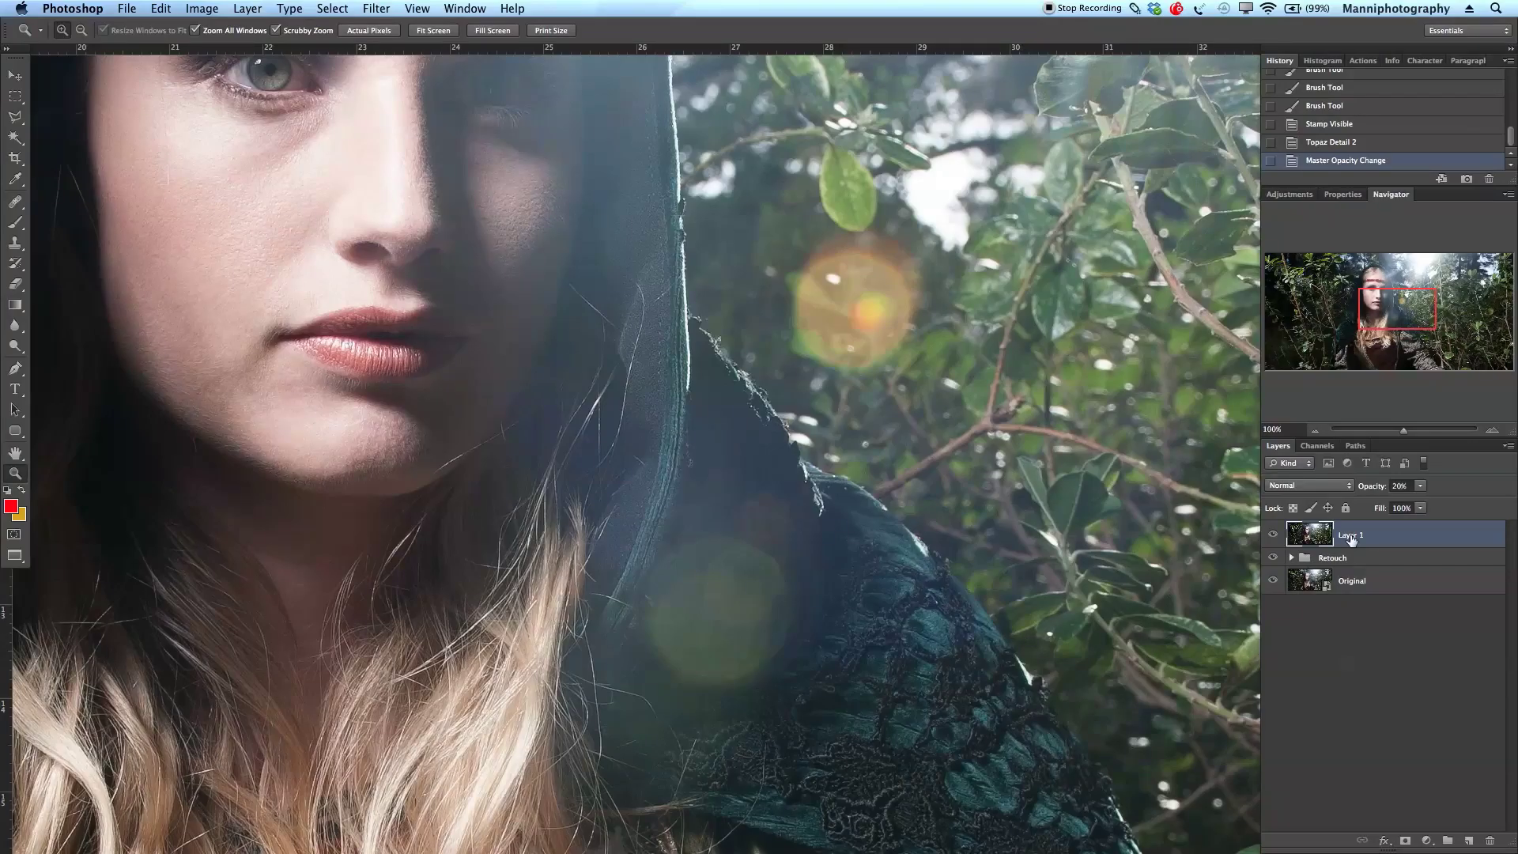
left_click_drag(1369, 487, 1380, 488)
left_click(1271, 537)
left_click(1273, 535)
left_click(1272, 535)
left_click(1272, 535)
Add a white layer mask to Layer 1 and prepare the 100 px Brush with black as foreground color.
scroll(733, 395, "up", 5)
scroll(732, 395, "left", 5)
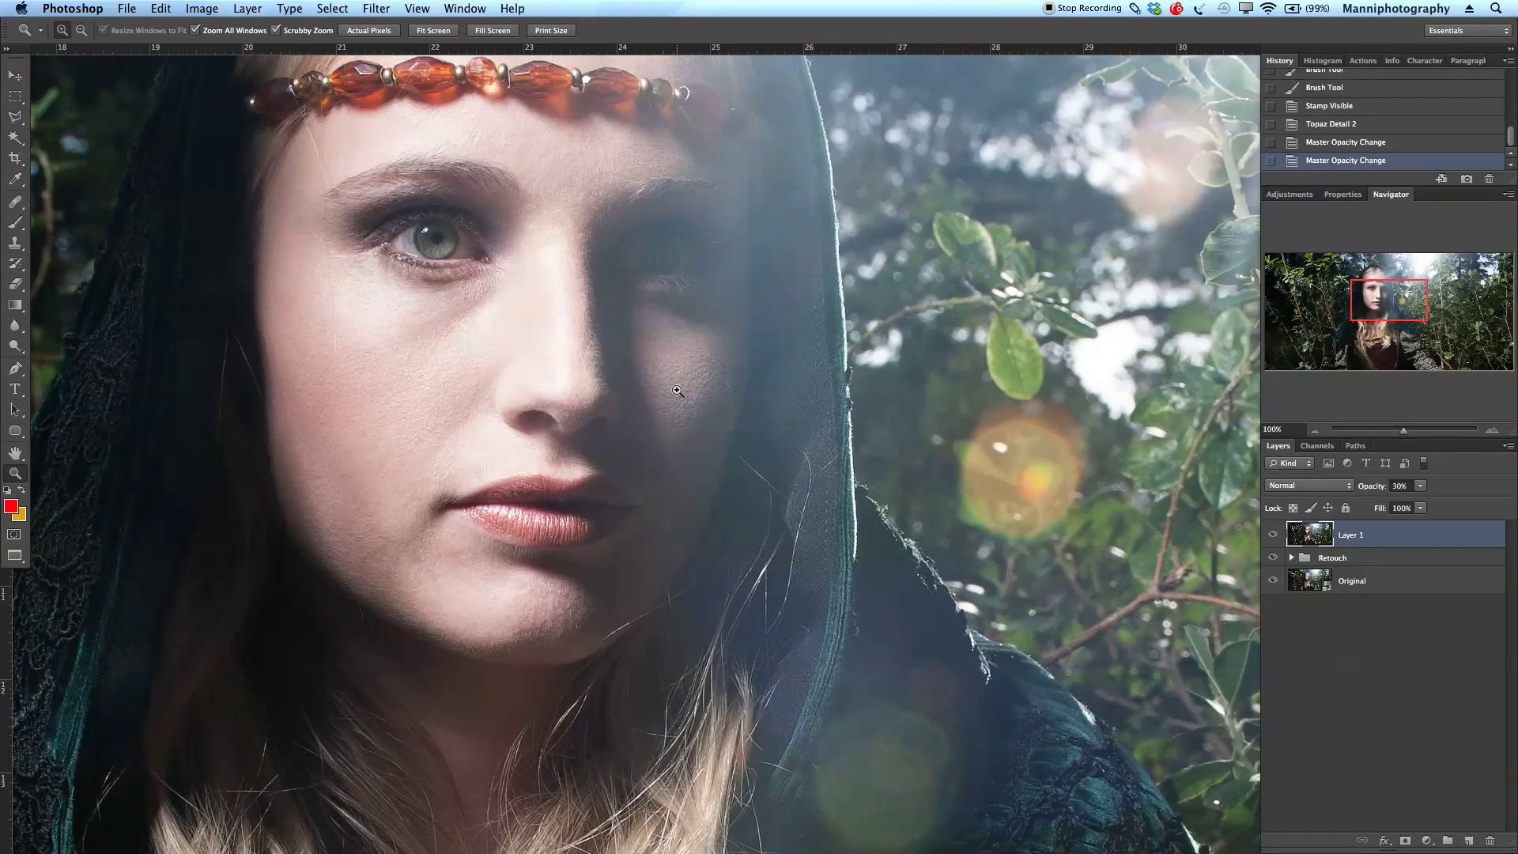
left_click_drag(703, 339, 710, 419)
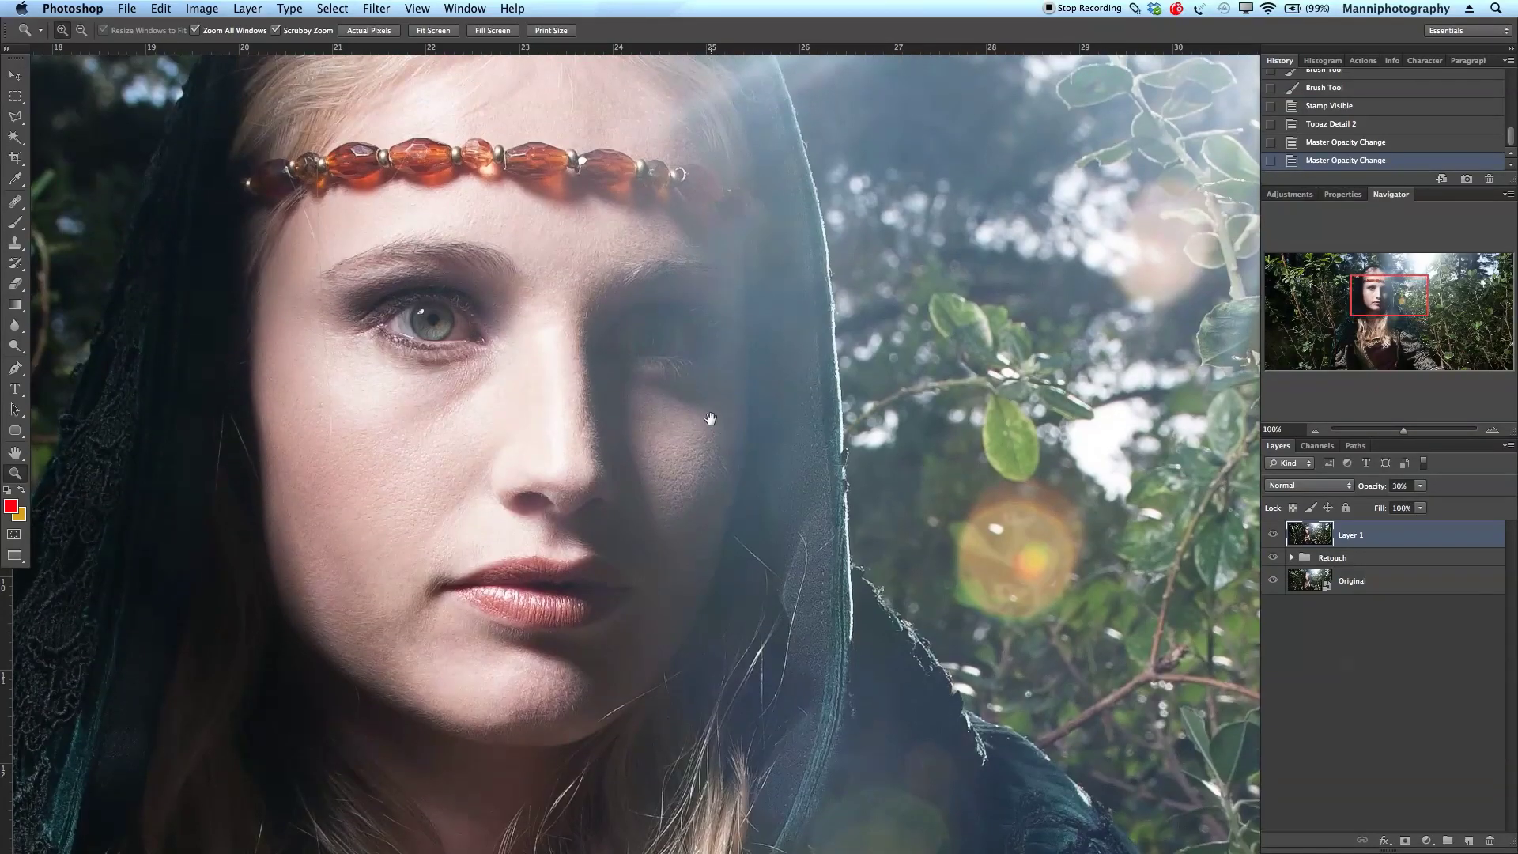
left_click_drag(1407, 430, 1402, 431)
left_click_drag(935, 453, 1081, 622)
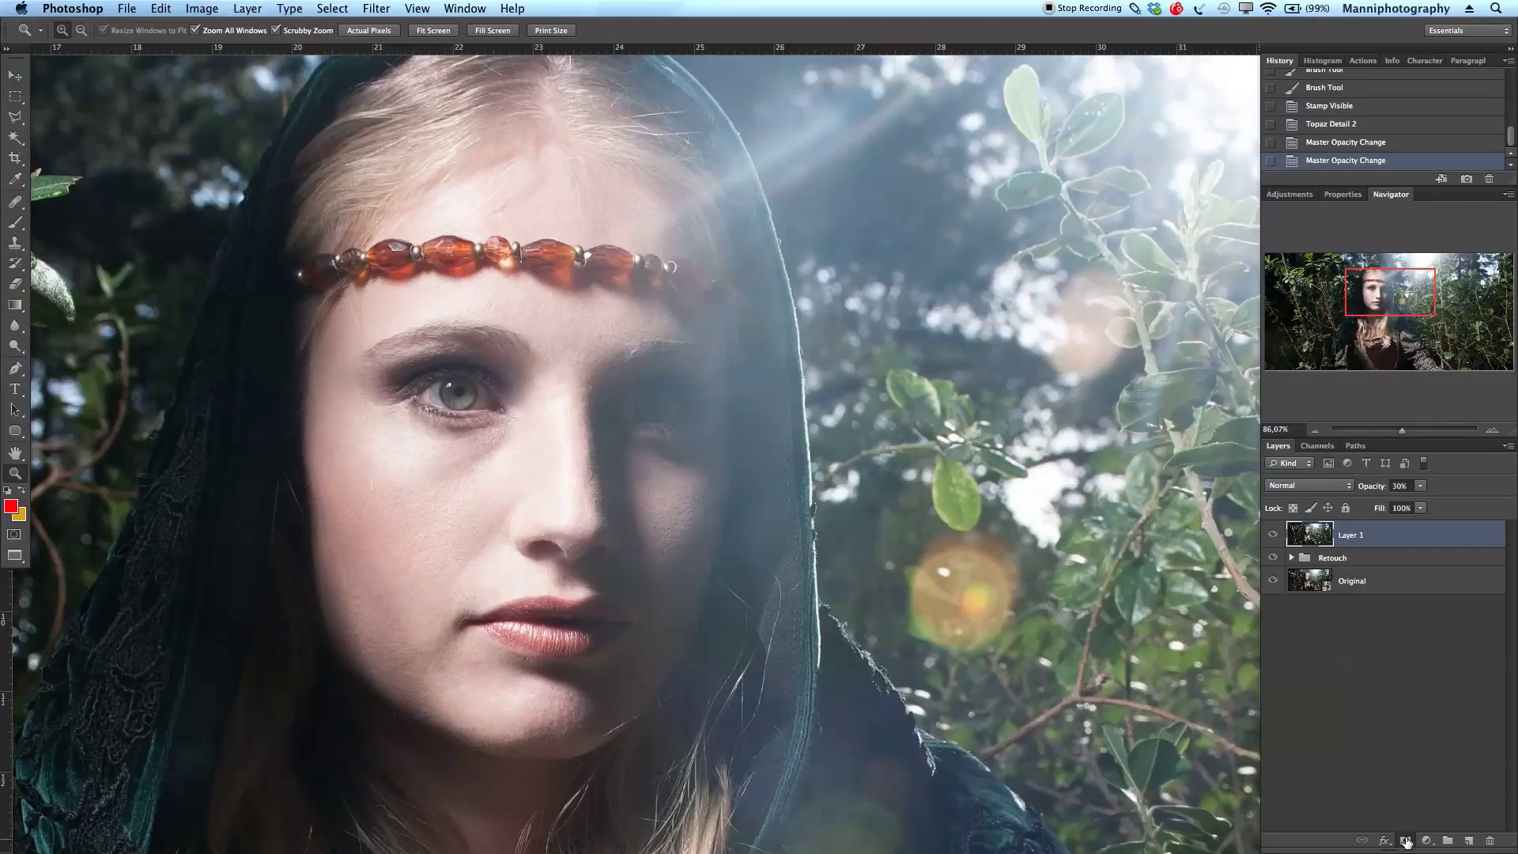
left_click(1405, 841)
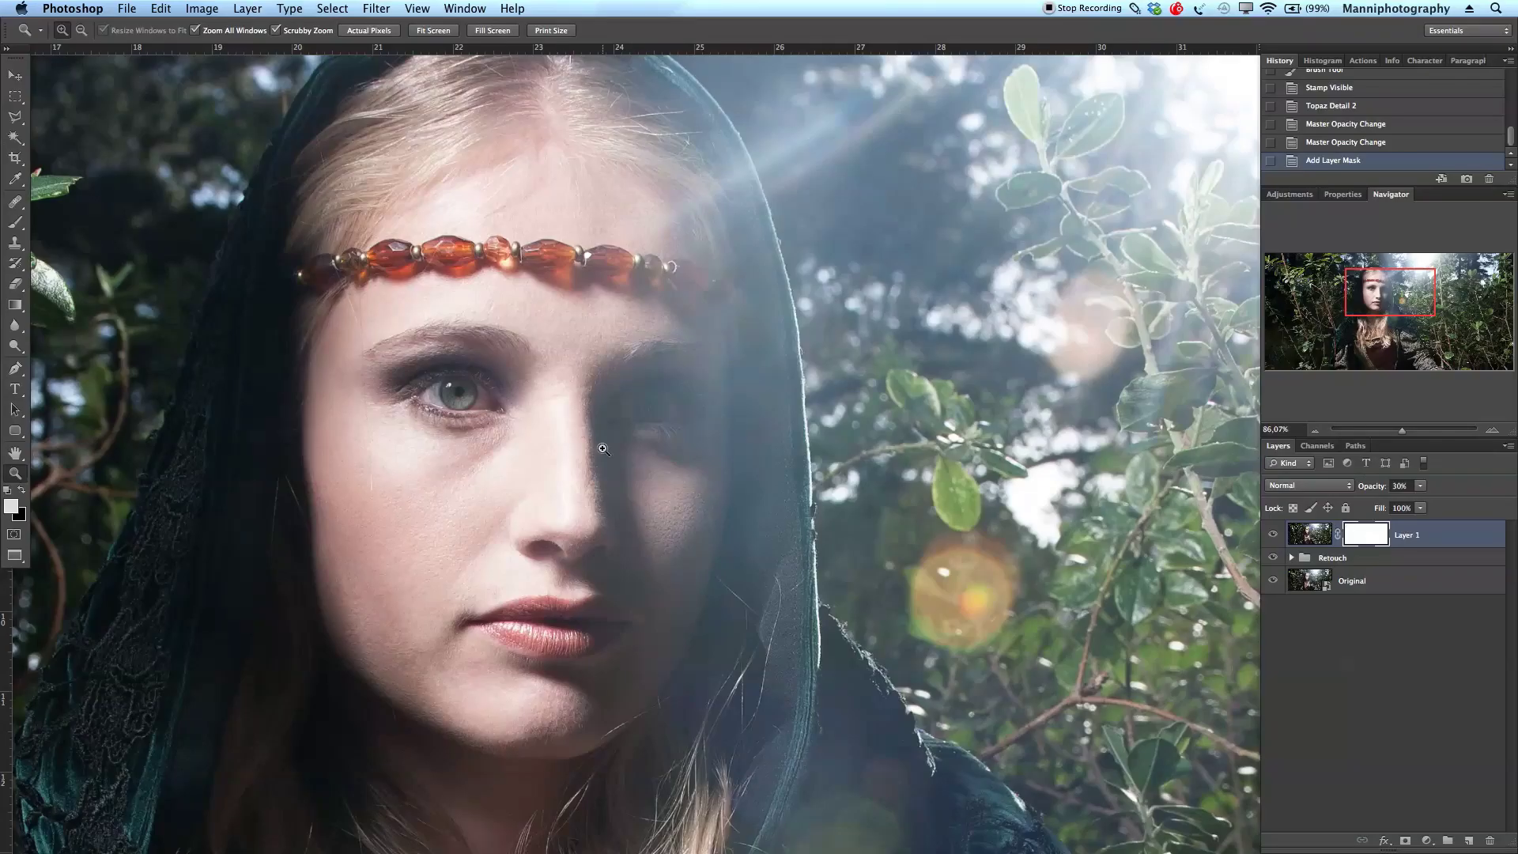
left_click(16, 223)
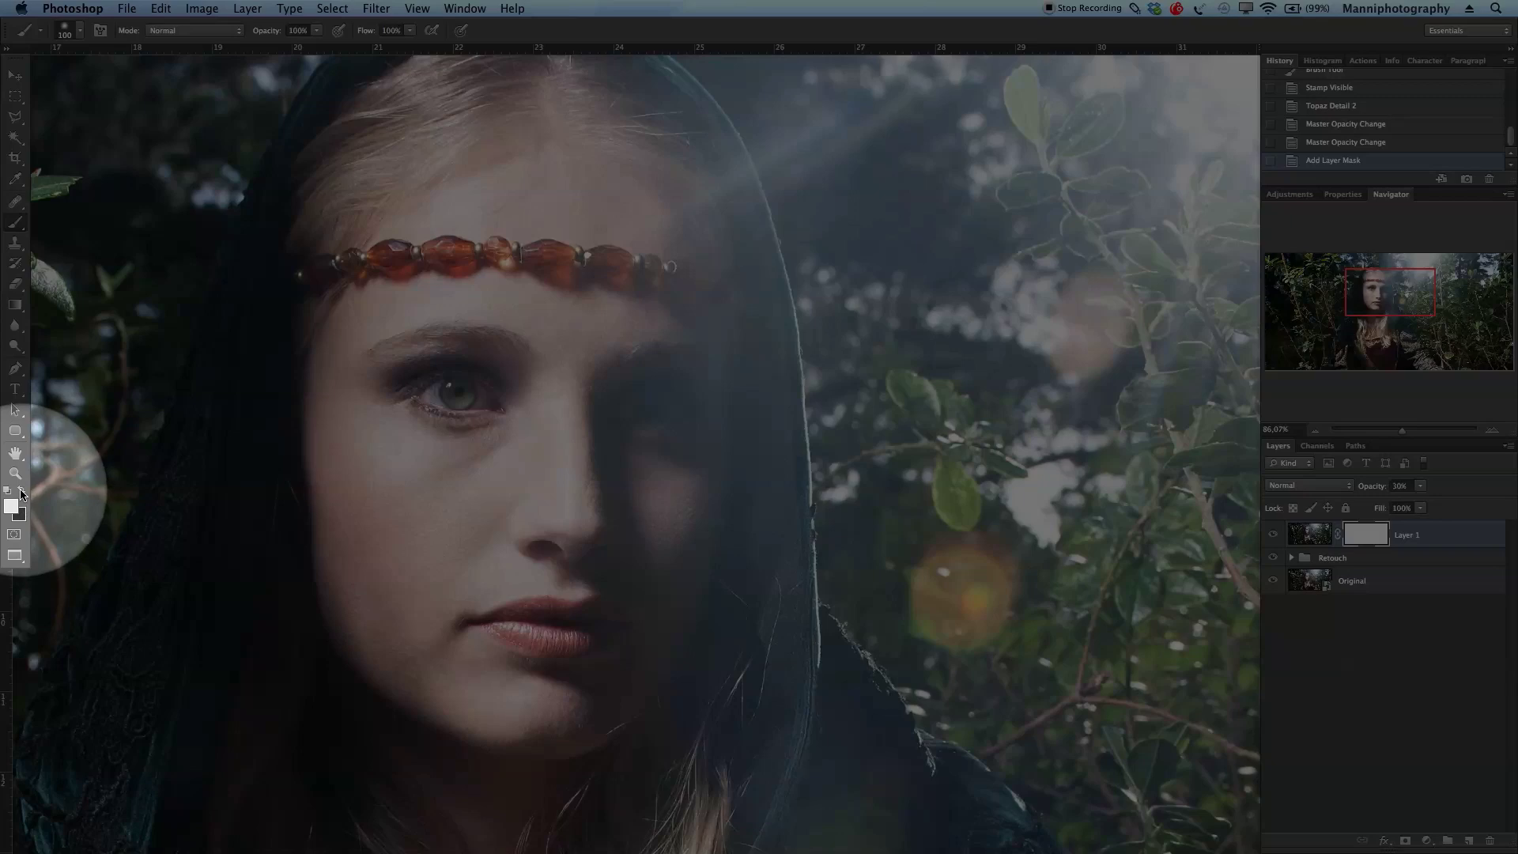
left_click(22, 491)
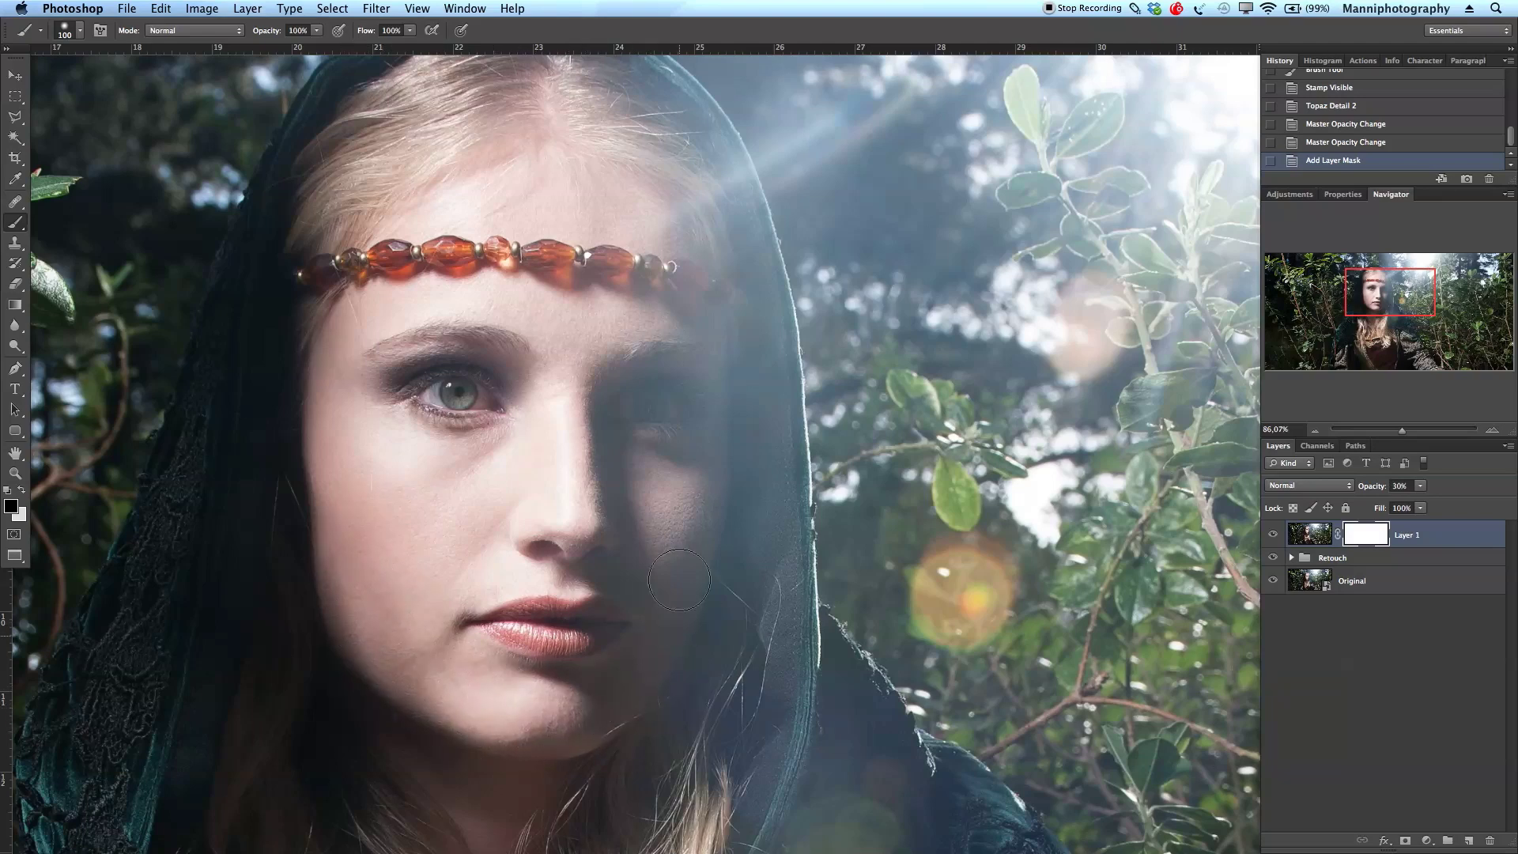
Paint black on Layer 1's mask over the cheeks, nose and forehead, keeping the eyes, lips and headband unmasked.
mouse_move(591, 549)
left_mouse_down()
mouse_move(544, 556)
mouse_move(534, 521)
mouse_move(473, 538)
mouse_move(428, 510)
mouse_move(481, 464)
mouse_move(396, 461)
left_mouse_up()
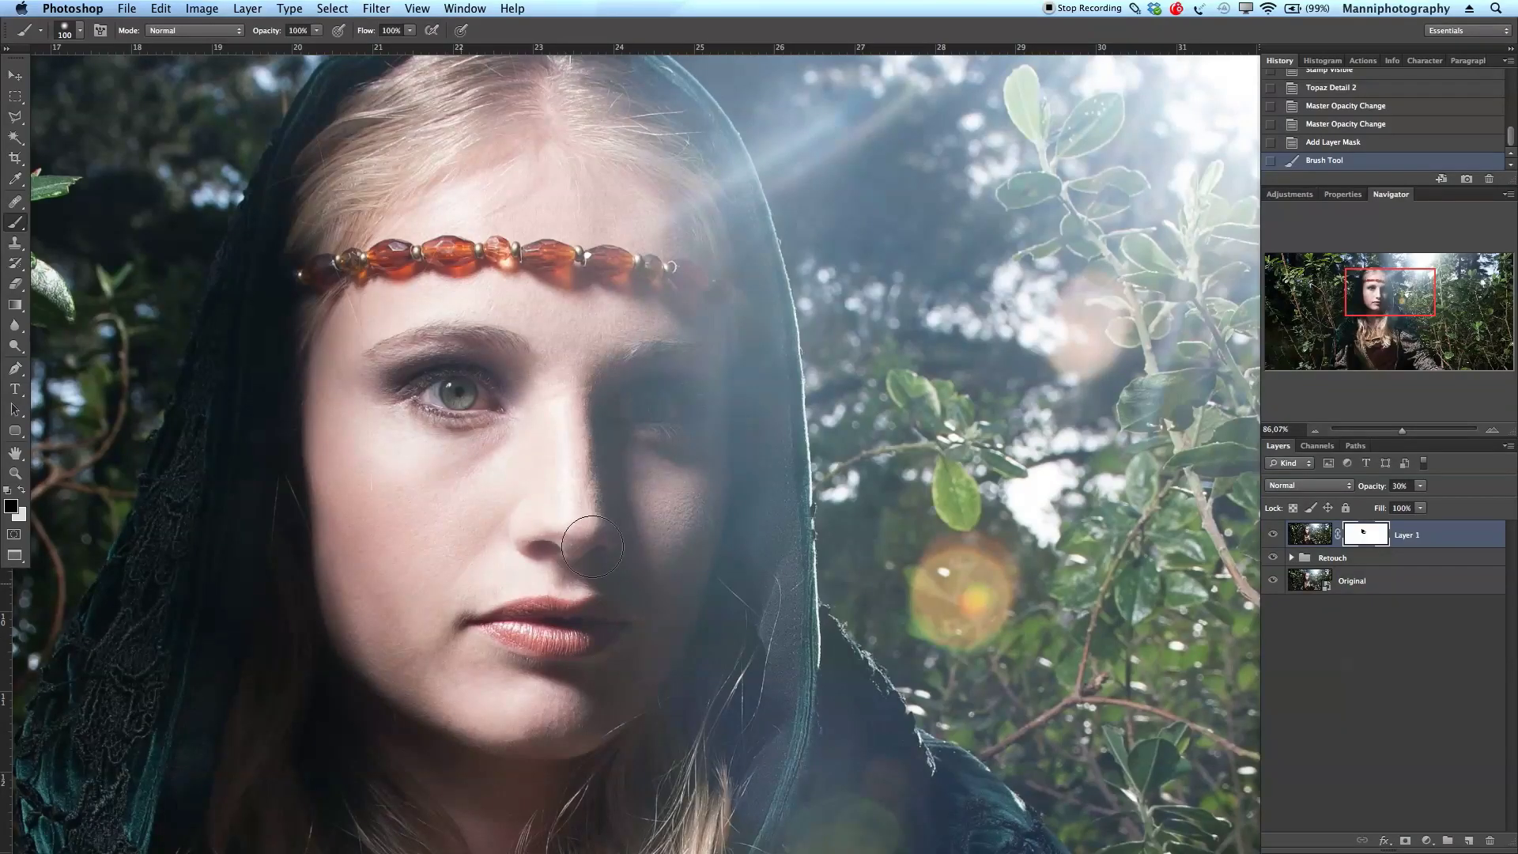
mouse_move(666, 520)
left_mouse_down()
mouse_move(678, 568)
mouse_move(699, 469)
left_mouse_up()
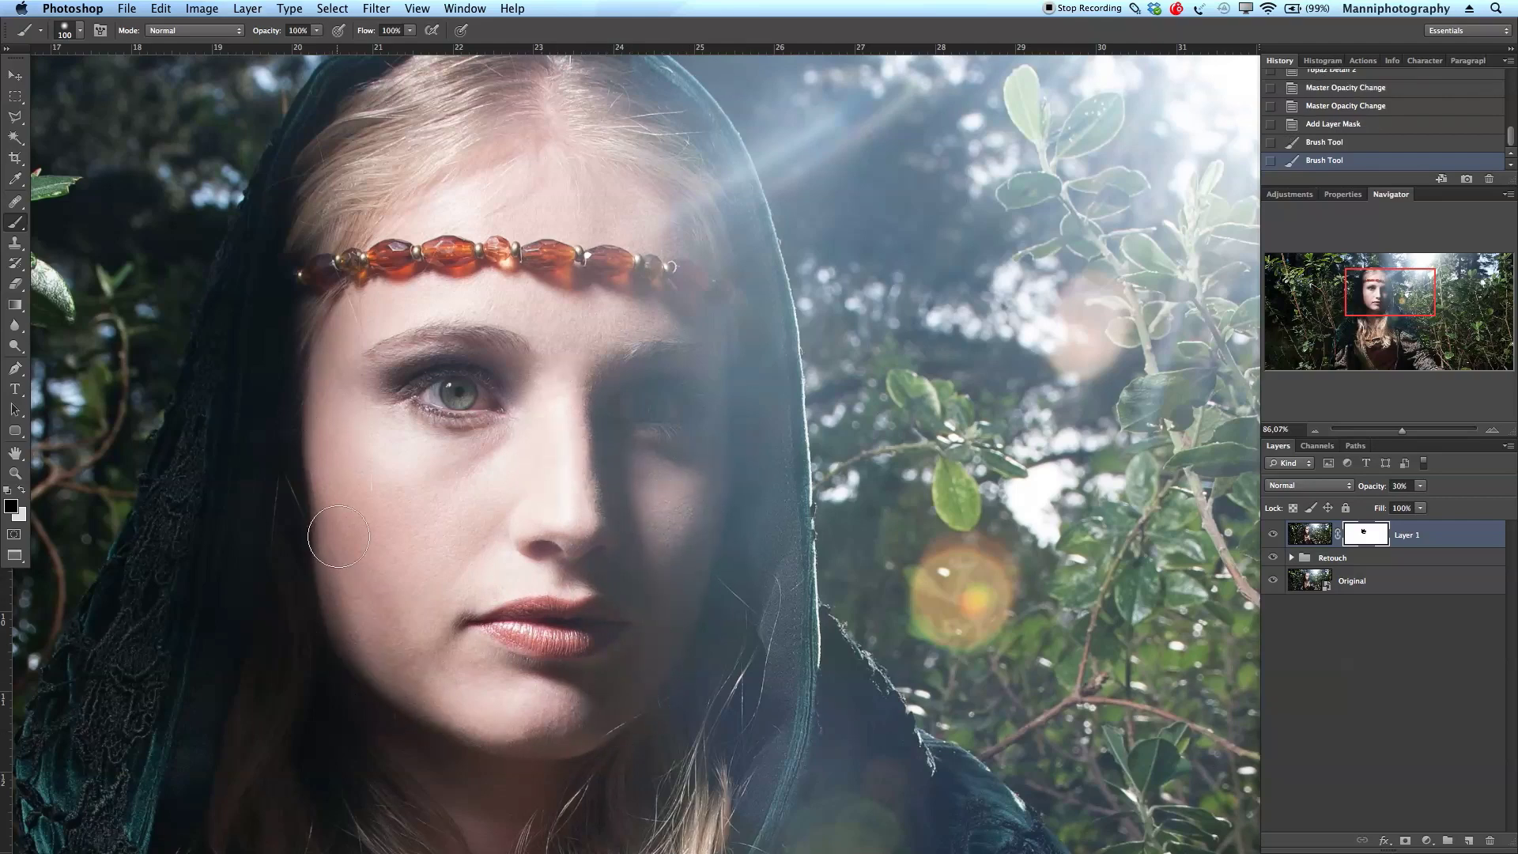
left_click_drag(688, 308, 582, 363)
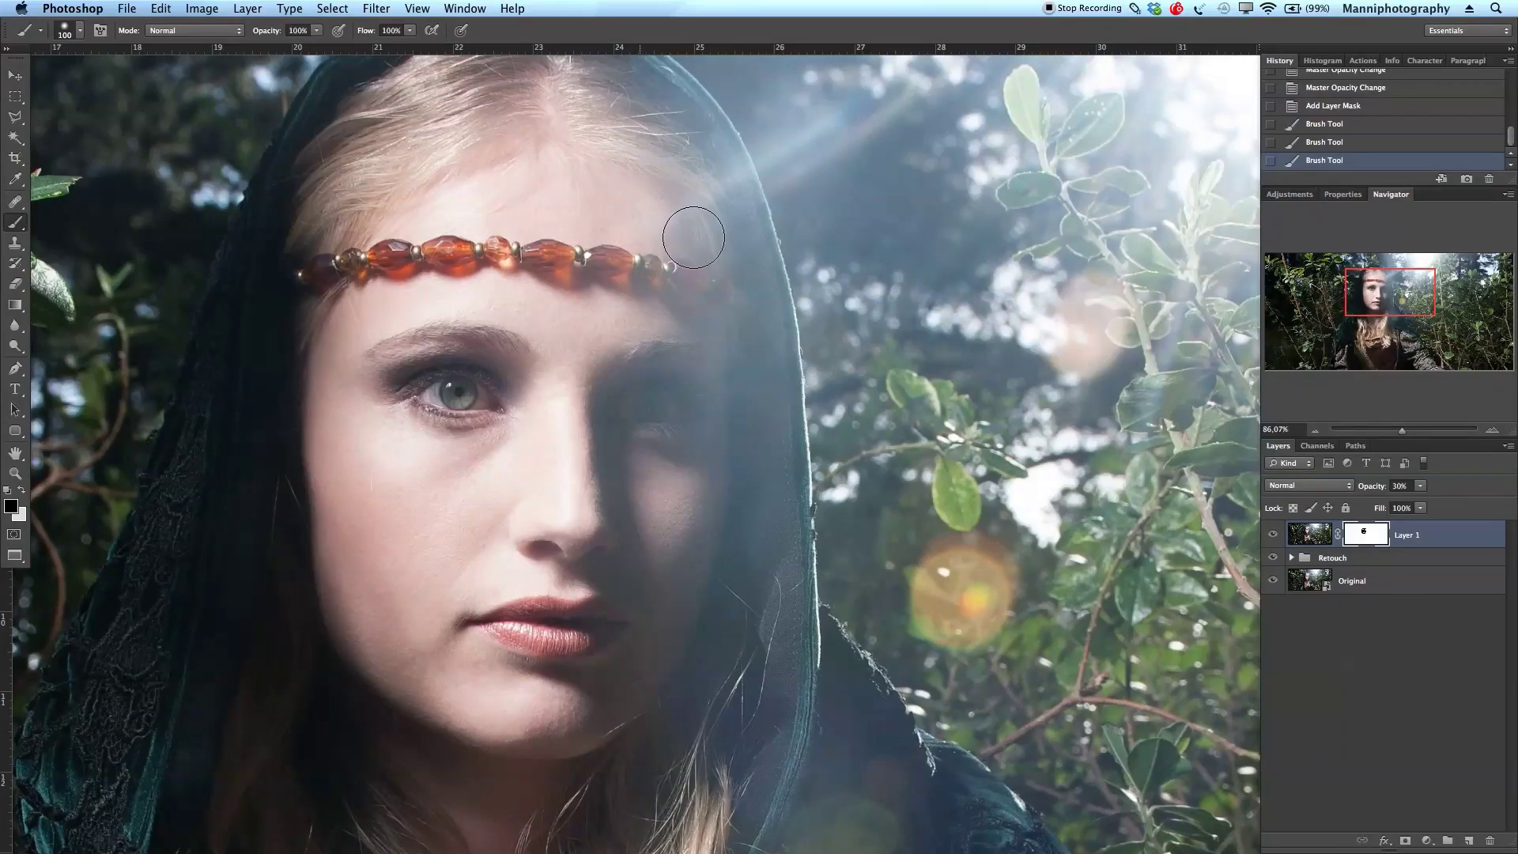
mouse_move(672, 235)
left_mouse_down()
mouse_move(586, 173)
mouse_move(503, 165)
mouse_move(399, 219)
mouse_move(628, 178)
mouse_move(557, 125)
mouse_move(535, 126)
mouse_move(515, 193)
mouse_move(405, 225)
left_mouse_up()
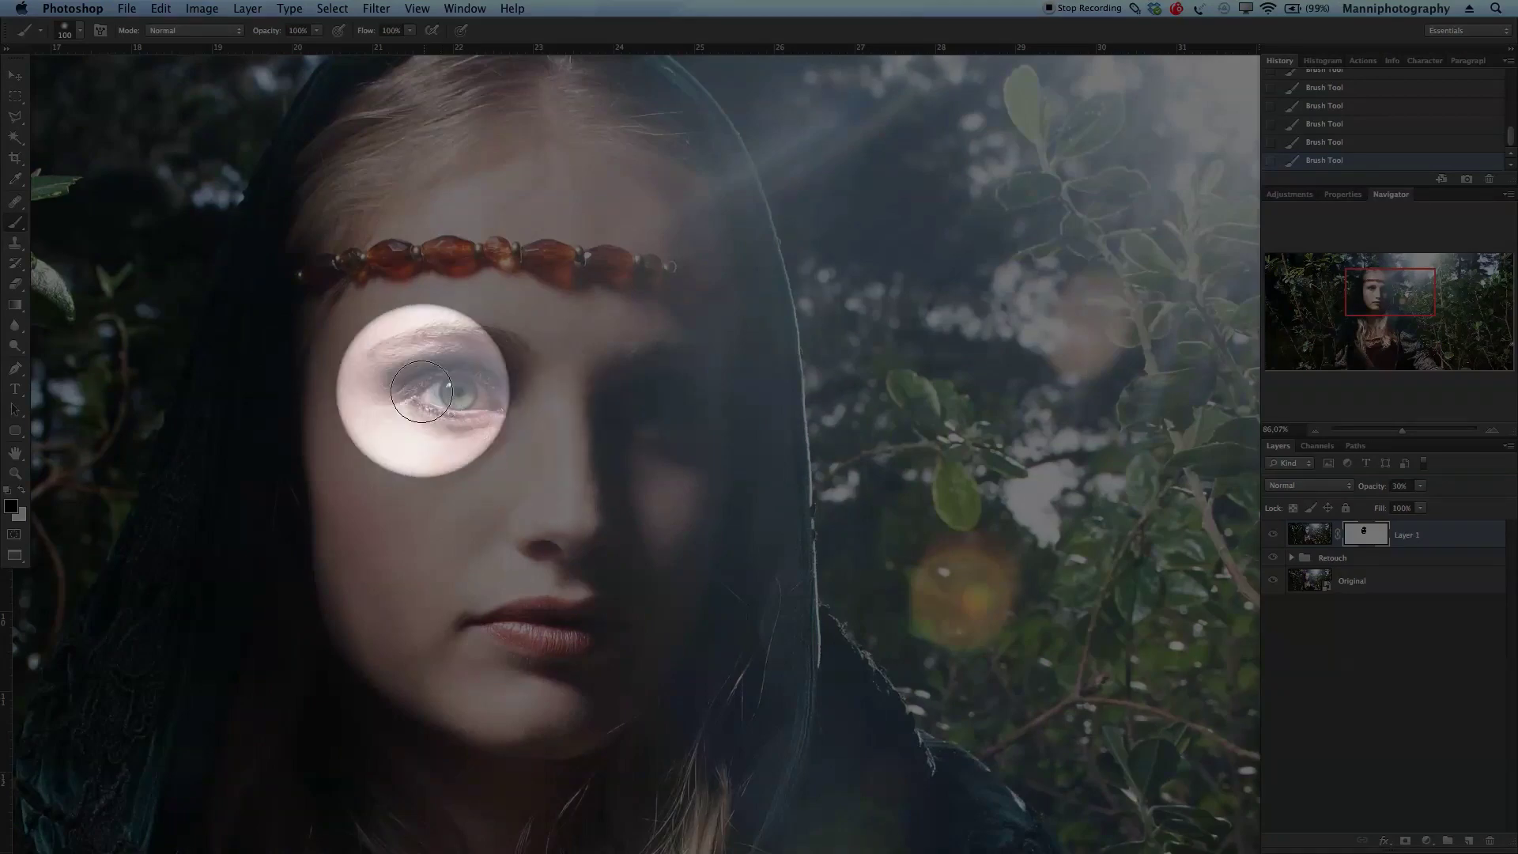
Mask out the skin close to the eye with a 50 px brush and the chin and neck with an 80 px brush.
key("bracketleft")
key("bracketleft")
key("bracketleft")
key("bracketleft")
key("bracketleft")
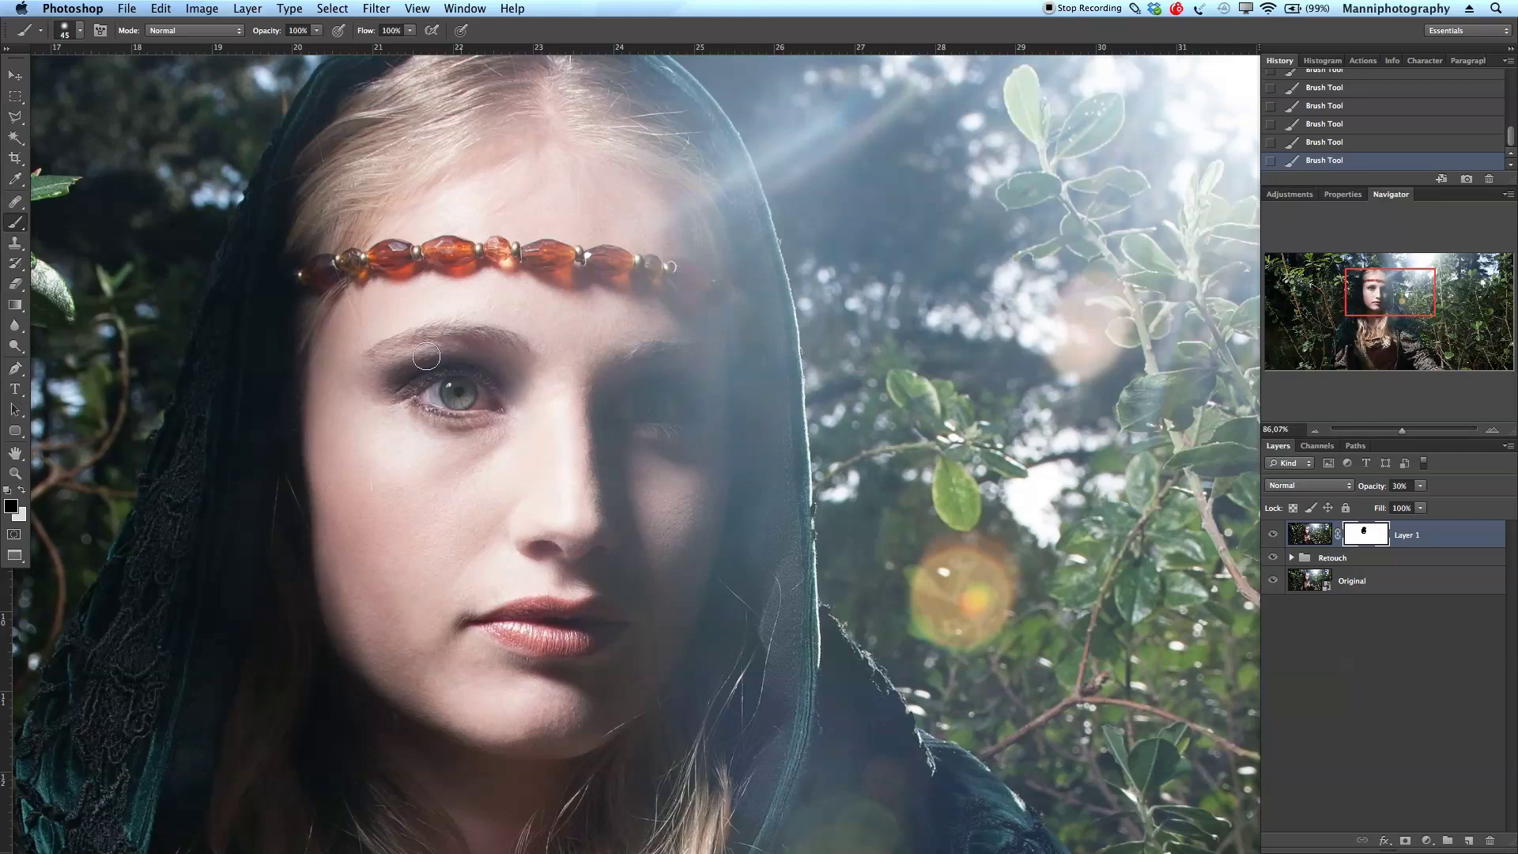
key("bracketright")
scroll(597, 608, "down", 5)
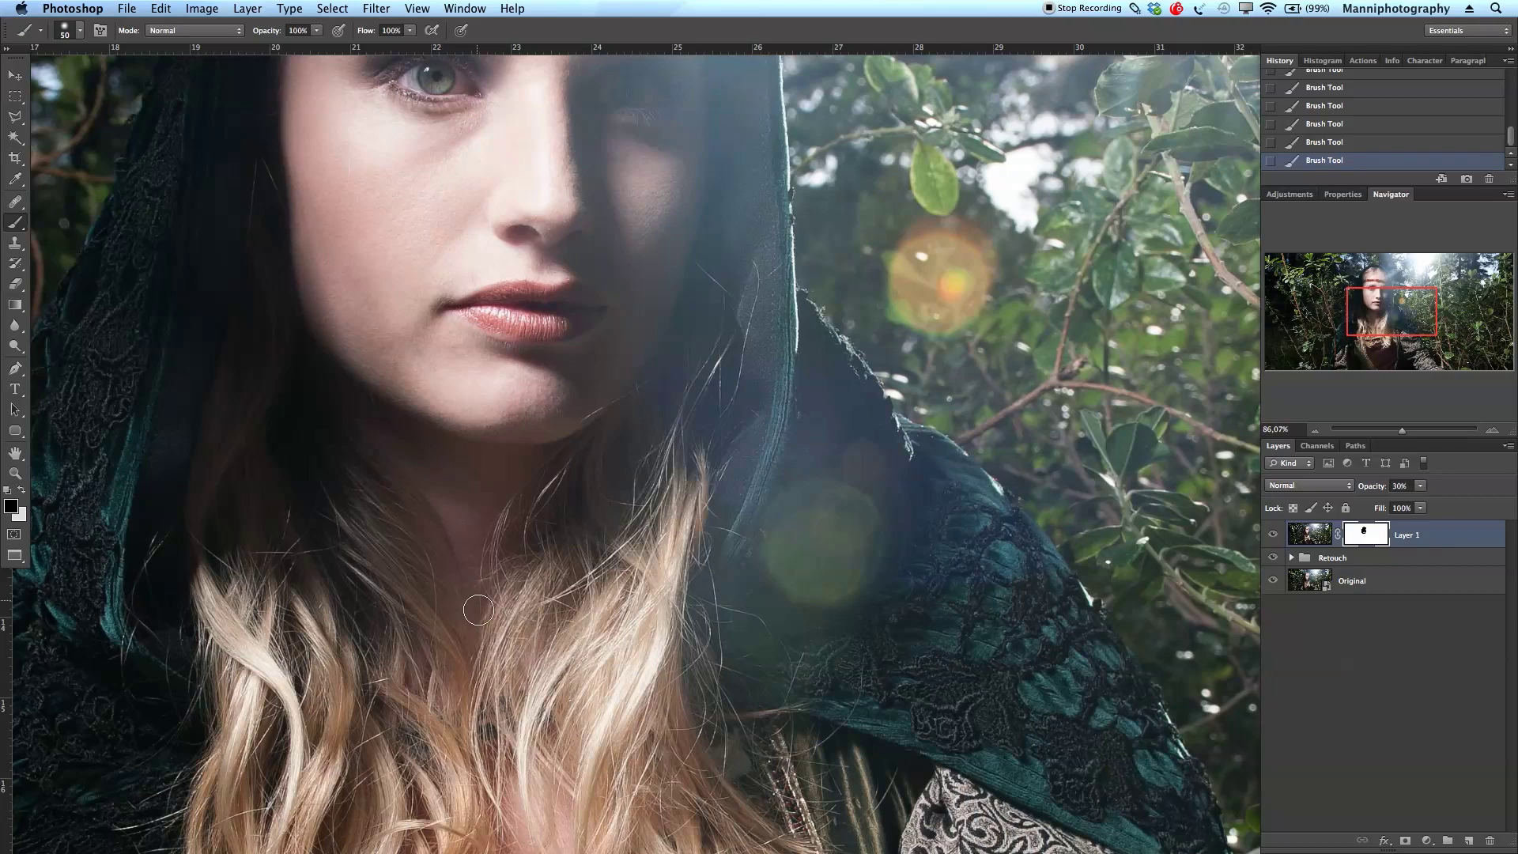
key("bracketright")
key("bracketright")
key("bracketright")
Hide the Retouch and Original layers and set Layer 1's opacity to 100% to inspect the masked area.
key("q")
key("q")
key("q")
key("q")
key("q")
key("q")
left_click_drag(1271, 563, 1274, 614)
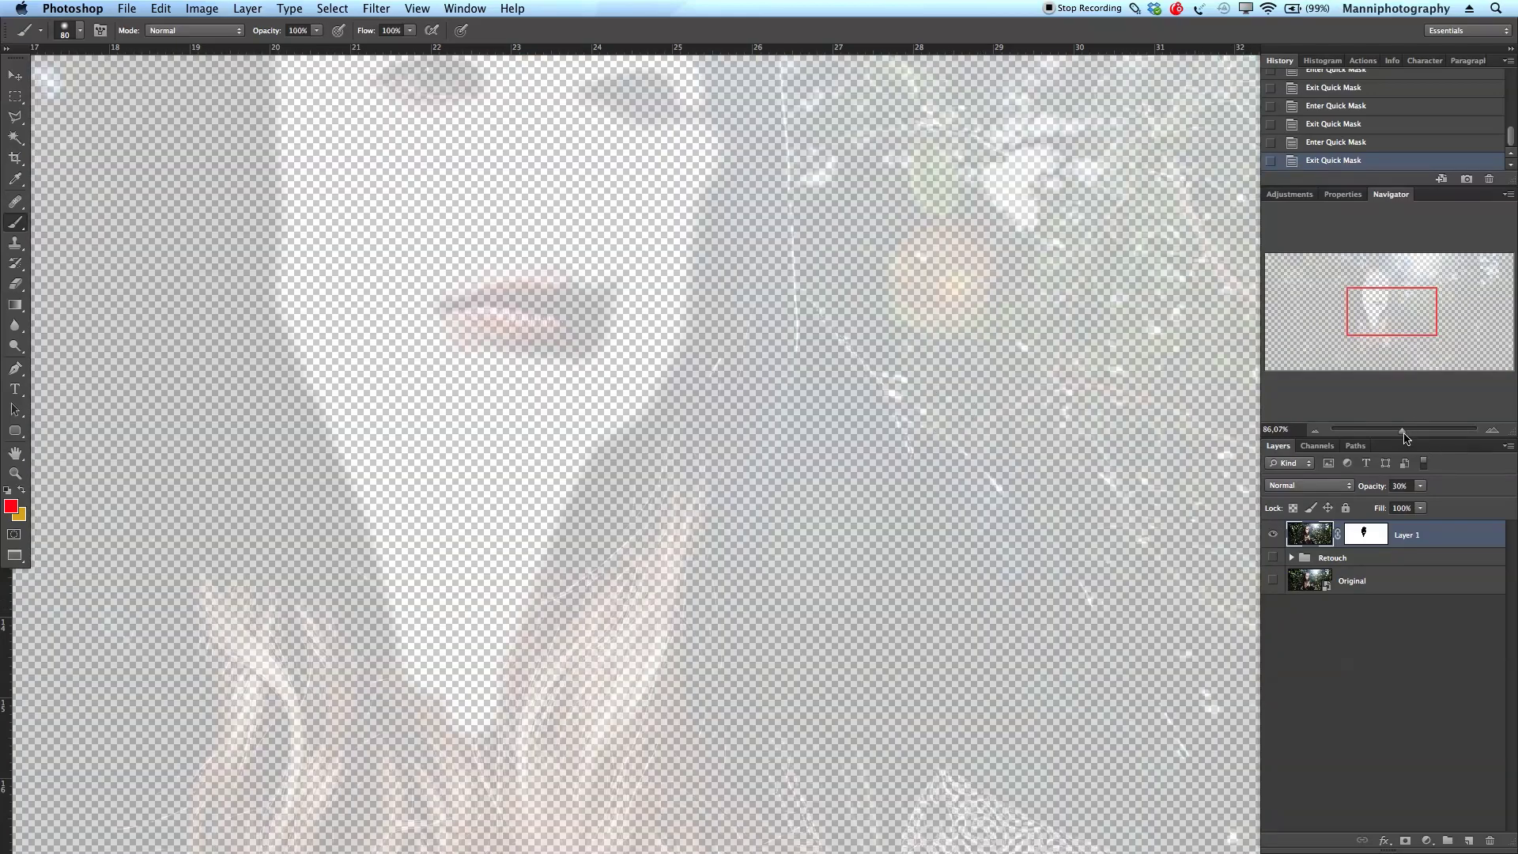
left_click_drag(1405, 436, 1396, 437)
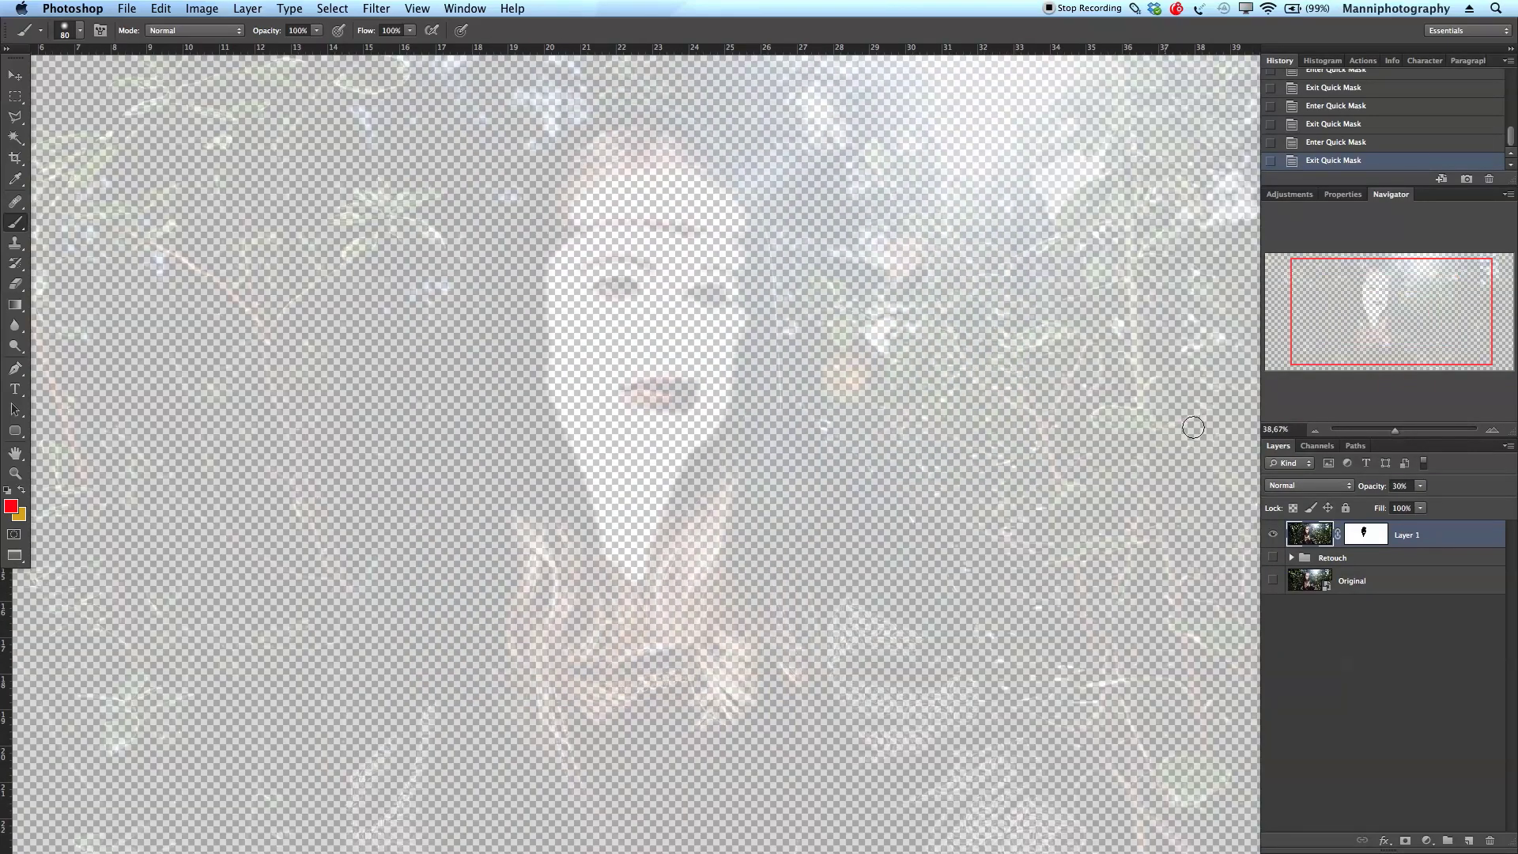
double_click(1400, 486)
type("100")
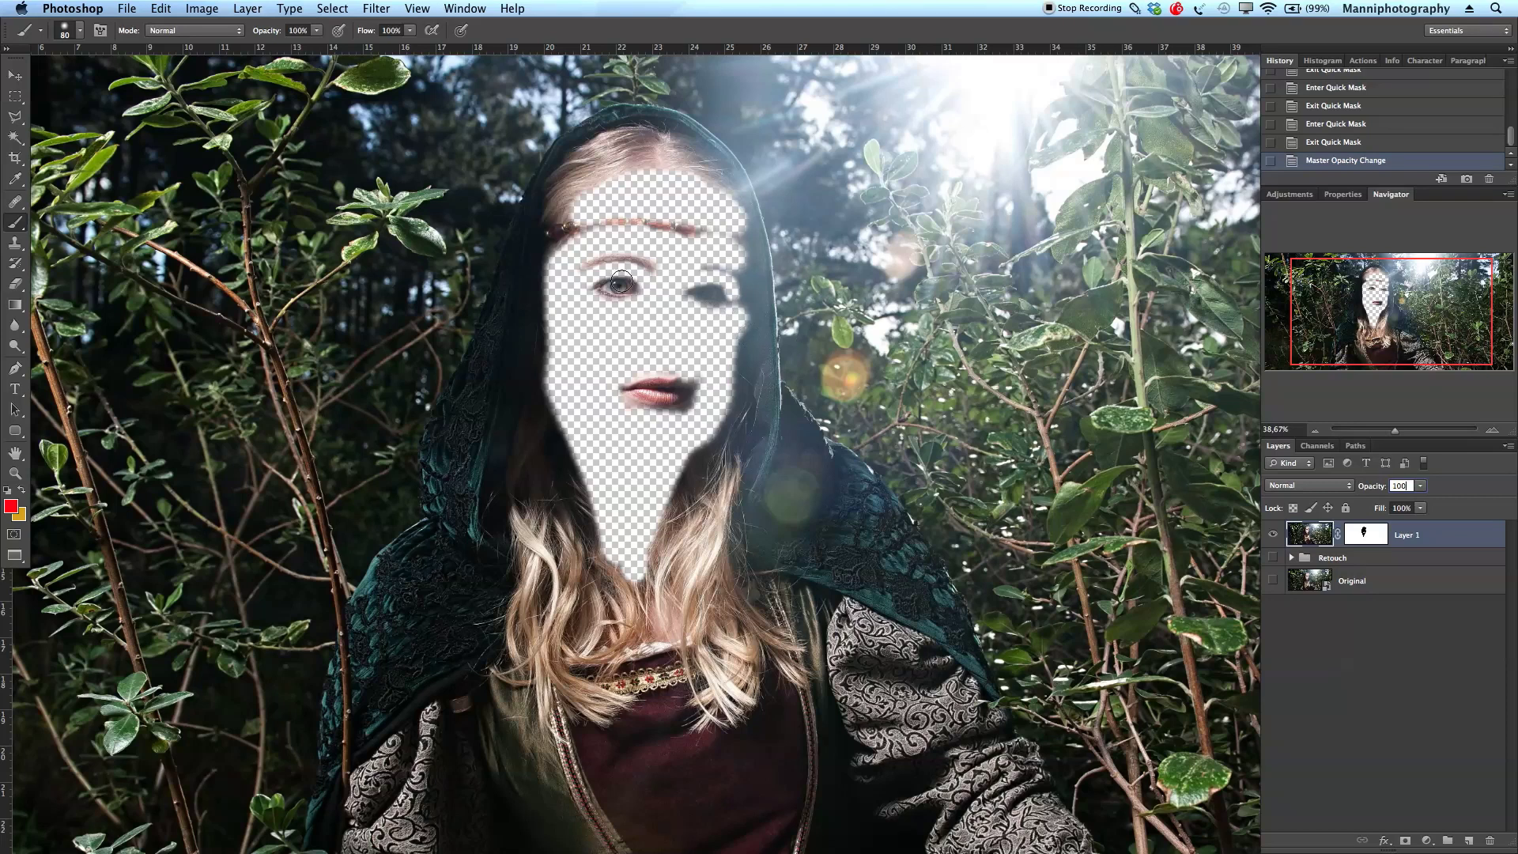
Extend the black mask on Layer 1 along both sides of the neck, the jaw and the outer edge of the cheek.
key("q")
key("q")
key("q")
key("q")
key("d")
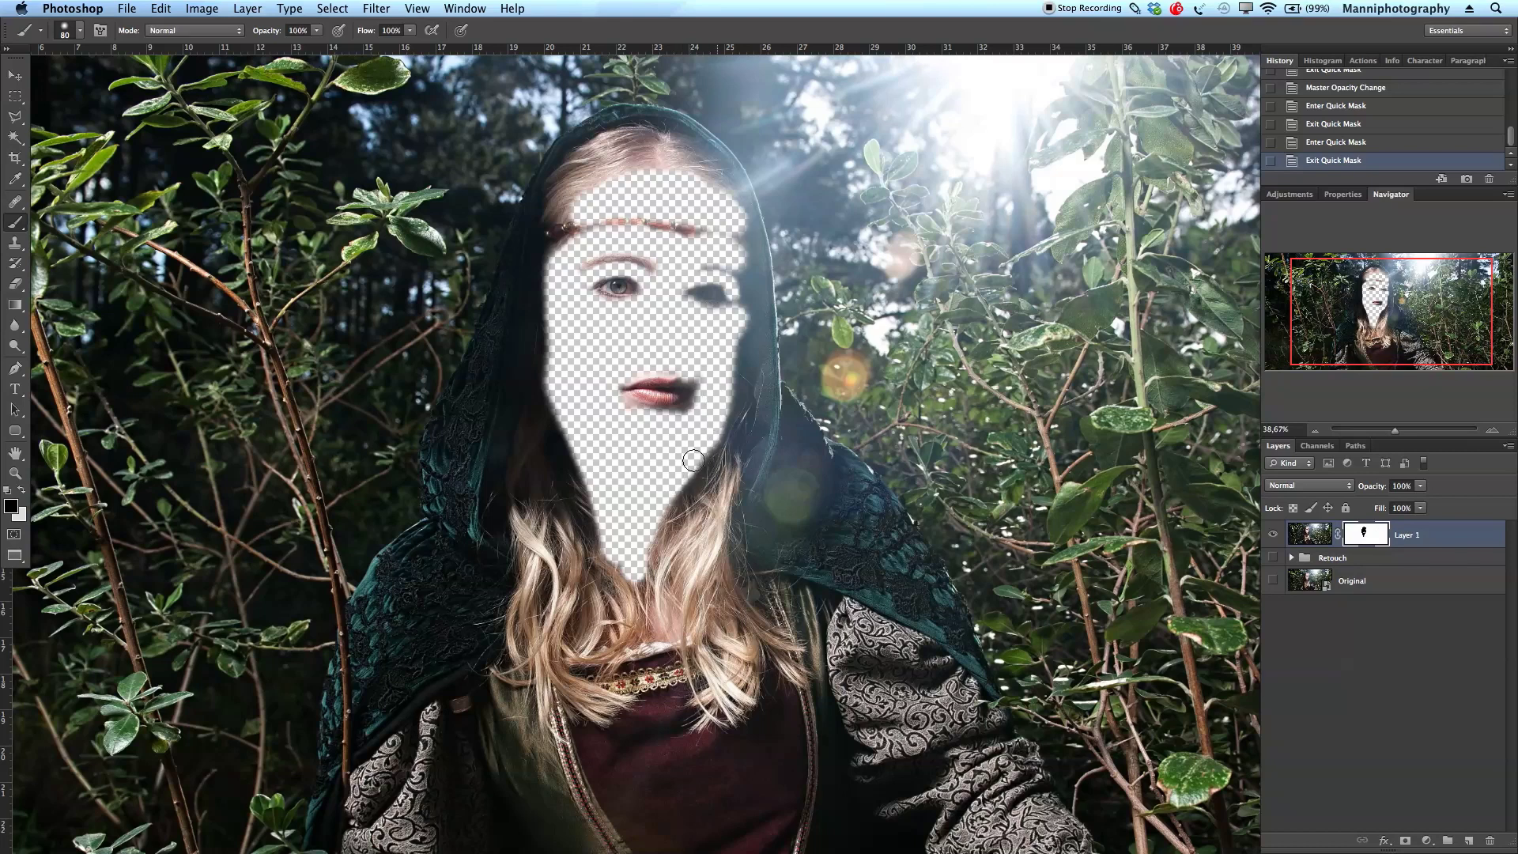
mouse_move(693, 460)
left_mouse_down()
mouse_move(676, 487)
mouse_move(614, 459)
left_mouse_up()
mouse_move(560, 406)
left_mouse_down()
mouse_move(595, 494)
mouse_move(630, 498)
left_mouse_up()
left_click_drag(540, 322, 573, 376)
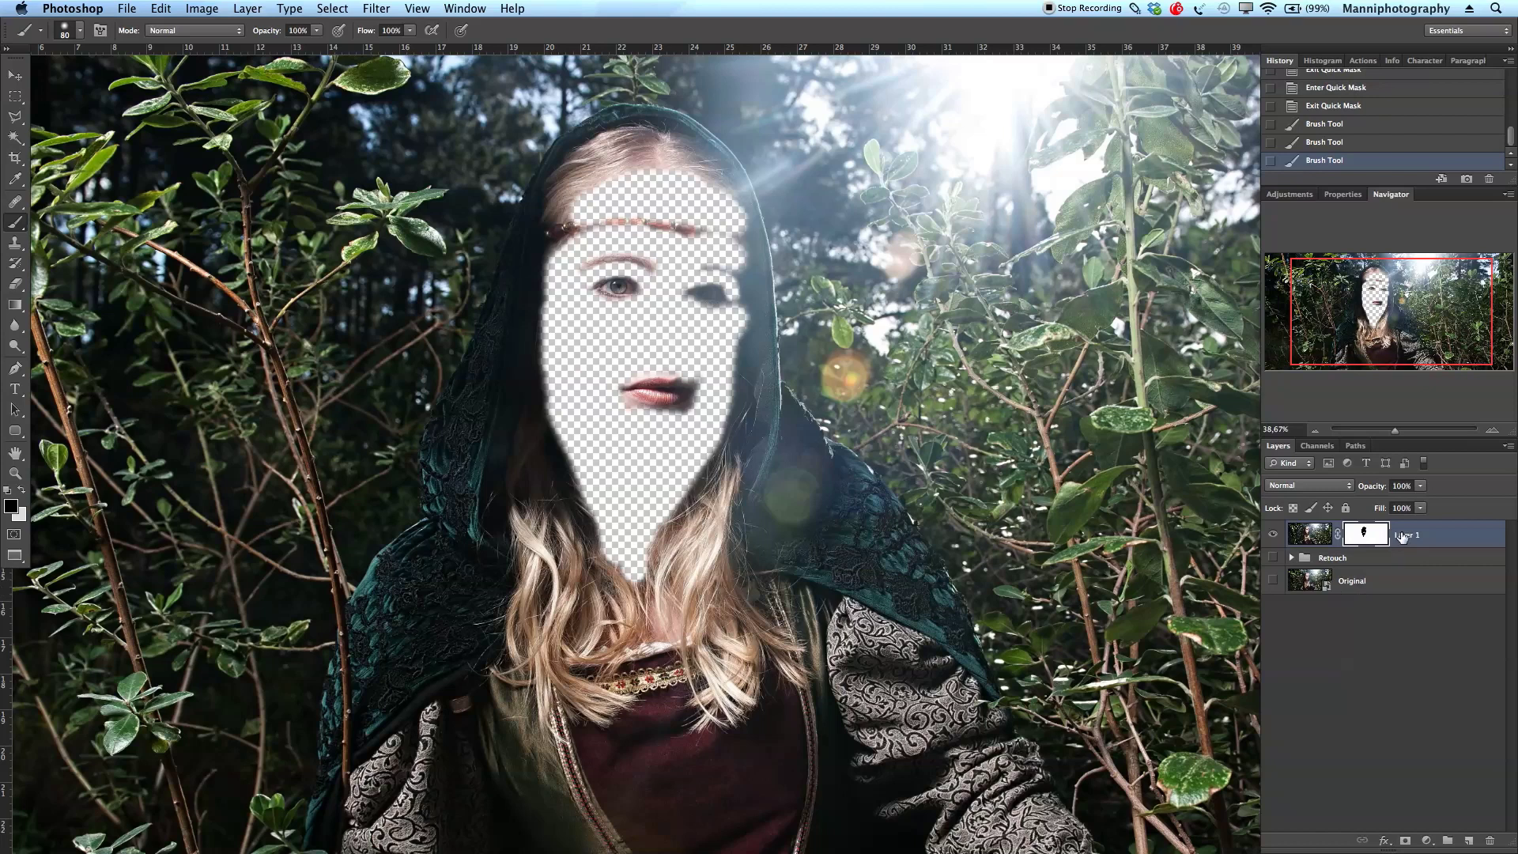
Set Layer 1's opacity to 30% and show the Retouch and Original layers again.
left_click(1396, 485)
type("30")
key("Return")
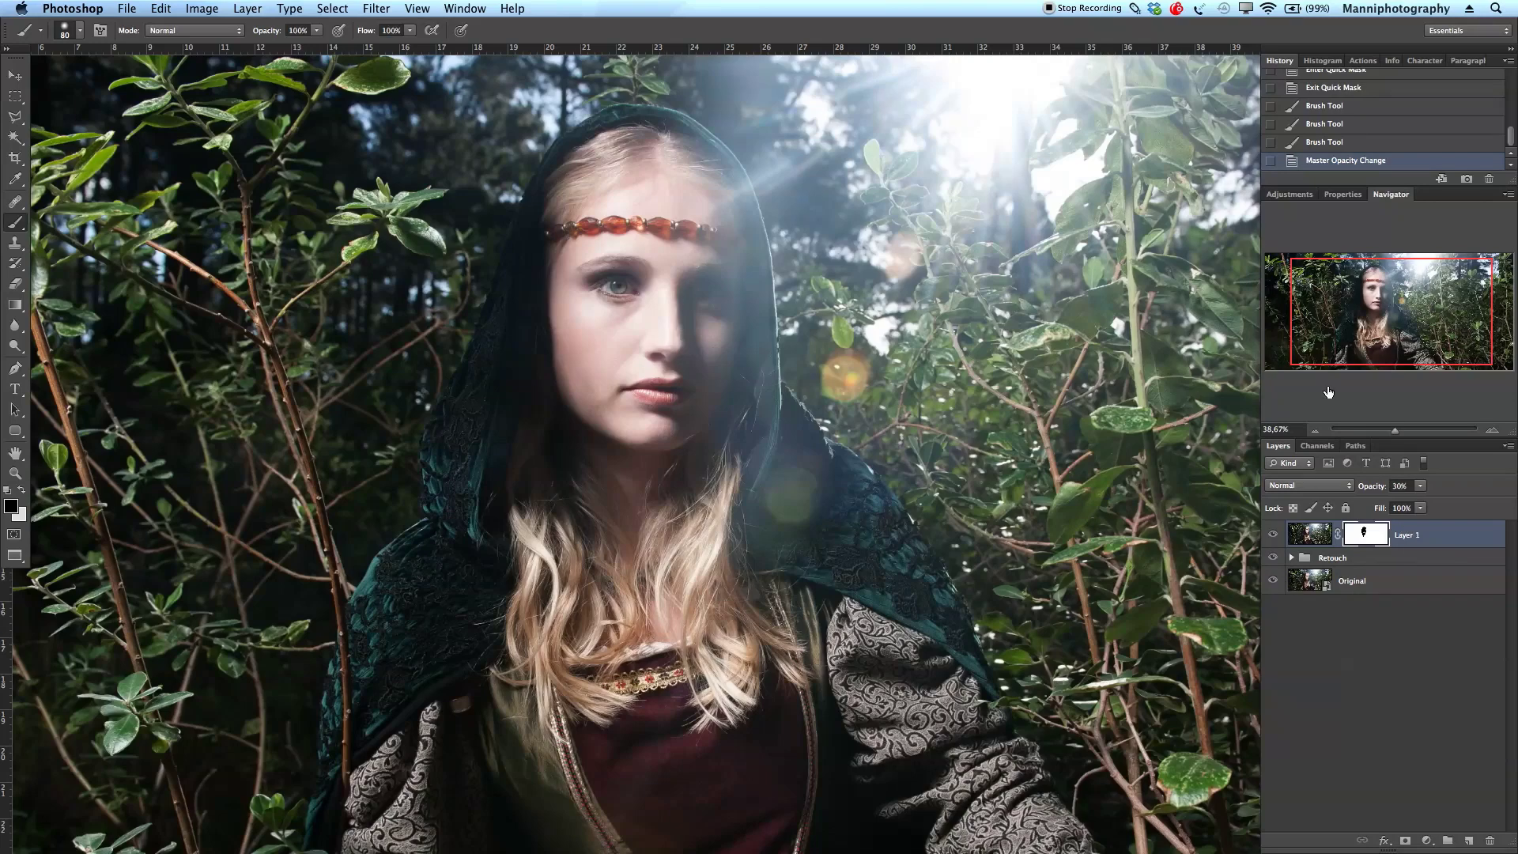
Put Layer 1 into a new group named Details and collapse the group.
left_click_drag(1391, 428, 1391, 432)
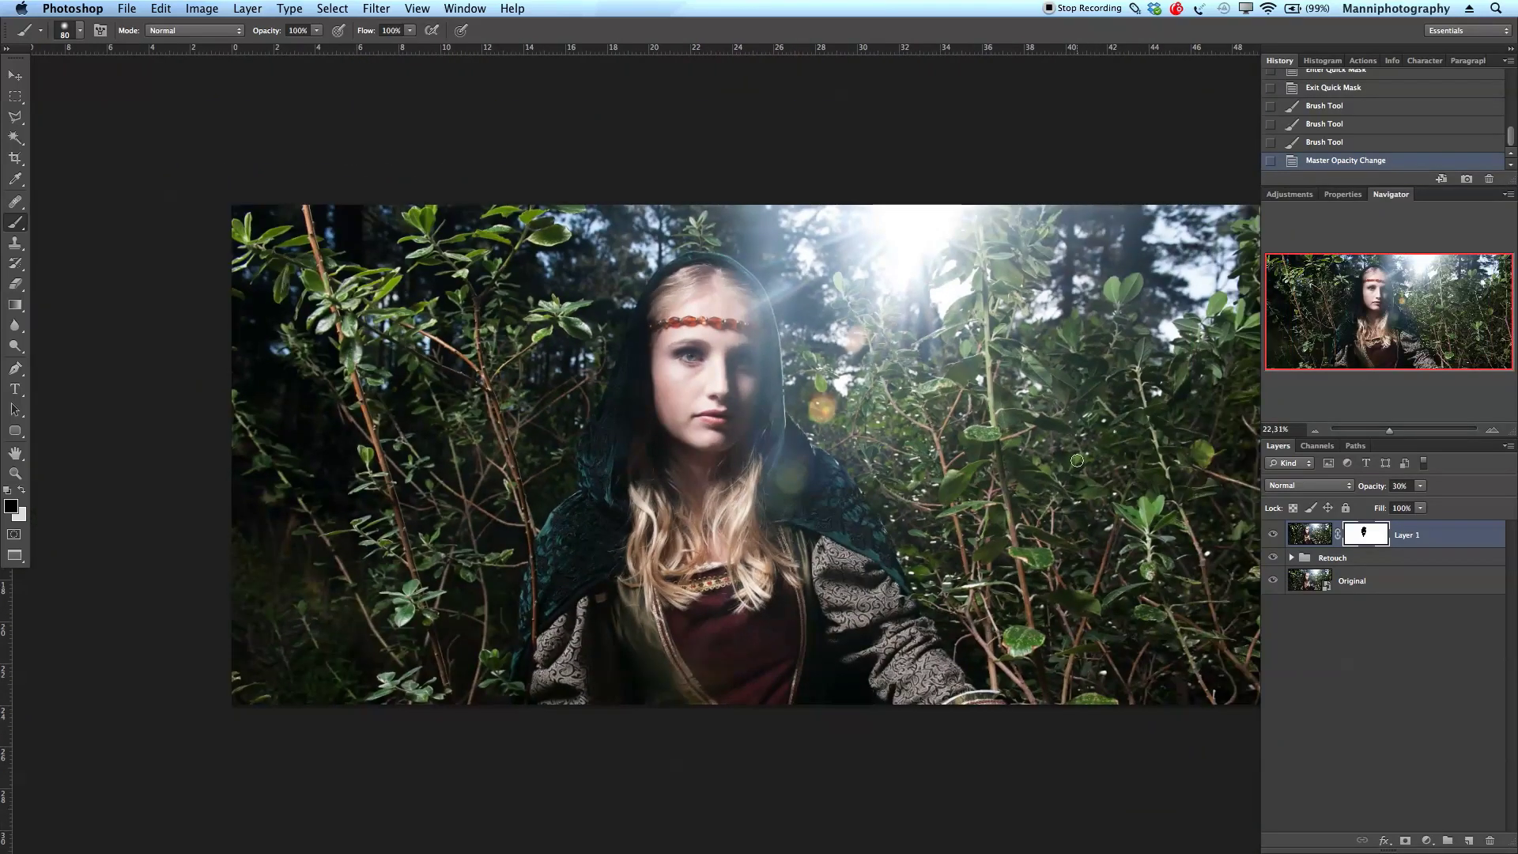
scroll(1077, 460, "right", 5)
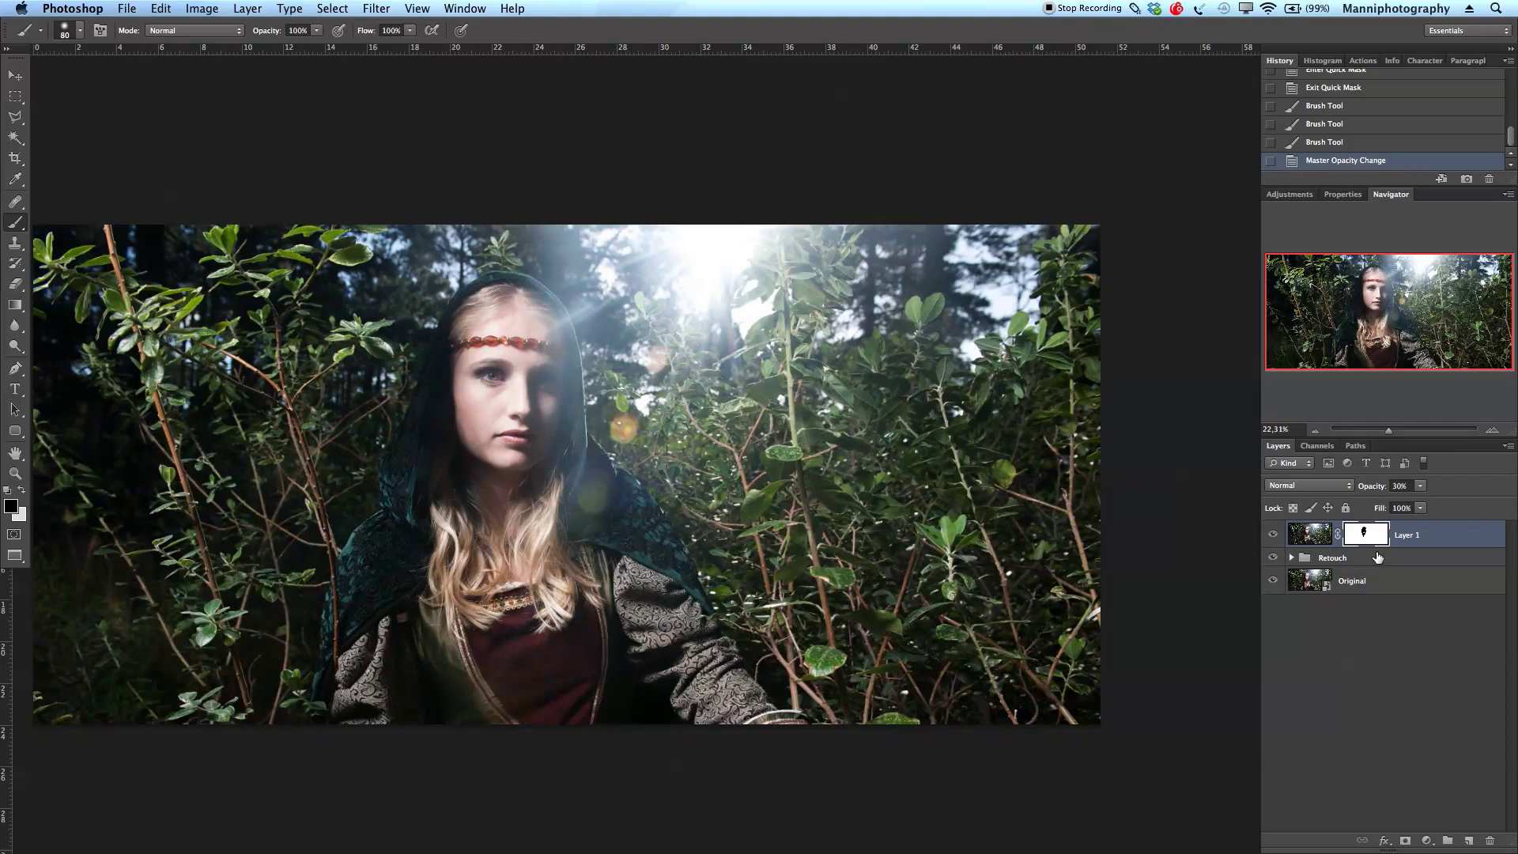
key("super+g")
double_click(1337, 531)
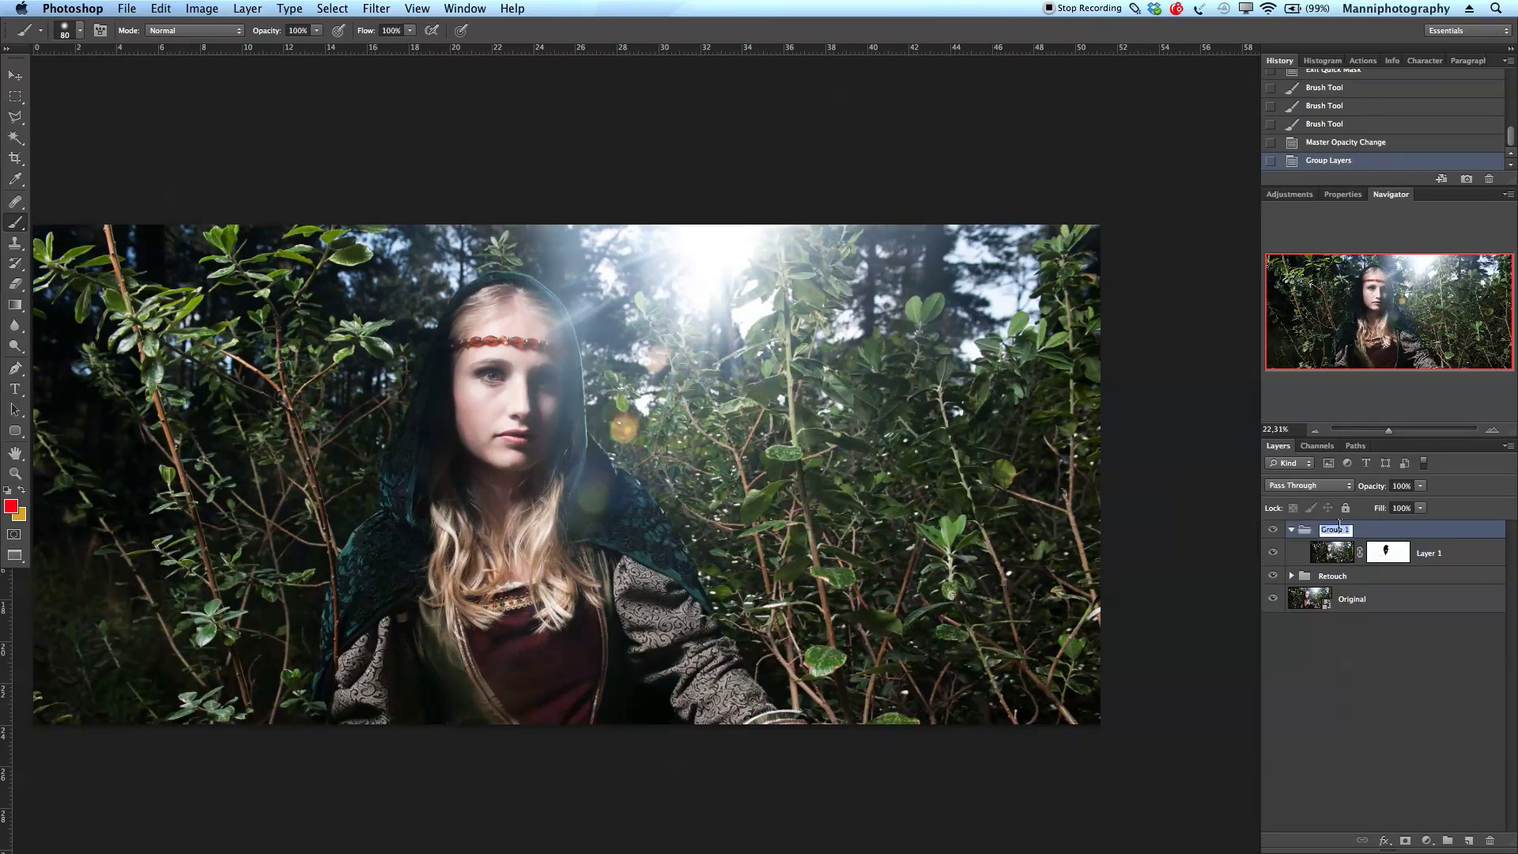
type("Details")
key("Return")
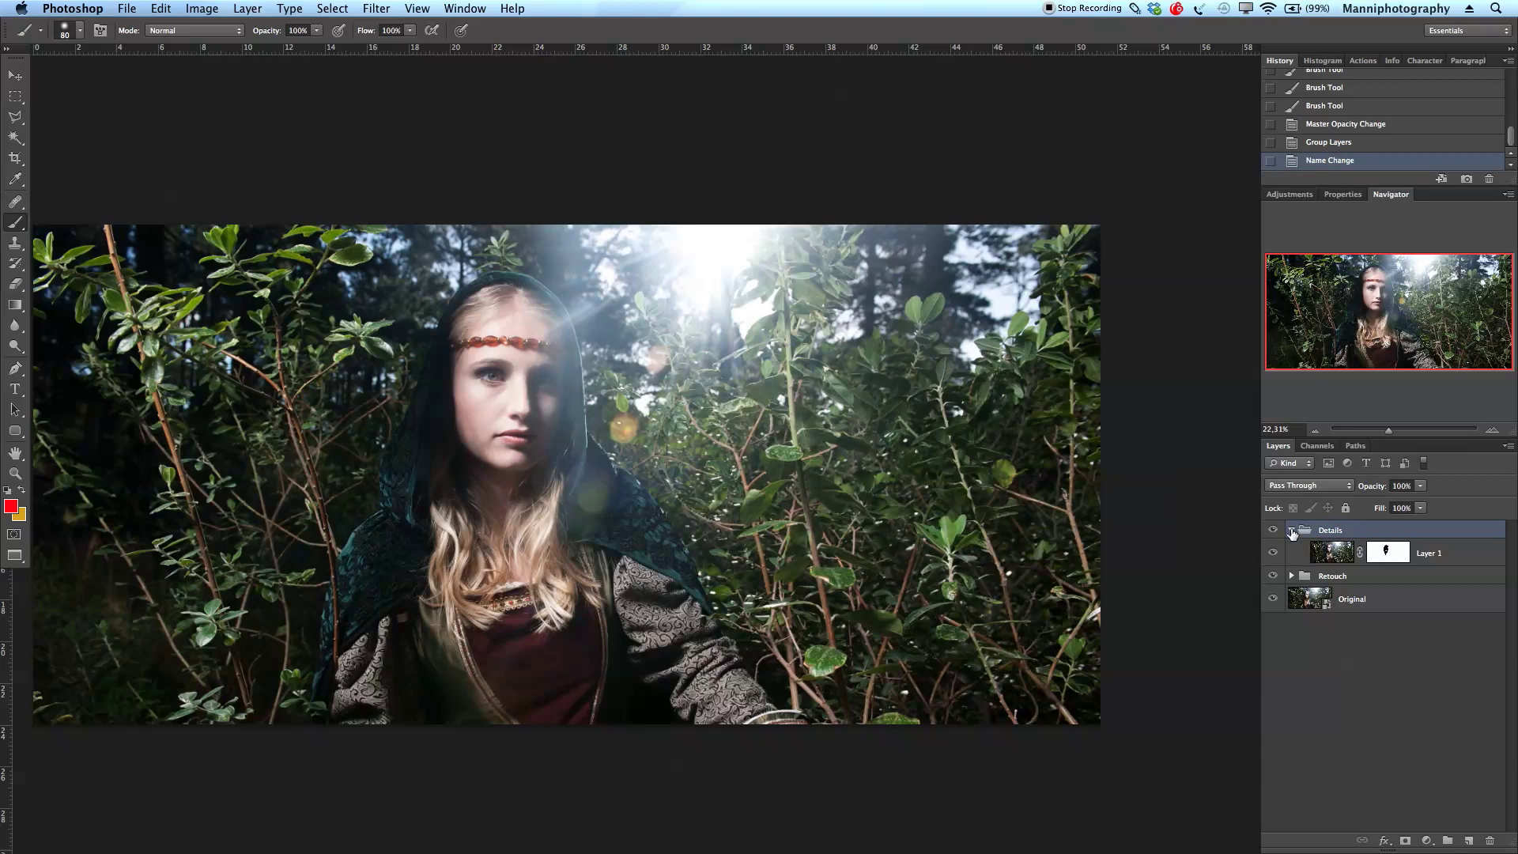
left_click(1292, 531)
Add a new layer above Details, fill the whole canvas with 50% Gray in Normal mode at 100% opacity, and deselect.
scroll(601, 471, "left", 2)
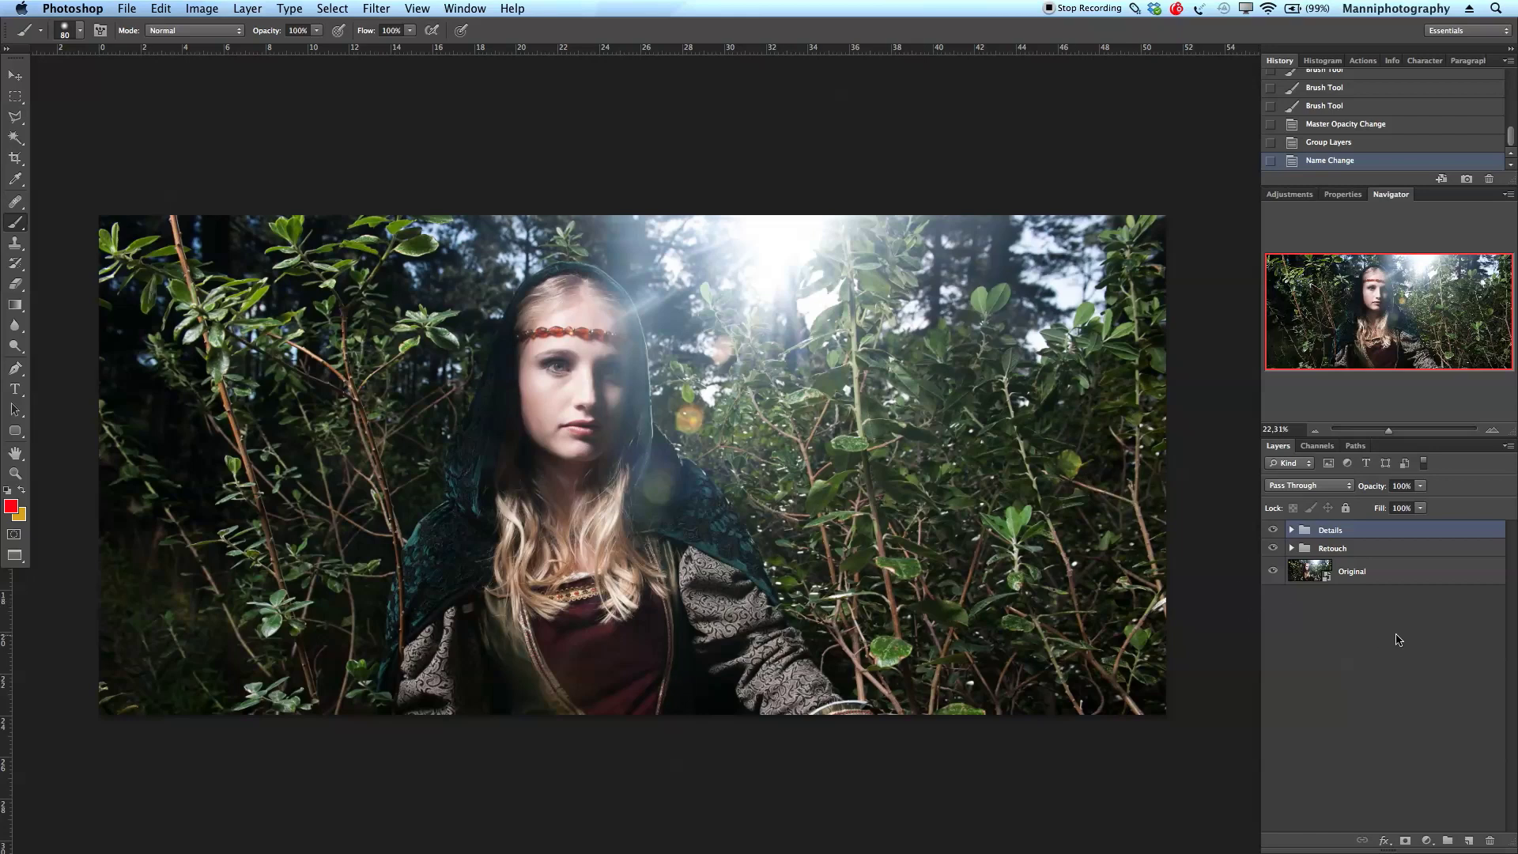
left_click(1468, 840)
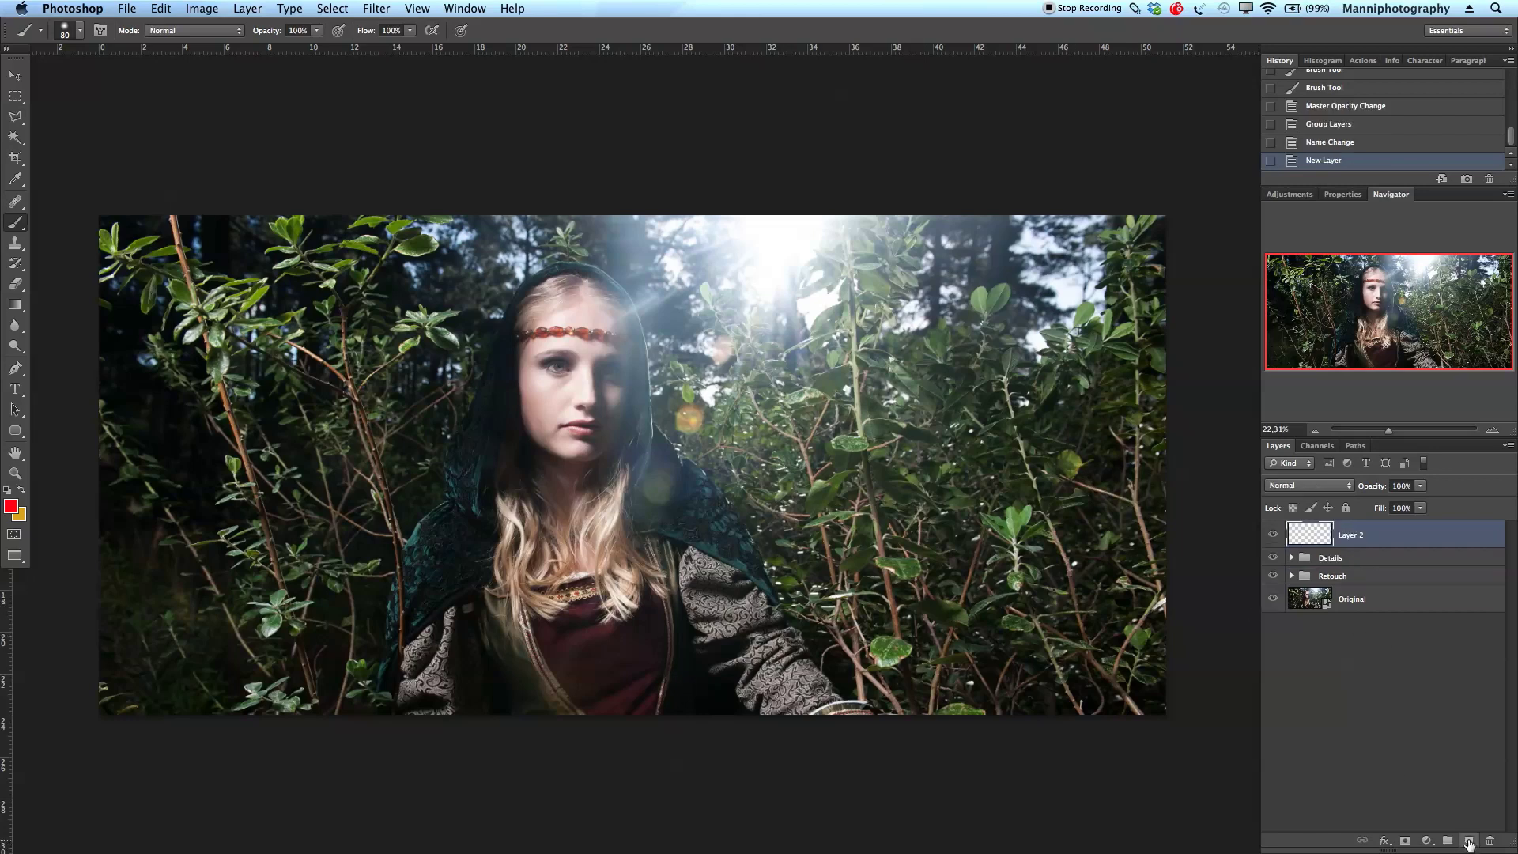
key("super+a")
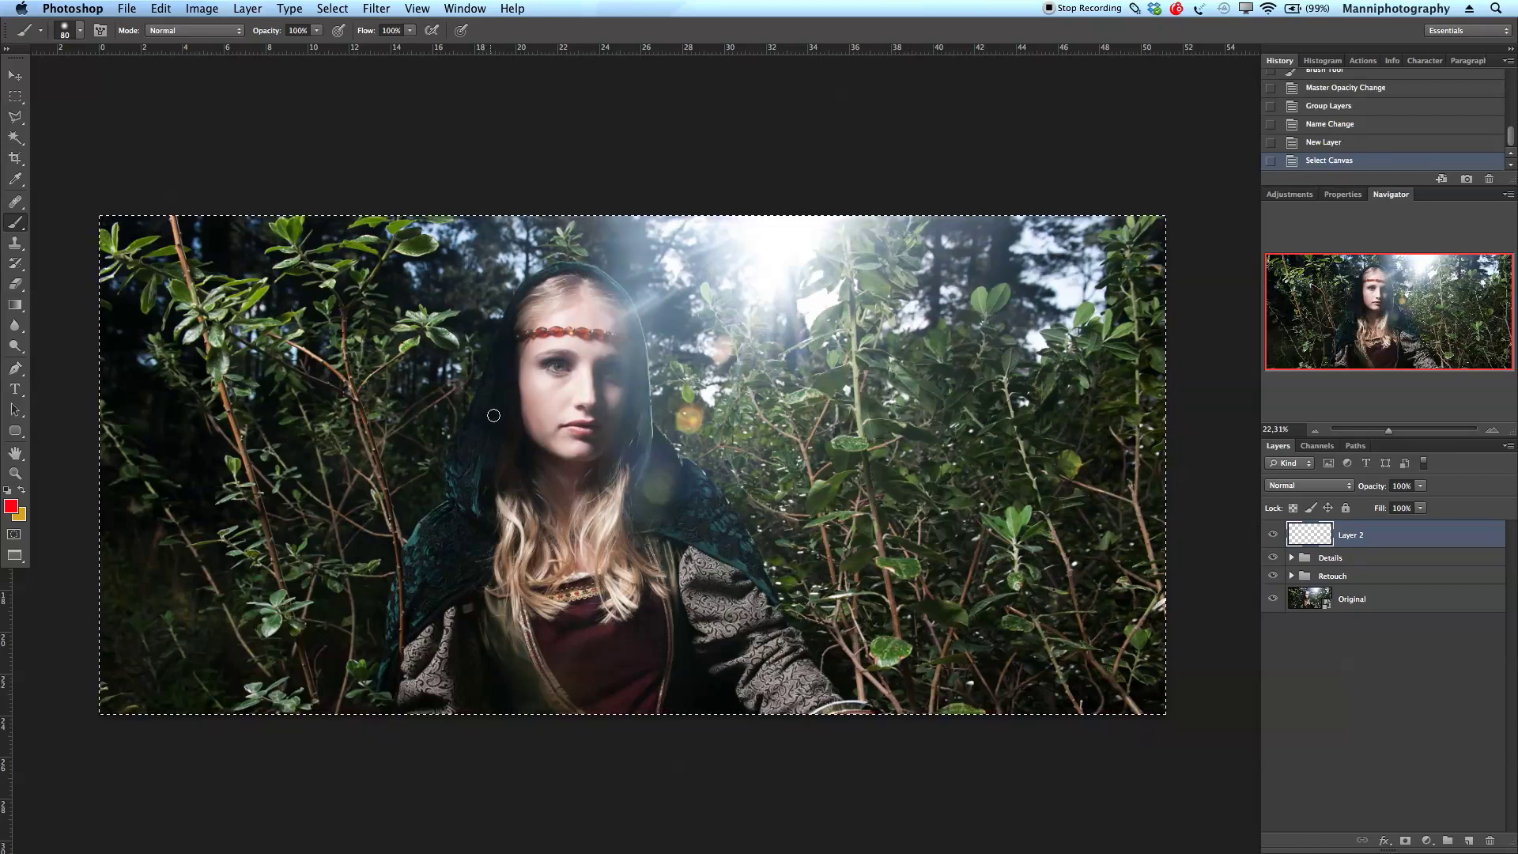
left_click(15, 95)
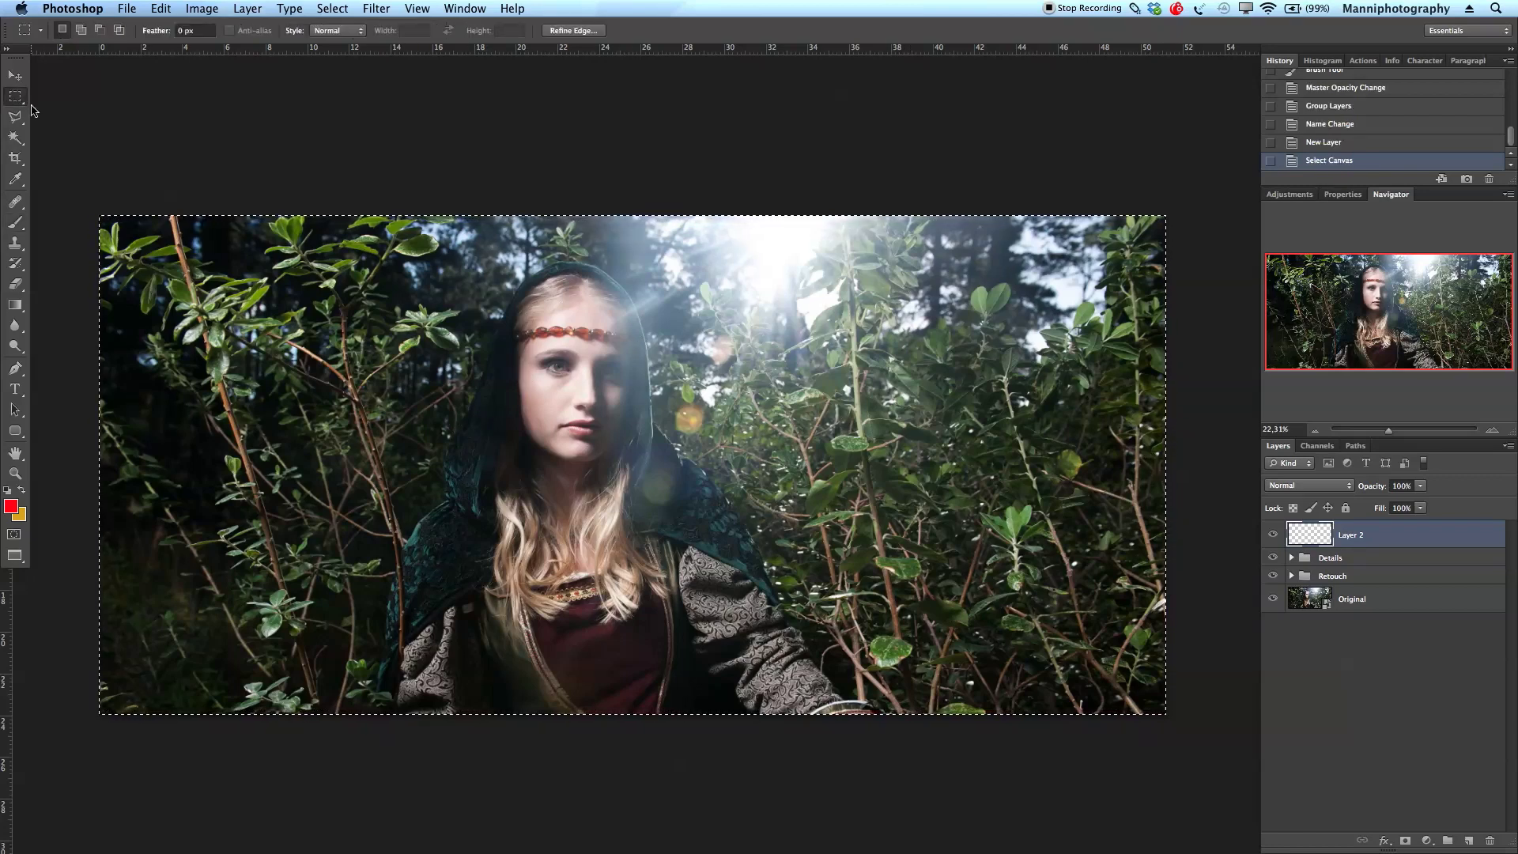
right_click(324, 336)
left_click(374, 534)
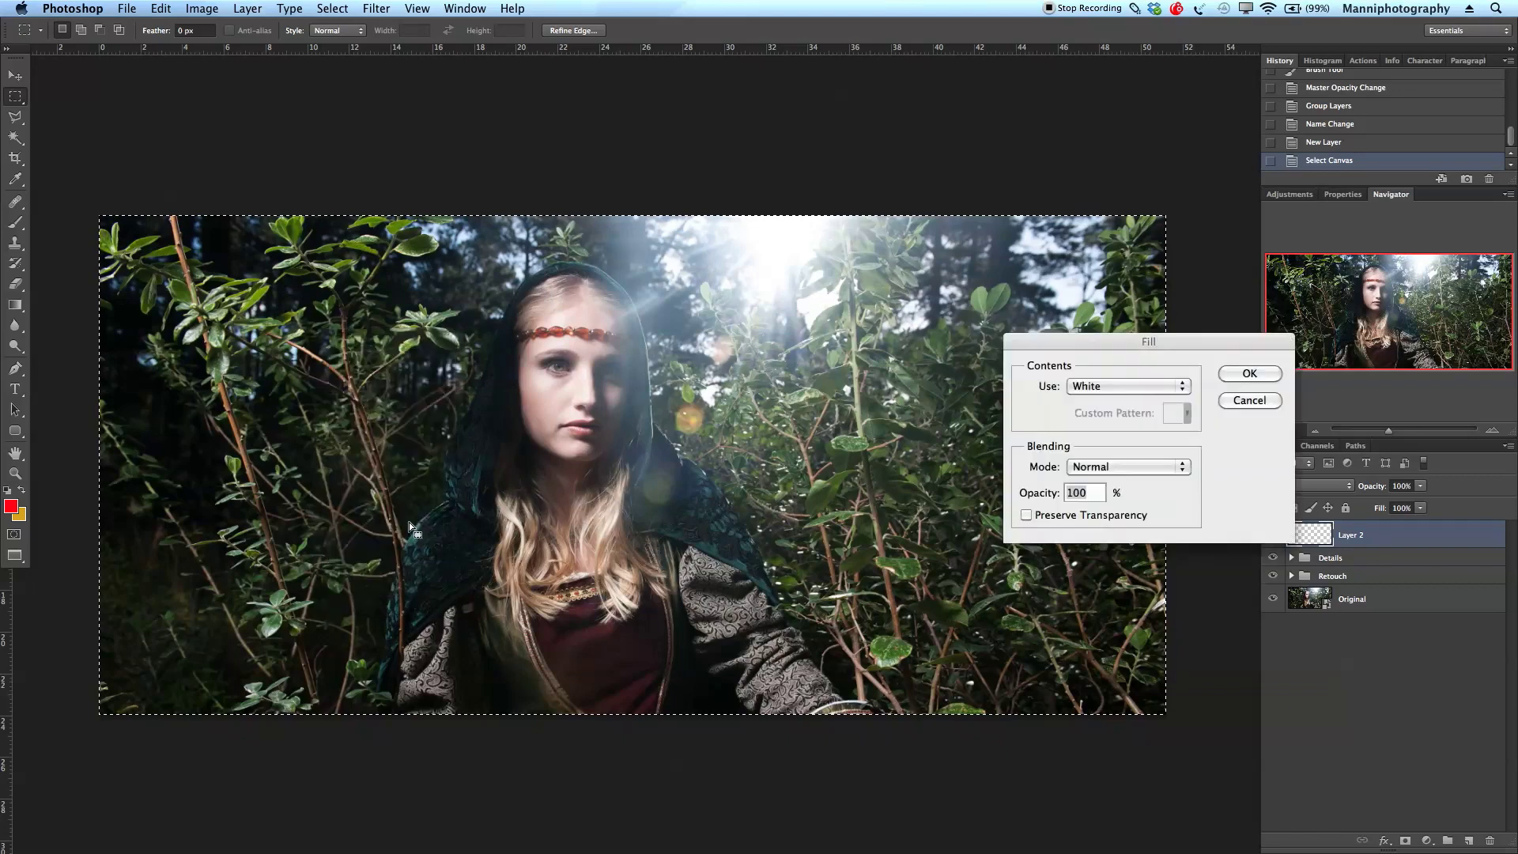
left_click(1121, 386)
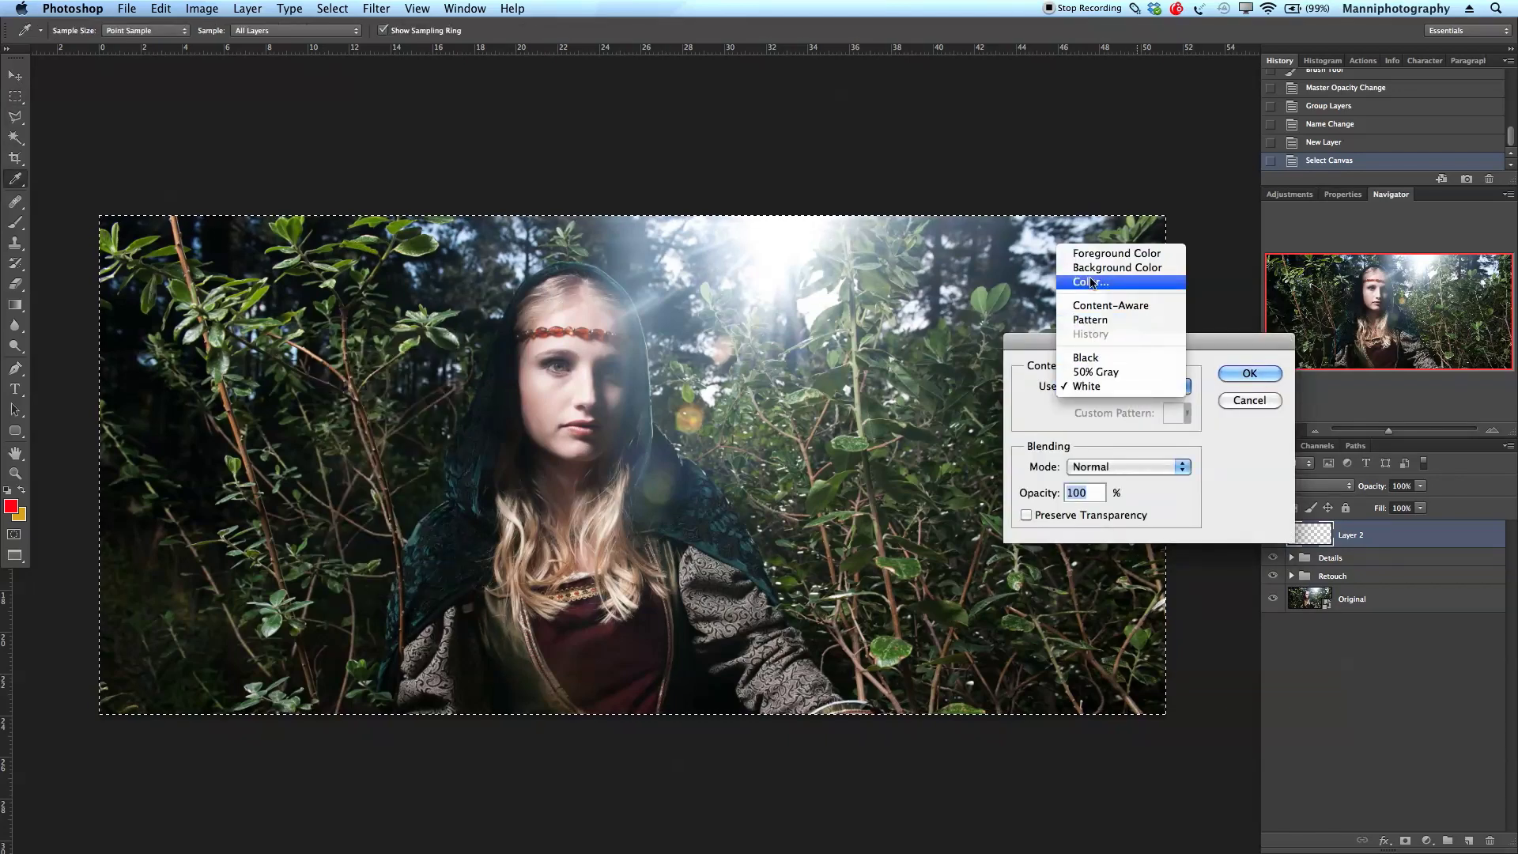
left_click(1091, 375)
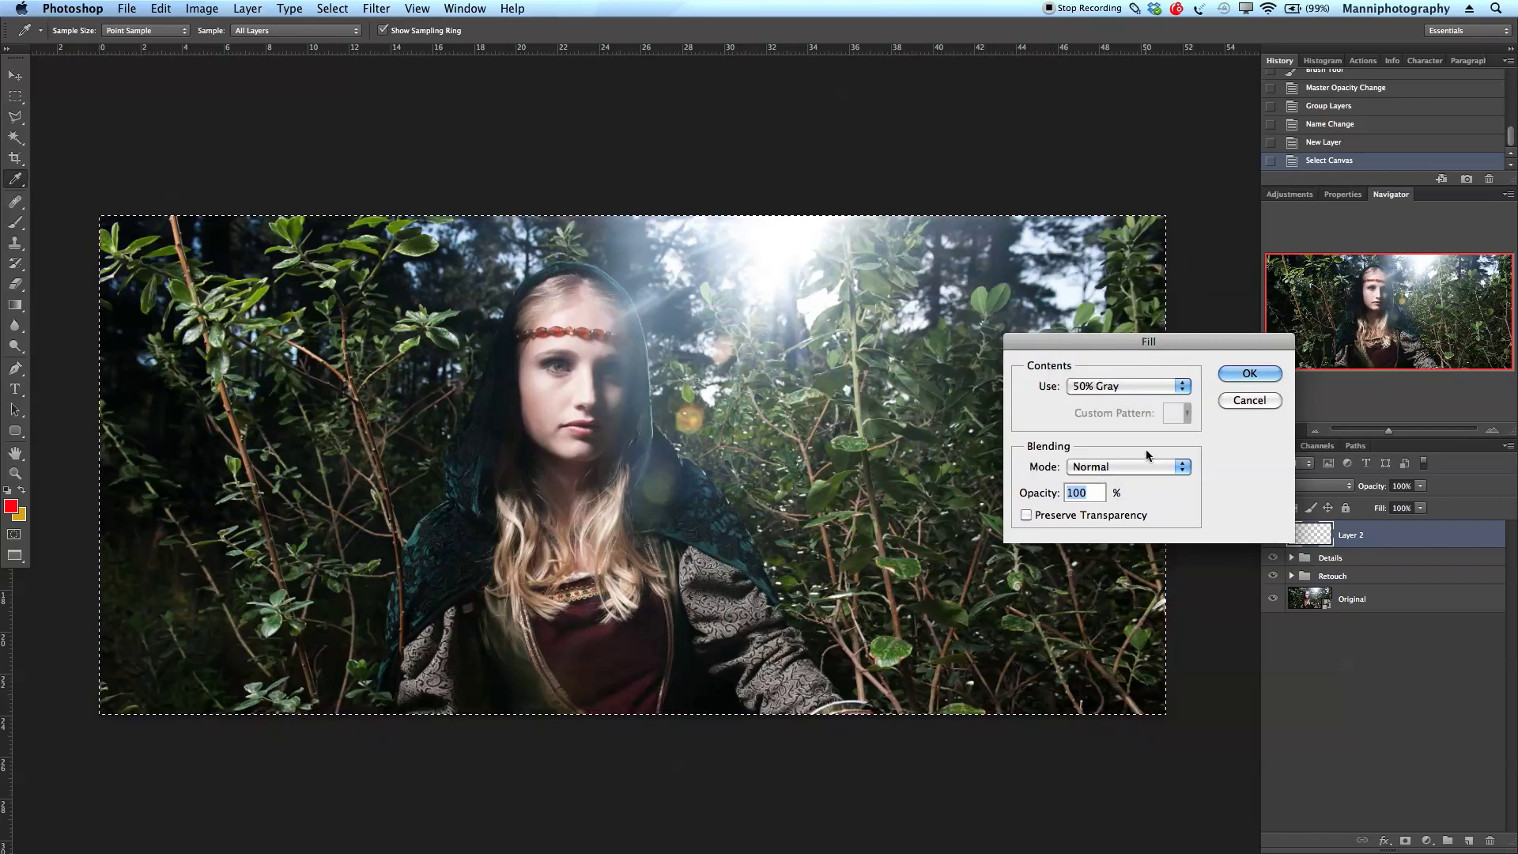
left_click(1226, 378)
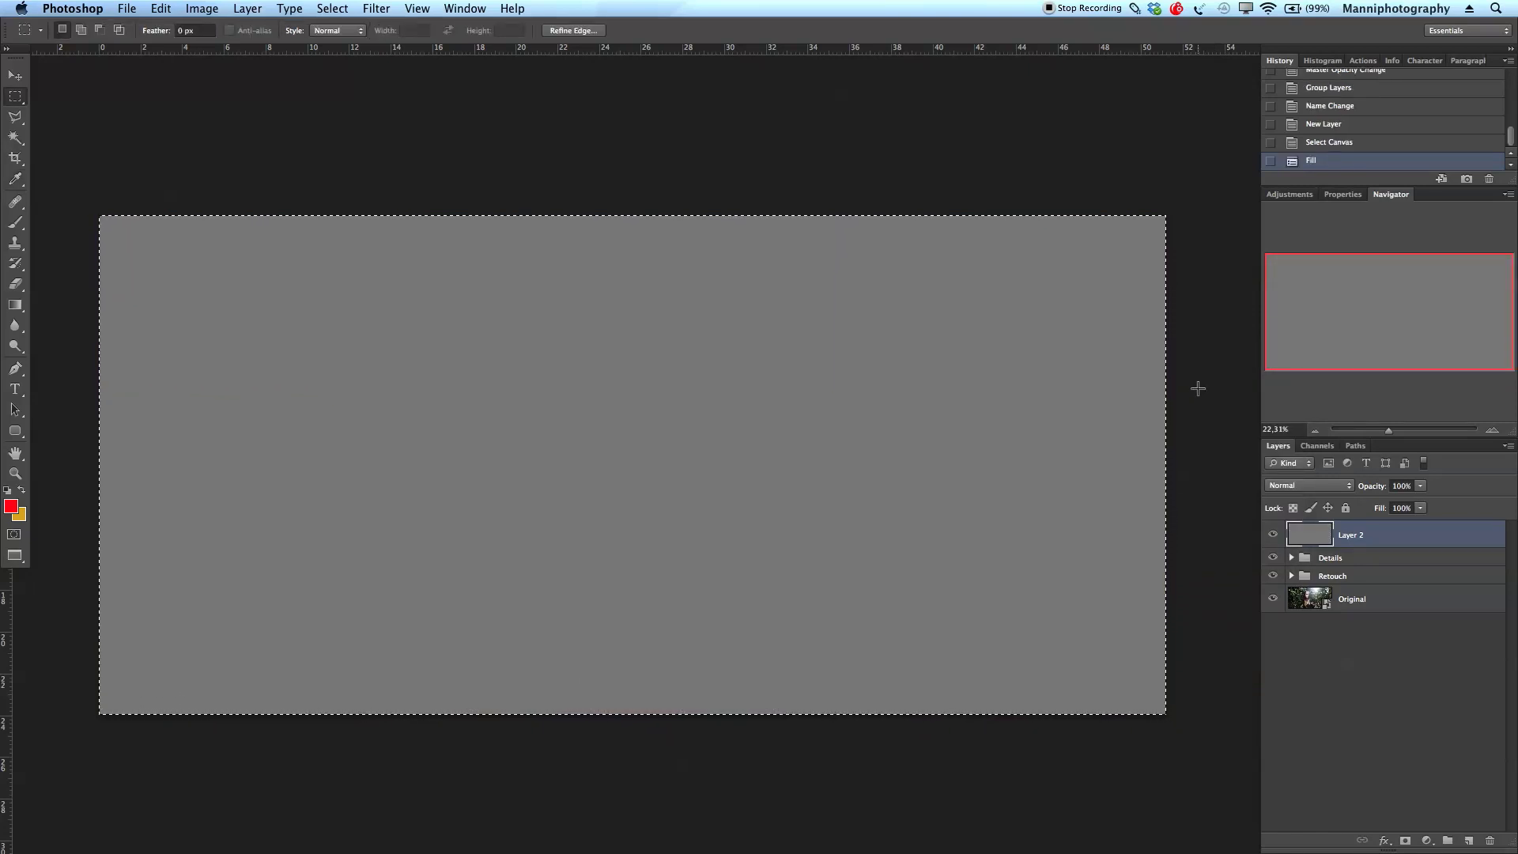
left_click(1204, 395)
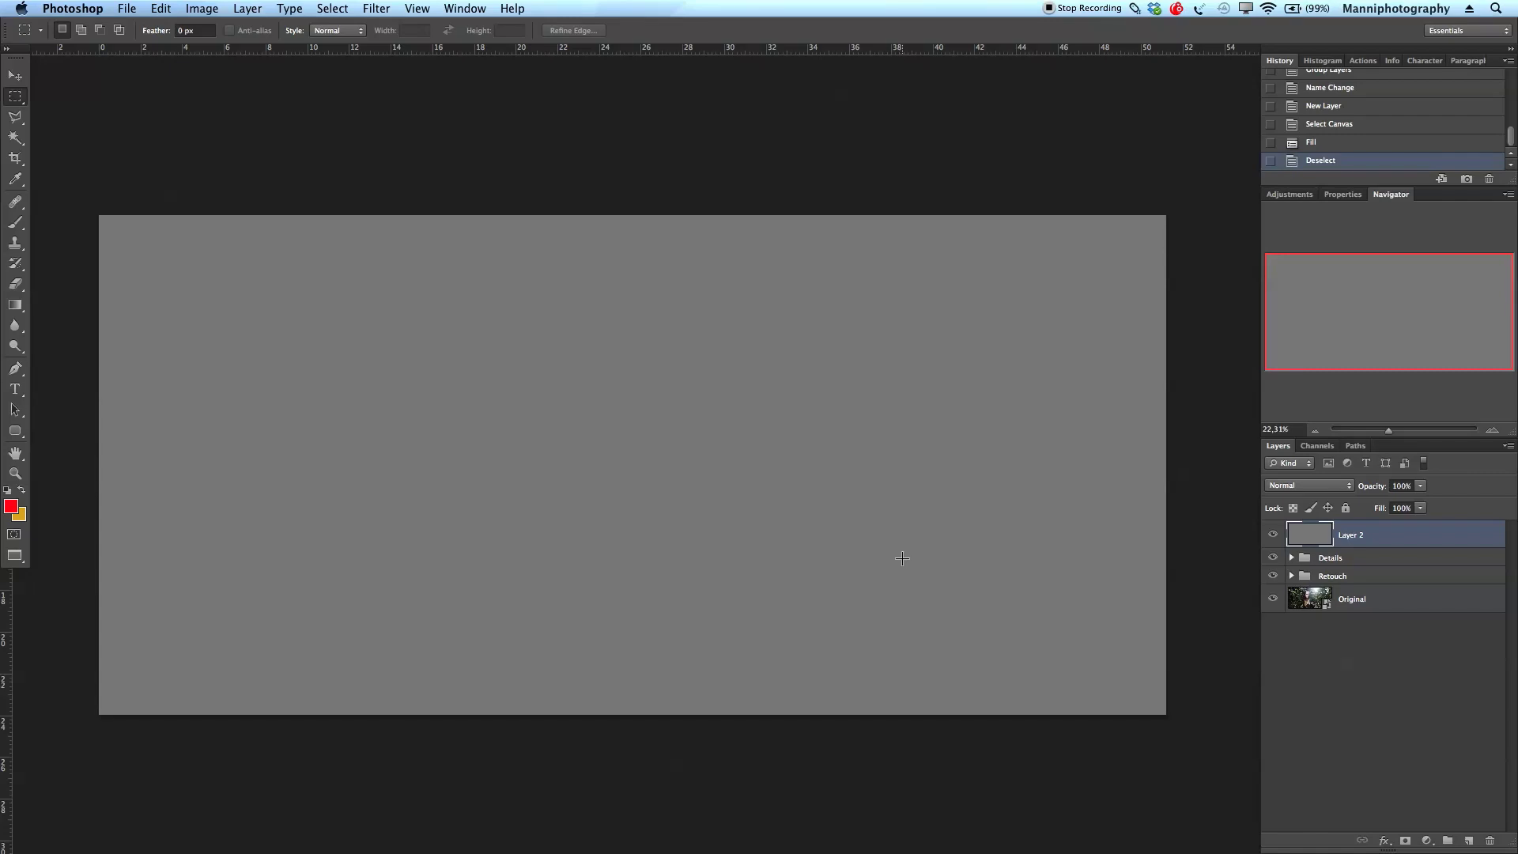
Duplicate the gray layer, naming the lower one Soft Layer and the upper one Hard layer.
key("super+j")
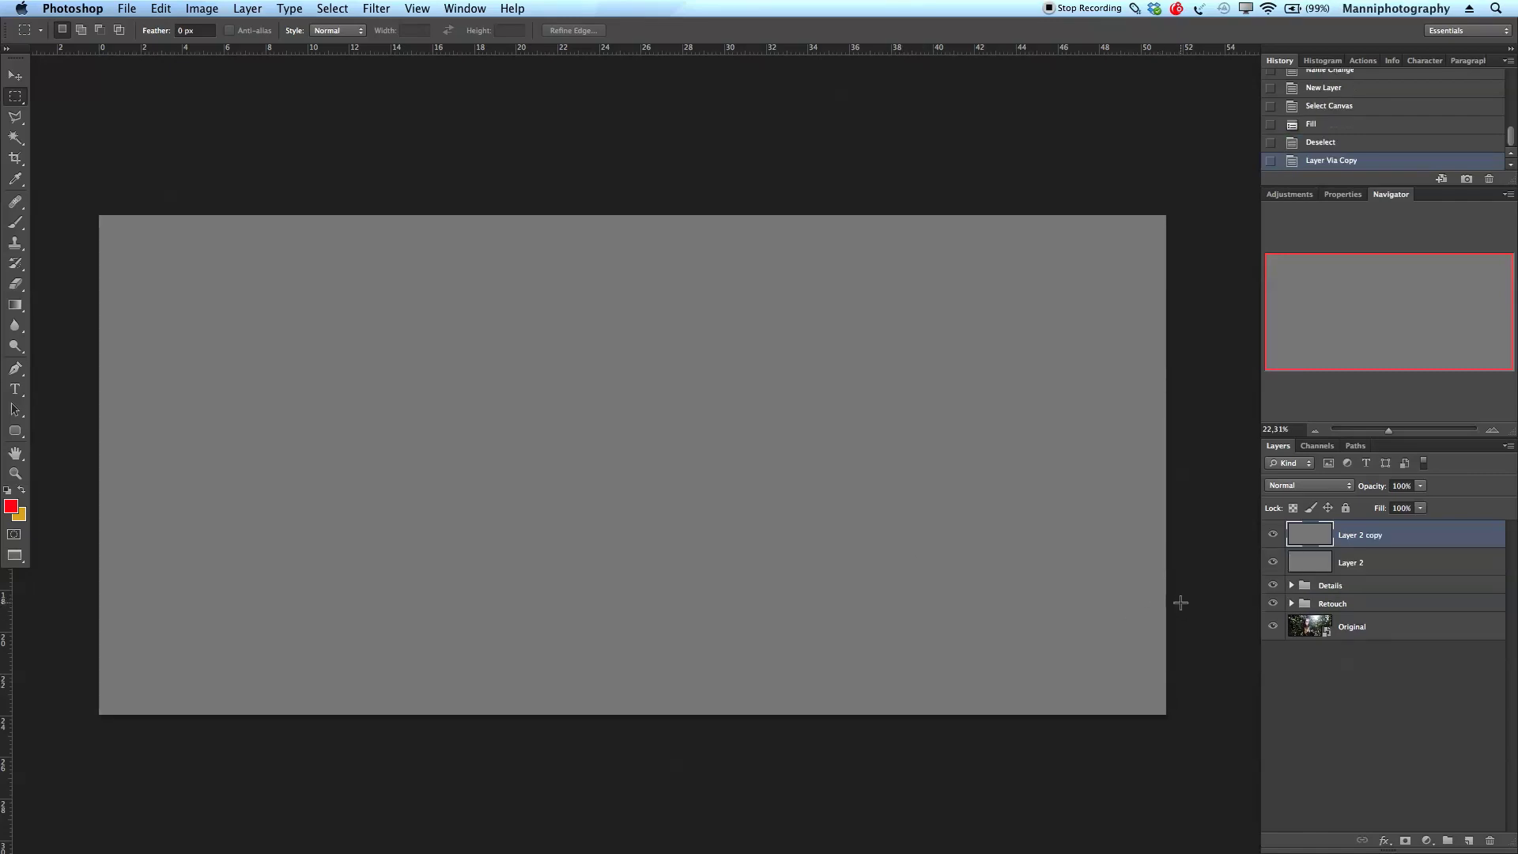
double_click(1349, 560)
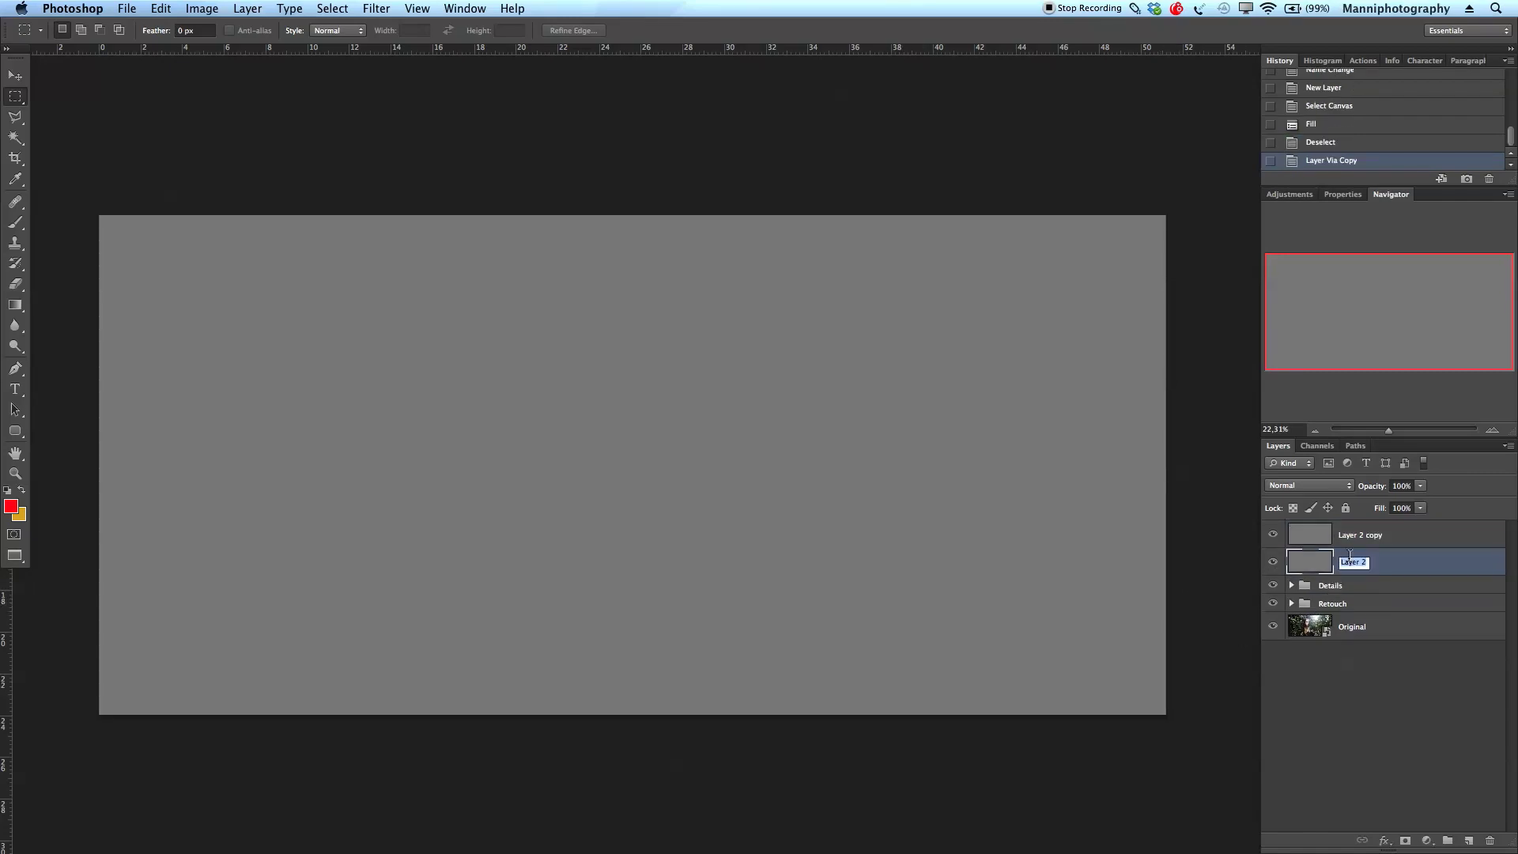
type("Soft Layer")
key("Return")
double_click(1360, 535)
type("Hard")
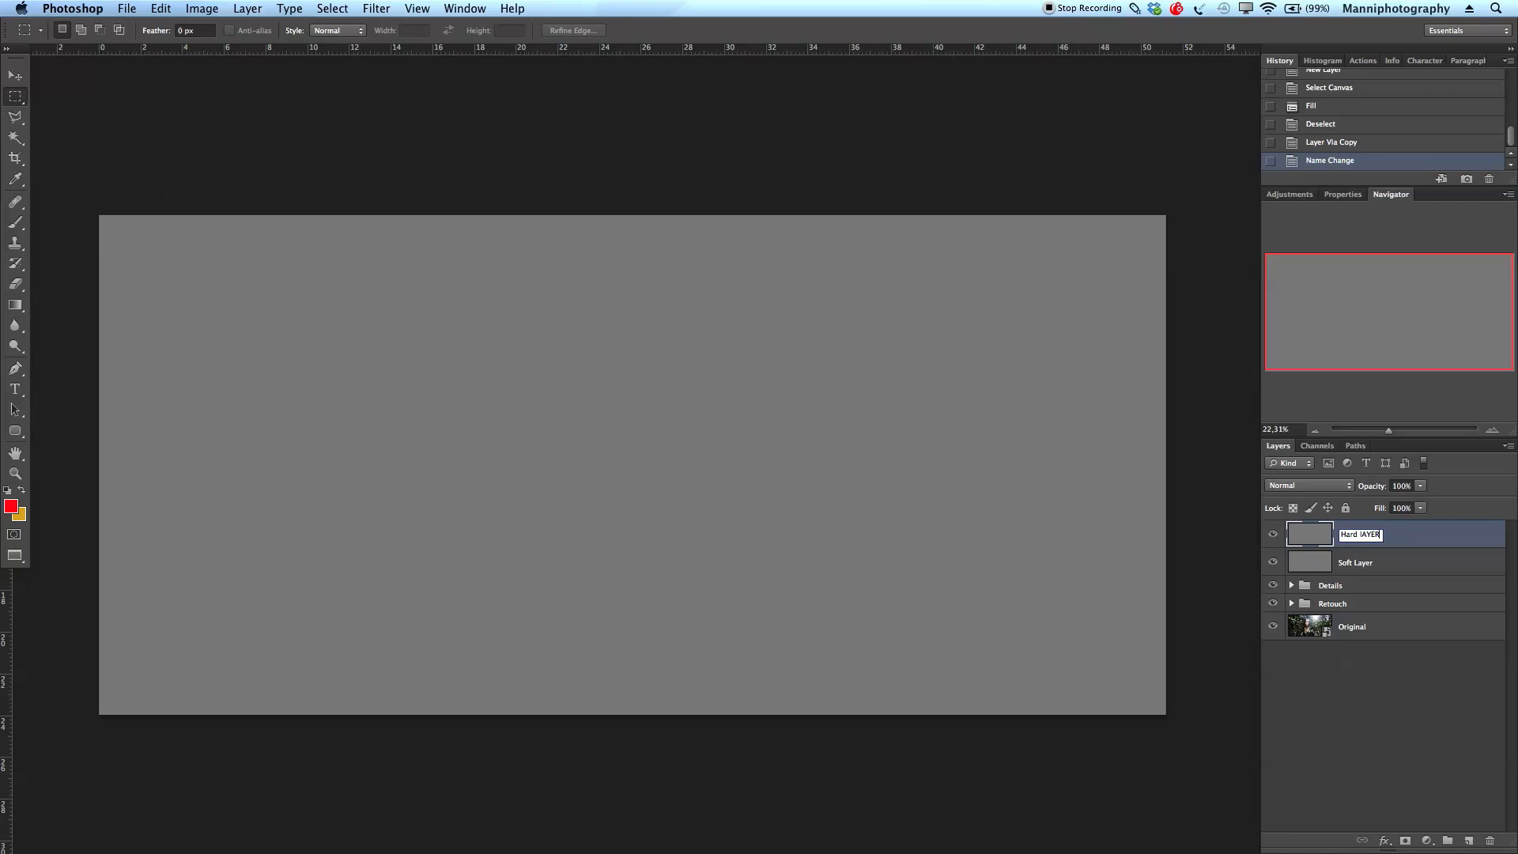
type(" layer")
key("Return")
Group the Hard layer and Soft Layer together and name the group D&B.
left_click(1421, 572)
left_click(1406, 545, "shift")
key("super+g")
double_click(1333, 529)
type("C")
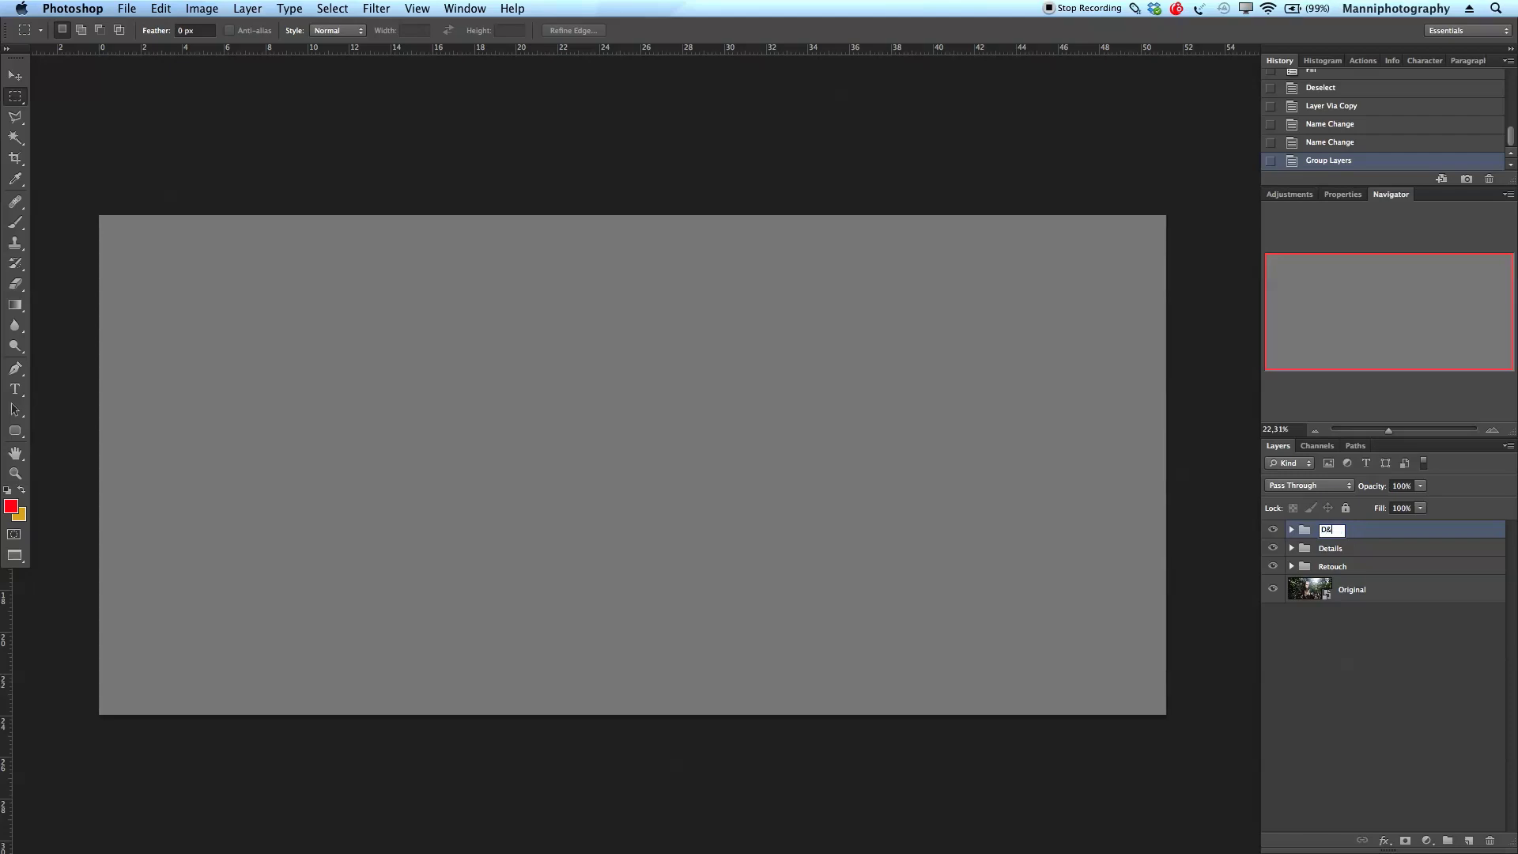
type("&B")
key("Return")
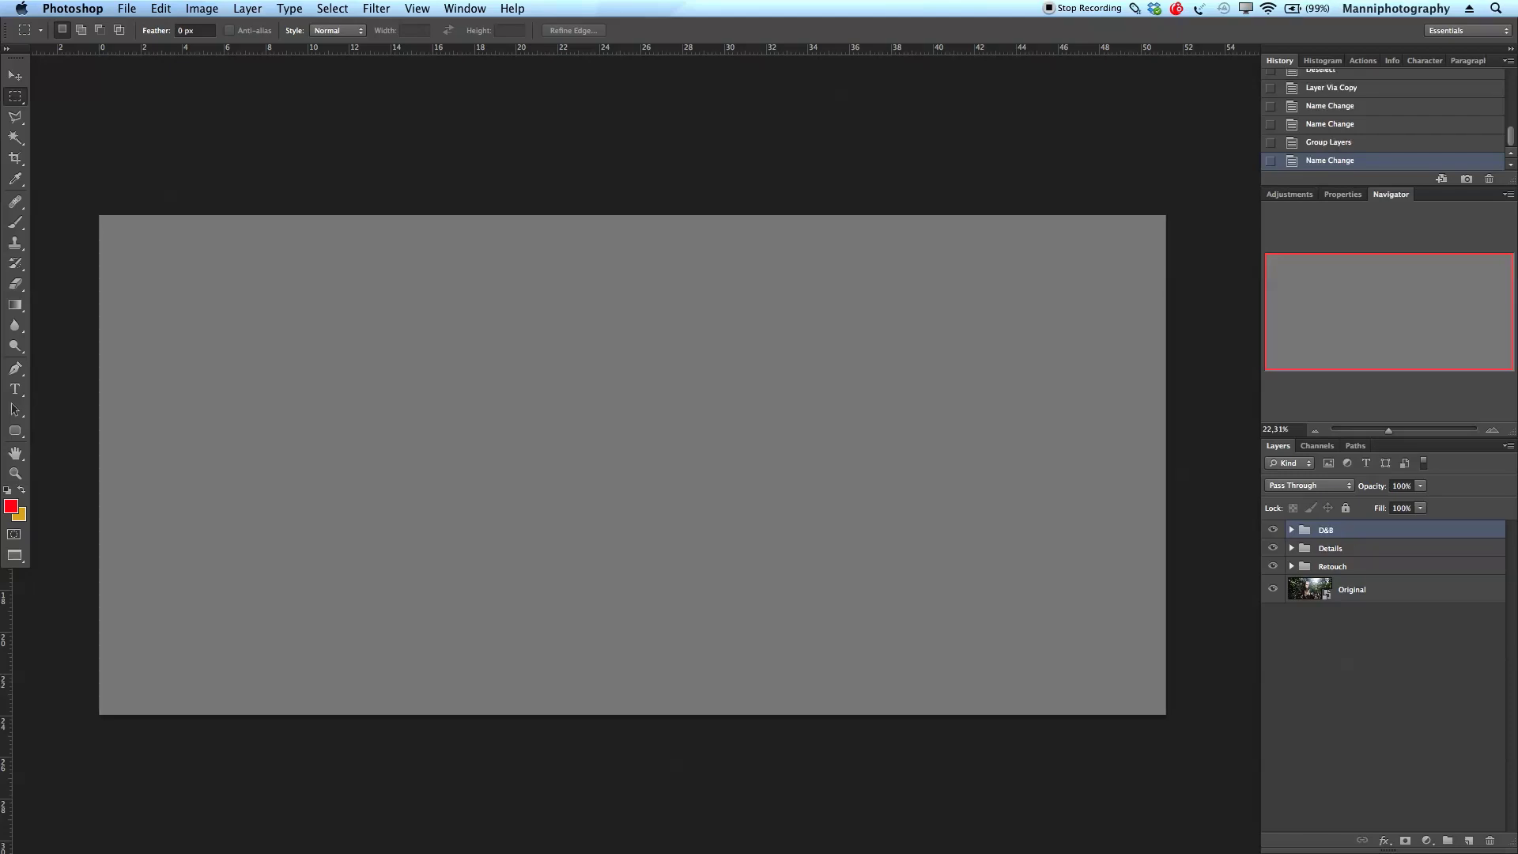
Set the blend mode of Soft Layer to Soft Light and of Hard layer to Overlay inside the D&B group.
left_click(1292, 530)
left_click(1322, 569)
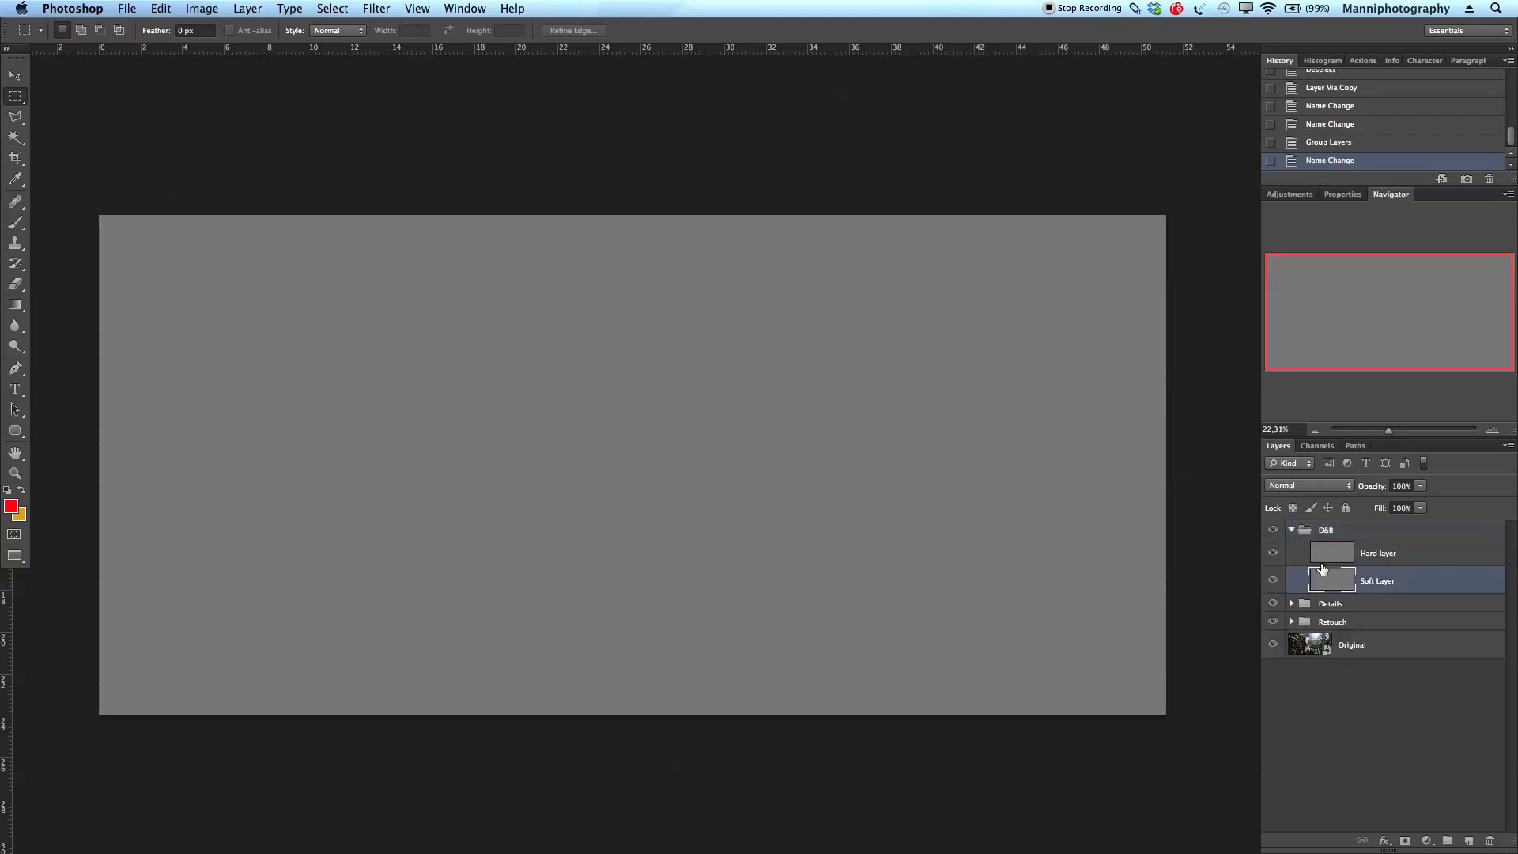
left_click(1311, 485)
left_click(1329, 646)
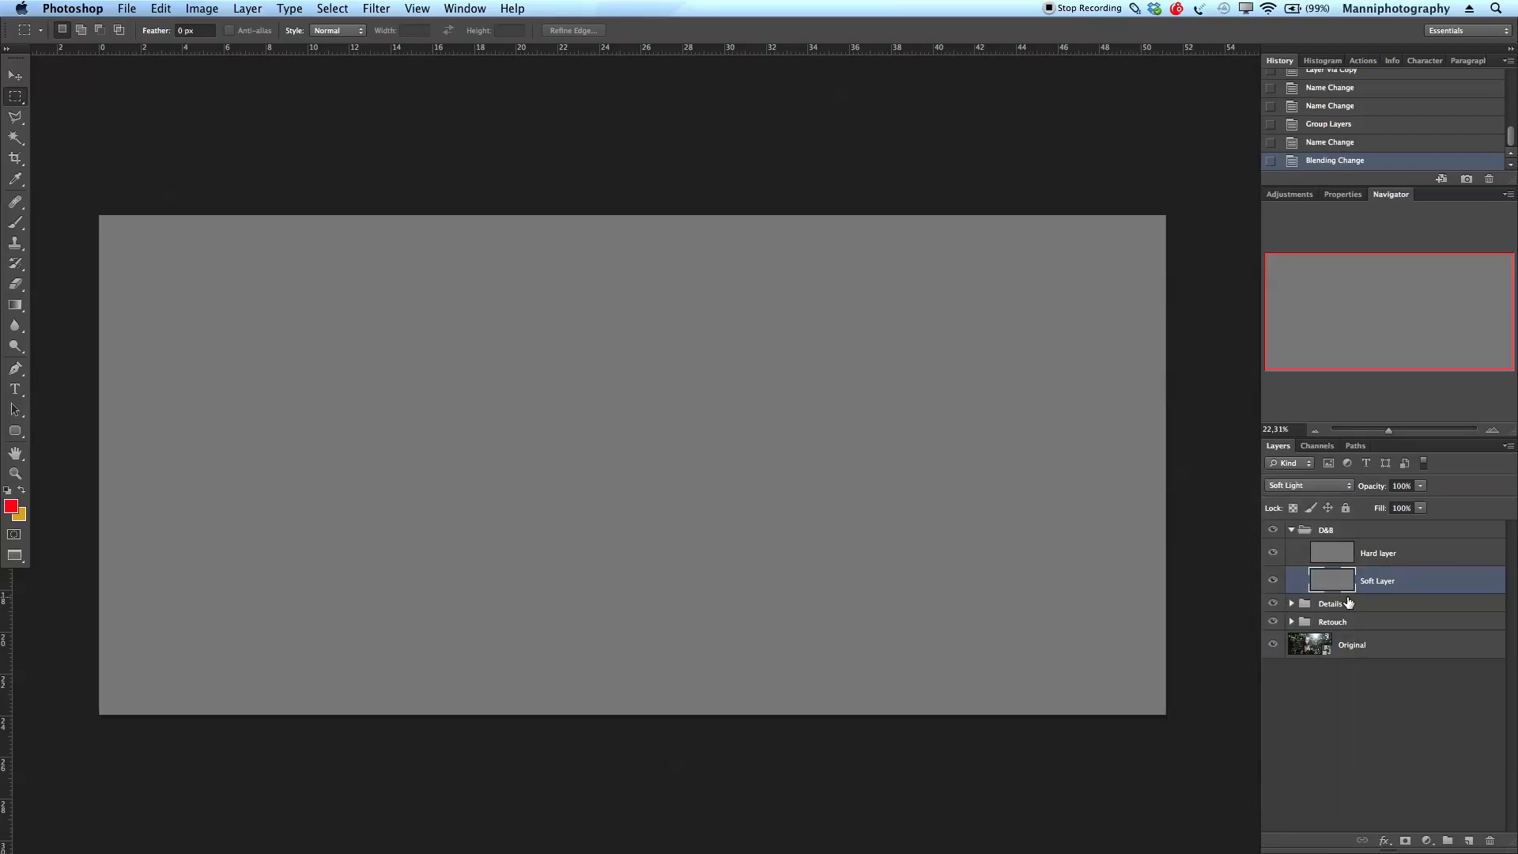
left_click(1400, 557)
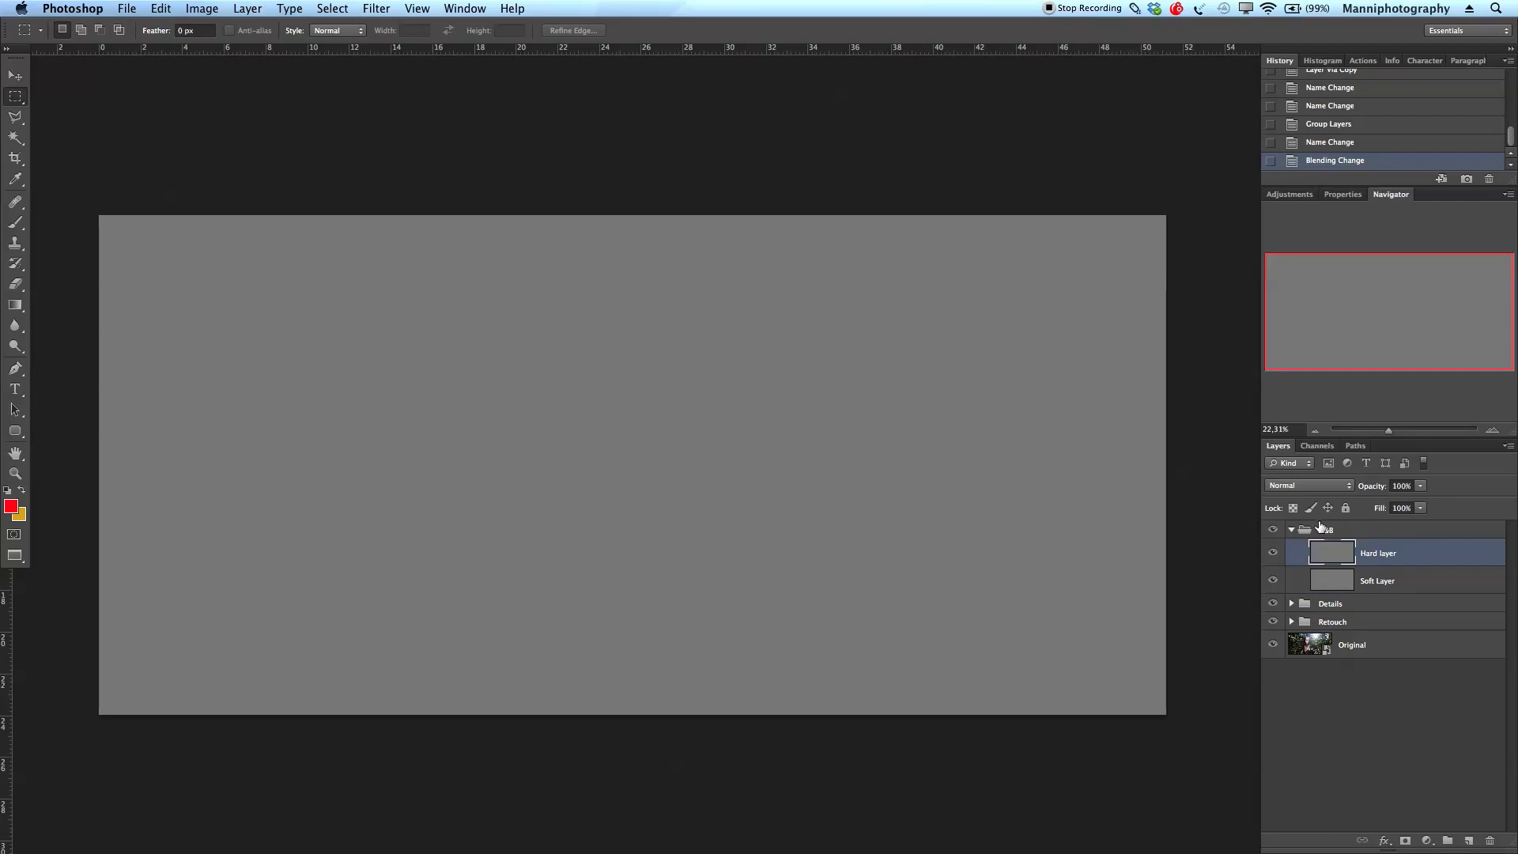
left_click(1313, 486)
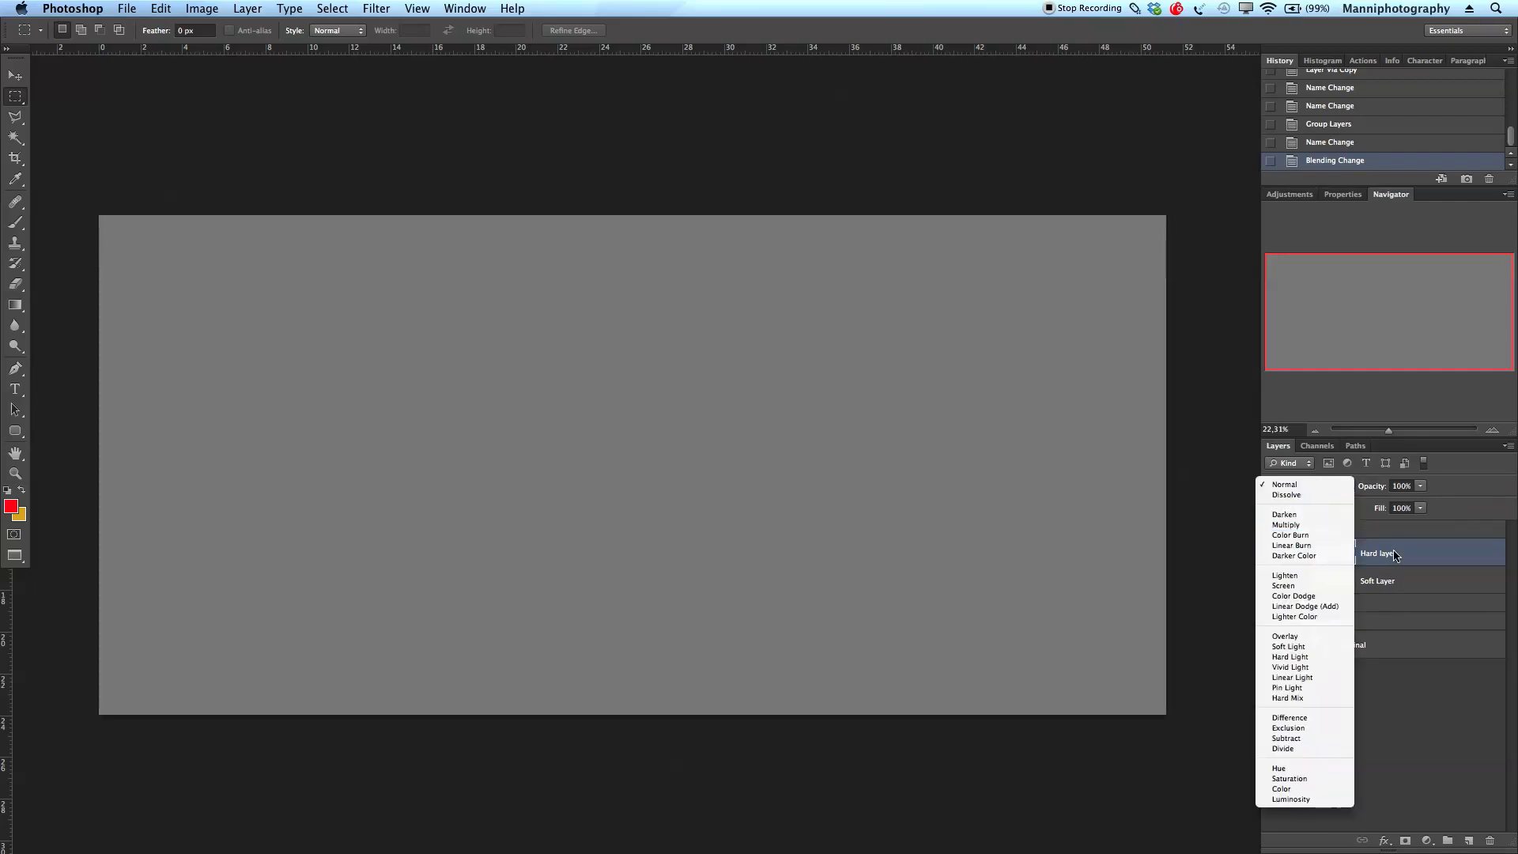
left_click(1316, 637)
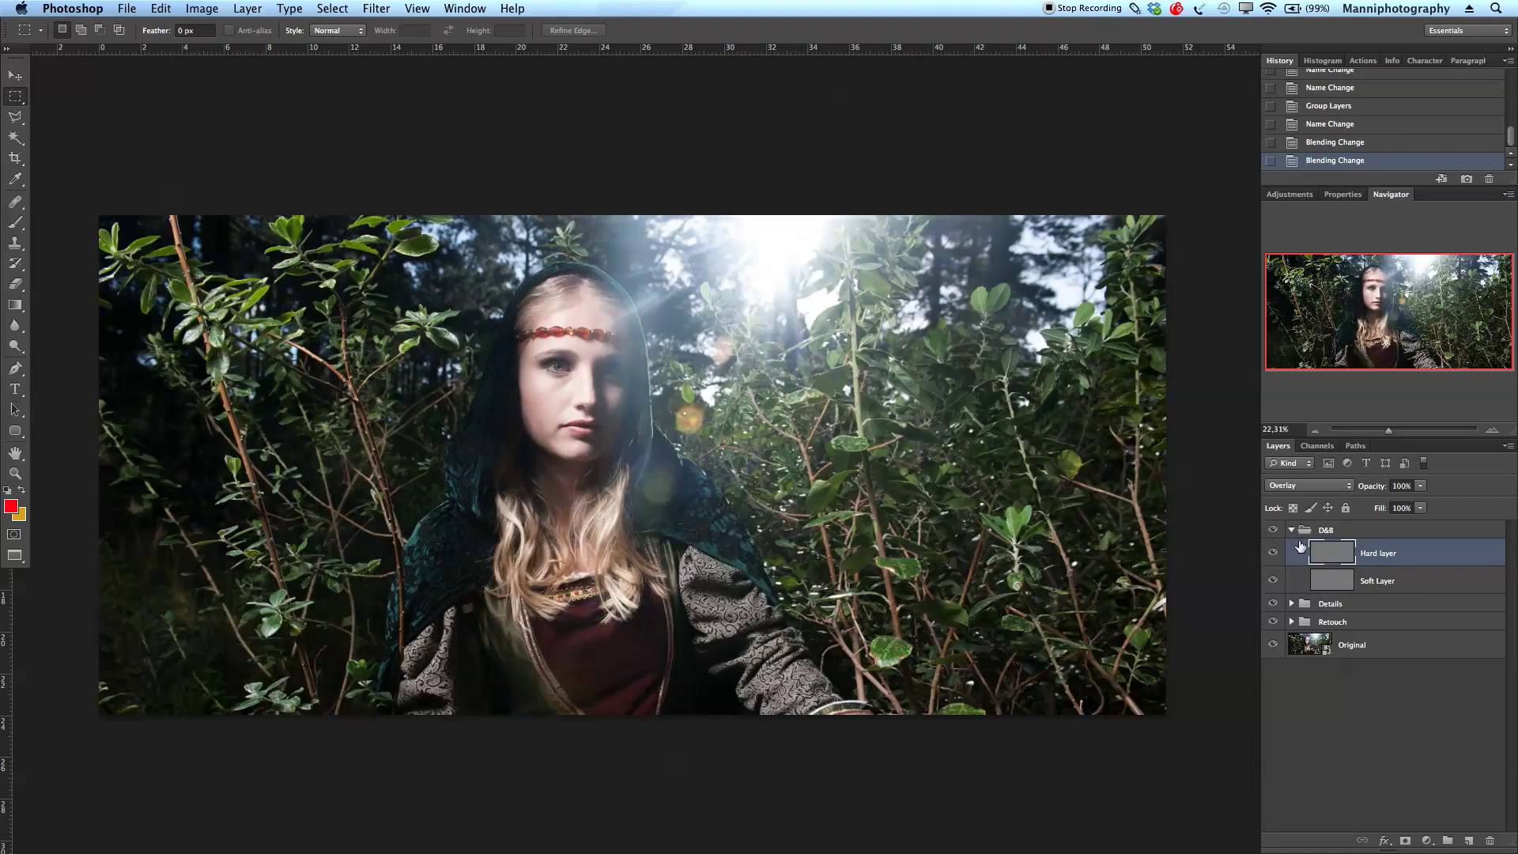
Select Hard layer in the D&B group and activate the Brush with the default black foreground and white background colours.
left_click(1338, 579)
left_click_drag(1391, 434, 1399, 434)
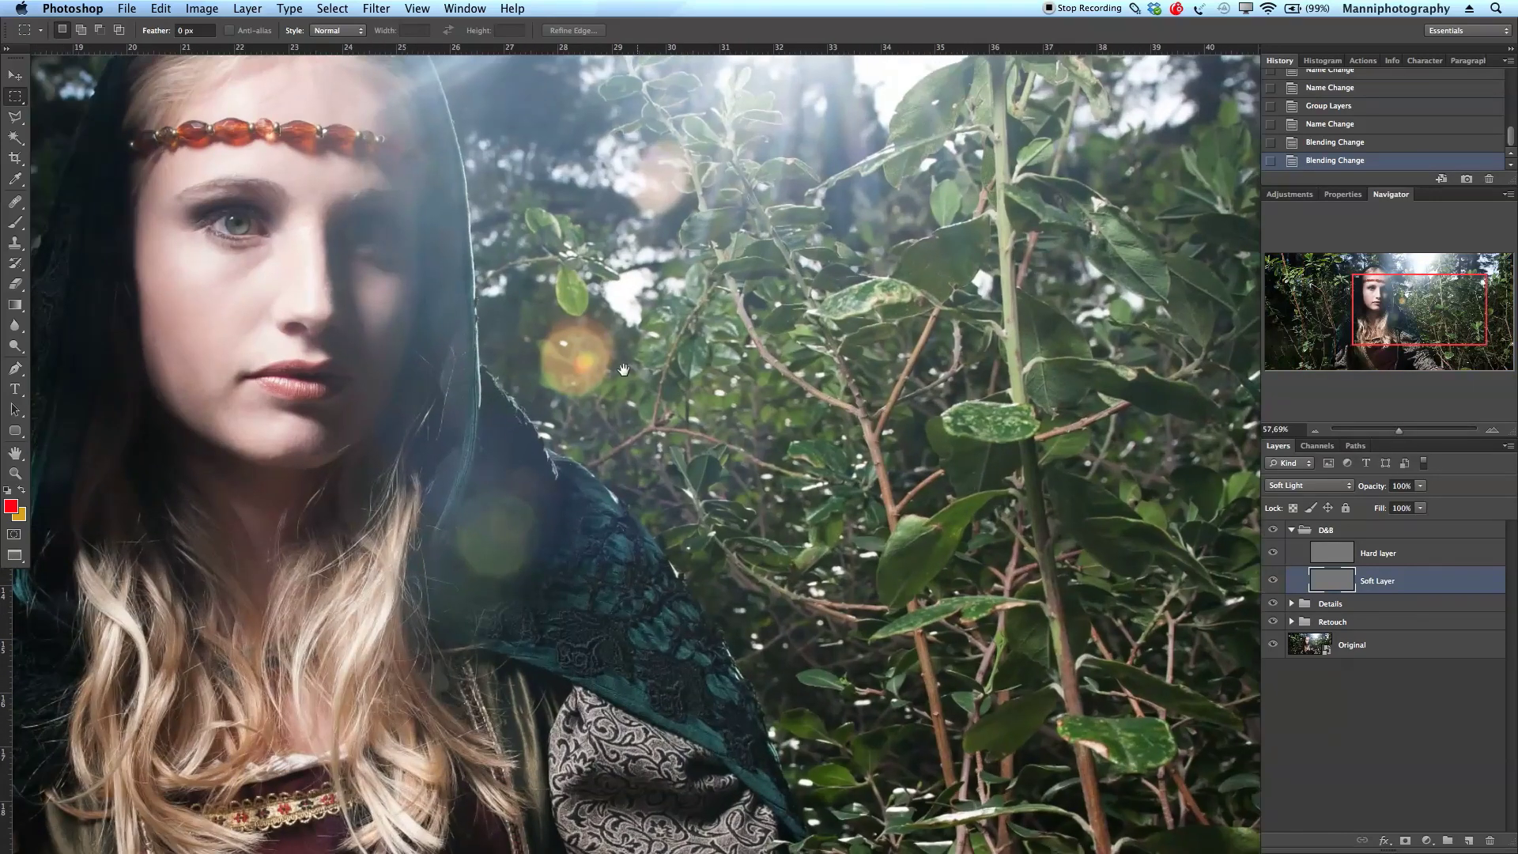
scroll(624, 370, "left", 6)
scroll(624, 371, "up", 4)
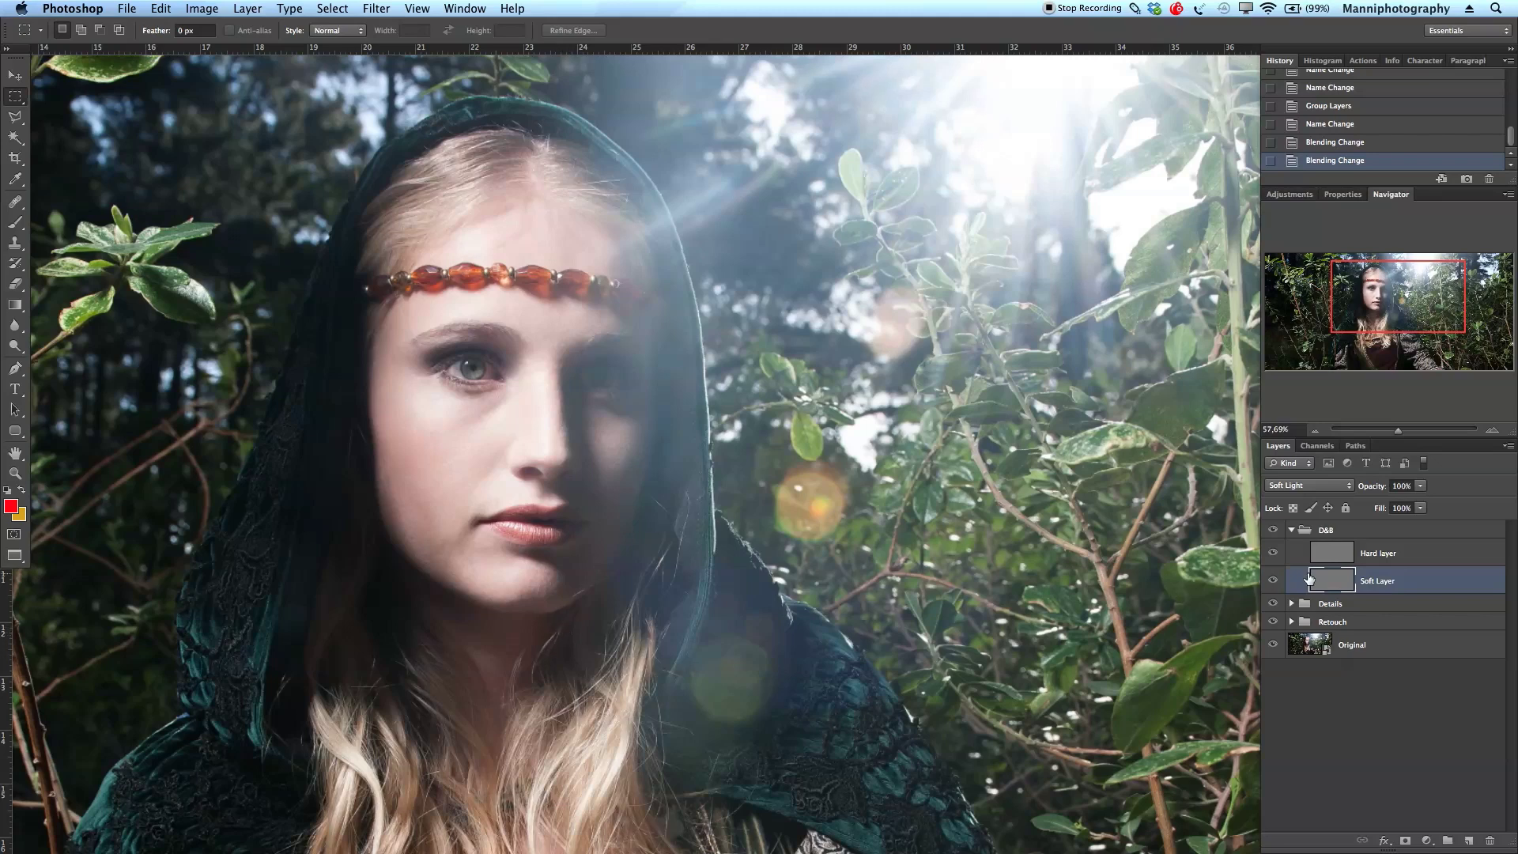
left_click(1345, 560)
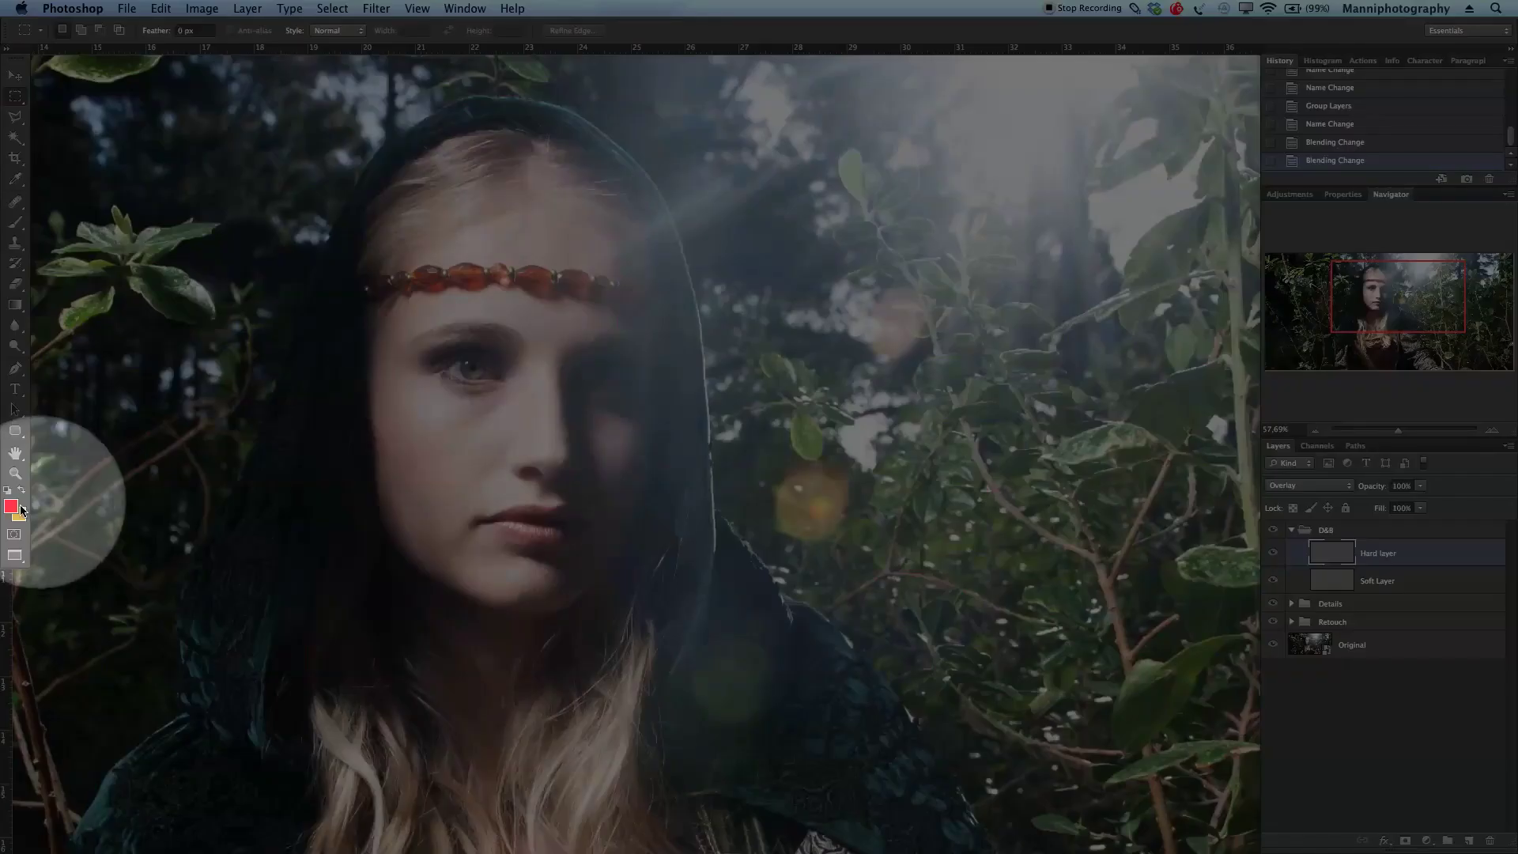
key("x")
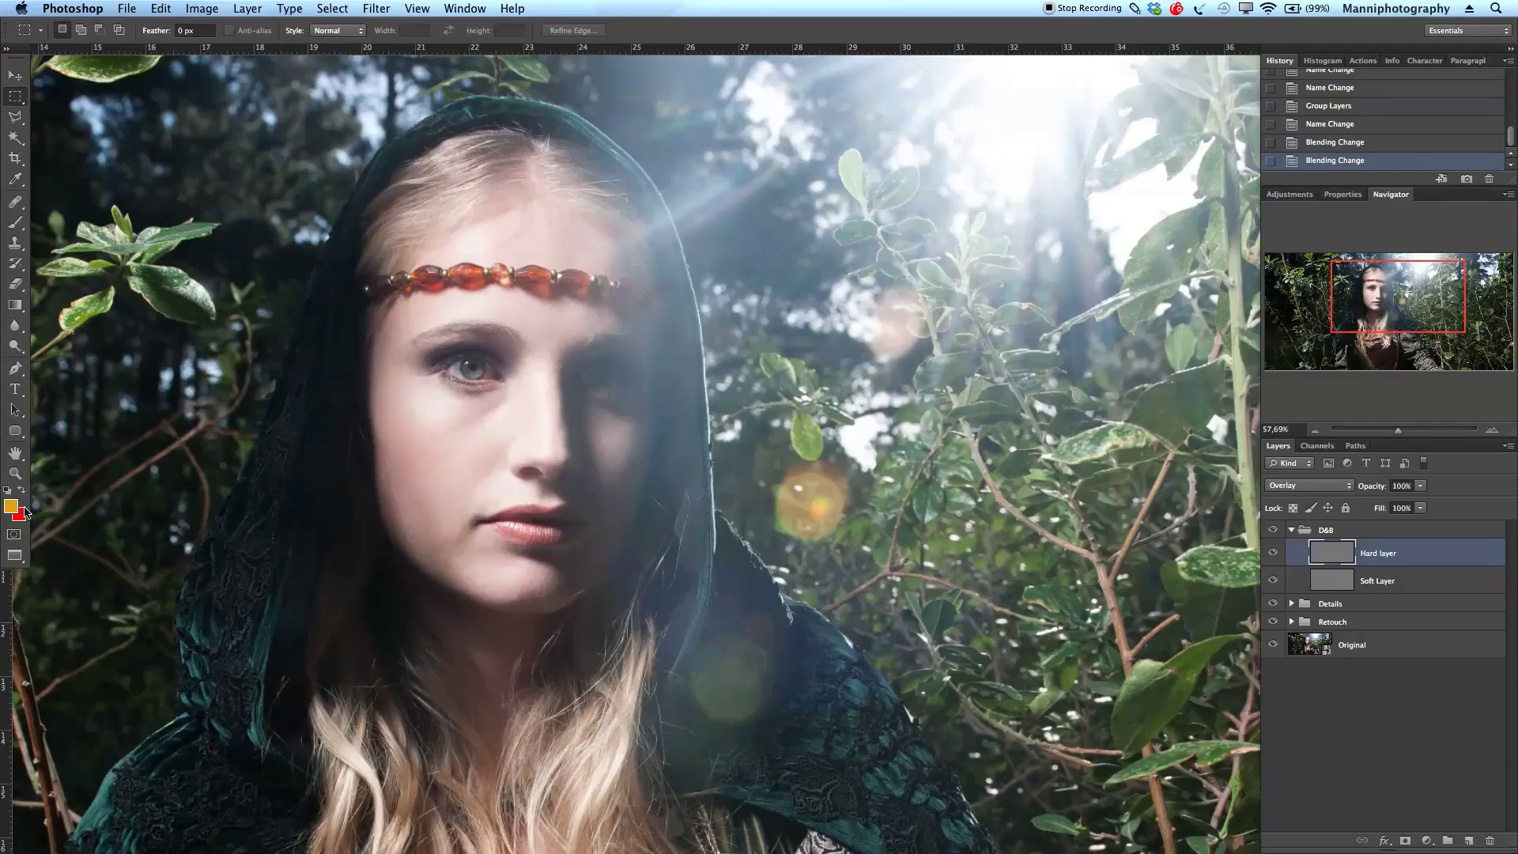
key("d")
key("x")
key("x")
key("b")
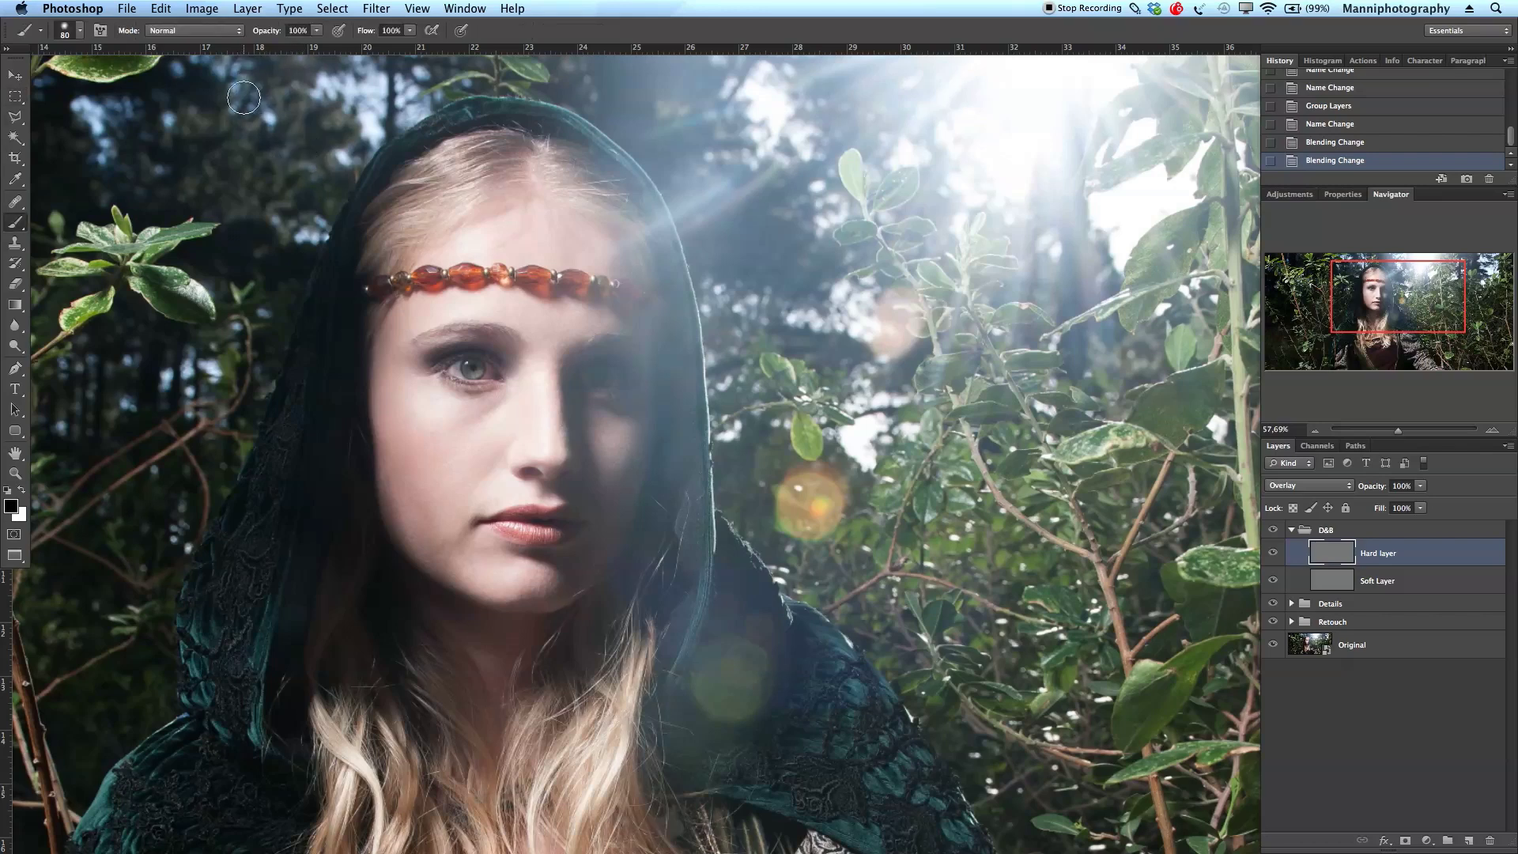
Enlarge the brush to 517 px and set its opacity to 7%.
mouse_move(357, 313)
left_mouse_down()
mouse_move(373, 304)
mouse_move(402, 5)
left_mouse_up()
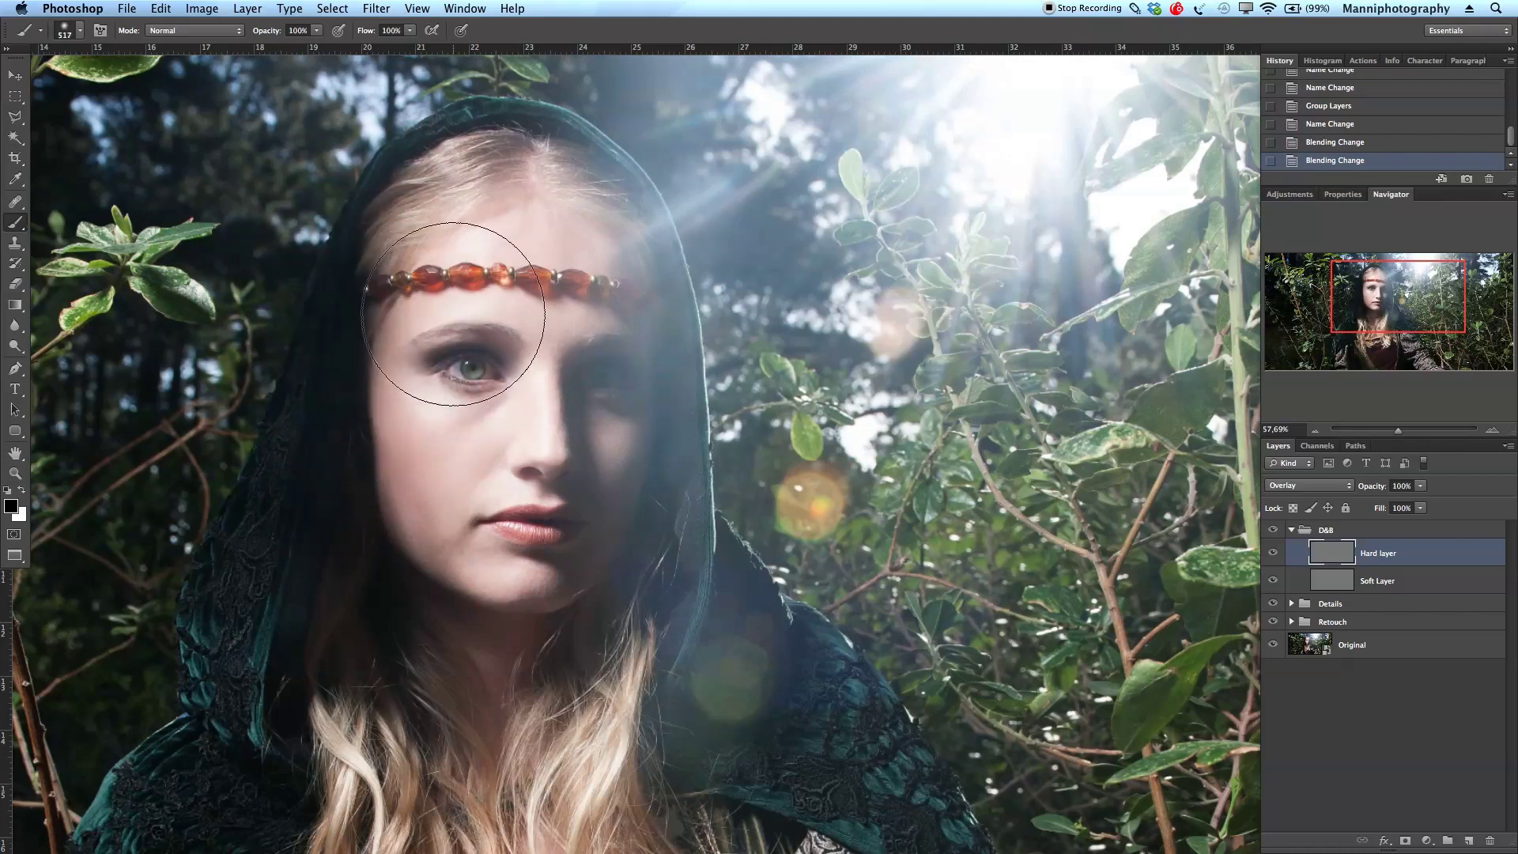
left_click_drag(271, 32, 268, 31)
type("0")
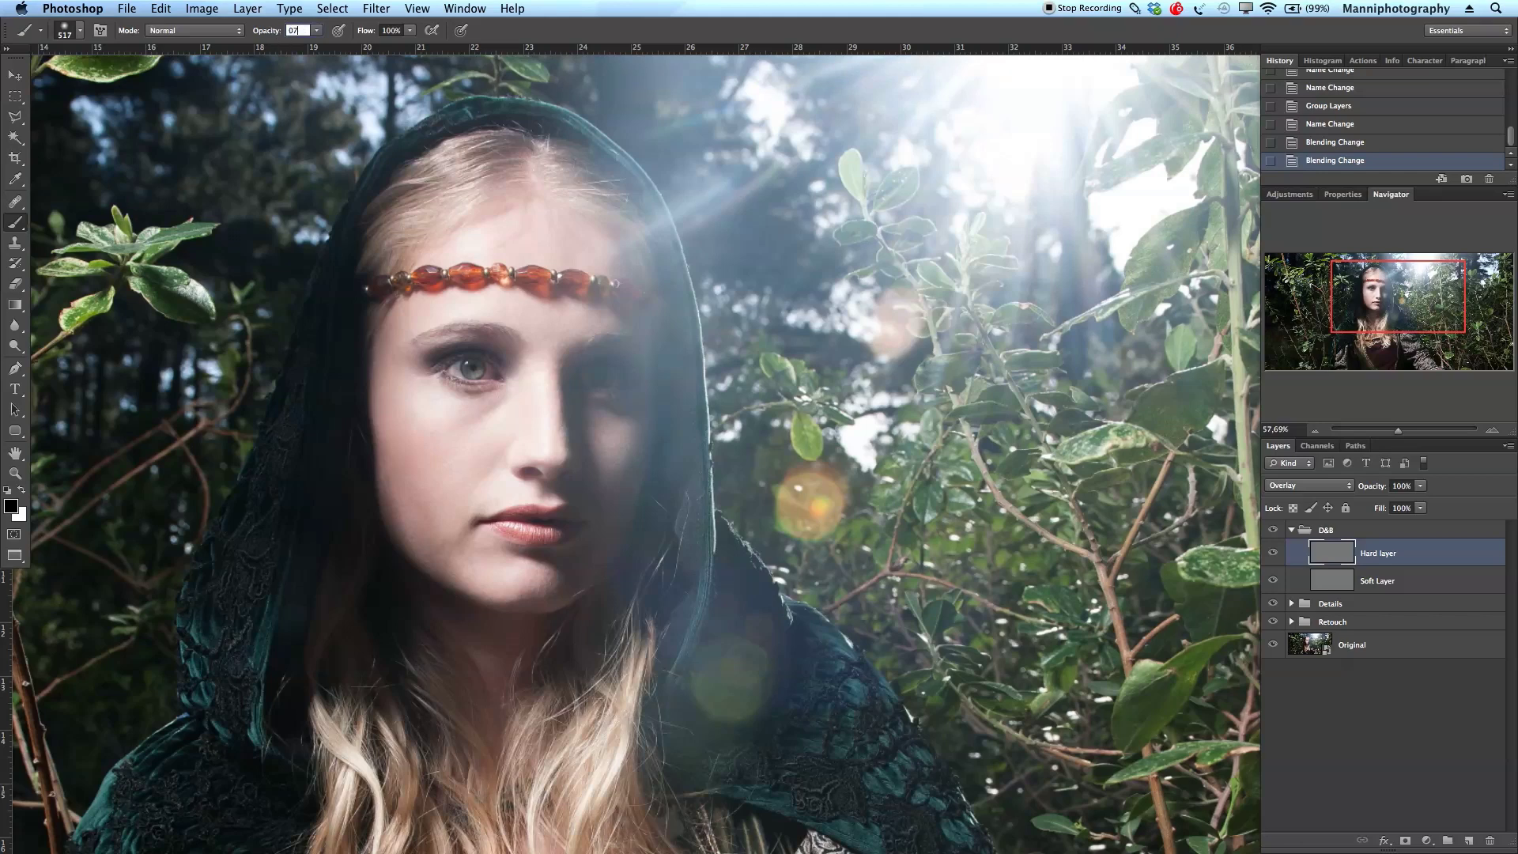
type("7")
key("Return")
Burn the eyebrow on the lit side of the face on Hard layer, using a black brush of about 20 px.
key("z")
left_click_drag(529, 410, 616, 363)
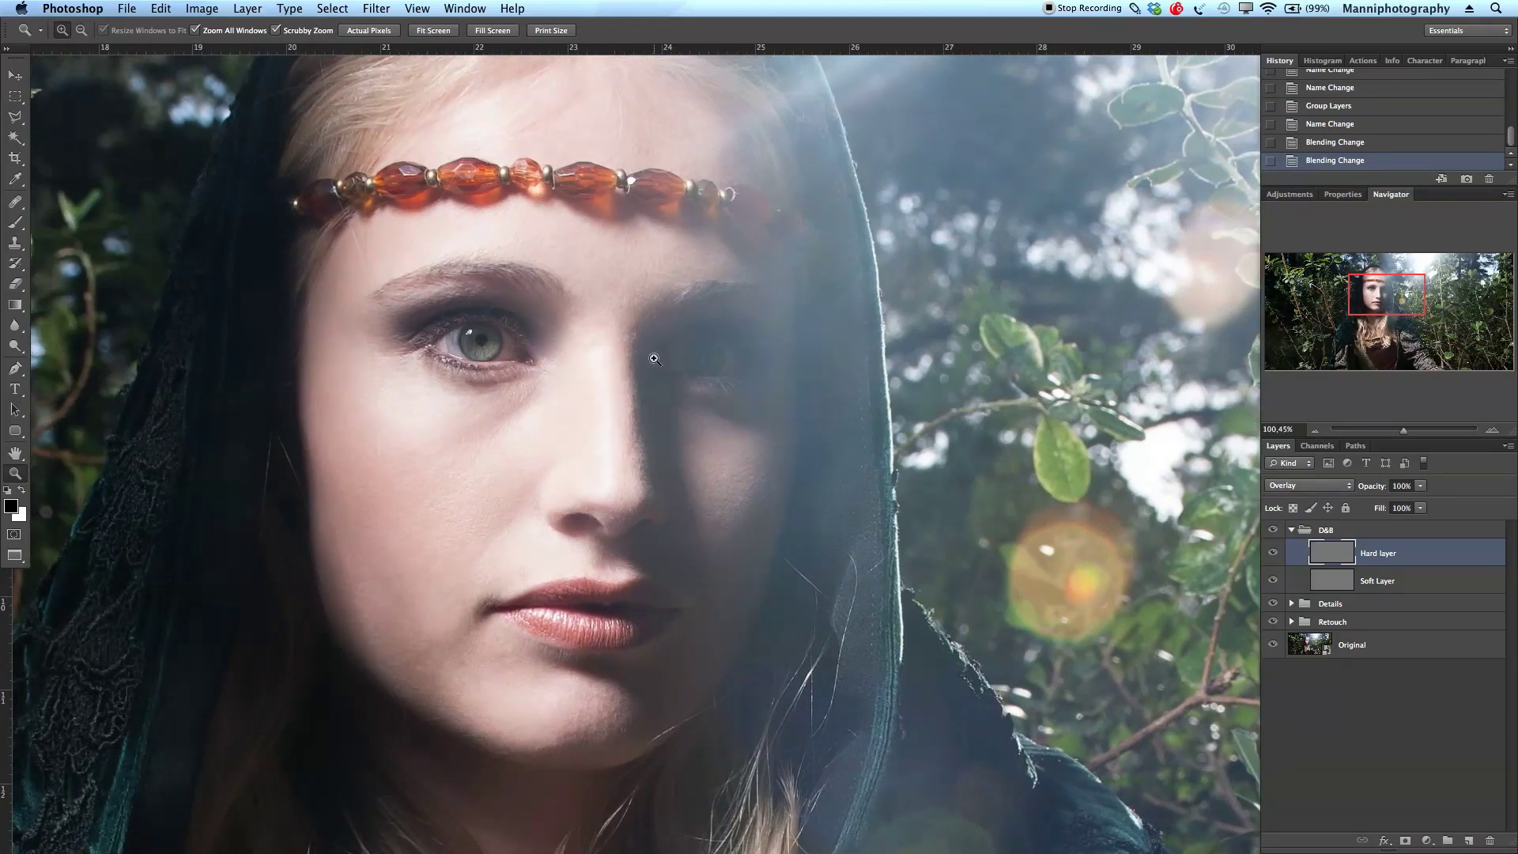
key("b")
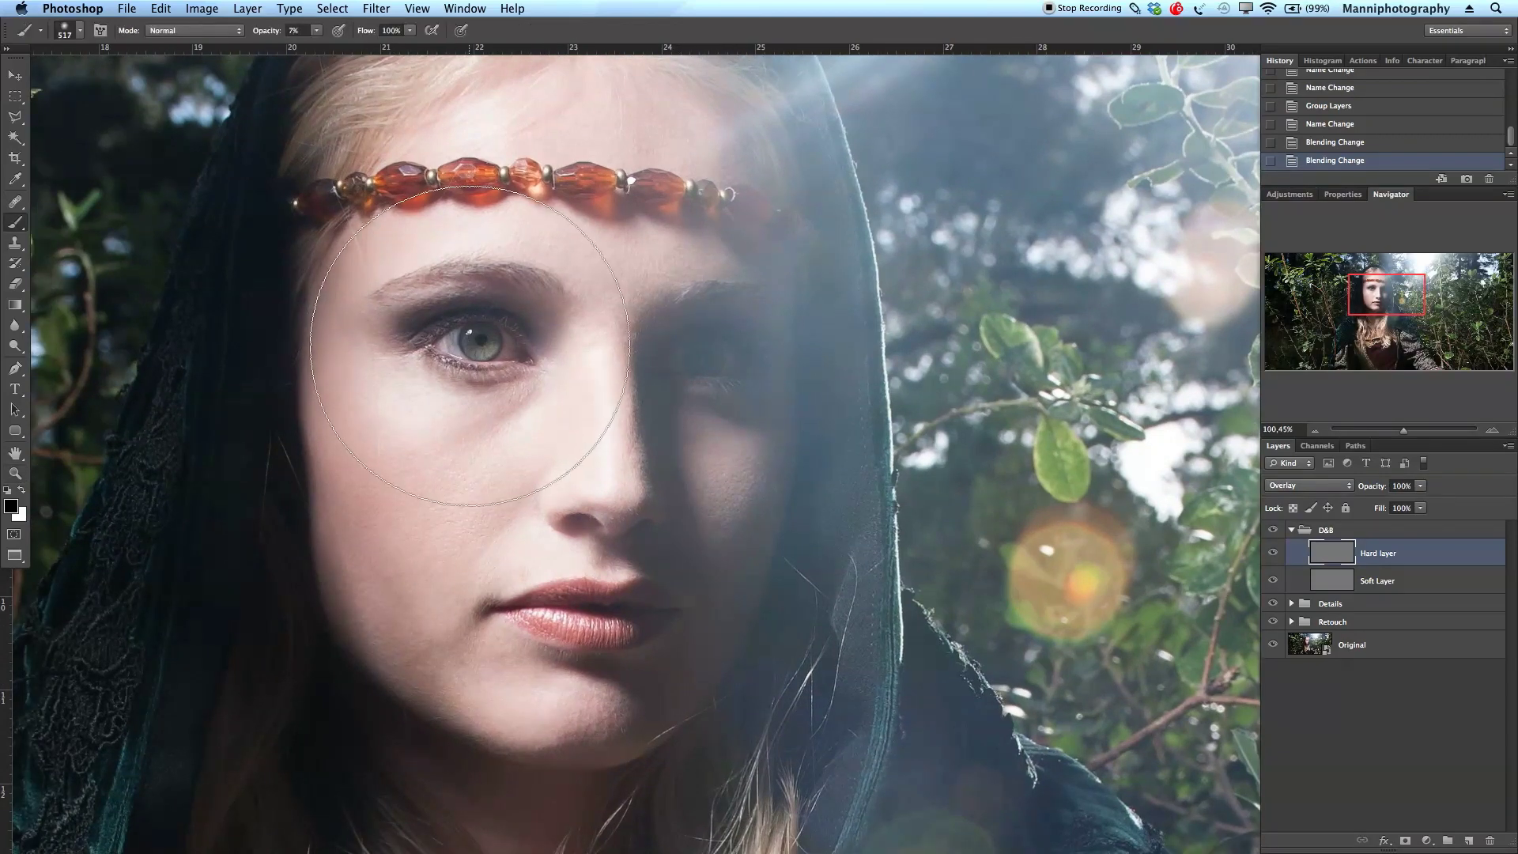
key("bracketleft")
key("bracketleft")
key("bracketleft")
key("bracketleft")
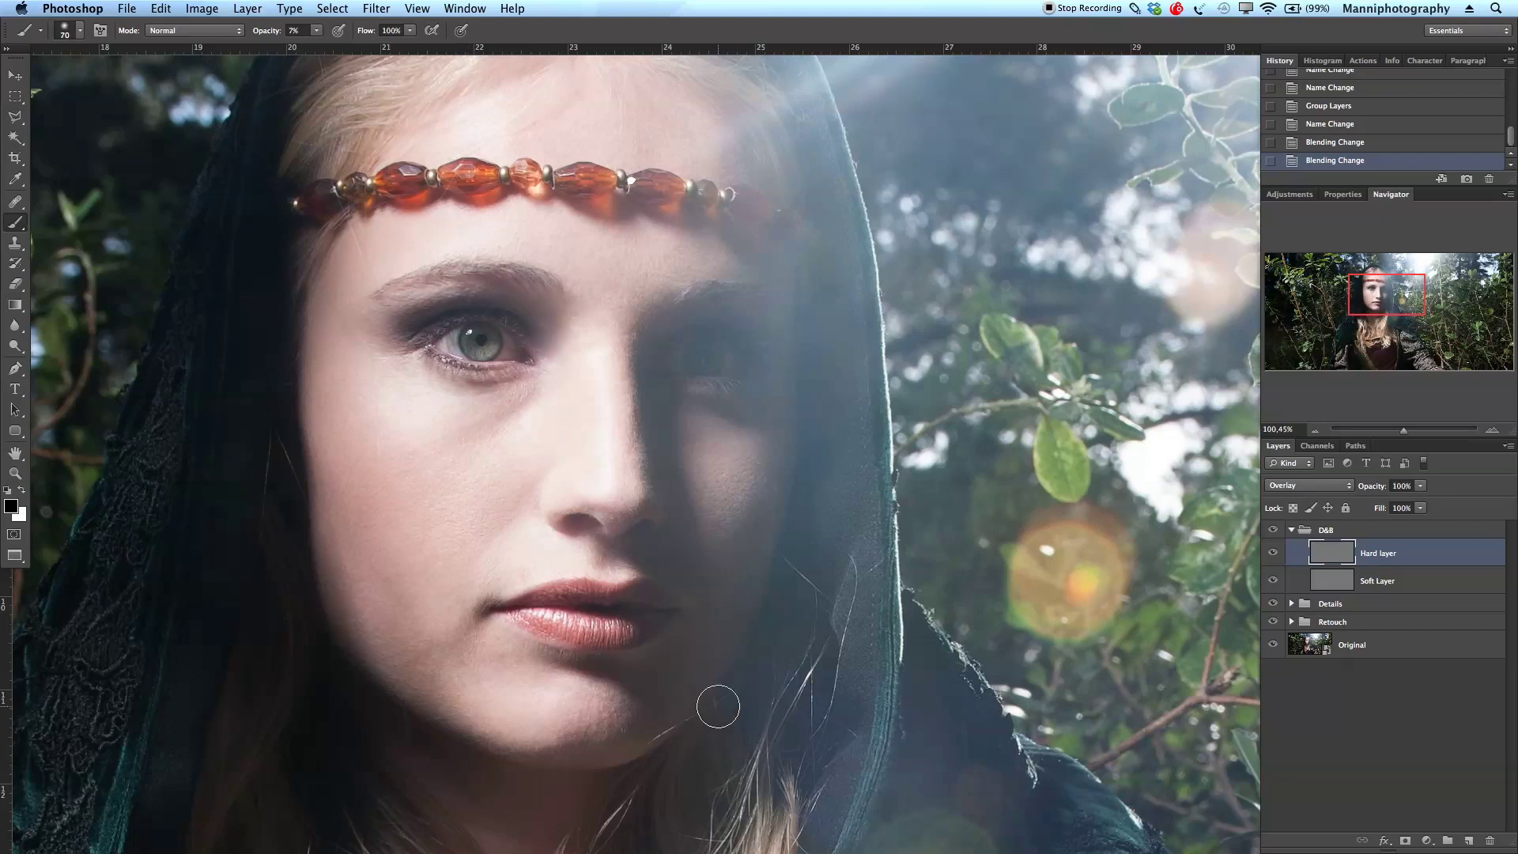
key("bracketleft")
key("bracketleft")
key("bracketleft")
key("bracketleft")
left_click_drag(540, 280, 378, 295)
left_click(544, 284)
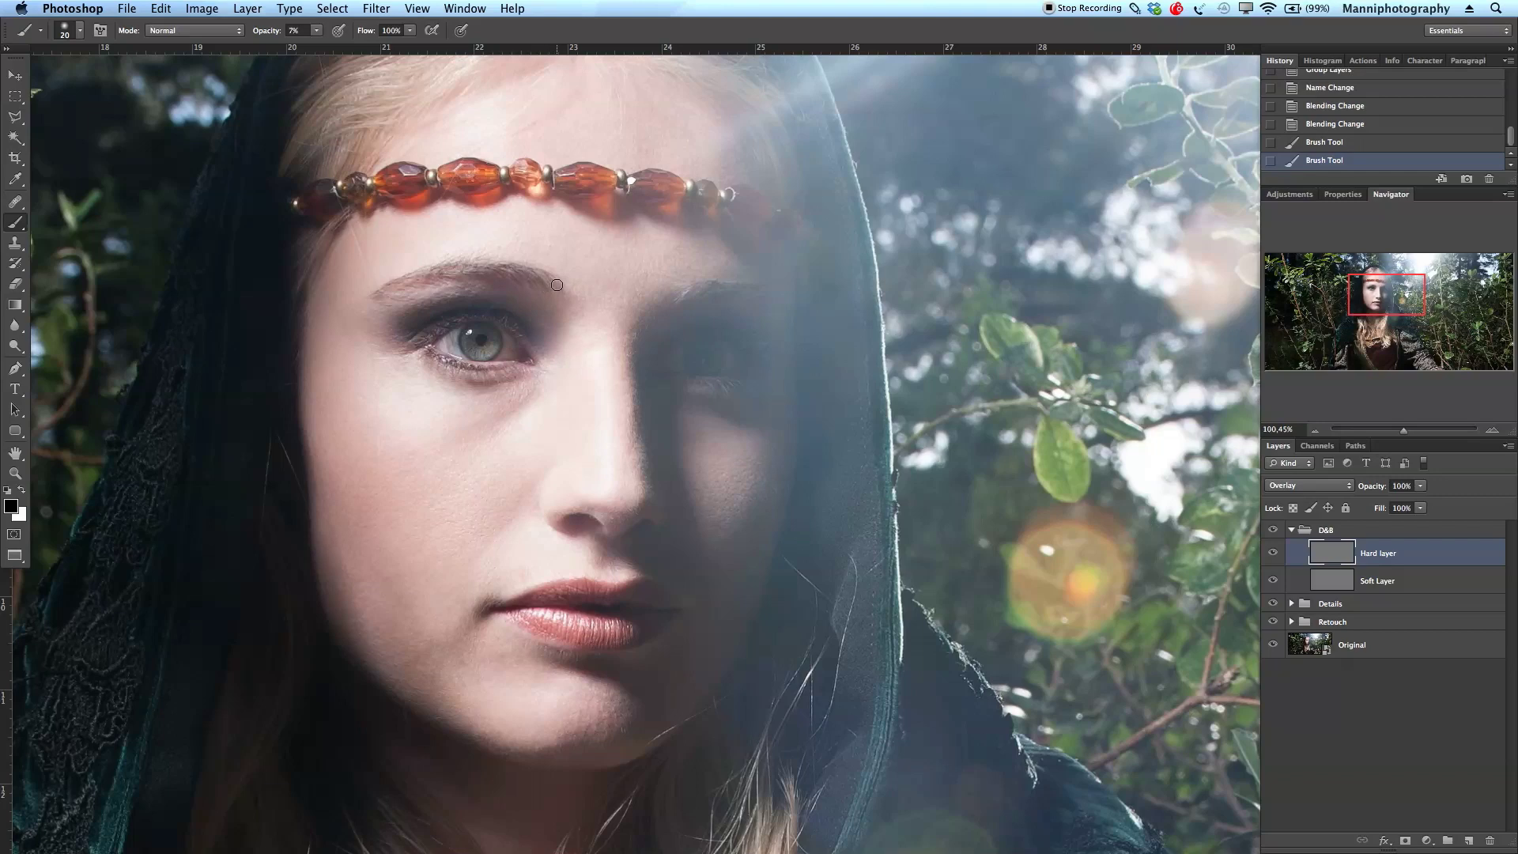
left_click(365, 298)
left_click_drag(395, 287, 541, 281)
scroll(444, 265, "up", 1)
left_click(445, 265)
key("bracketleft")
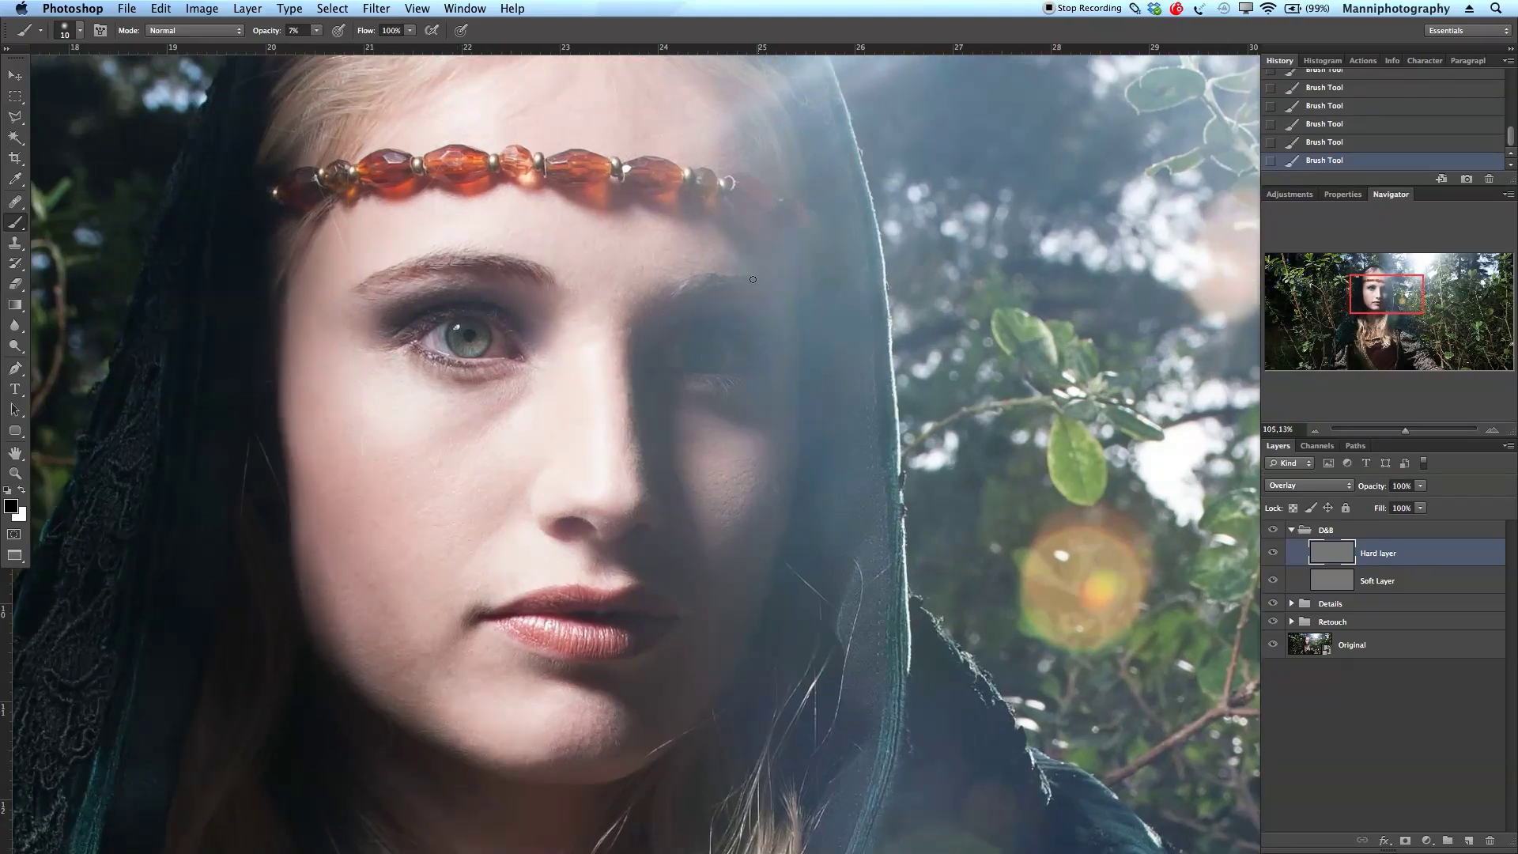
Review the darkened eyebrow from a wider view and compare it with earlier history states.
key("z")
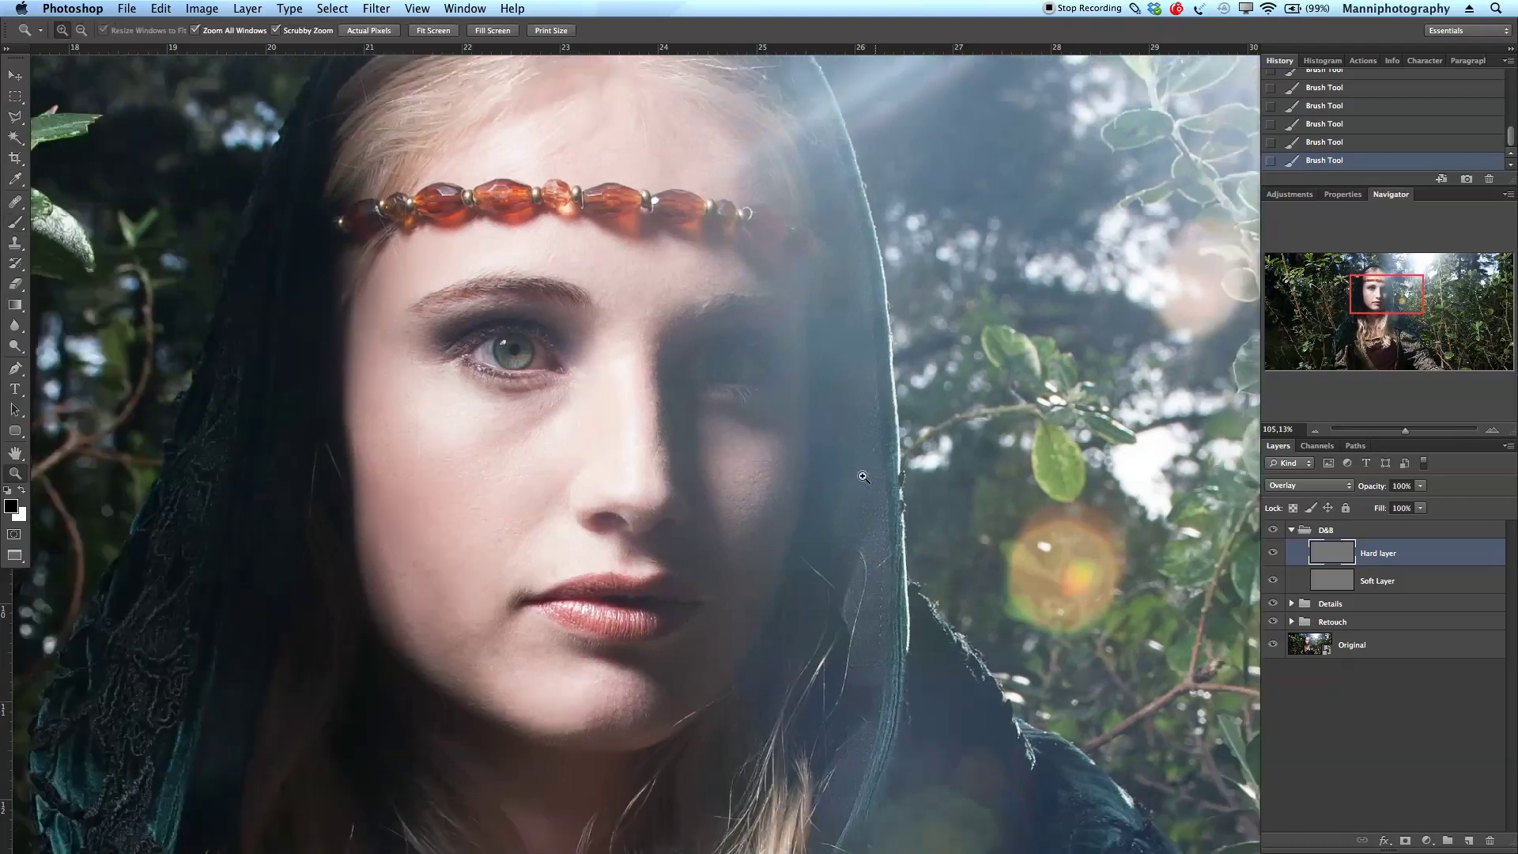
scroll(817, 481, "down", 5)
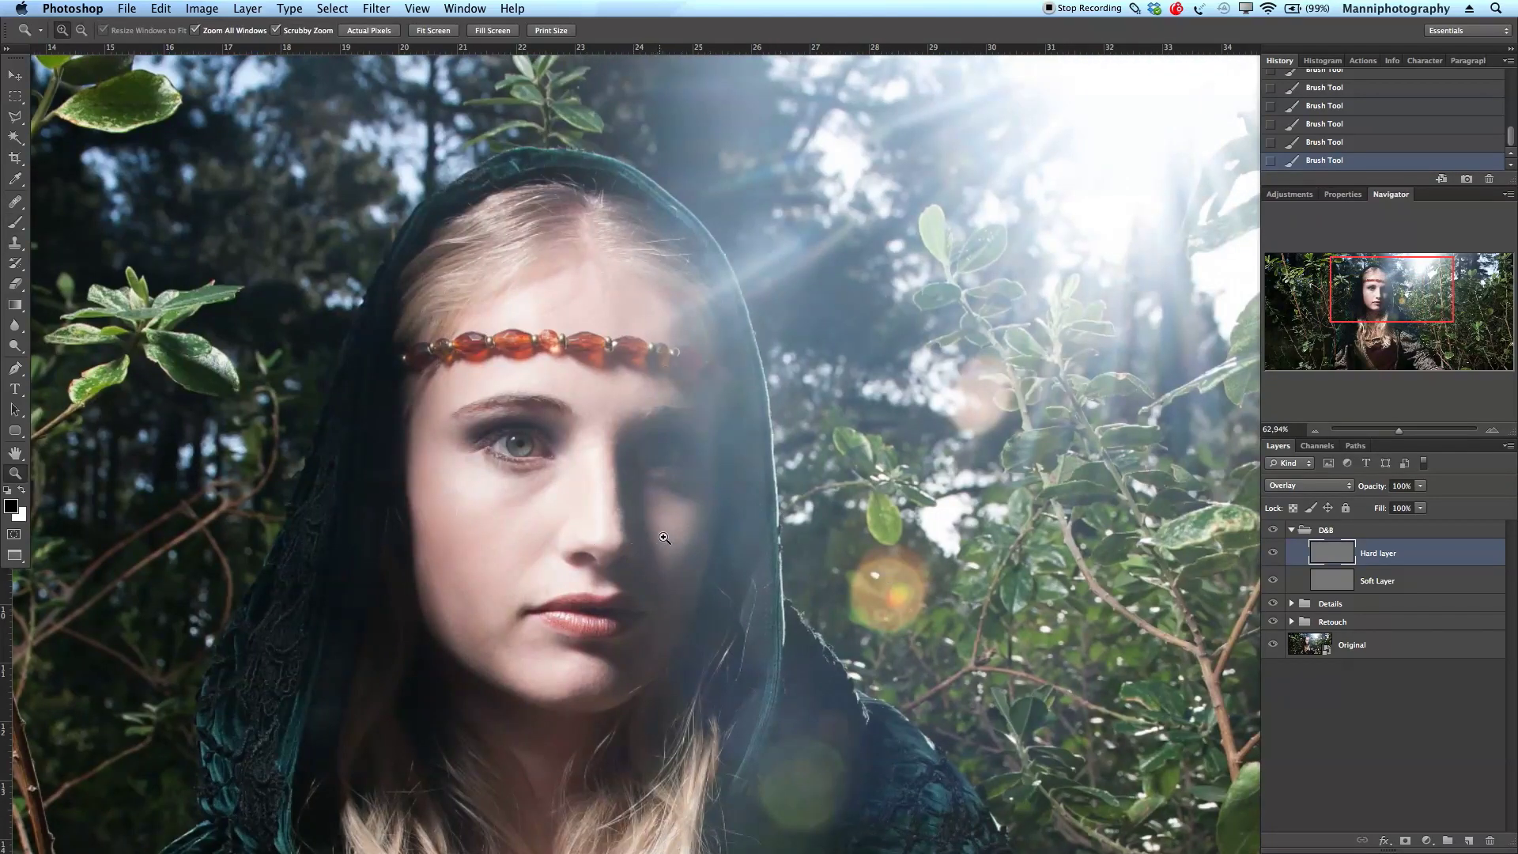
scroll(634, 549, "up", 3)
key("b")
key("bracketright")
key("bracketright")
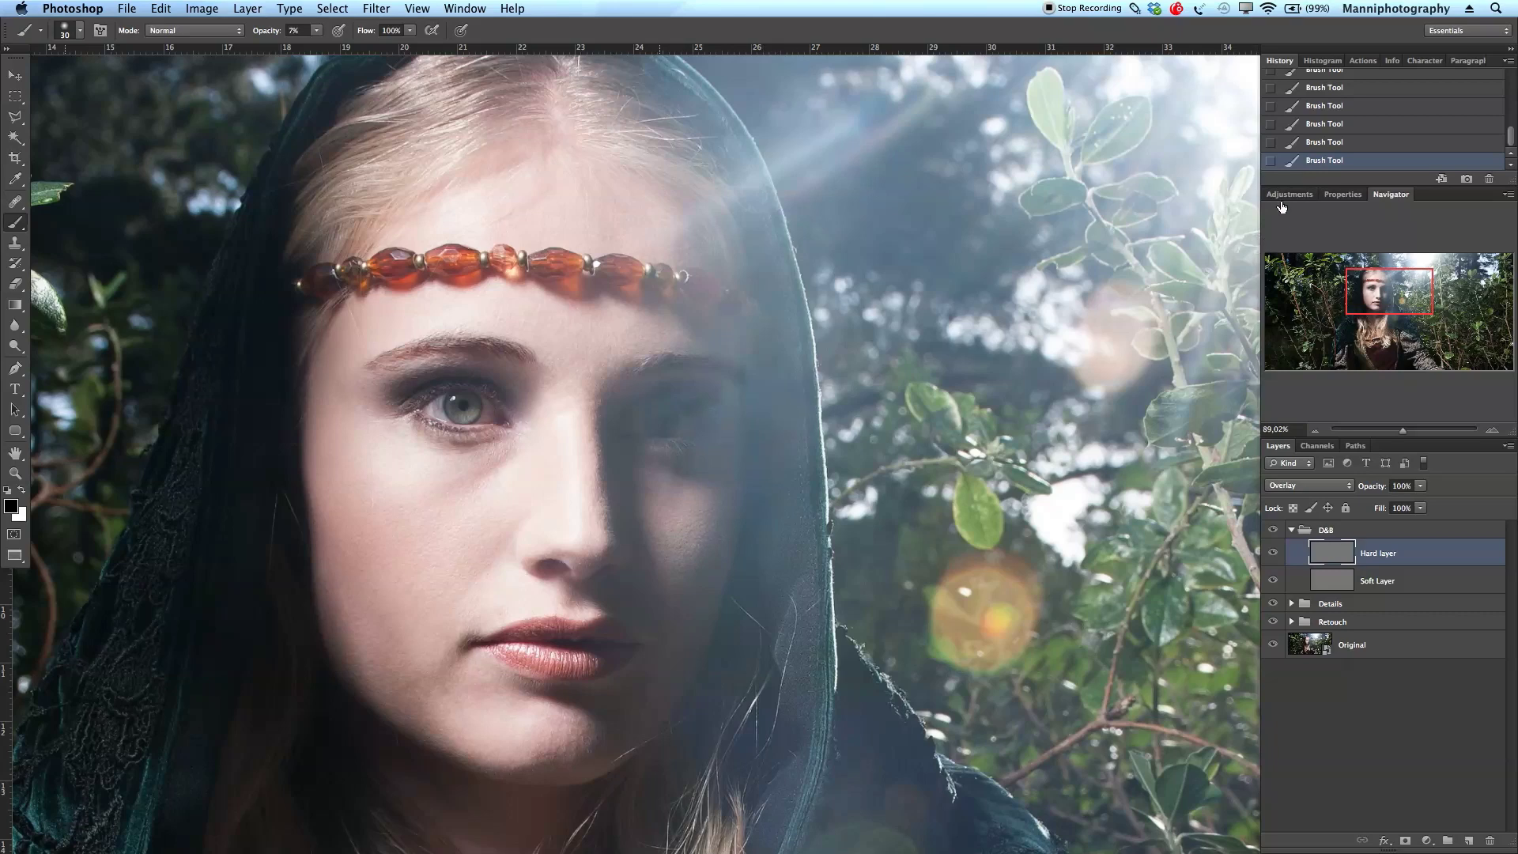
left_click(1368, 89)
scroll(1505, 141, "down", 1)
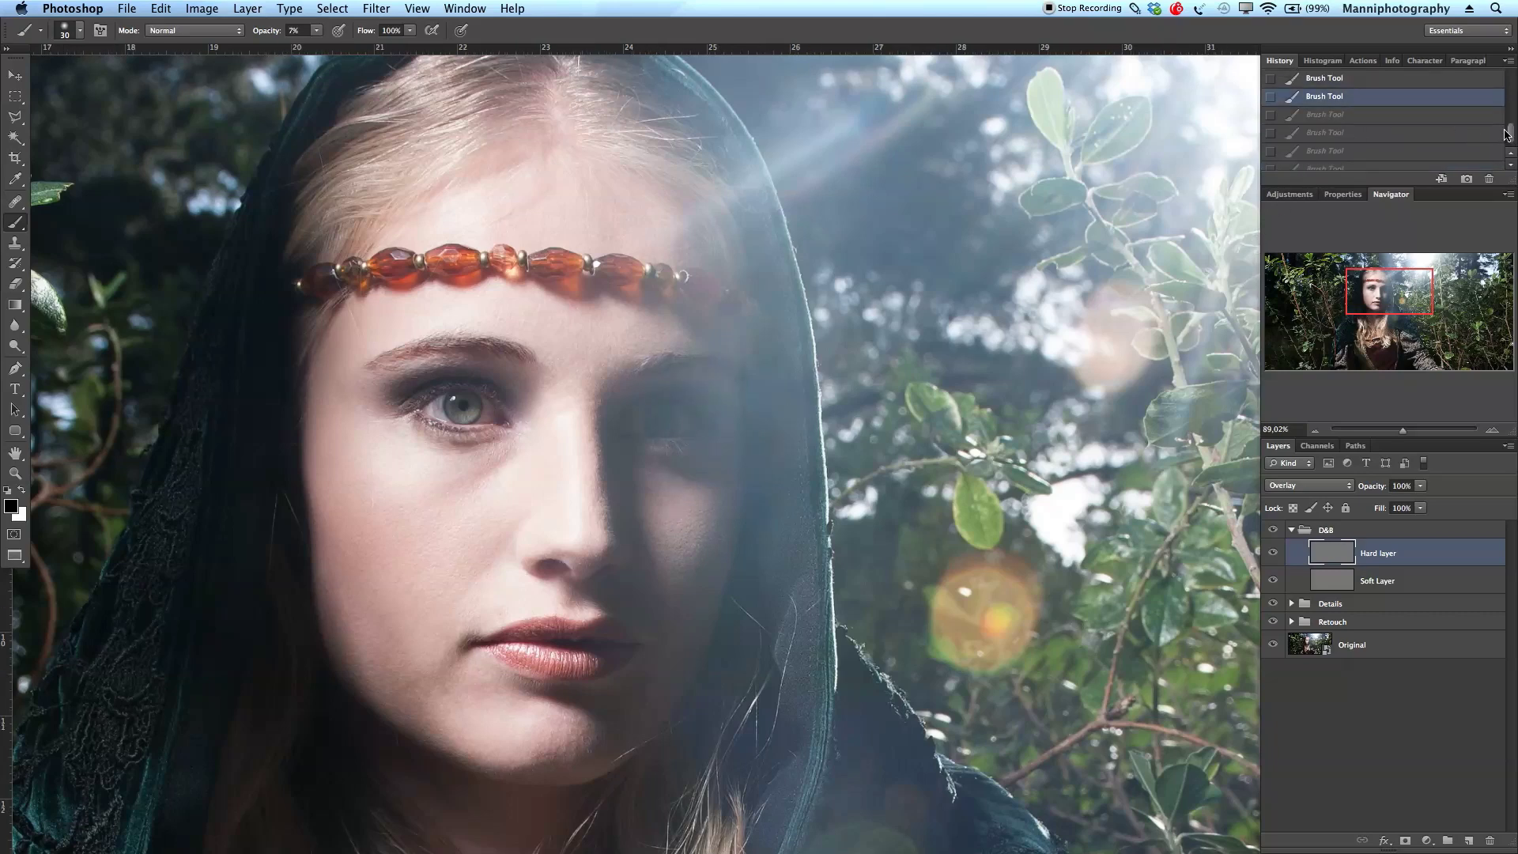
left_click(1428, 119)
key("super+alt+z")
Burn the upper eyelid and lash line of the lit eye on Hard layer with a small black brush.
key("bracketleft")
key("bracketleft")
key("bracketleft")
mouse_move(402, 406)
left_mouse_down()
mouse_move(469, 385)
mouse_move(498, 395)
left_mouse_up()
key("bracketleft")
key("bracketleft")
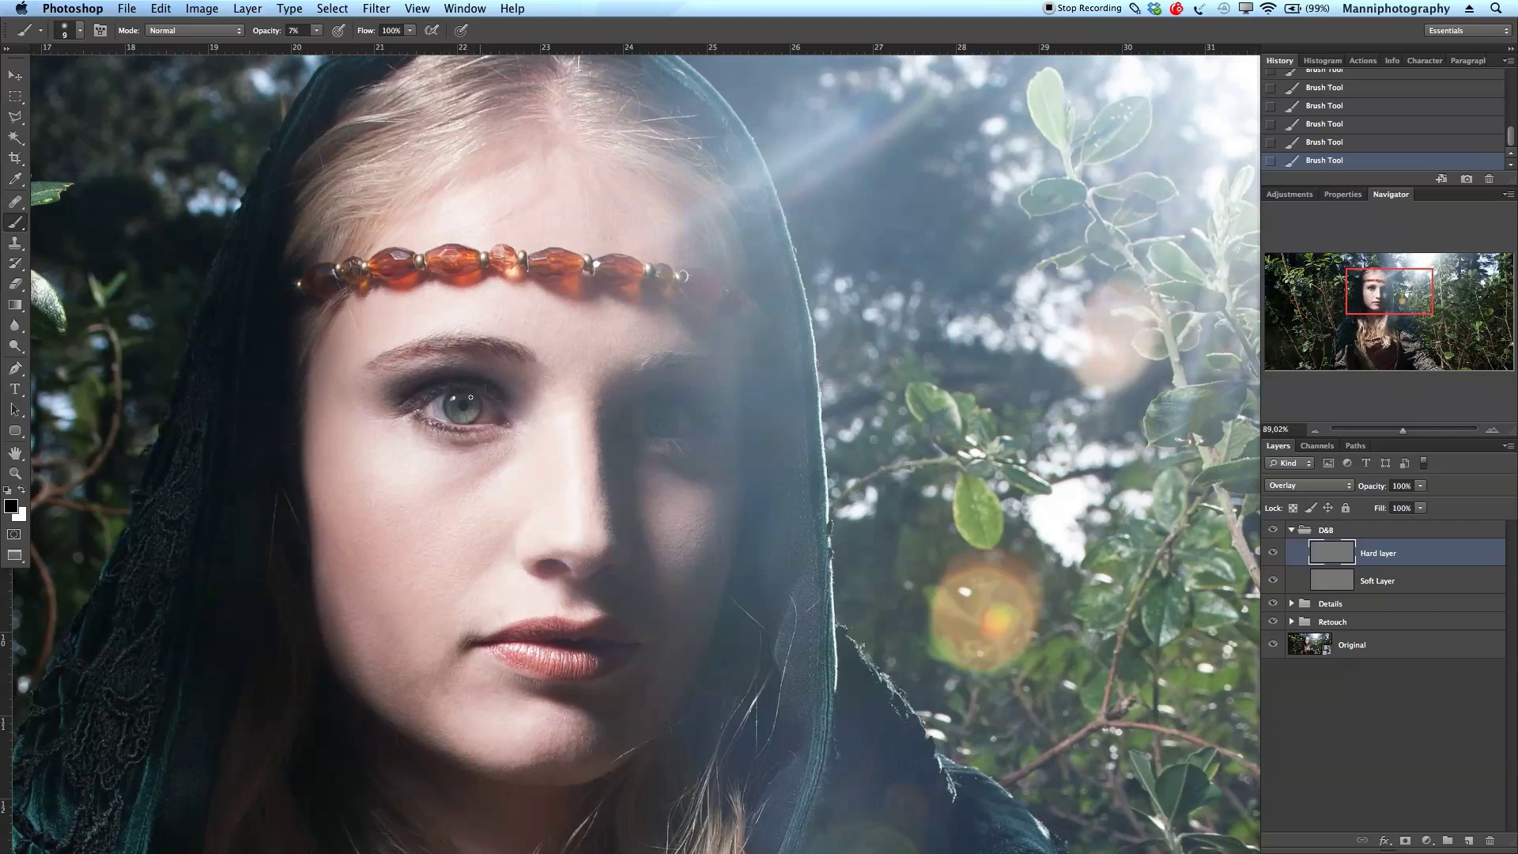
Try burning the lips on Hard layer with a black brush of about 15 px.
key("bracketright")
key("bracketright")
key("bracketright")
key("bracketright")
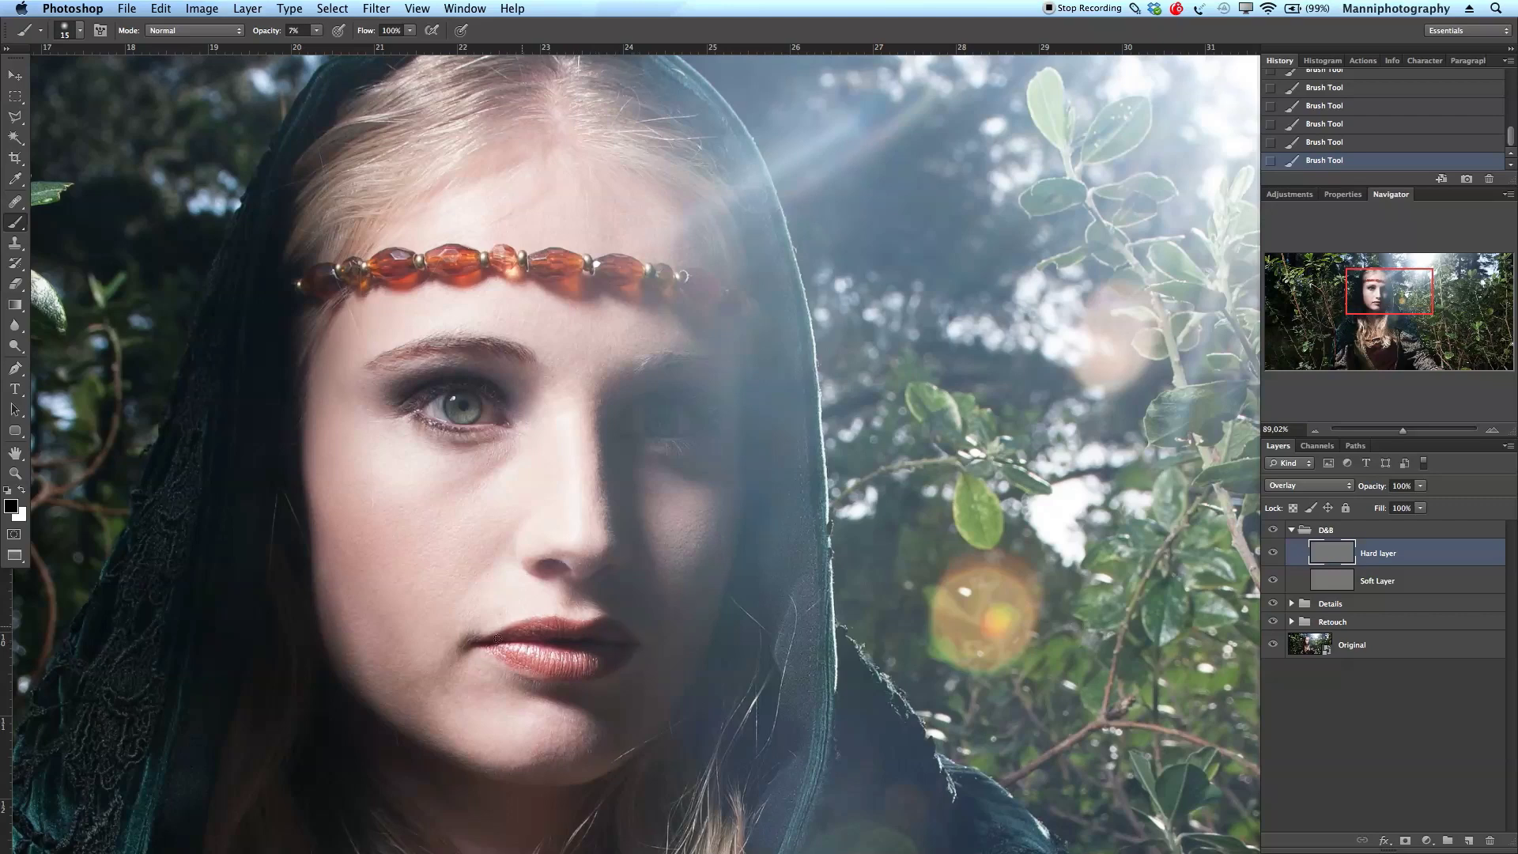
key("bracketright")
key("bracketright")
key("bracketright")
key("bracketright")
key("bracketright")
key("bracketleft")
key("bracketright")
key("bracketleft")
Try dodging on Hard layer with a white brush enlarged to 70 px.
key("x")
key("bracketright")
key("bracketright")
key("bracketright")
key("bracketright")
key("bracketright")
key("bracketright")
left_click_drag(1402, 434, 1399, 436)
left_click_drag(1406, 432, 1407, 433)
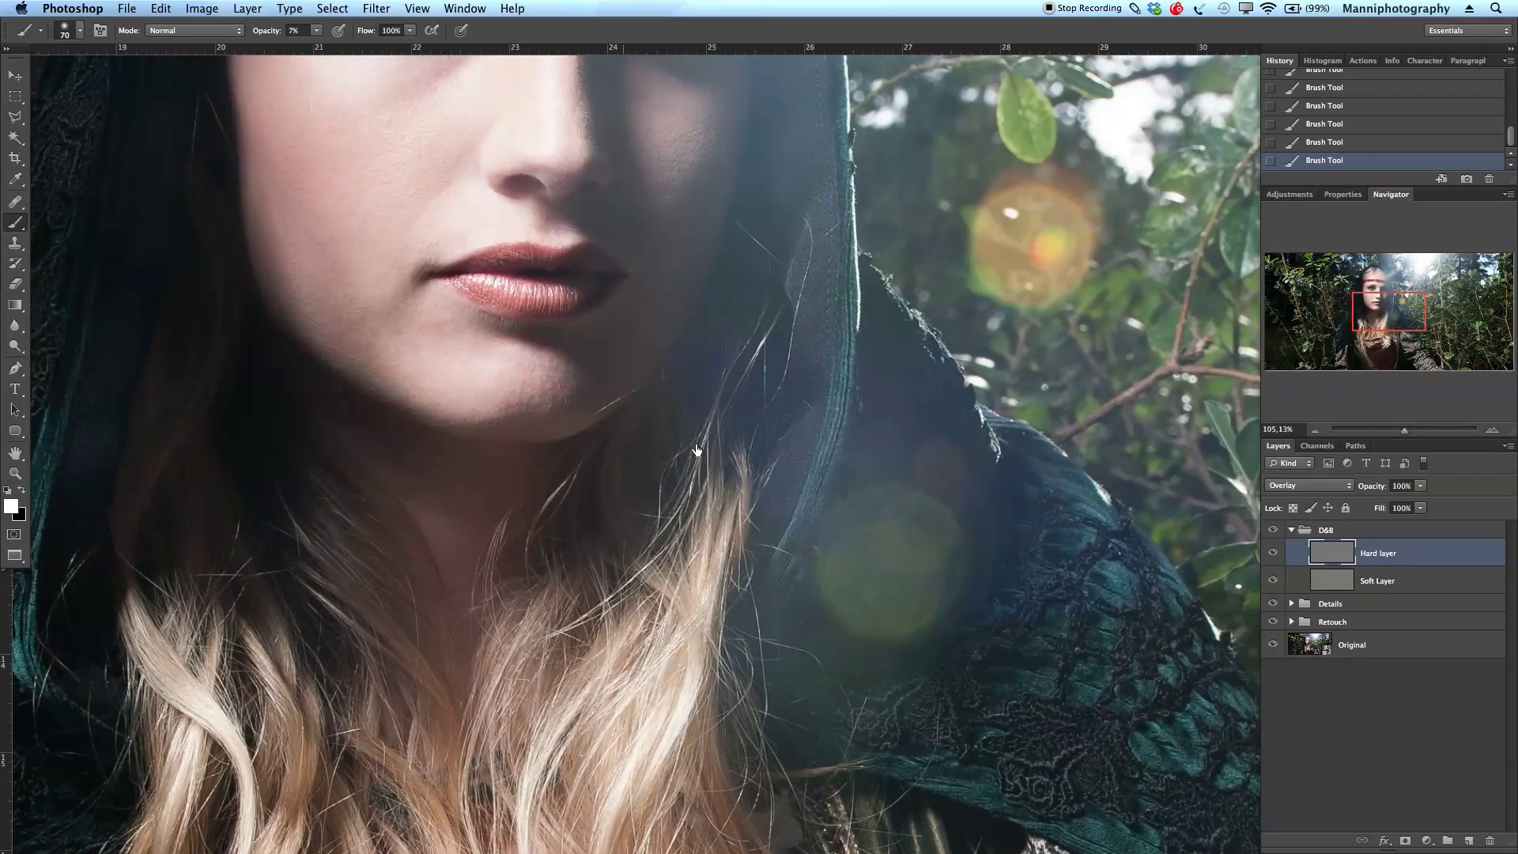
left_click_drag(610, 285, 739, 487)
Step through the brush stroke history and return to the state before the lips were darkened.
left_click_drag(1511, 139, 1511, 83)
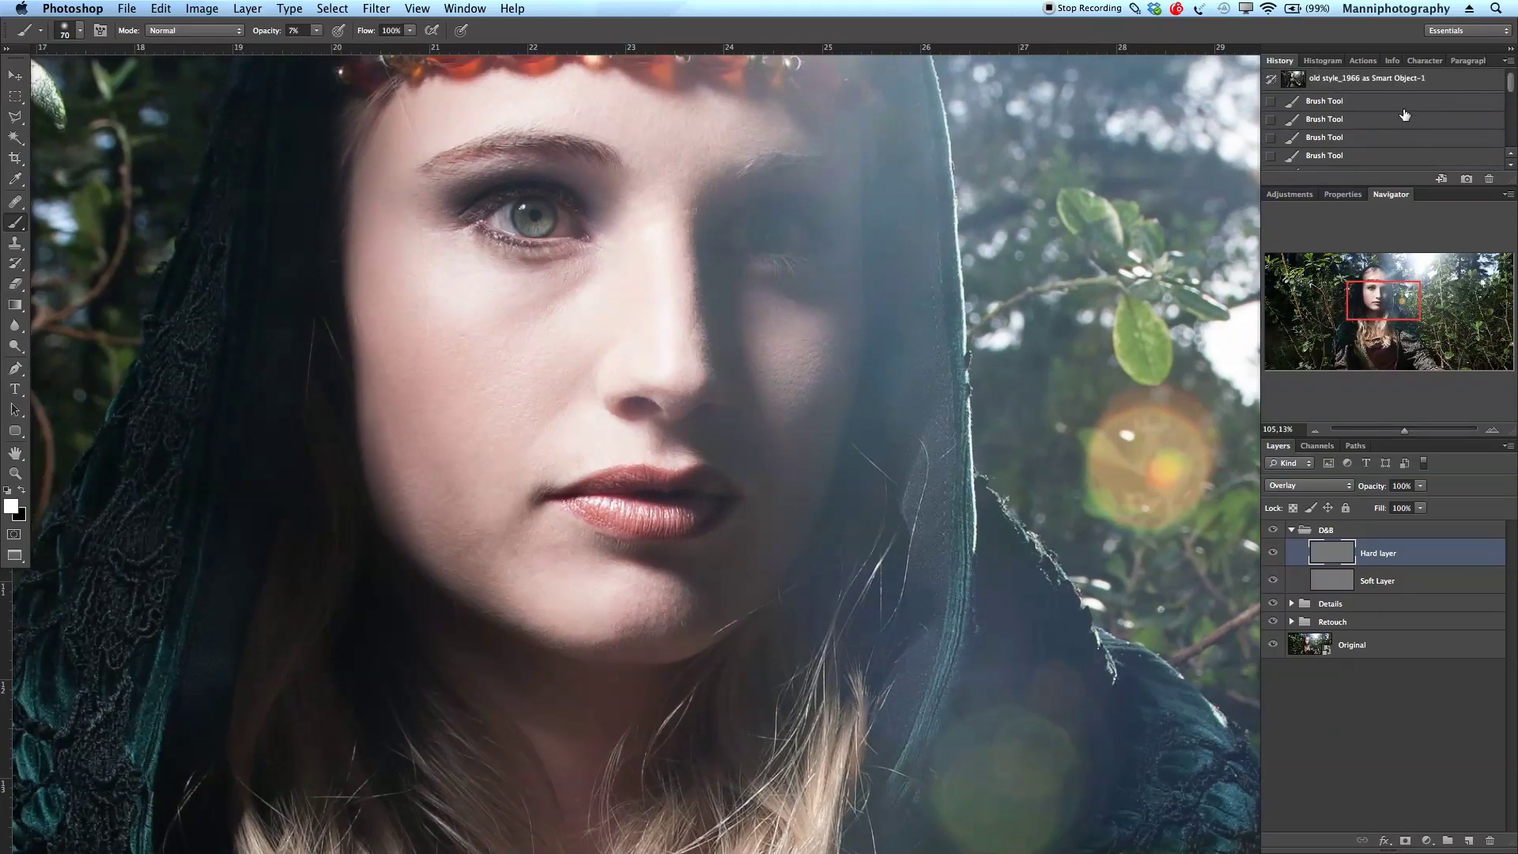
key("super+alt+z")
key("super+alt+z")
key("super+alt+z")
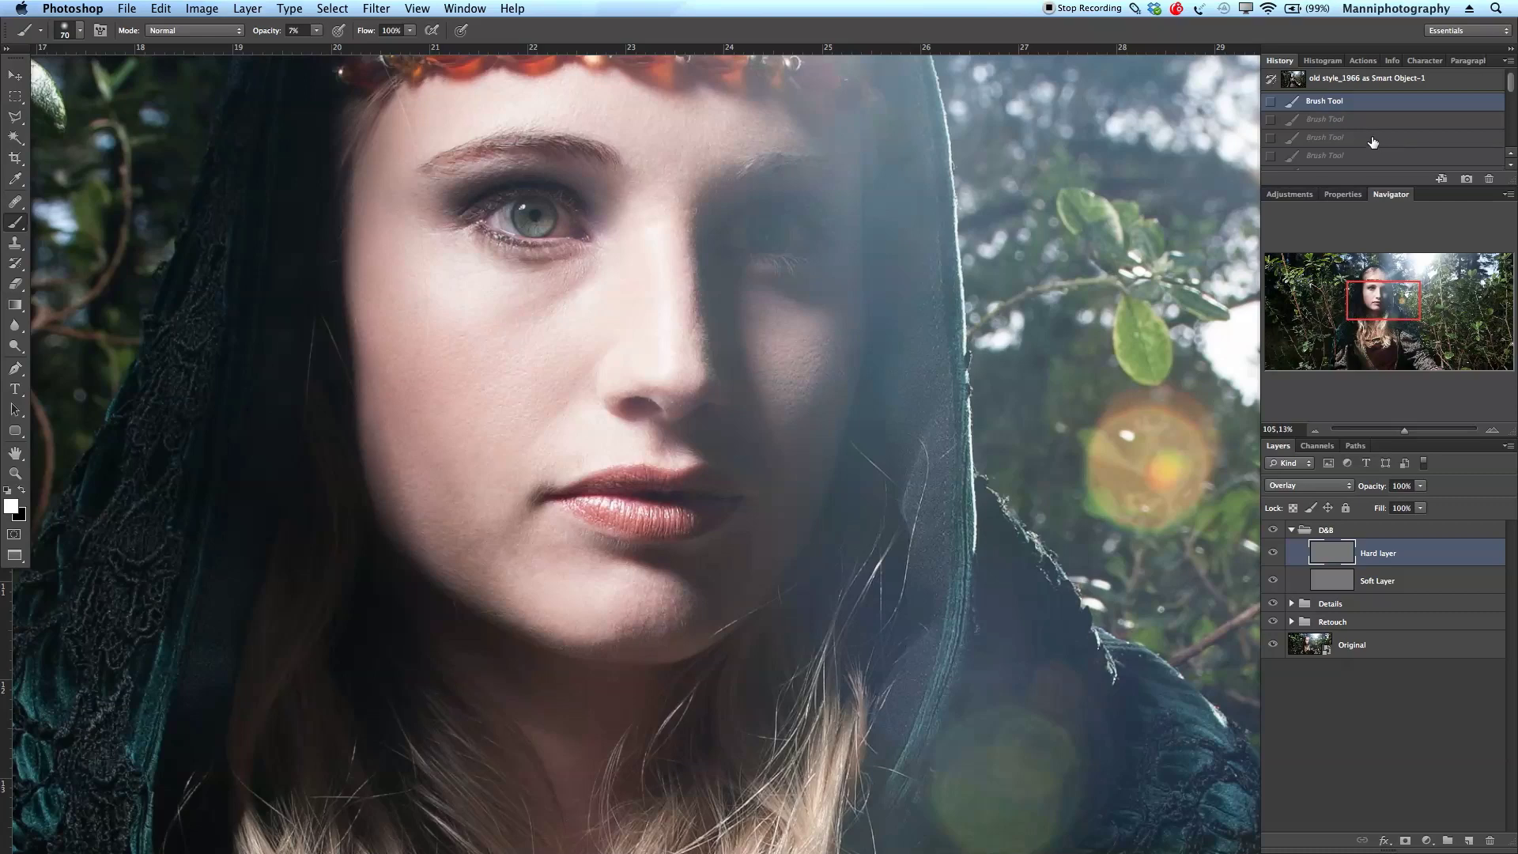
key("super+shift+z")
key("super+shift+z")
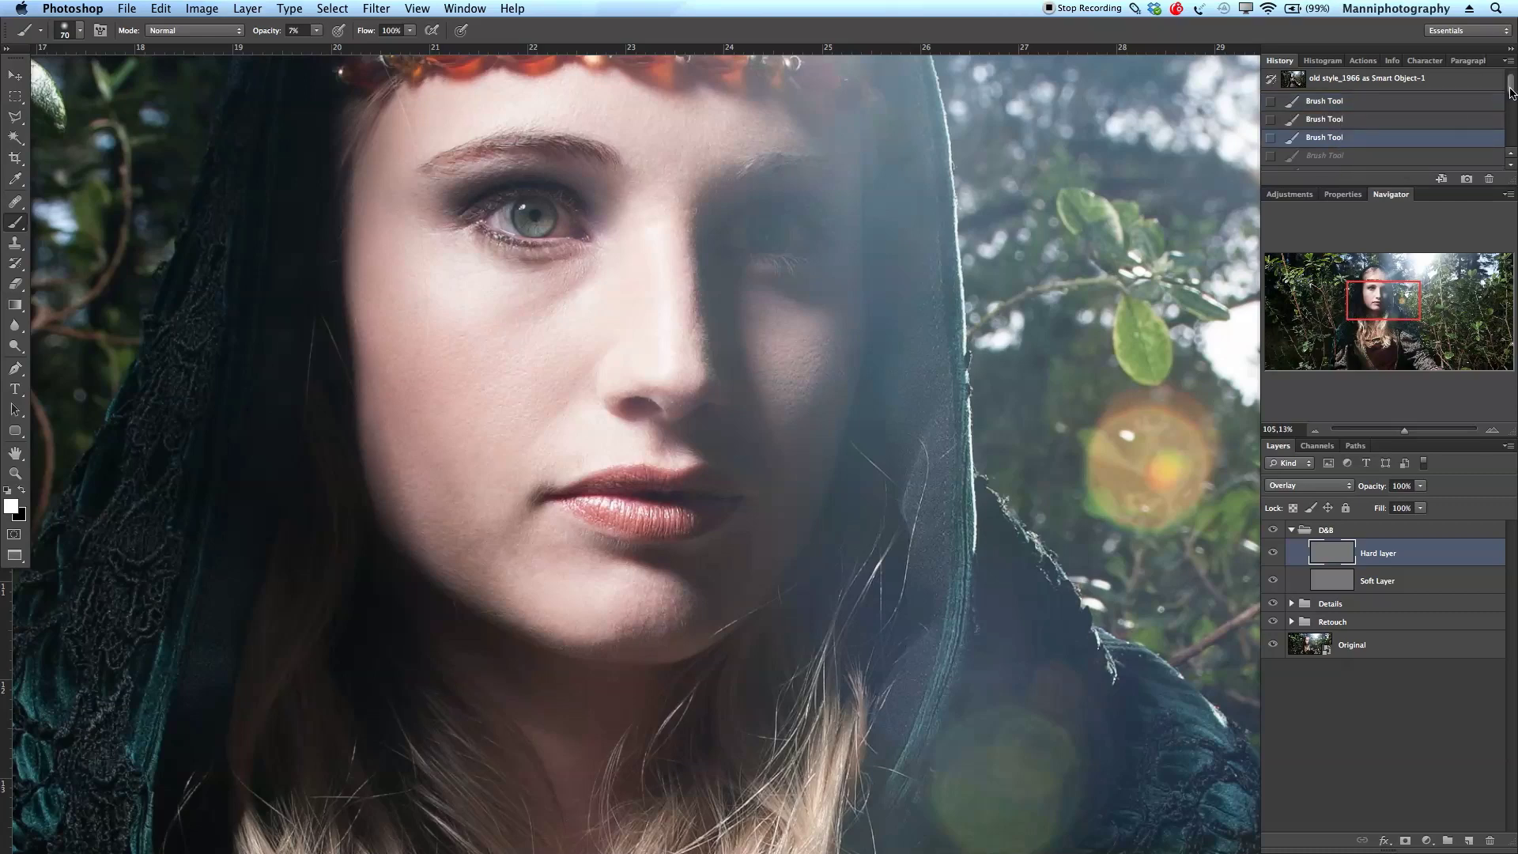
scroll(1440, 124, "down", 3)
key("super+shift+z")
key("super+shift+z")
key("super+shift+z")
key("super+shift+z")
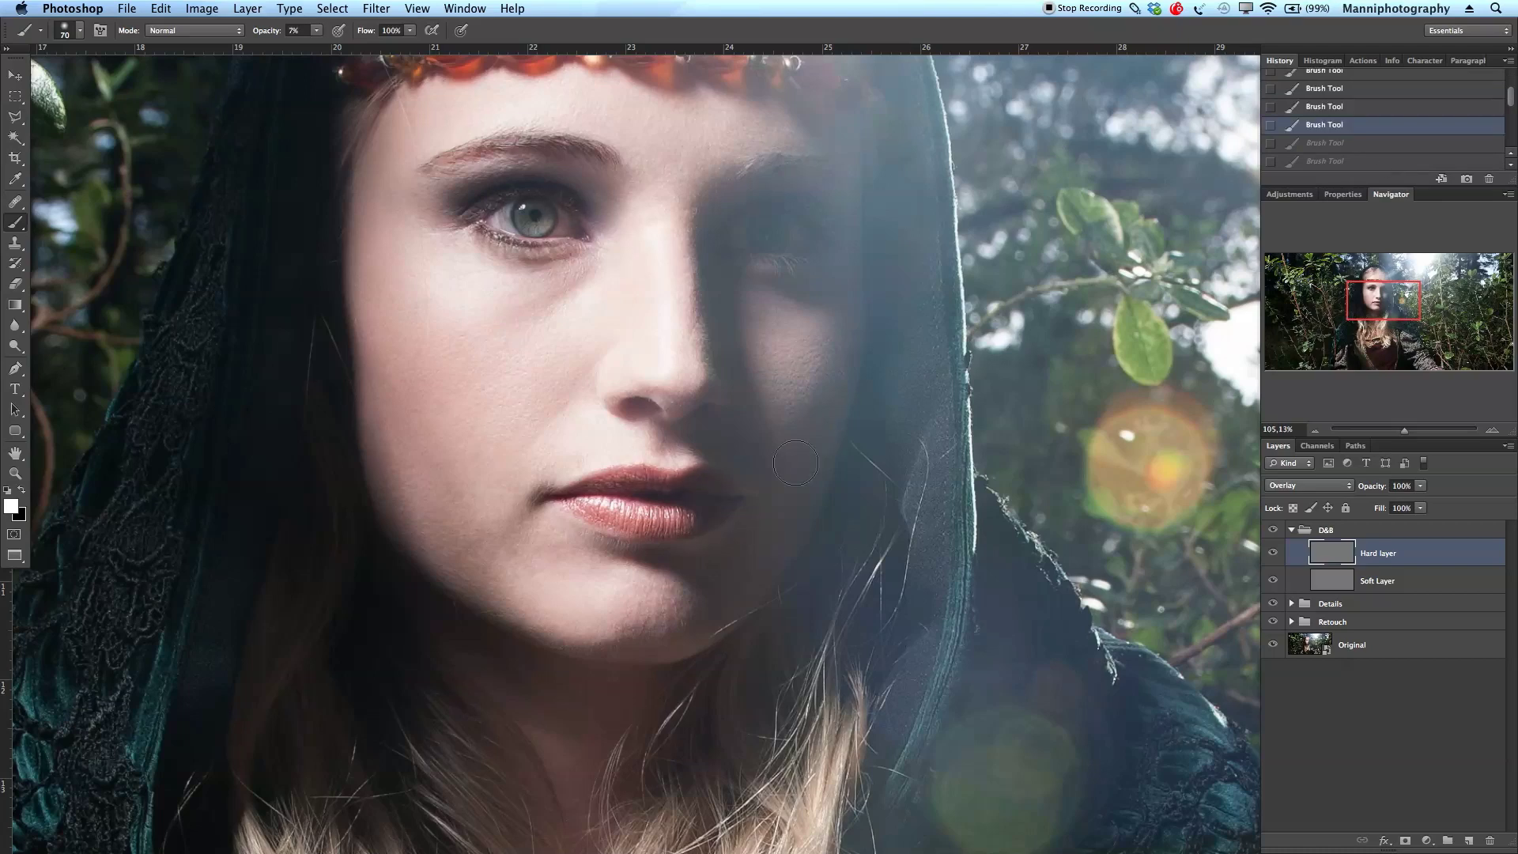
left_click(1325, 103)
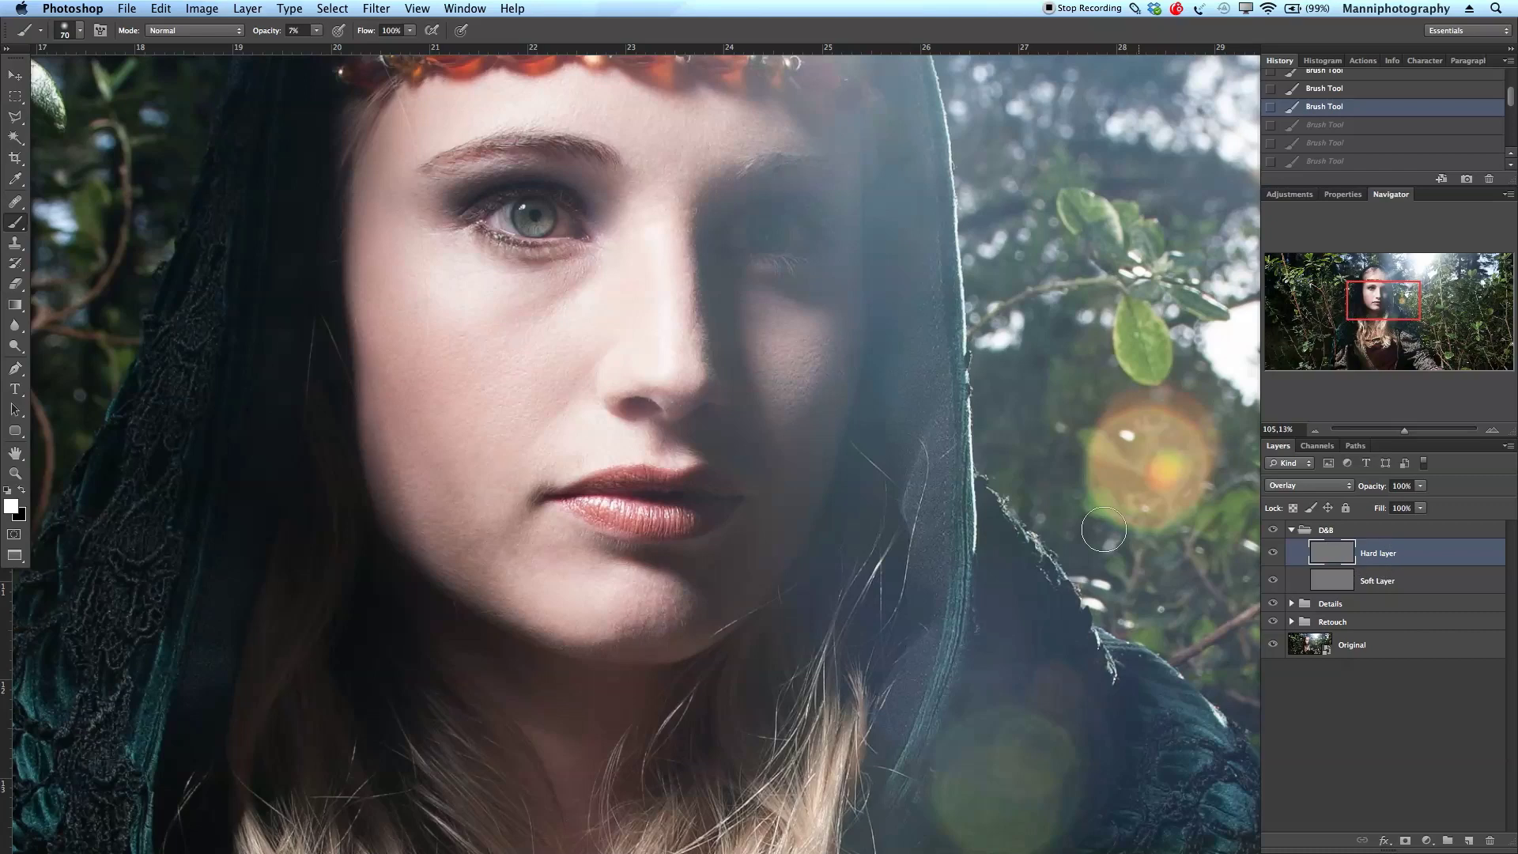
Burn the upper lip and the line between the lips on Hard layer with a 25 px black brush.
key("x")
key("bracketleft")
key("bracketleft")
key("bracketleft")
left_click_drag(608, 480, 685, 480)
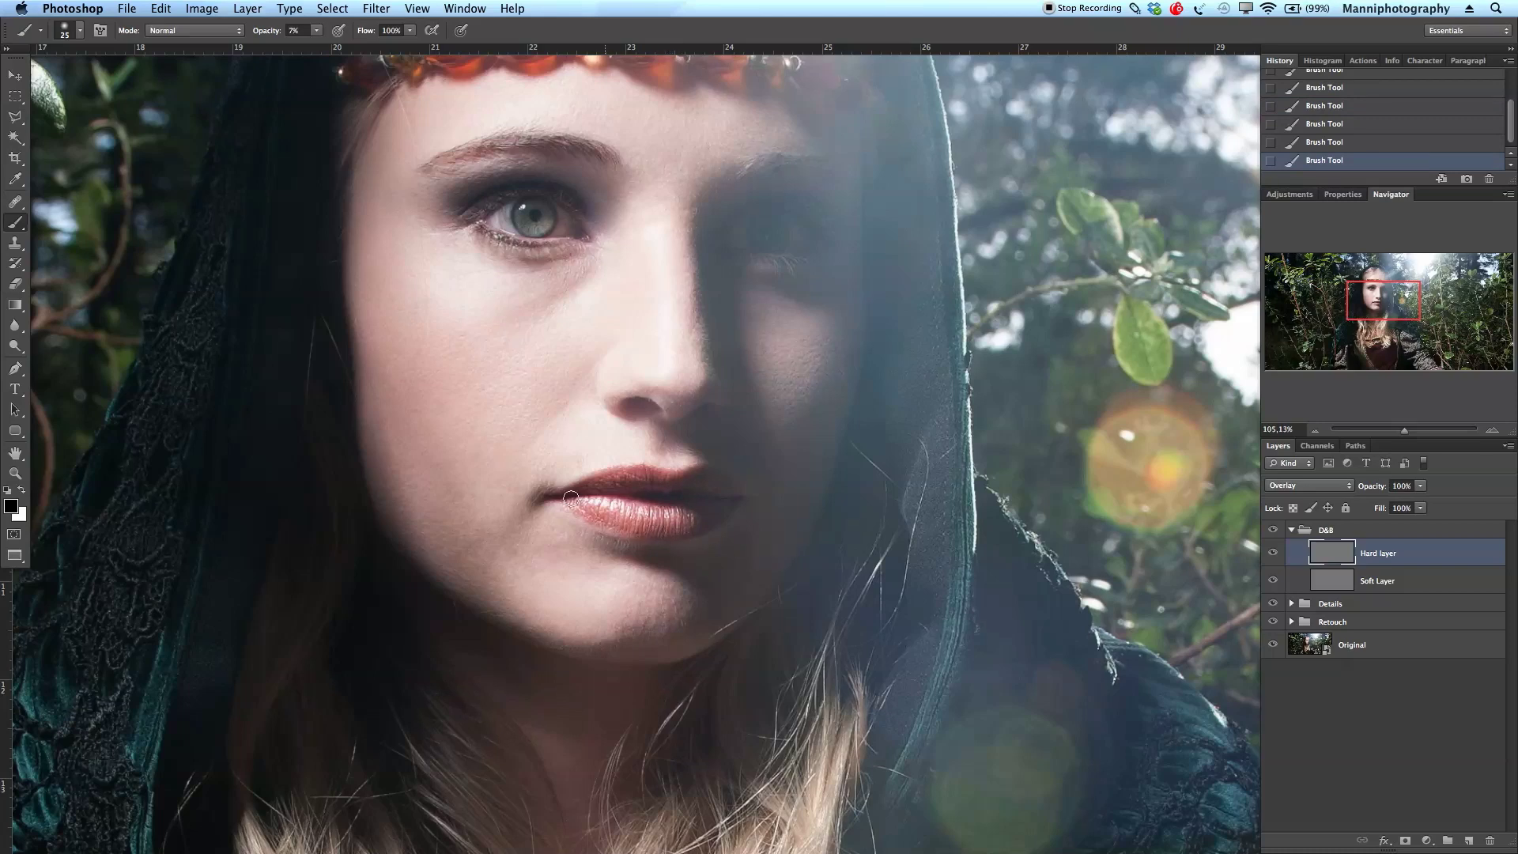
key("bracketright")
key("bracketright")
Burn along the outer edge of the lit cheek on Soft Layer with a black brush enlarged to about 200 px.
left_click(1343, 586)
key("bracketright")
key("bracketright")
key("bracketright")
key("bracketright")
key("bracketright")
key("bracketright")
key("bracketright")
key("bracketright")
key("bracketright")
mouse_move(315, 252)
left_mouse_down()
mouse_move(366, 507)
mouse_move(424, 643)
mouse_move(315, 135)
mouse_move(341, 441)
mouse_move(432, 660)
left_mouse_up()
Switch to Hard layer and reduce the brush to 70 px for finer burning.
key("z")
left_click(657, 649)
left_click(657, 649, "alt")
scroll(731, 396, "up", 2)
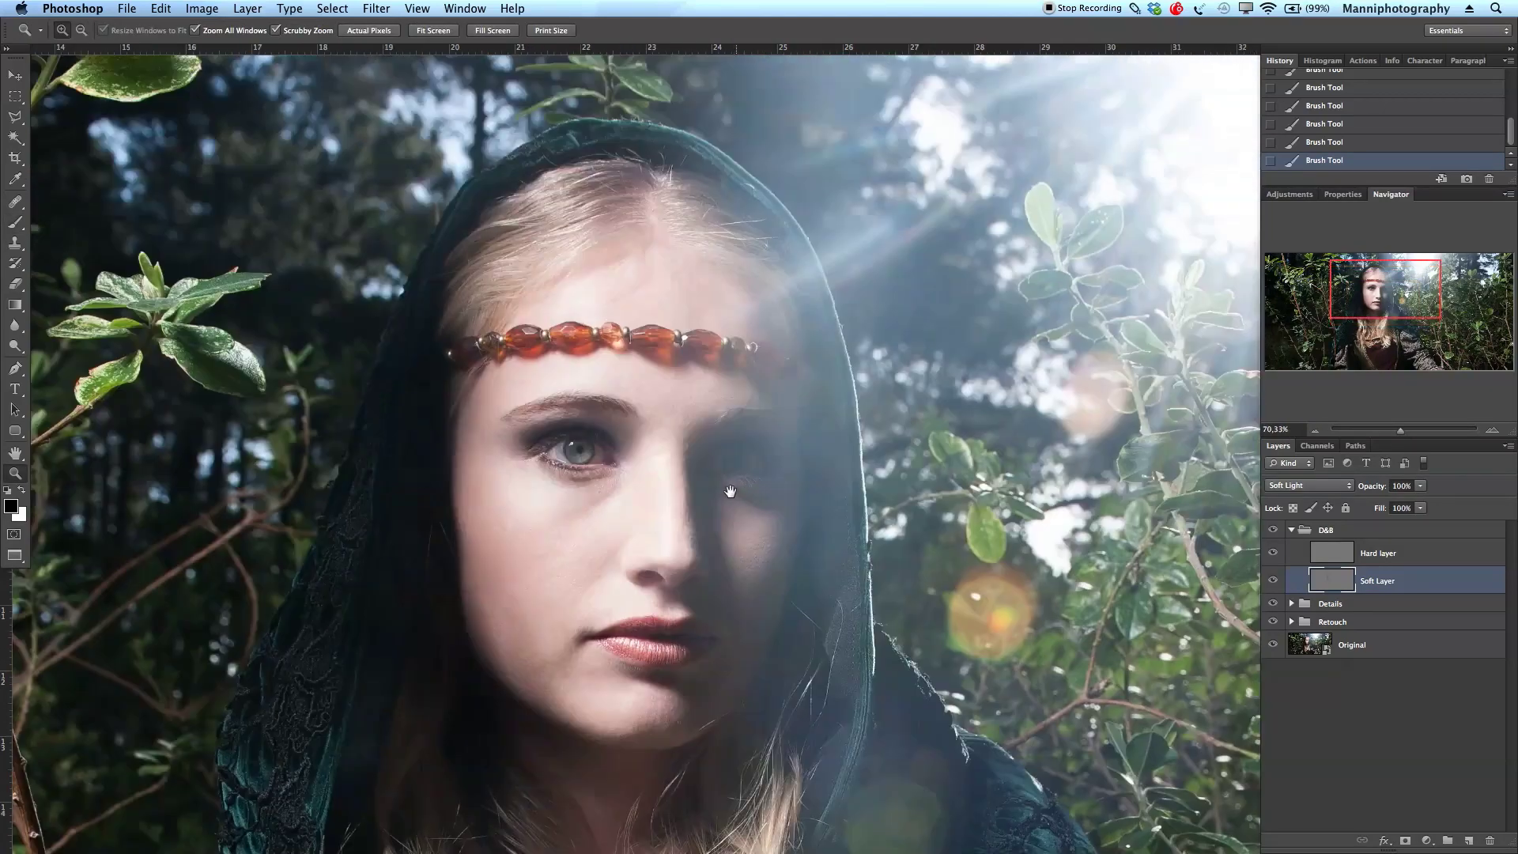
key("b")
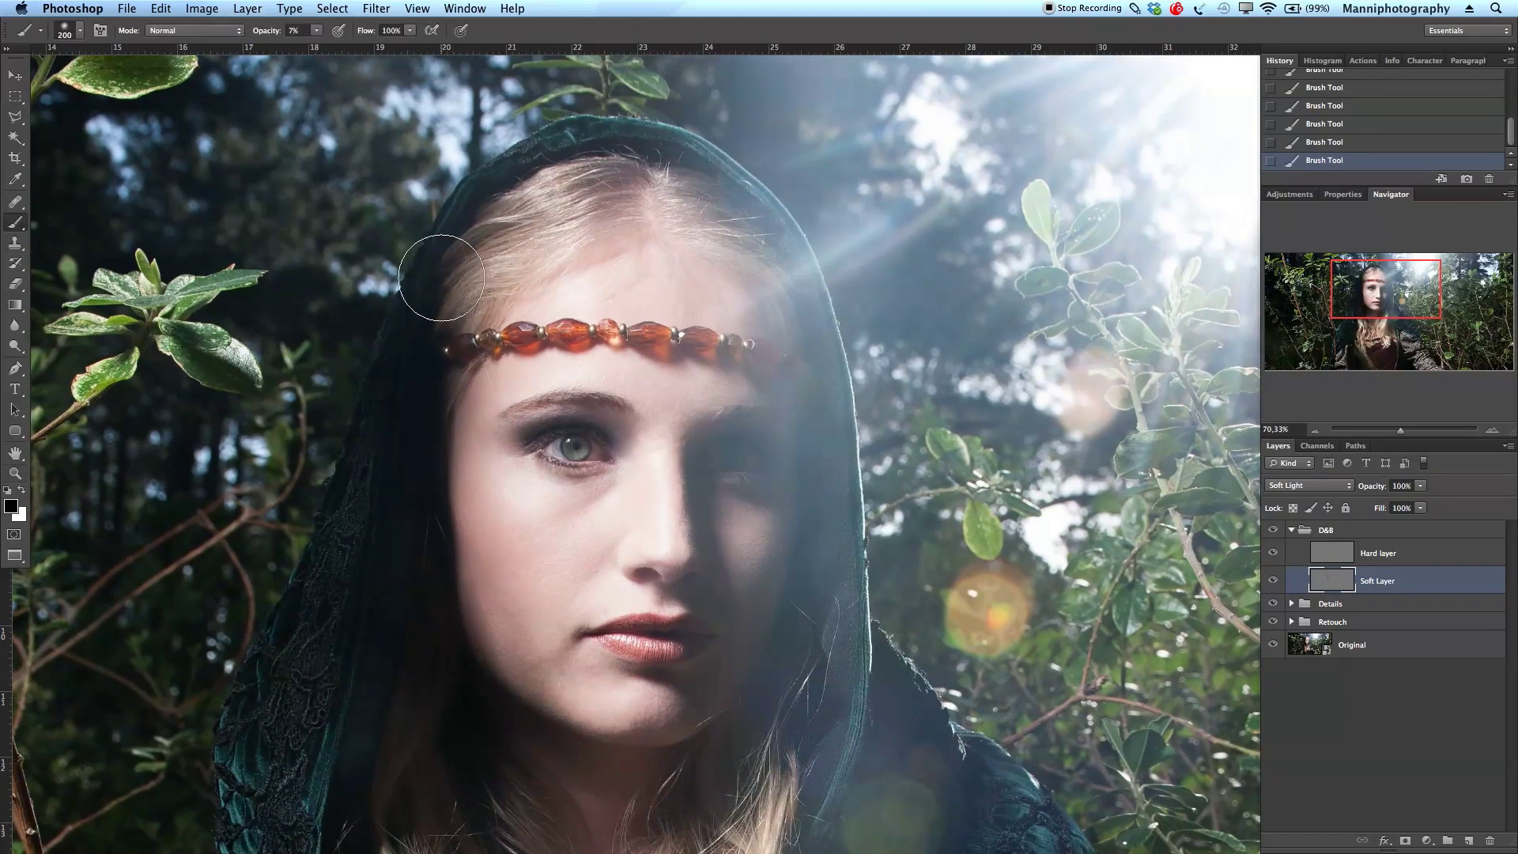
key("bracketleft")
key("bracketleft")
left_click(1387, 552)
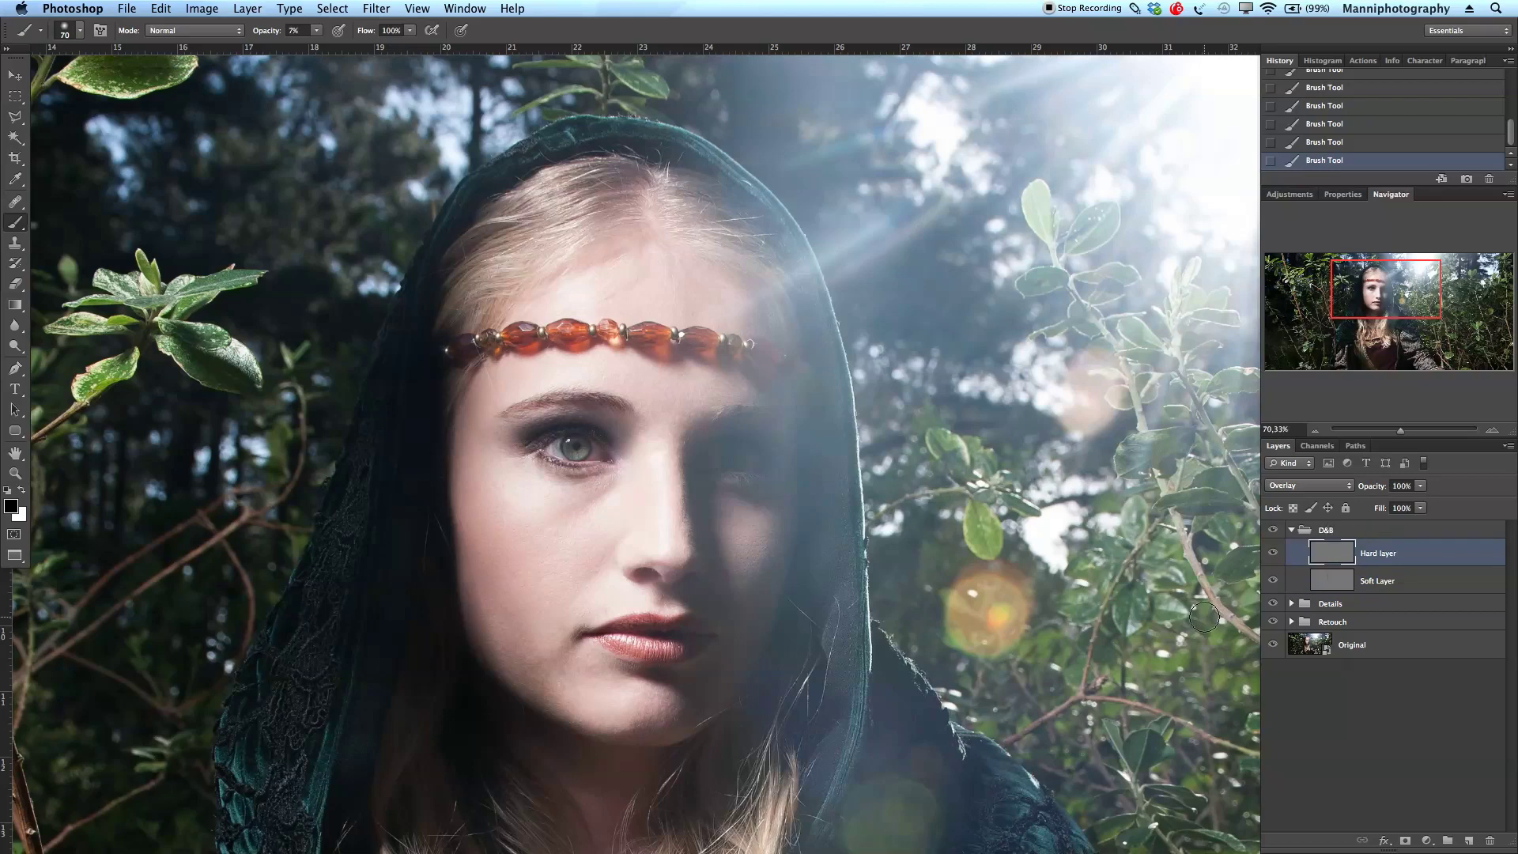
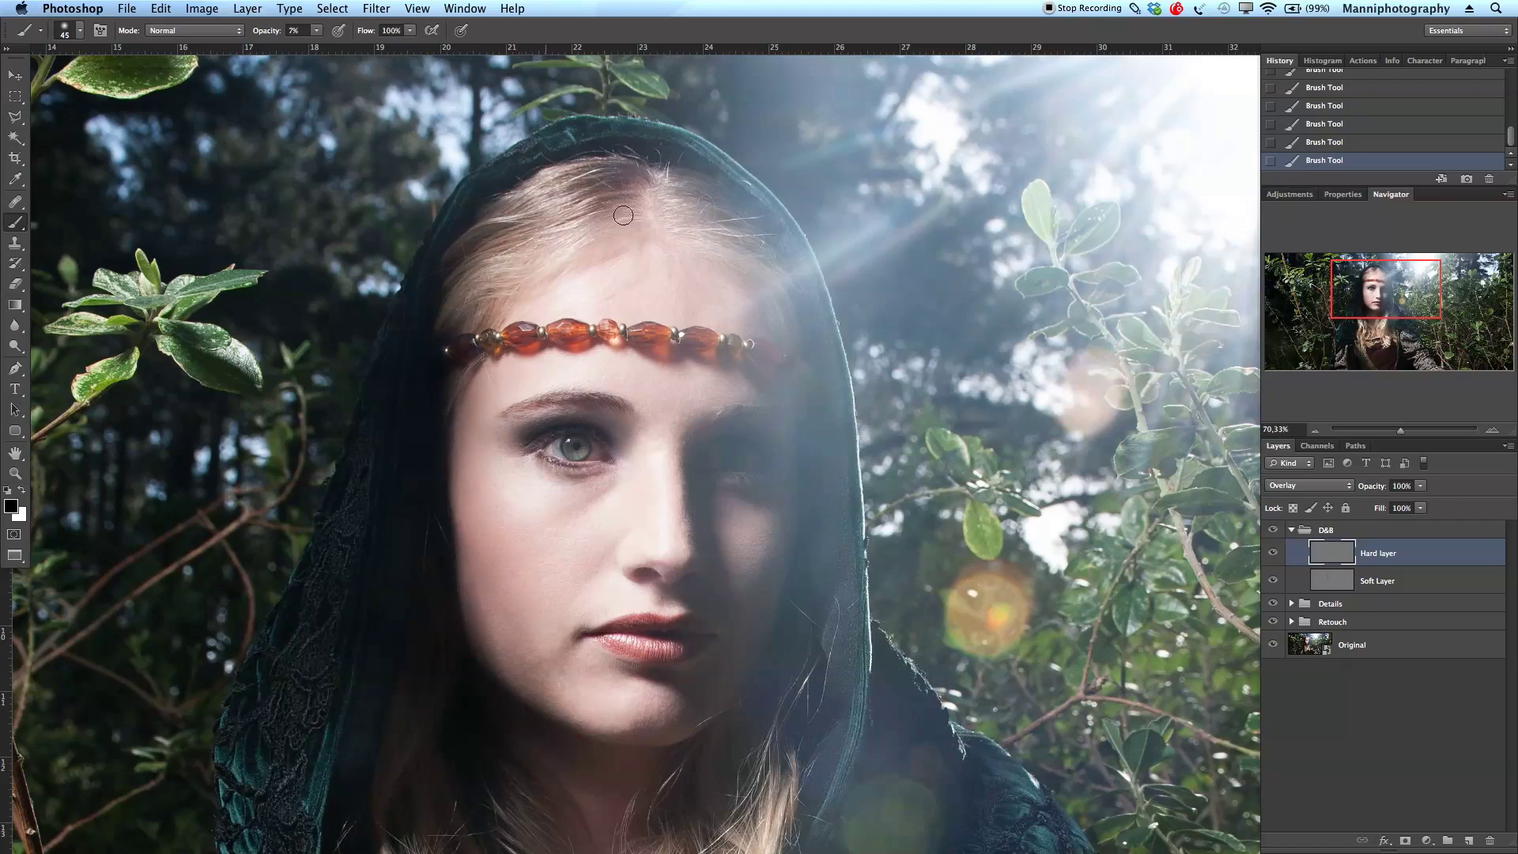
Burn the shaded side of the face and hood down to the hair on Soft Layer with a 250 px black brush.
key("bracketright")
key("bracketright")
key("bracketright")
key("bracketright")
key("bracketright")
key("bracketright")
key("bracketright")
key("bracketright")
left_click(1379, 582)
scroll(768, 156, "right", 5)
scroll(768, 156, "down", 2)
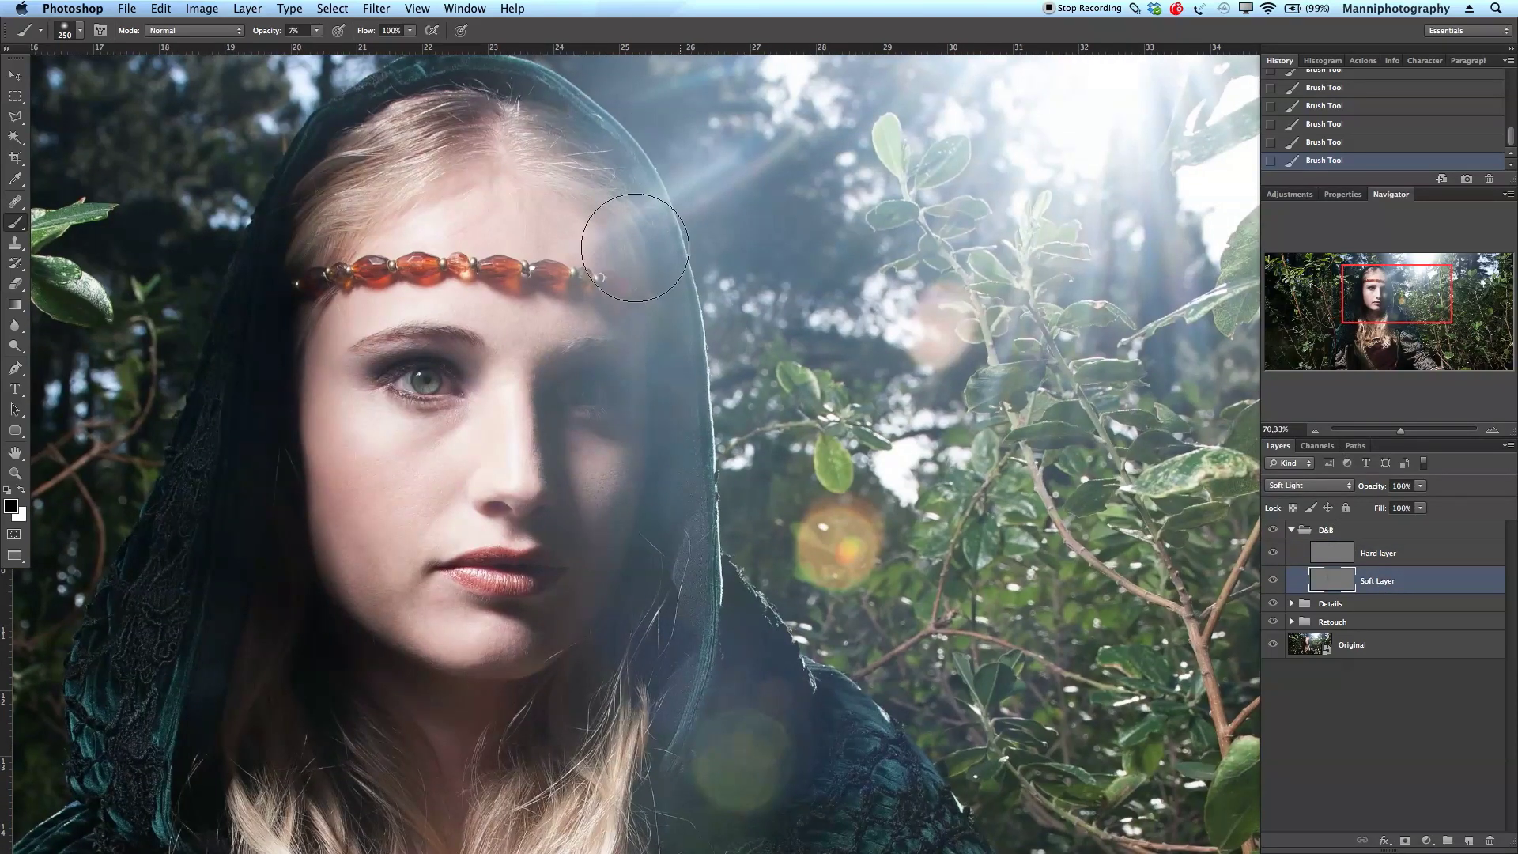
mouse_move(540, 114)
left_mouse_down()
mouse_move(668, 262)
mouse_move(638, 201)
mouse_move(579, 153)
mouse_move(674, 327)
mouse_move(687, 631)
mouse_move(694, 397)
mouse_move(614, 191)
mouse_move(657, 310)
mouse_move(691, 544)
left_mouse_up()
mouse_move(620, 774)
left_mouse_down()
mouse_move(644, 317)
mouse_move(605, 826)
left_mouse_up()
Adjust the brush to 250 px and continue burning the shadows around the neck and hair on Soft Layer.
key("z")
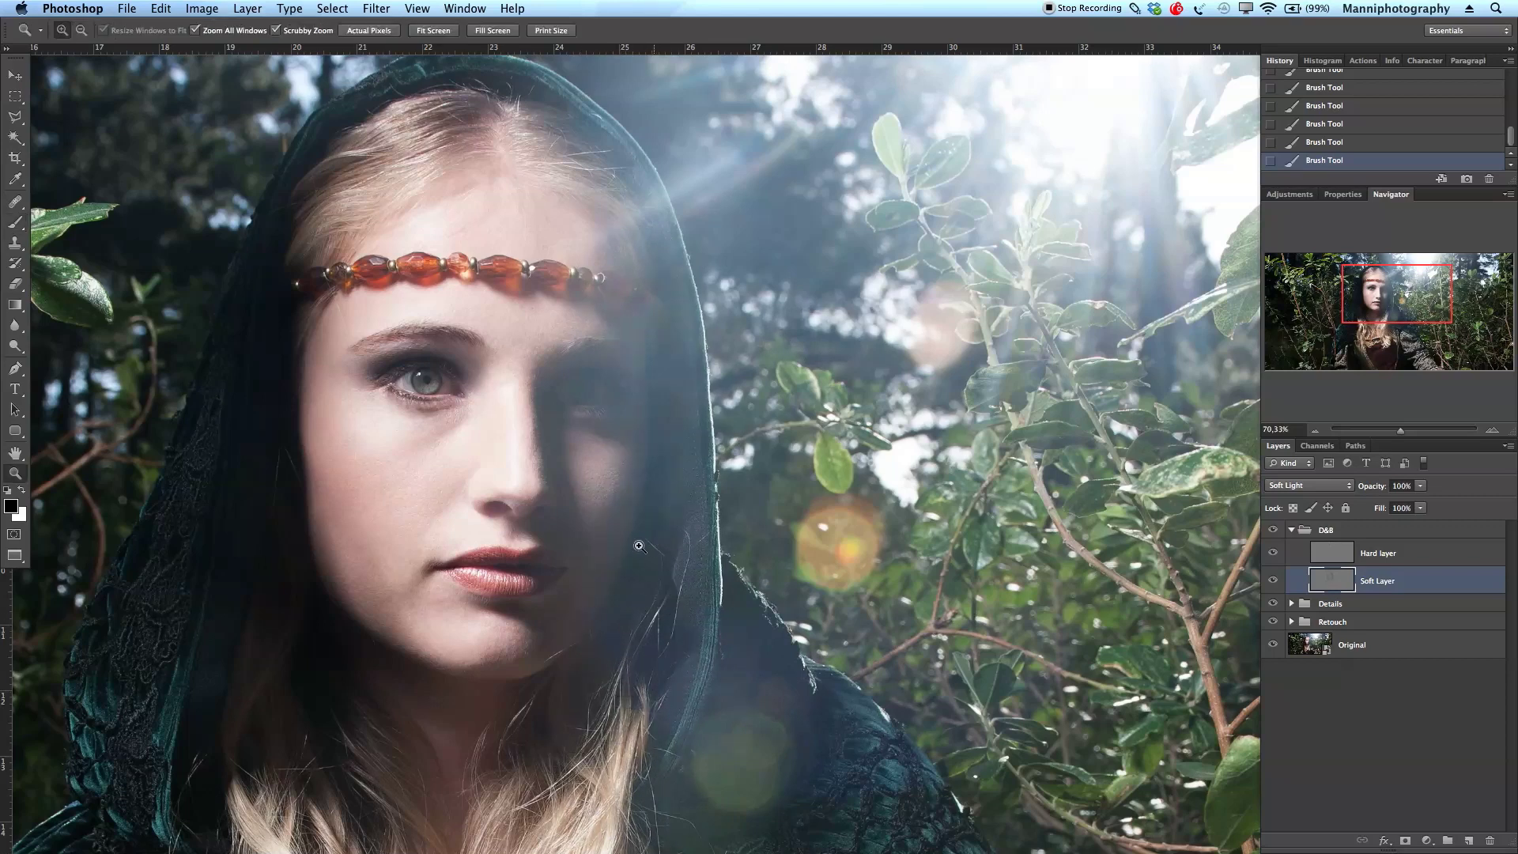
left_click_drag(645, 546, 608, 592)
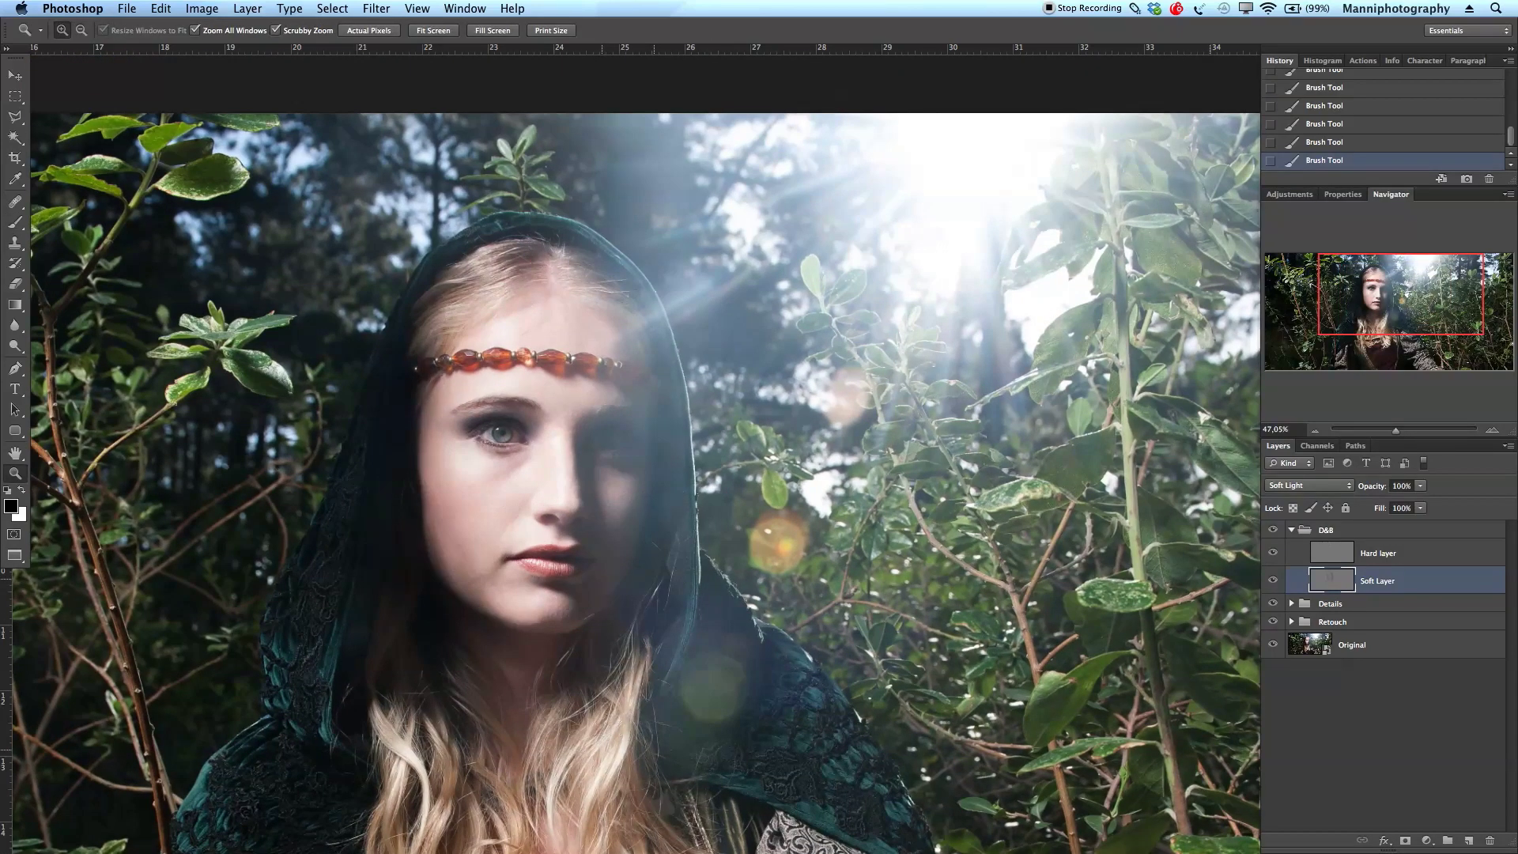
key("b")
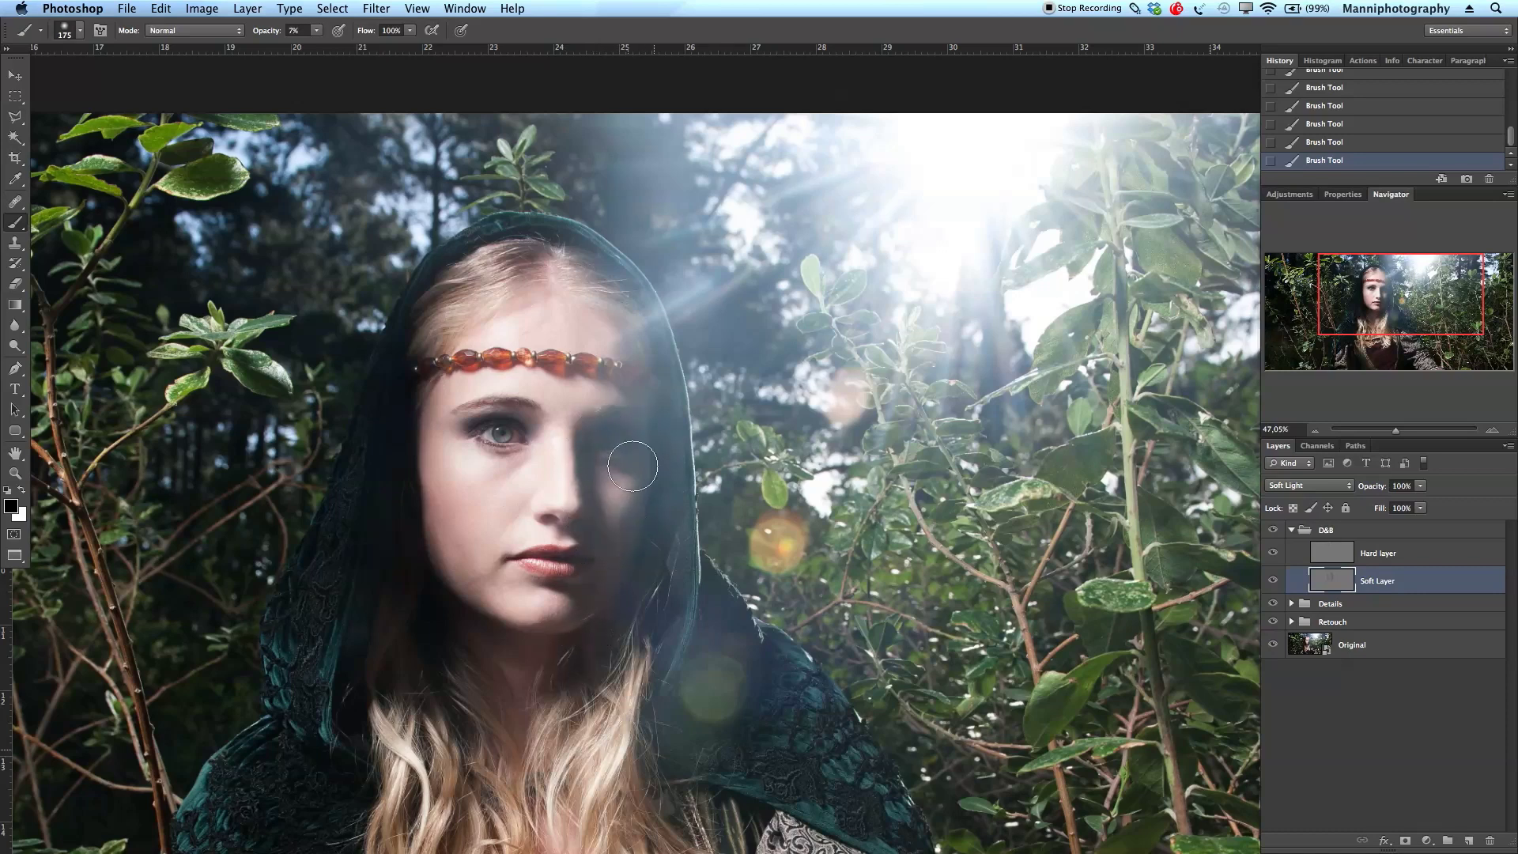
key("bracketright")
key("bracketright")
key("bracketright")
key("bracketleft")
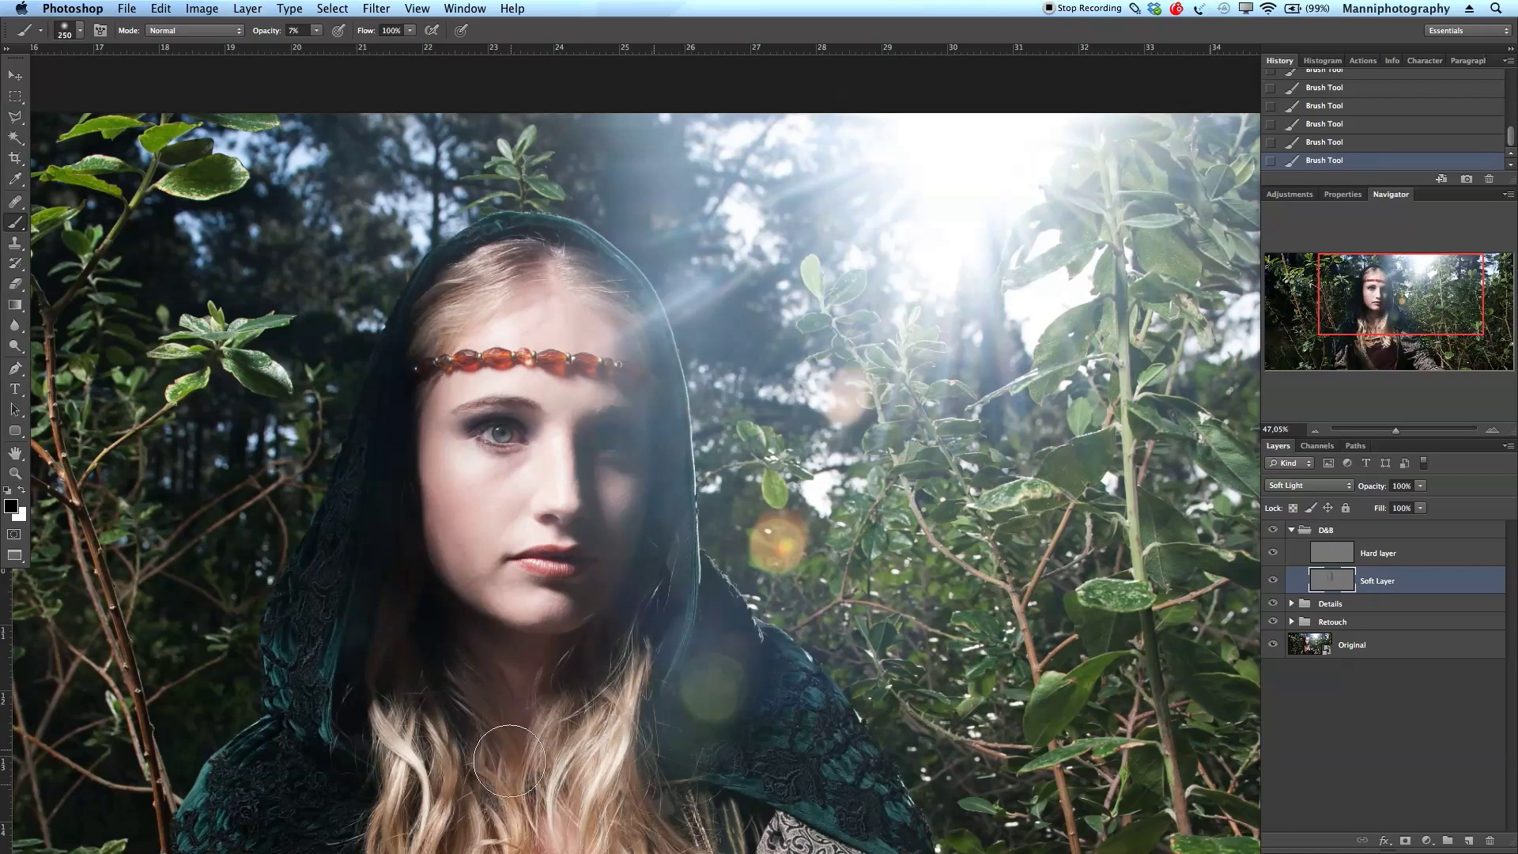
Switch to Hard layer and dodge the hair strands over the chest with a white brush reduced to about 80 px.
left_click(1442, 554)
key("c")
left_click_drag(733, 615, 601, 506)
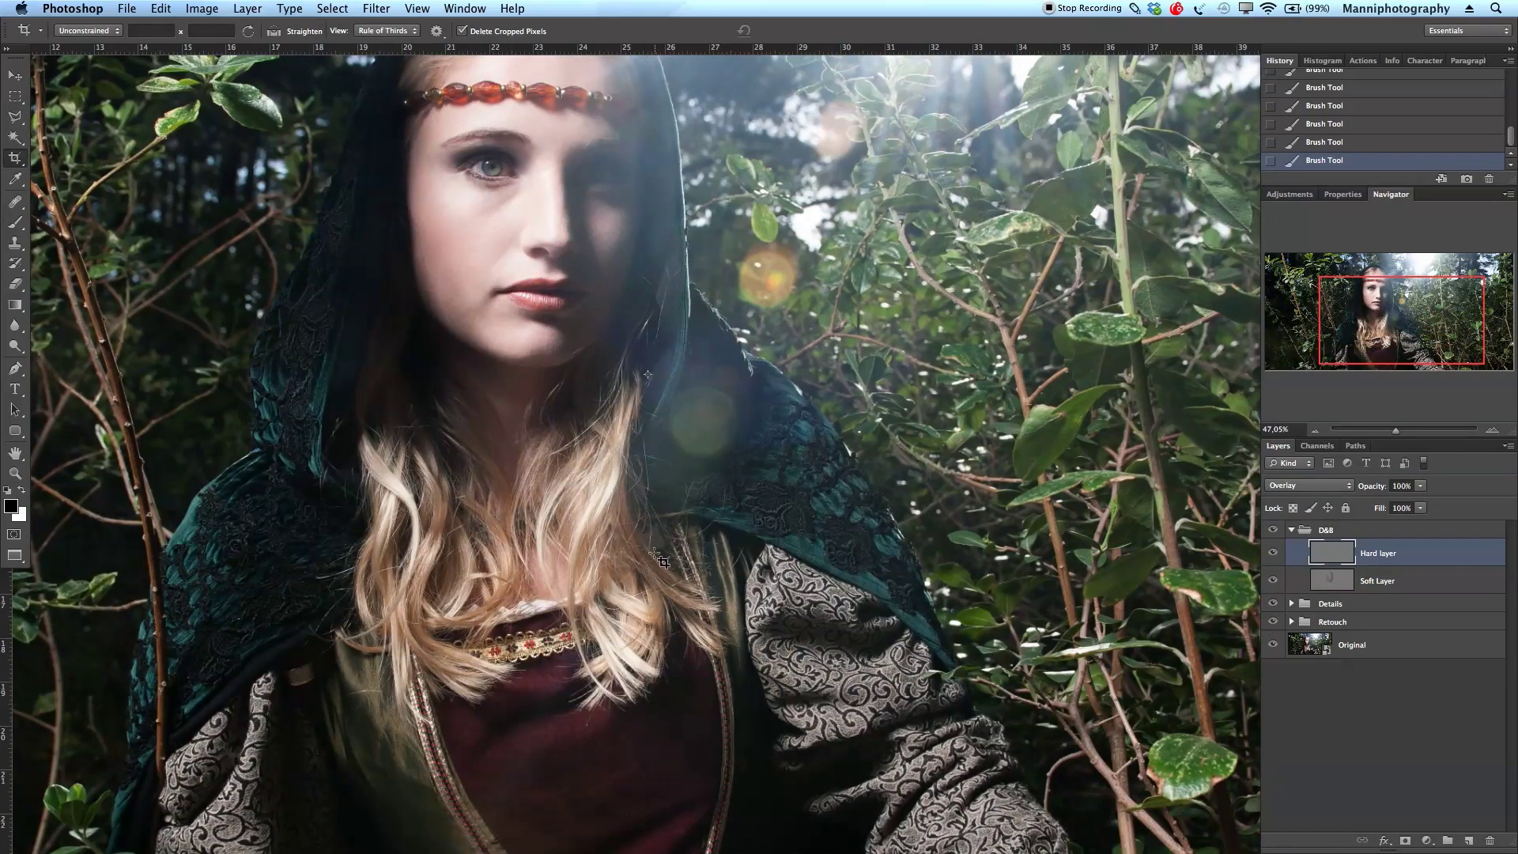
key("b")
key("bracketleft")
key("bracketleft")
key("bracketleft")
key("bracketleft")
key("bracketleft")
key("bracketleft")
key("bracketleft")
key("bracketleft")
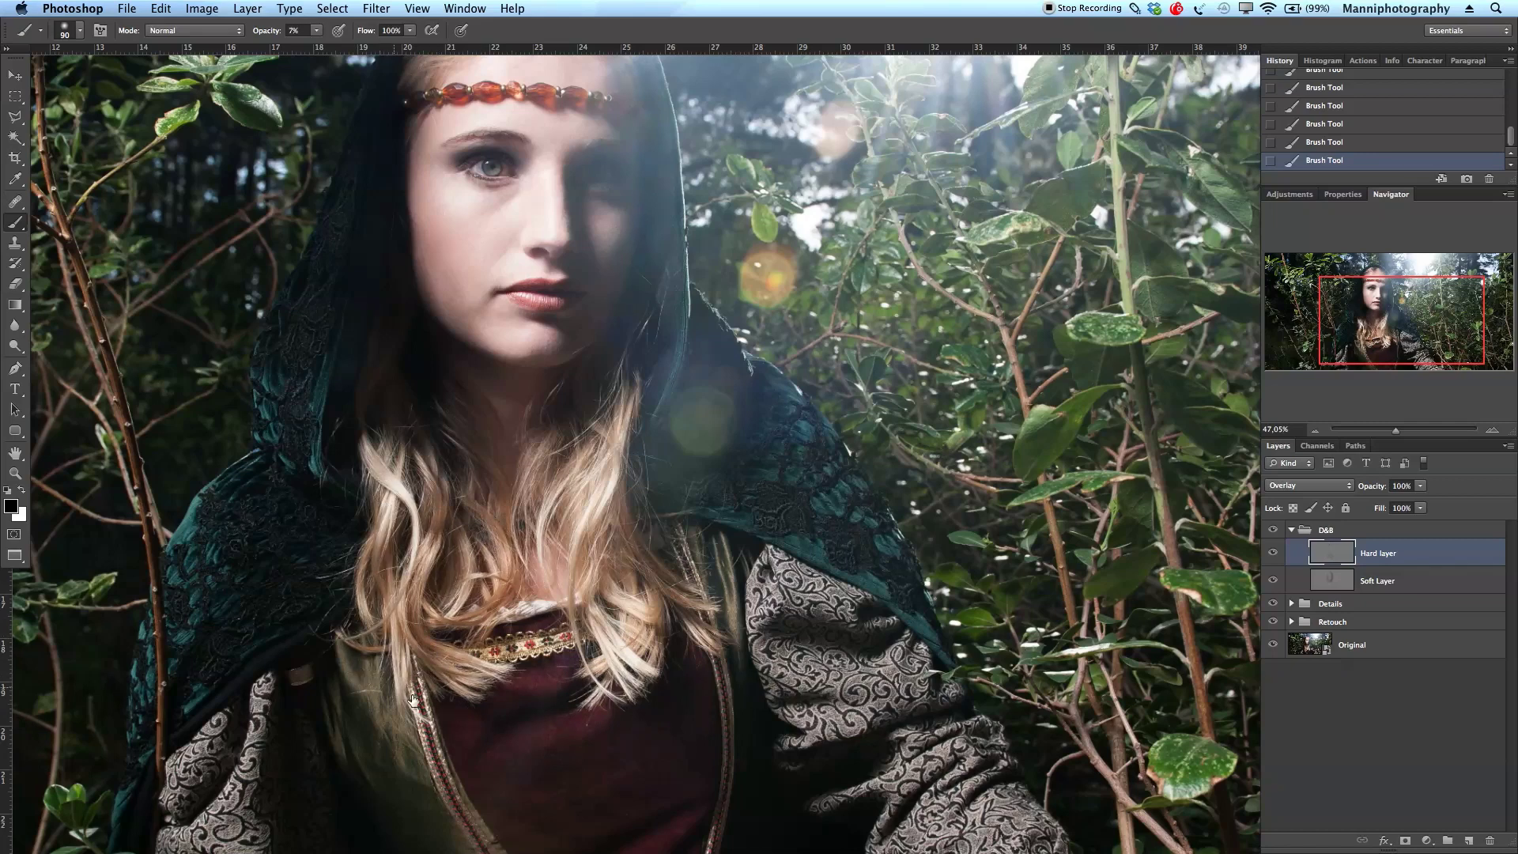
key("x")
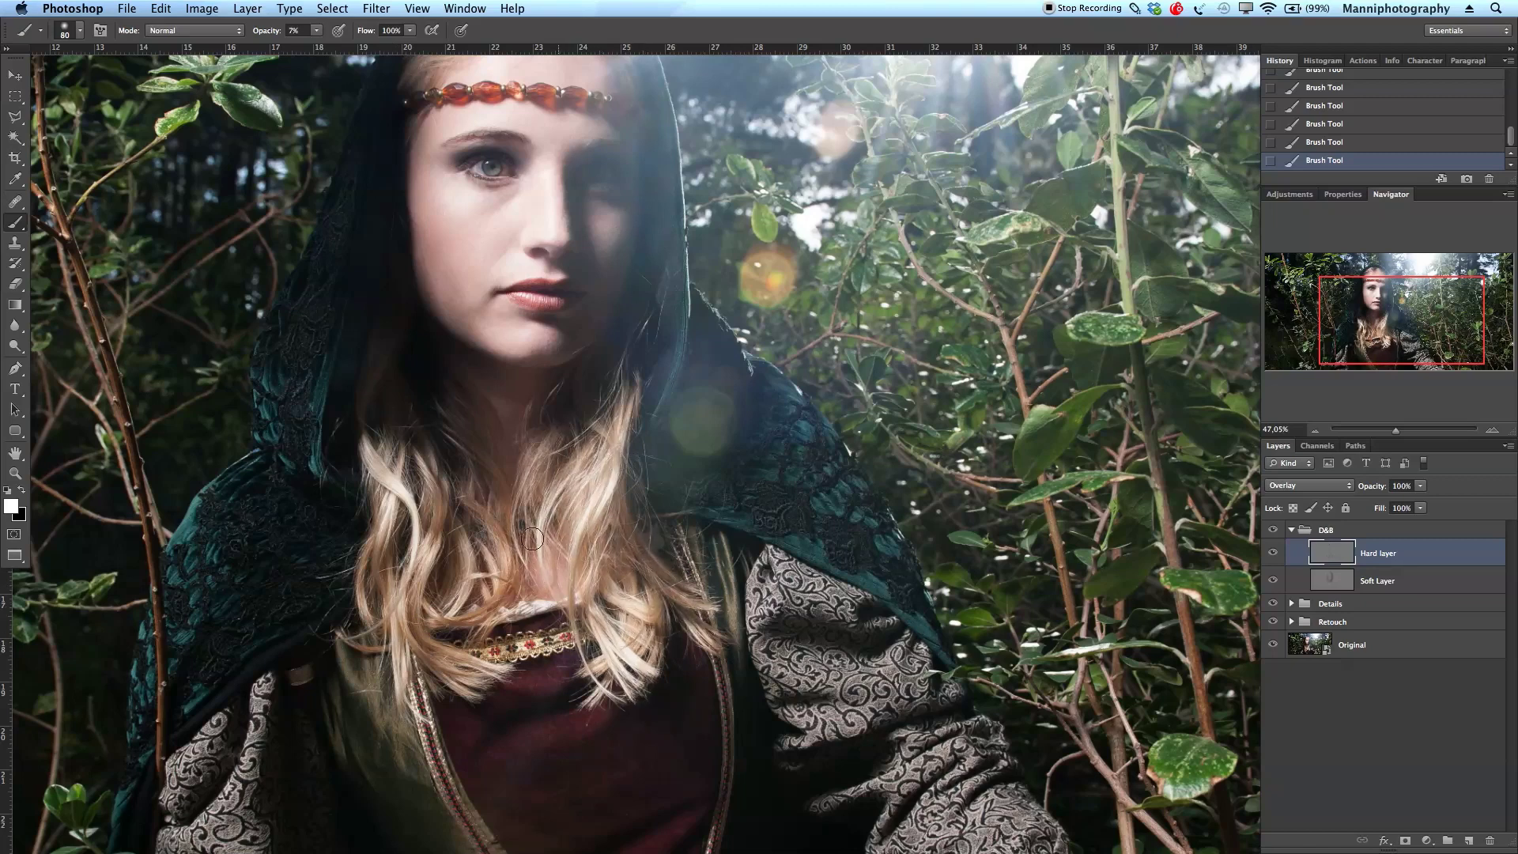
Switch to Soft Layer and dodge the sunlit glow beside the hood with a white brush enlarged to 700 px.
left_click_drag(554, 325, 552, 405)
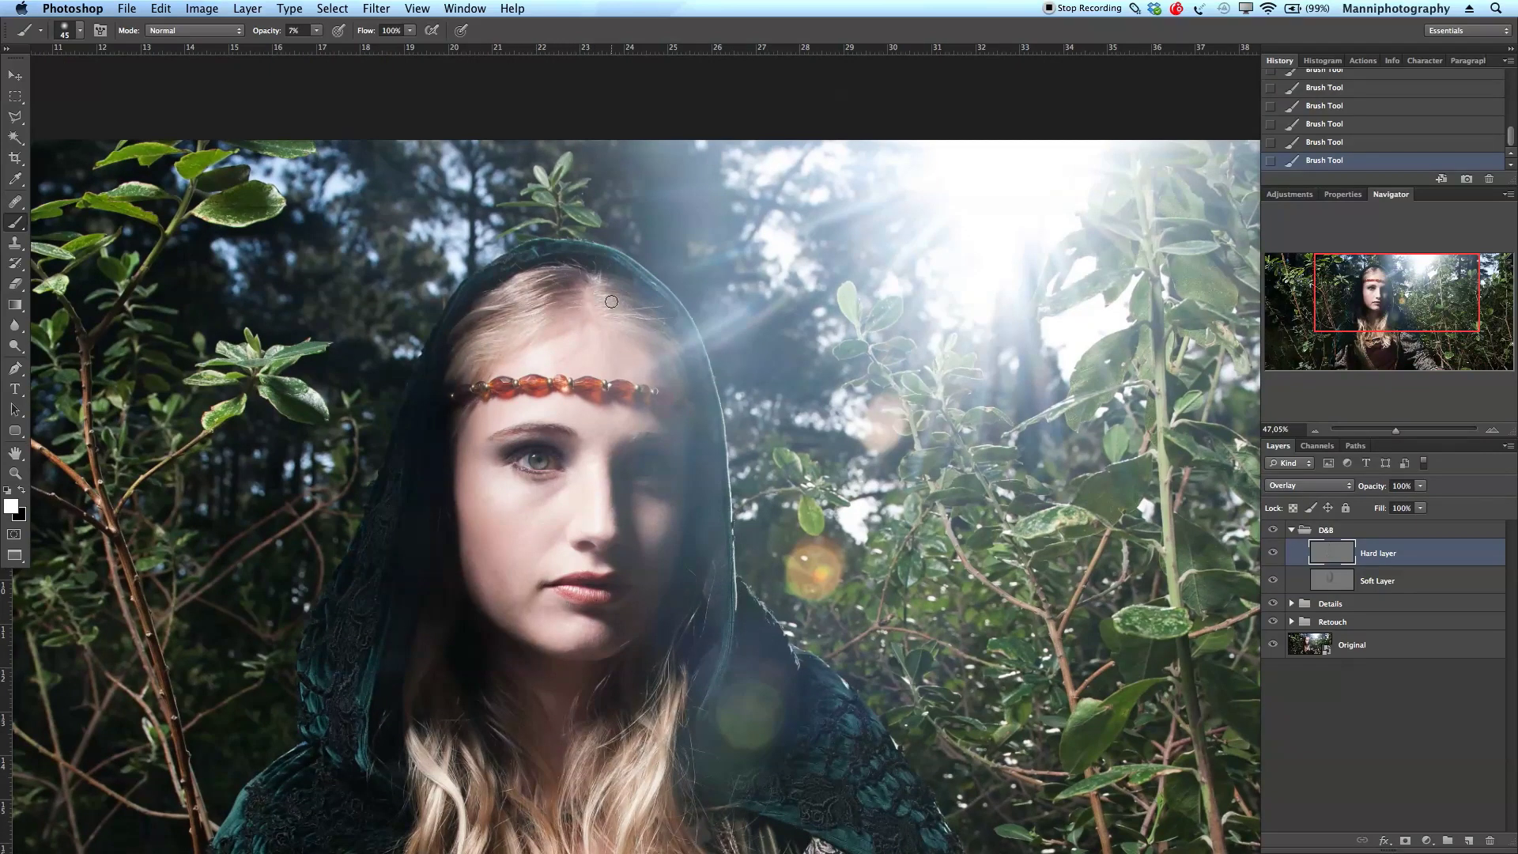
left_click(1380, 581)
key("bracketright")
key("bracketright")
key("bracketright")
key("bracketright")
key("bracketright")
key("bracketright")
key("bracketright")
key("bracketright")
key("bracketright")
key("bracketright")
key("bracketright")
key("bracketright")
key("bracketright")
key("bracketright")
key("bracketright")
key("bracketright")
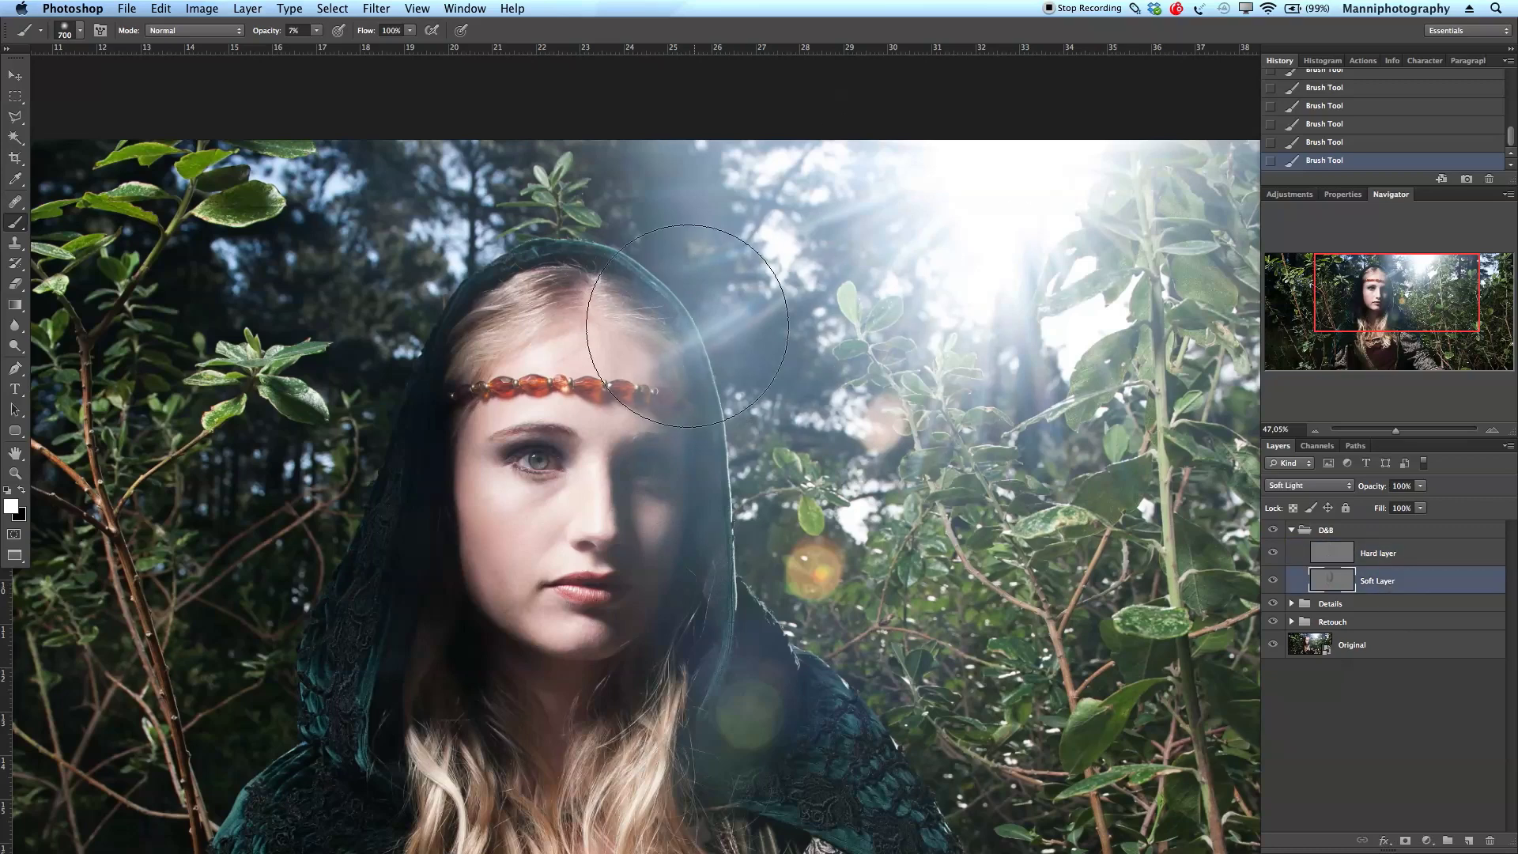
Switch back to Hard layer and reduce the white brush to 175 px to dodge the cloak beside the thin branch.
left_click_drag(965, 546, 963, 455)
left_click_drag(737, 284, 713, 4)
left_click(1366, 554)
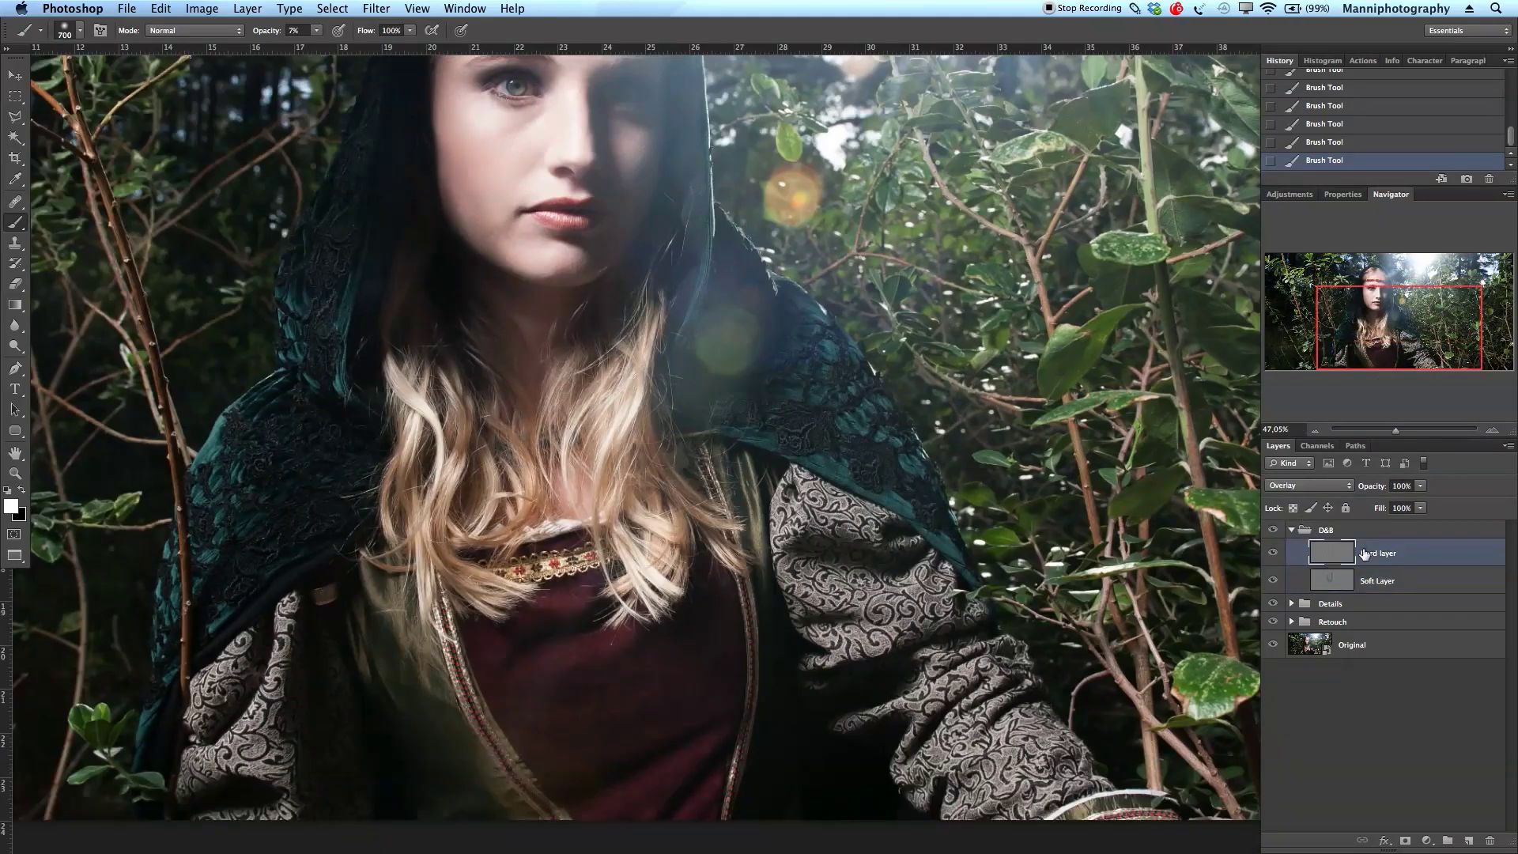
left_click_drag(674, 510, 824, 494)
key("bracketleft")
key("bracketleft")
key("bracketleft")
key("bracketleft")
key("bracketleft")
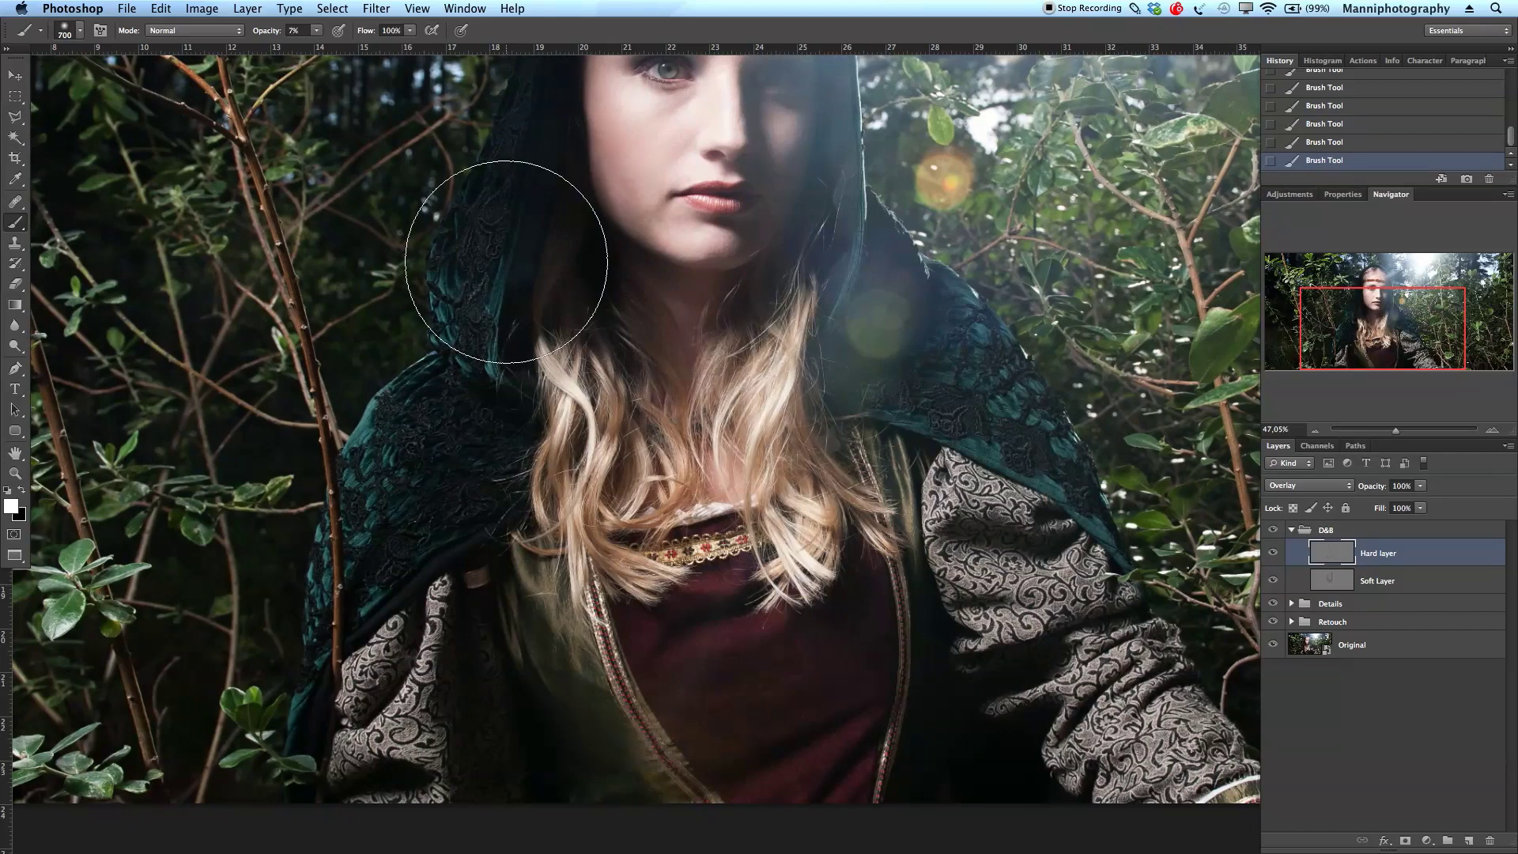
key("bracketleft")
key("bracketleft")
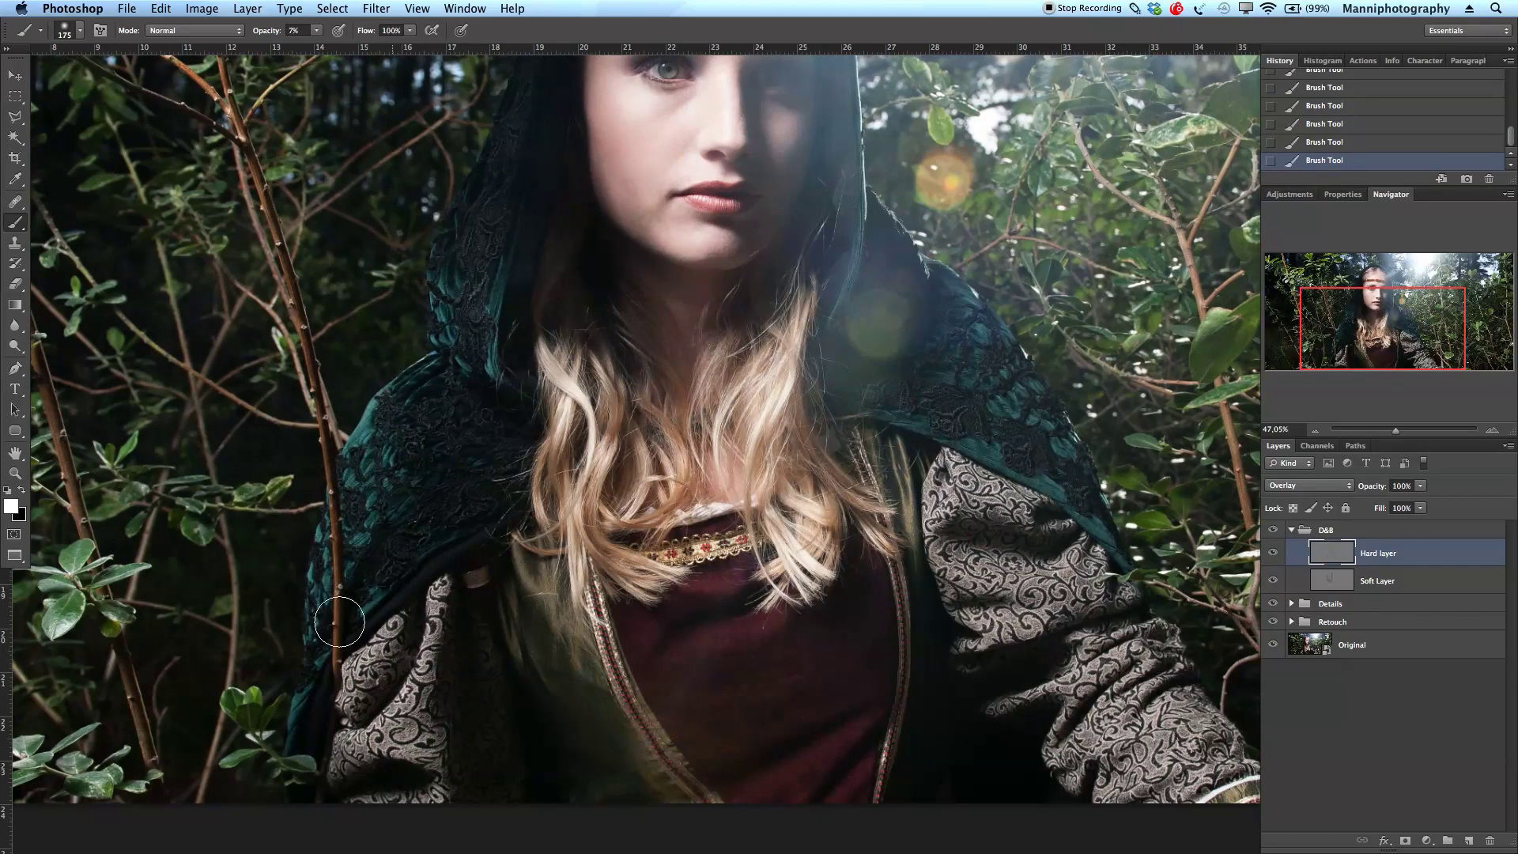
Adjust the white brush to 150 px and continue dodging the cloak and green dress fabric on Hard layer.
key("bracketleft")
key("bracketleft")
key("bracketleft")
key("bracketleft")
key("bracketright")
key("bracketright")
key("bracketright")
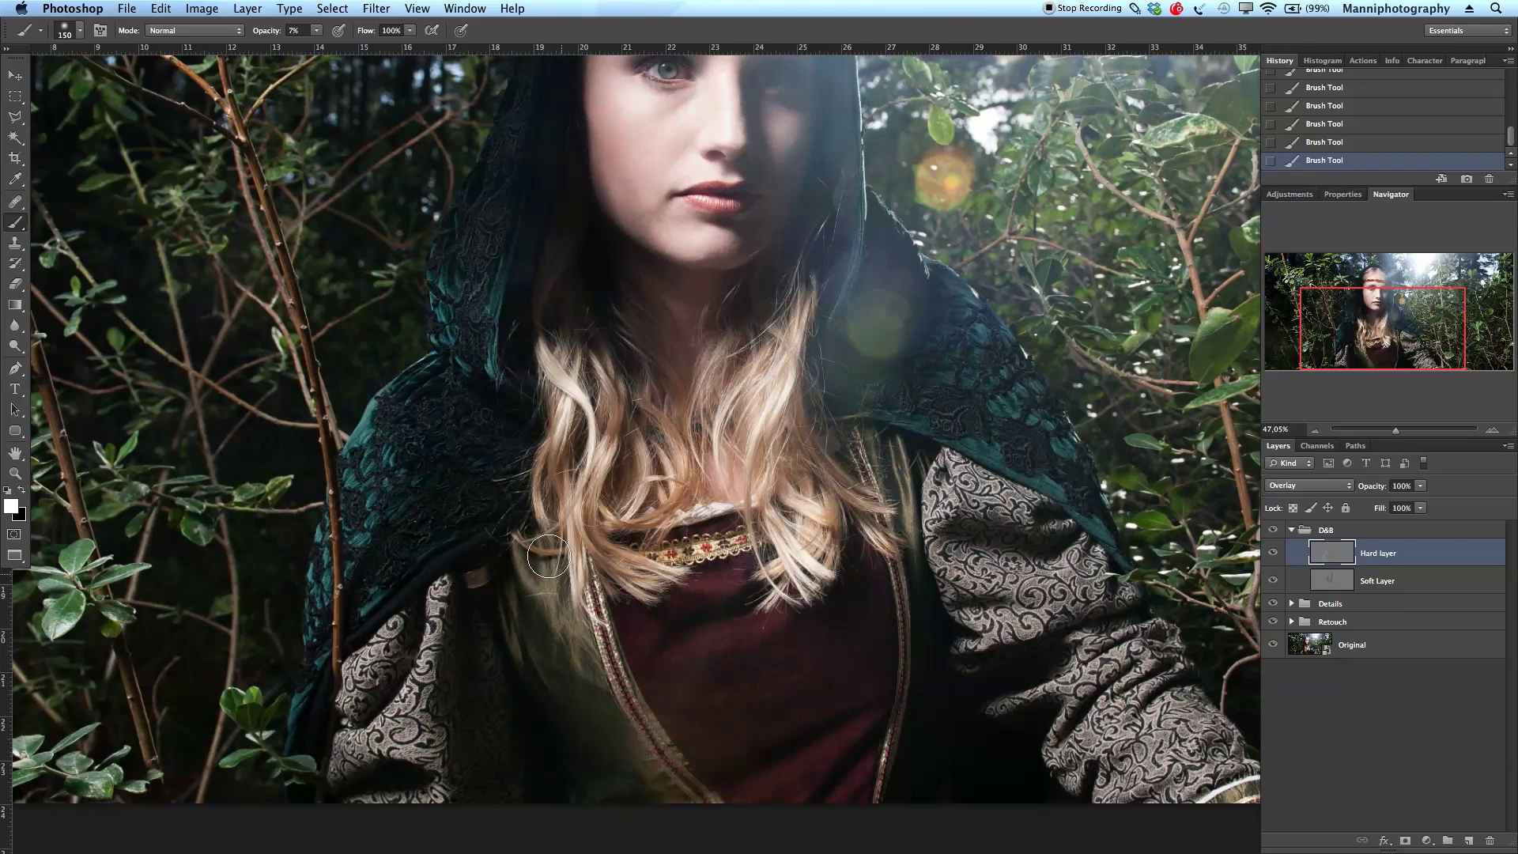
Reduce the white brush to 70 px and dodge the dress's decorative trim below the hair on Hard layer.
key("bracketleft")
key("bracketleft")
key("bracketleft")
key("bracketleft")
key("bracketleft")
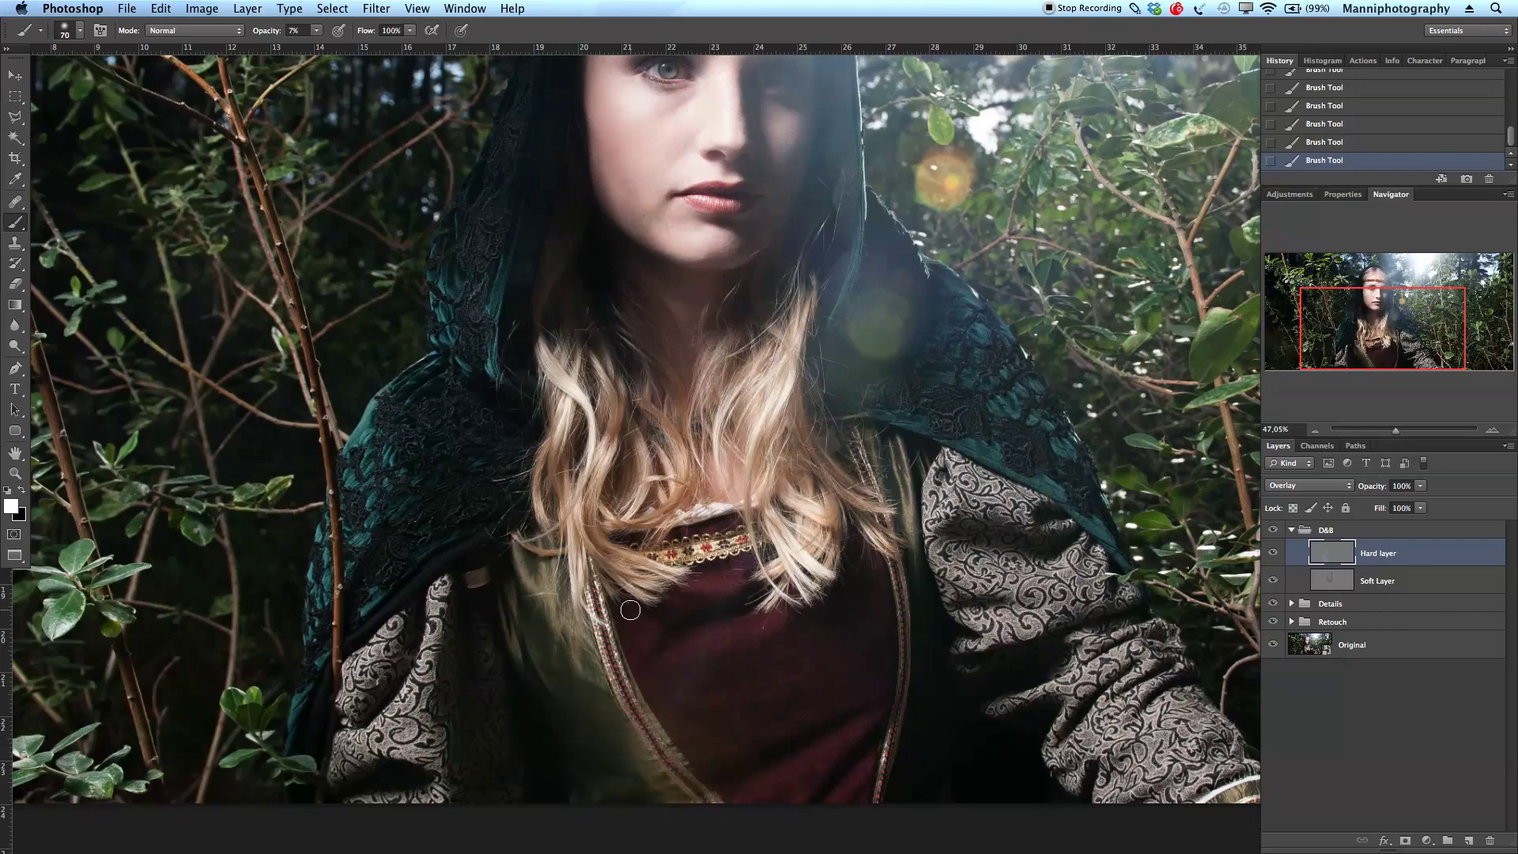
Dodge the dress details on Hard layer, varying the white brush size to fit each area and finishing at 100 px.
key("bracketright")
key("bracketright")
key("bracketright")
key("bracketright")
key("bracketright")
key("bracketleft")
key("bracketleft")
key("bracketleft")
key("bracketleft")
key("bracketleft")
key("bracketright")
key("bracketright")
key("bracketright")
key("bracketright")
key("bracketright")
key("bracketright")
key("bracketright")
key("bracketright")
key("bracketright")
key("bracketright")
key("bracketright")
key("bracketleft")
key("bracketleft")
key("bracketleft")
key("bracketleft")
key("bracketleft")
key("bracketleft")
key("bracketleft")
key("bracketleft")
key("bracketleft")
key("bracketleft")
key("bracketleft")
key("bracketright")
key("bracketright")
key("bracketright")
key("bracketright")
key("bracketright")
key("bracketright")
key("bracketright")
key("bracketright")
key("bracketright")
key("bracketright")
key("bracketright")
key("bracketleft")
key("bracketleft")
key("bracketleft")
key("bracketleft")
key("bracketleft")
key("bracketleft")
key("bracketleft")
key("bracketleft")
key("bracketleft")
key("bracketleft")
key("bracketleft")
key("bracketleft")
key("bracketleft")
key("bracketright")
key("bracketright")
key("bracketright")
key("bracketright")
key("bracketright")
key("bracketright")
key("bracketright")
key("bracketleft")
key("bracketleft")
key("bracketleft")
key("bracketleft")
key("bracketleft")
key("bracketleft")
key("bracketleft")
key("bracketright")
key("bracketright")
key("bracketright")
key("bracketright")
key("bracketright")
key("bracketright")
key("bracketright")
key("bracketright")
key("bracketright")
key("bracketright")
key("bracketright")
key("bracketleft")
key("bracketleft")
key("bracketleft")
key("bracketleft")
key("bracketleft")
key("bracketleft")
key("bracketleft")
key("bracketright")
key("bracketleft")
key("bracketleft")
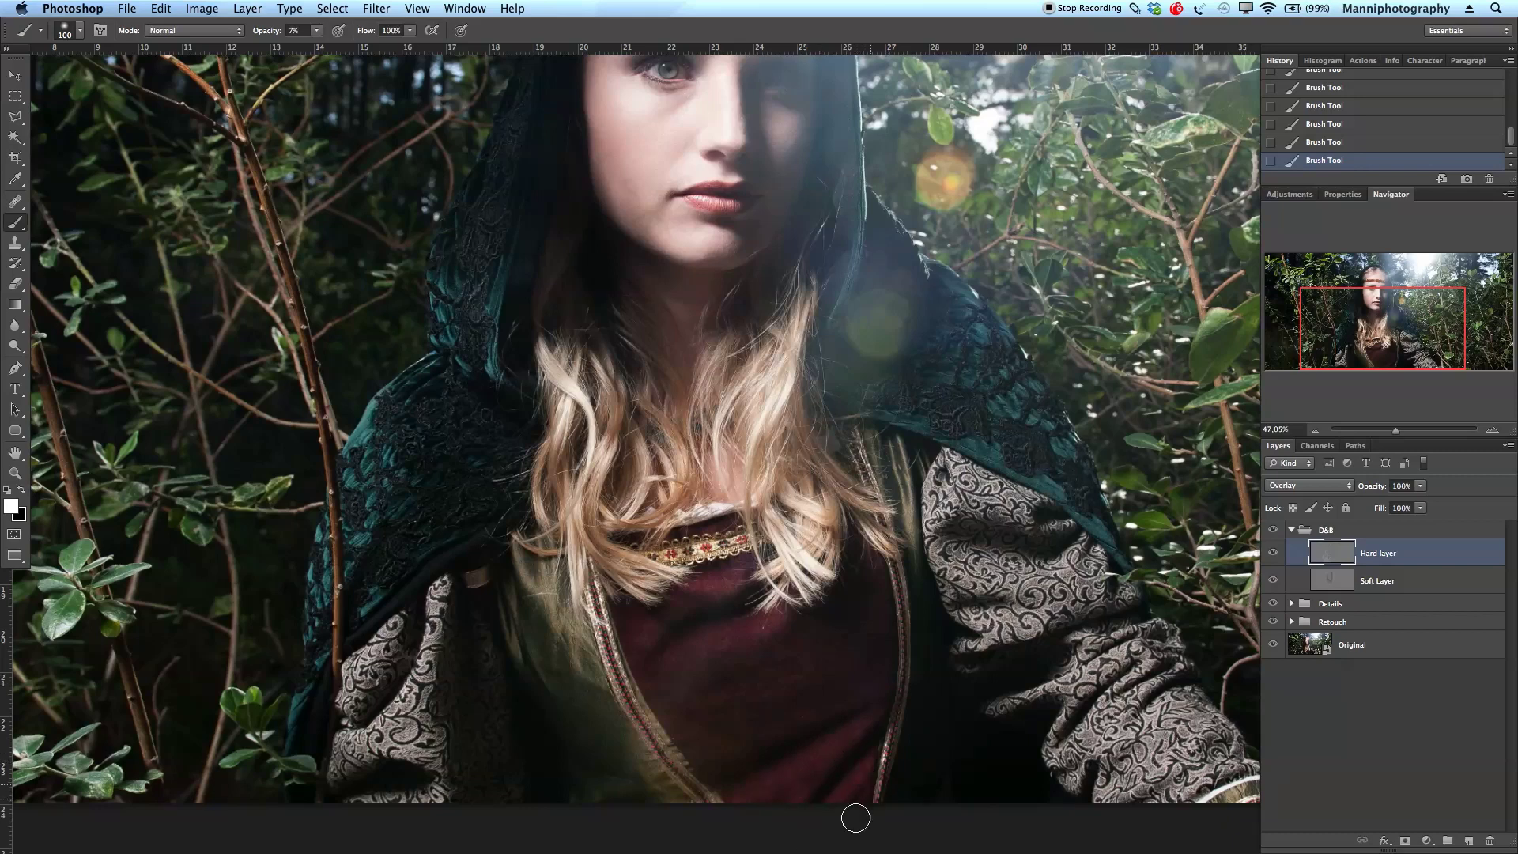
Continue dodging and burning the dress and cloak fabric on Hard layer, enlarging the white brush to 150 px and 175 px.
key("x")
key("bracketright")
key("bracketright")
key("x")
key("bracketright")
key("bracketright")
key("bracketright")
key("bracketright")
key("bracketright")
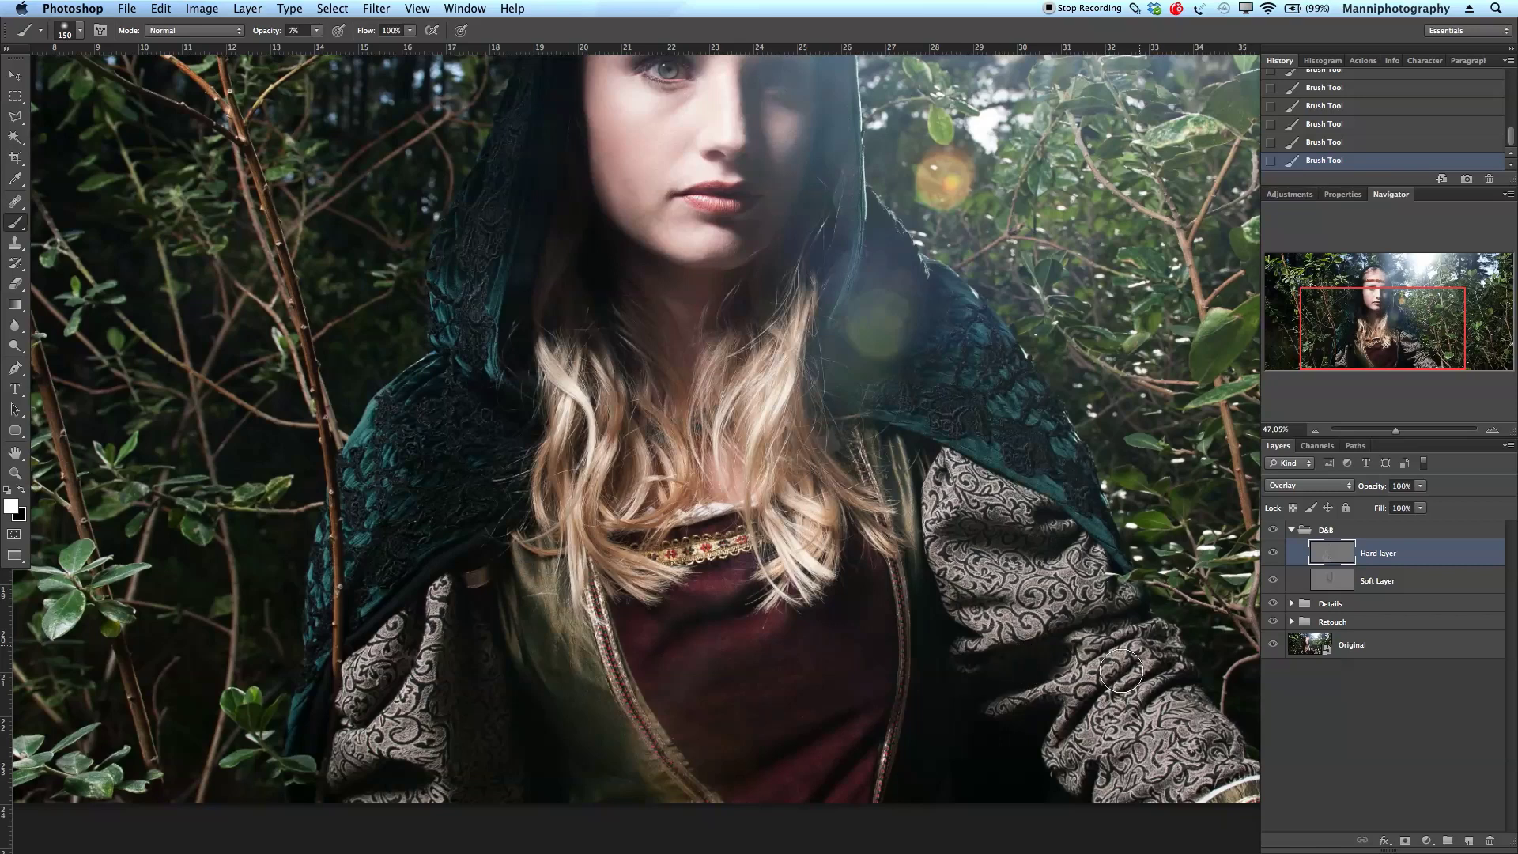
key("bracketright")
key("bracketright")
key("bracketright")
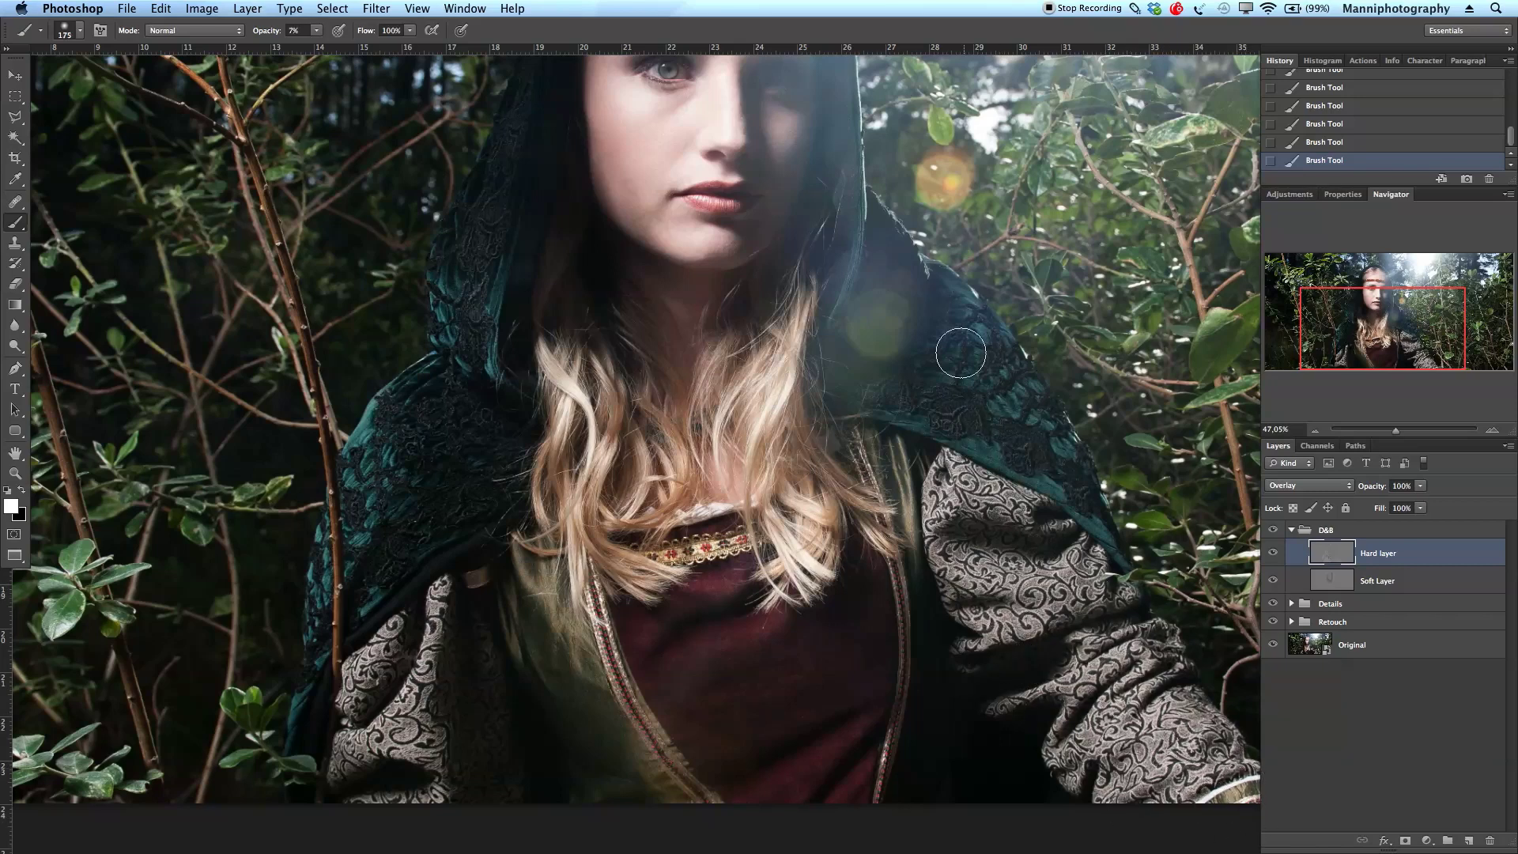
Switch to a black brush and burn the sleeve and dress shadows on Hard layer, reducing the size to 100 px and 60 px.
key("bracketleft")
key("bracketleft")
key("bracketleft")
key("bracketleft")
key("x")
key("bracketleft")
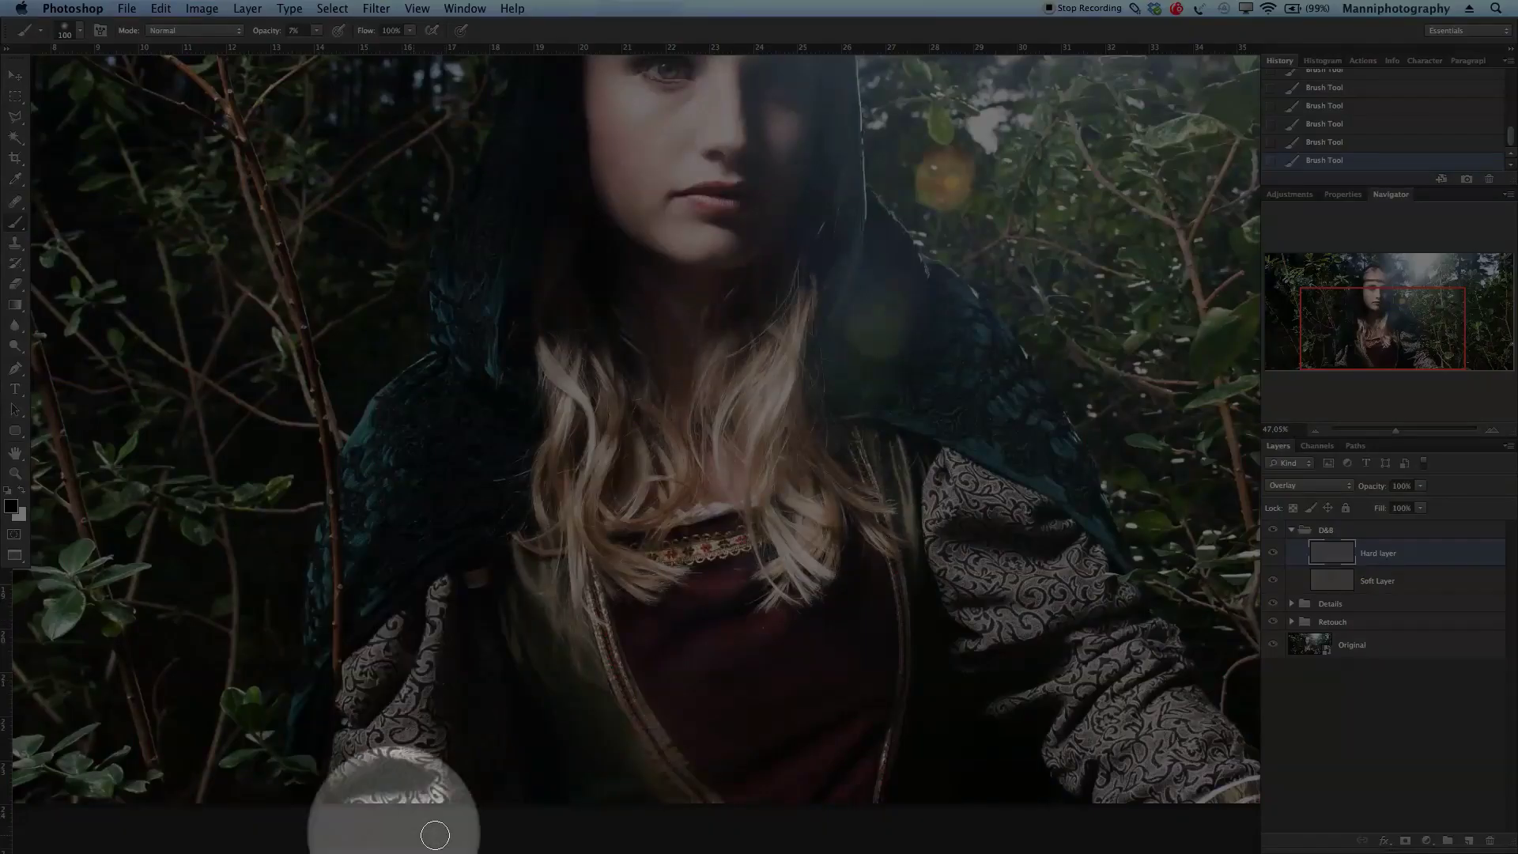
key("bracketleft")
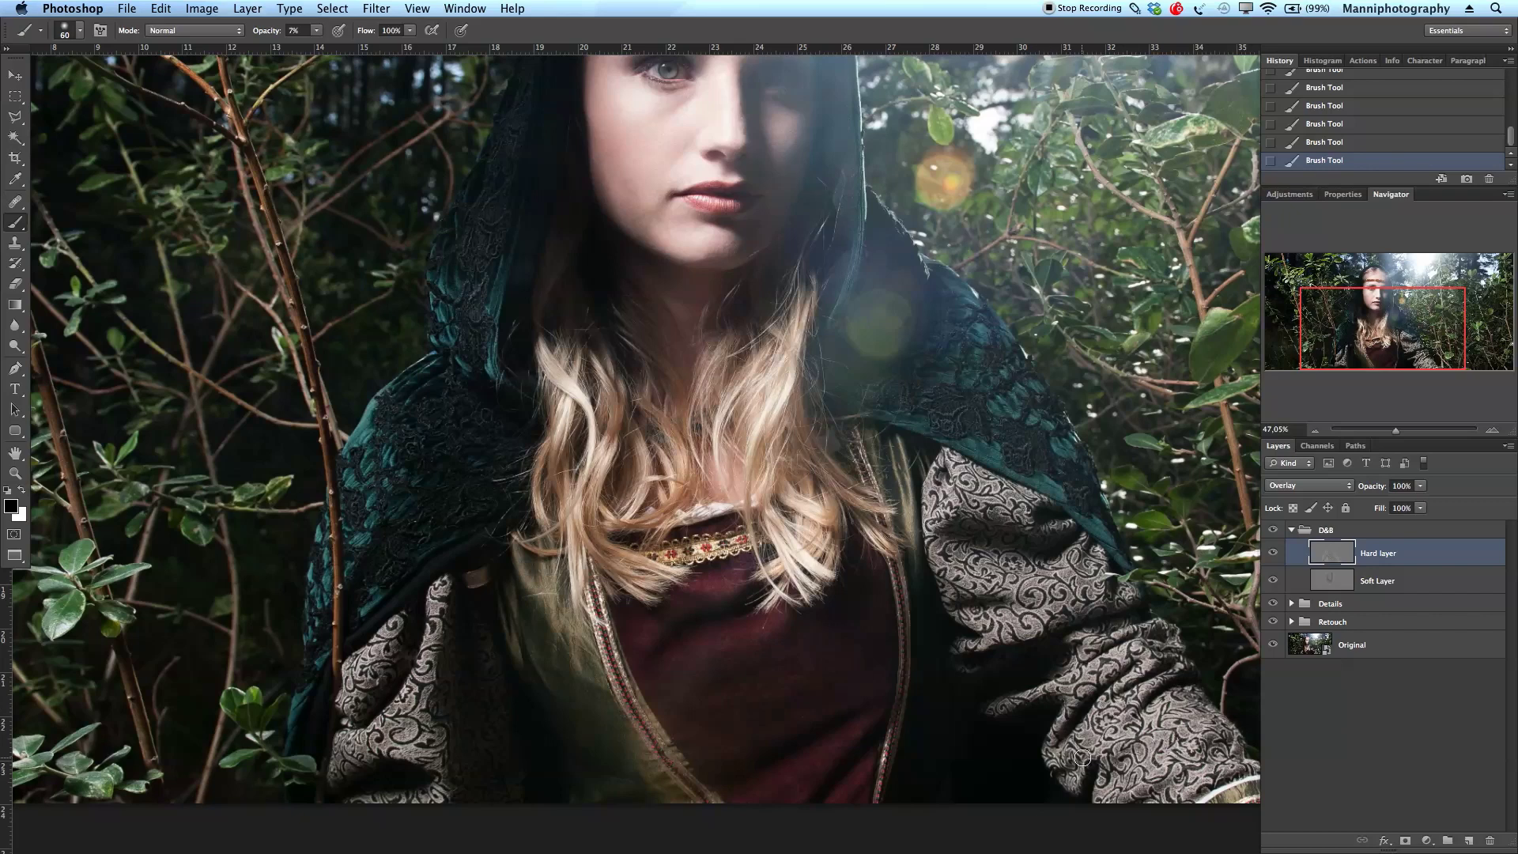
Reselect Hard layer and burn around the sleeve cuff at the image's lower edge, varying the black brush size around 90 px.
left_click(1283, 759)
left_click_drag(1186, 791, 741, 607)
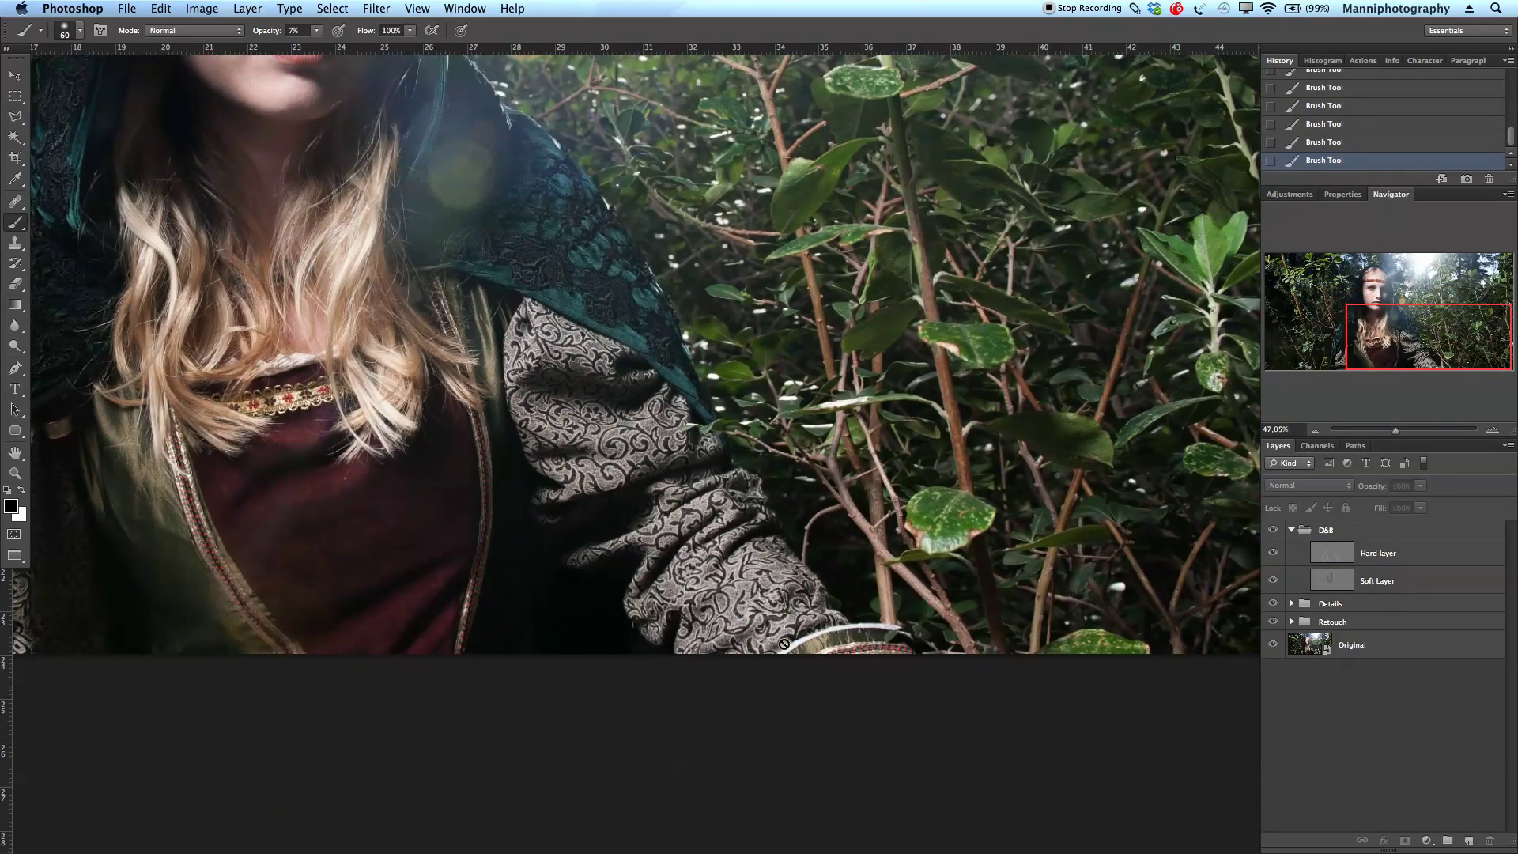
left_click(825, 653)
key("Return")
left_click(1333, 558)
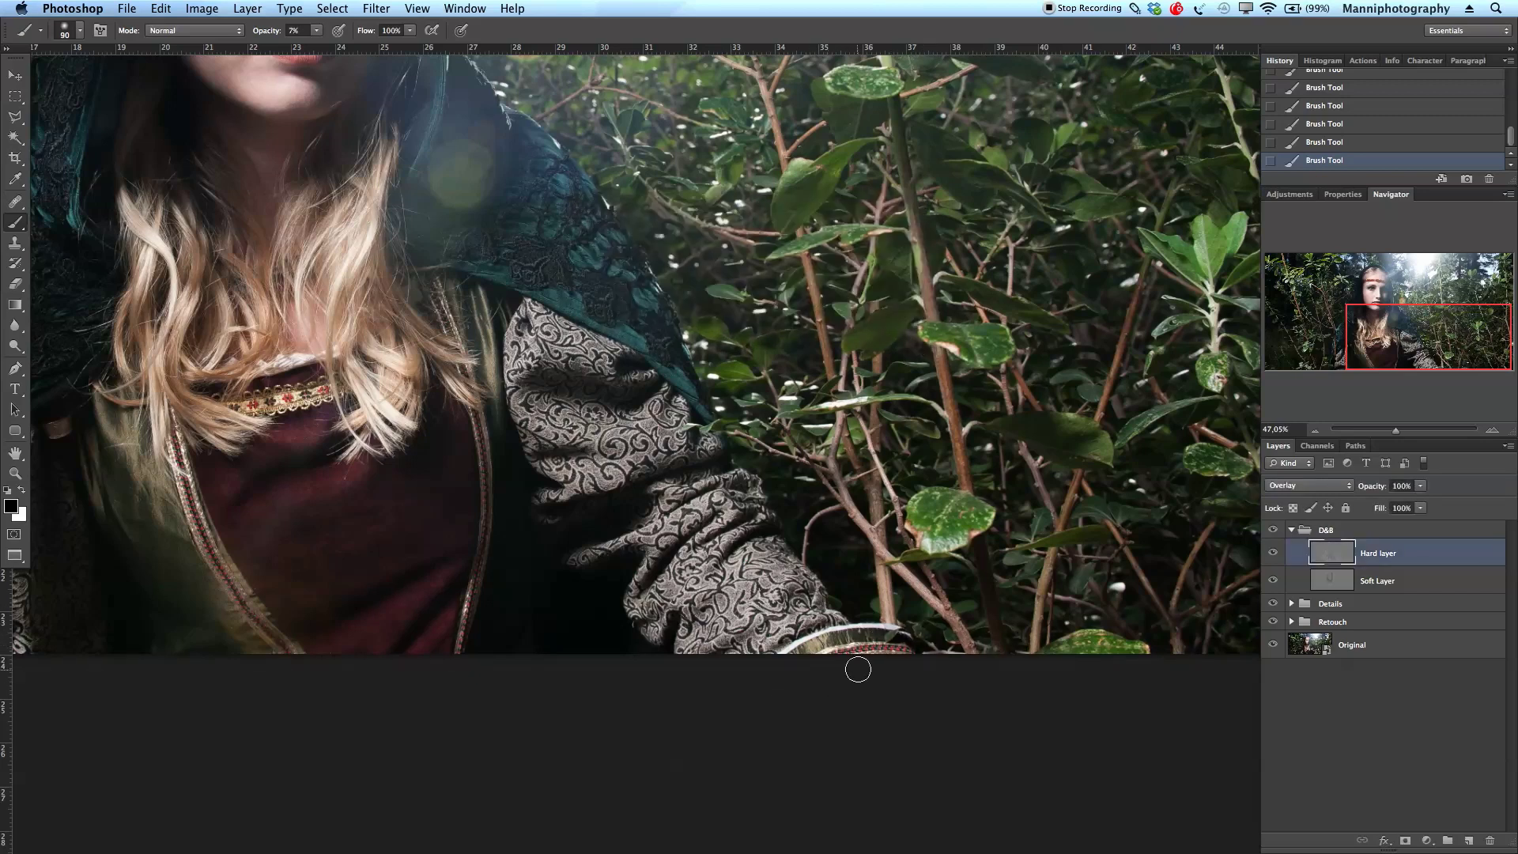
key("bracketright")
key("bracketright")
key("bracketright")
key("bracketleft")
key("bracketleft")
key("bracketleft")
key("bracketleft")
Collapse the D&B group and toggle its visibility to compare the whole image with and without the dodging and burning.
key("z")
mouse_move(554, 227)
left_mouse_down()
mouse_move(578, 321)
mouse_move(632, 399)
mouse_move(667, 658)
left_mouse_up()
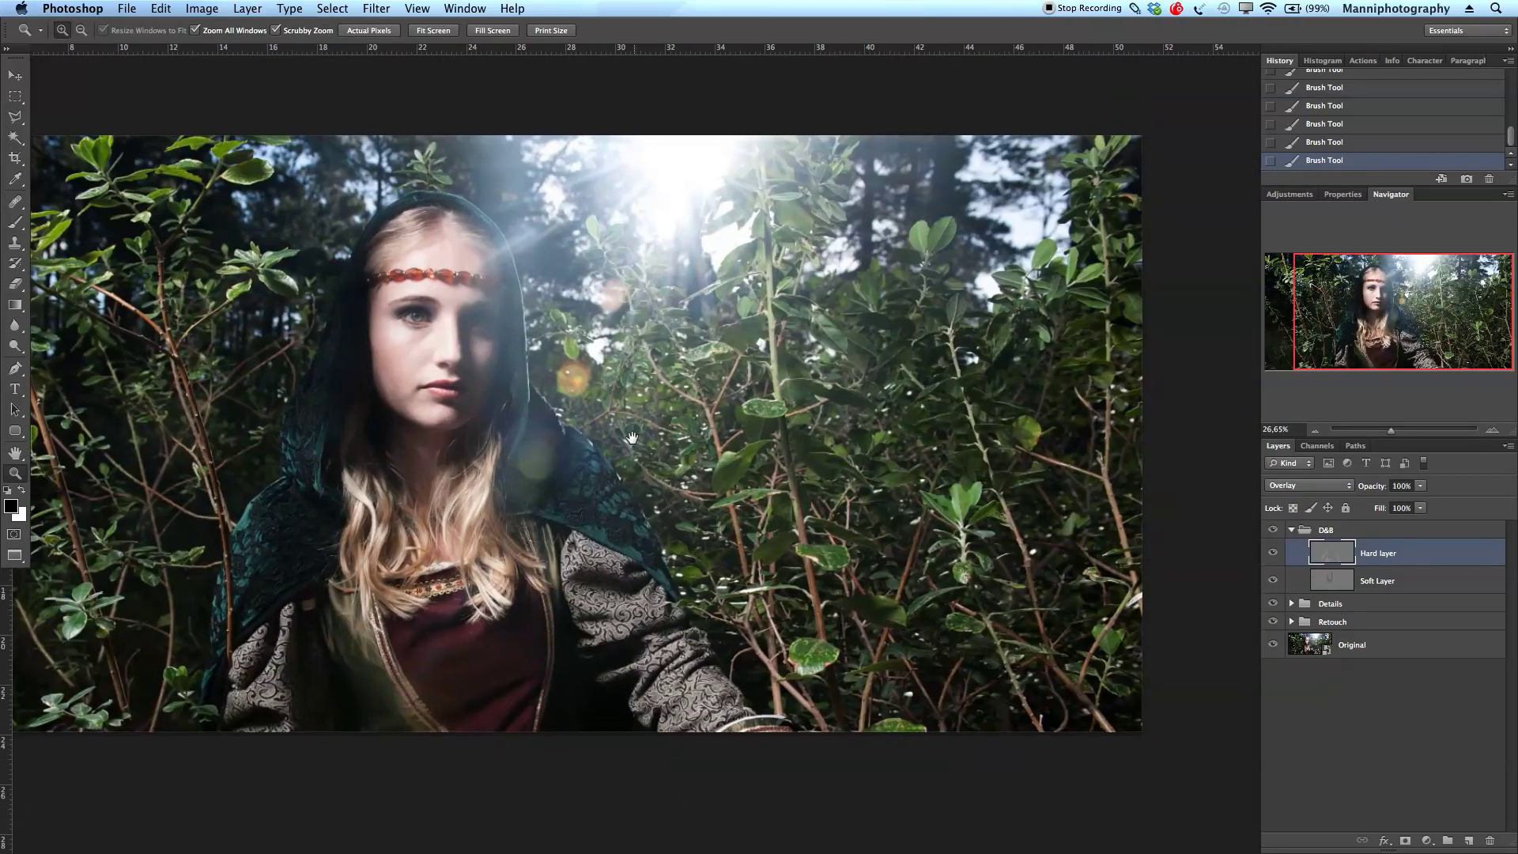
left_click_drag(583, 384, 755, 311)
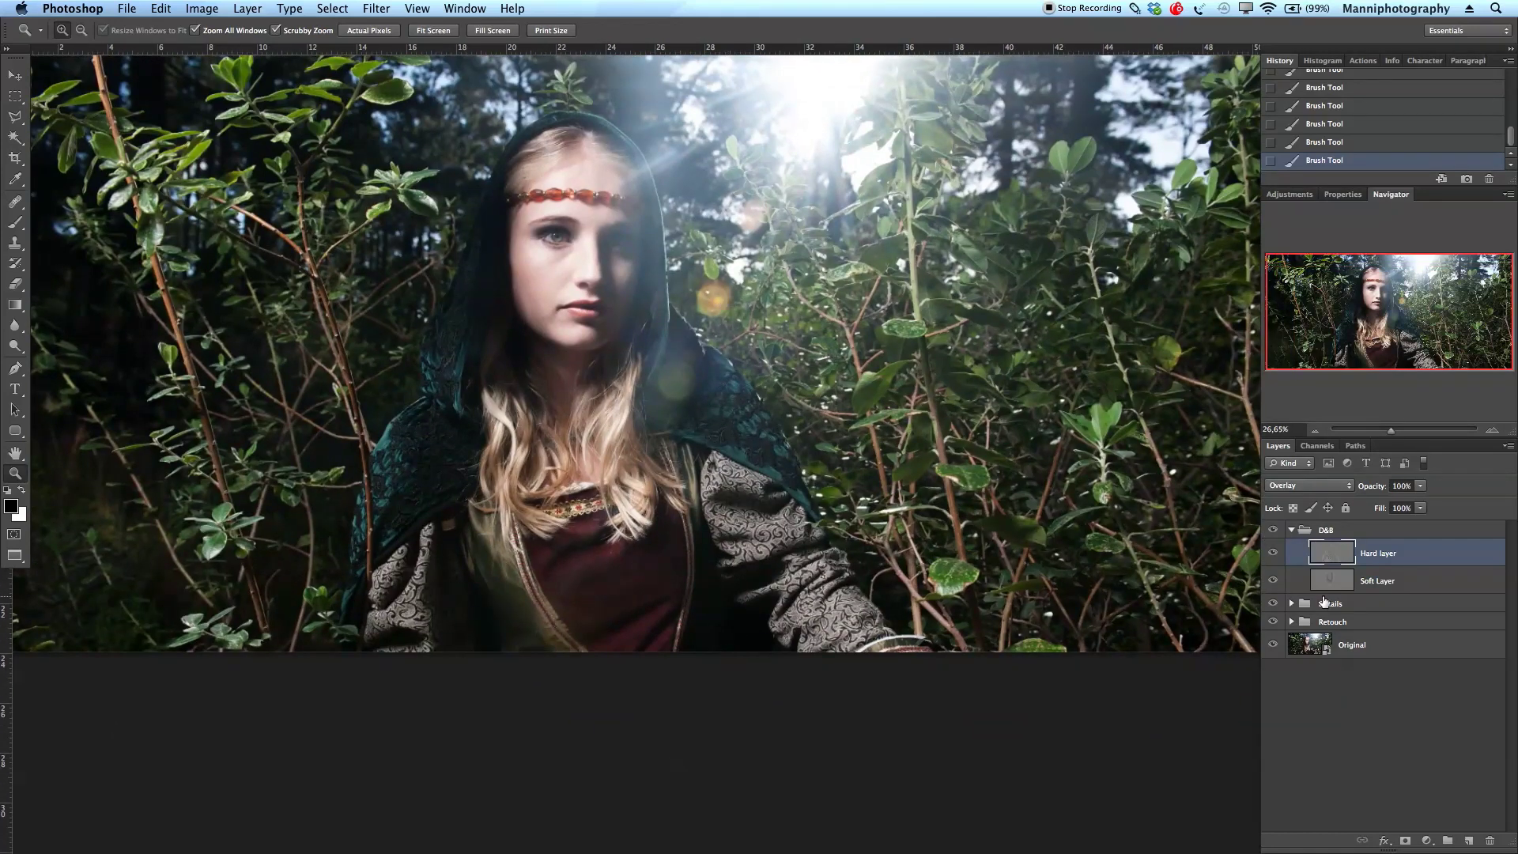
left_click(1291, 530)
left_click(1272, 530)
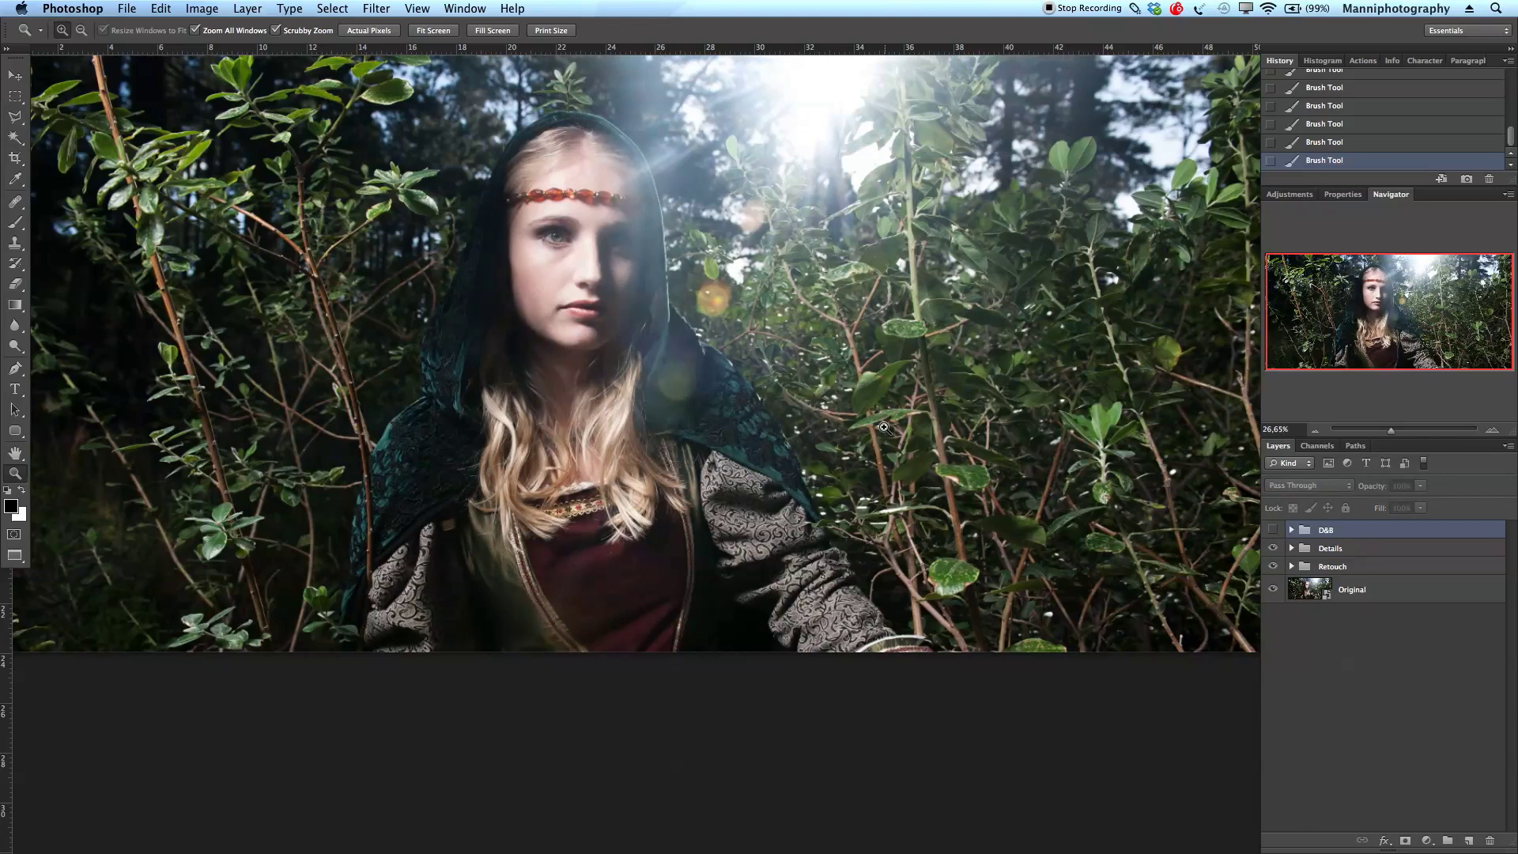
scroll(884, 427, "up", 5)
left_click(1272, 530)
left_click(1274, 529)
left_click(1274, 530)
left_click(1274, 530)
left_click(1275, 531)
left_click(1275, 531)
left_click(1275, 531)
left_click_drag(842, 415, 872, 461)
scroll(925, 443, "down", 3)
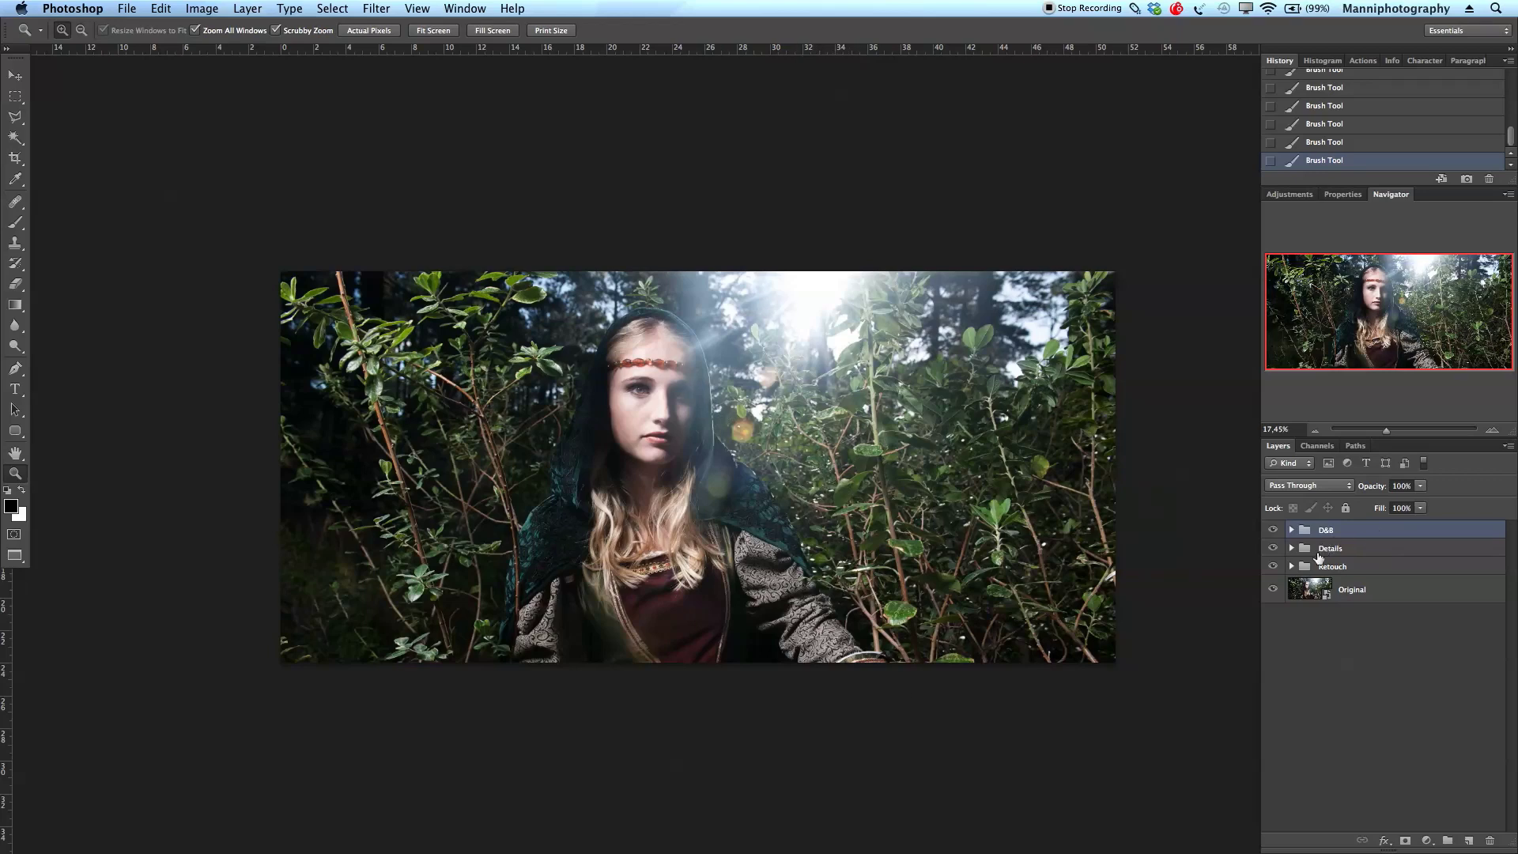
Temporarily hide Details, Retouch and Original to examine the D&B strokes on gray, and expand the group with Hard layer selected.
left_click_drag(1280, 545, 1287, 589)
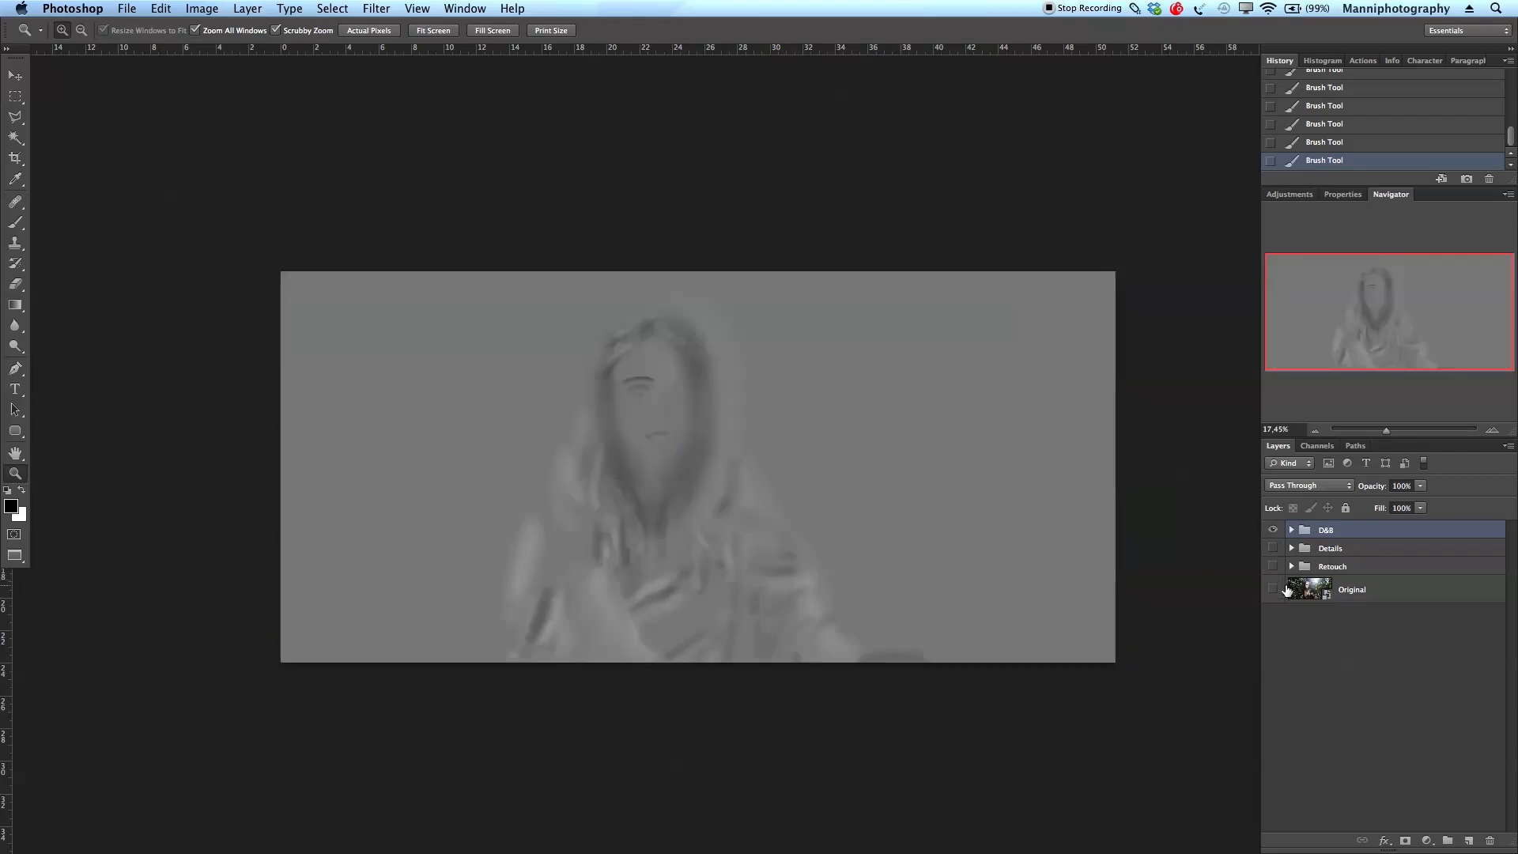
left_click_drag(647, 458, 678, 441)
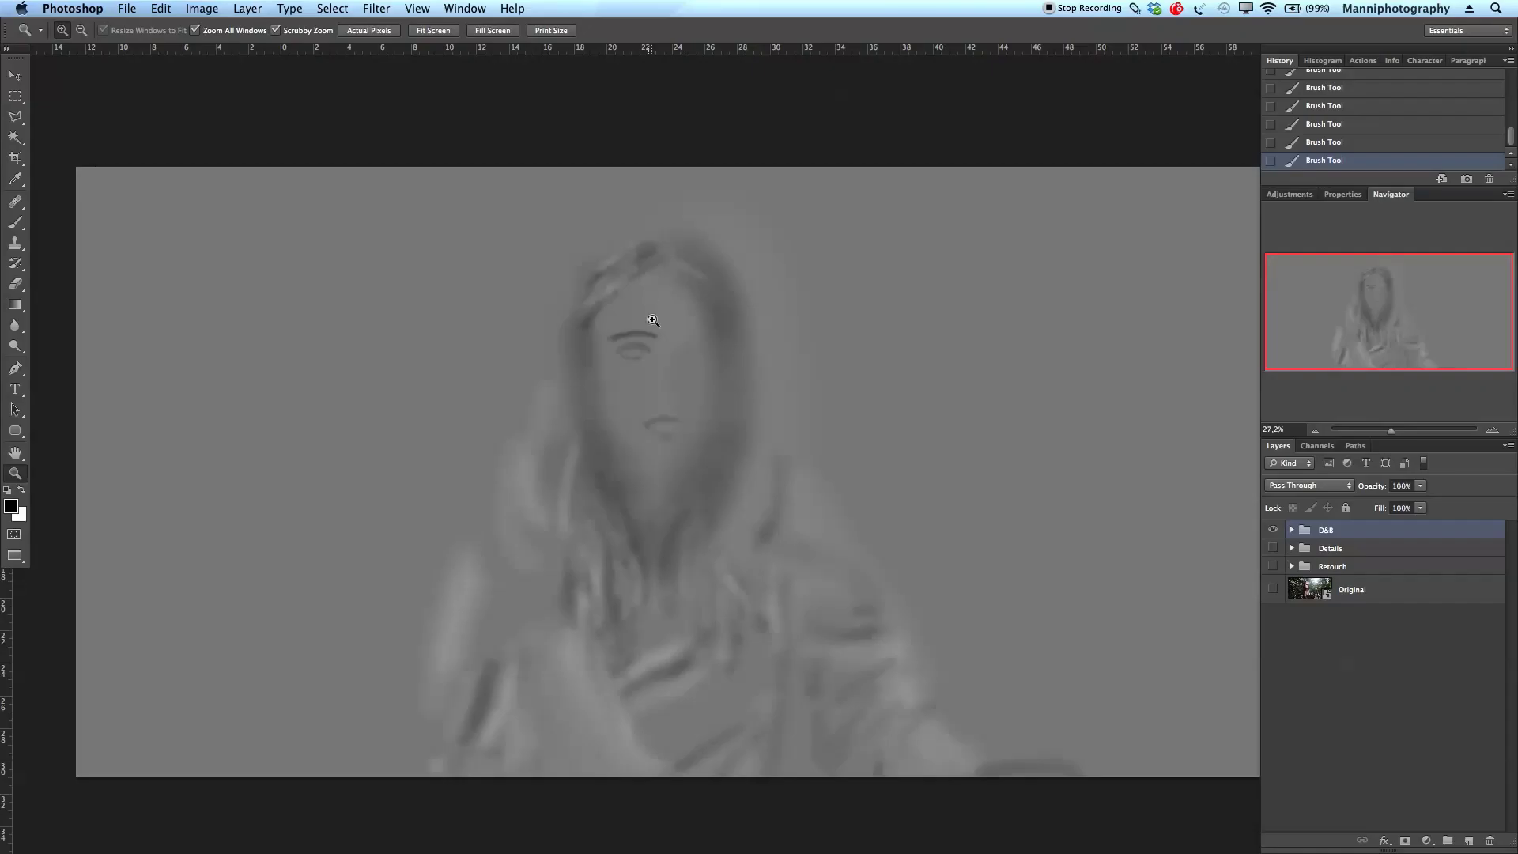
left_click(1291, 531)
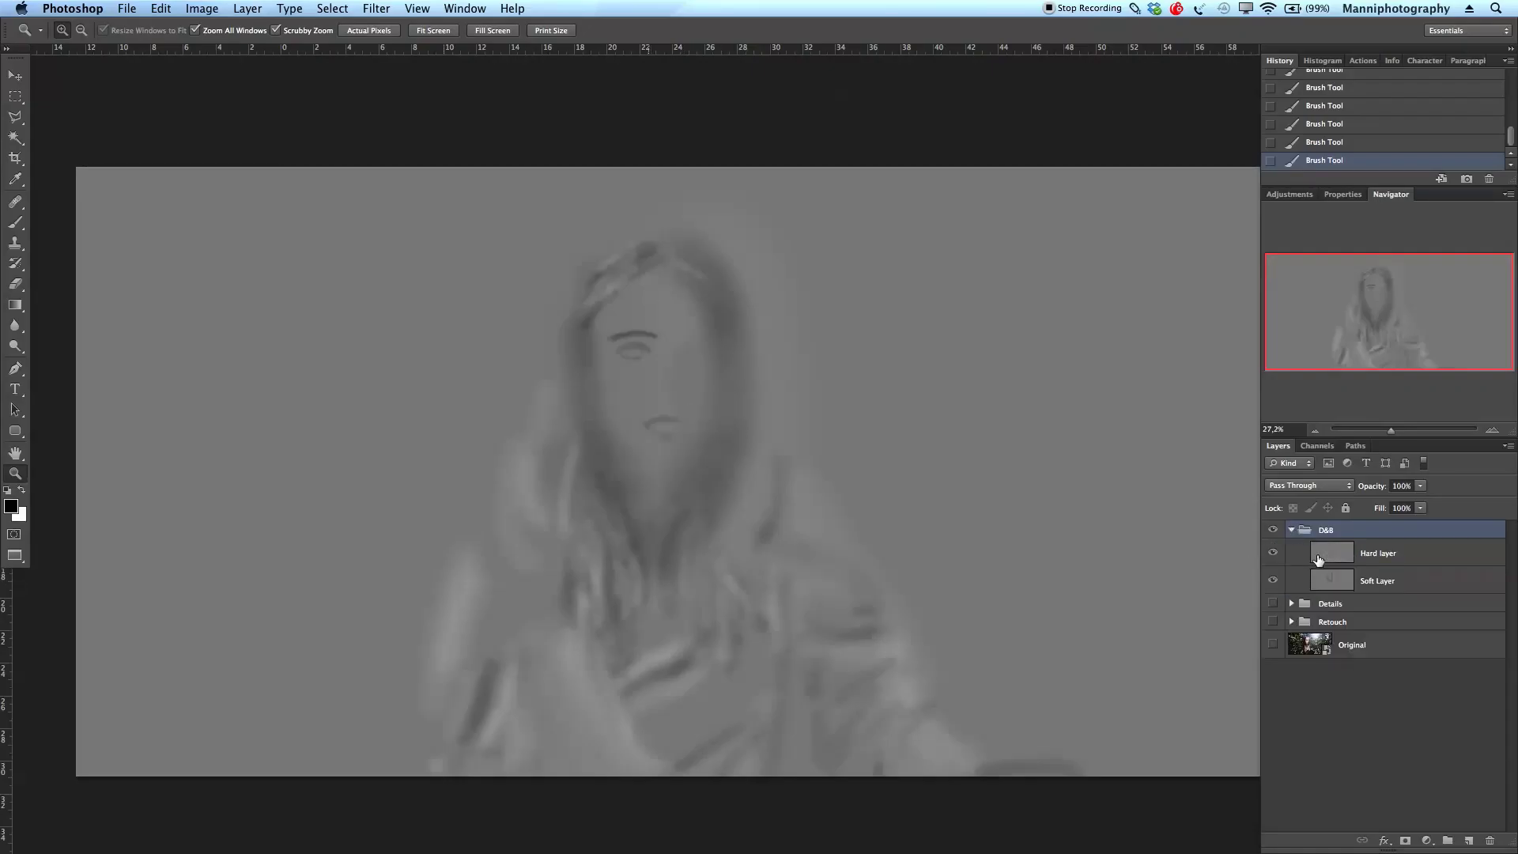
left_click(1318, 560)
left_click_drag(1274, 604, 1274, 645)
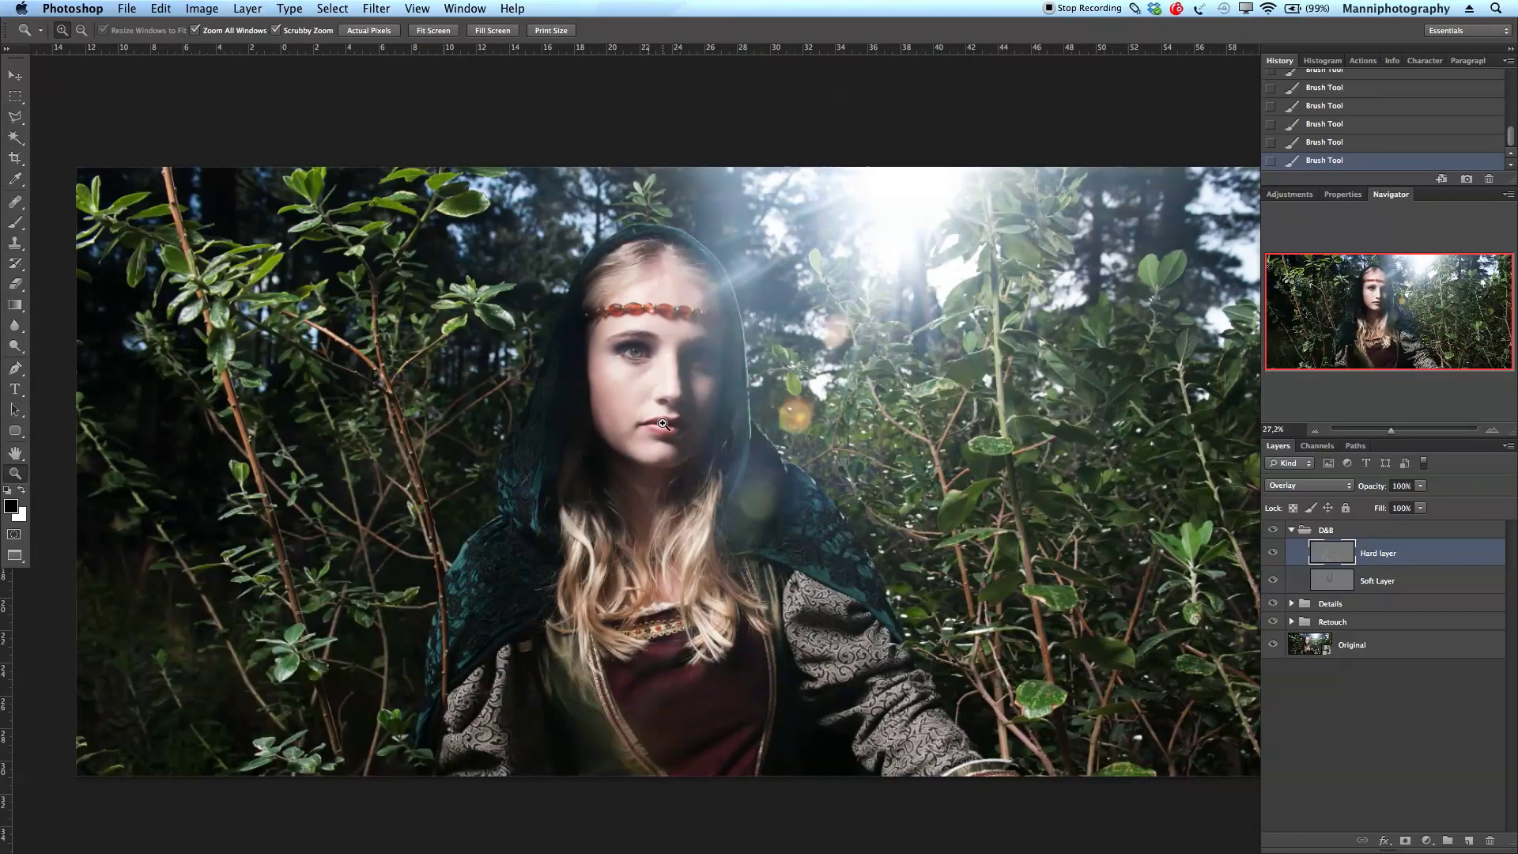
Dodge the facial highlights and eye area on Hard layer with the white brush, reducing its size to 40 px.
left_click(694, 374)
left_click_drag(693, 374, 711, 375)
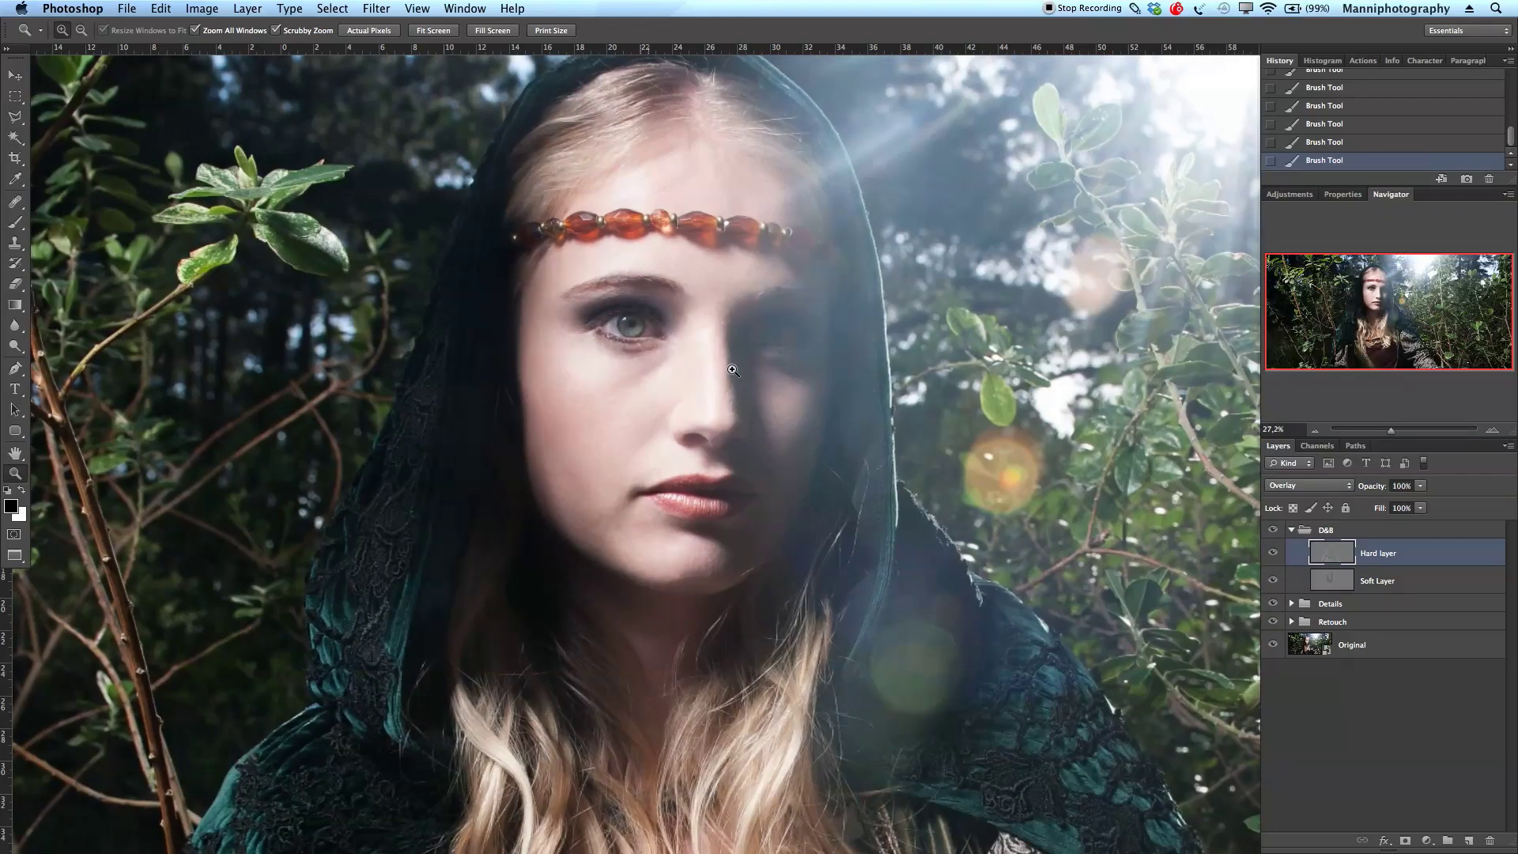
left_click(732, 370)
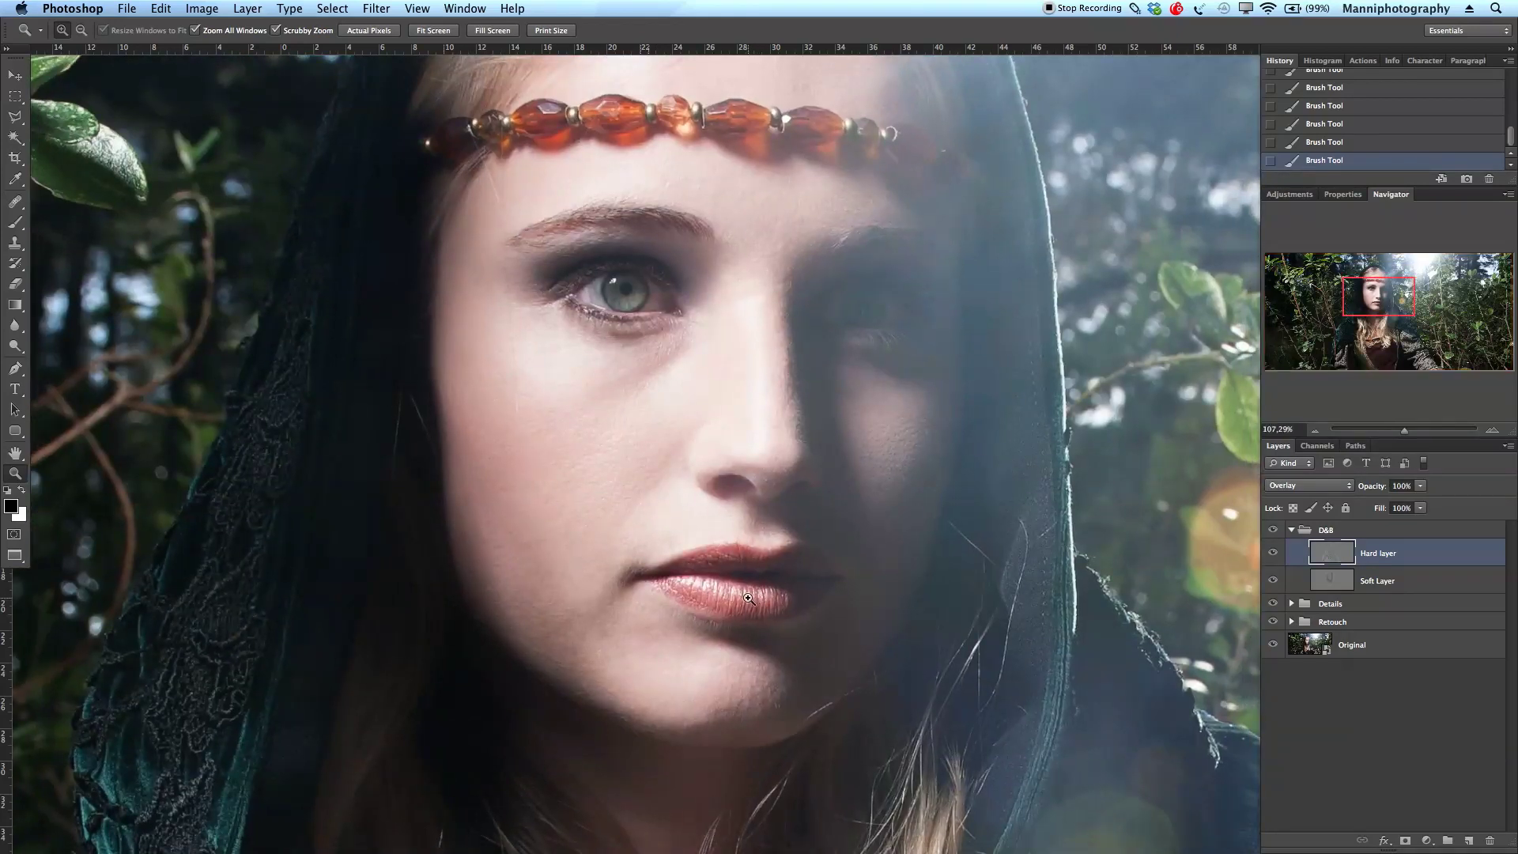
key("b")
key("c")
key("x")
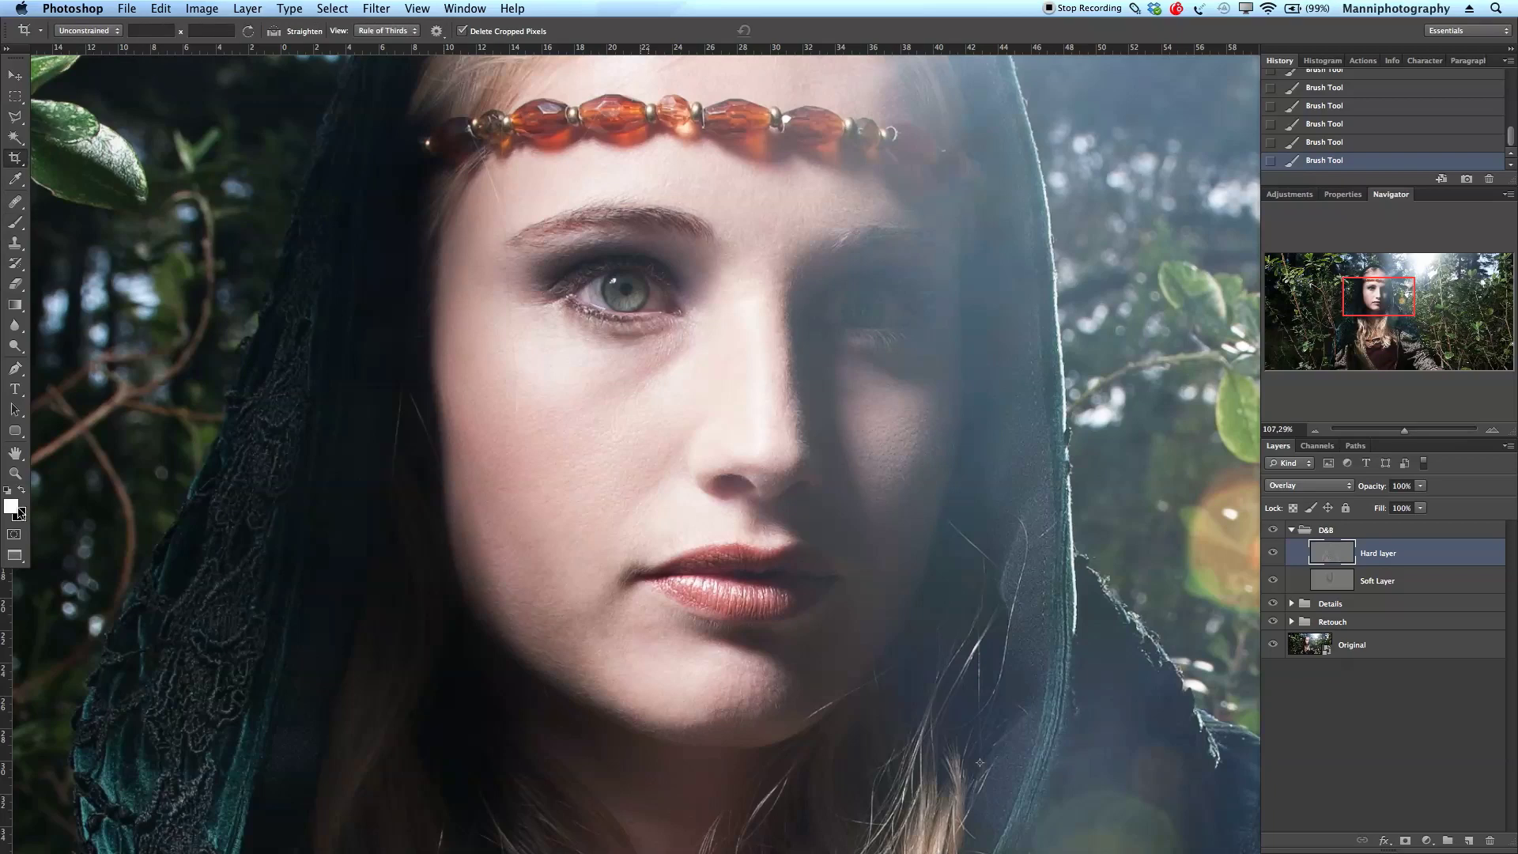
key("b")
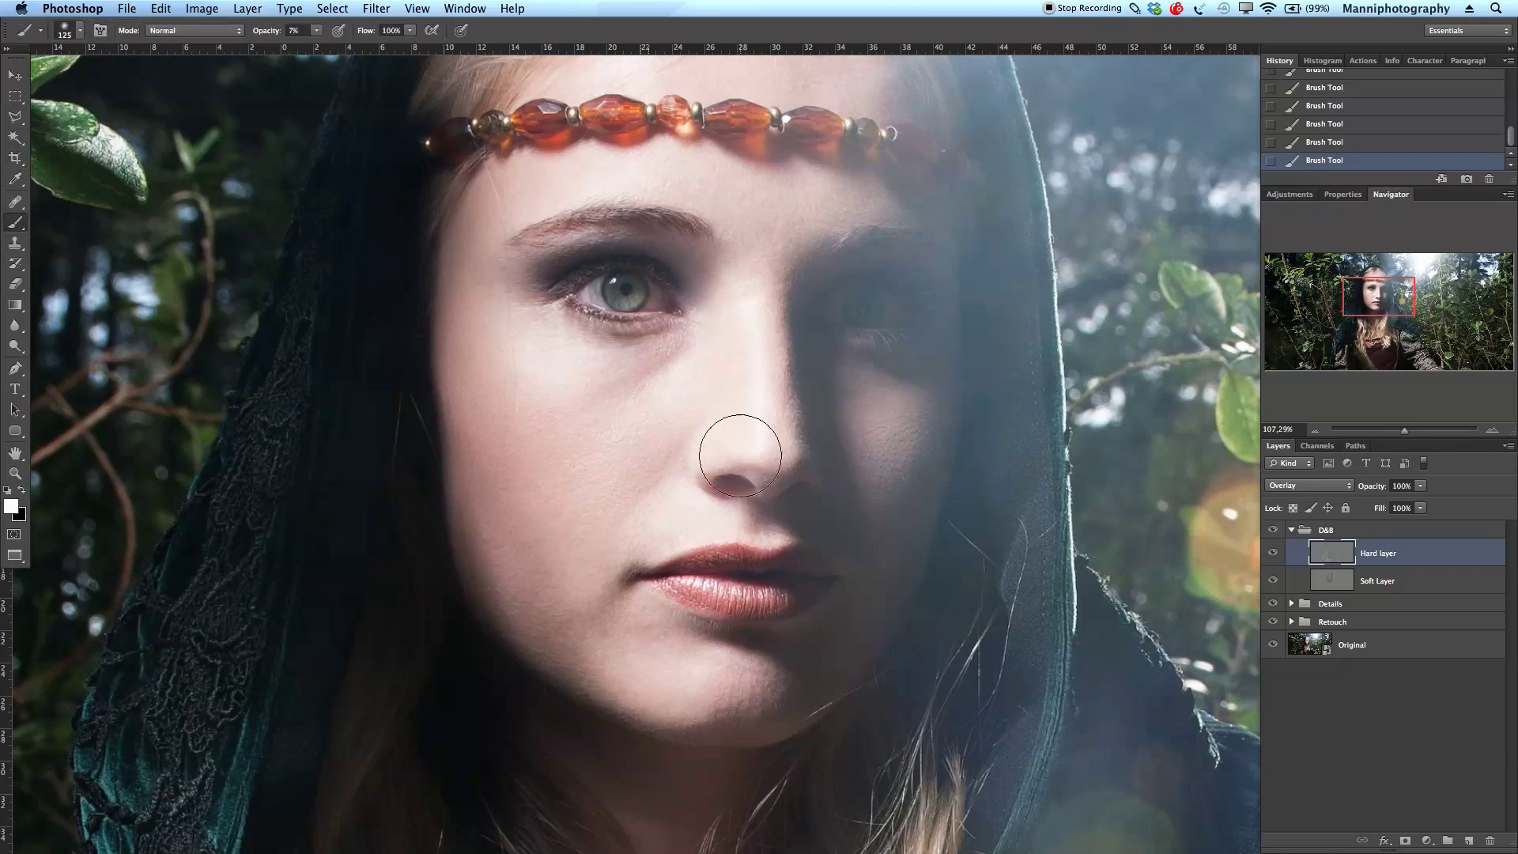
key("bracketleft")
key("bracketleft")
key("bracketleft")
key("bracketleft")
key("bracketleft")
key("bracketleft")
key("bracketleft")
key("bracketleft")
key("bracketleft")
key("bracketleft")
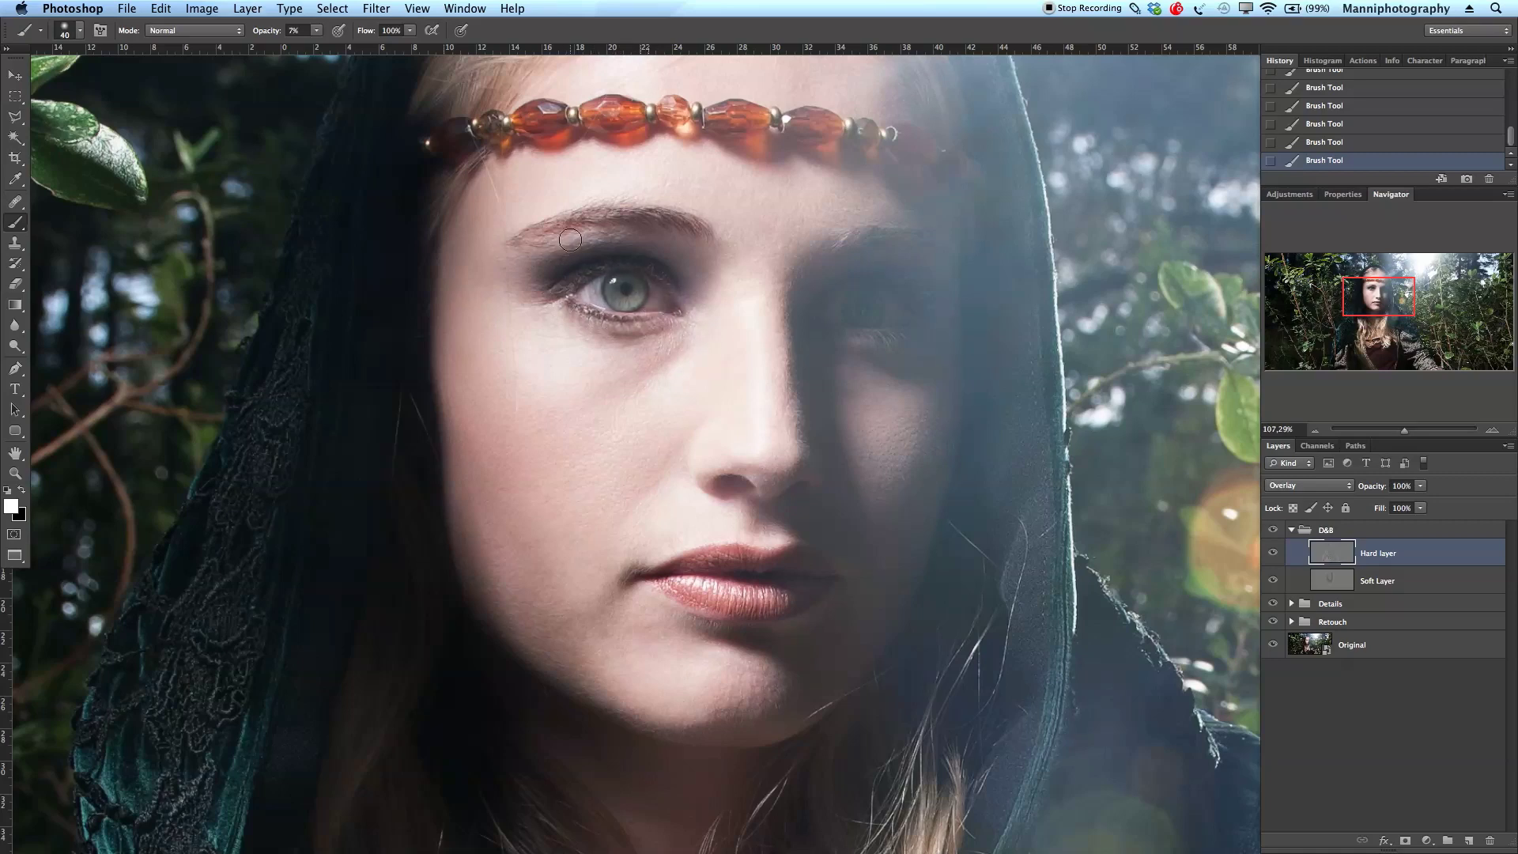
Enlarge the white brush to 100 px and dodge the hood's edge beside the face on Hard layer.
key("bracketright")
key("bracketright")
key("bracketright")
key("bracketright")
key("bracketright")
key("bracketright")
key("bracketright")
key("bracketright")
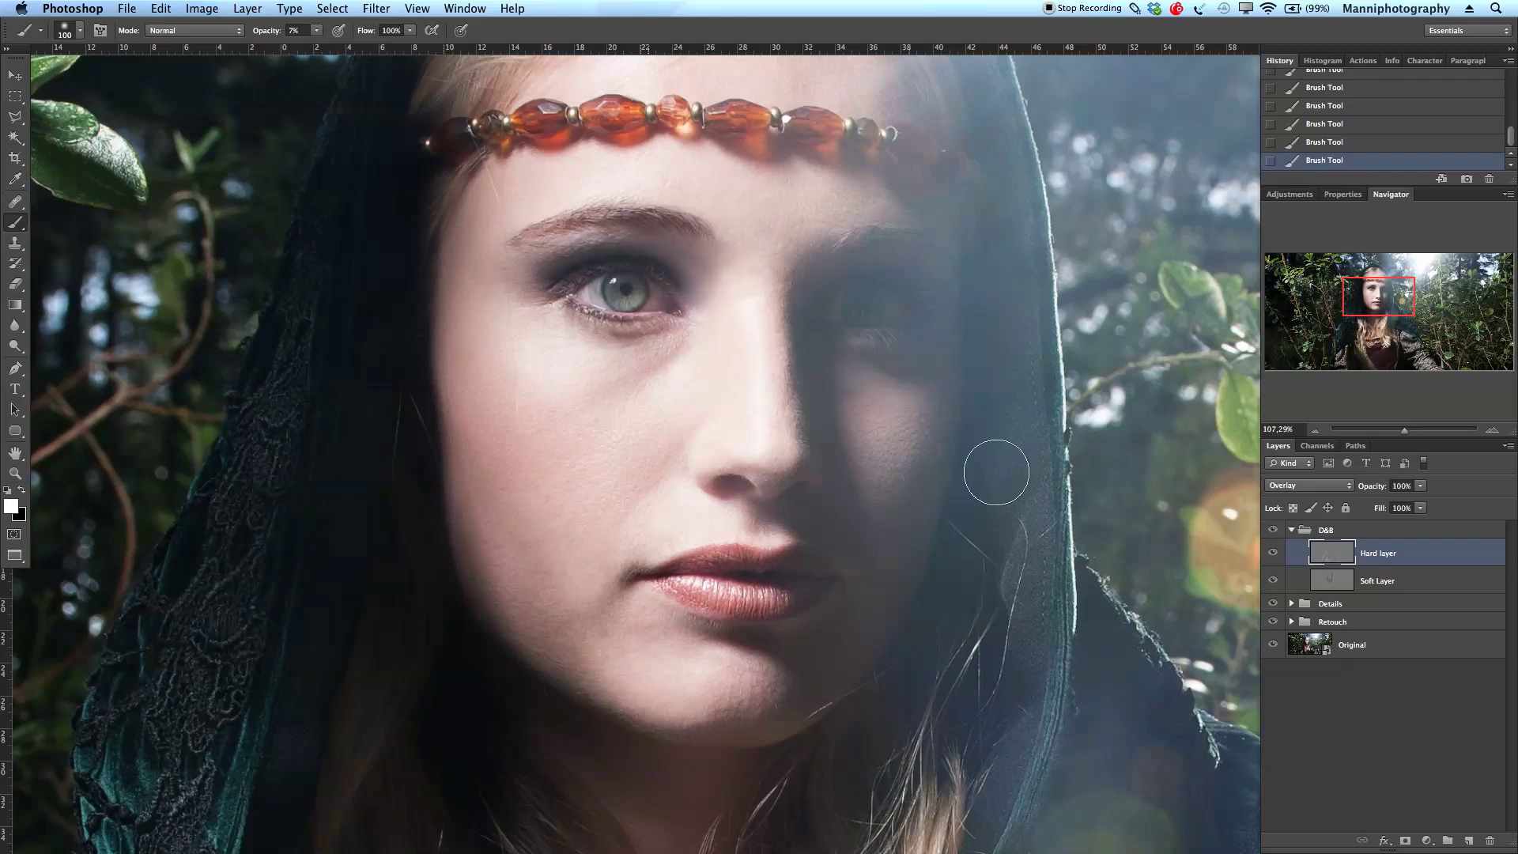
Toggle the visibility of Hard layer at full-image view to compare its effect on the portrait.
left_click_drag(1407, 436, 1396, 437)
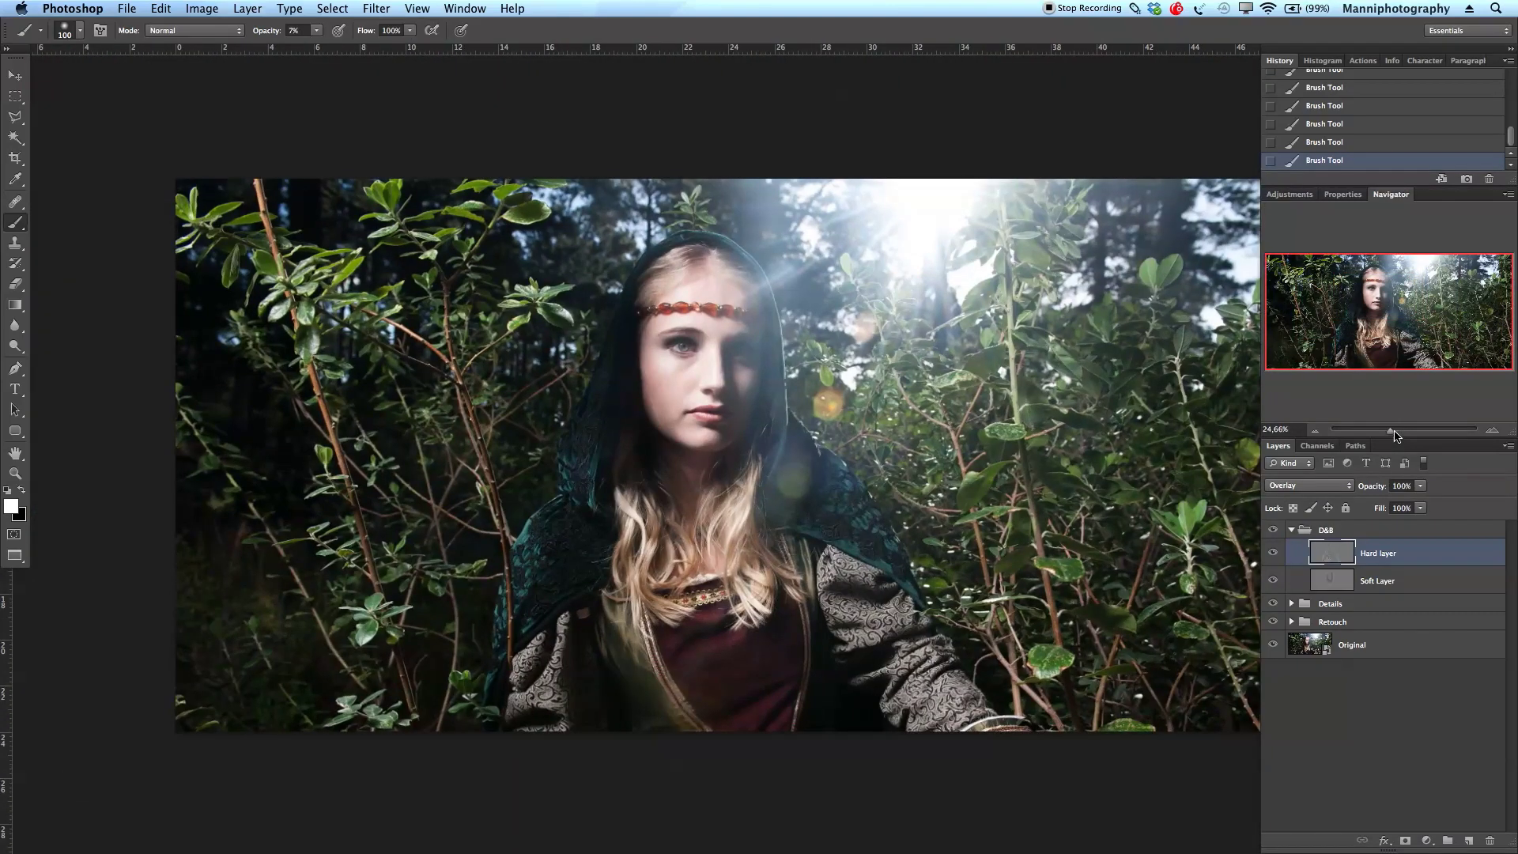
left_click(1273, 555)
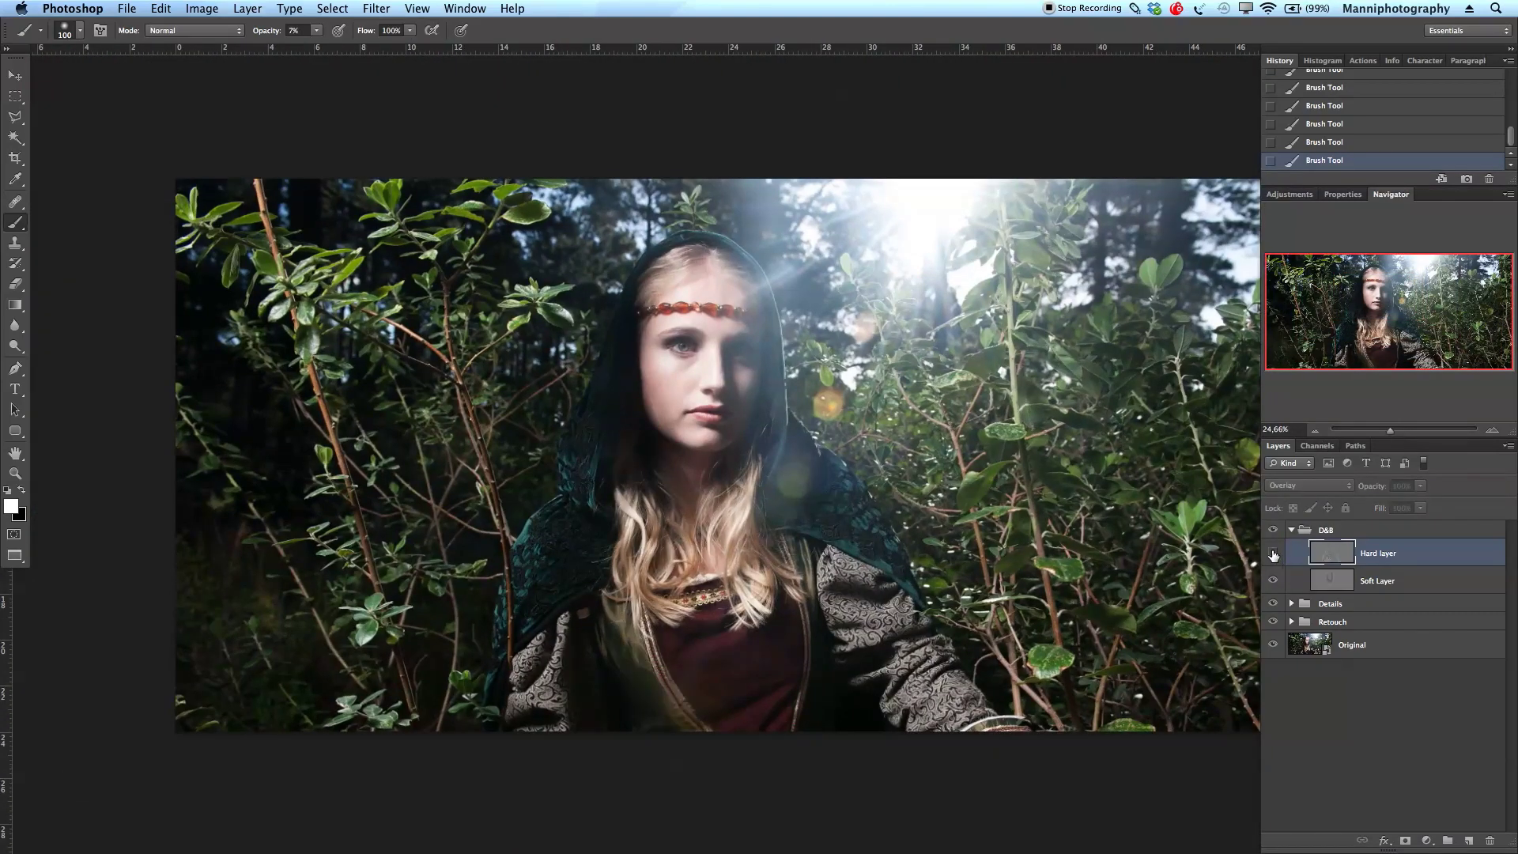
left_click(1273, 555)
left_click(1274, 555)
left_click(1275, 555)
left_click(1276, 555)
left_click(1276, 555)
left_click(1277, 555)
left_click(1276, 555)
left_click(1276, 555)
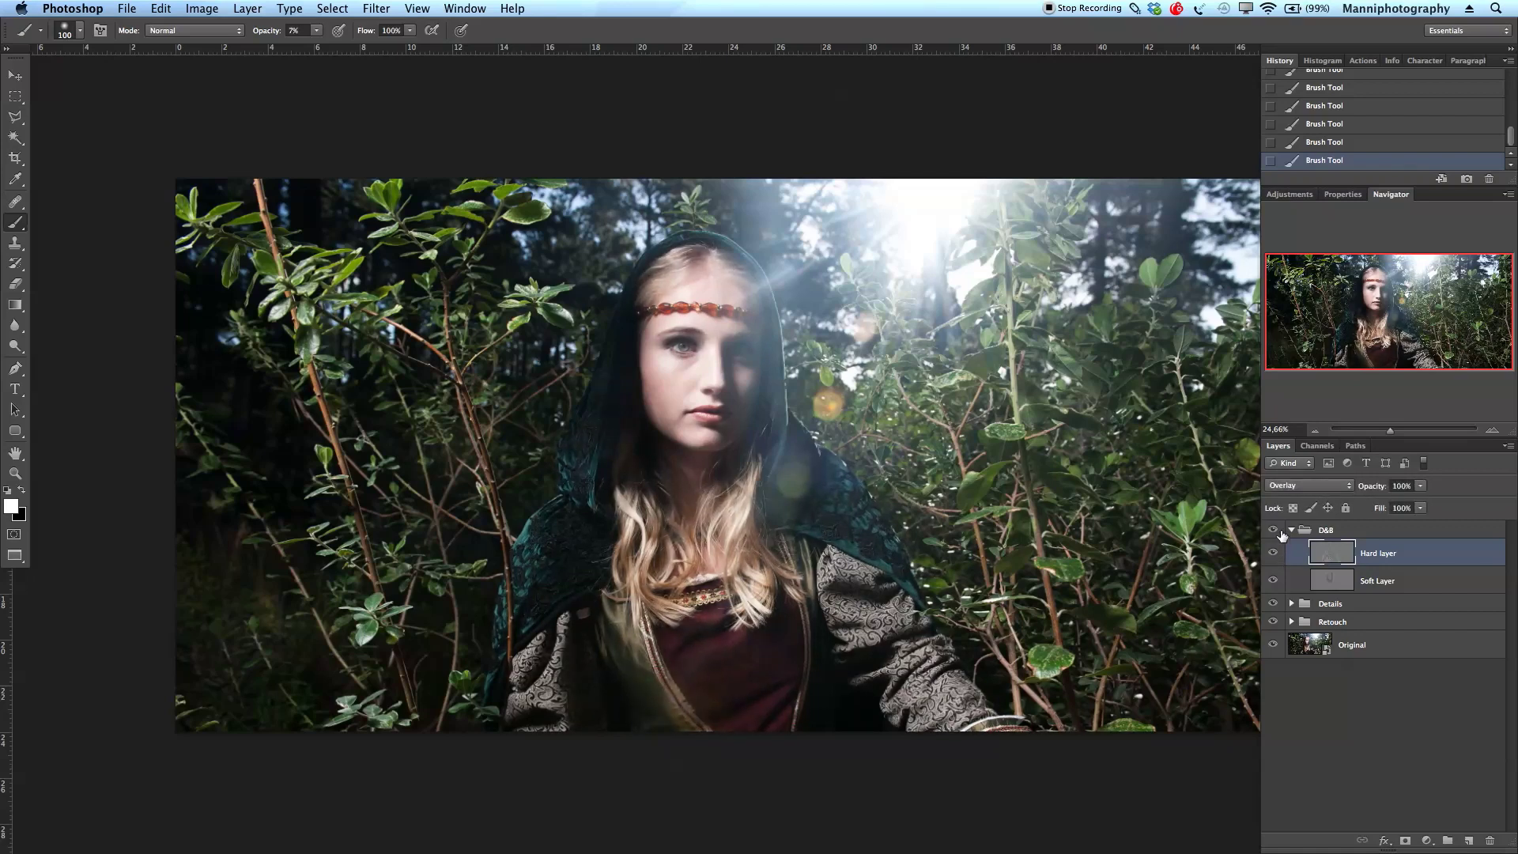
Collapse the D&B group, compare the image without it, view the group in isolation, and restore all layers.
left_click(1290, 531)
left_click(1272, 531)
left_click(1272, 533)
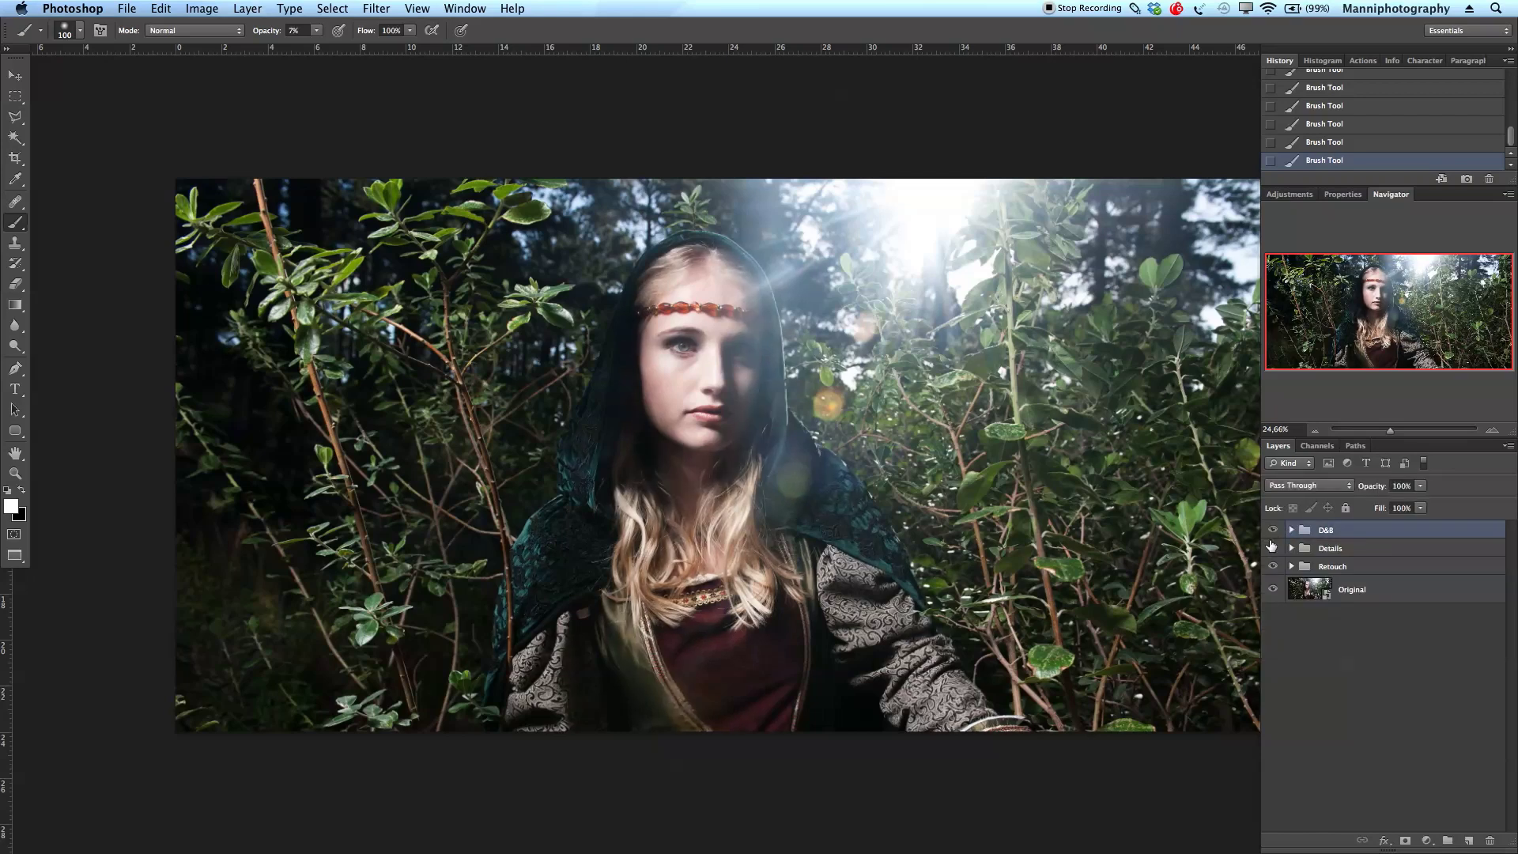
left_click(1273, 533, "alt")
left_click(1273, 533)
left_click(1273, 533)
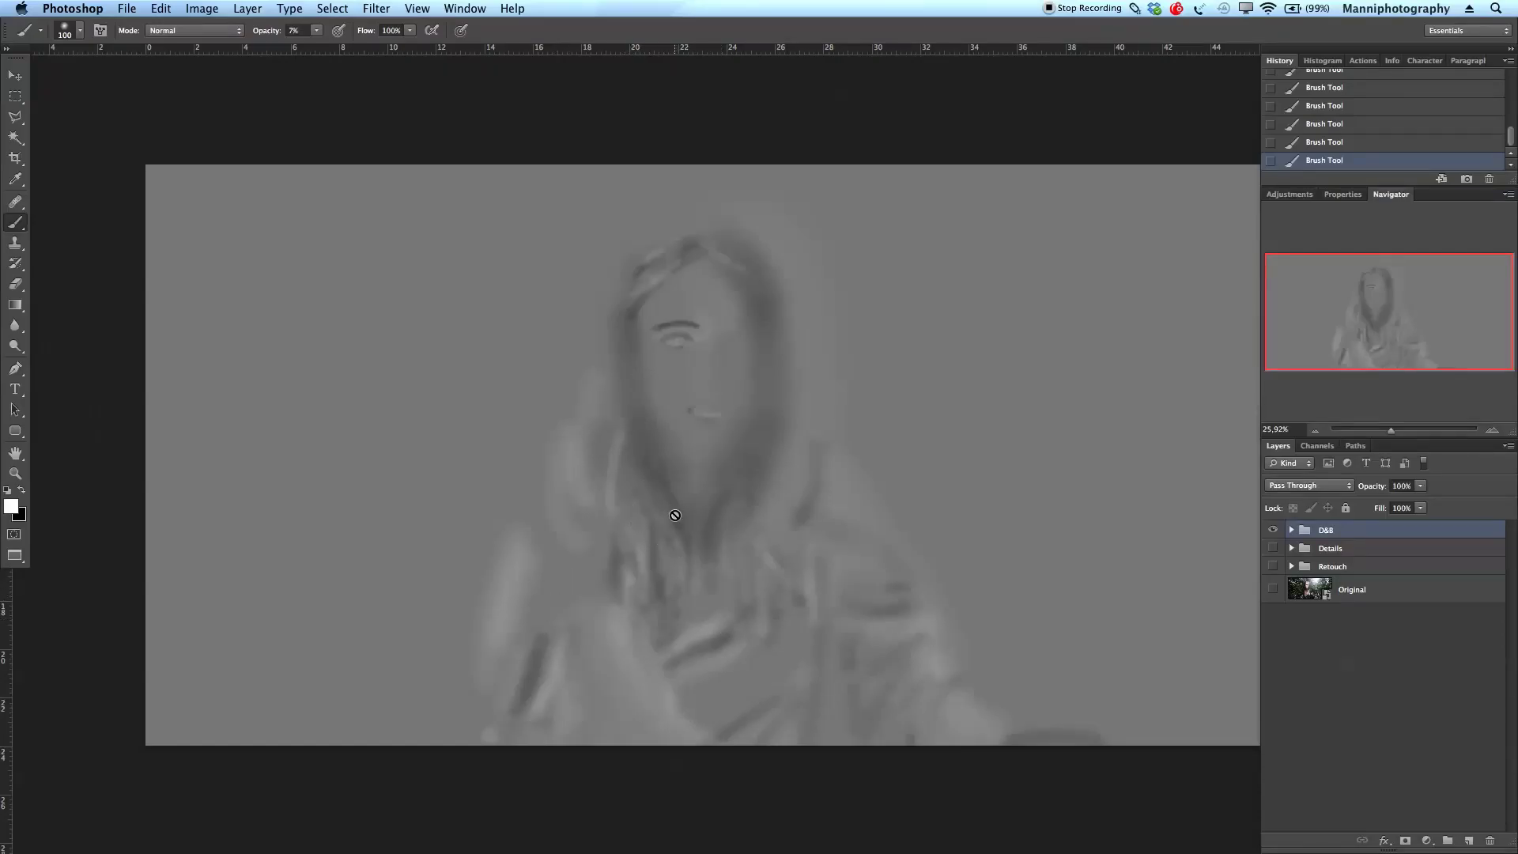
left_click_drag(1273, 548, 1283, 591)
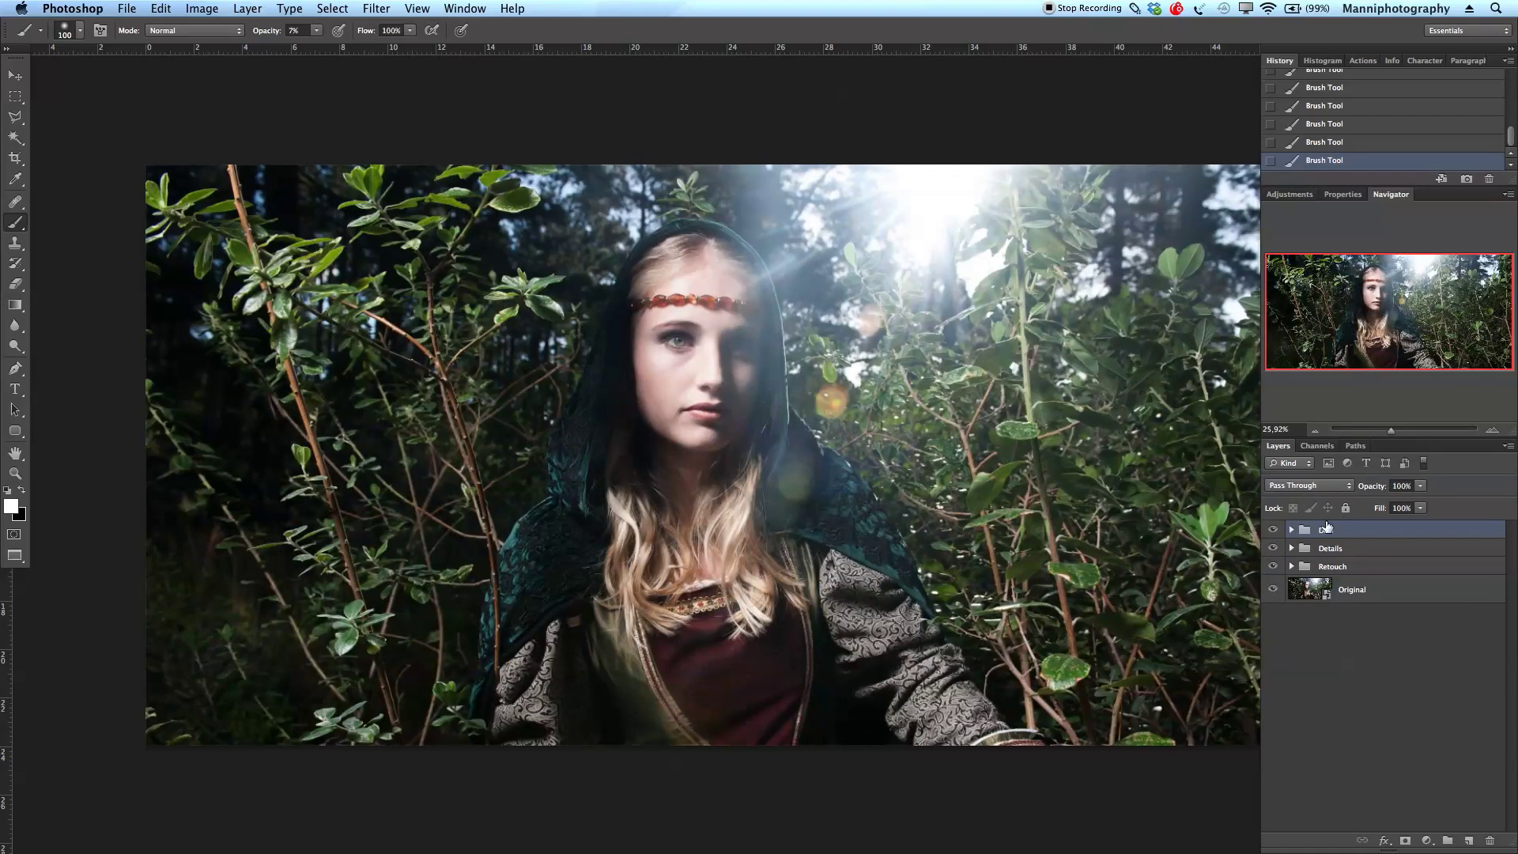
Stamp all visible layers into a new top layer and open it in the Color Efex Pro 4 filter.
left_click_drag(877, 487, 796, 472)
key("z")
left_click_drag(878, 432, 833, 453)
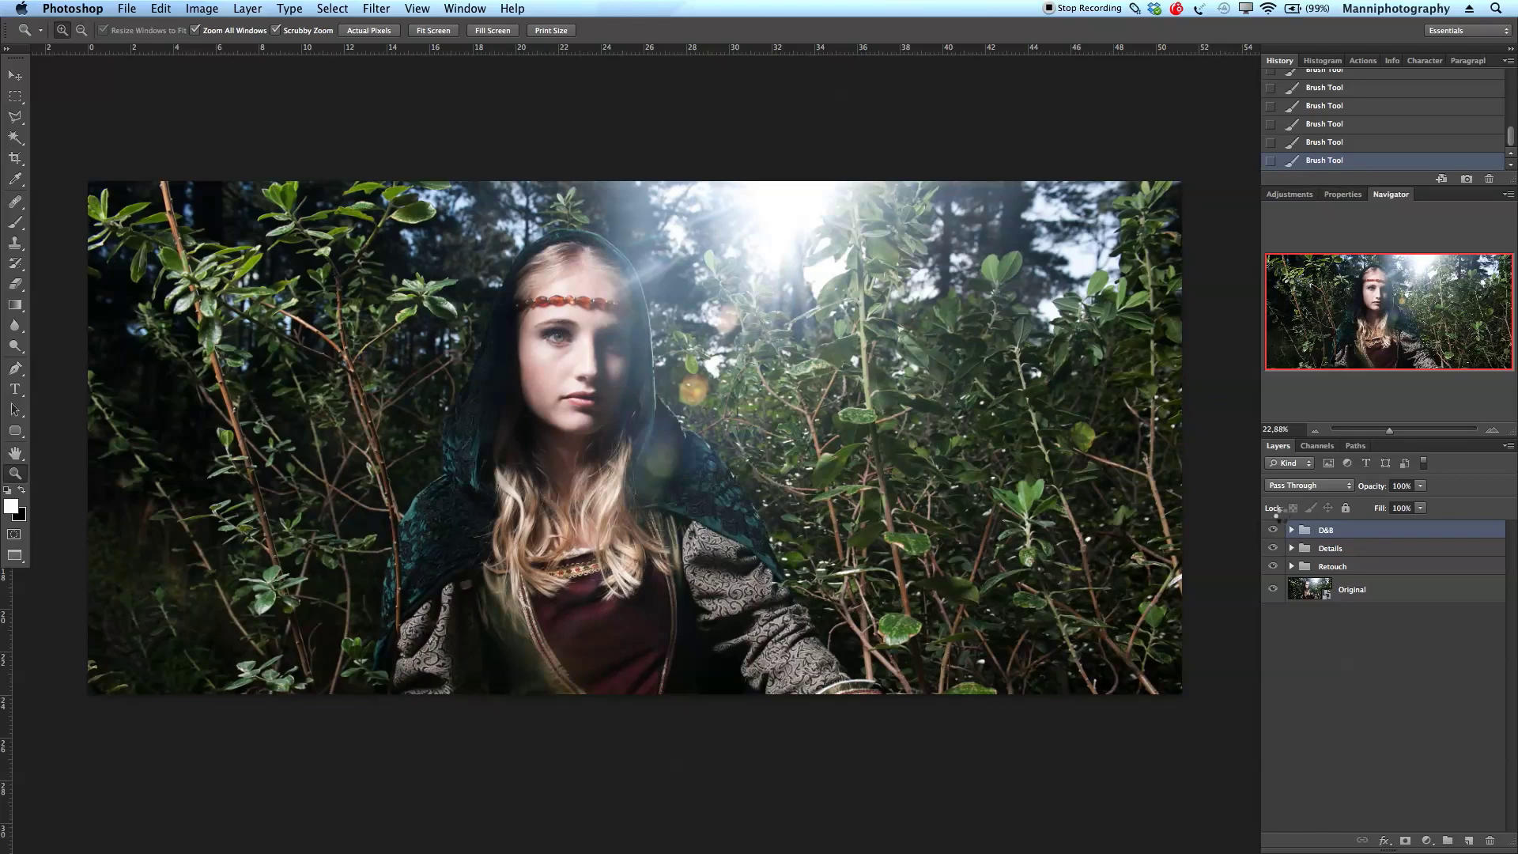
key("super+alt+shift+e")
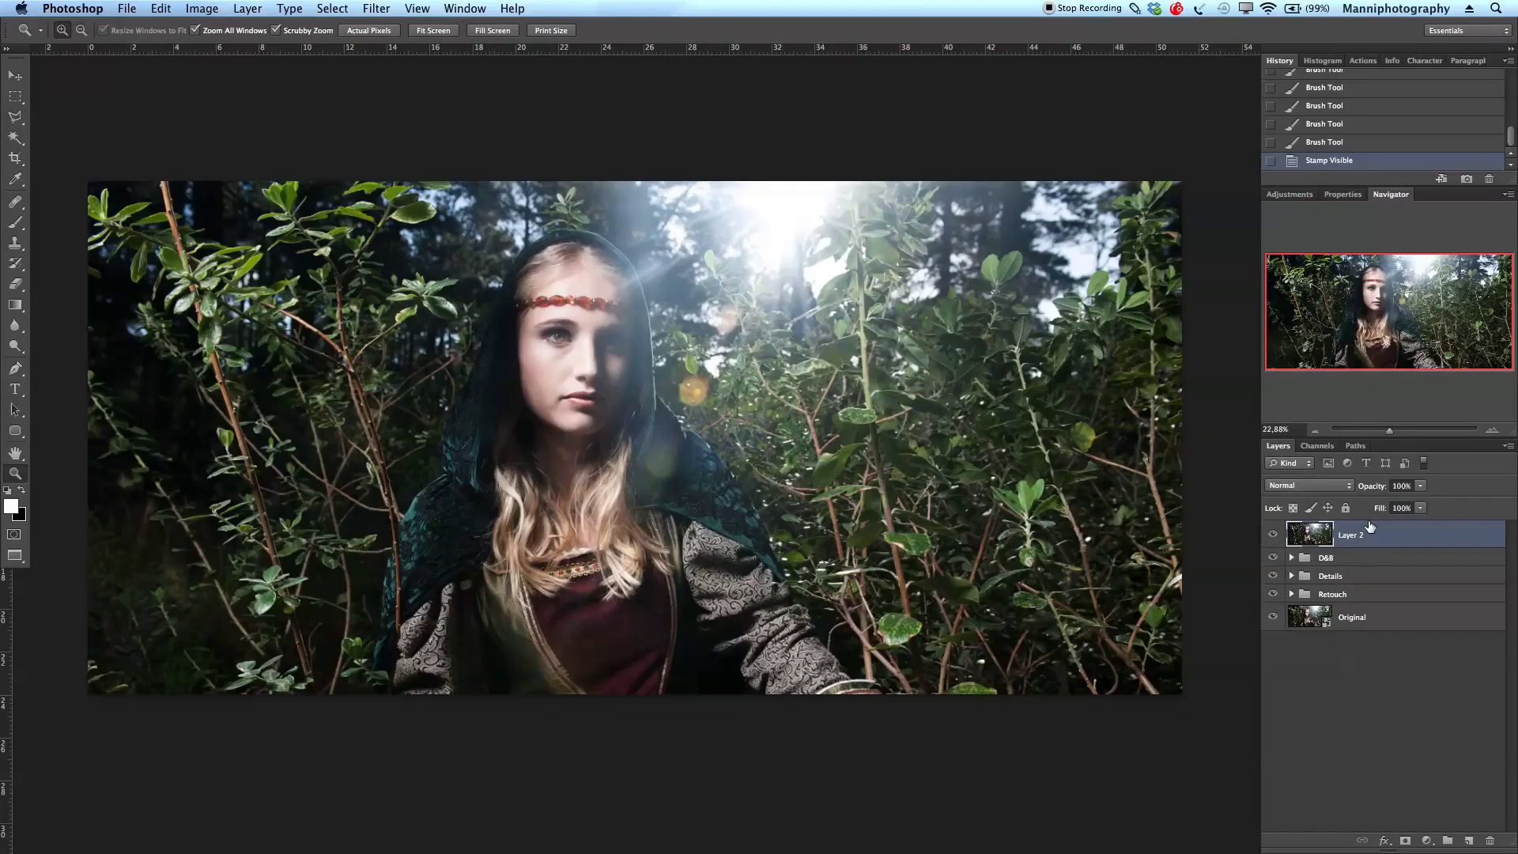
left_click(289, 8)
mouse_move(423, 402)
mouse_move(498, 374)
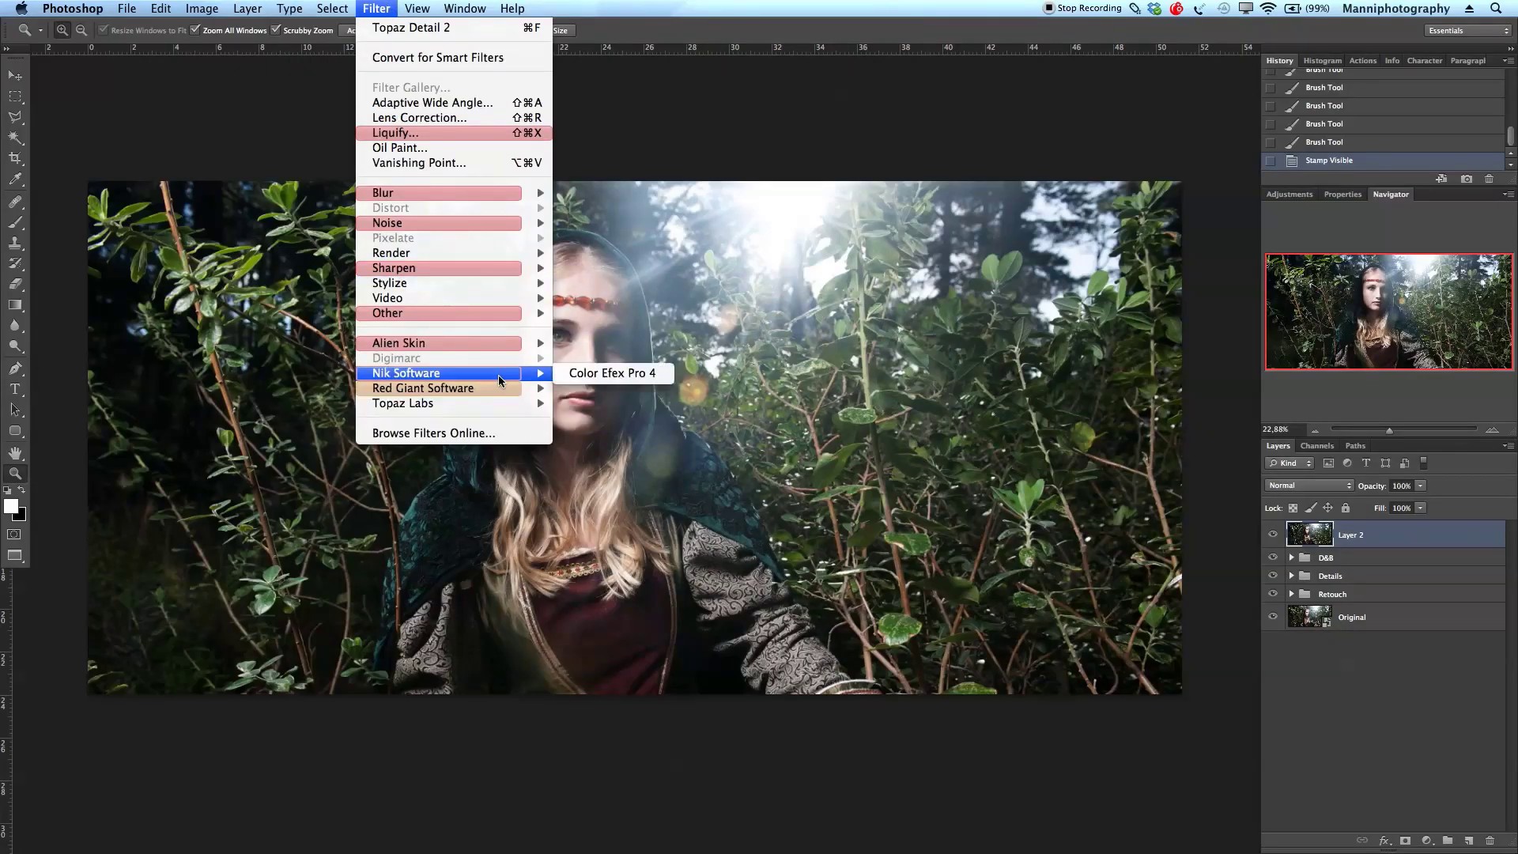
left_click(593, 374)
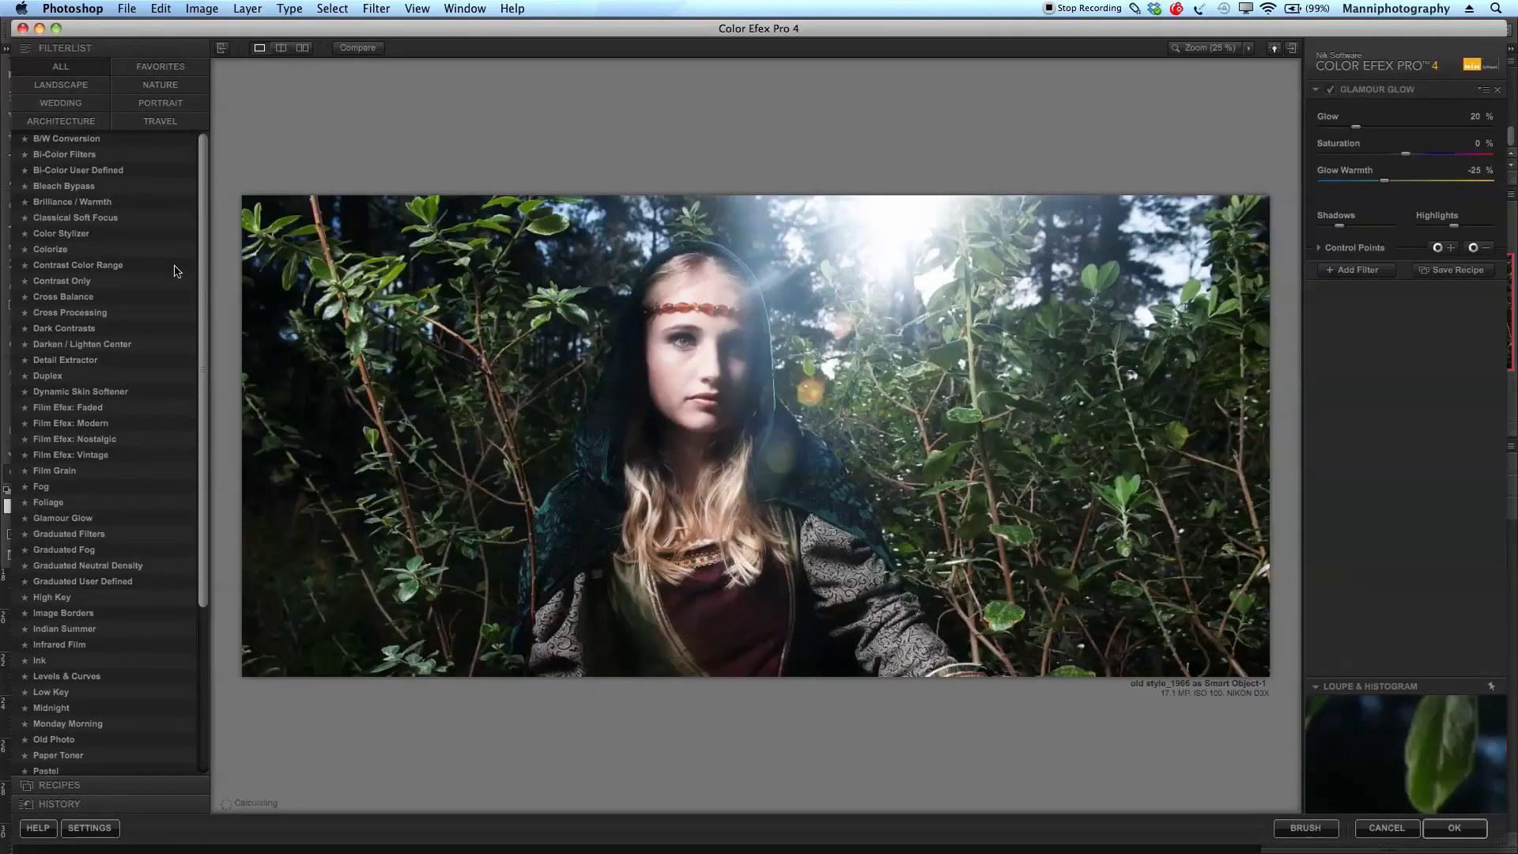
Choose the Vignette filter in place of Glamour Glow, try vignette shape 1, and settle on shape 2.
left_click_drag(206, 267, 202, 453)
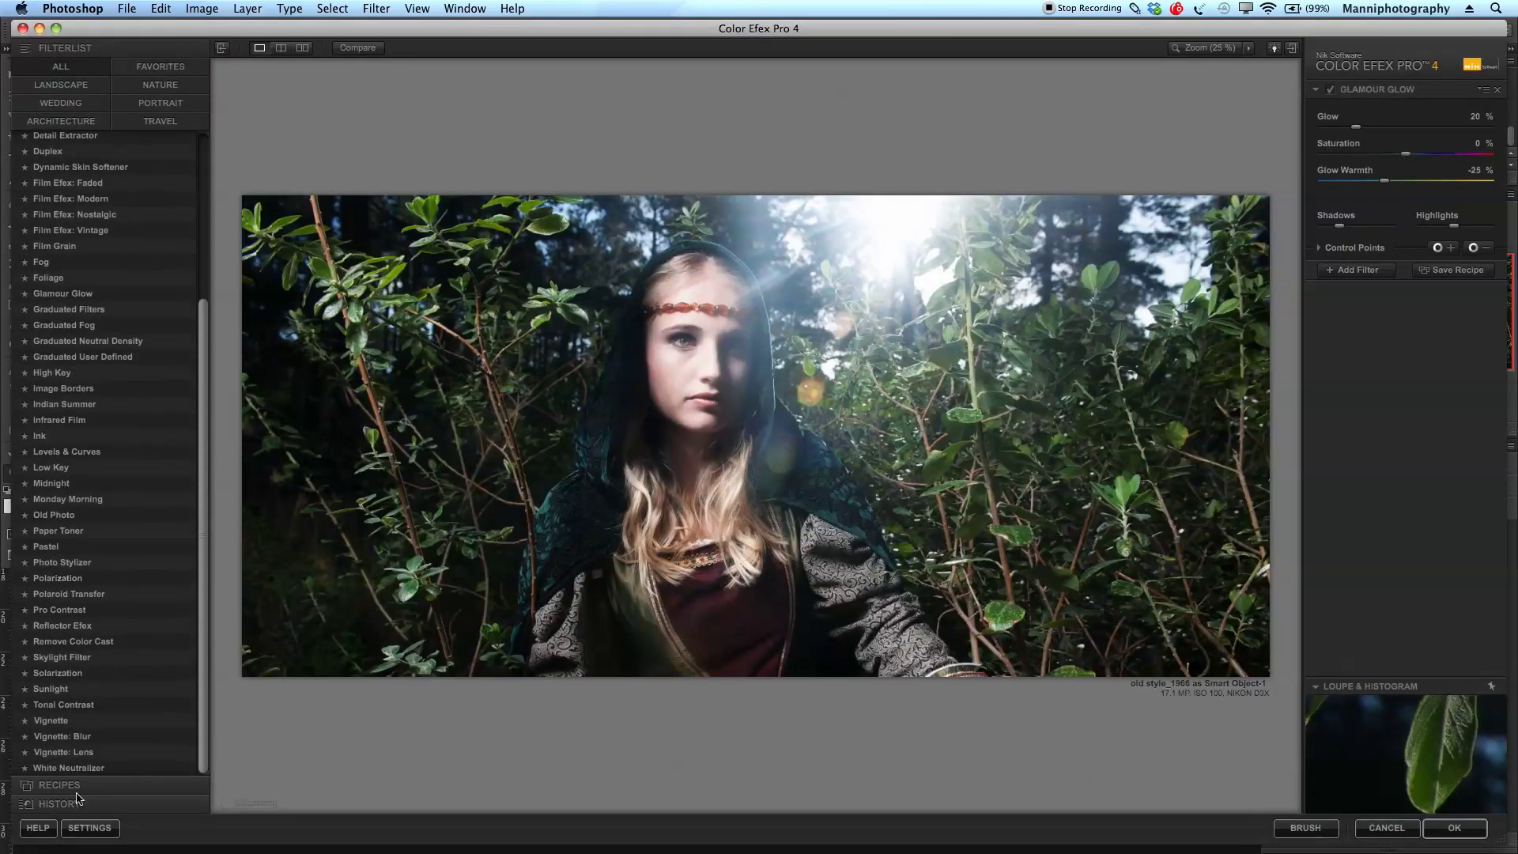
left_click(61, 724)
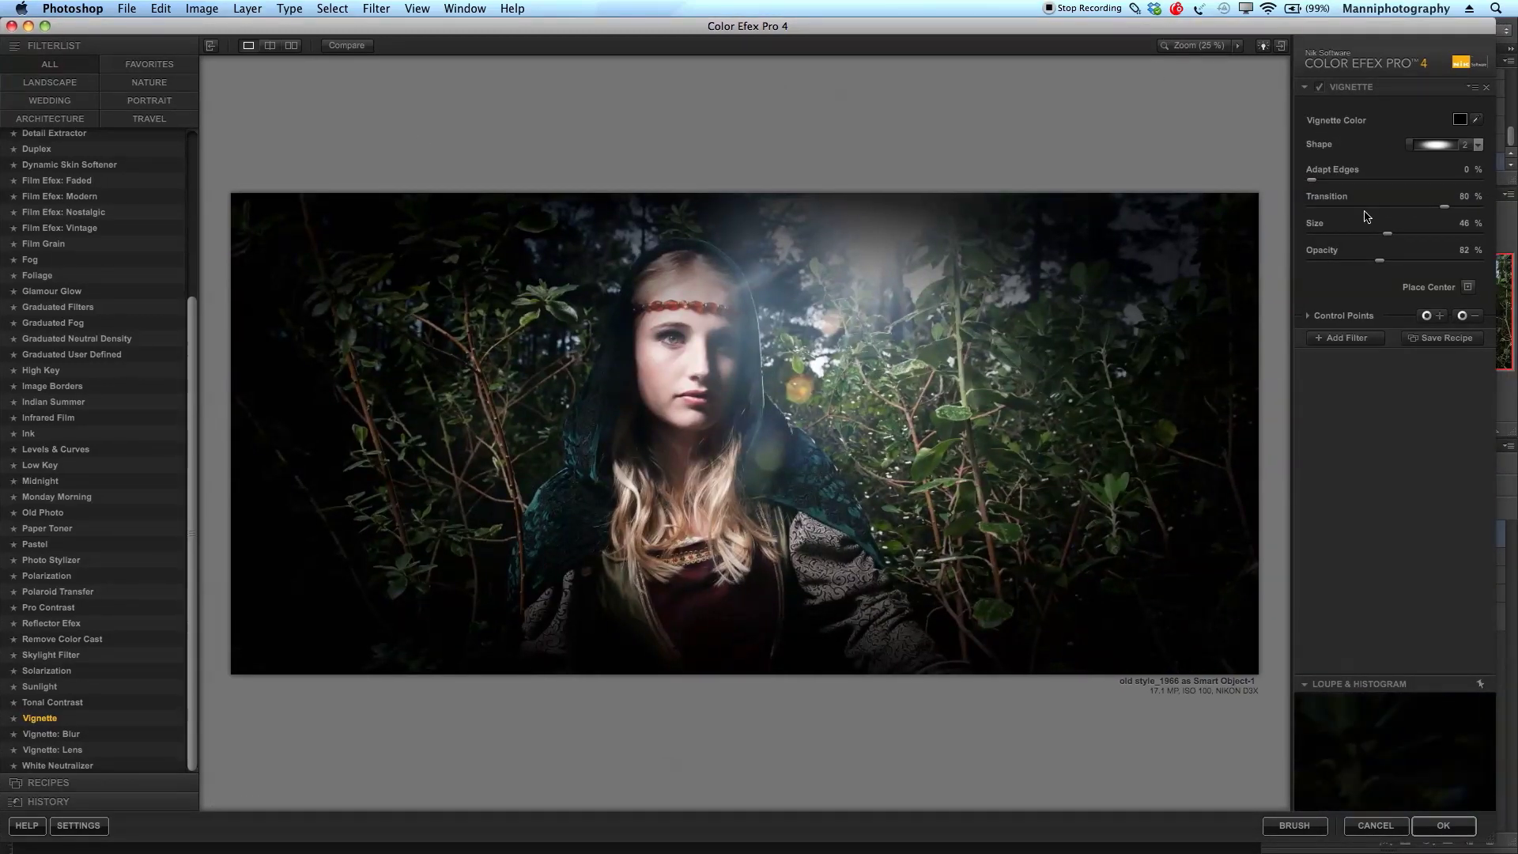
left_click(1478, 144)
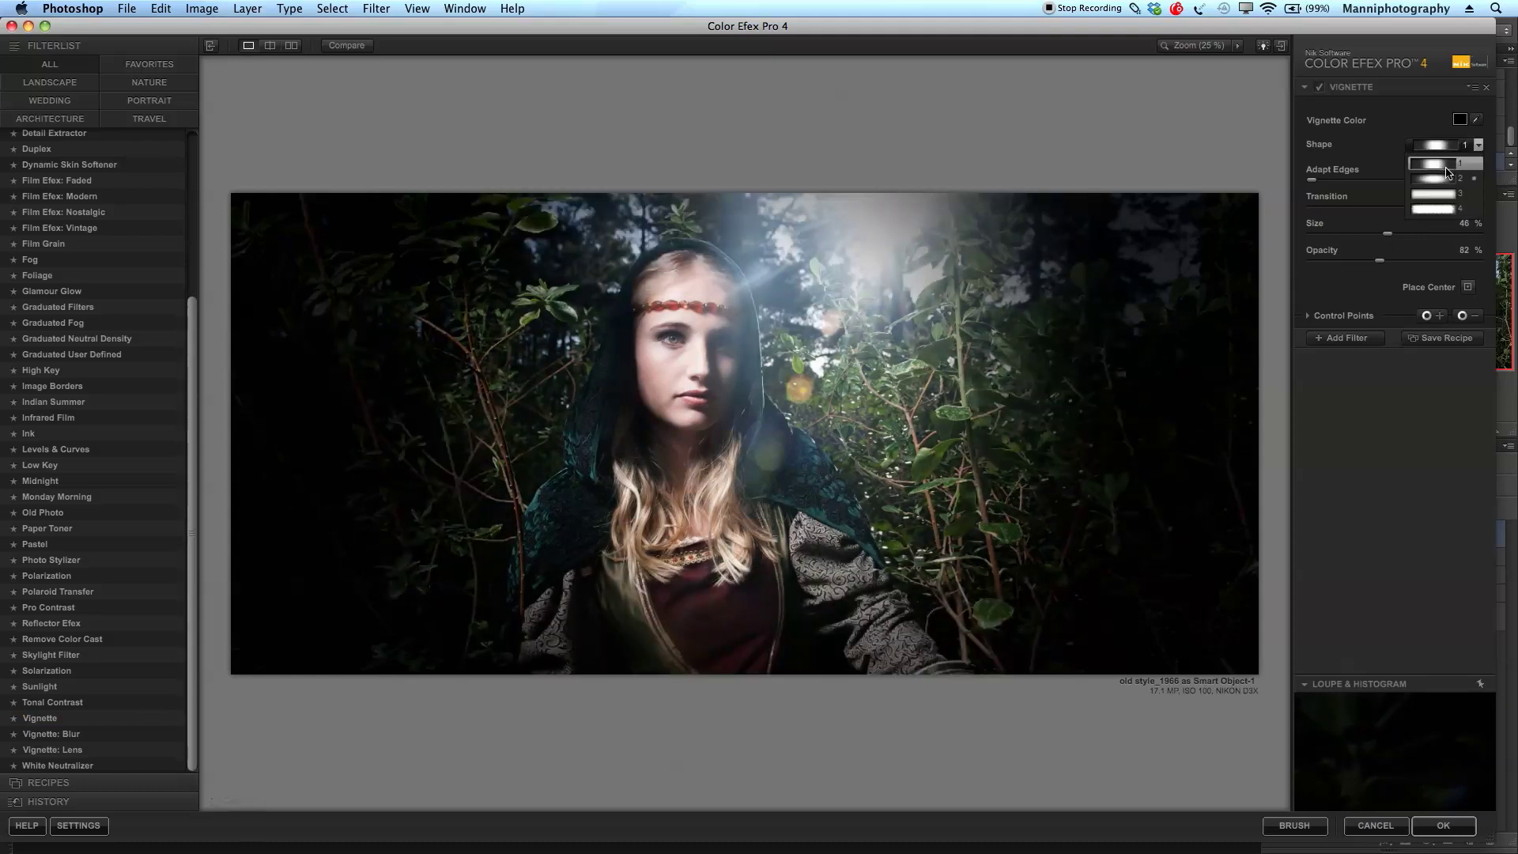
left_click(1448, 181)
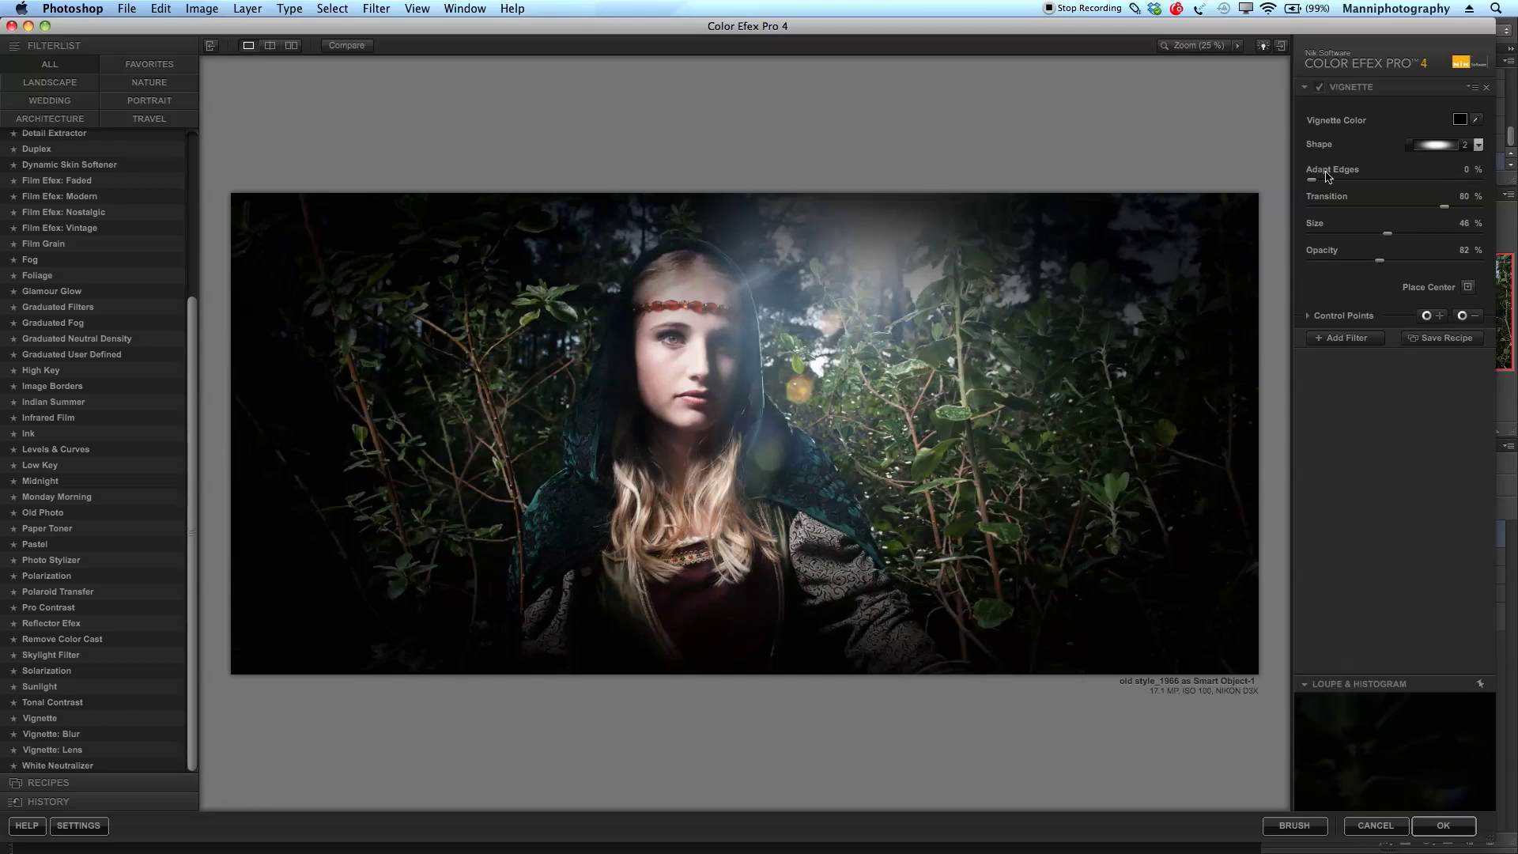
Set the vignette's Adapt Edges to 50% and its Transition to 100%.
left_click_drag(1317, 184, 1428, 182)
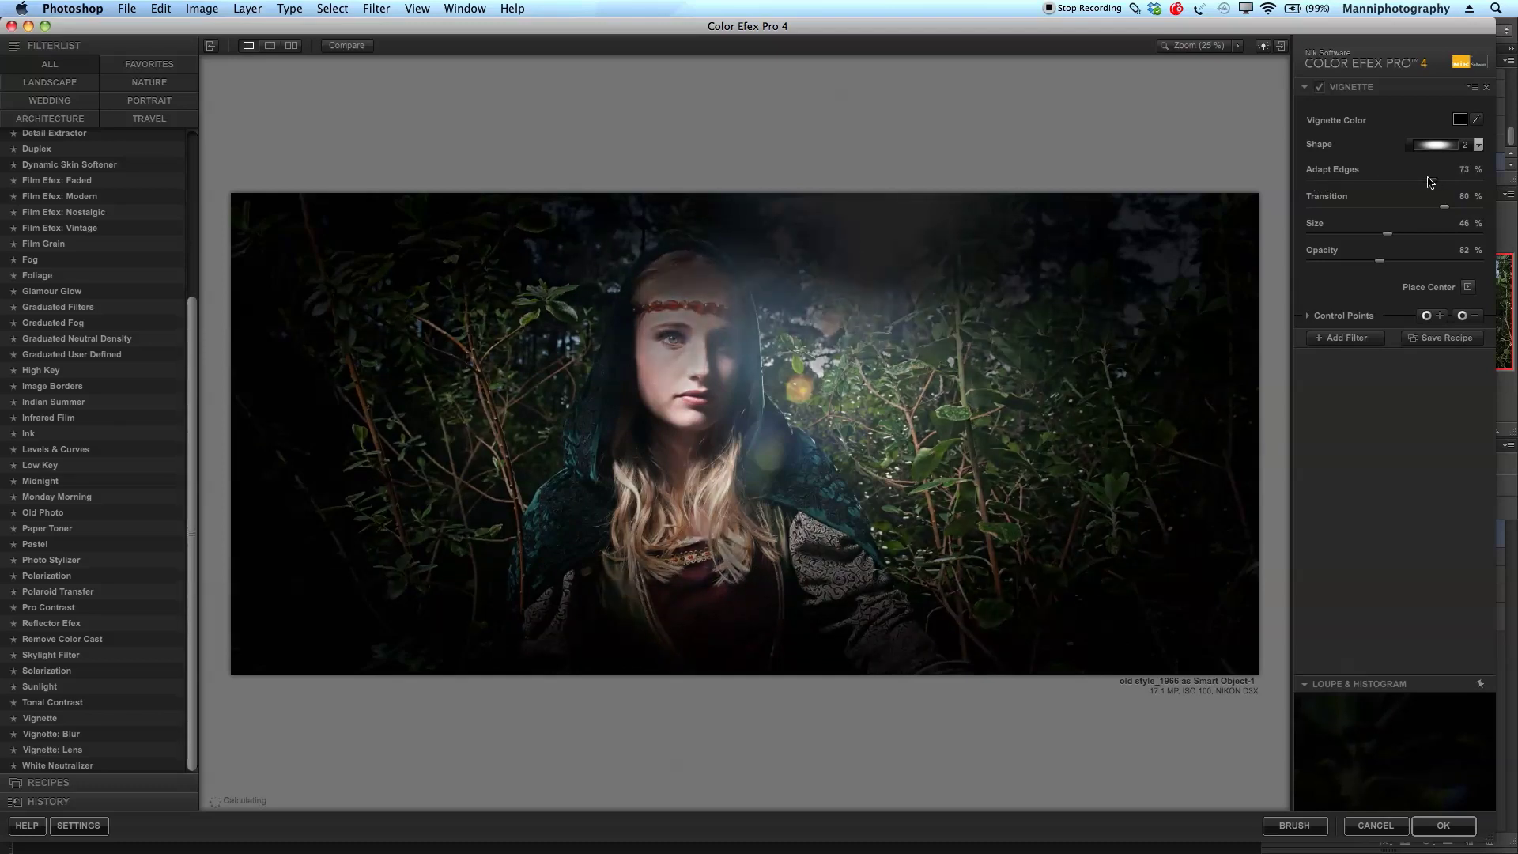
left_click_drag(1405, 185, 1403, 186)
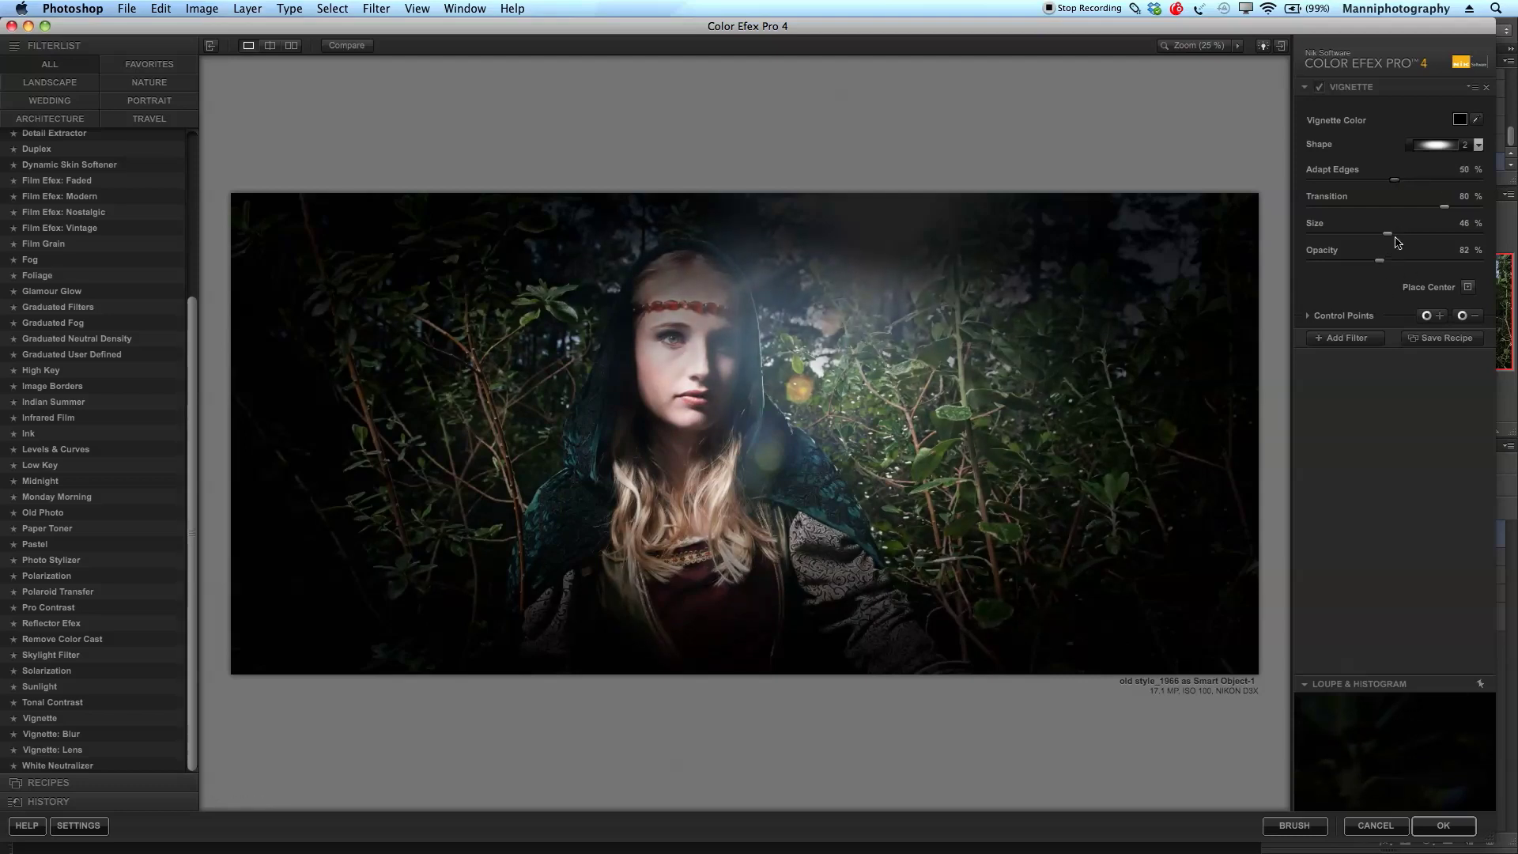
mouse_move(1444, 208)
left_mouse_down()
mouse_move(1336, 221)
mouse_move(1450, 212)
left_mouse_up()
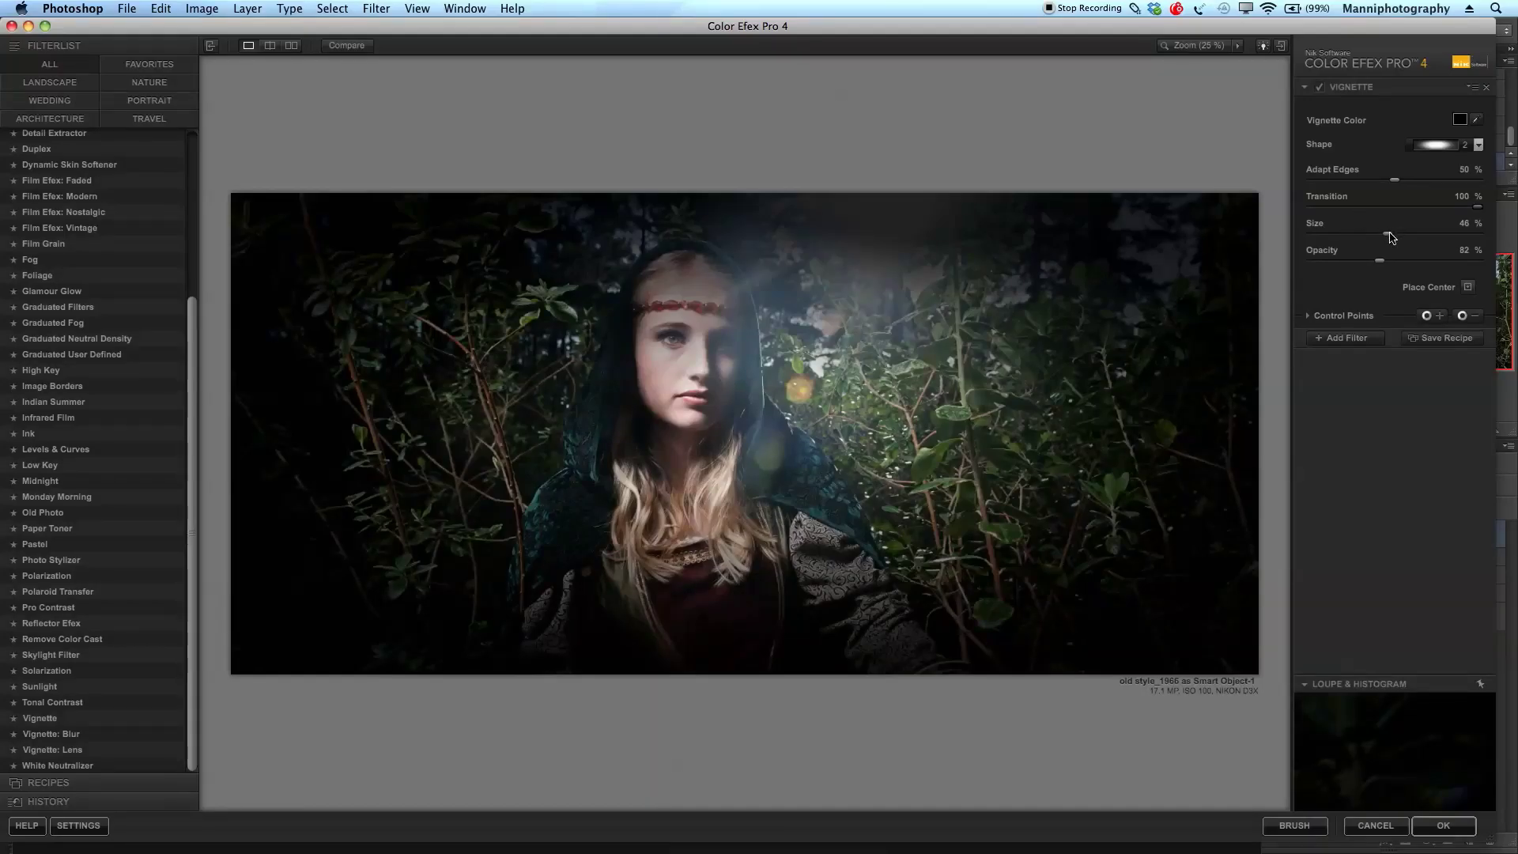
Set the vignette's Size to 46% and Opacity to 27%, and apply the filter to the stamped layer.
left_click_drag(1418, 236, 1372, 240)
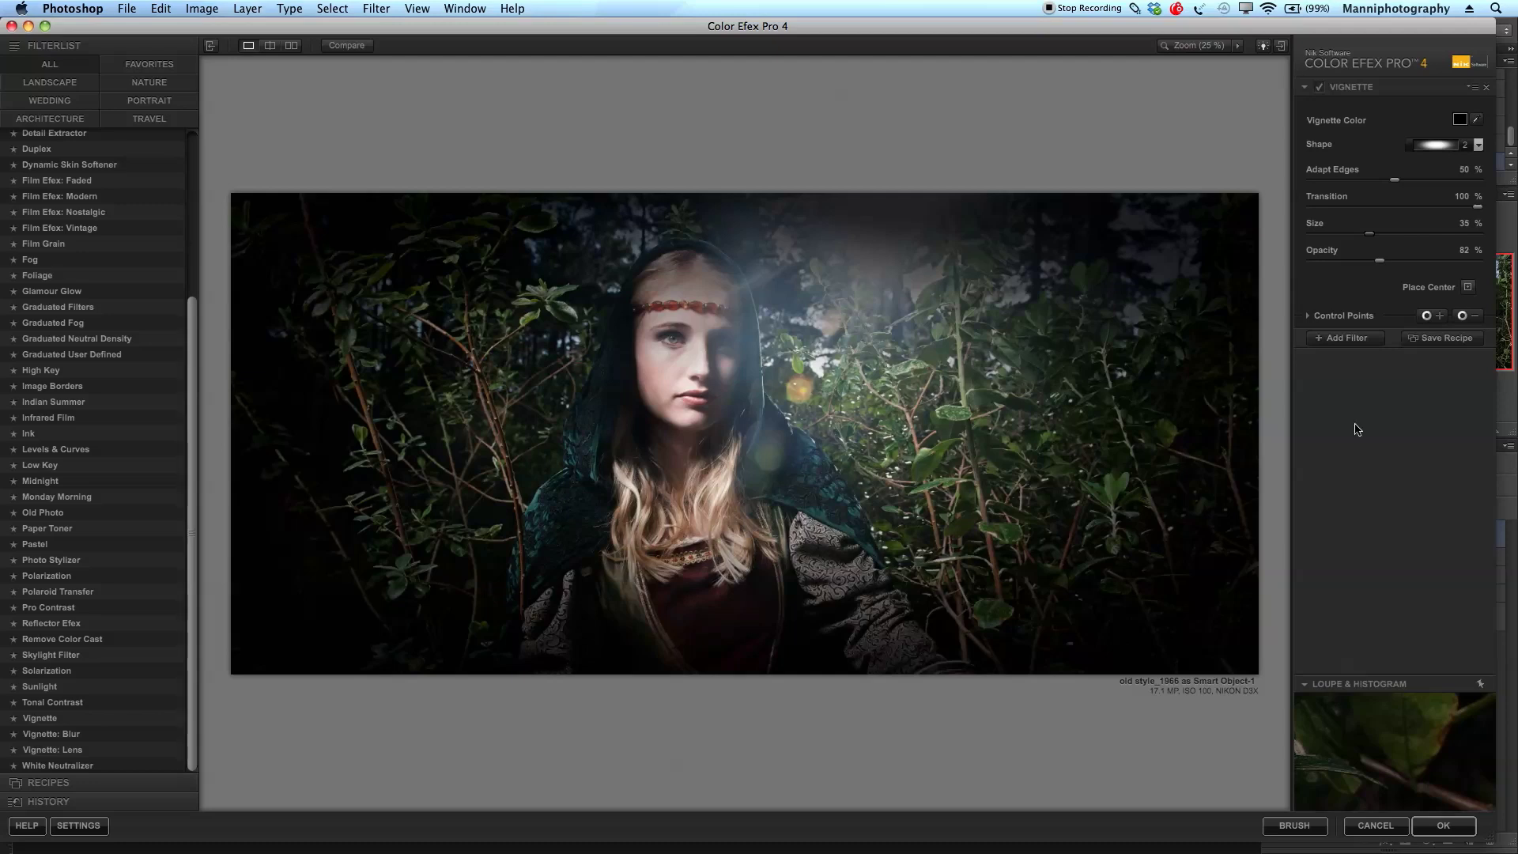
left_click_drag(1369, 234, 1356, 237)
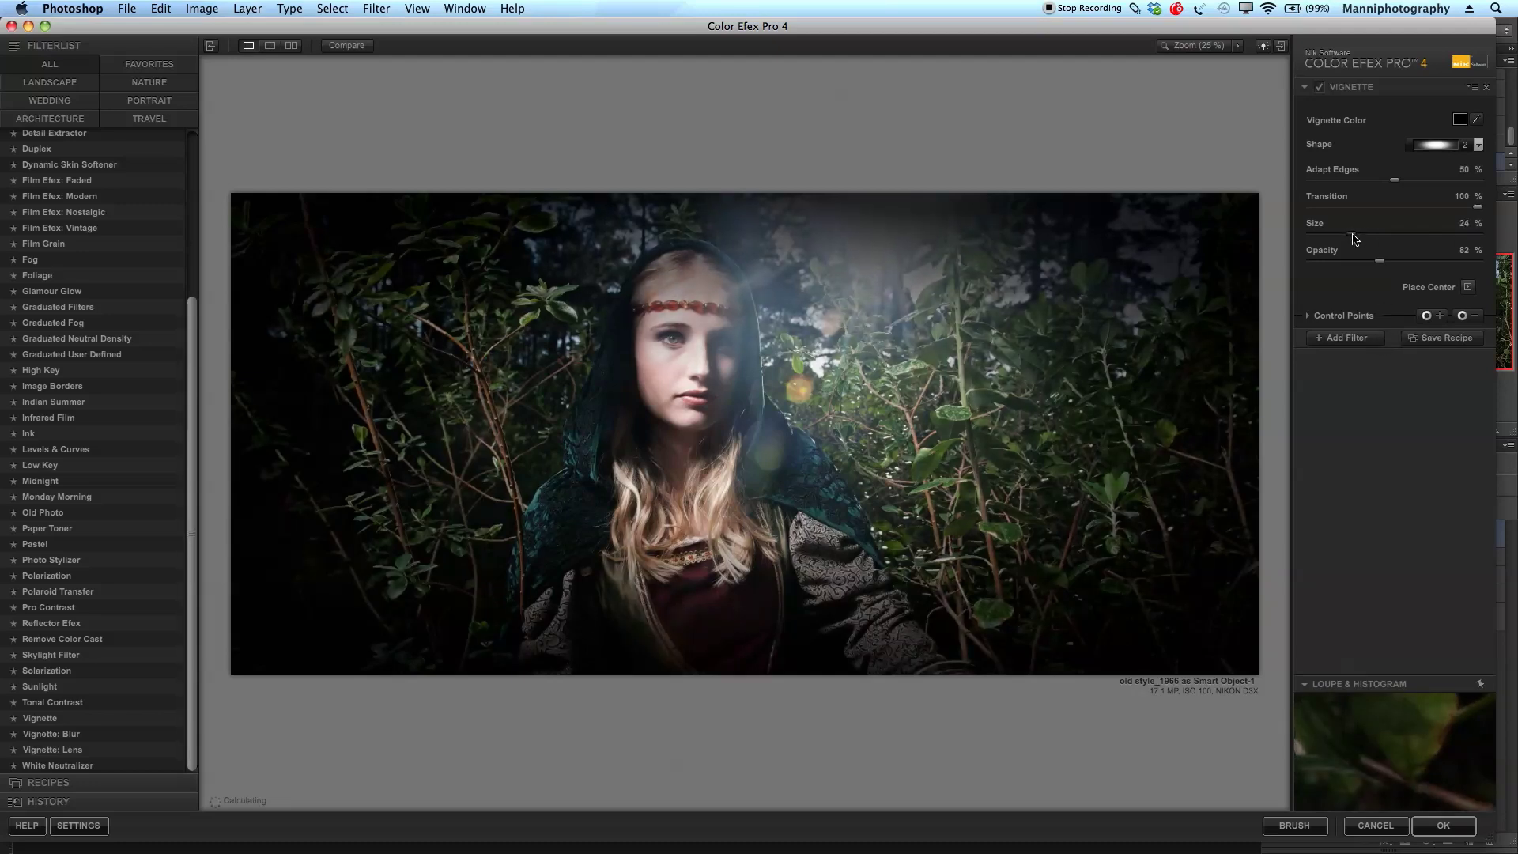
left_click_drag(1380, 261, 1351, 267)
left_click_drag(1344, 268, 1338, 268)
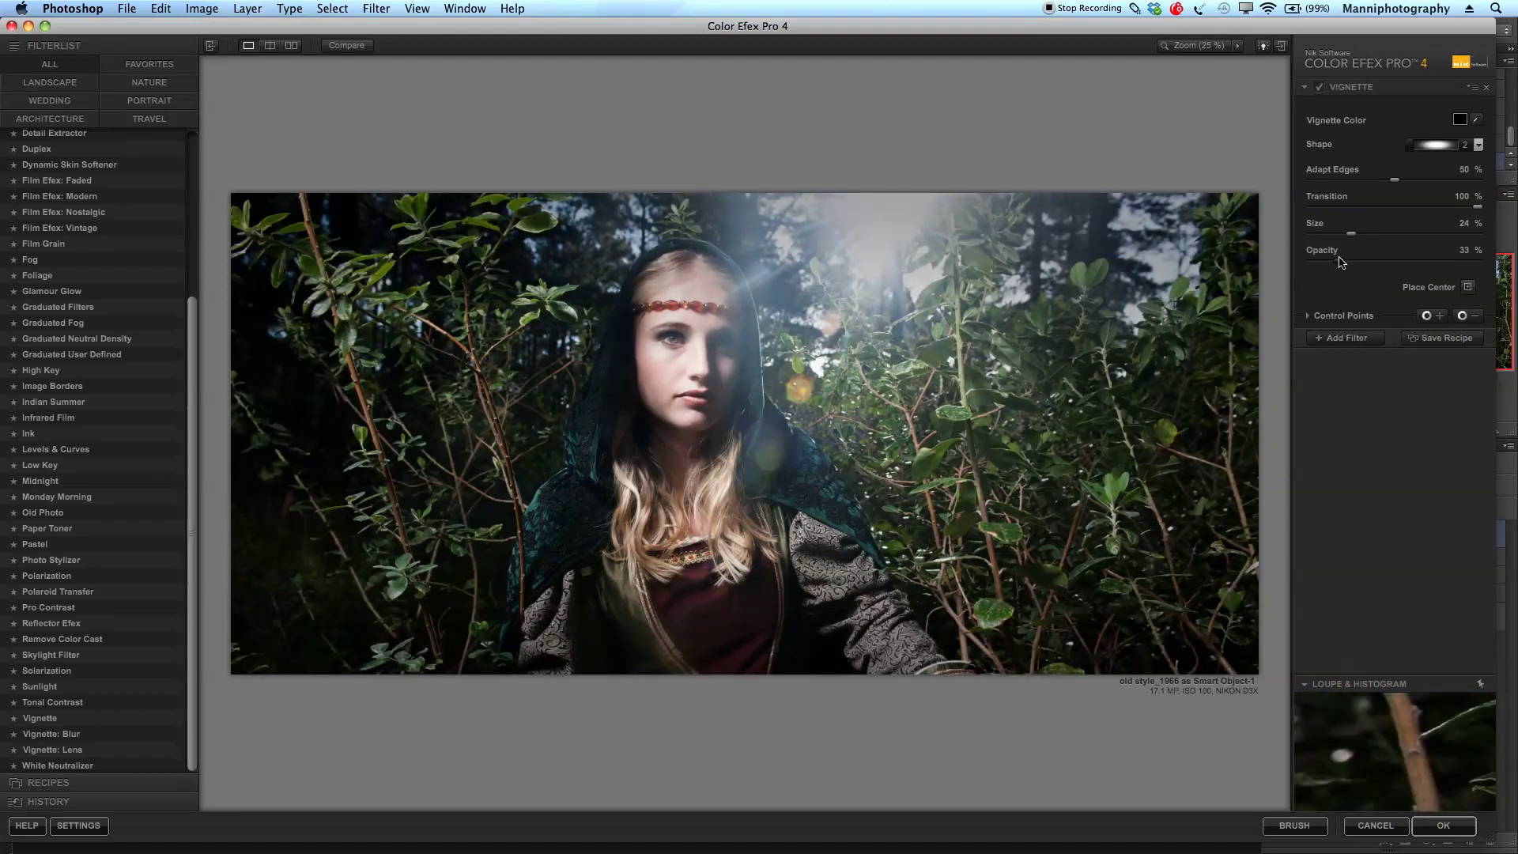
mouse_move(1350, 236)
left_mouse_down()
mouse_move(1390, 239)
mouse_move(1332, 260)
left_mouse_up()
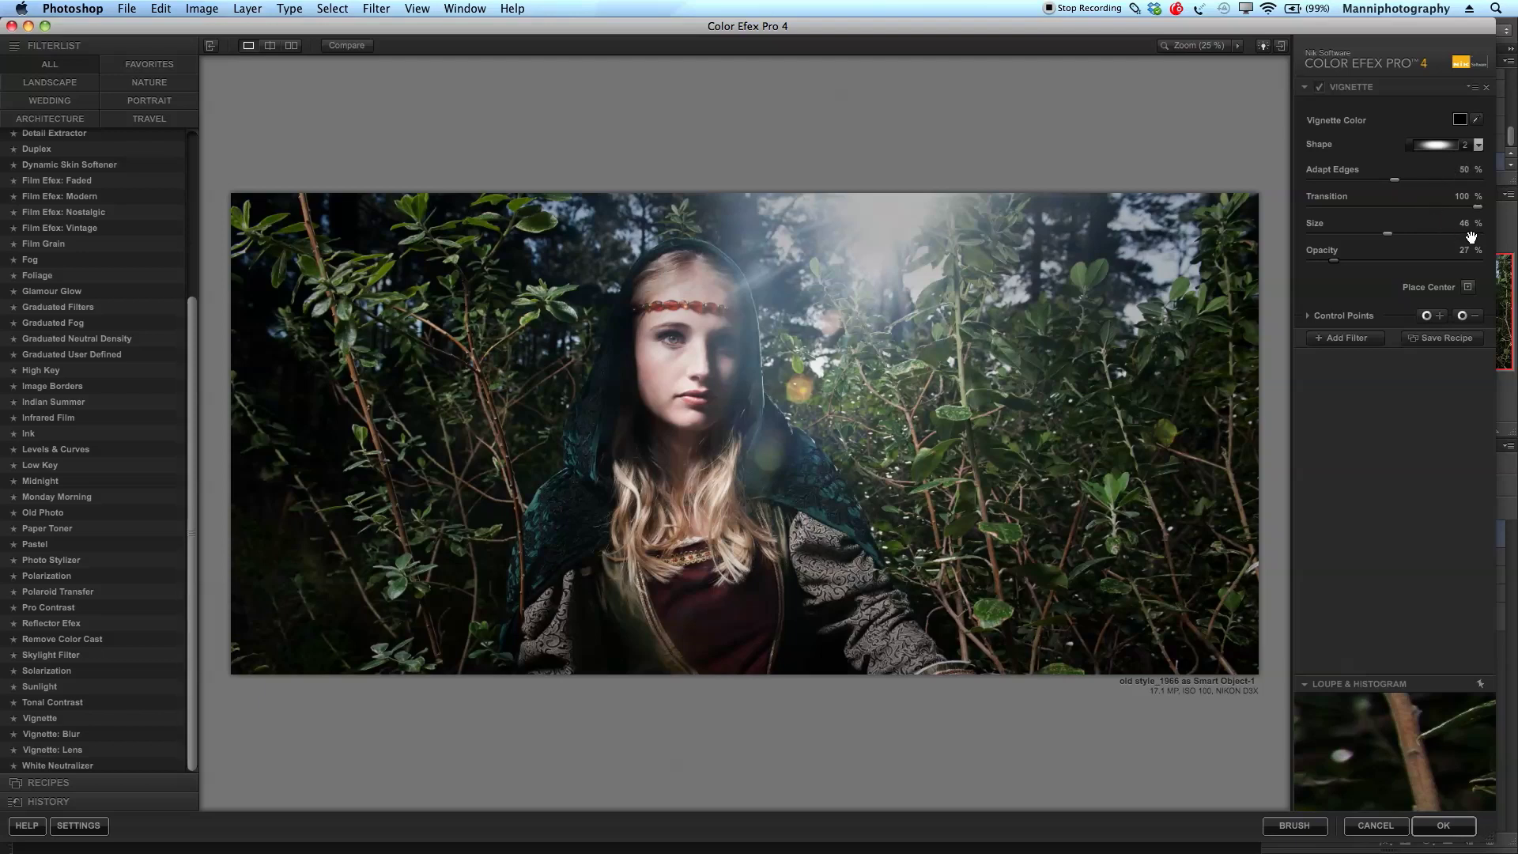
left_click(1444, 825)
key("ctrl+alt+m")
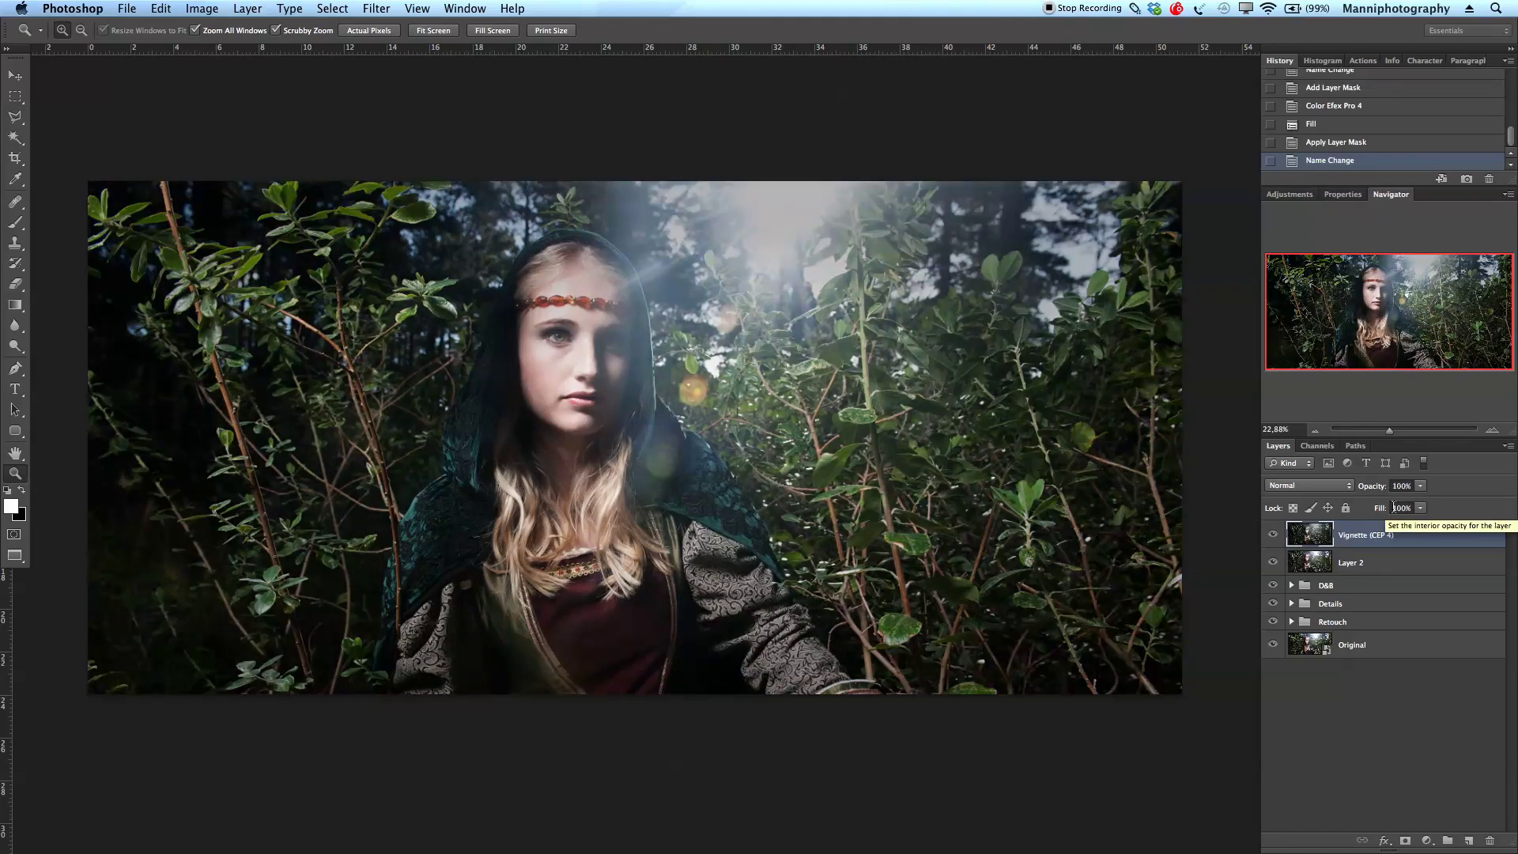
Toggle the visibility of the Vignette (CEP 4) layer to compare the image with and without it.
left_click(1274, 535)
left_click(1273, 535)
left_click(1274, 536)
left_click(1273, 536)
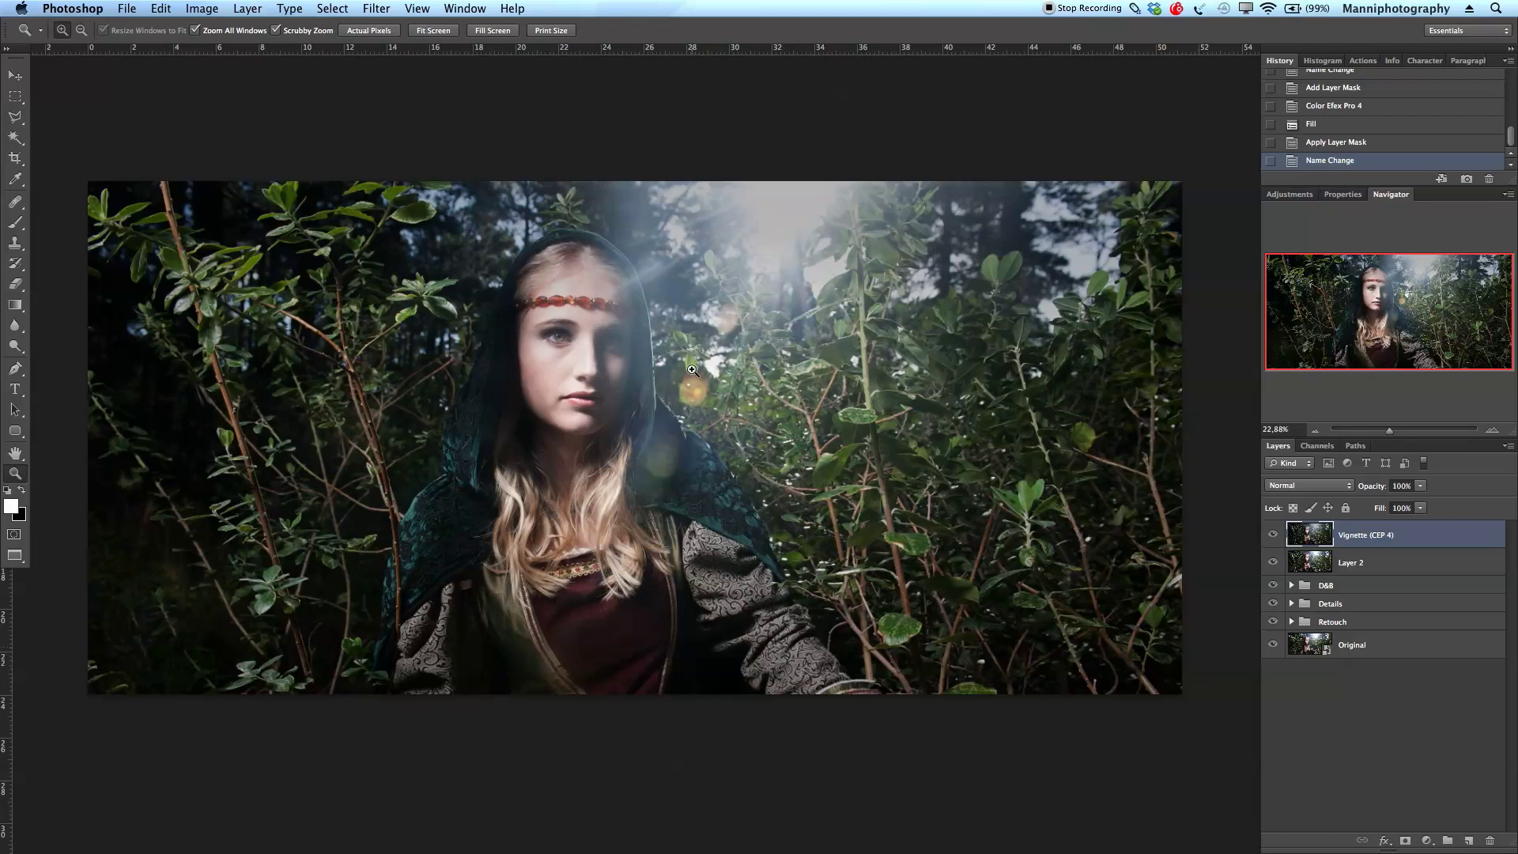
left_click(1273, 535)
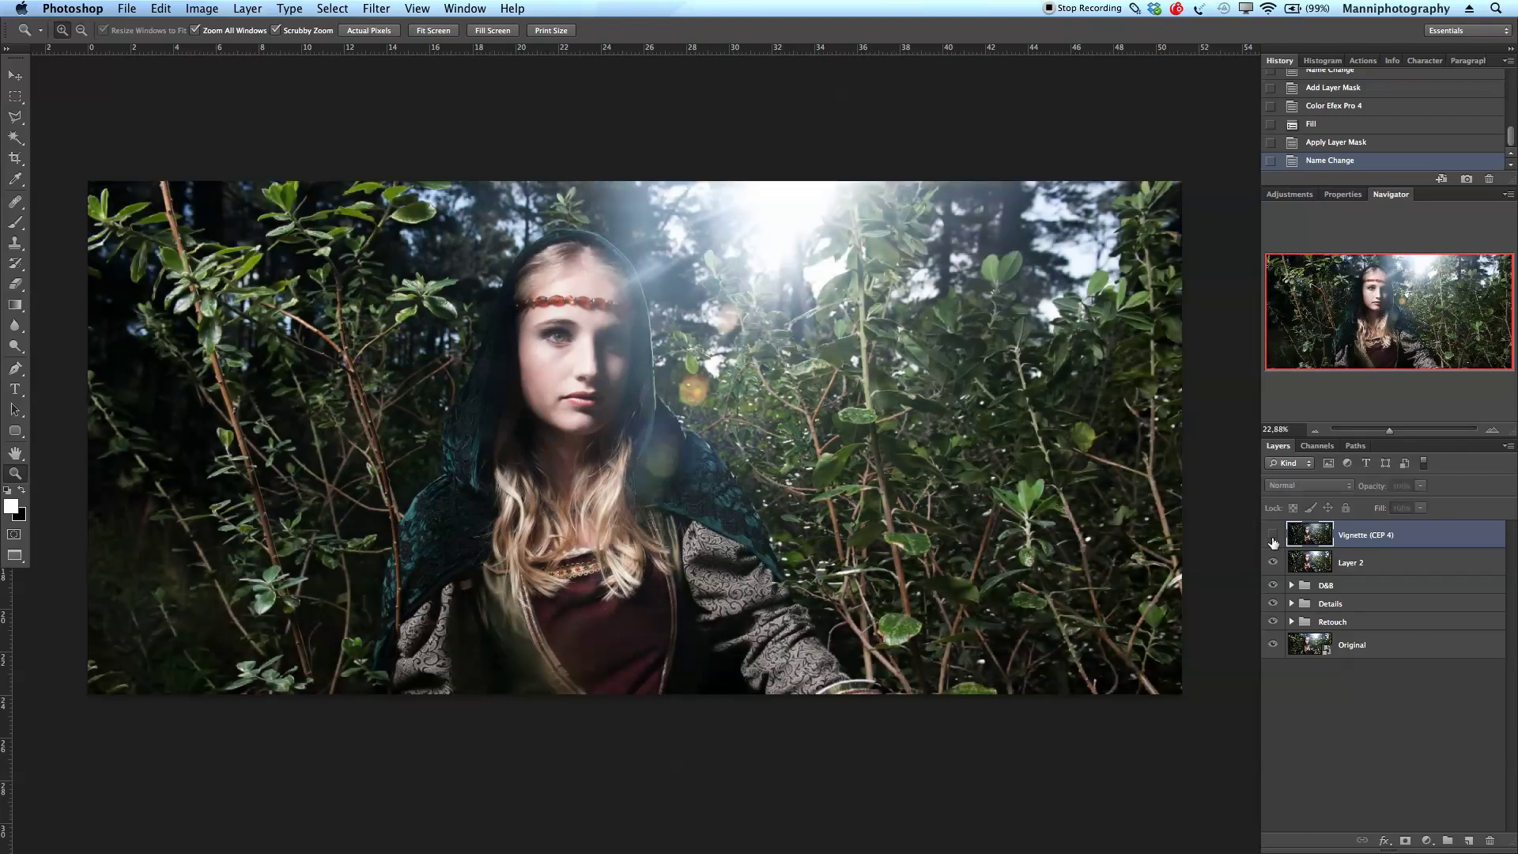
left_click(1274, 538)
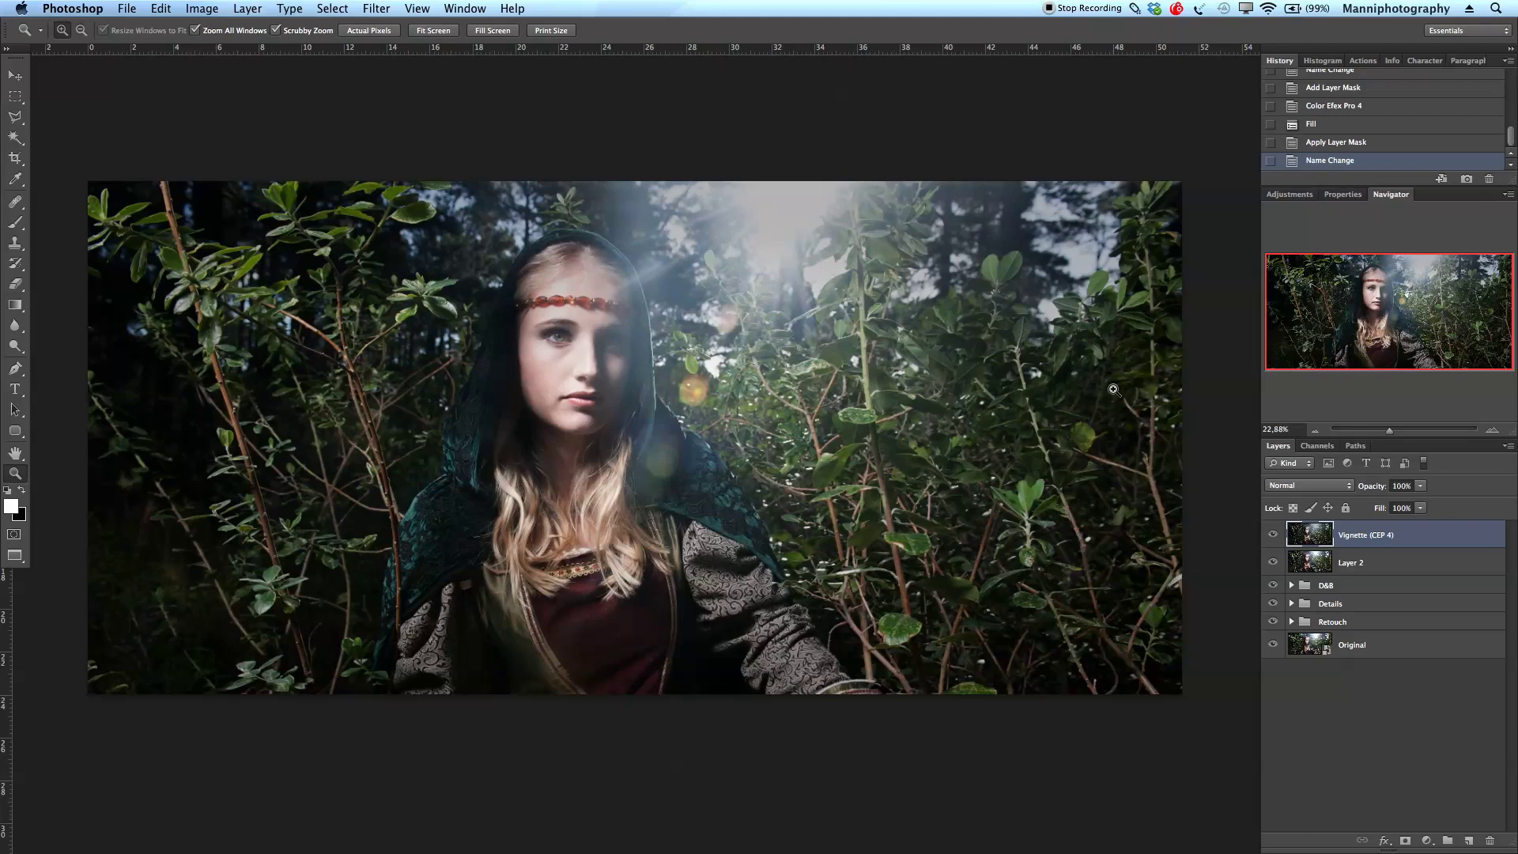
Add a mask to the Vignette (CEP 4) layer and paint it black at 49% brush opacity over the sun flare.
left_click(1405, 843)
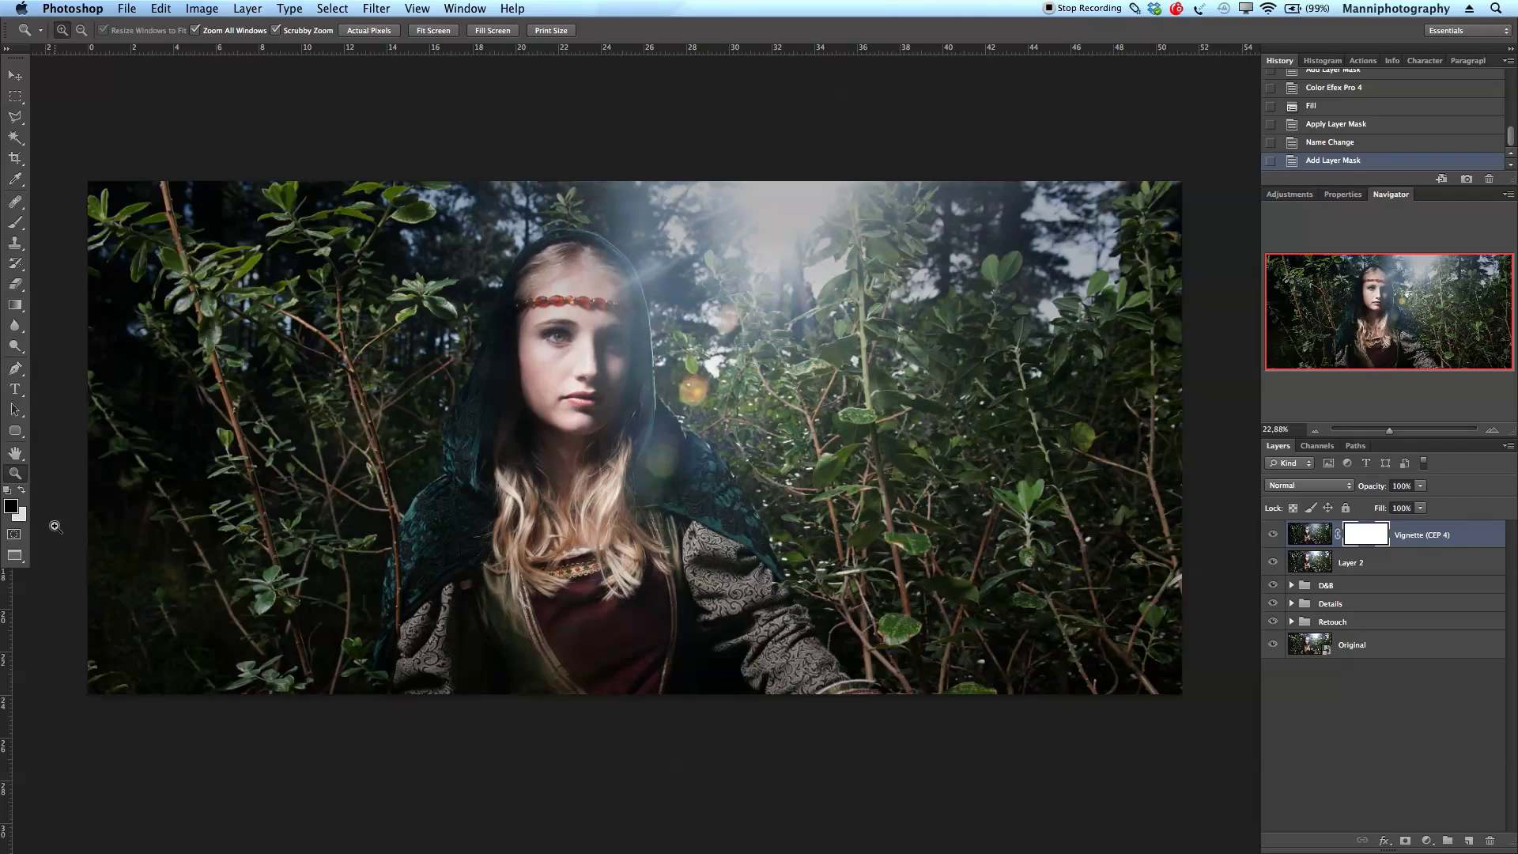
key("b")
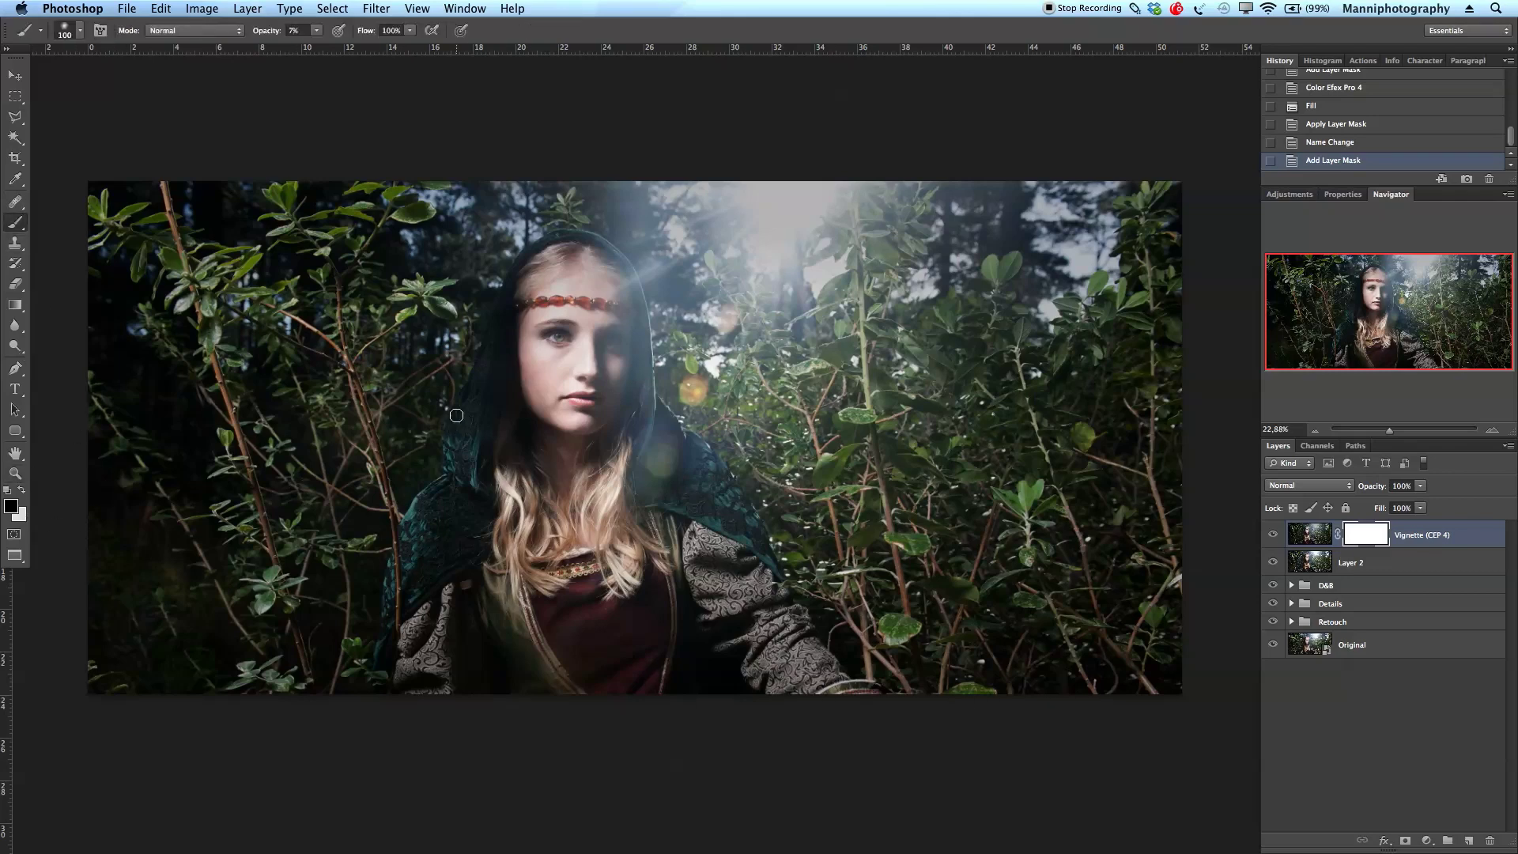
mouse_move(265, 35)
left_mouse_down()
mouse_move(390, 34)
mouse_move(352, 40)
left_mouse_up()
key("bracketright")
key("bracketright")
key("bracketright")
key("bracketright")
key("bracketright")
key("bracketright")
key("bracketright")
key("bracketright")
key("bracketright")
key("bracketright")
key("bracketright")
key("bracketright")
key("bracketright")
key("bracketright")
mouse_move(712, 204)
left_mouse_down()
mouse_move(751, 263)
mouse_move(833, 139)
mouse_move(840, 210)
left_mouse_up()
Enlarge the brush to 2500 px and paint black on the vignette mask around the woman and the sunlit area beside her.
key("bracketright")
key("bracketright")
key("bracketright")
key("bracketright")
key("bracketright")
key("bracketright")
key("bracketright")
key("bracketright")
key("bracketright")
key("bracketright")
key("bracketright")
key("bracketright")
key("bracketright")
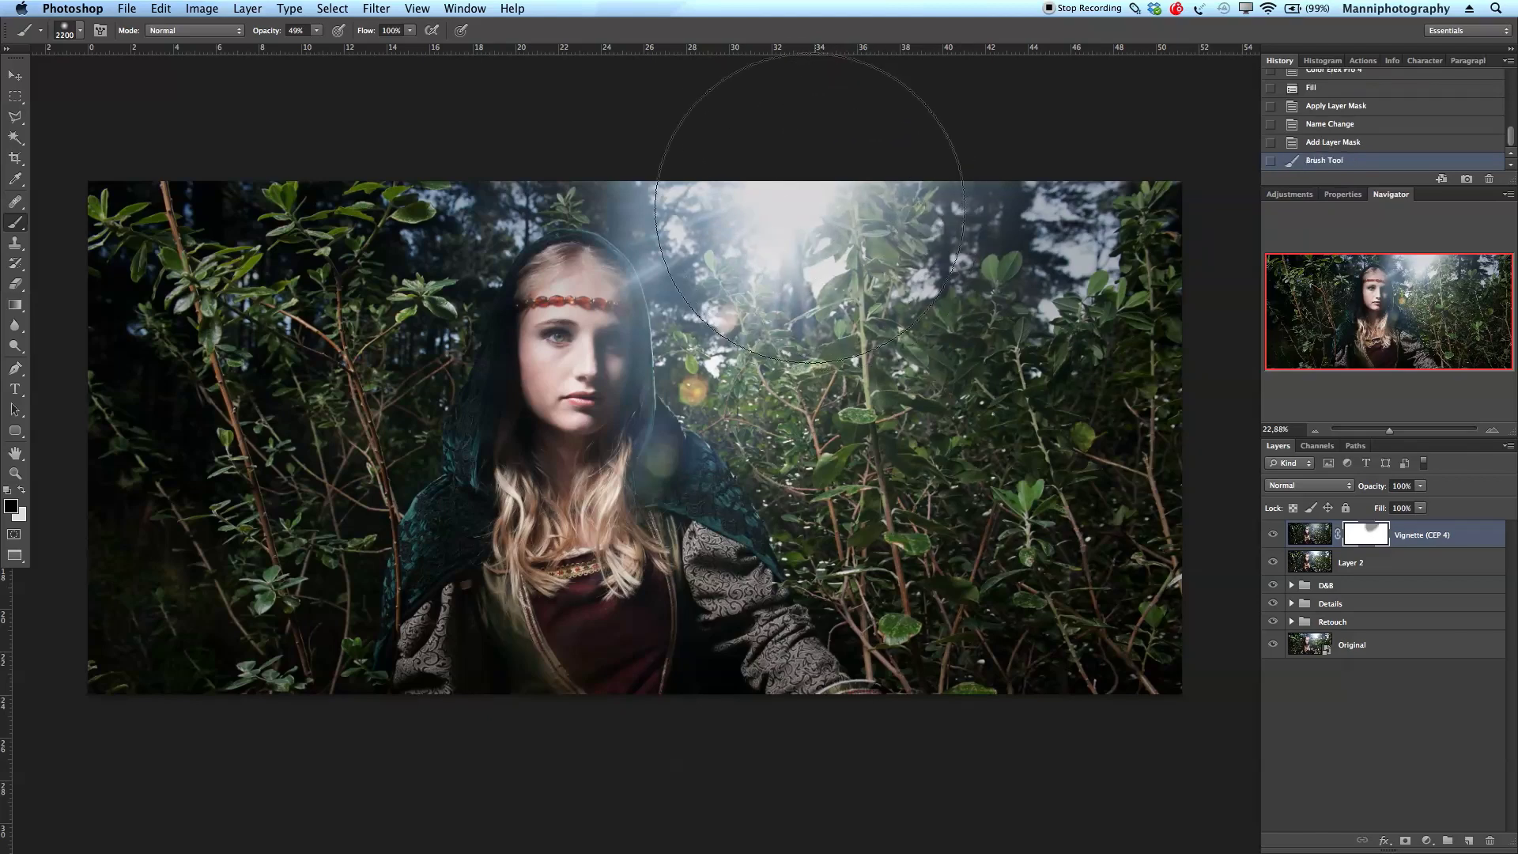
key("bracketright")
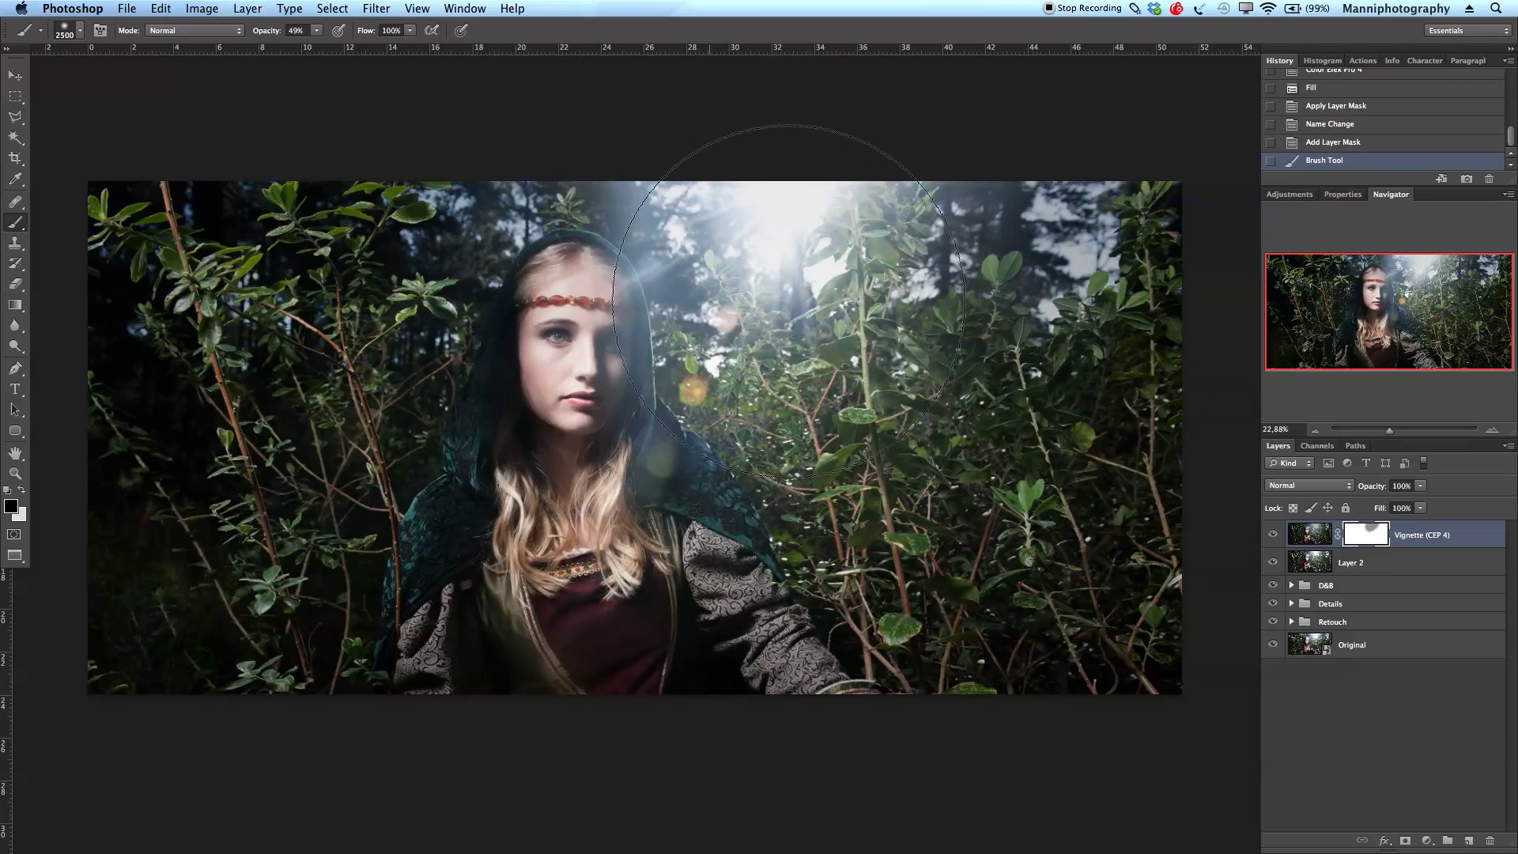
mouse_move(745, 417)
left_mouse_down()
mouse_move(620, 305)
mouse_move(627, 295)
left_mouse_up()
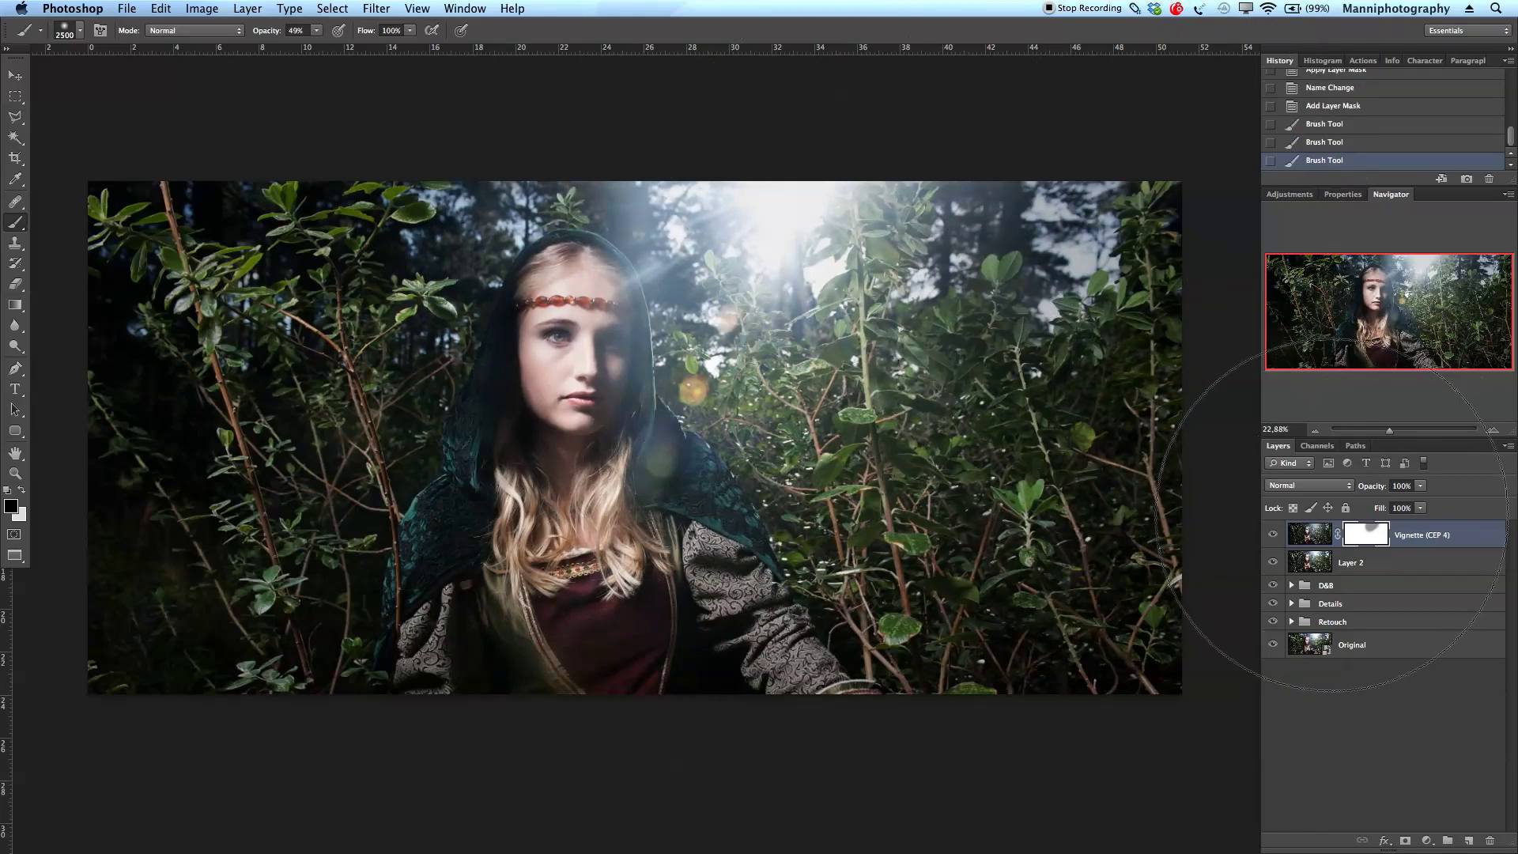
left_click(763, 328)
left_click(763, 329)
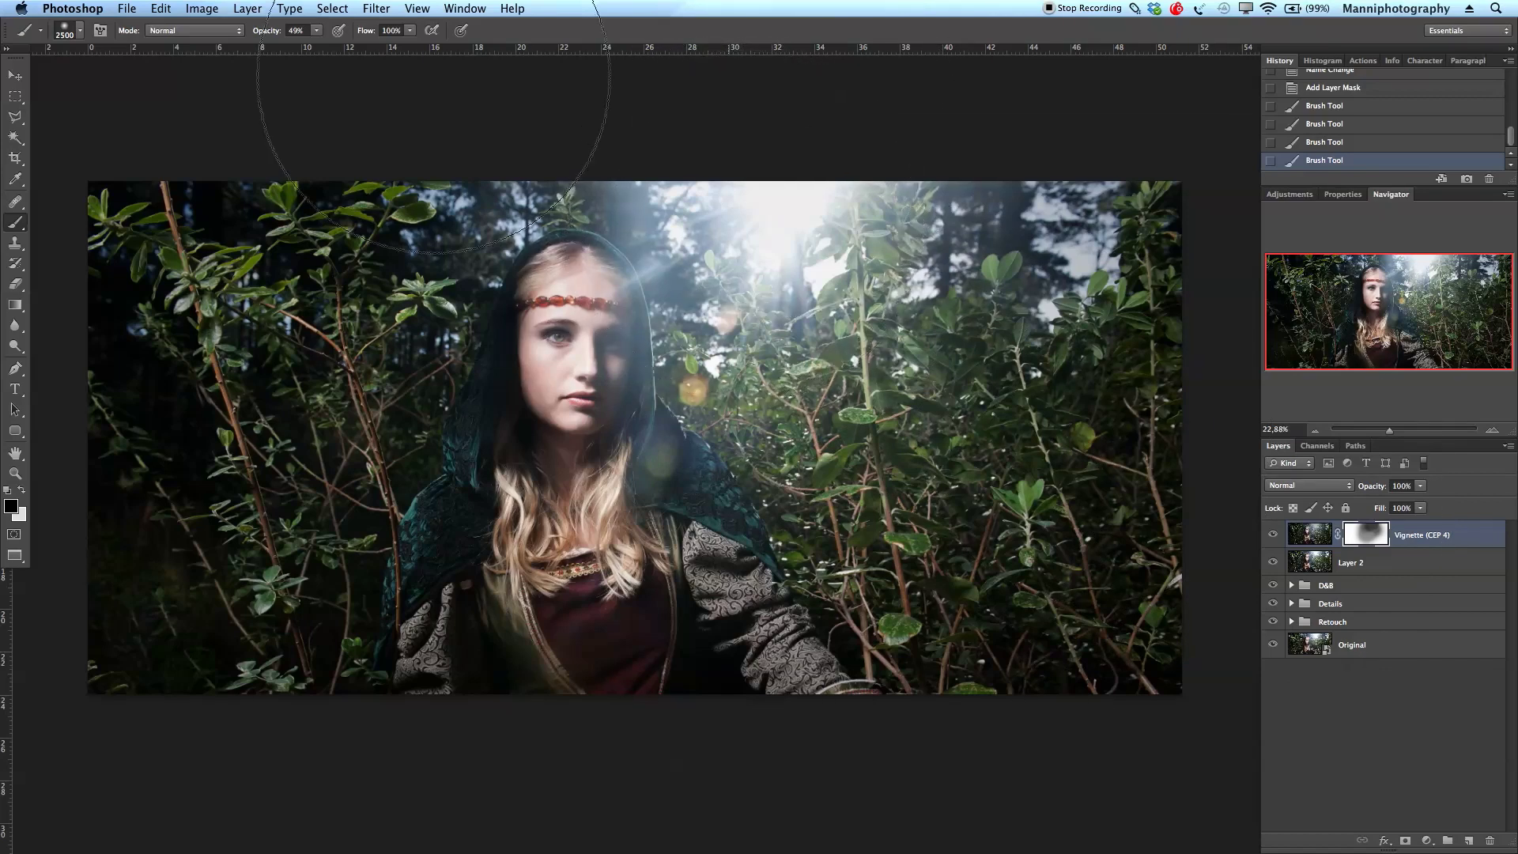
left_click(769, 261)
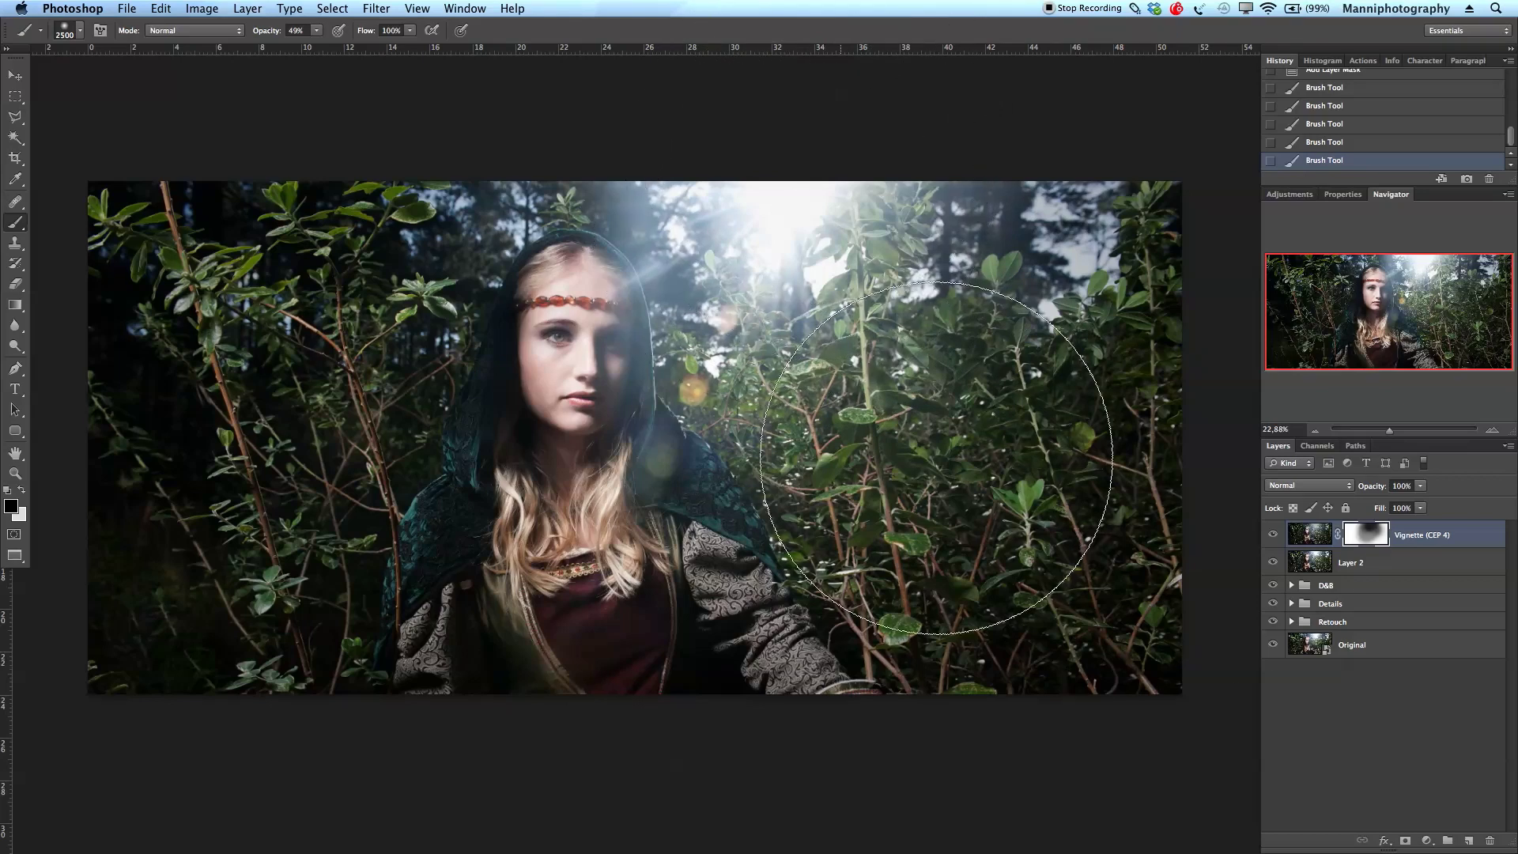
Toggle the visibility of the masked Vignette (CEP 4) layer to check its effect on the portrait.
left_click(1274, 535)
left_click(1273, 538)
left_click(1273, 538)
left_click(1273, 538)
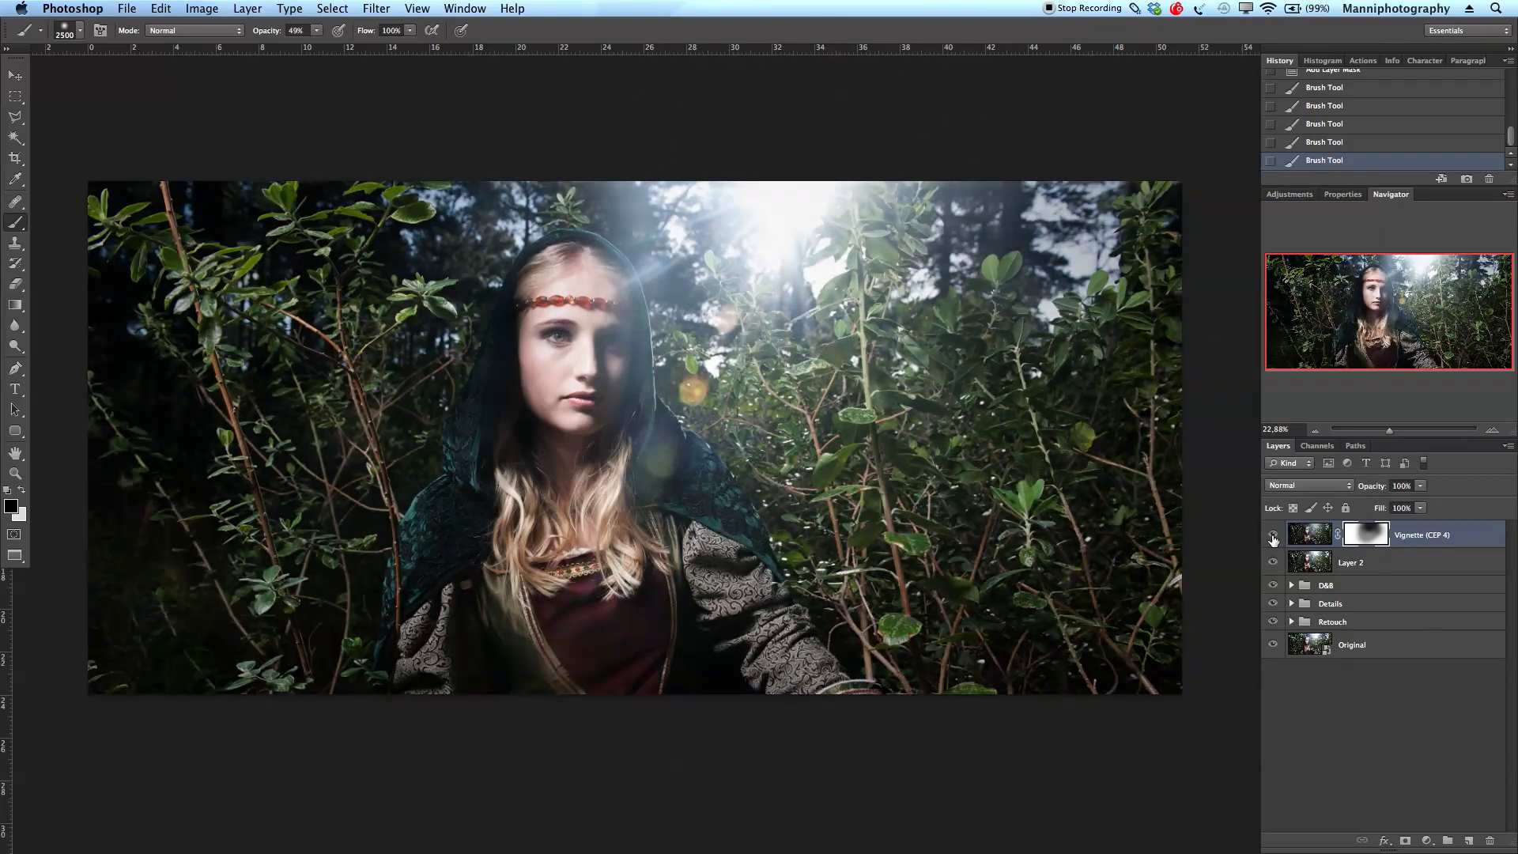
left_click(1273, 537)
left_click(1273, 537)
left_click(1273, 537)
left_click(1273, 538)
Delete Layer 2 from beneath the vignette and select the Vignette (CEP 4) layer.
left_click(1419, 564, "shift")
key("x")
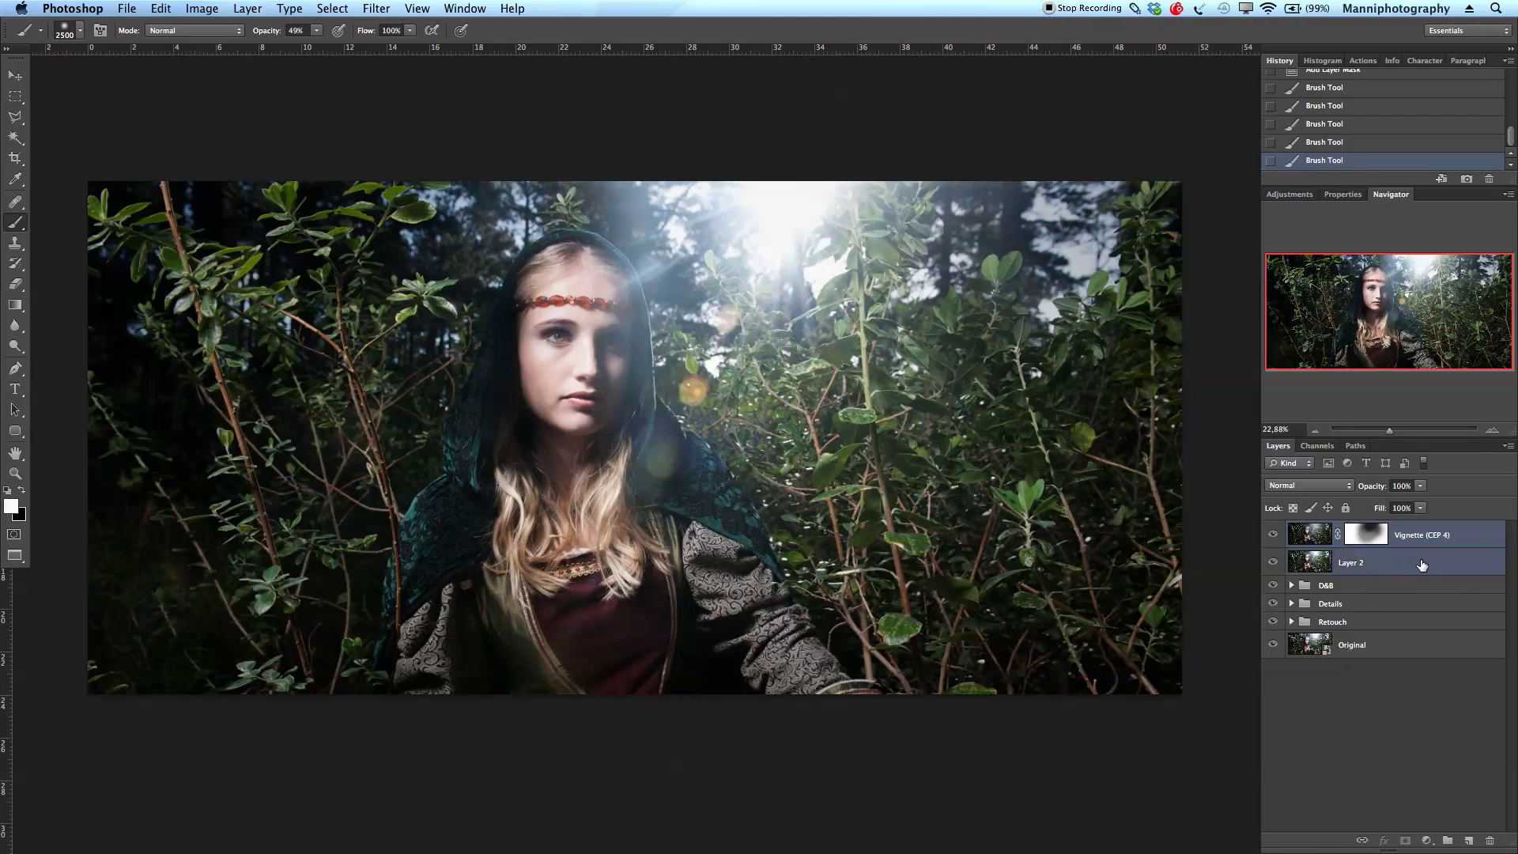
left_click(1418, 563)
key("Delete")
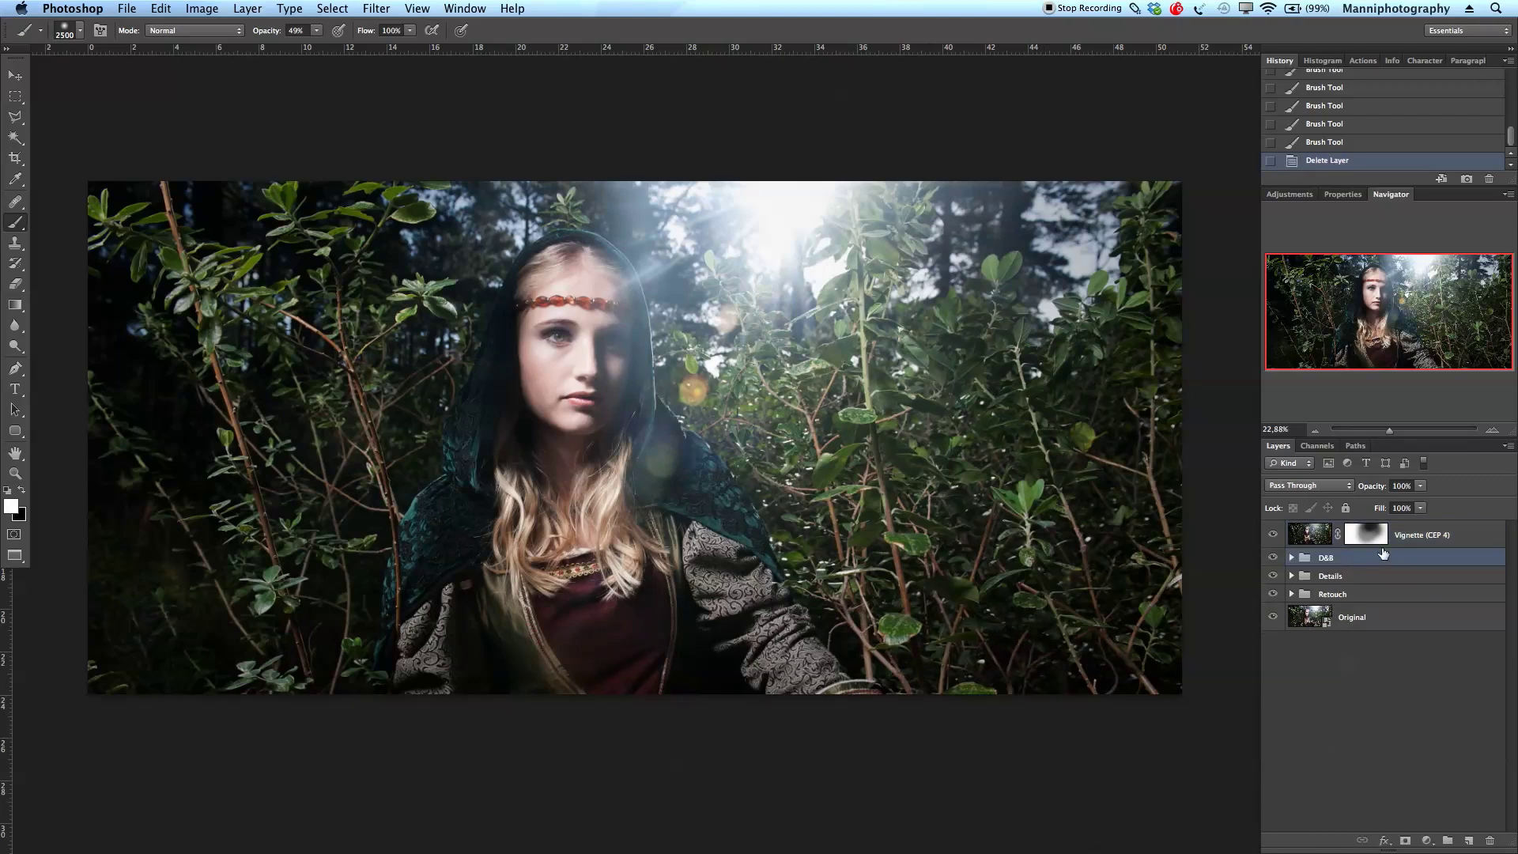
left_click(1427, 541)
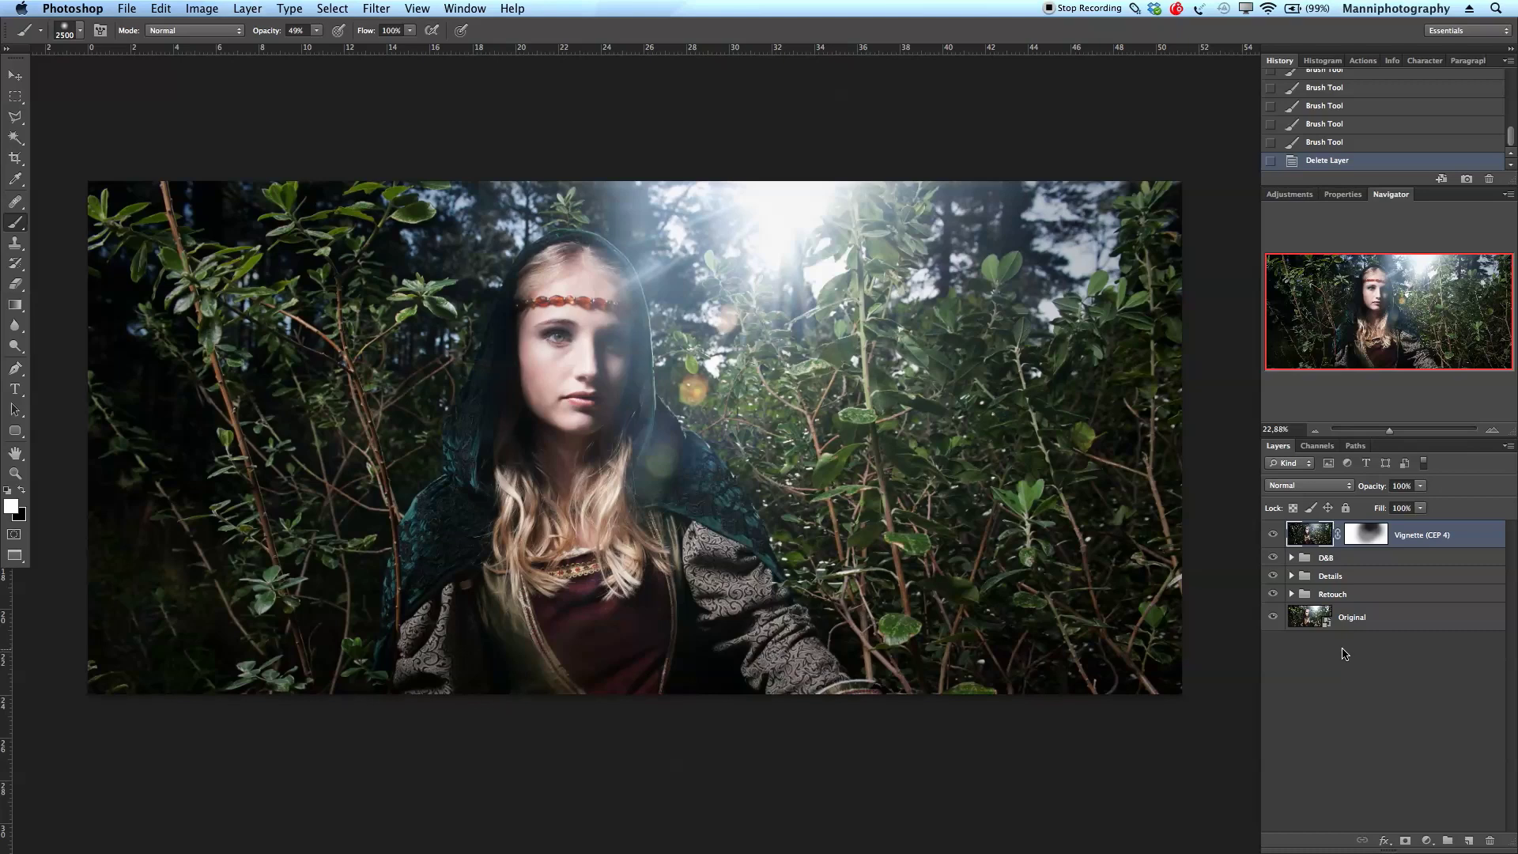
Add a Selective Color layer above the vignette and set its Neutrals to Cyan -7, Magenta 0, Yellow +3 and Black +4.
left_click(1290, 194)
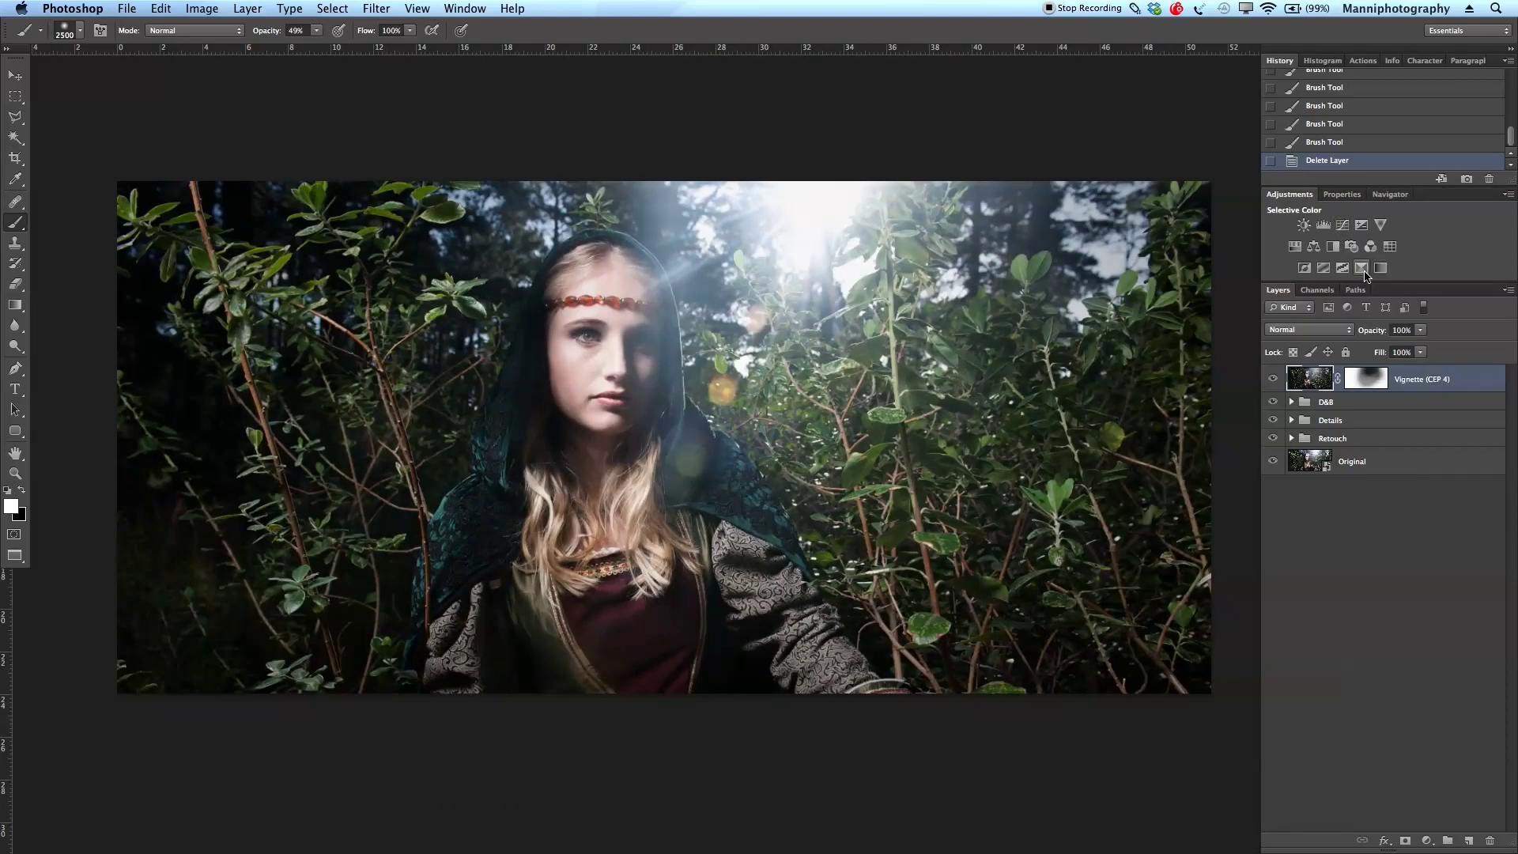
left_click(1380, 269)
left_click(1328, 264)
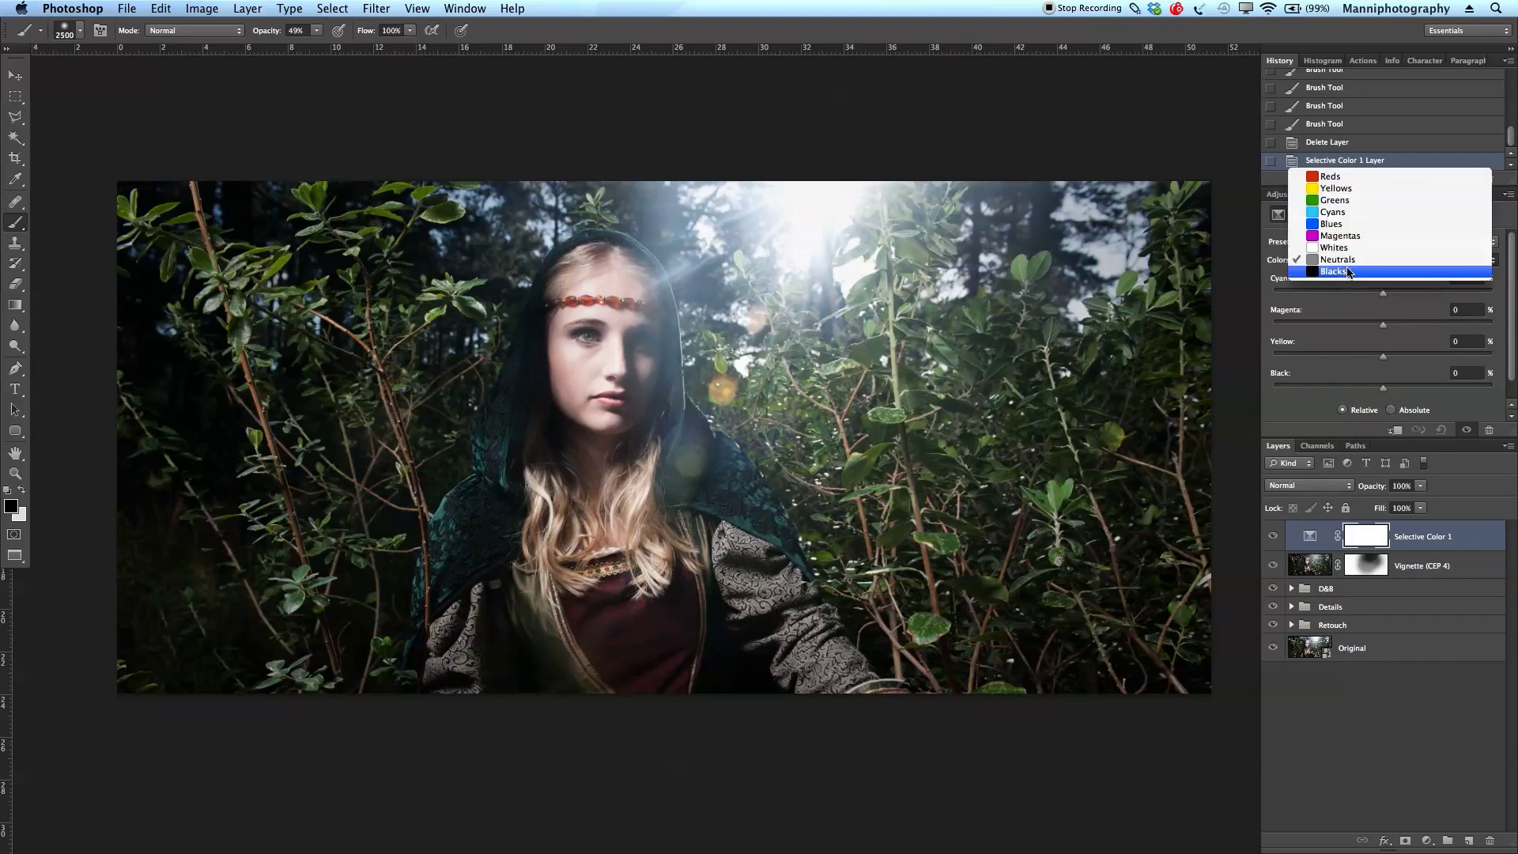
left_click(1344, 264)
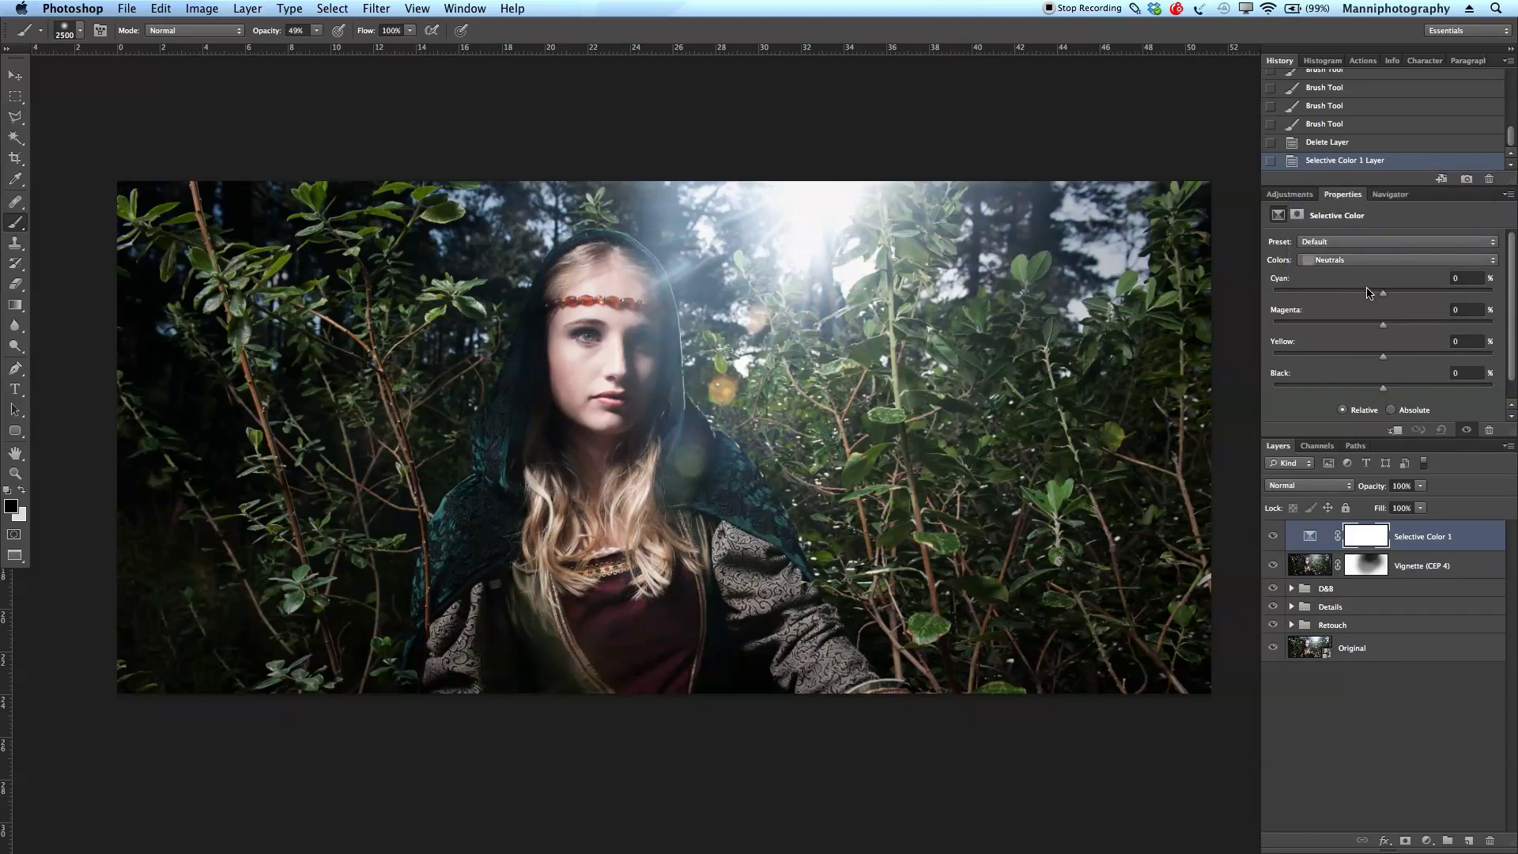
left_click_drag(1384, 293, 1374, 331)
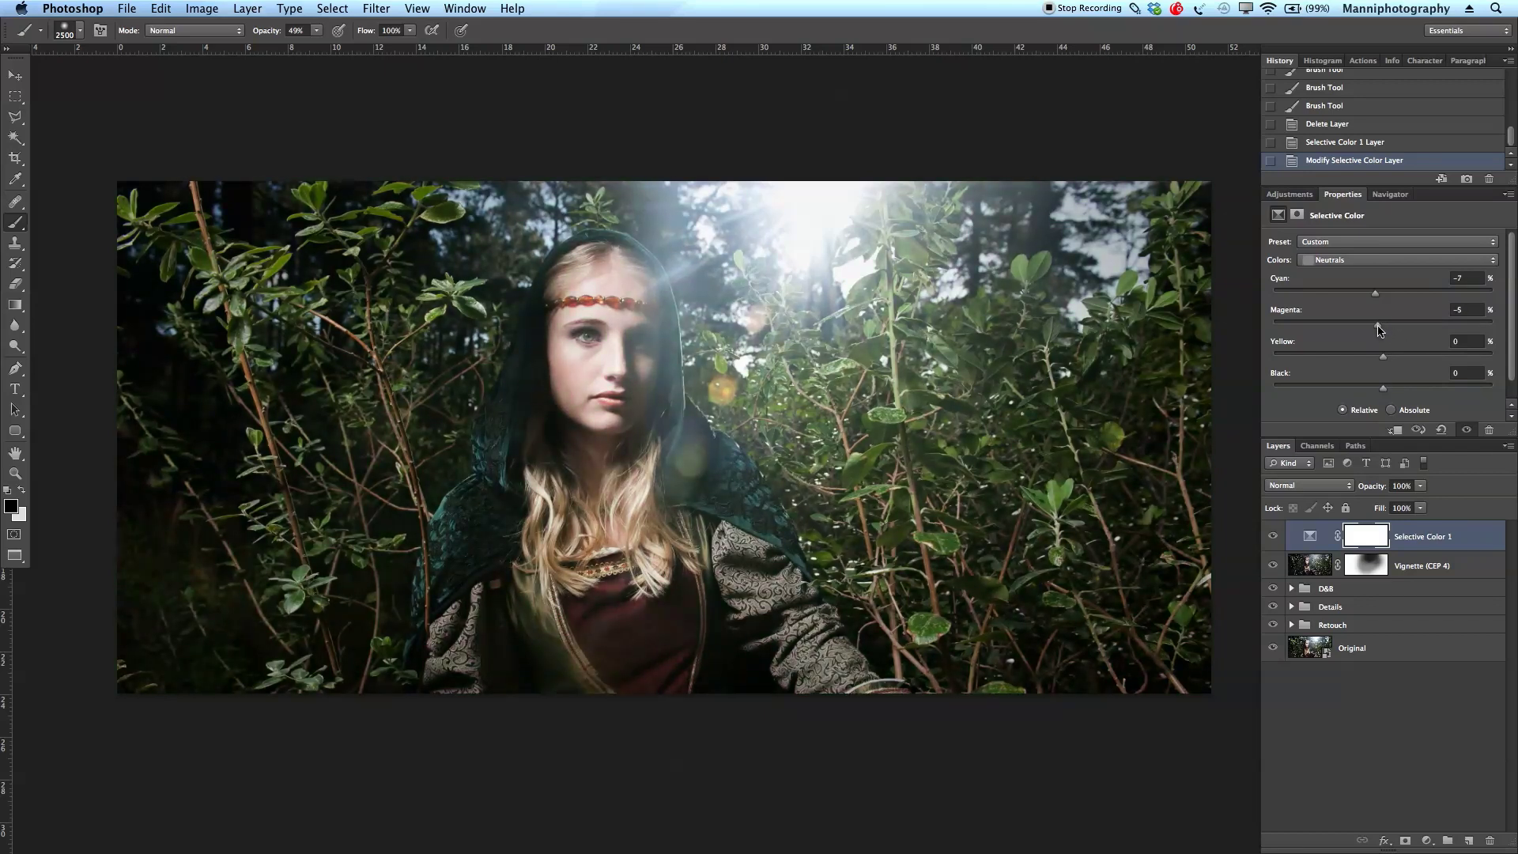
left_click(1467, 309)
type("0")
left_click_drag(1377, 393, 1388, 392)
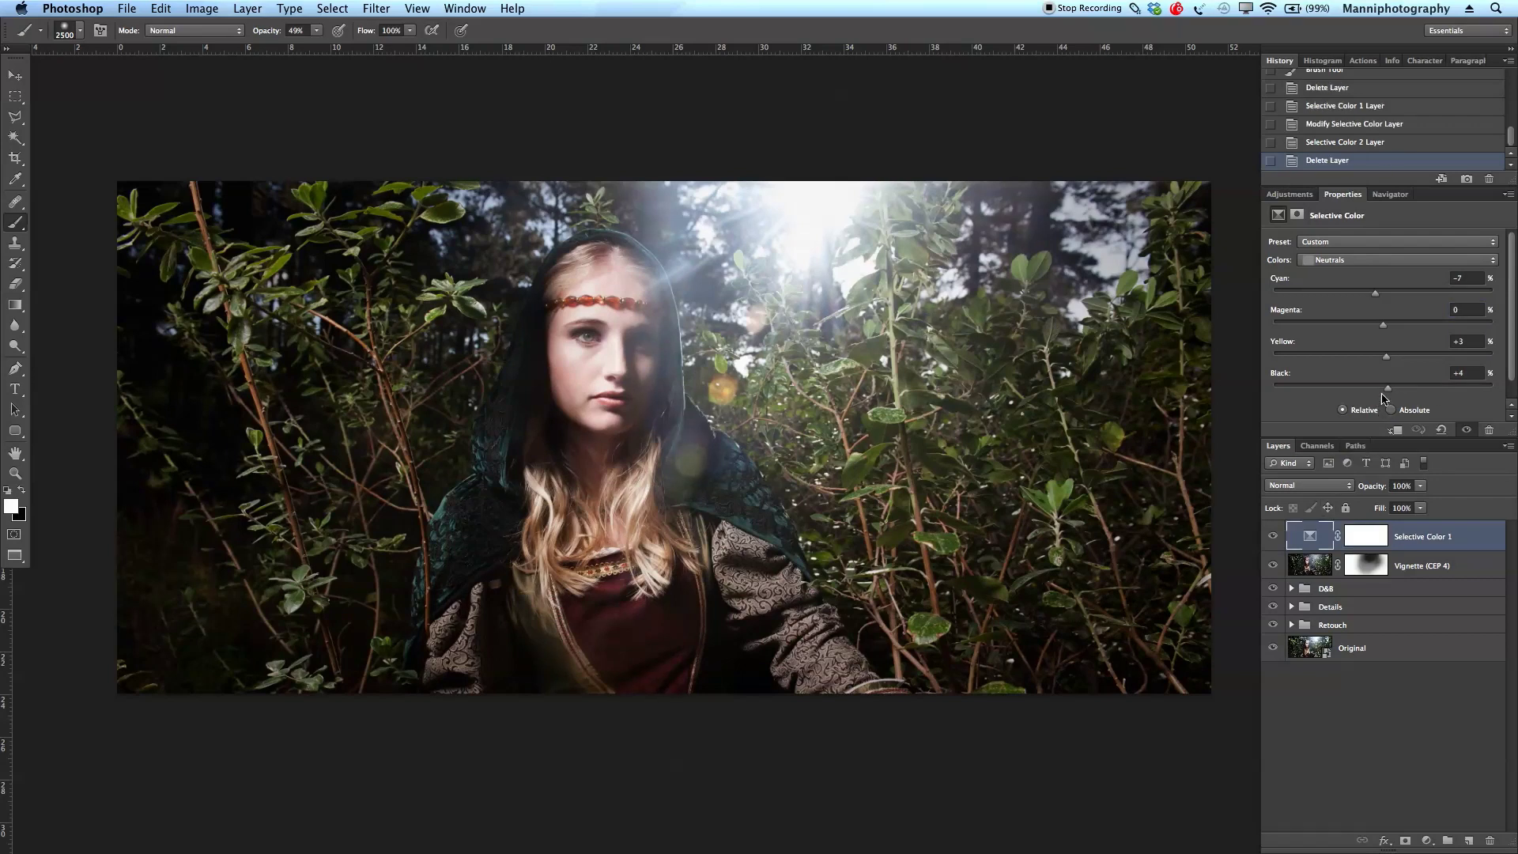
Compare the image with and without Selective Color 1, leave that layer hidden, and select the Vignette (CEP 4) layer.
left_click(1274, 536)
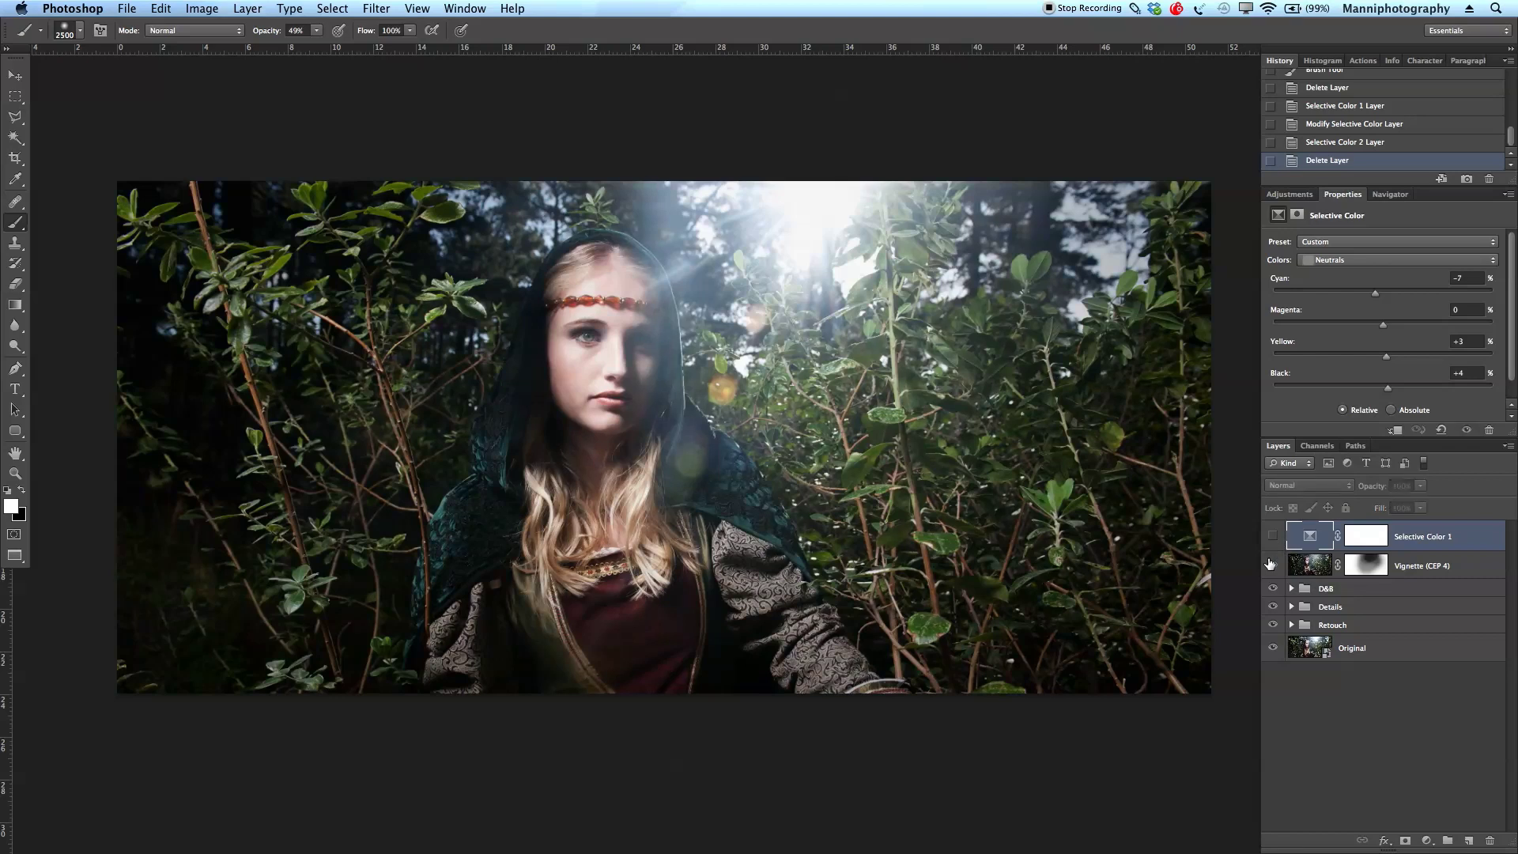
left_click(1271, 537)
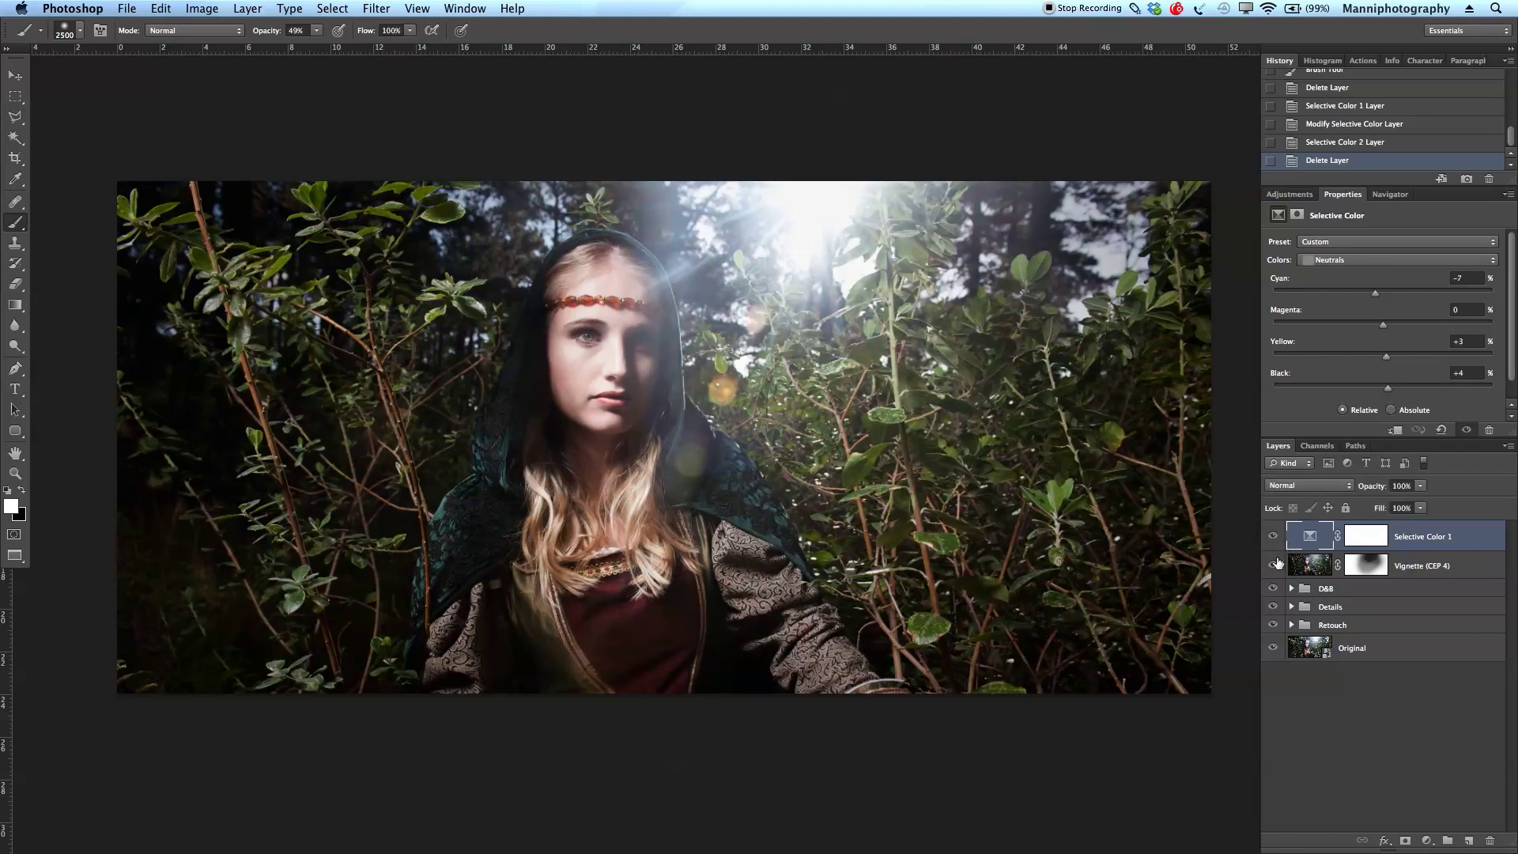
left_click(1273, 538)
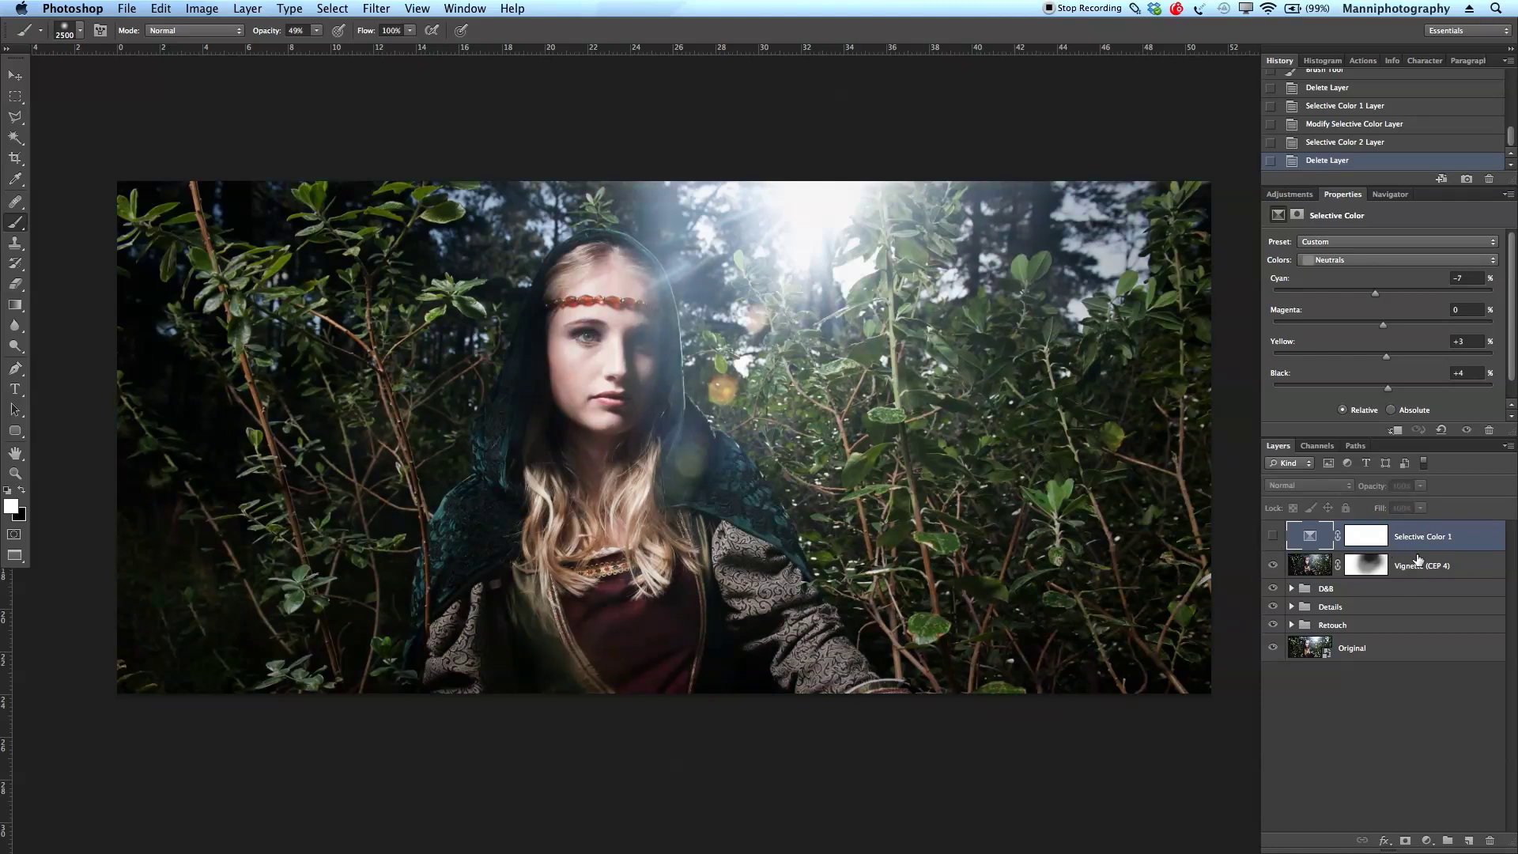
left_click(1476, 569)
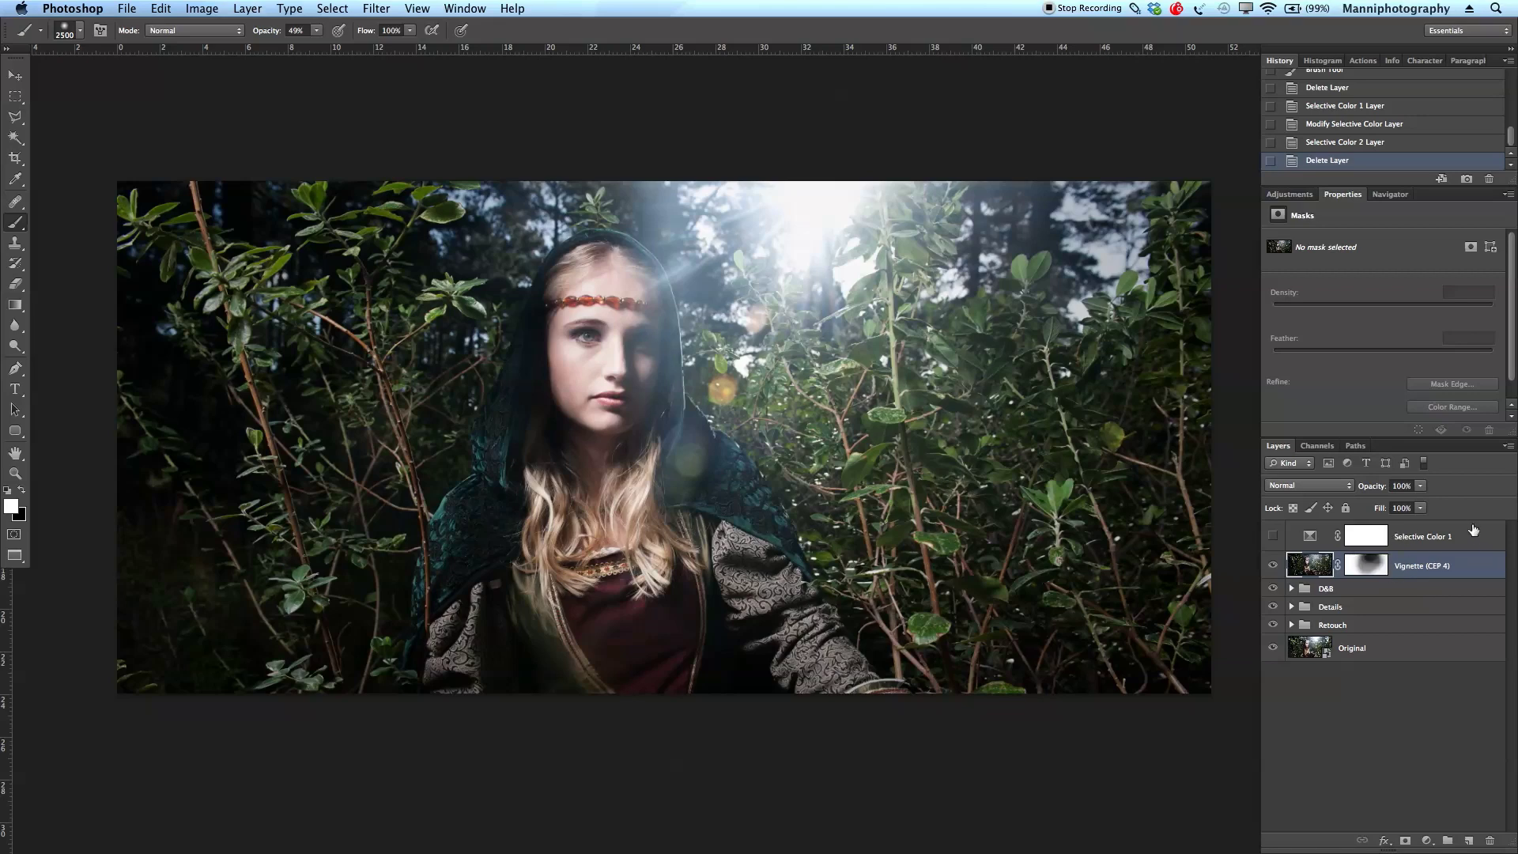
Stamp the visible image into a new layer above Vignette (CEP 4) and move it to the top, above Selective Color 1.
left_click(1426, 538)
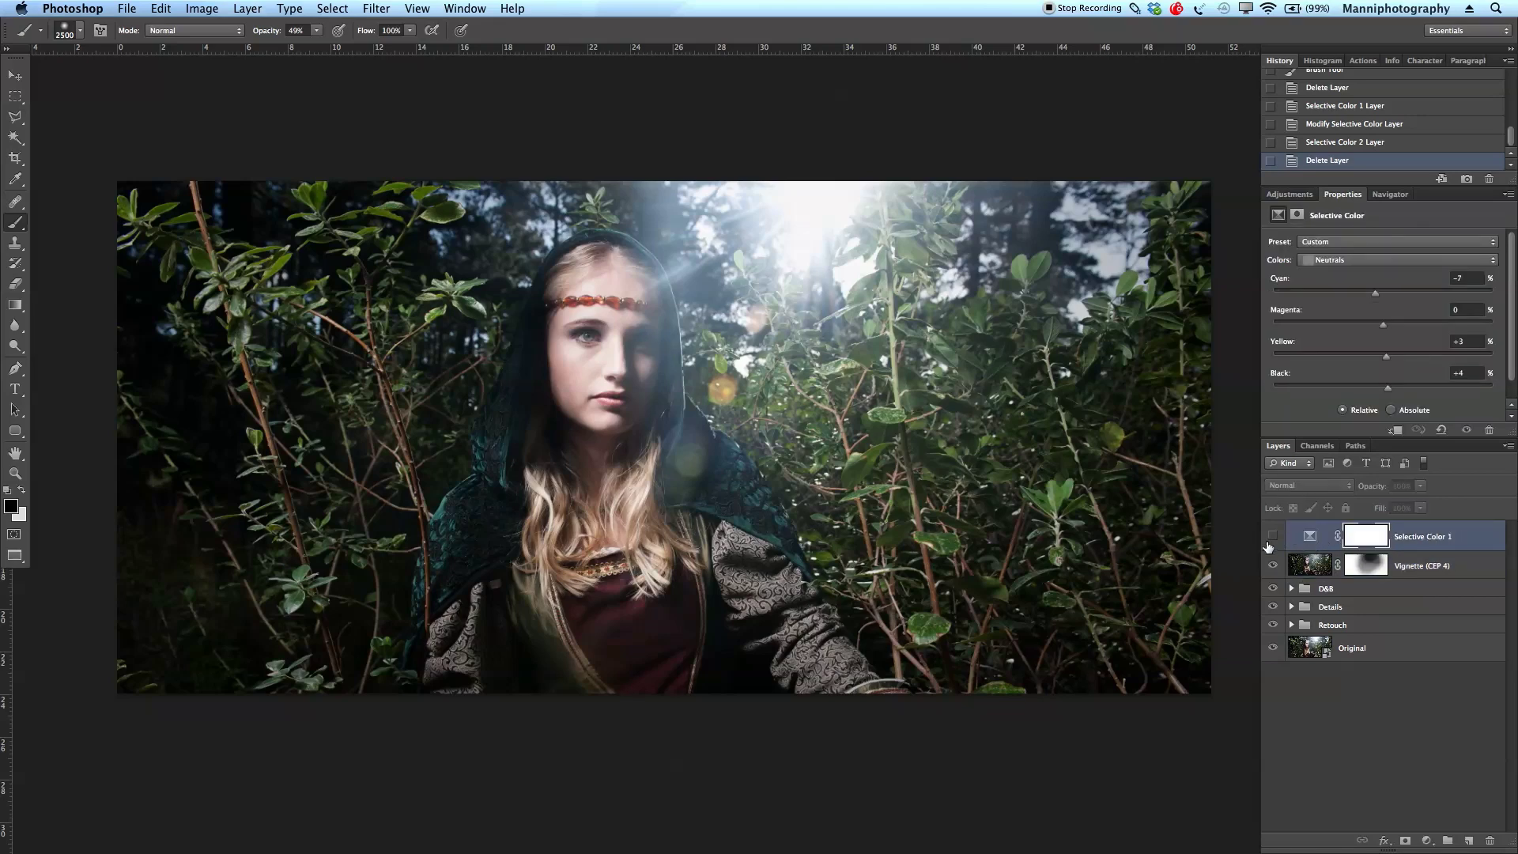
left_click(1433, 569)
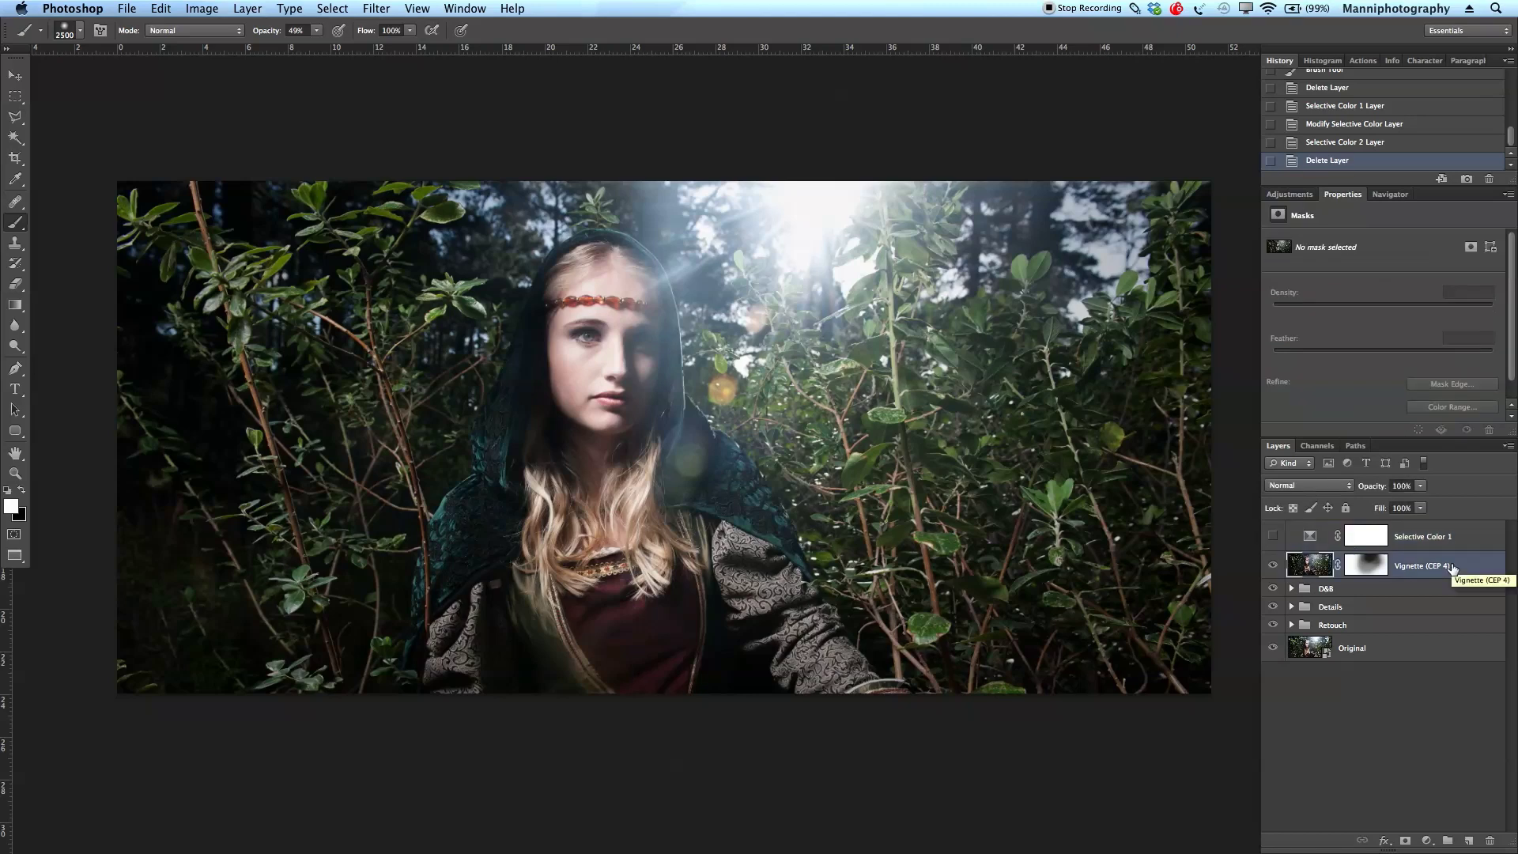
key("v")
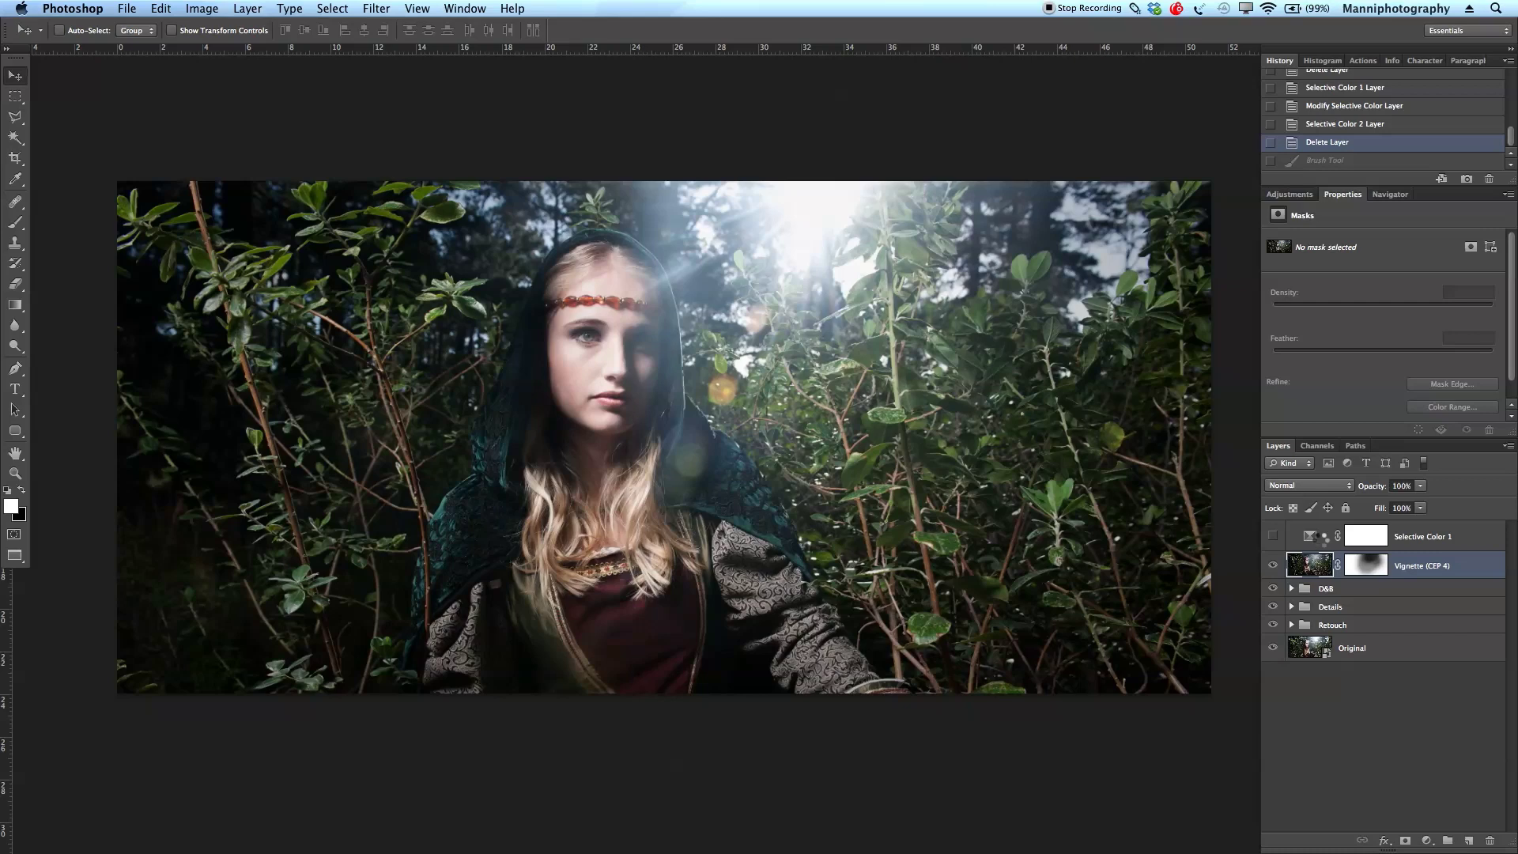
key("super+alt+shift+e")
left_click_drag(1319, 563, 1317, 525)
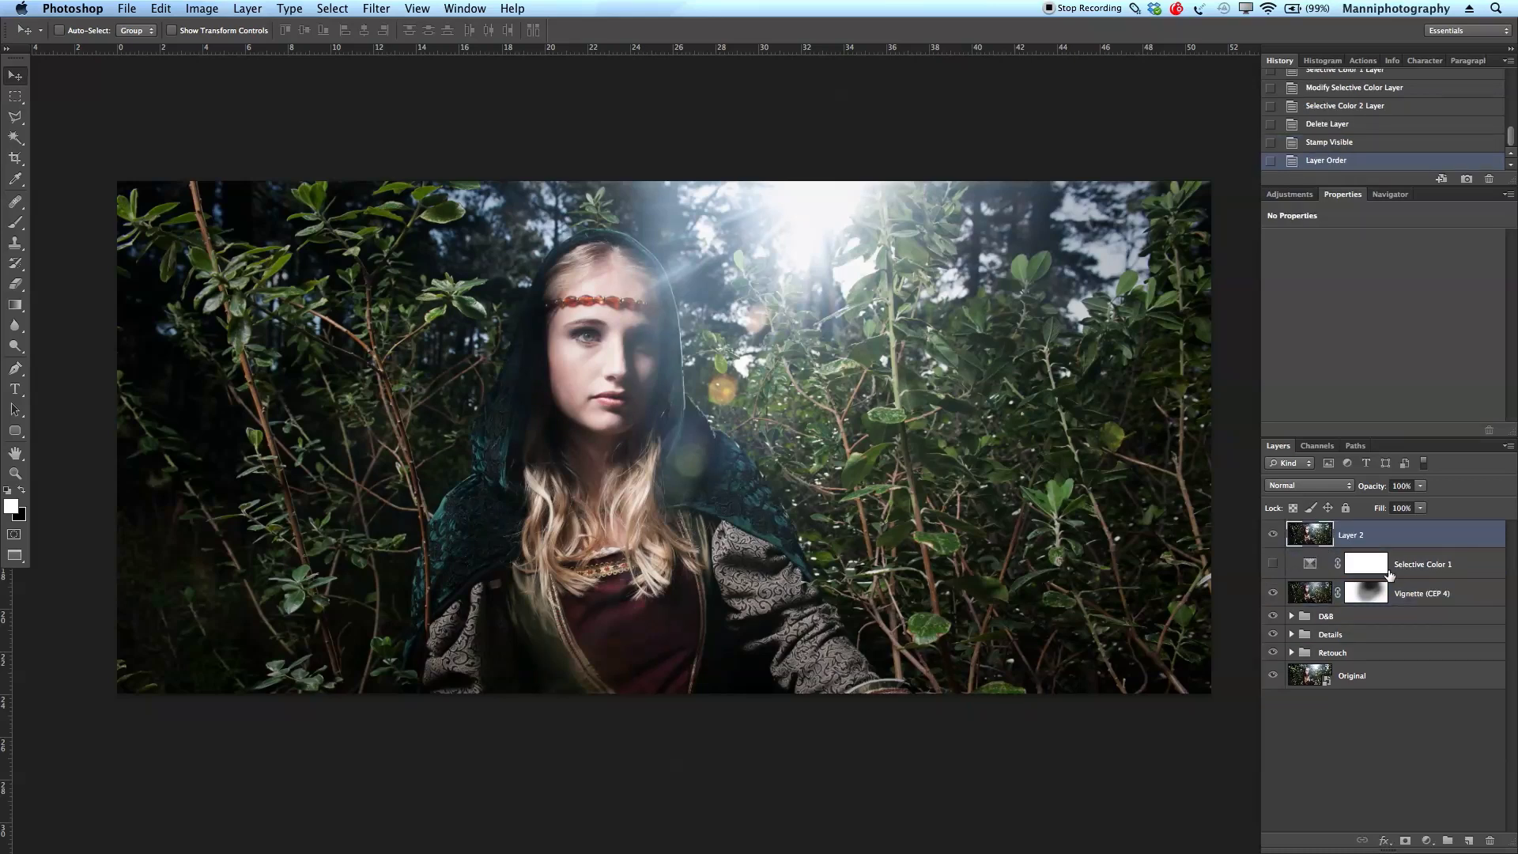
Hide Layer 2 and compare the image with and without Selective Color 1, leaving that adjustment hidden.
left_click(1328, 576)
left_click(1274, 564)
left_click(1273, 563)
left_click(1273, 537)
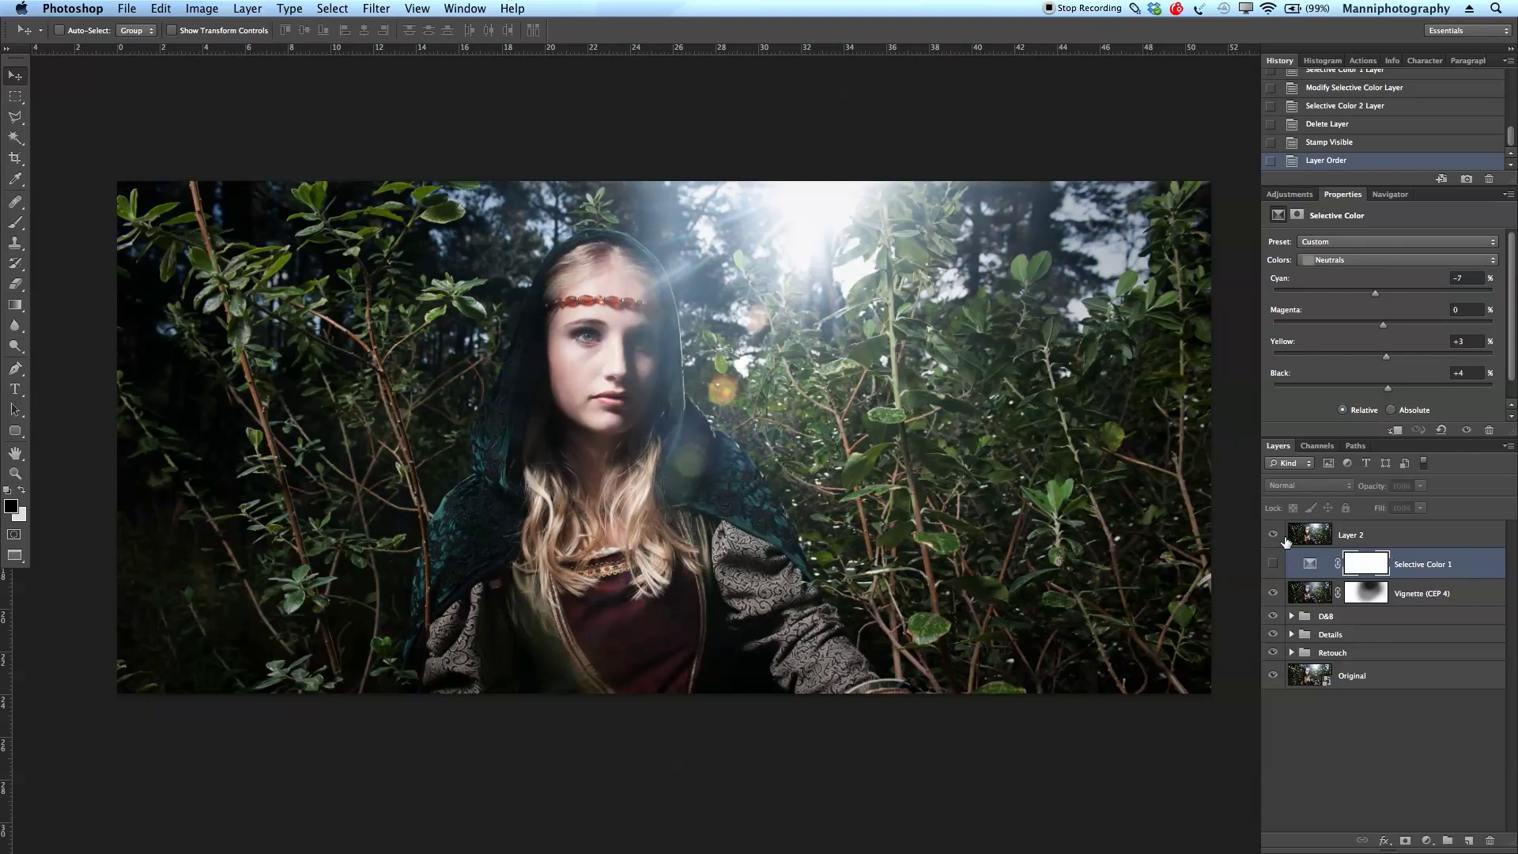
left_click(1273, 563)
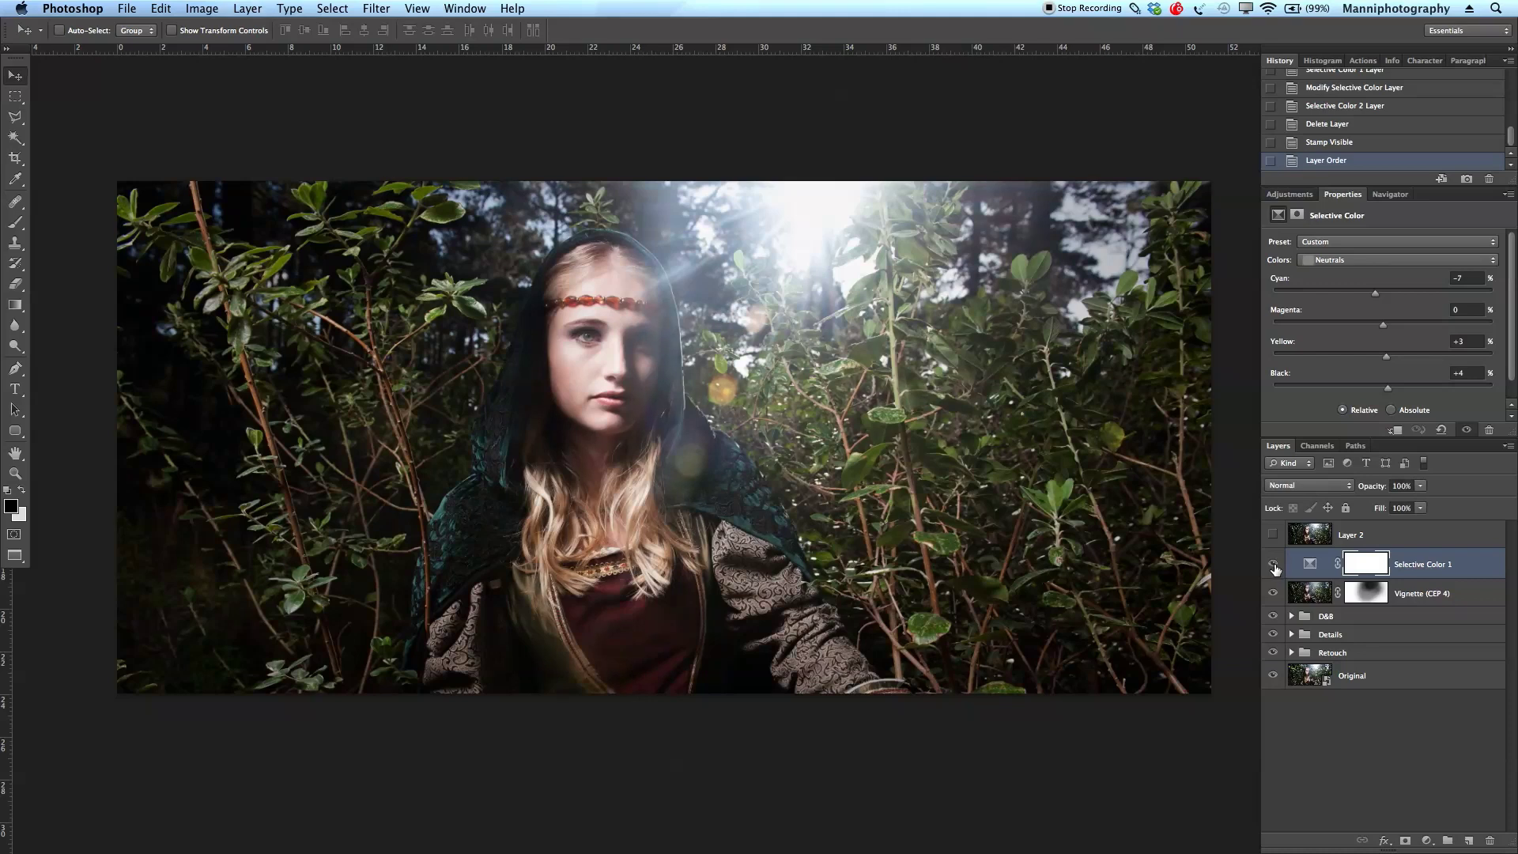
left_click(1273, 563)
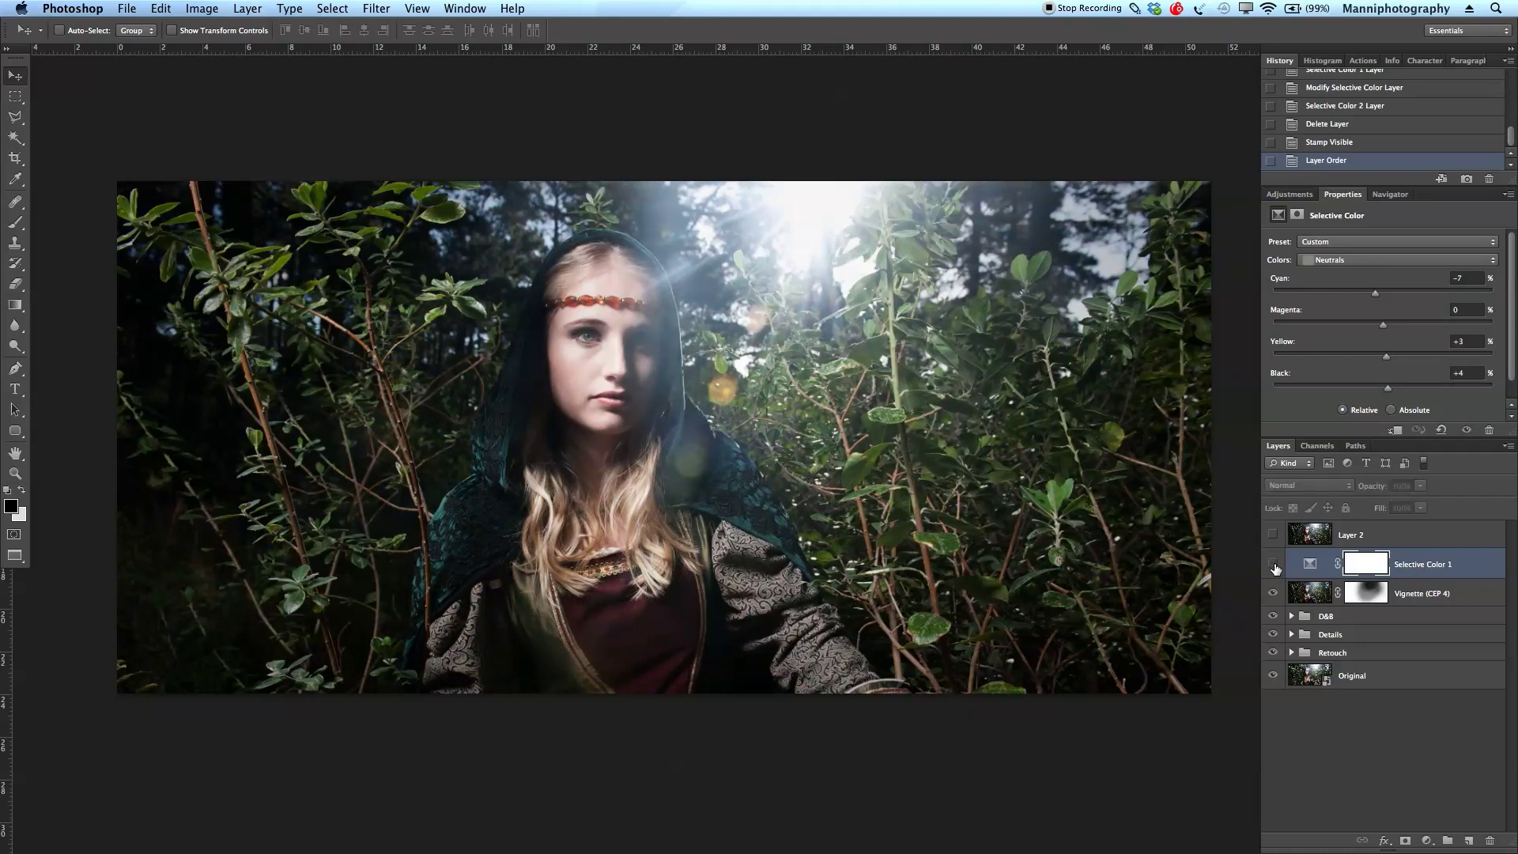
Make Layer 2 visible, open it in Color Efex Pro 4, and choose the Ink filter.
left_click(1312, 546)
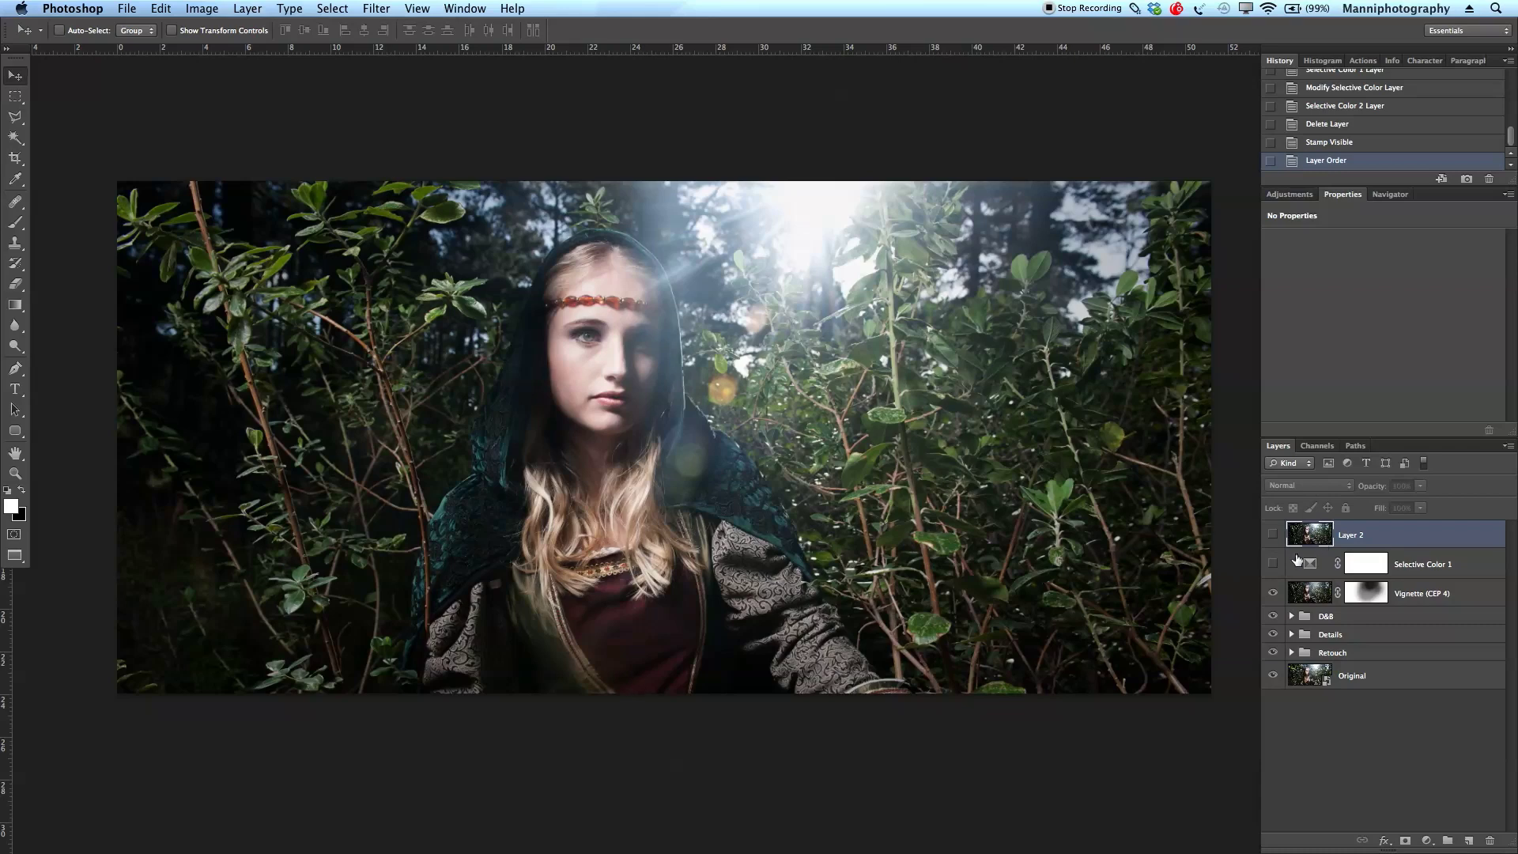
left_click(378, 8)
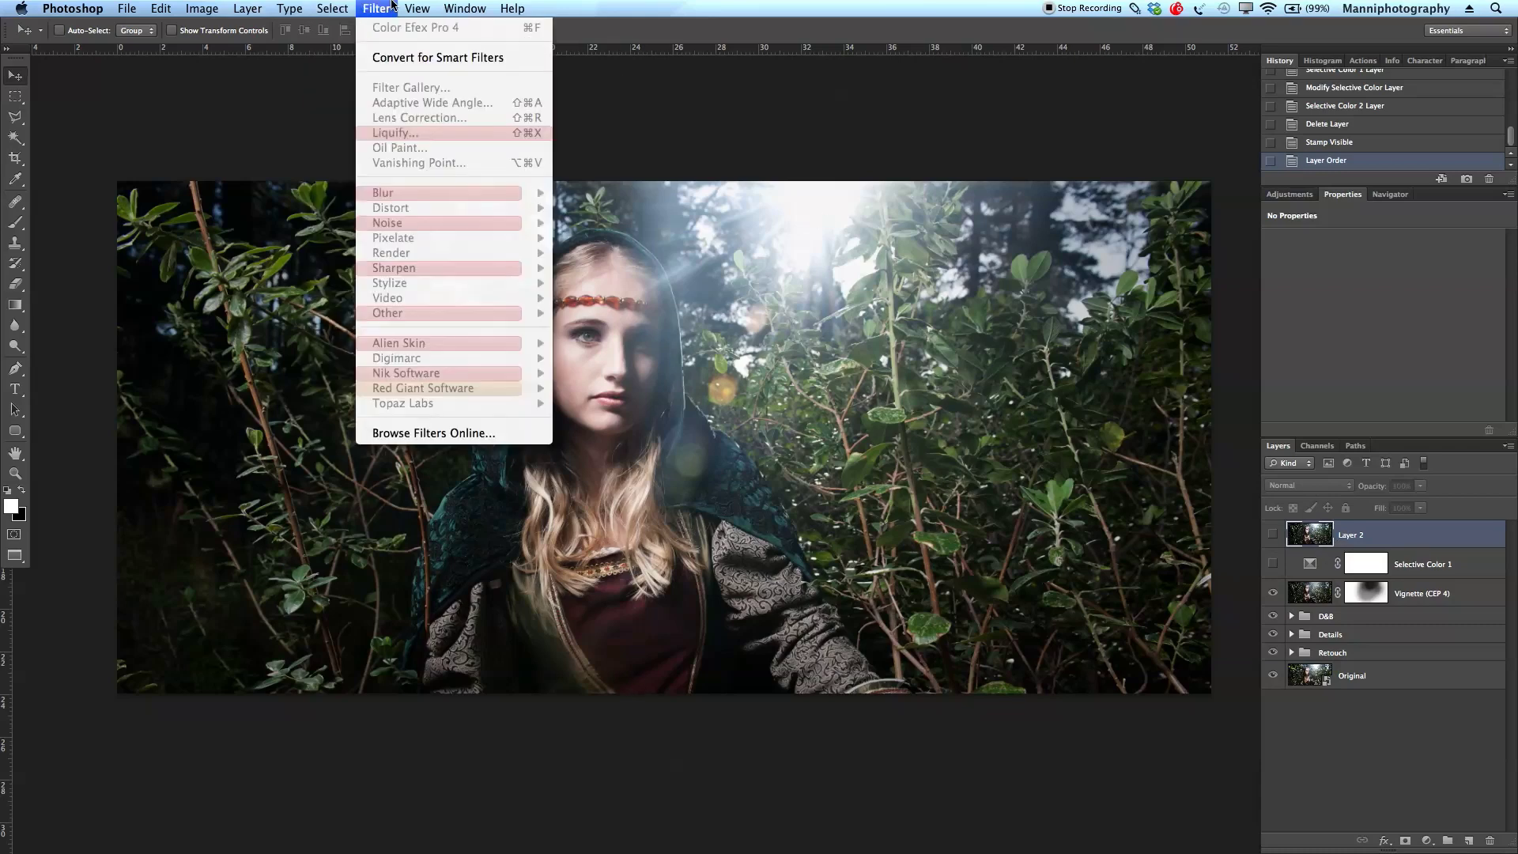
left_click(1272, 537)
left_click(1273, 535)
left_click(465, 9)
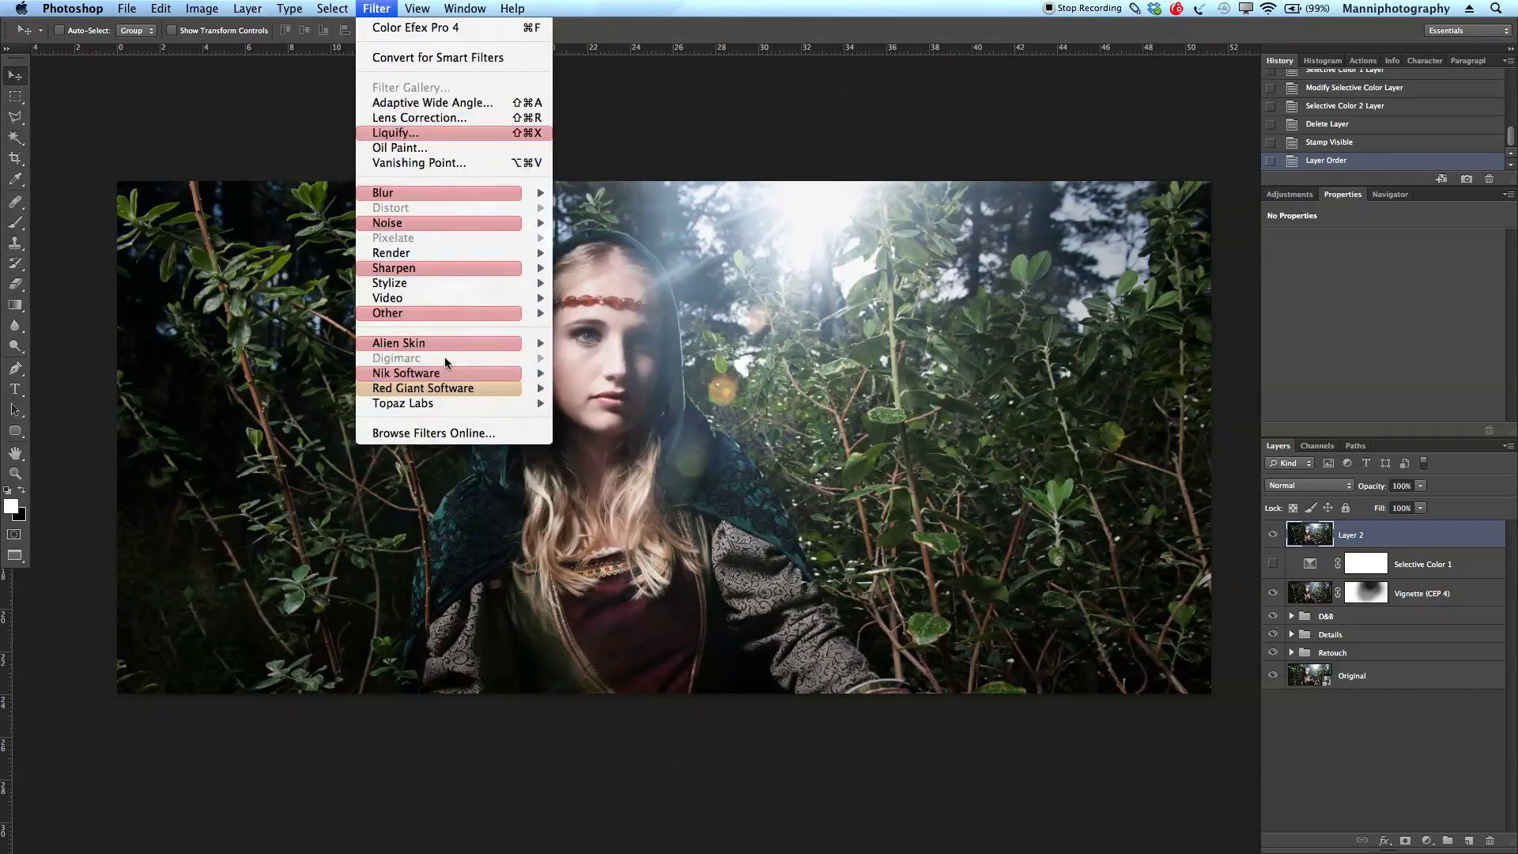
mouse_move(467, 373)
left_click(621, 375)
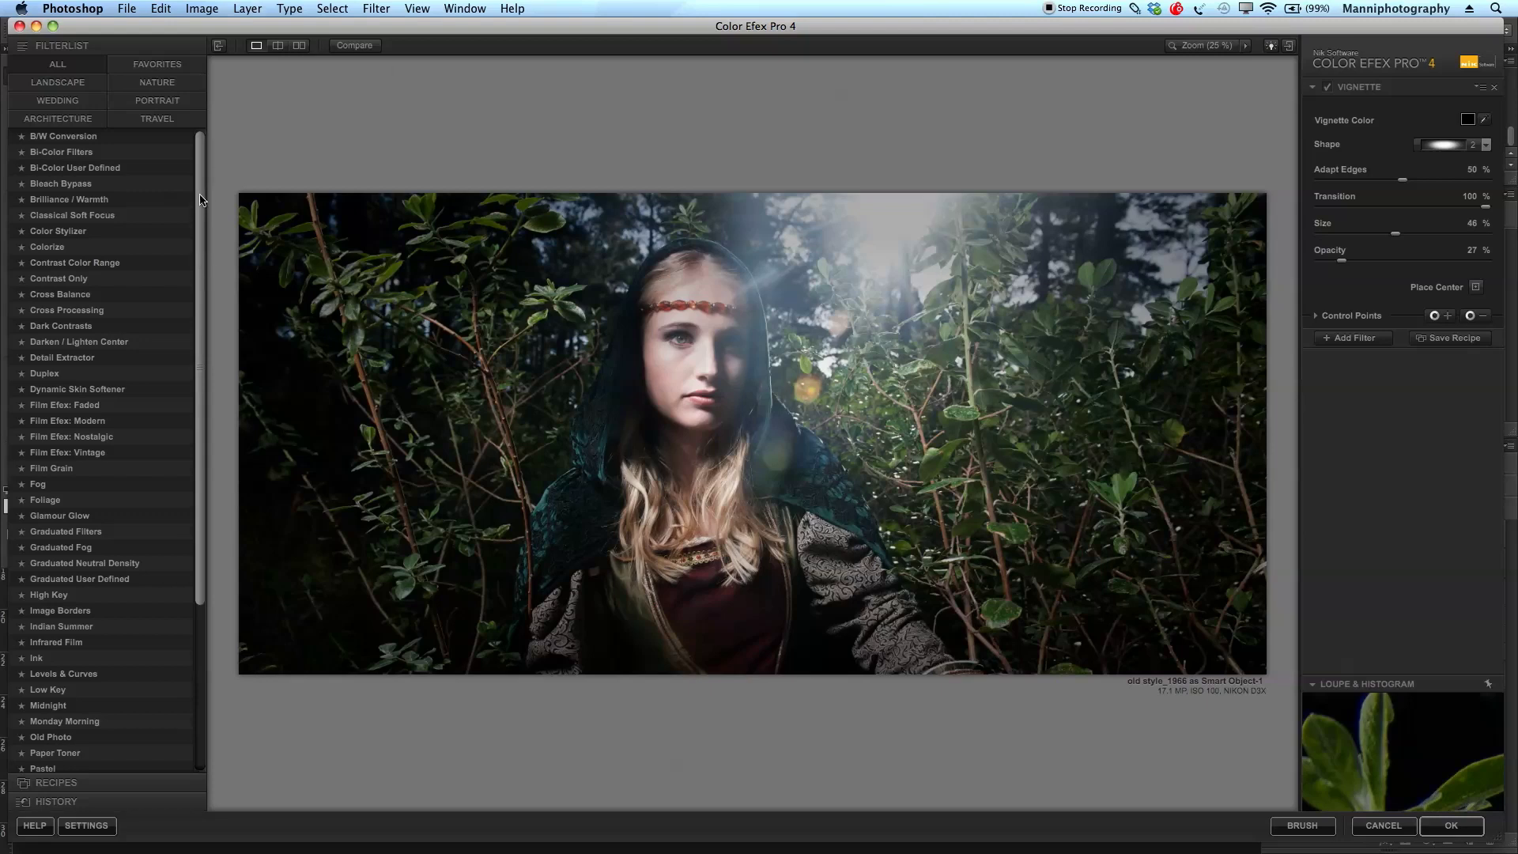
left_click(38, 658)
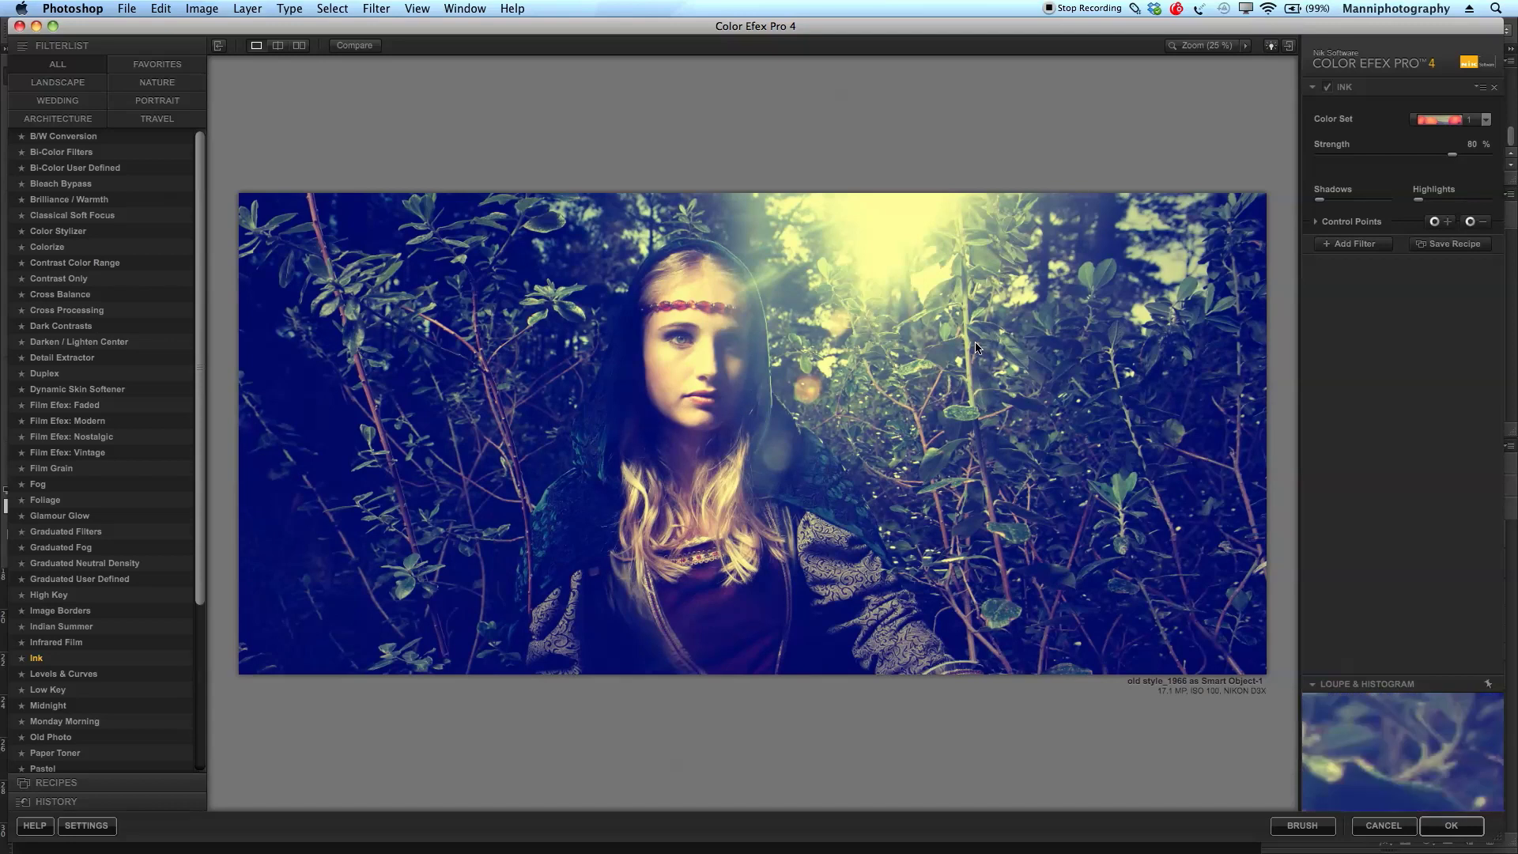
Try Ink Color Set 5, lower the filter's Strength to 15%, and switch to Color Set 1.
left_click(1476, 125)
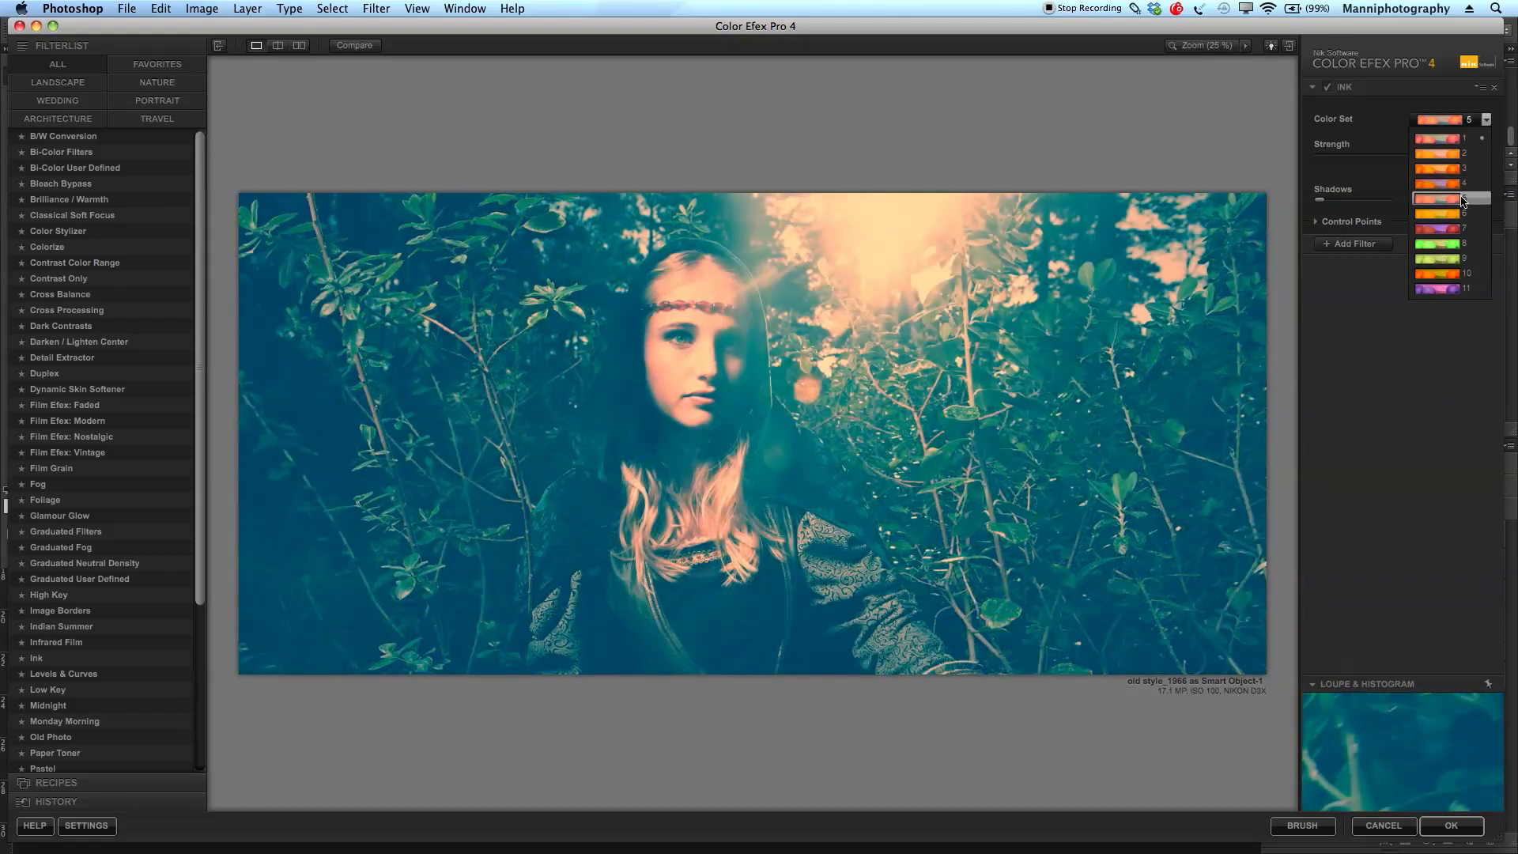
left_click(1464, 199)
left_click_drag(1452, 155, 1338, 160)
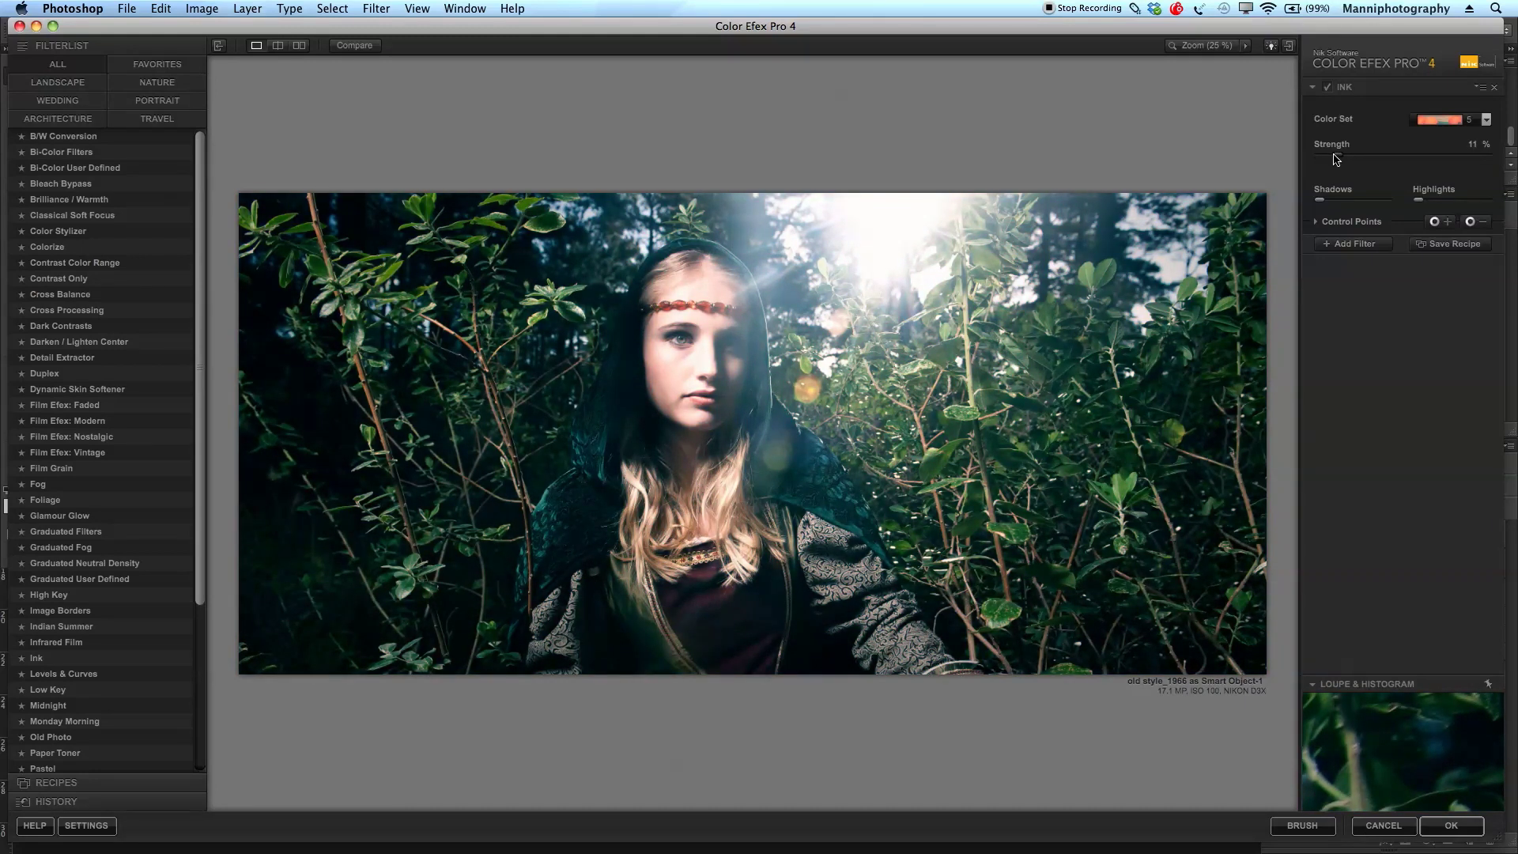
left_click_drag(1340, 160, 1345, 159)
left_click(1473, 123)
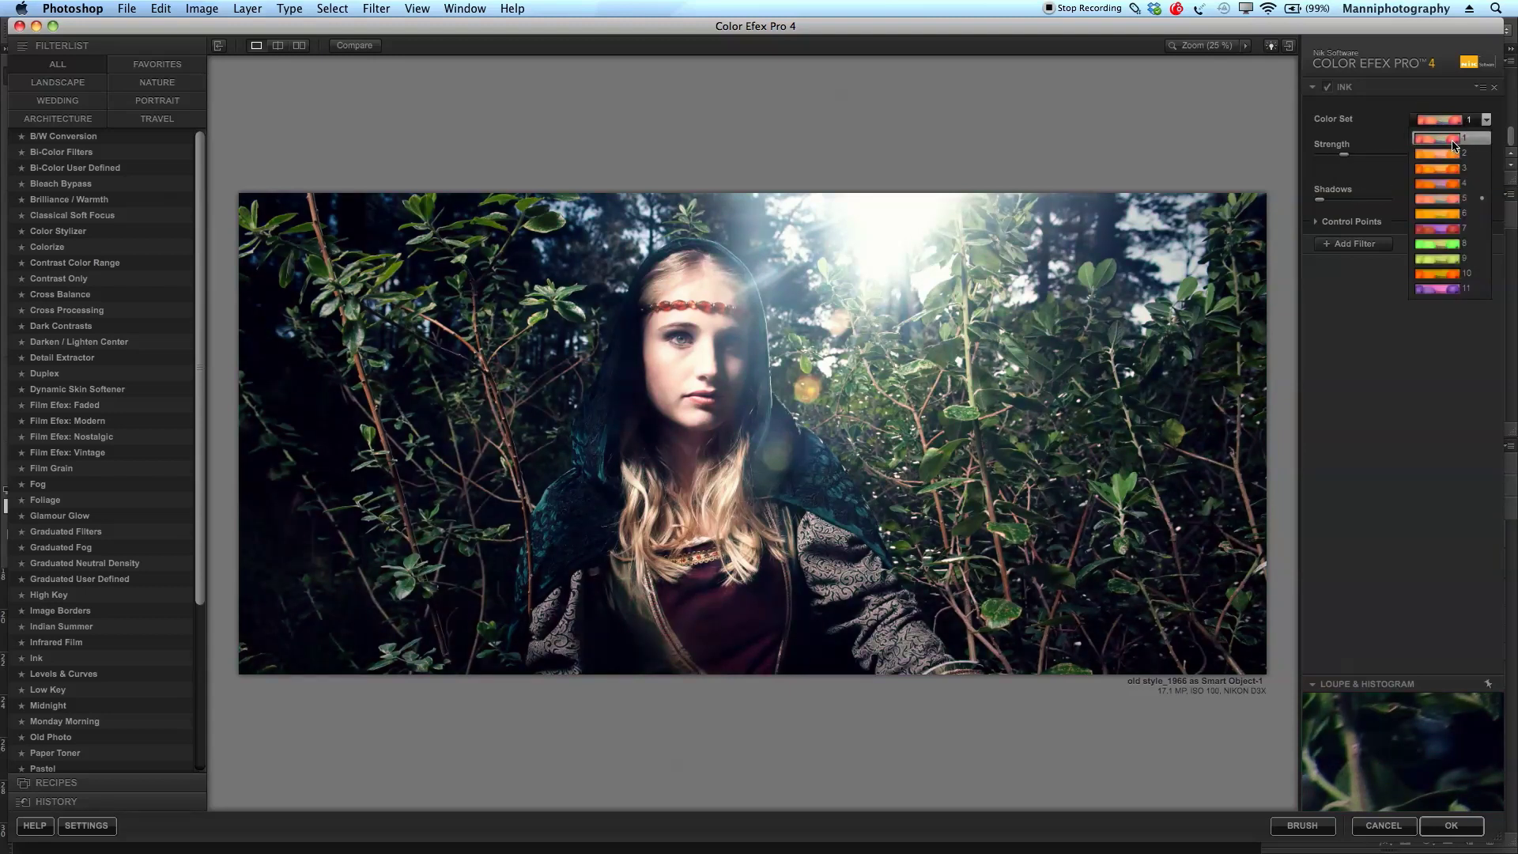
left_click(1454, 144)
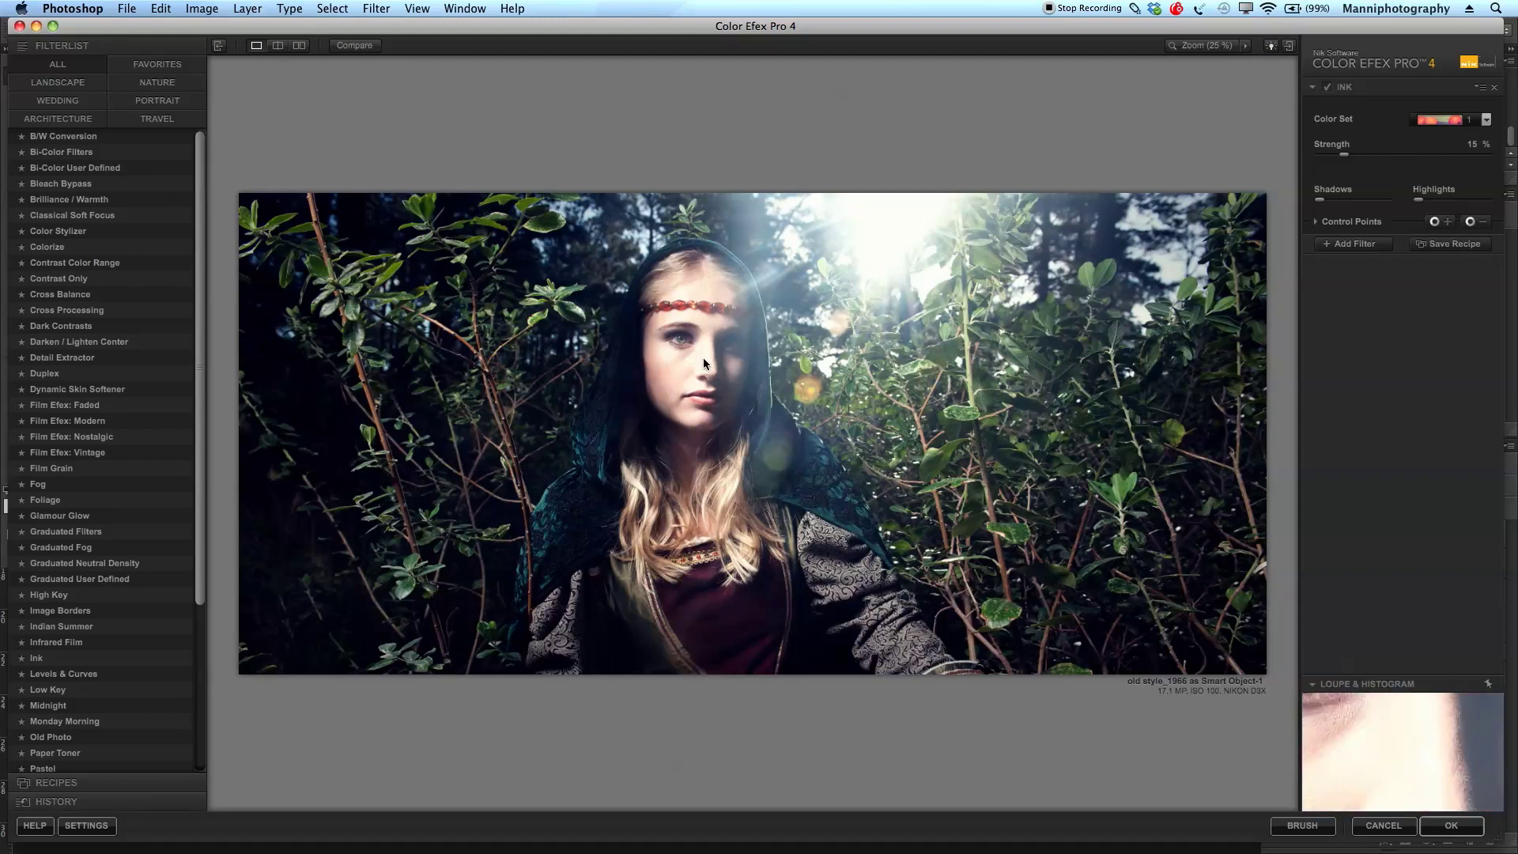
Set the Ink filter's Shadows protection to 18% and its Highlights protection to 45%.
left_click(1350, 201)
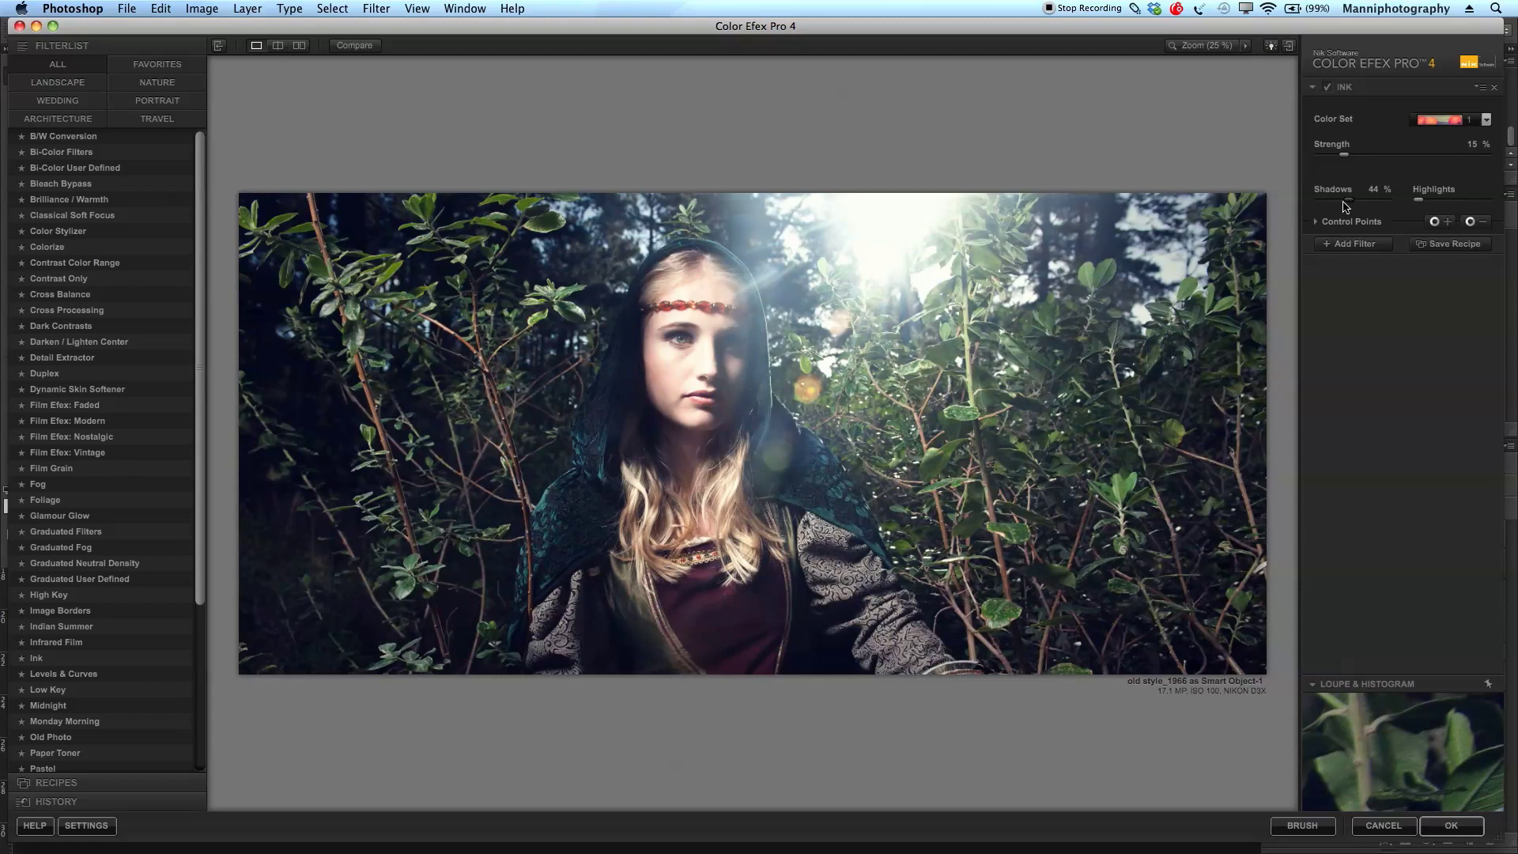
left_click_drag(1344, 201, 1324, 208)
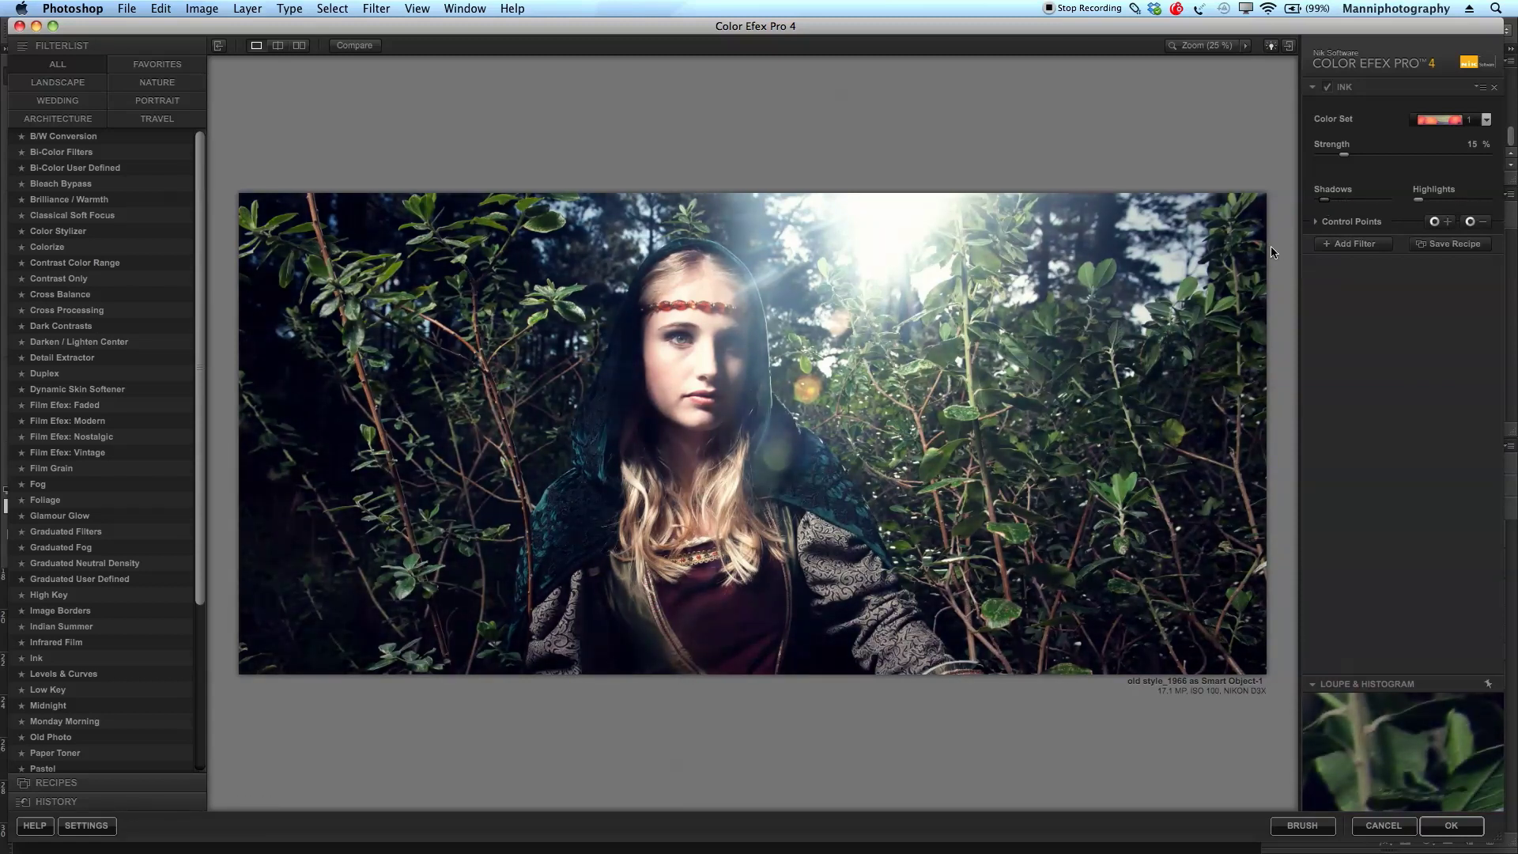
mouse_move(1332, 203)
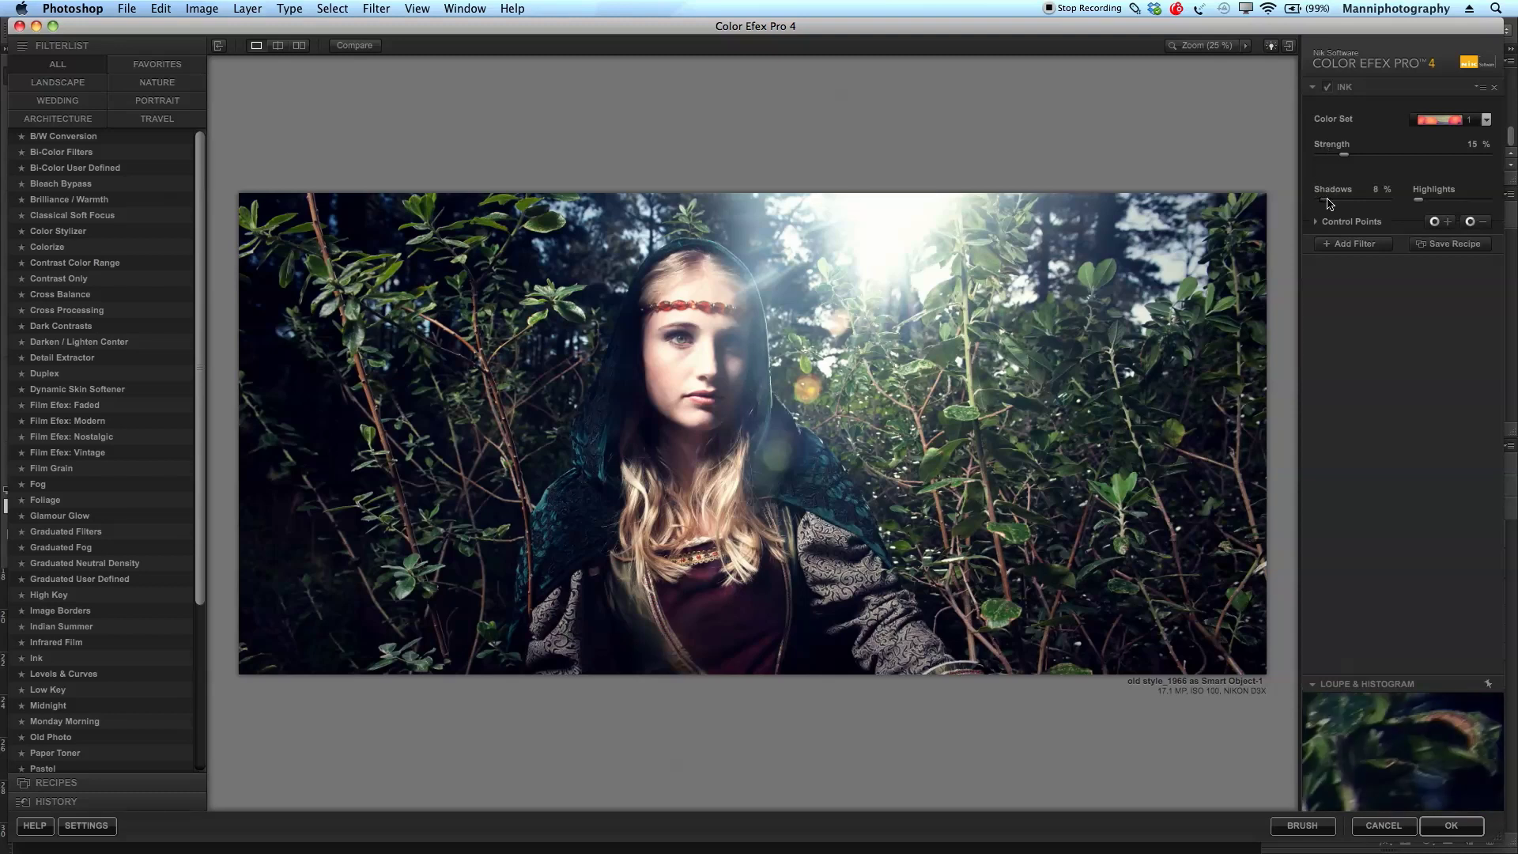
left_click_drag(1337, 200, 1345, 203)
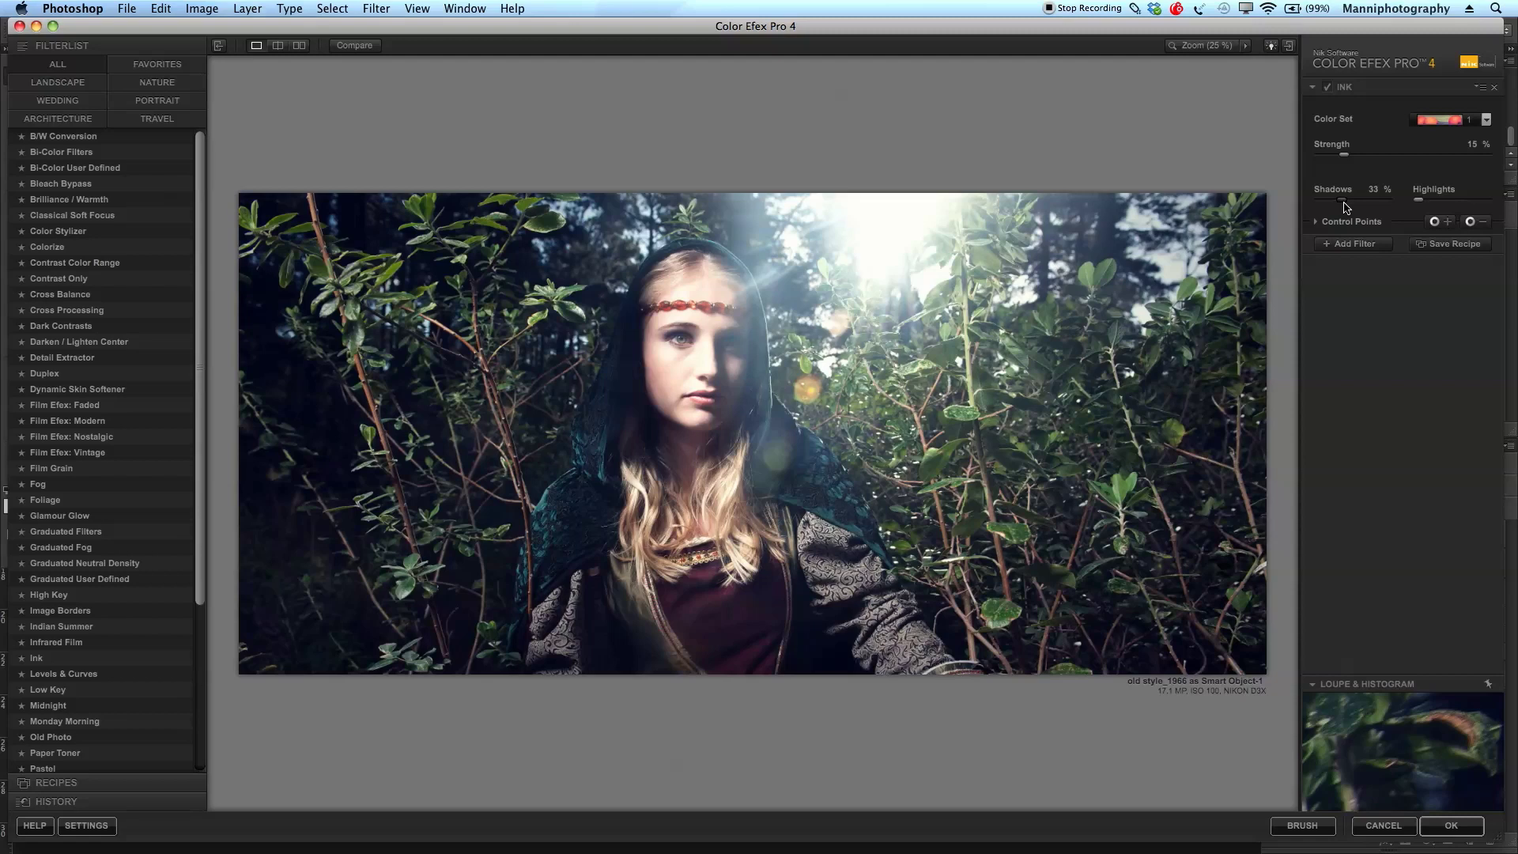
left_click_drag(1343, 203, 1331, 206)
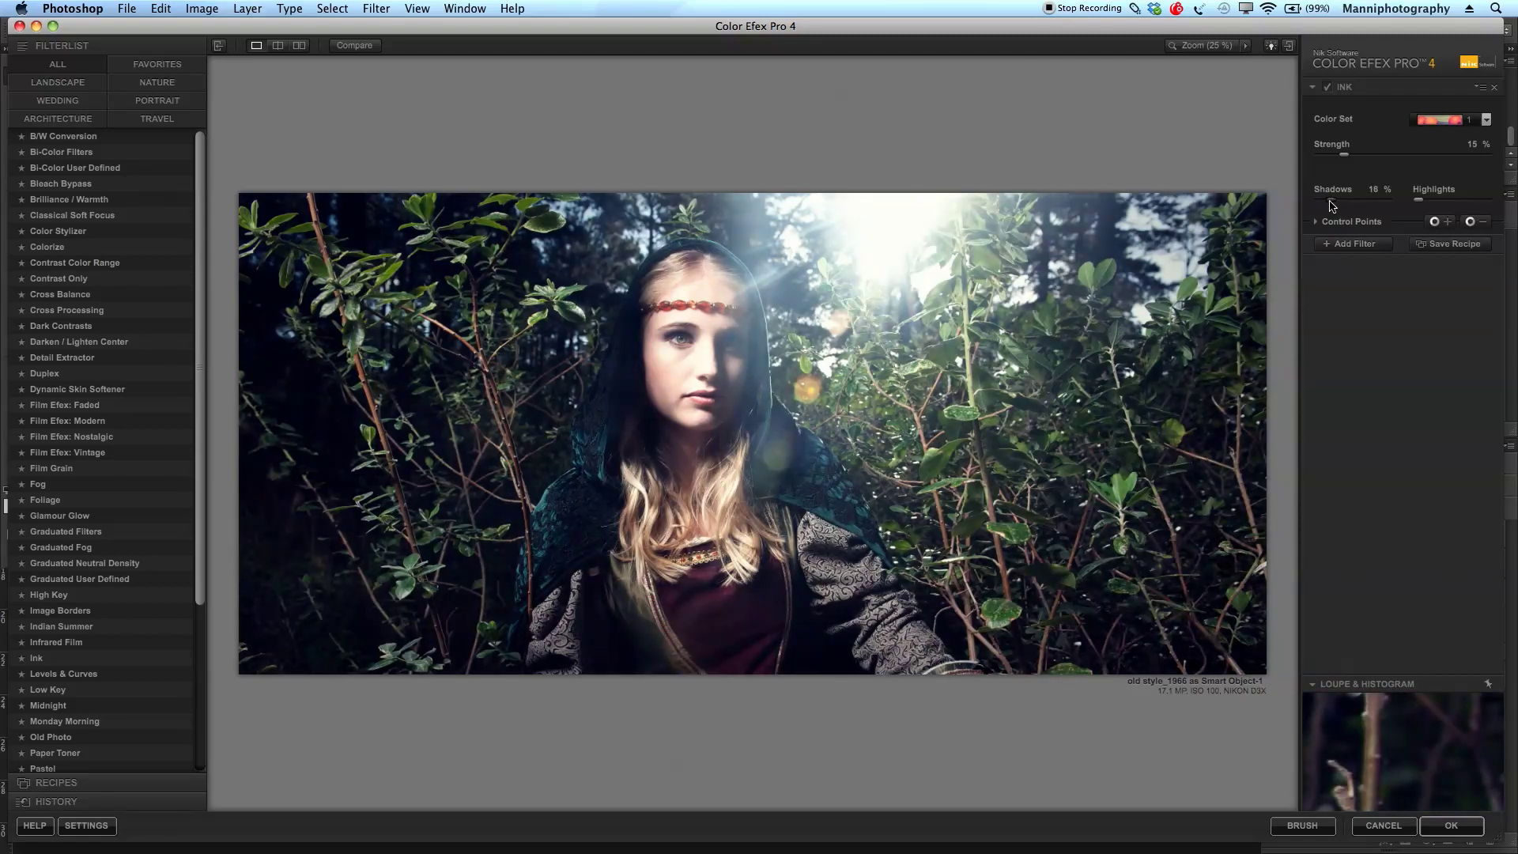
left_click_drag(1418, 199, 1456, 207)
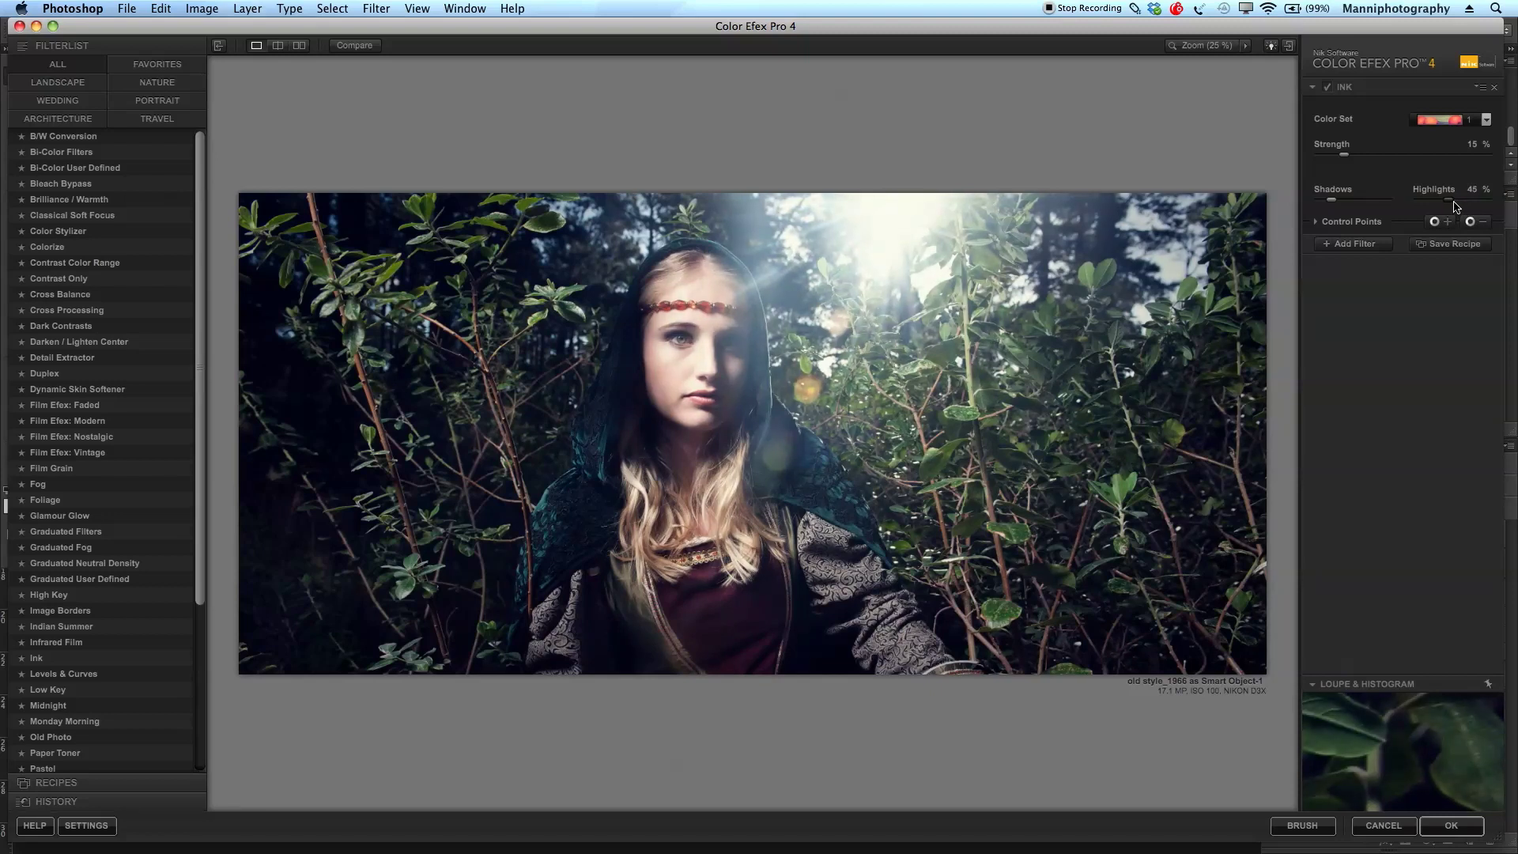
Apply the Ink filter with Color Set 1 at 19% Strength and compare the image with and without its layer.
left_click(1441, 119)
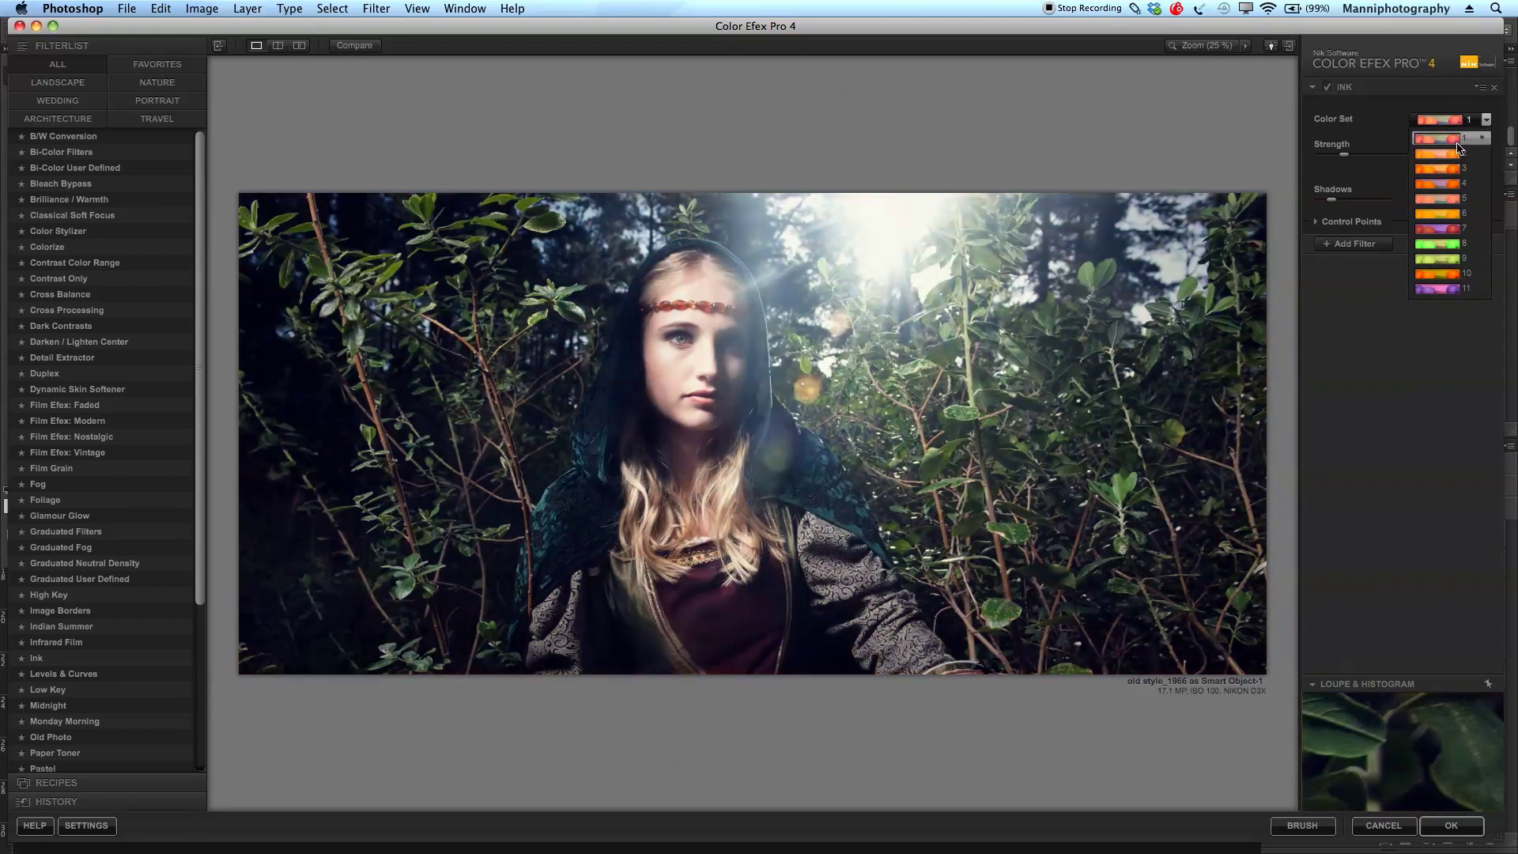
left_click(1456, 145)
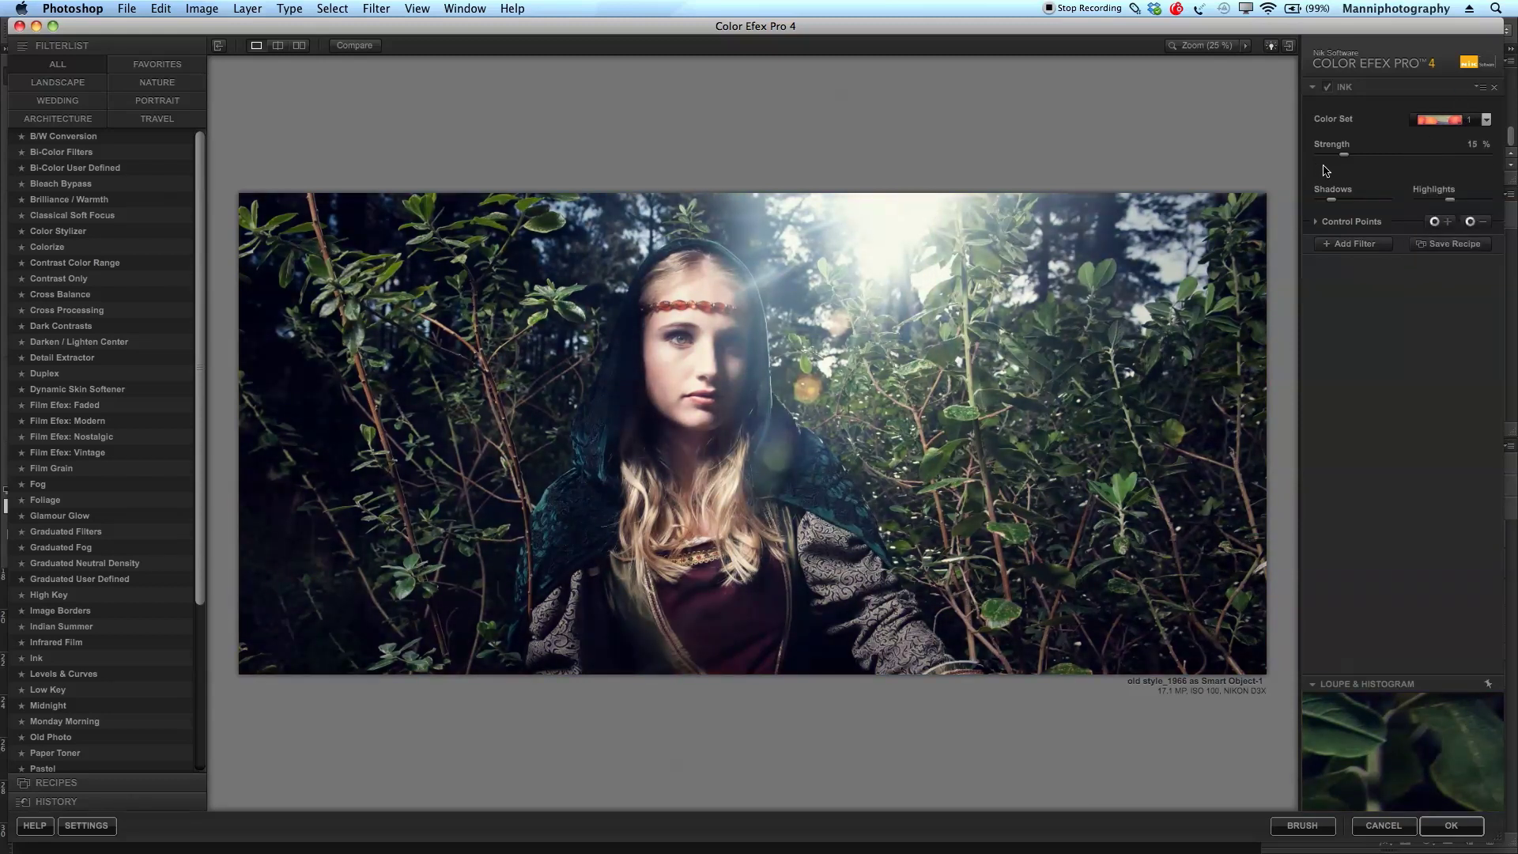
left_click_drag(1351, 160, 1355, 160)
left_click_drag(1352, 160, 1349, 162)
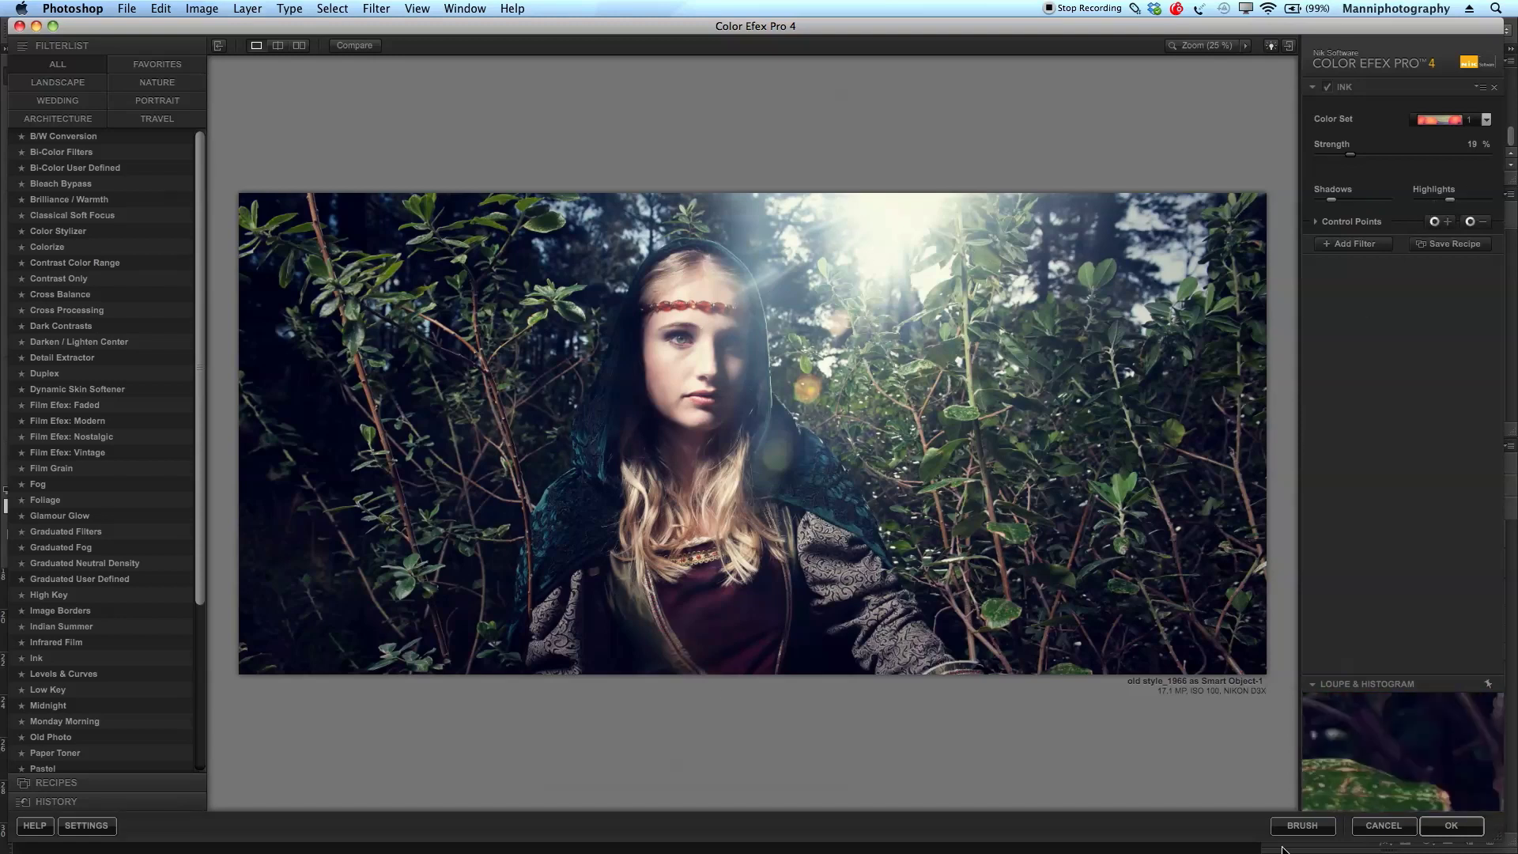
left_click(1450, 826)
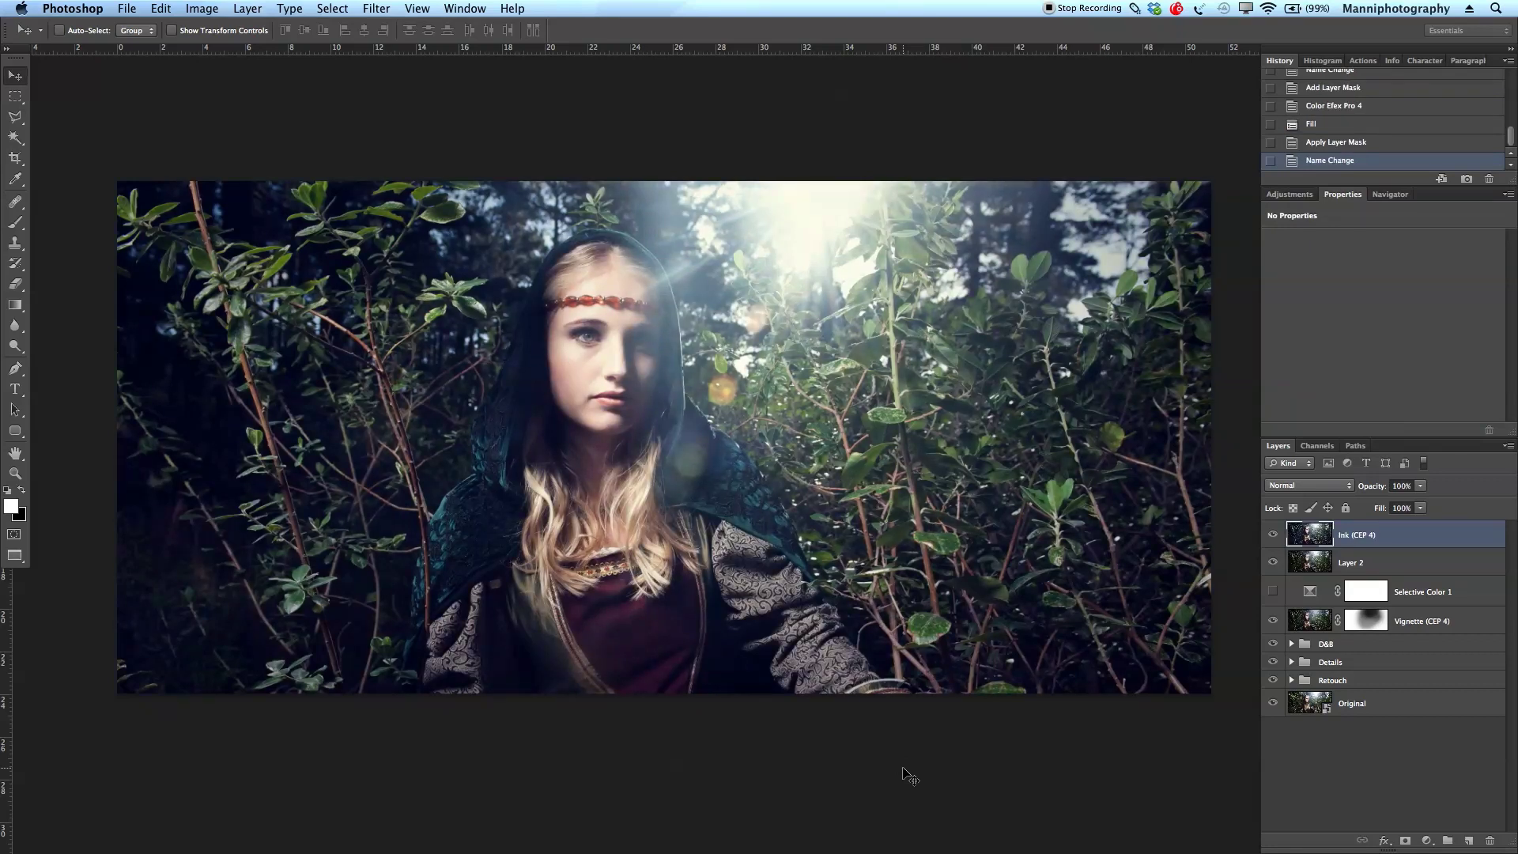
left_click(1274, 536)
left_click(1273, 536)
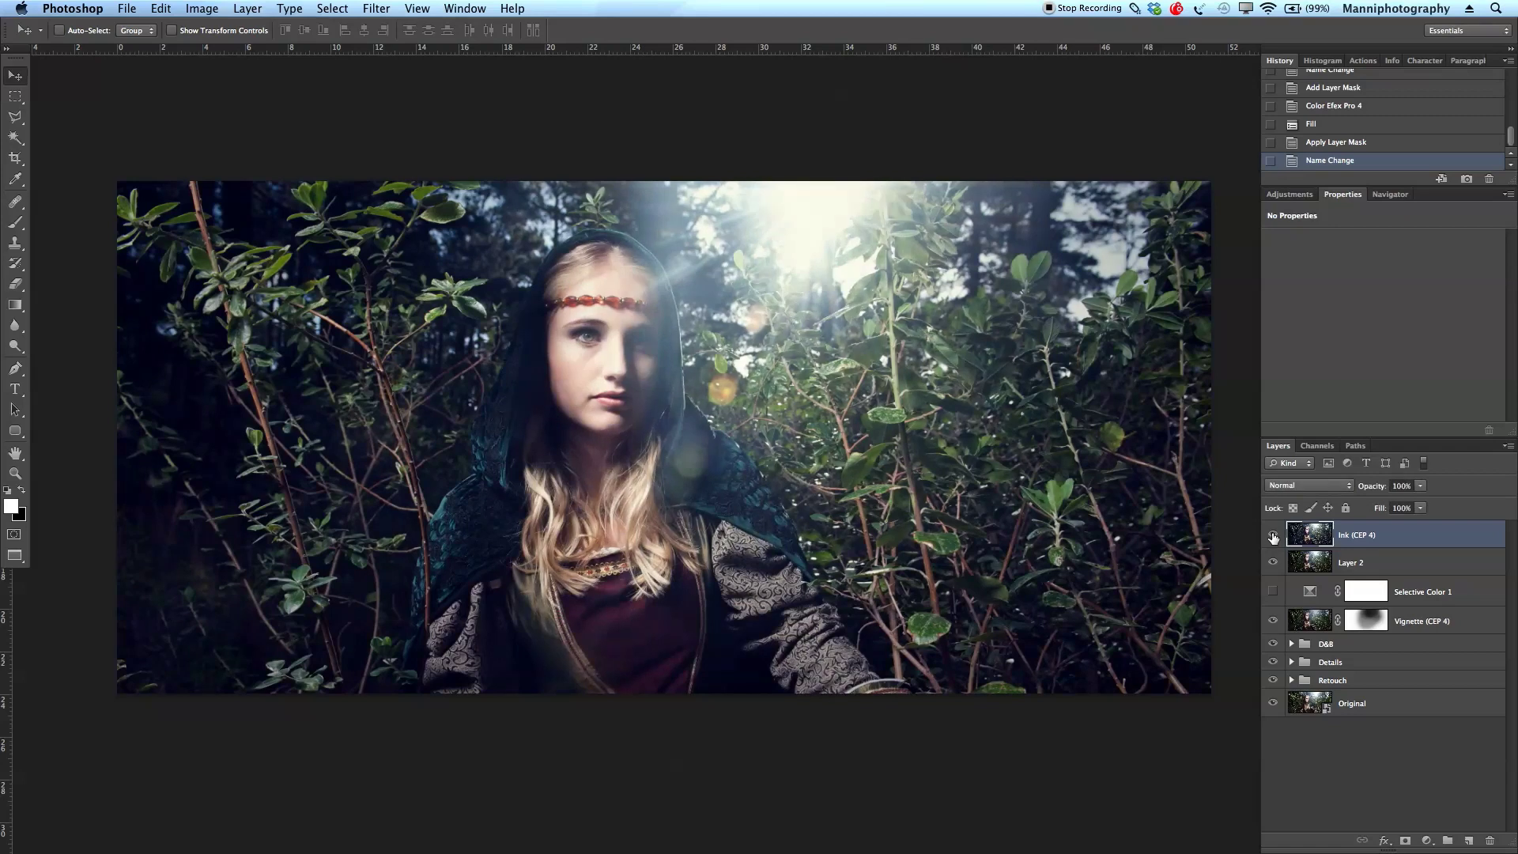
Add a Selective Color adjustment layer above Ink (CEP 4) and keep its Neutrals Magenta at 0.
left_click(1295, 200)
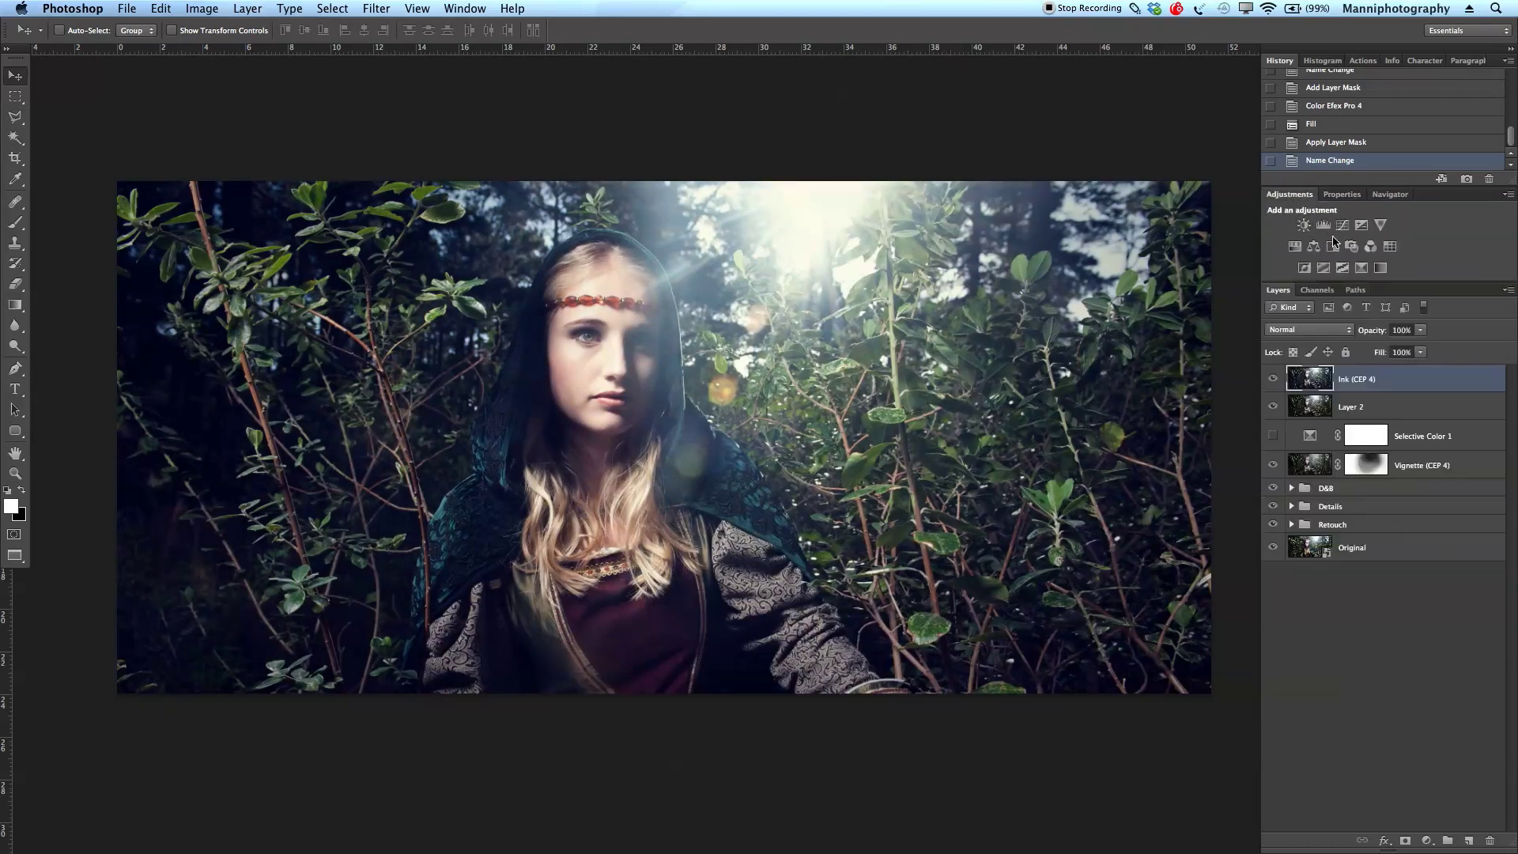
left_click(1361, 269)
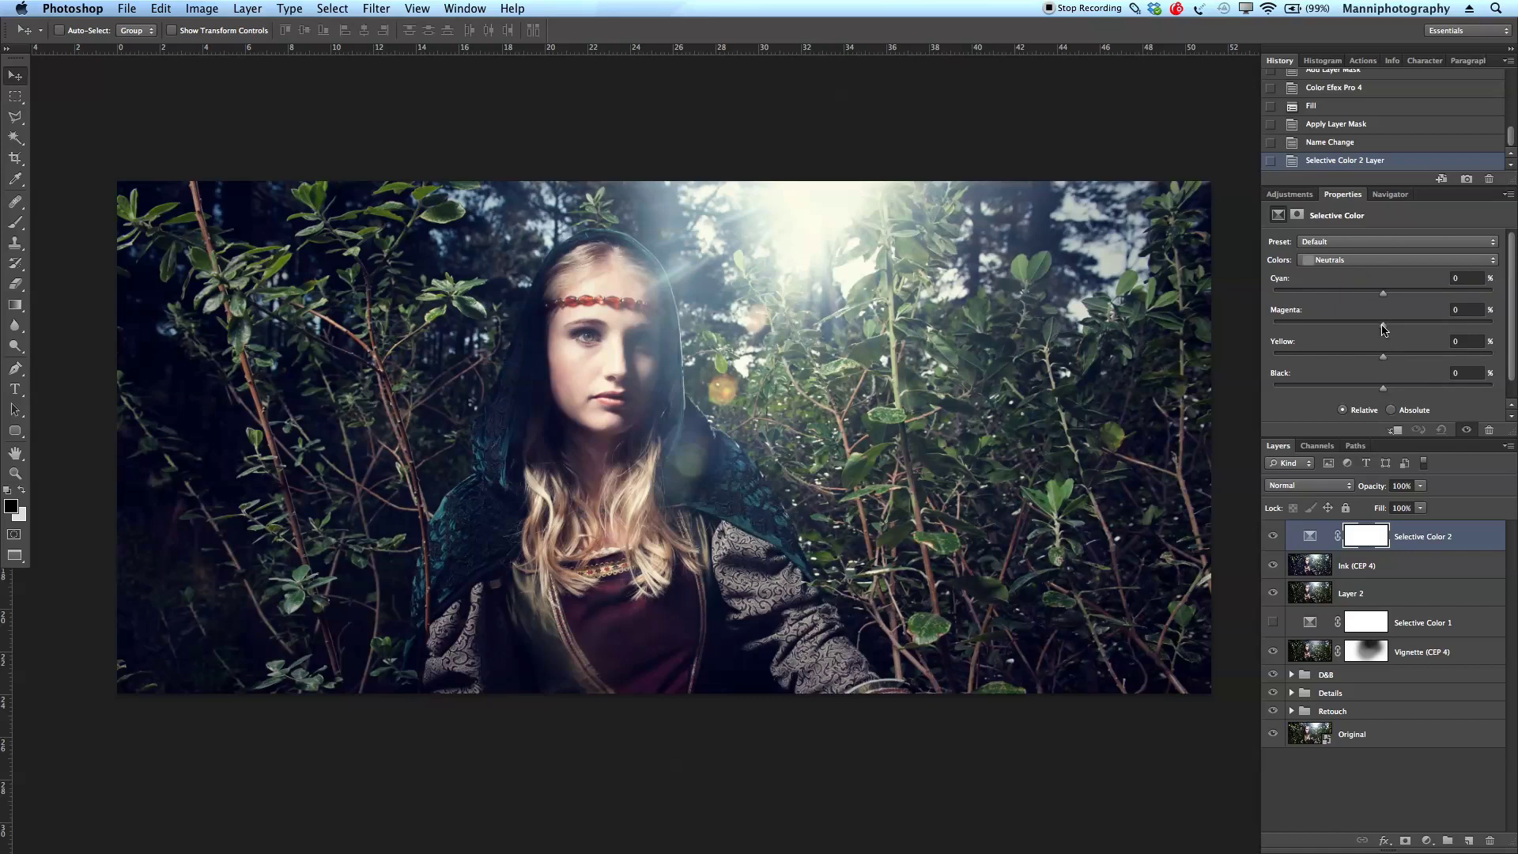
mouse_move(1383, 327)
left_mouse_down()
mouse_move(1399, 329)
mouse_move(1384, 330)
left_mouse_up()
left_click(1459, 310)
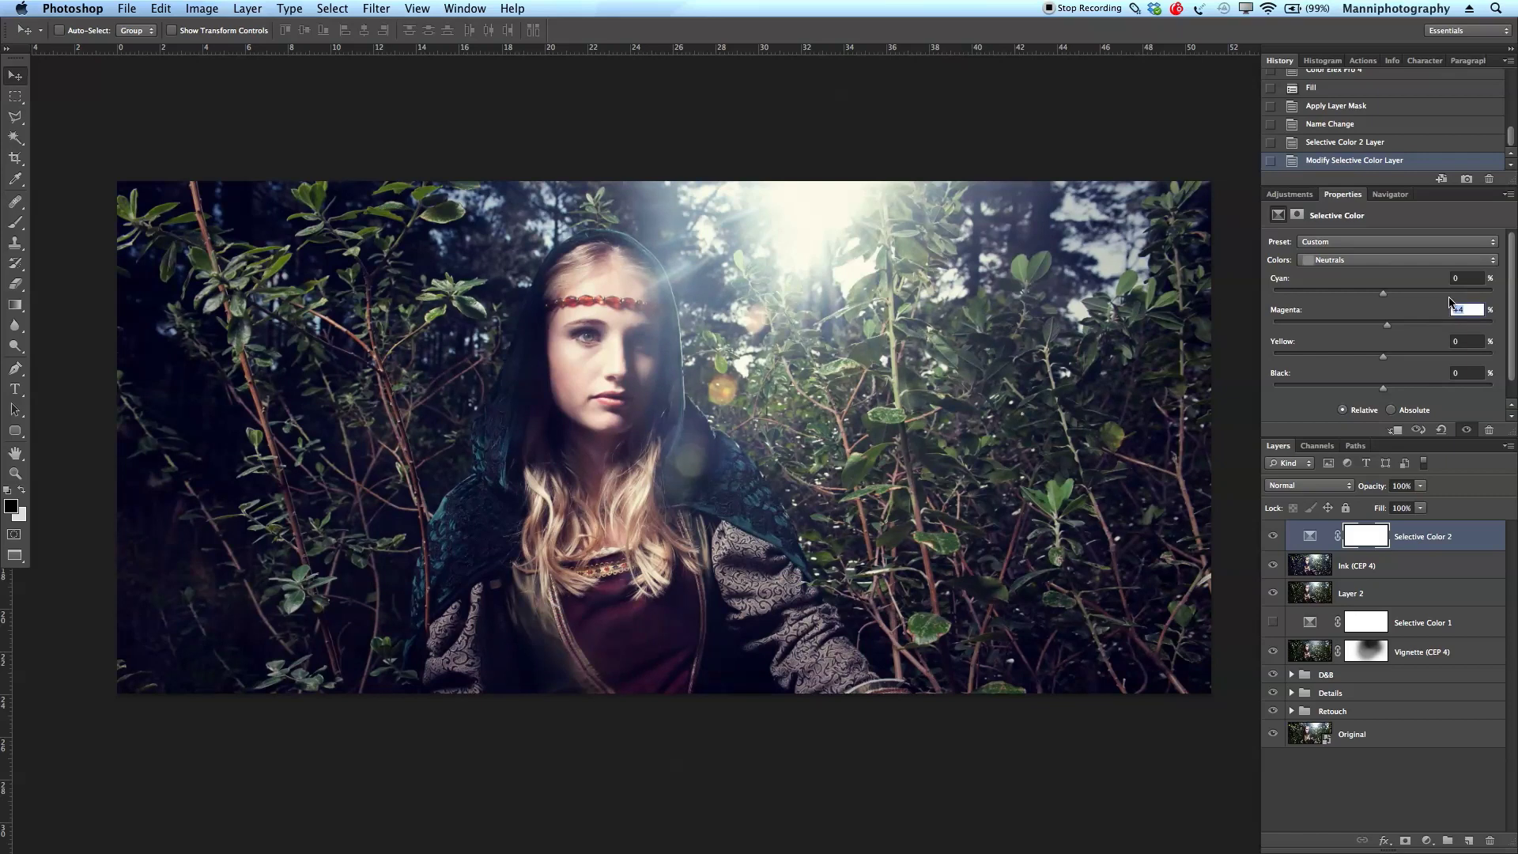
key("Return")
Set the Neutrals in Selective Color 2 to Cyan -6, Yellow +7 and Black +2.
left_click_drag(1384, 294, 1371, 293)
left_click_drag(1393, 298, 1384, 297)
mouse_move(1383, 356)
left_mouse_down()
mouse_move(1406, 362)
mouse_move(1385, 363)
left_mouse_up()
left_click_drag(1386, 395, 1389, 401)
left_click_drag(1390, 401, 1389, 400)
Stamp all visible layers into a new layer above Selective Color 2.
left_click(1439, 573)
left_click(1438, 545)
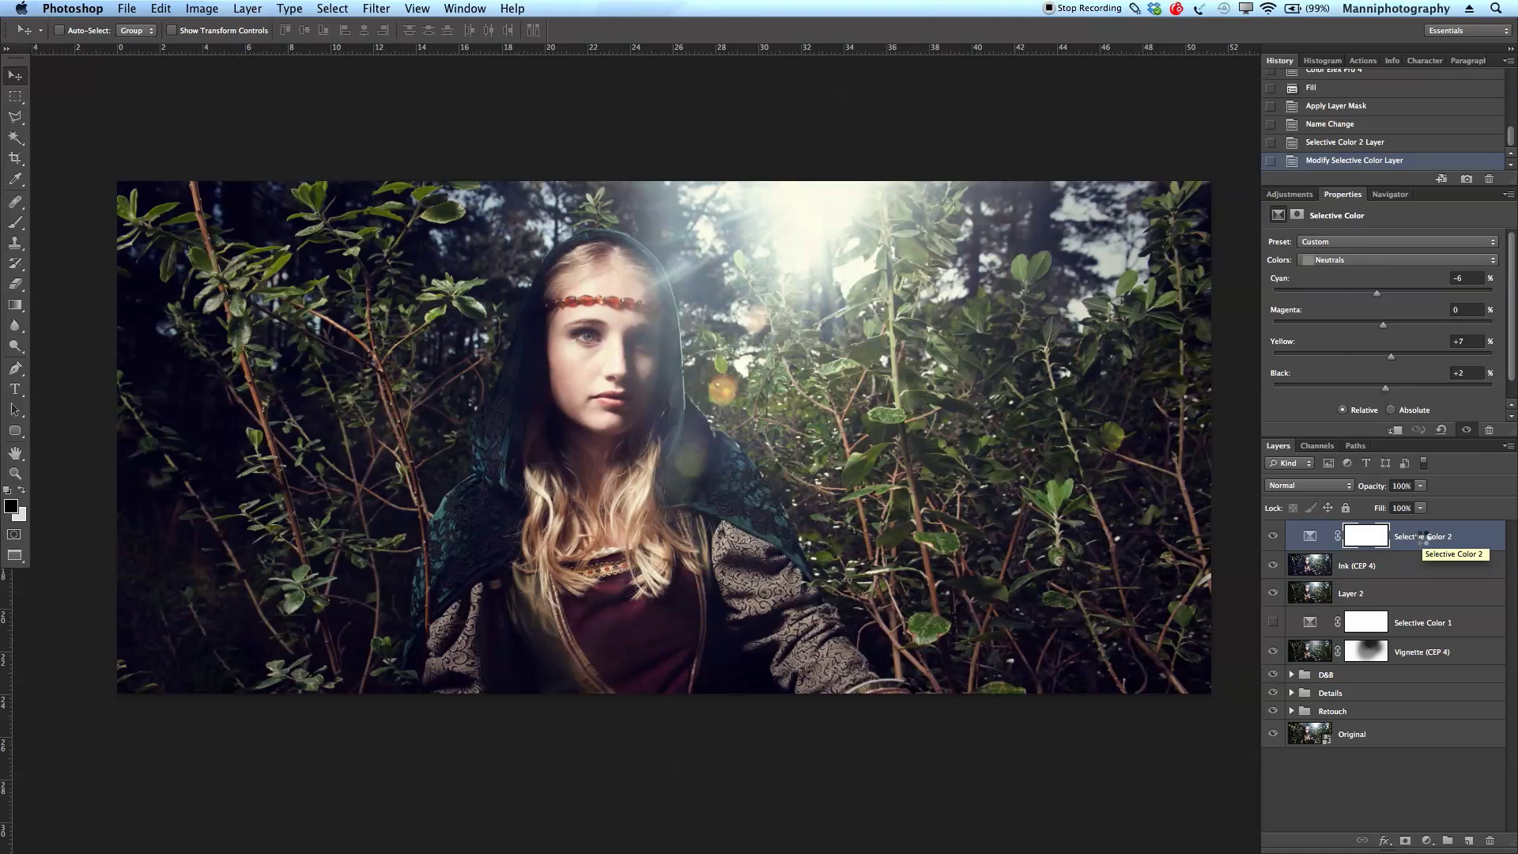
key("super+alt+shift+e")
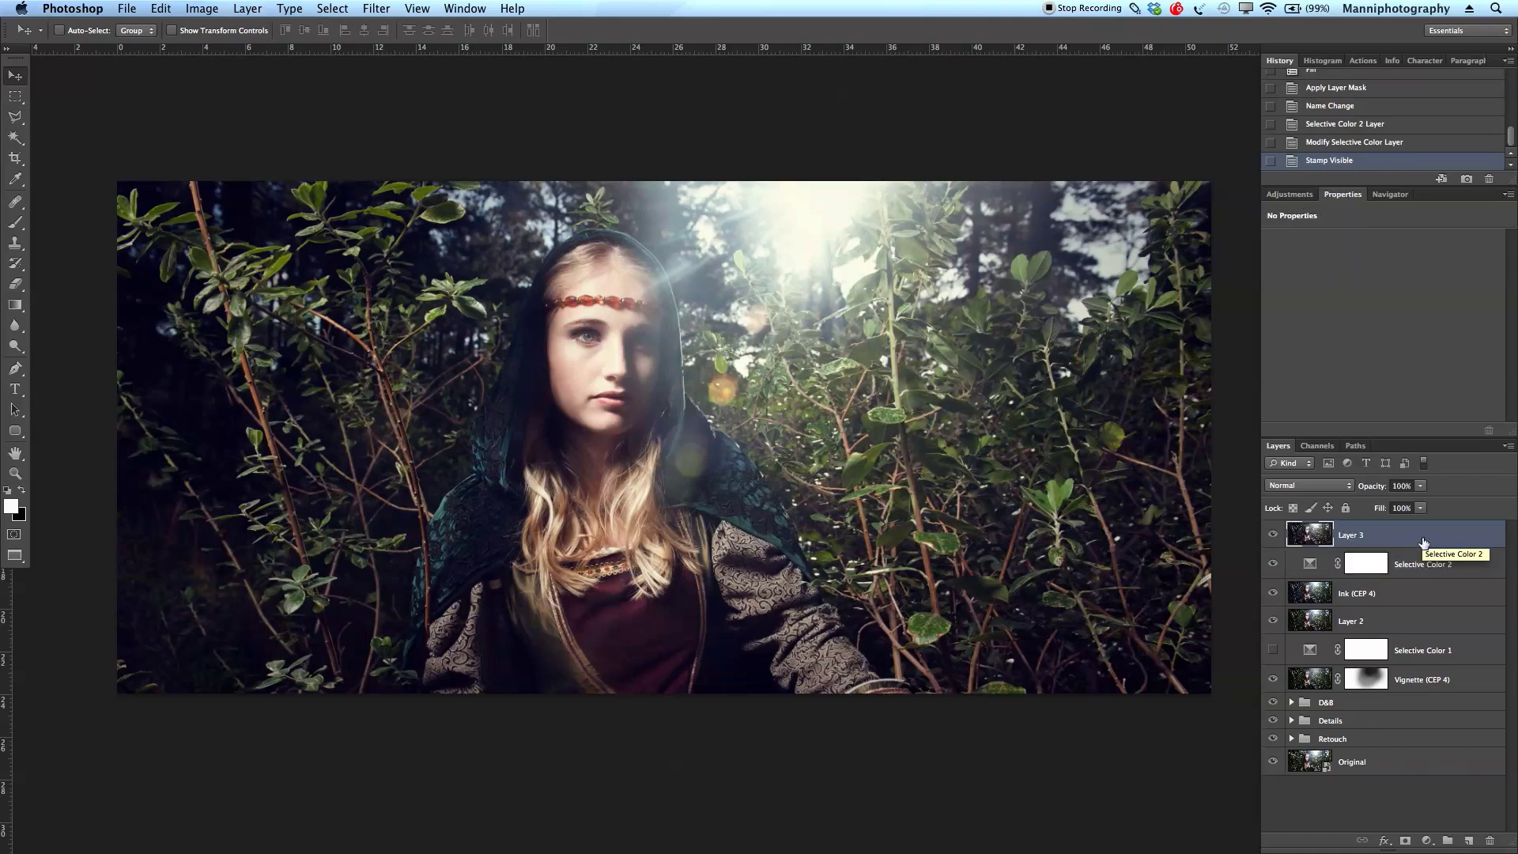
Hide Selective Color 2, Ink (CEP 4) and Layer 2, show Selective Color 1, and toggle Layer 3 to compare both toning versions.
left_click_drag(1273, 593, 1275, 607)
left_click(1273, 564)
left_click(1273, 650)
left_click(1273, 536)
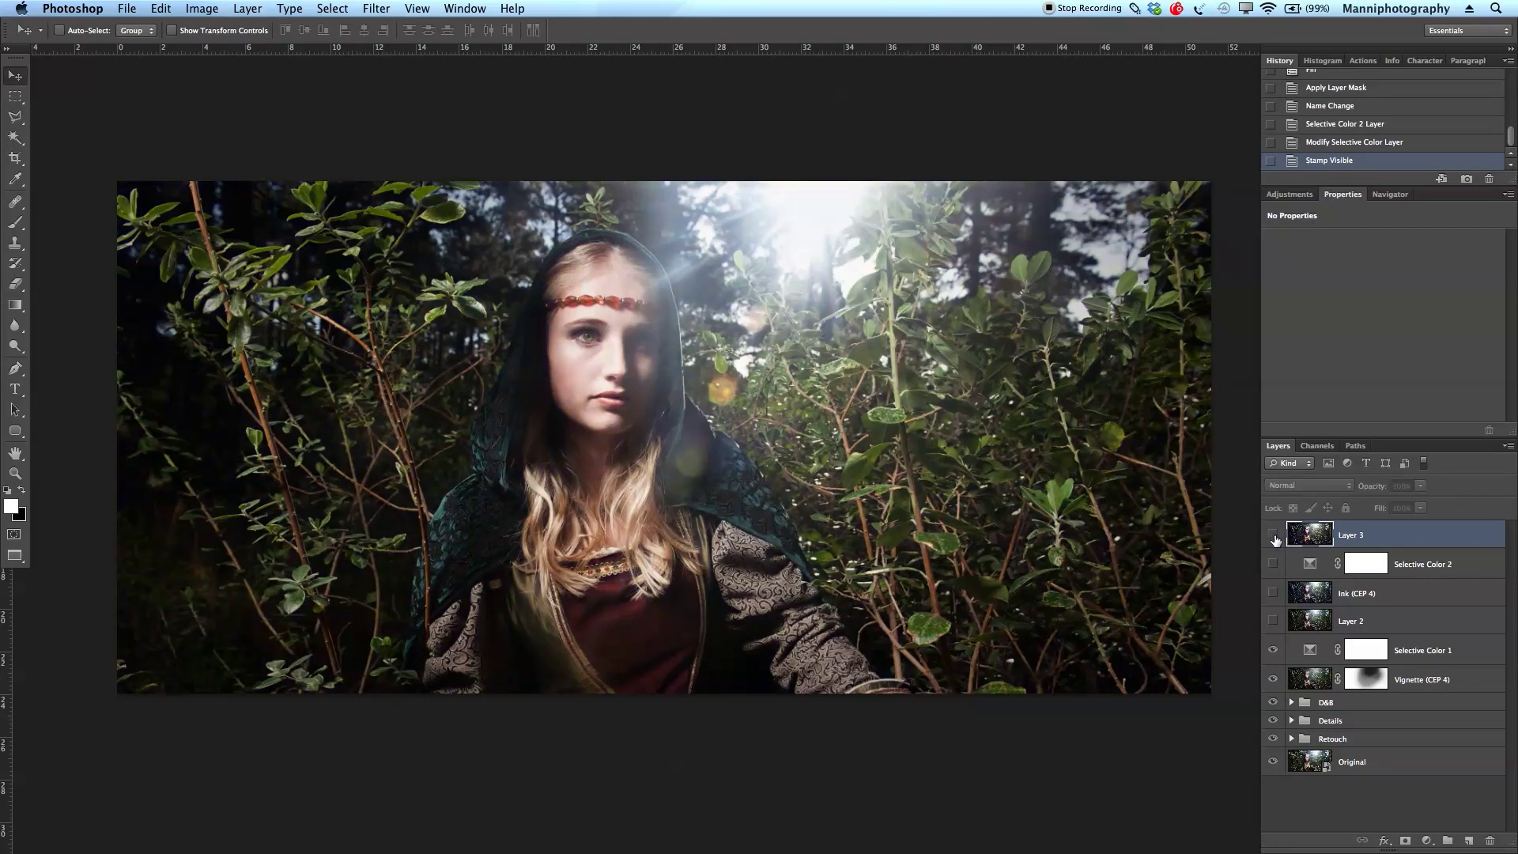
left_click(1273, 537)
left_click(1274, 538)
left_click(1273, 536)
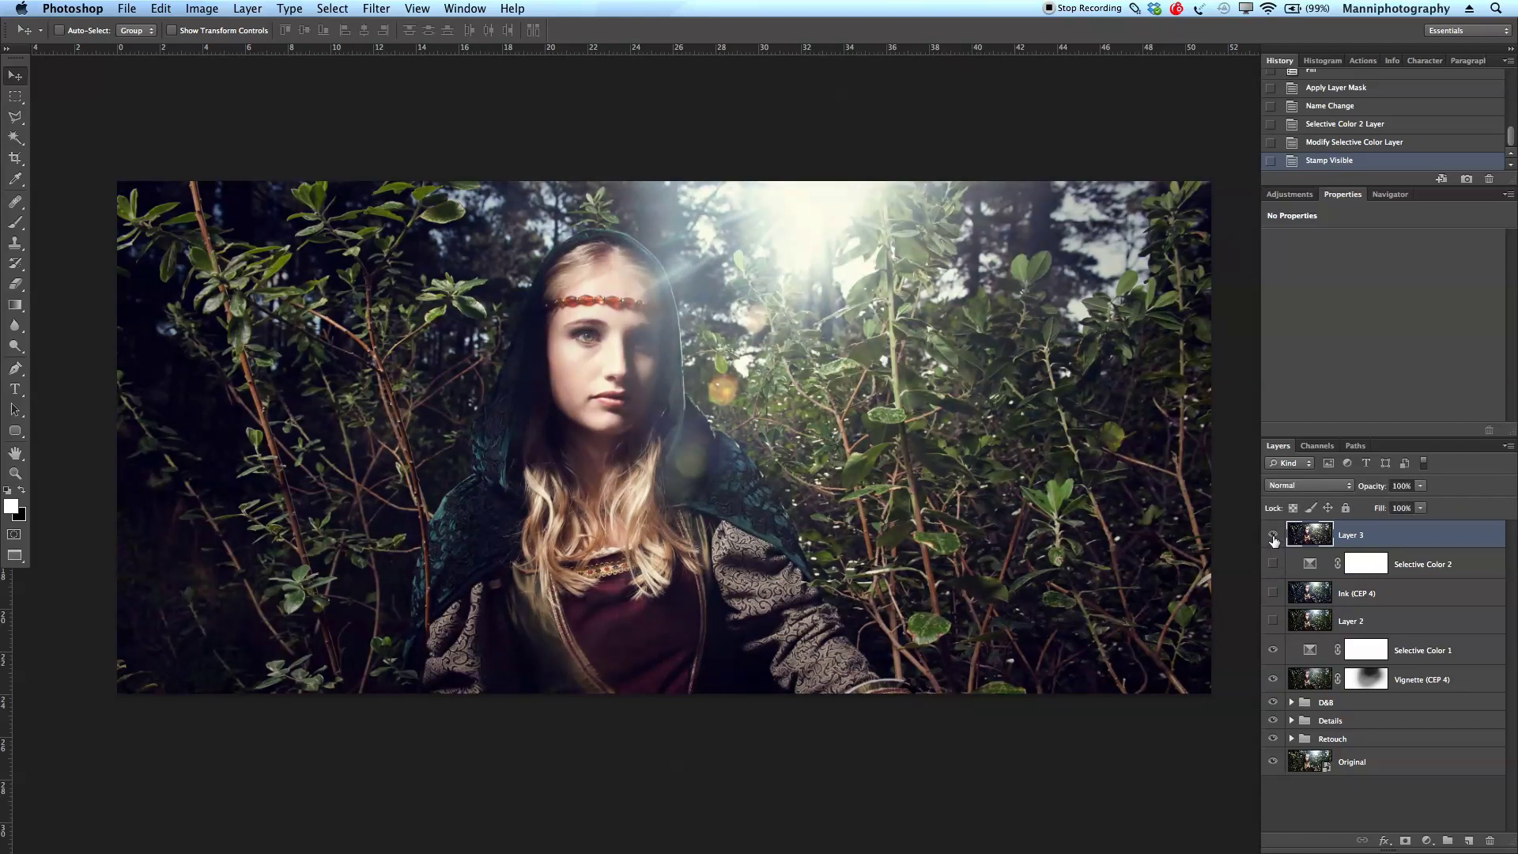
left_click(1274, 539)
left_click(1276, 539)
Show the hidden toning layers, group Layer 3 down through Vignette (CEP 4), and name the group "Color grade".
left_click_drag(1276, 620, 1277, 565)
left_click(1434, 676, "shift")
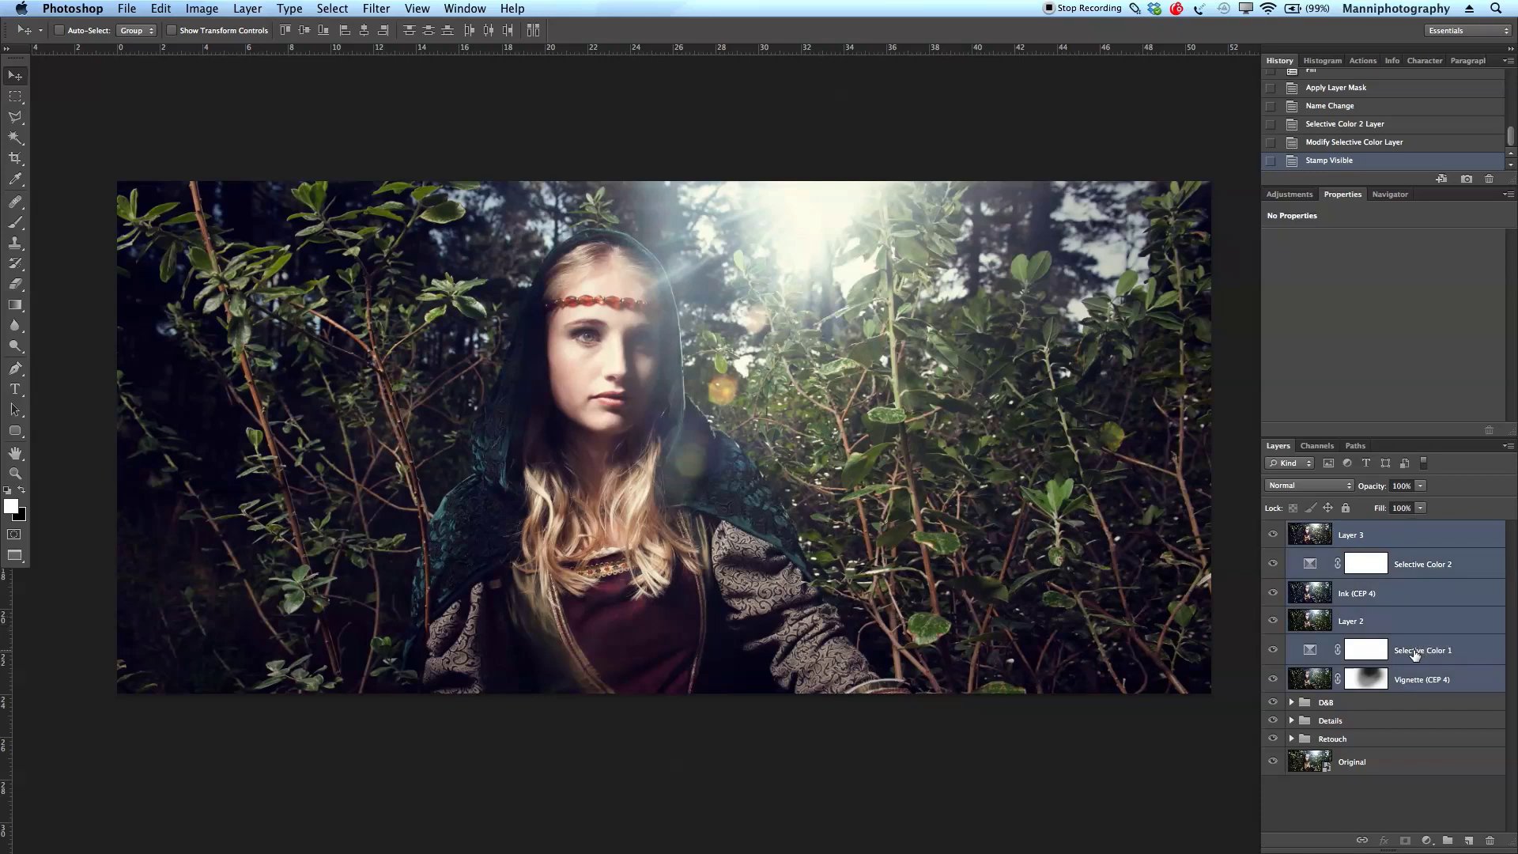
key("super+g")
double_click(1336, 530)
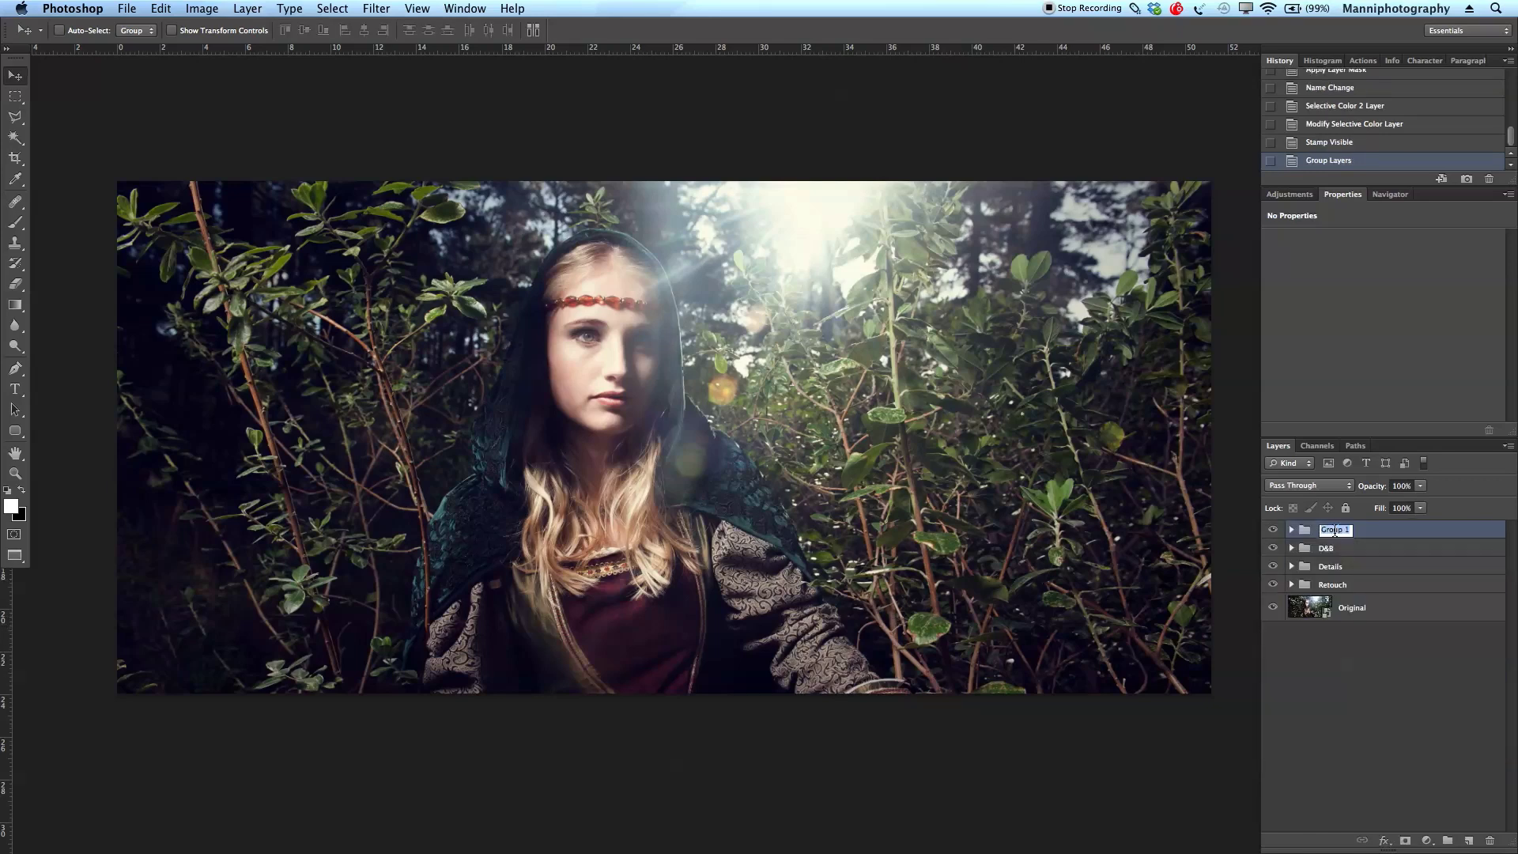
type("Color grade")
key("Return")
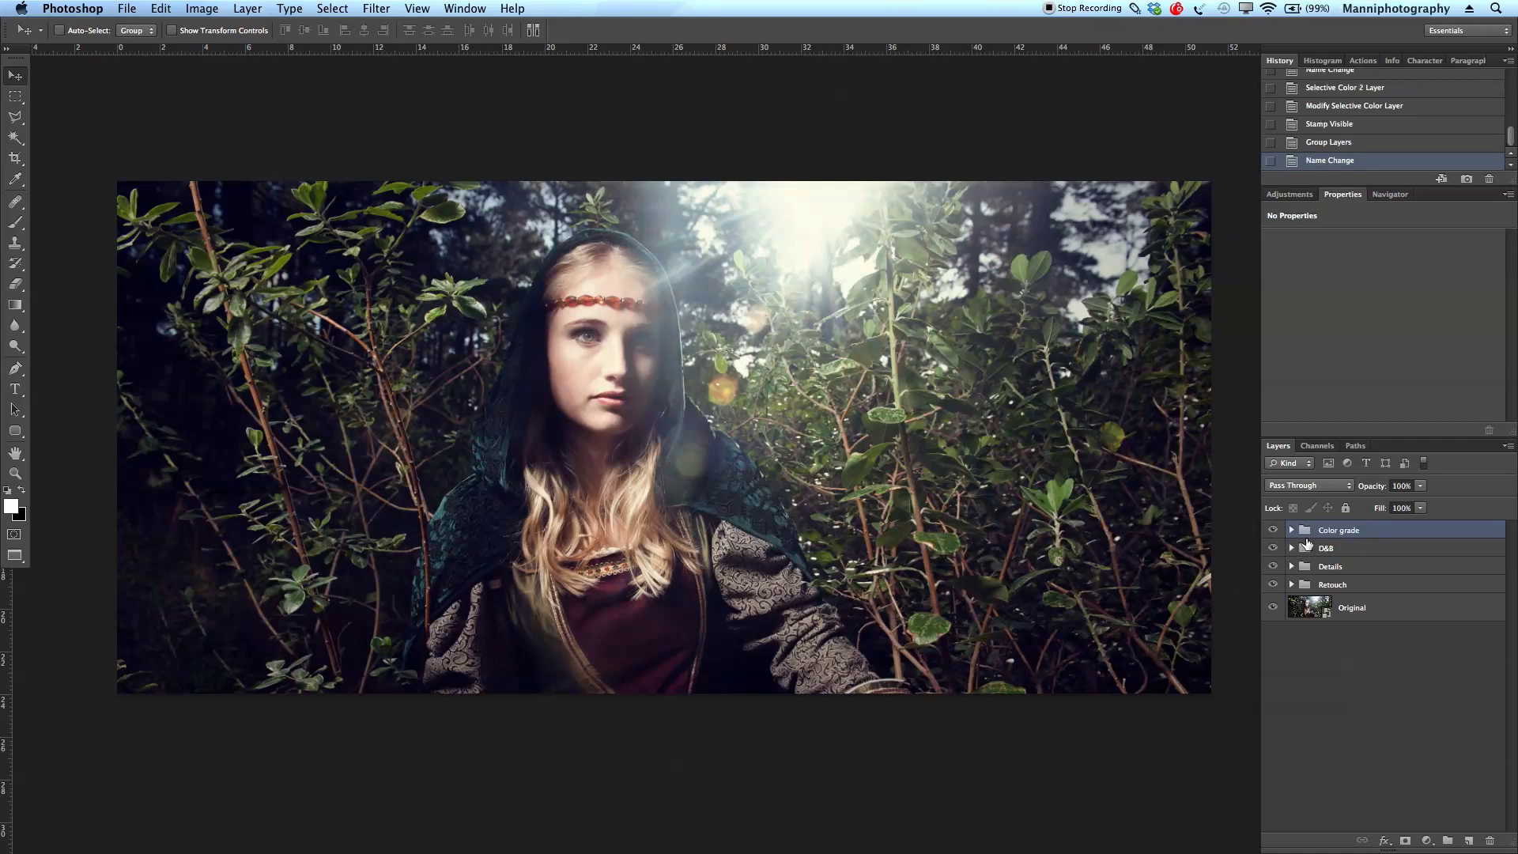
Add a Levels adjustment layer above the Color grade group with midtones at 0.95 and the white input at 249.
left_click(1289, 195)
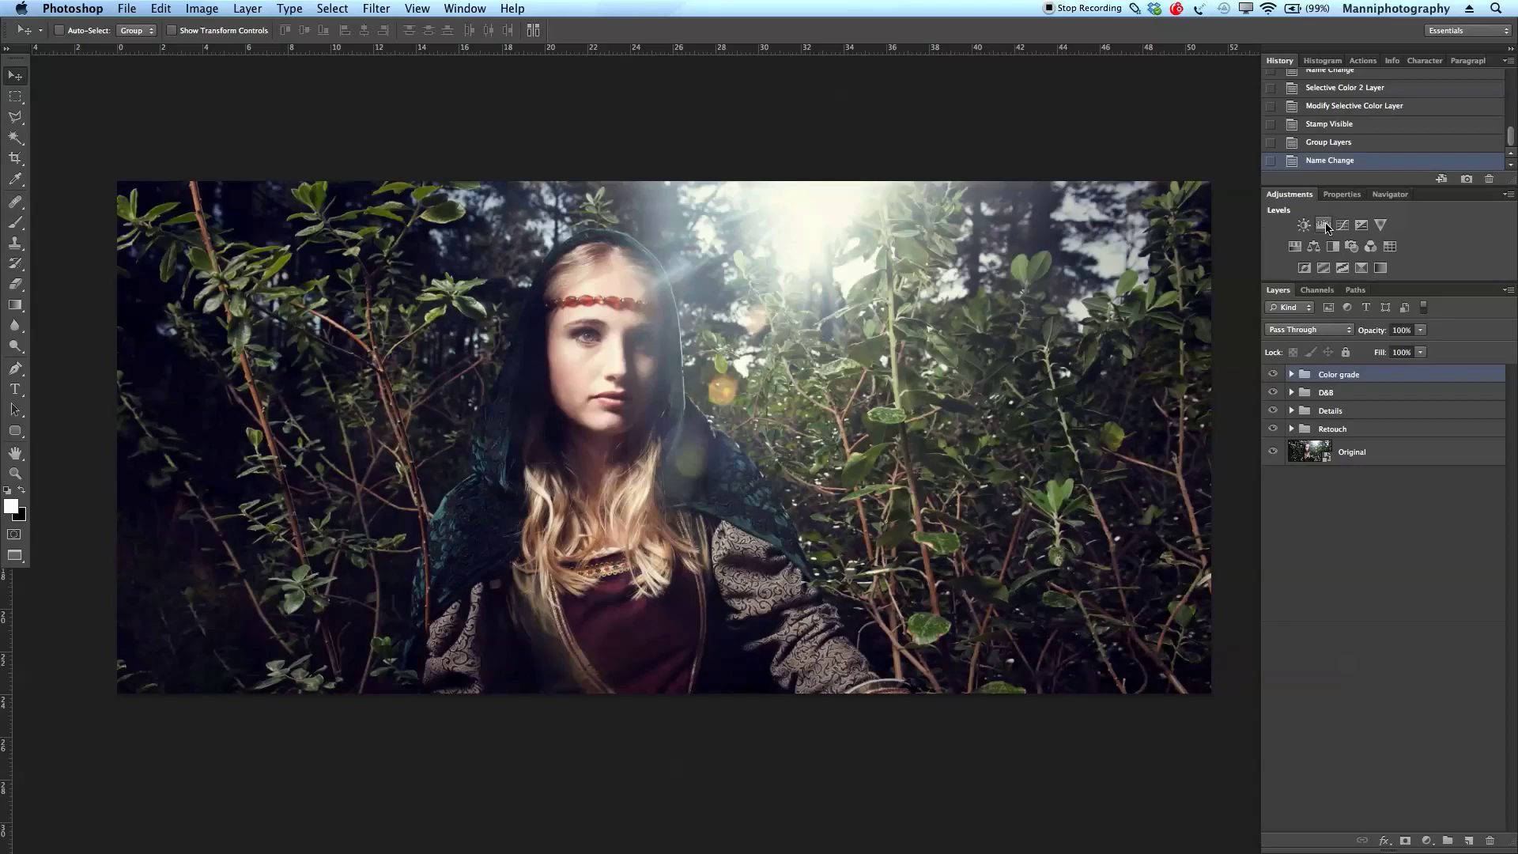
left_click(1325, 227)
left_click_drag(1394, 353, 1385, 353)
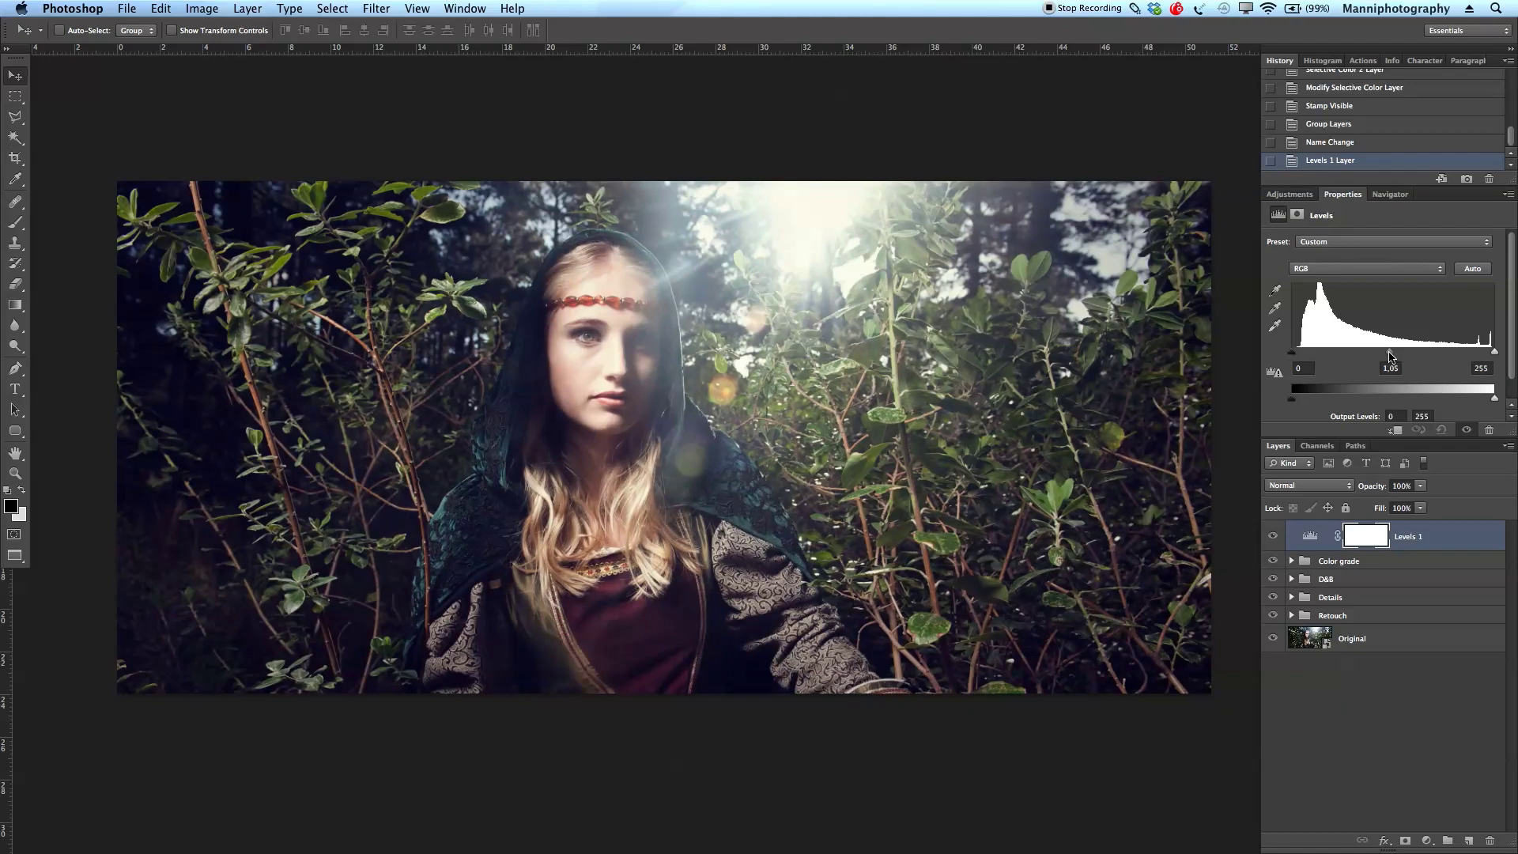
left_click_drag(1393, 354, 1397, 355)
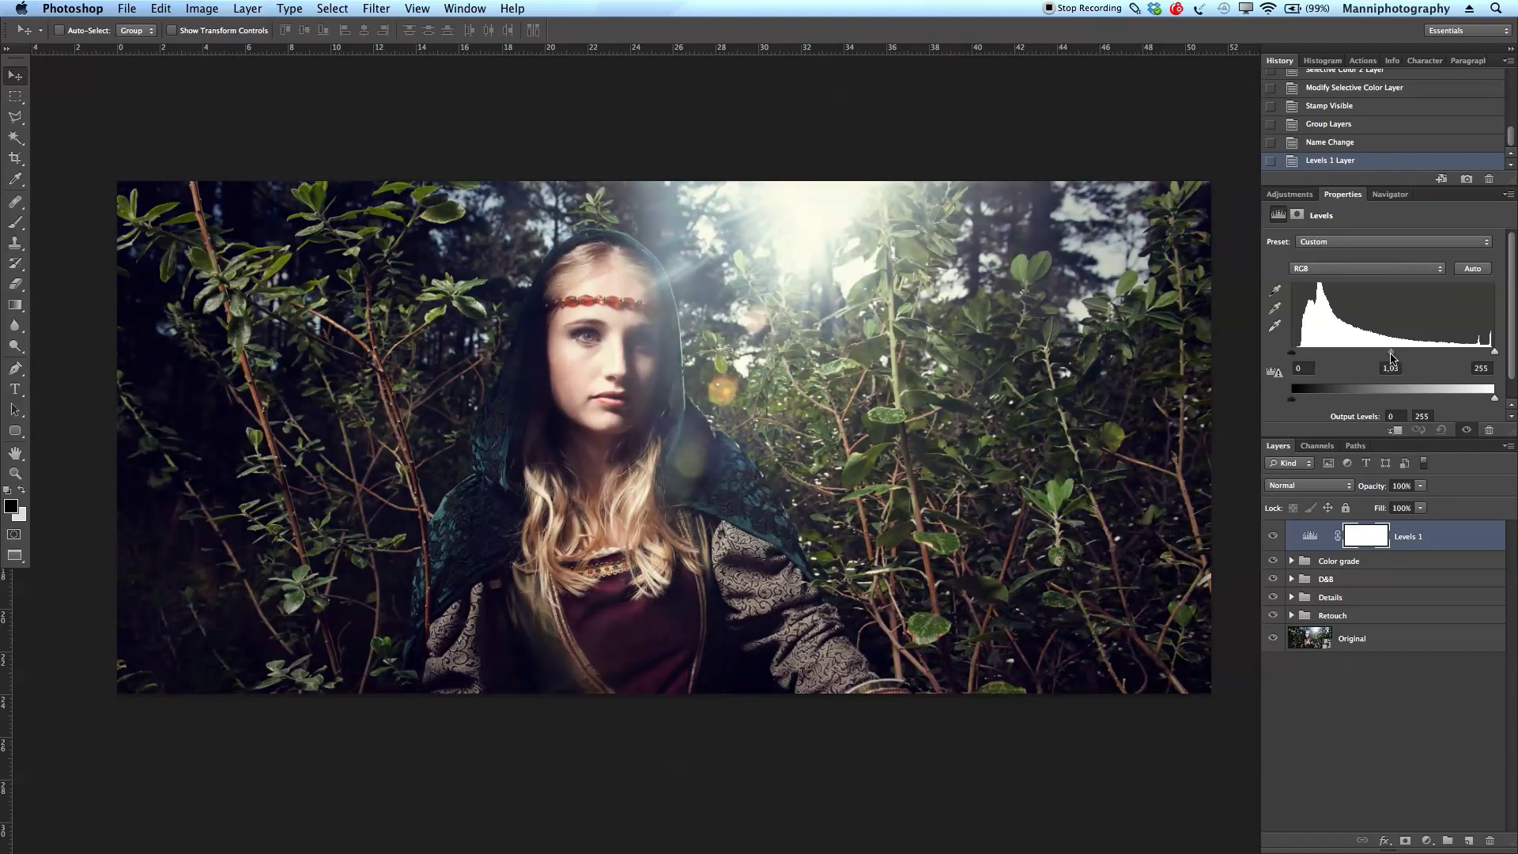
left_click_drag(1396, 352, 1400, 354)
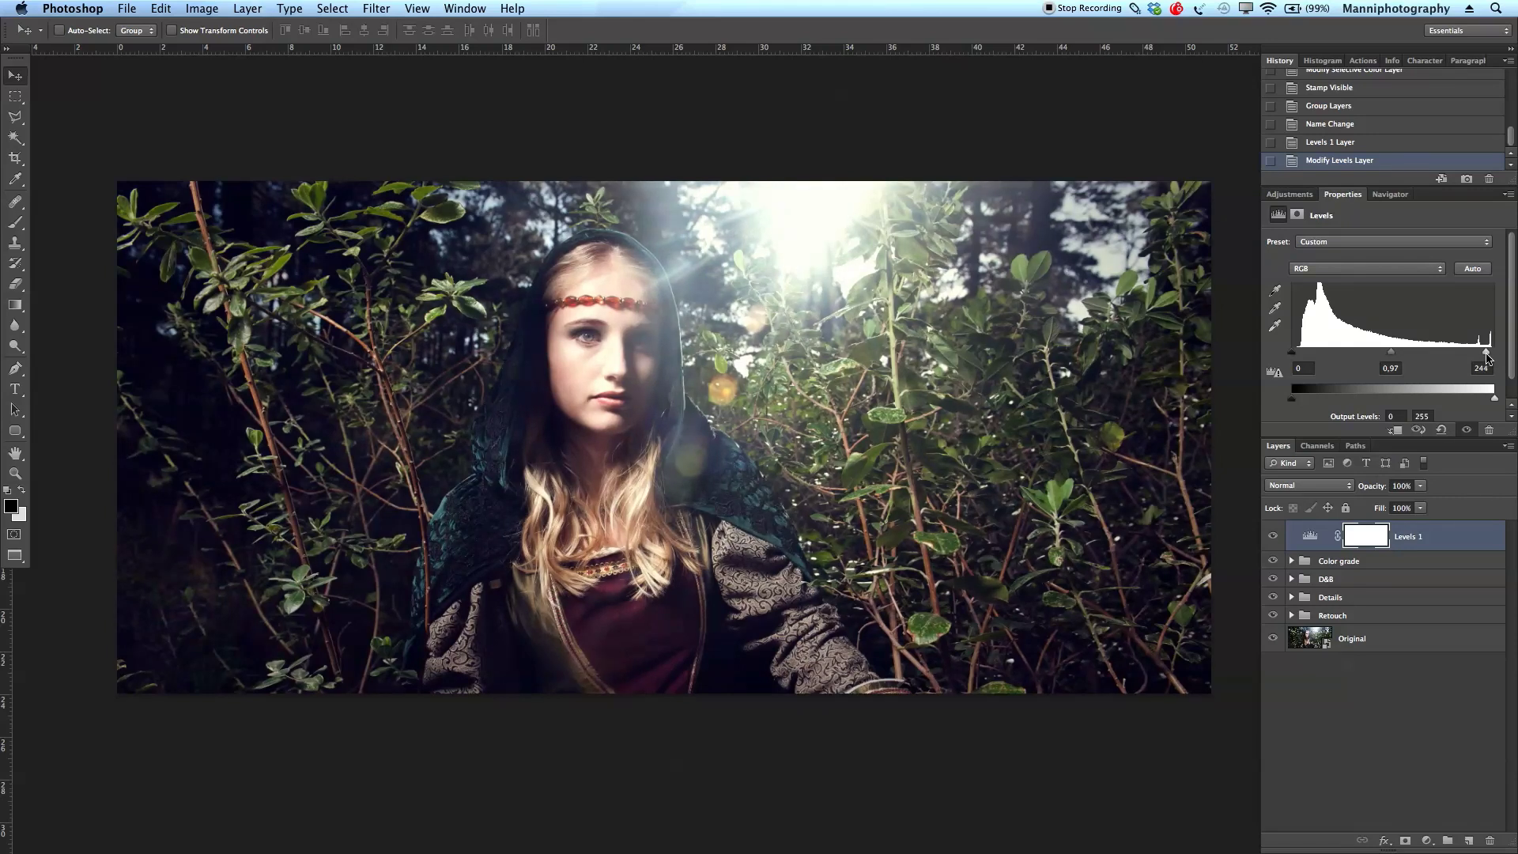
left_click_drag(1495, 352, 1493, 353)
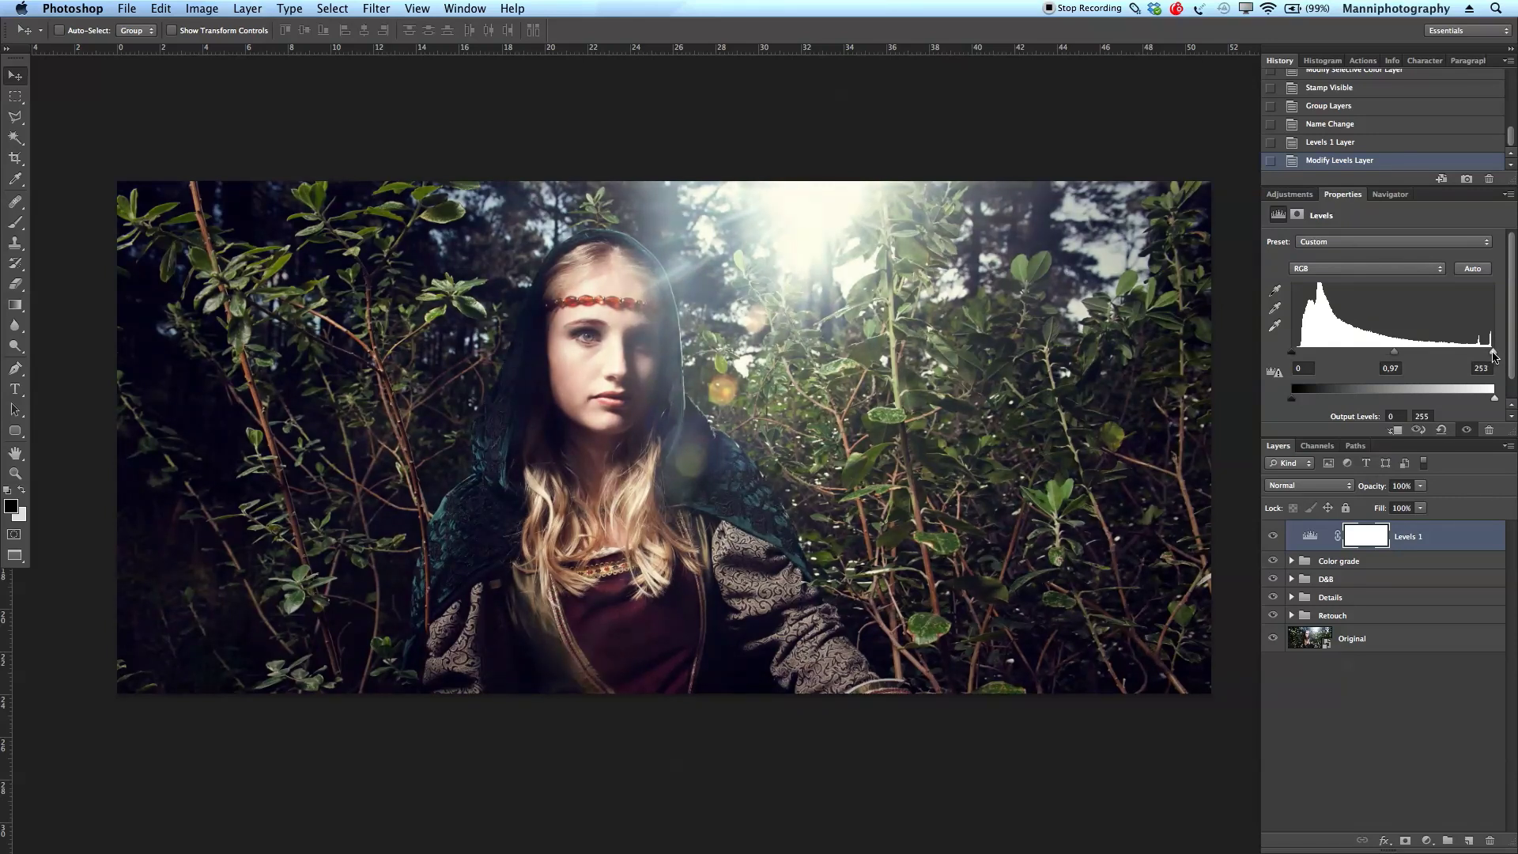
left_click_drag(1492, 352, 1489, 353)
left_click_drag(1394, 352, 1406, 353)
Create a new empty layer above Levels 1 and make white the foreground color.
key("z")
left_click(719, 352)
left_click_drag(712, 353, 765, 517)
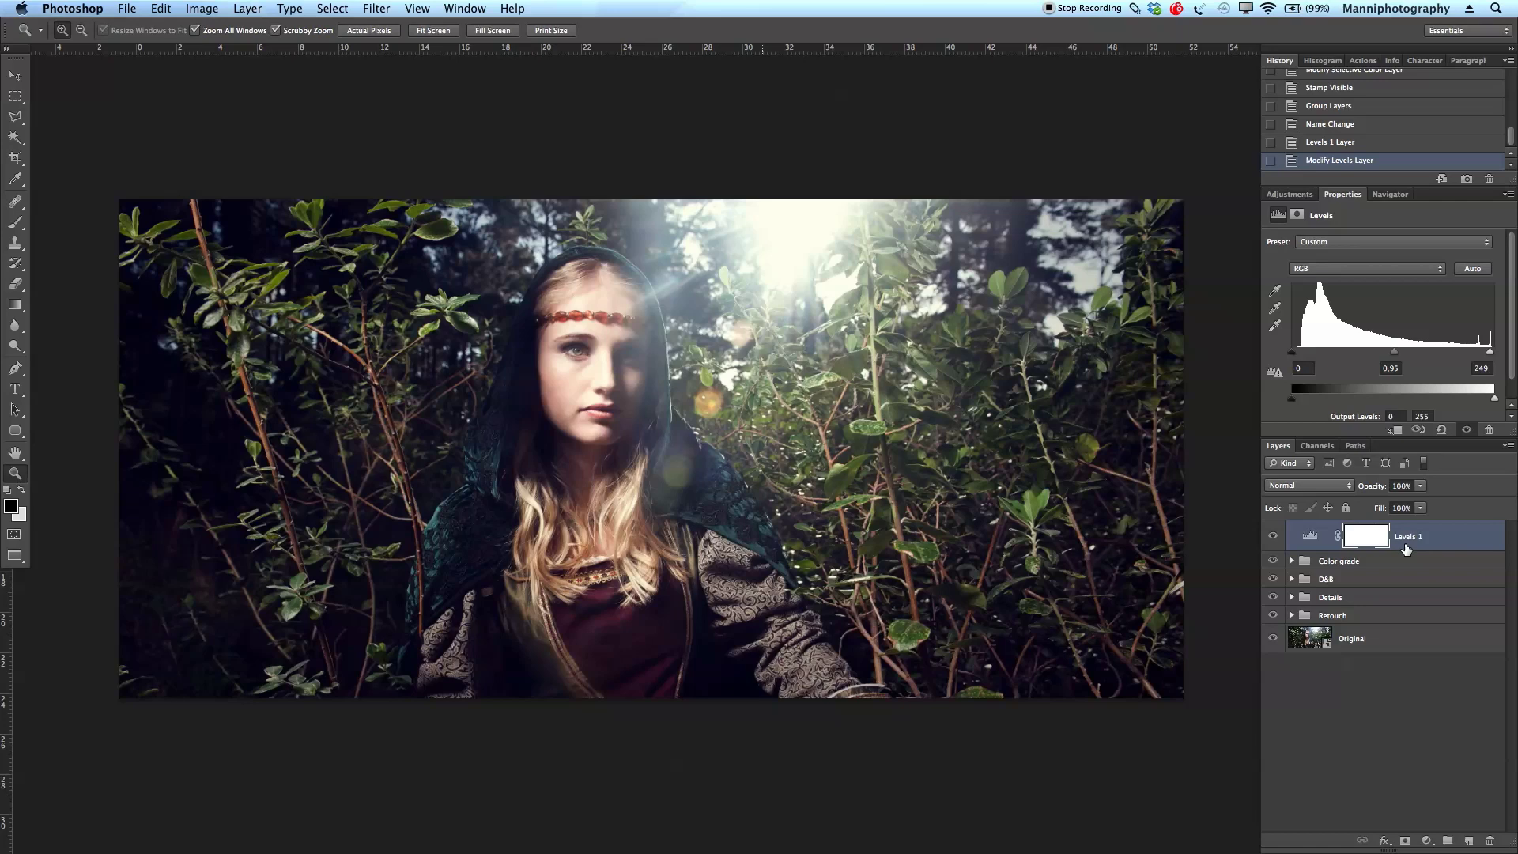
left_click(1468, 841)
key("x")
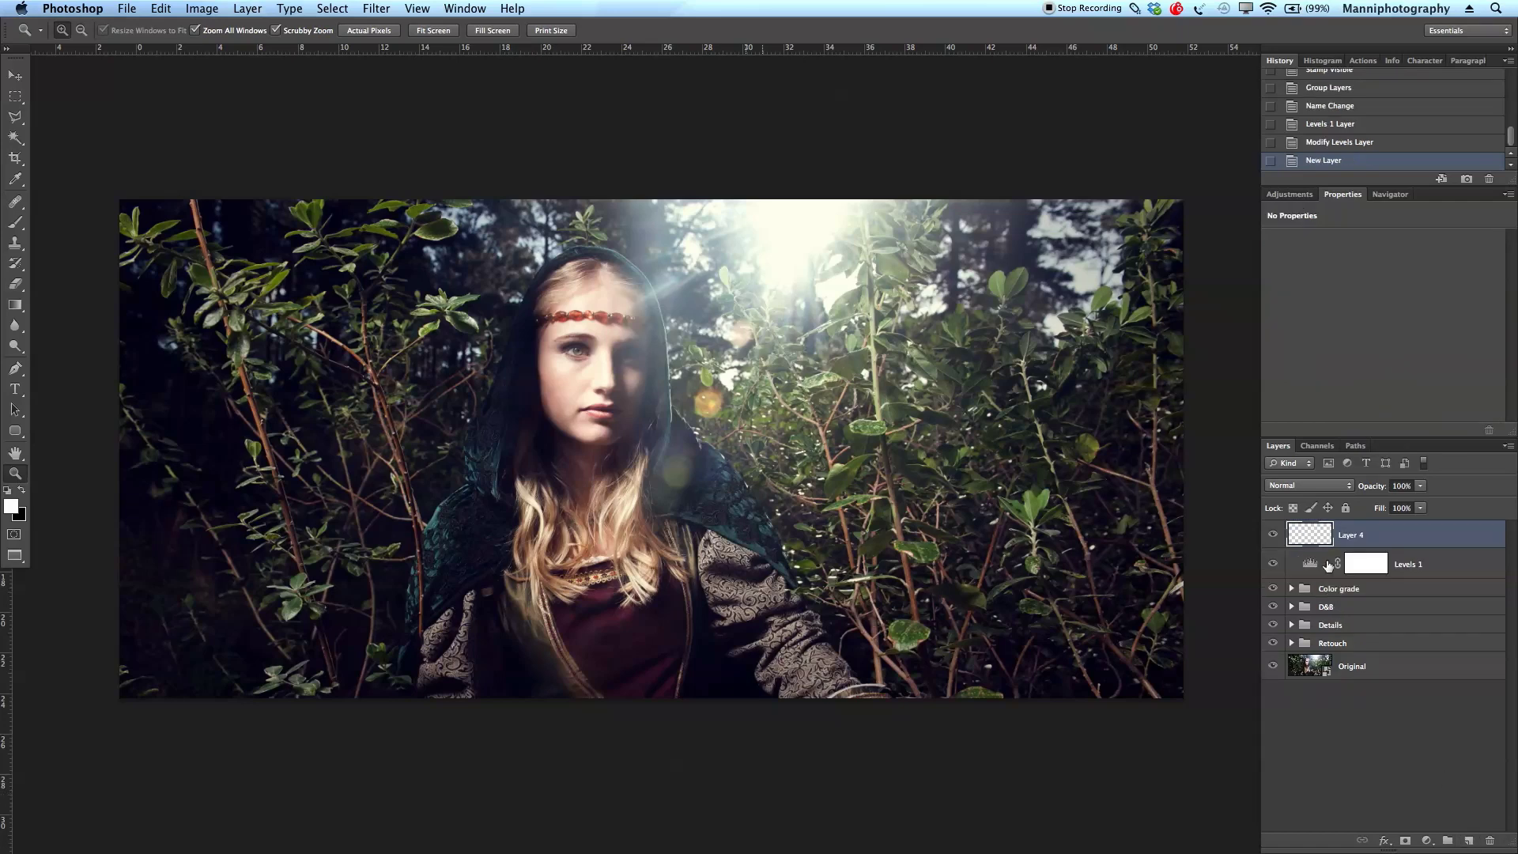
Paint a soft white glow between the face and the sunlit bushes on Layer 4 with a 3400 px brush at 10% opacity.
key("b")
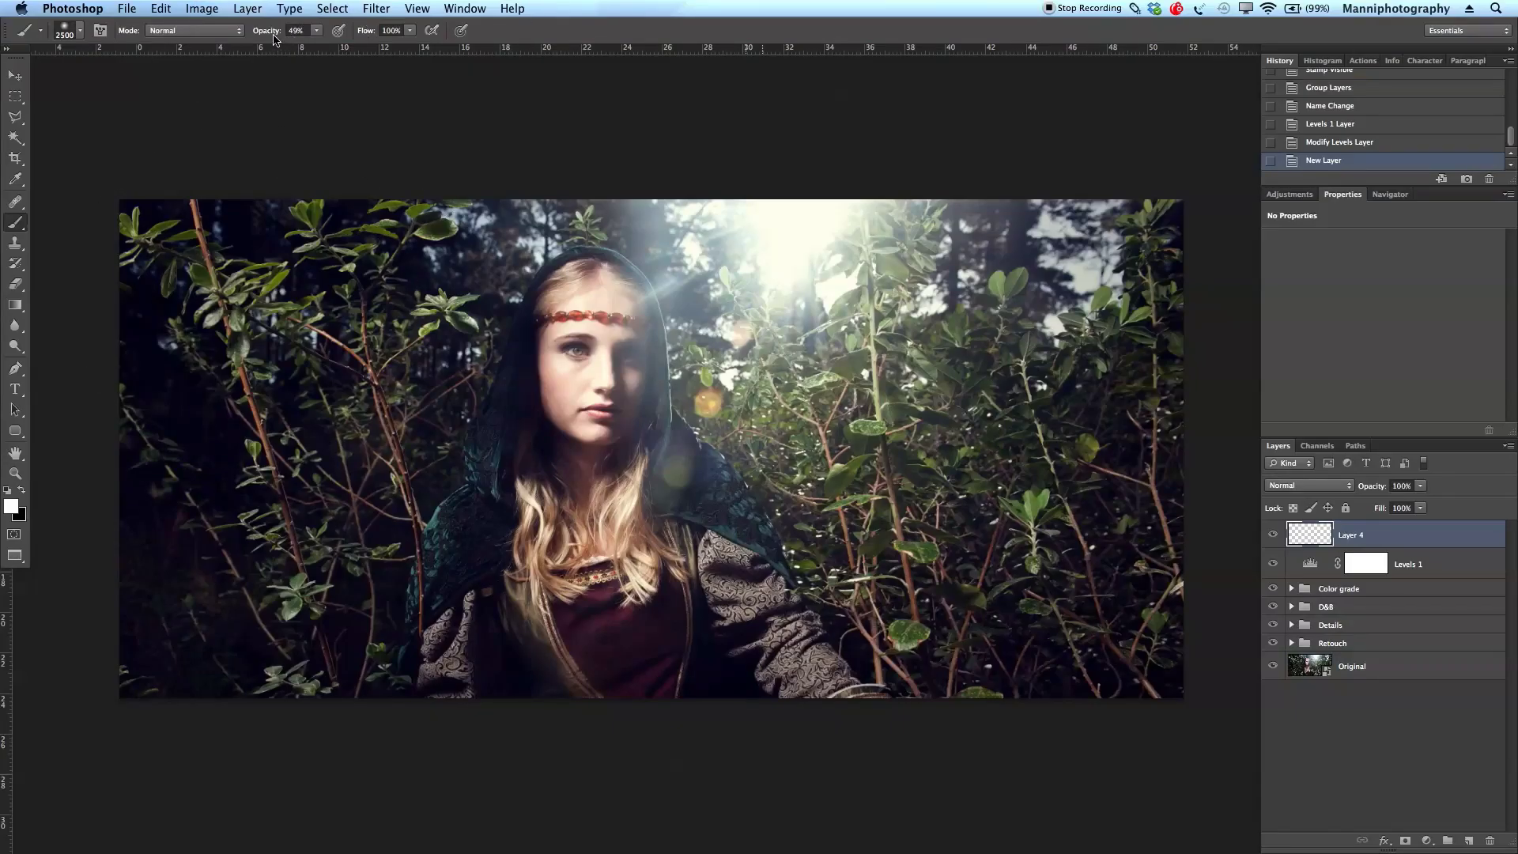
left_click_drag(274, 39, 242, 41)
mouse_move(690, 340)
left_mouse_down()
mouse_move(765, 183)
mouse_move(799, 735)
left_mouse_up()
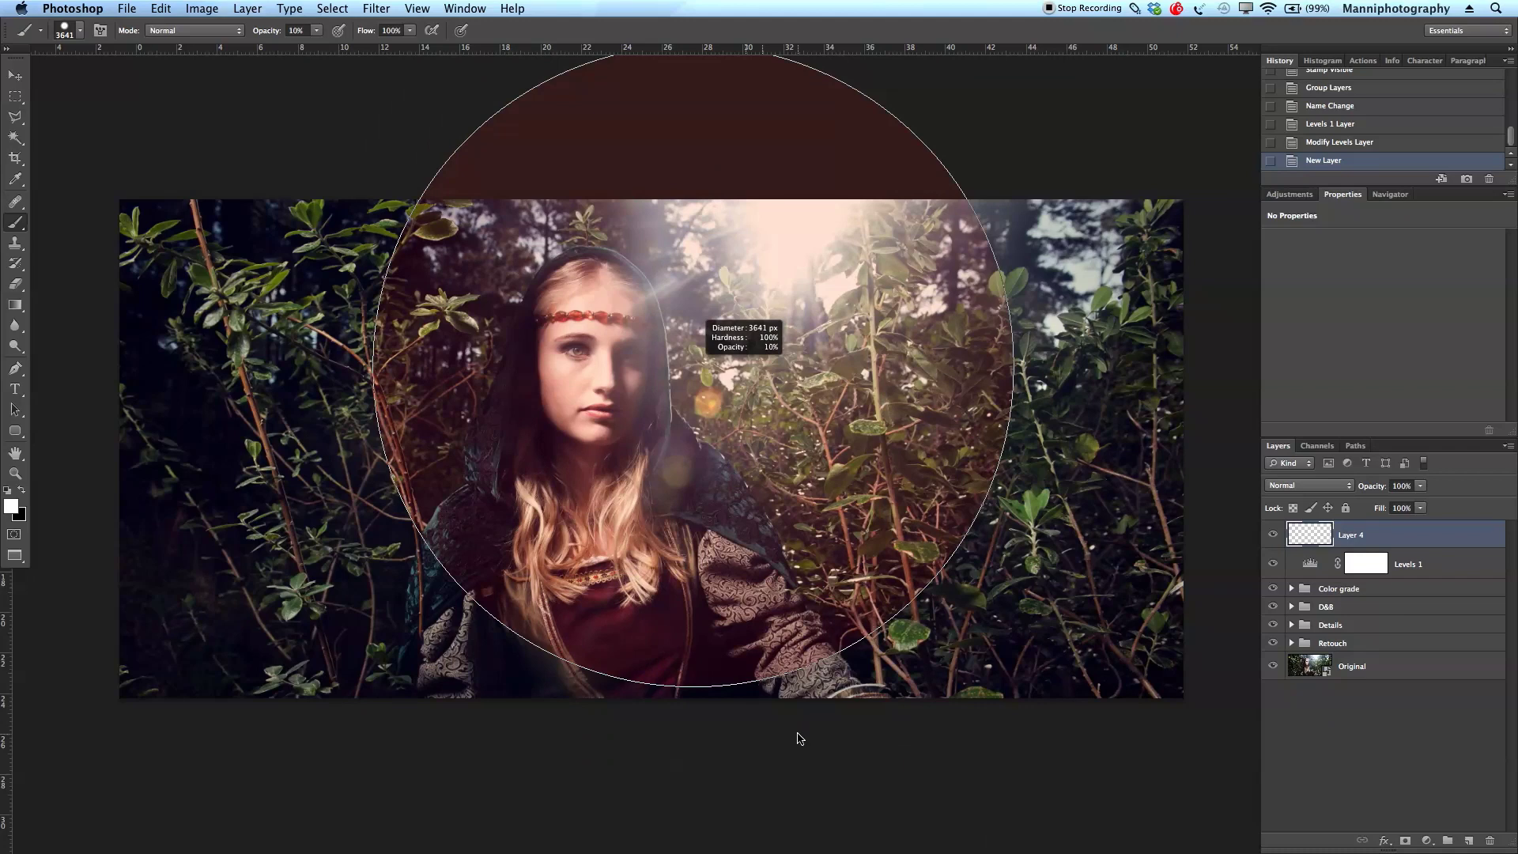
left_click_drag(798, 728, 787, 688)
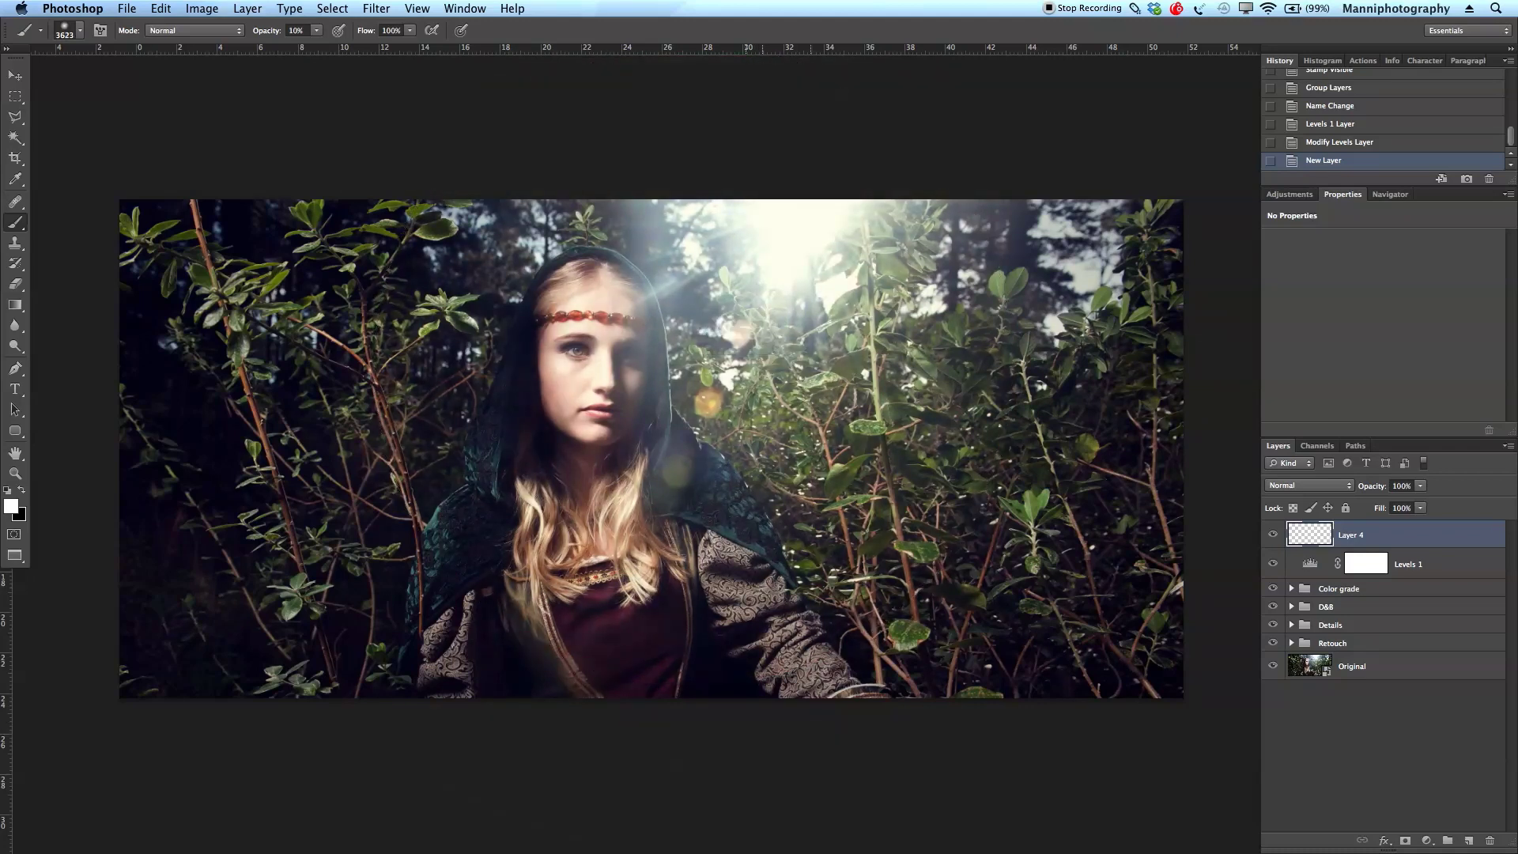
key("bracketleft")
key("bracketleft")
key("bracketleft")
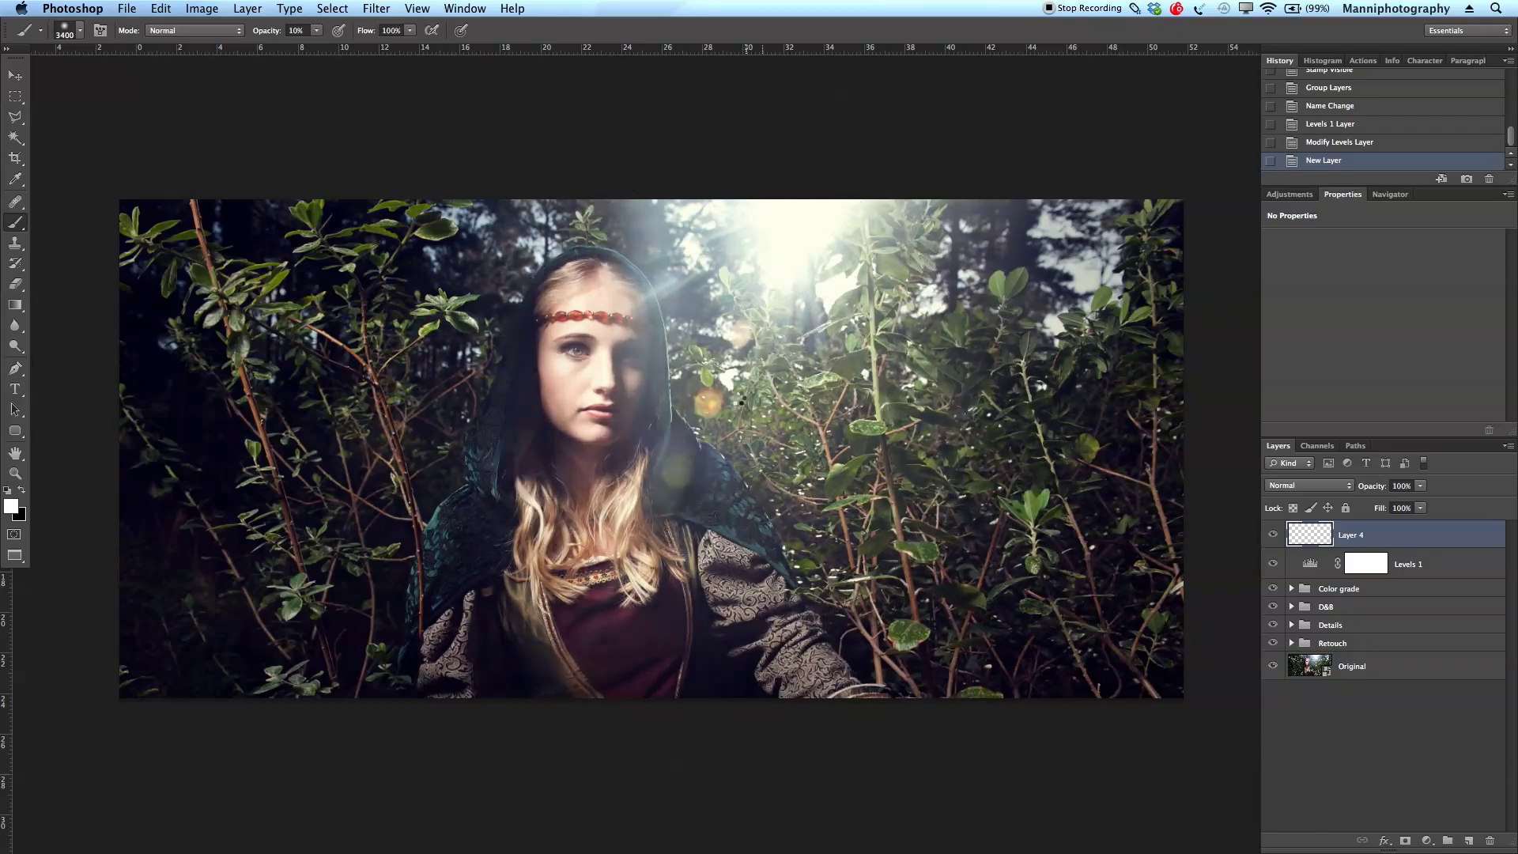
left_click(736, 399)
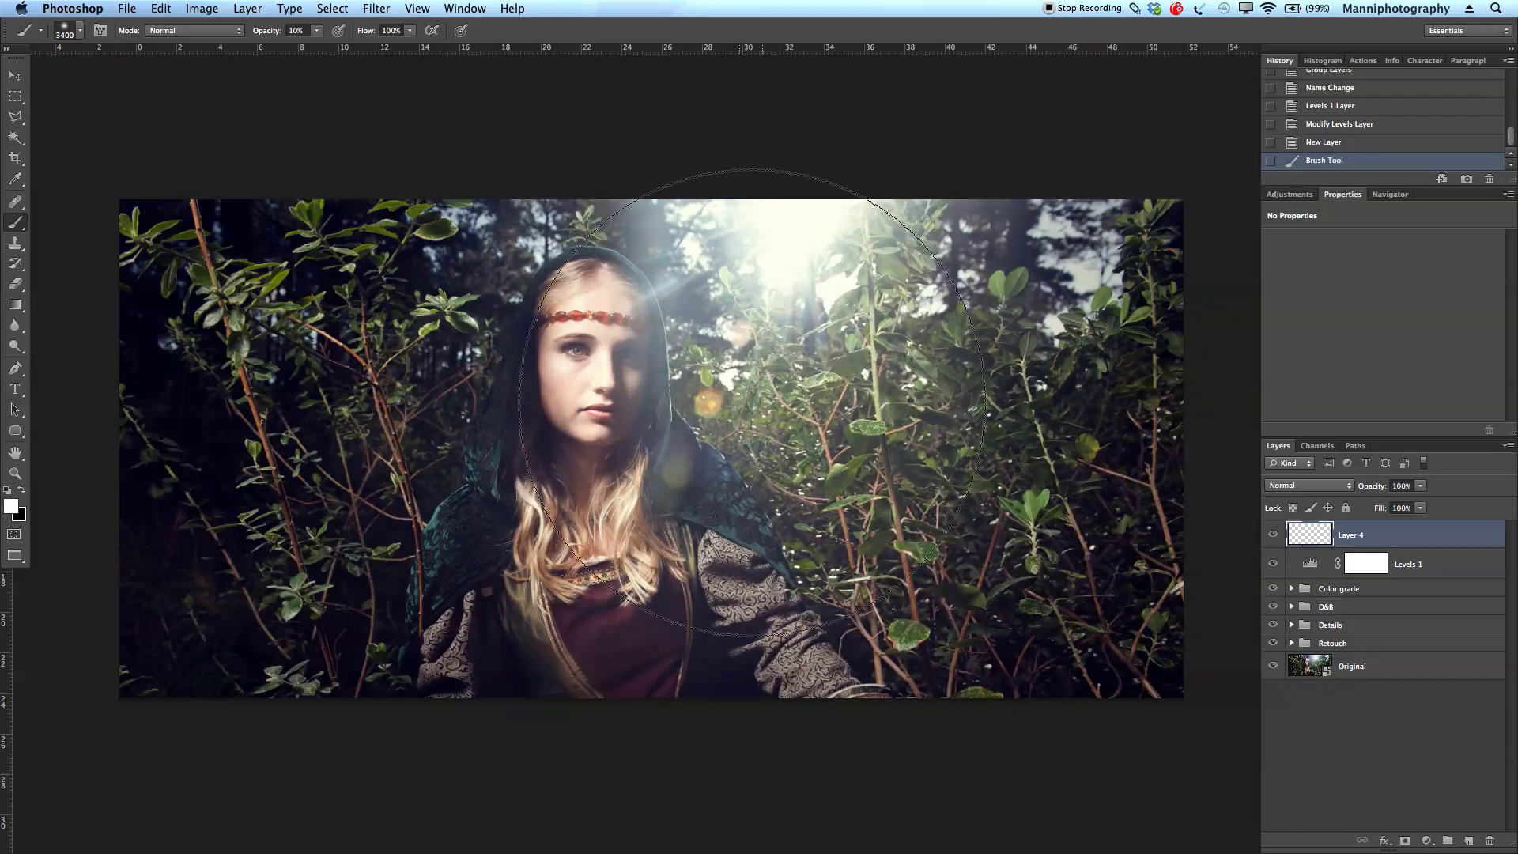
mouse_move(845, 852)
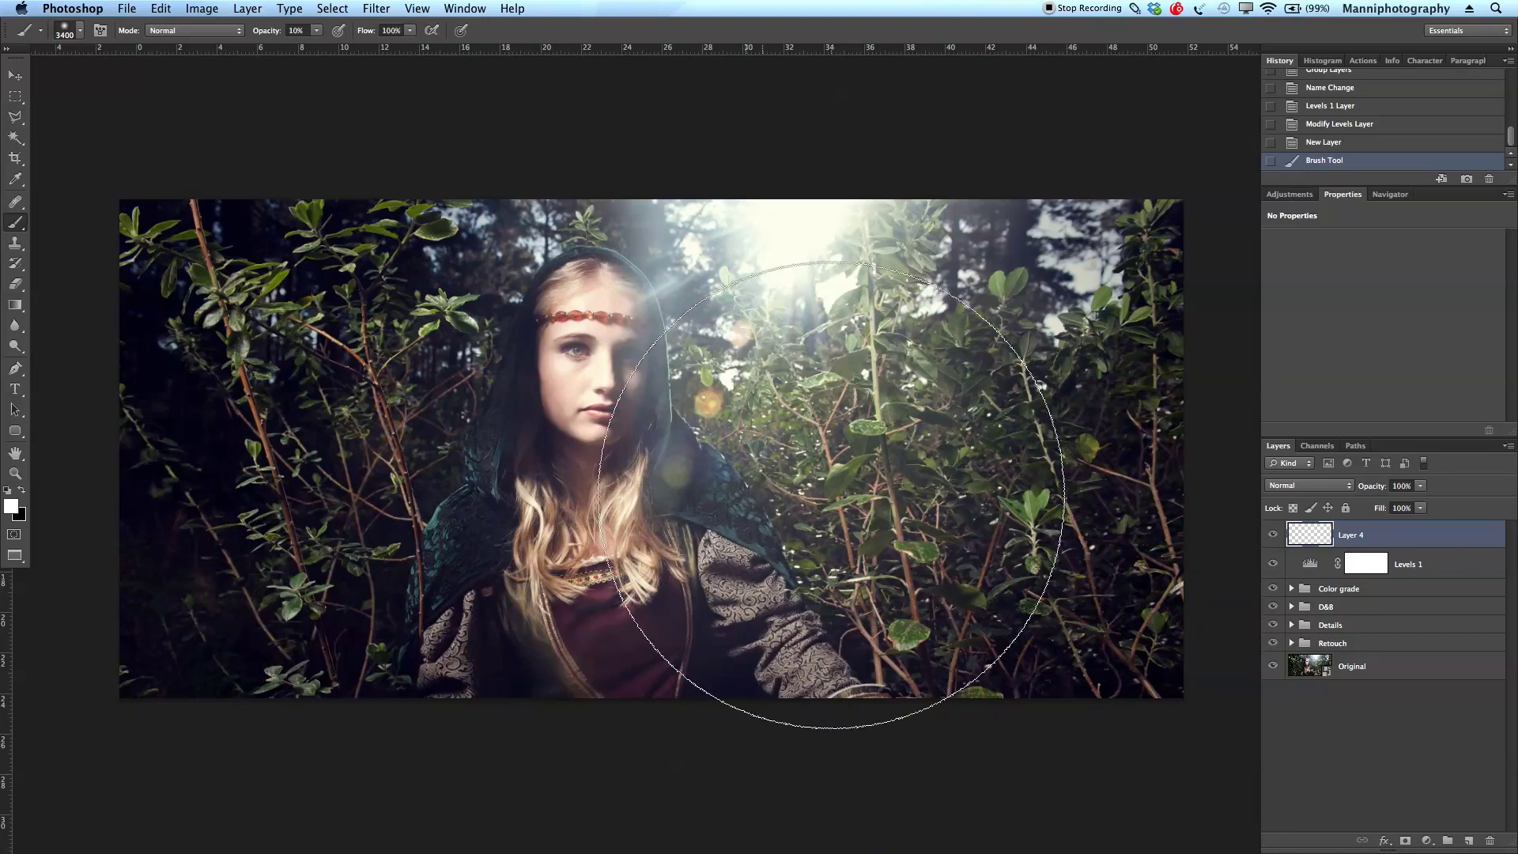
Compare the image with and without Layer 4 and set the layer's opacity to 40%.
left_click(1273, 536)
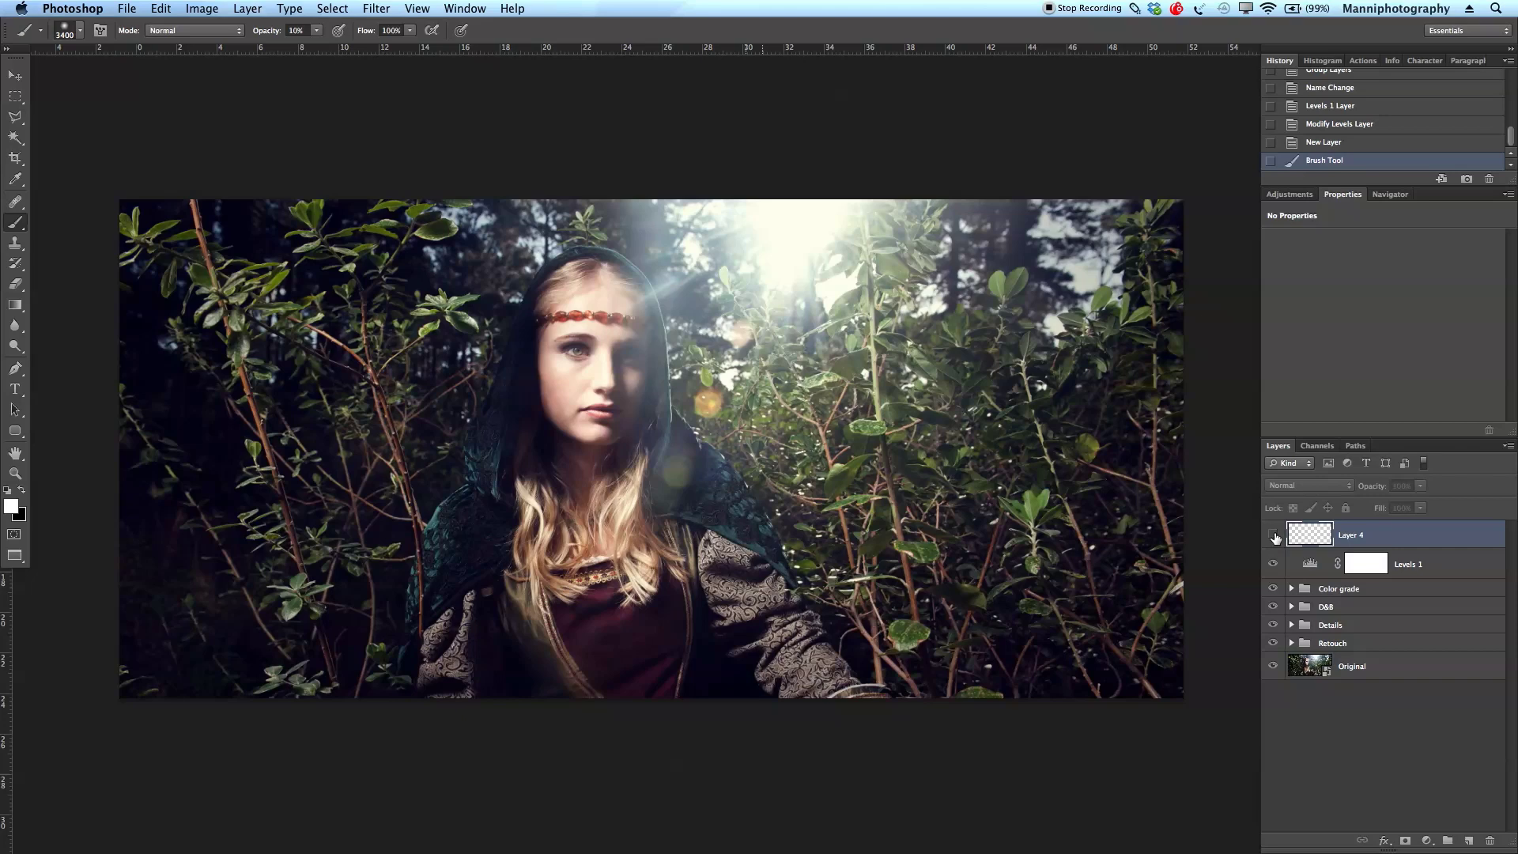
left_click(1273, 535)
left_click(1273, 536)
left_click(1273, 536)
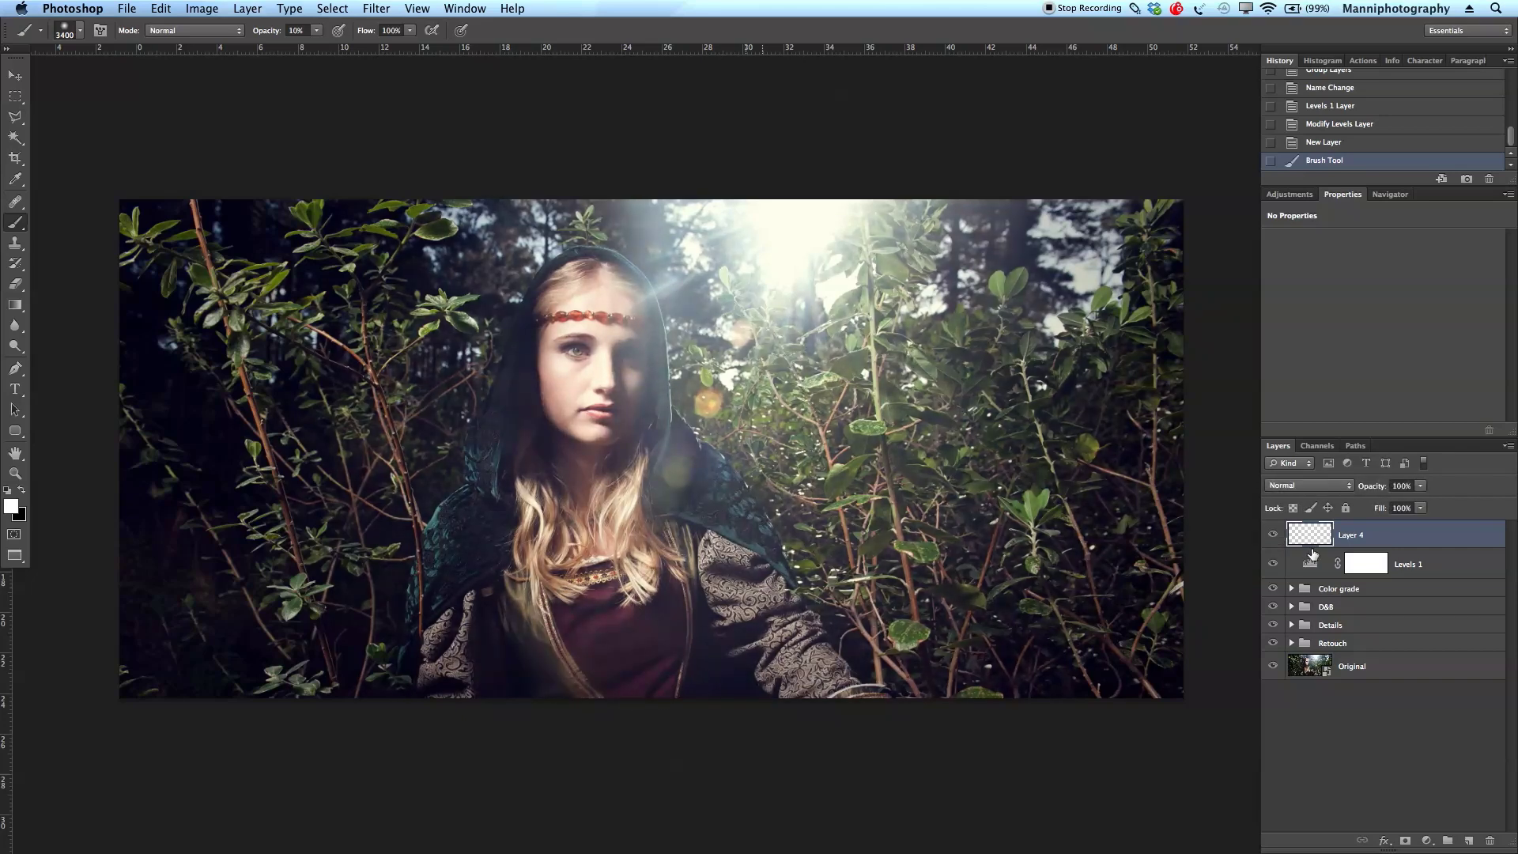
left_click_drag(1379, 493, 1327, 494)
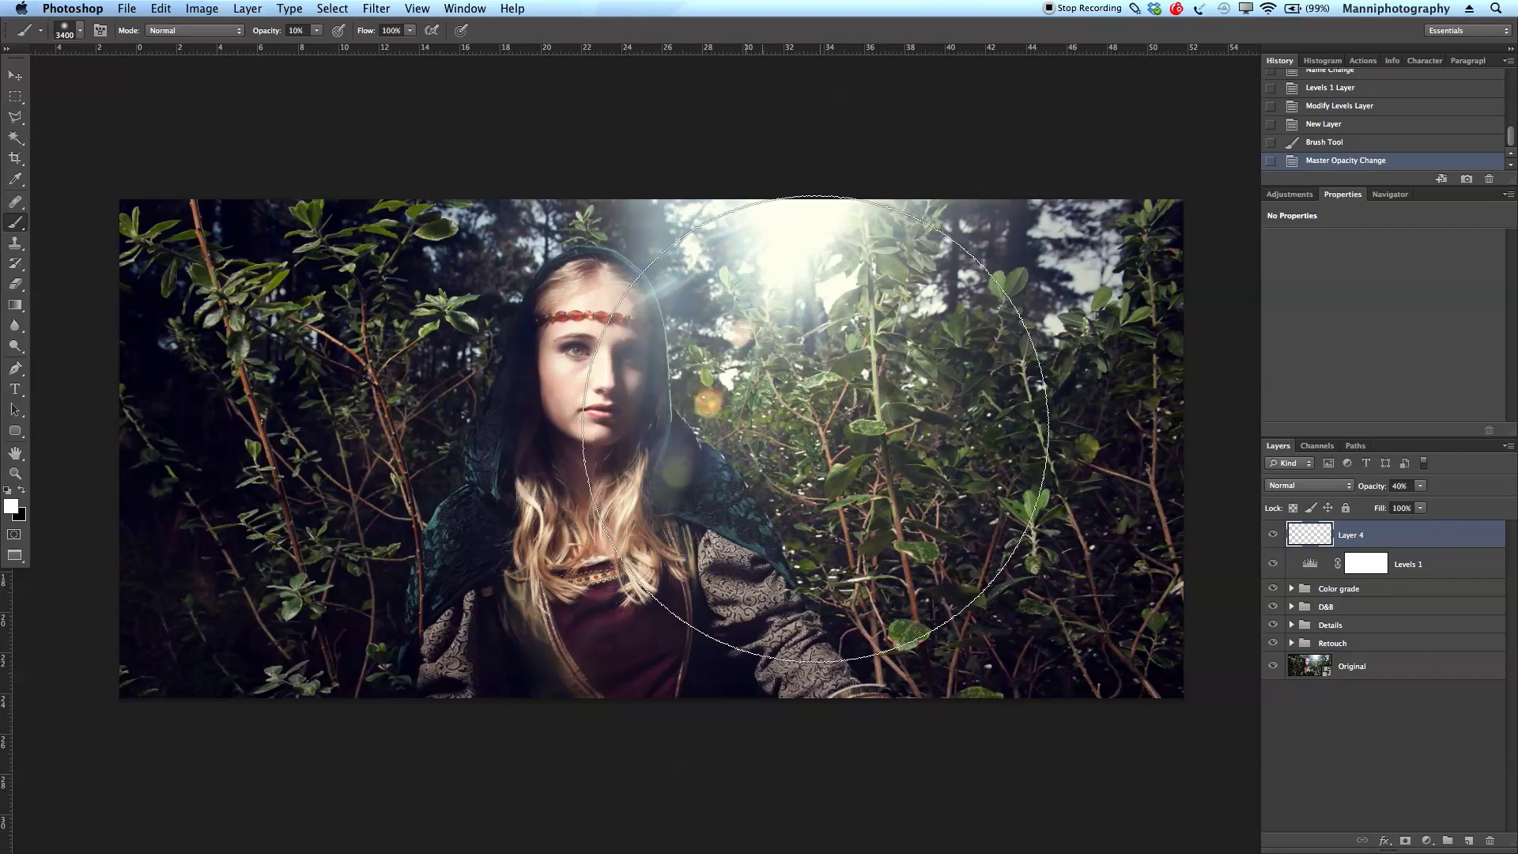
Reposition Layer 4's white glow over the area between the model and the sunlit bushes.
key("v")
left_click_drag(652, 471, 858, 475)
left_click_drag(1000, 561, 755, 496)
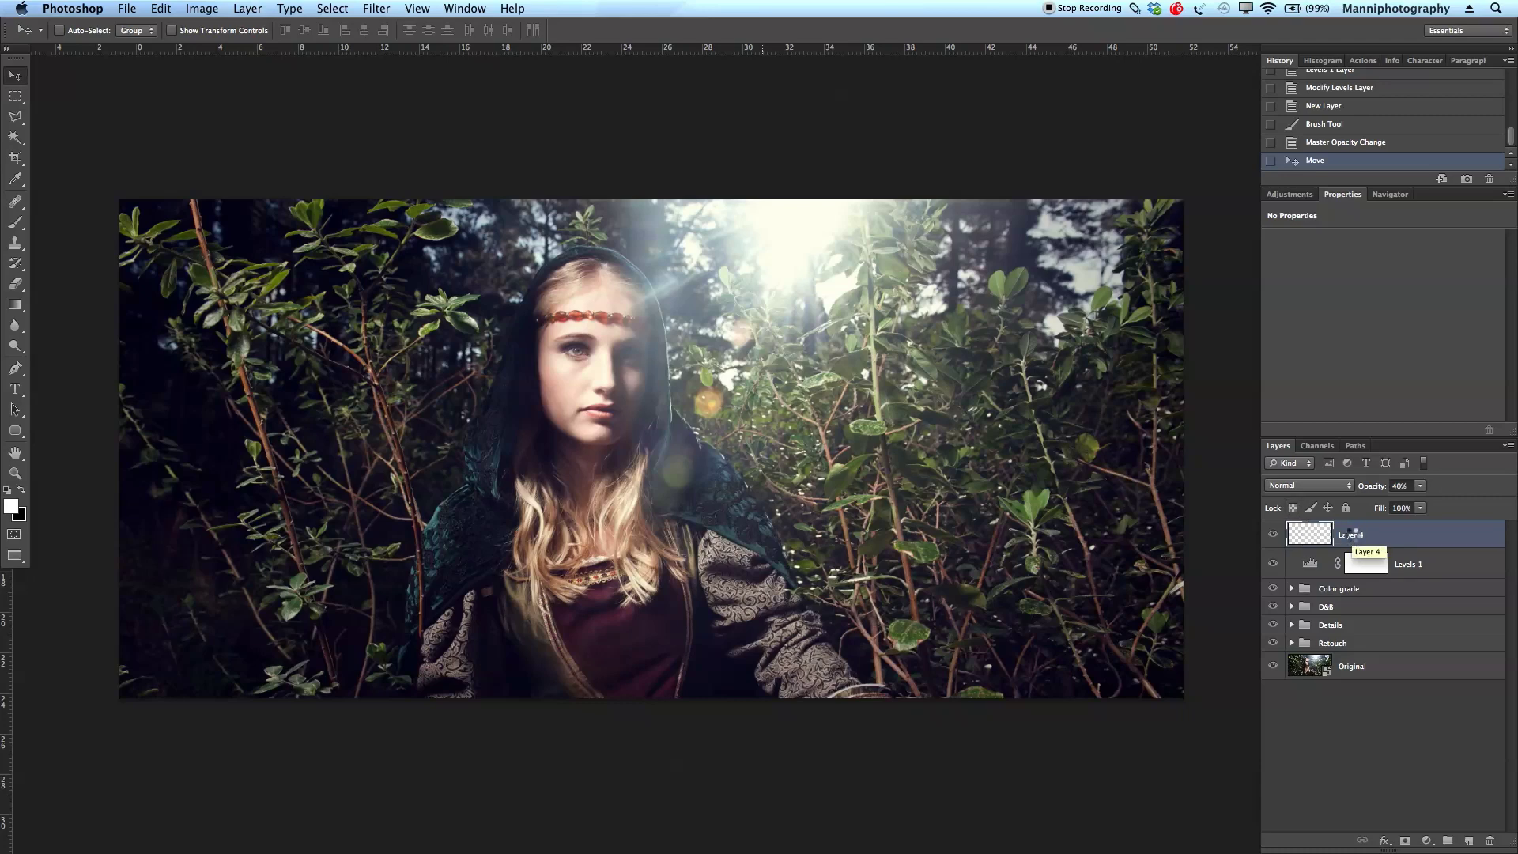
Stamp all visible layers into a new layer above Layer 4 and name it "Final".
key("alt+shift+super+e")
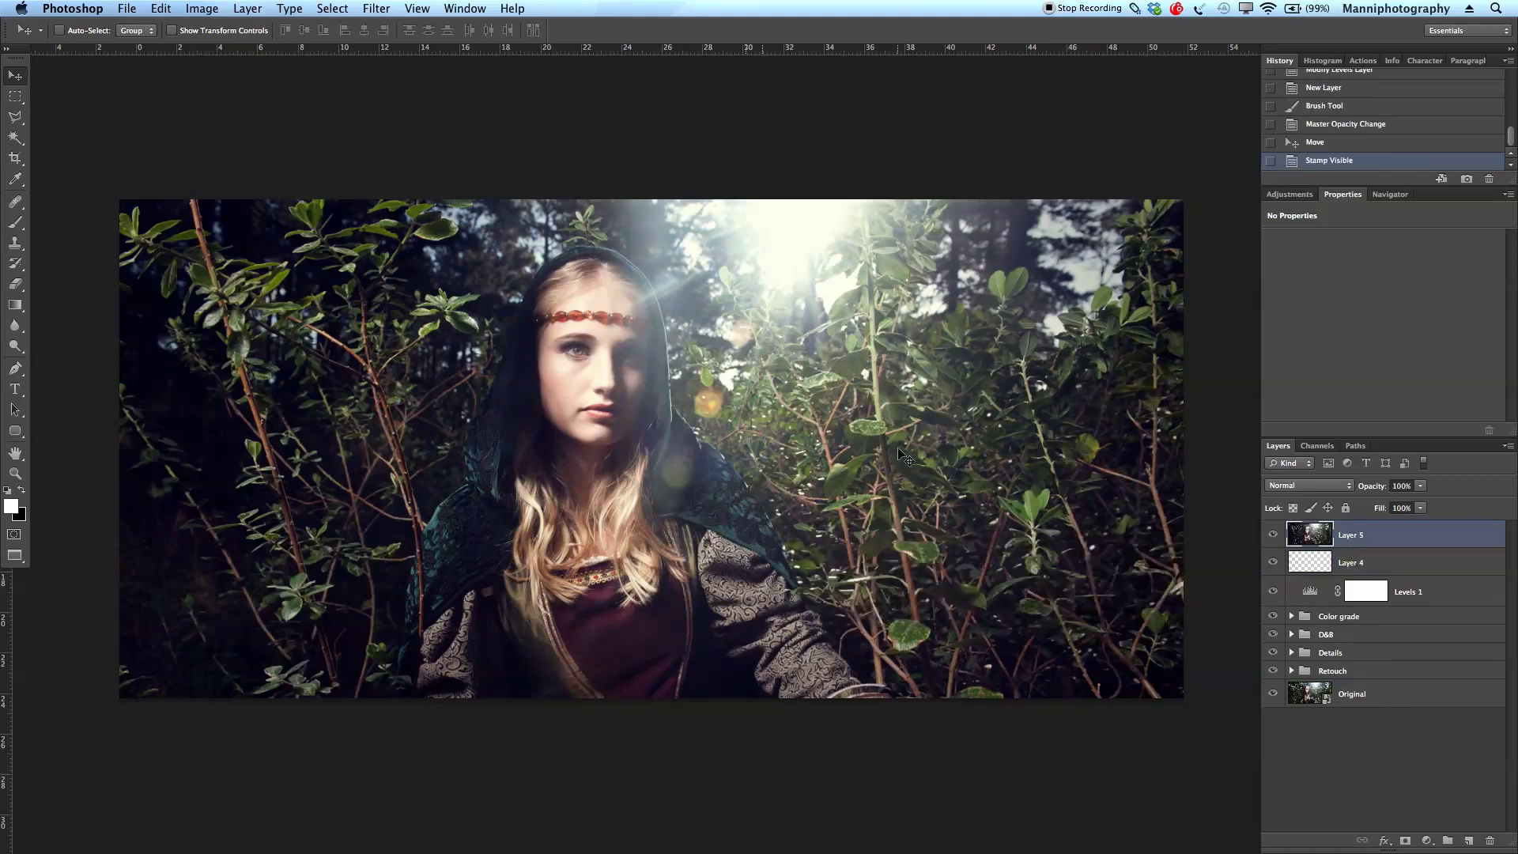
double_click(1350, 538)
type("F")
key("Return")
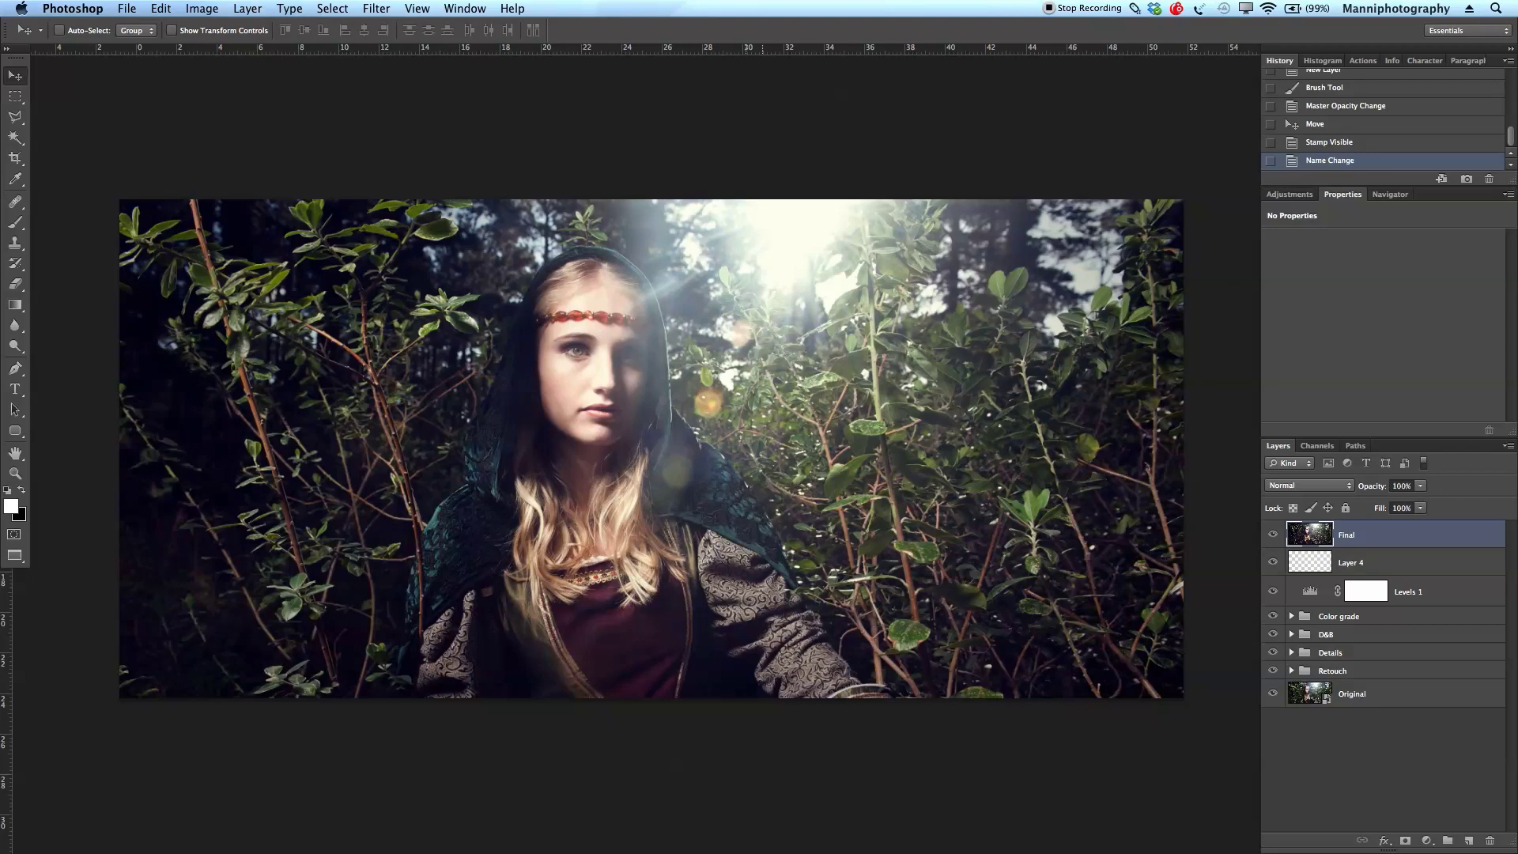
Crop a thin strip off the upper edge of the image.
left_click(15, 157)
left_click_drag(652, 200, 652, 215)
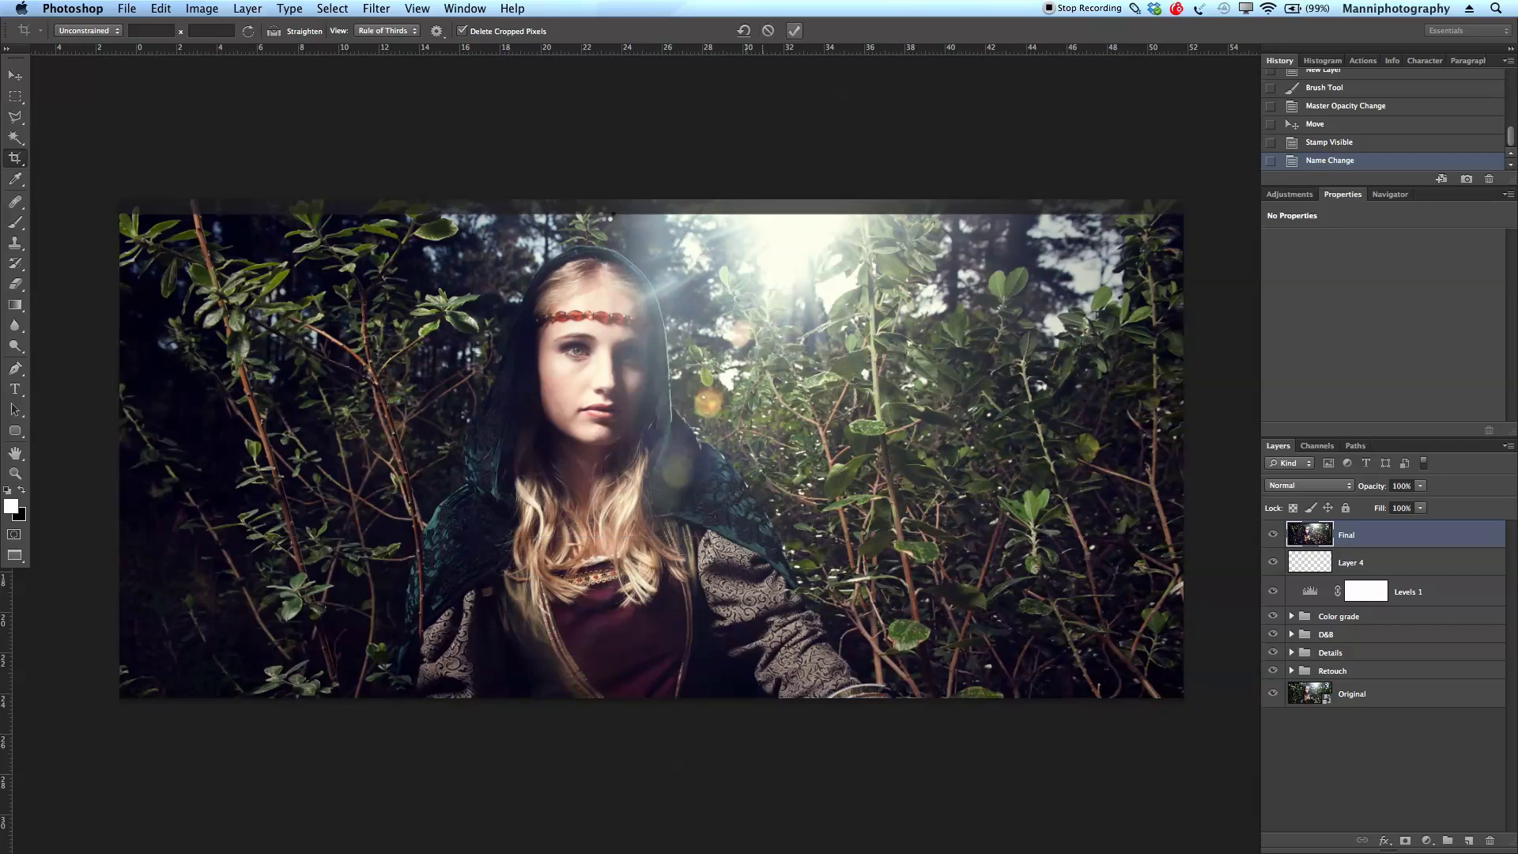
key("Return")
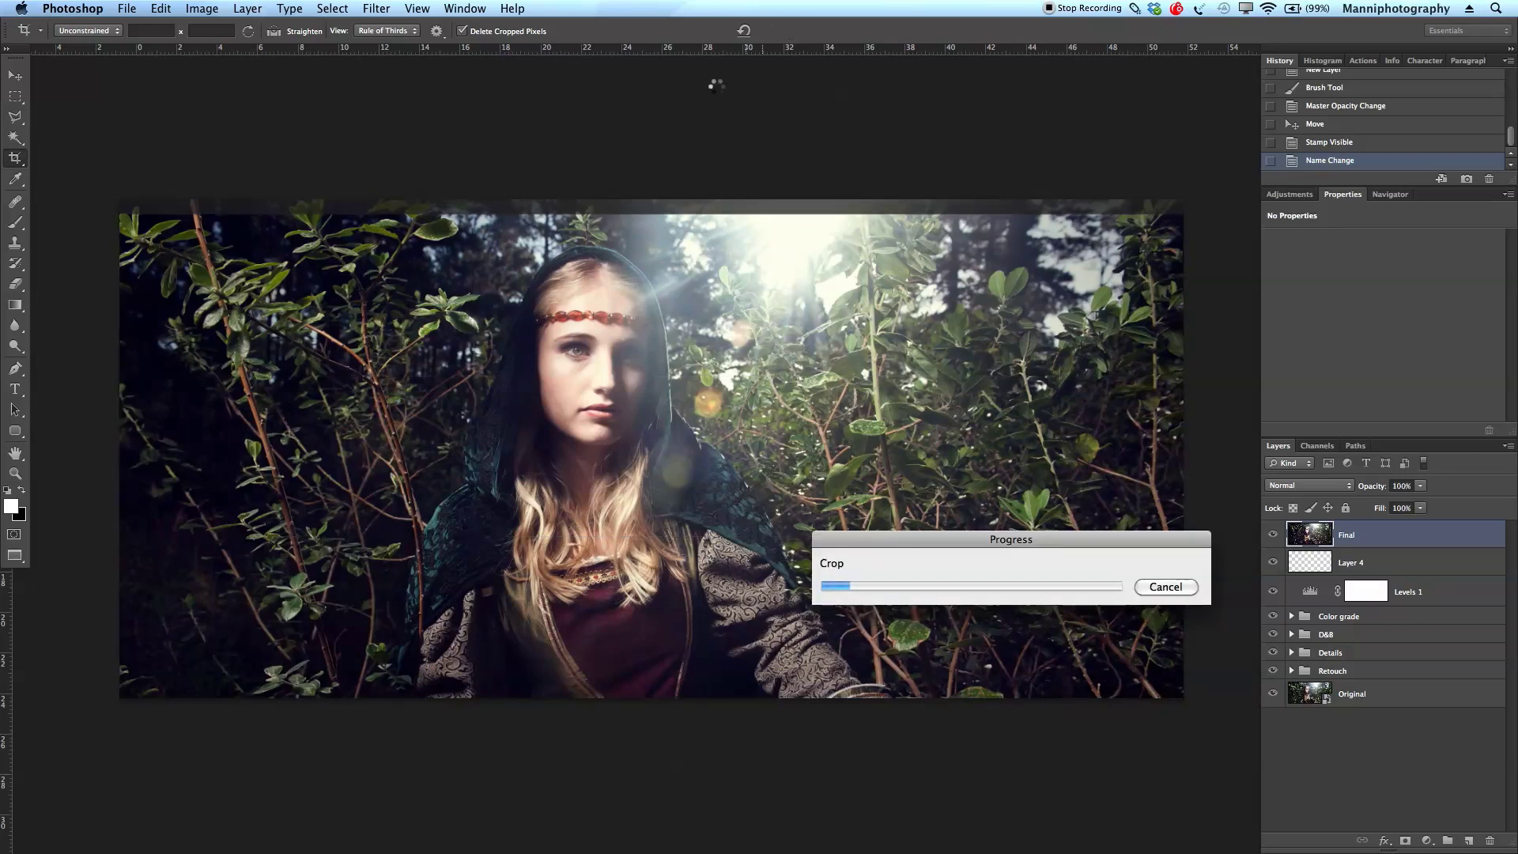
key("v")
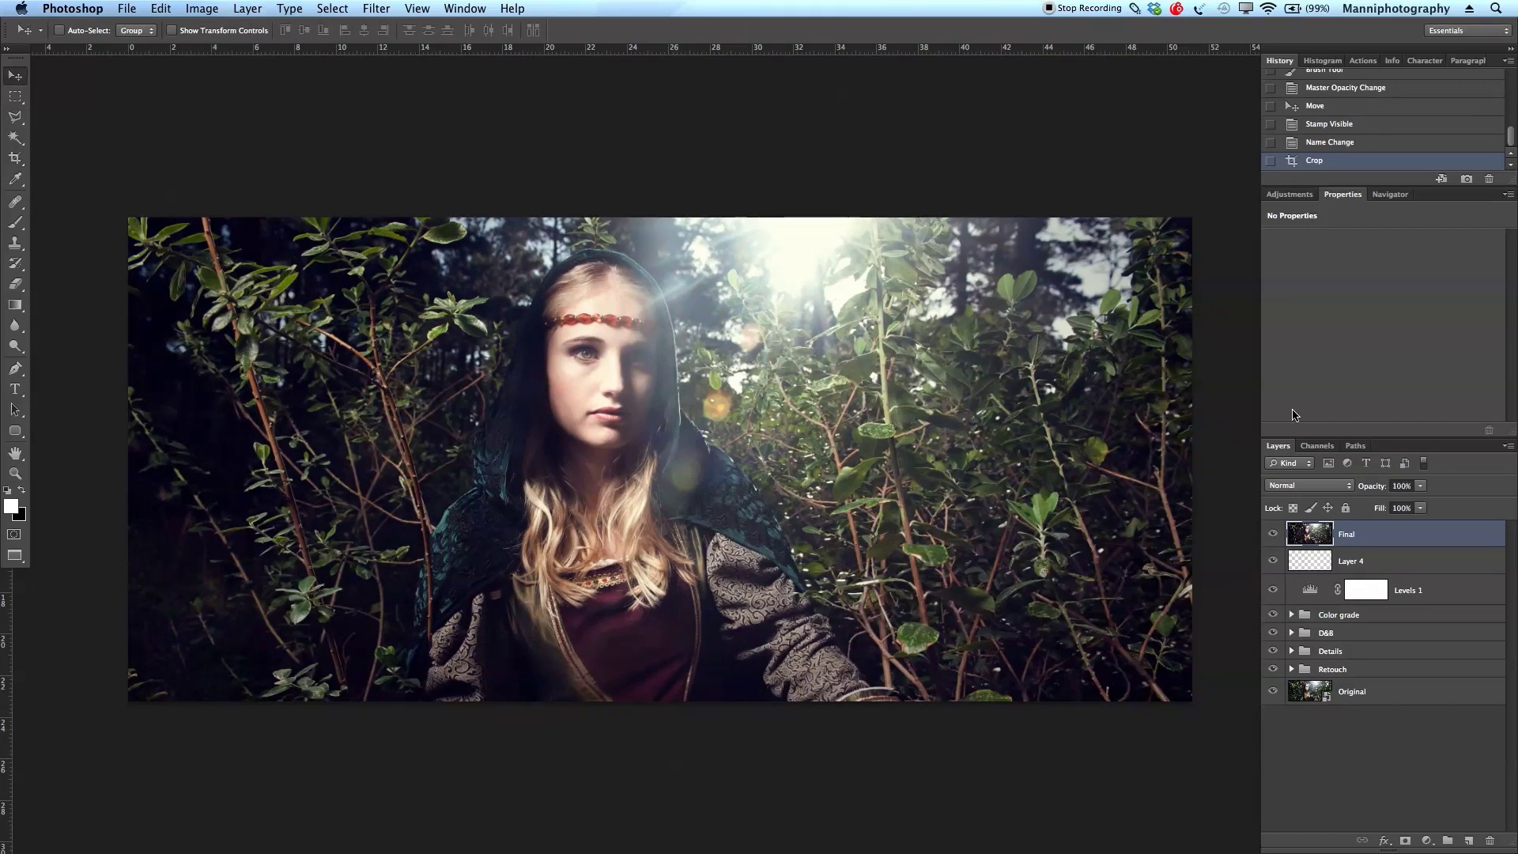
Hide every layer and group between Final and Original, and toggle Final to compare the image before and after.
left_click_drag(1273, 561, 1289, 663)
left_click(1273, 535)
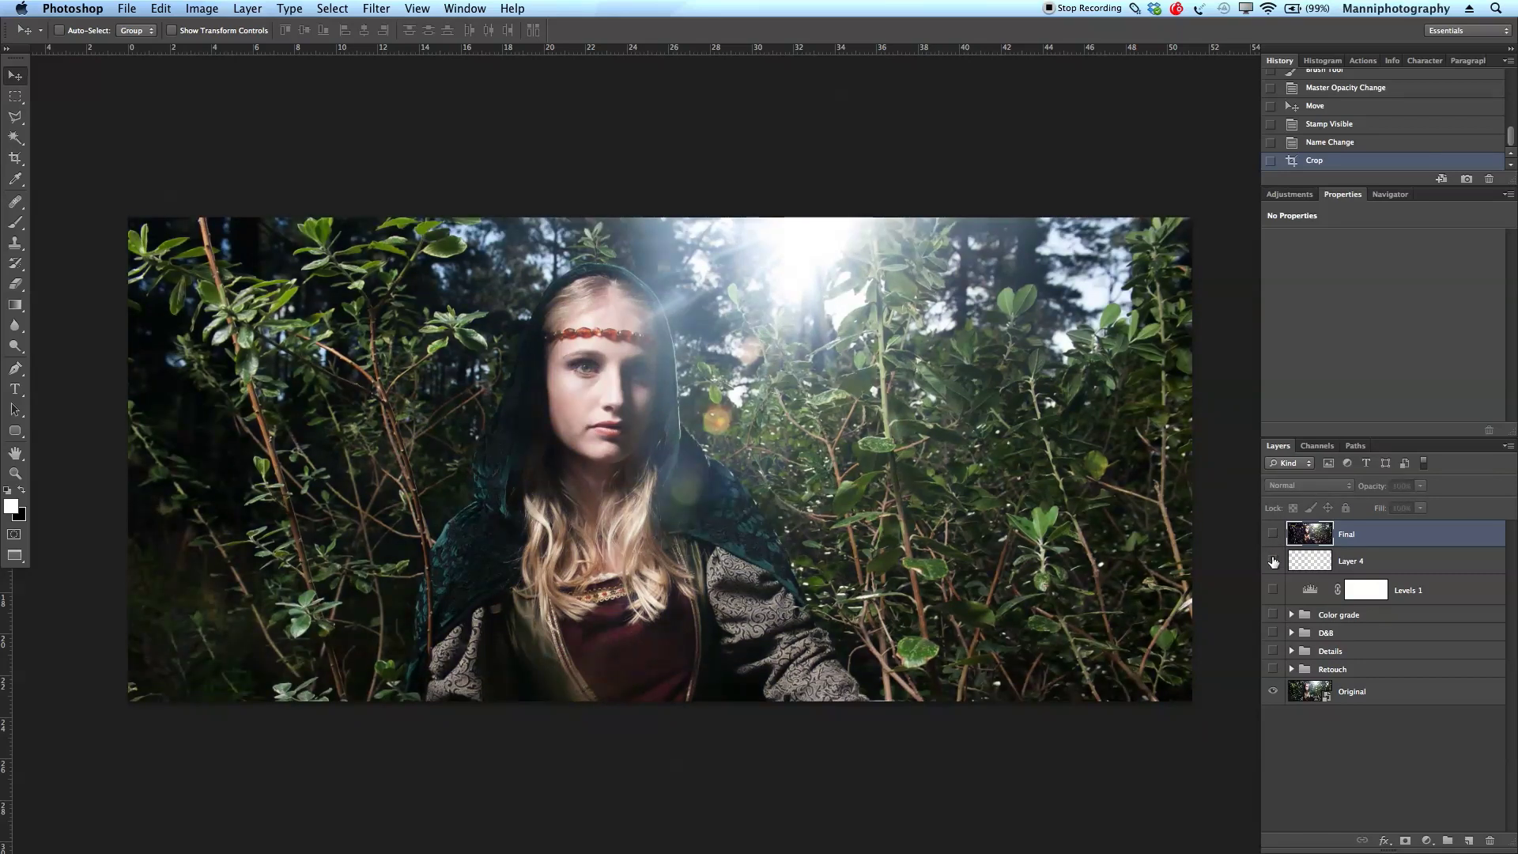
left_click(1273, 536)
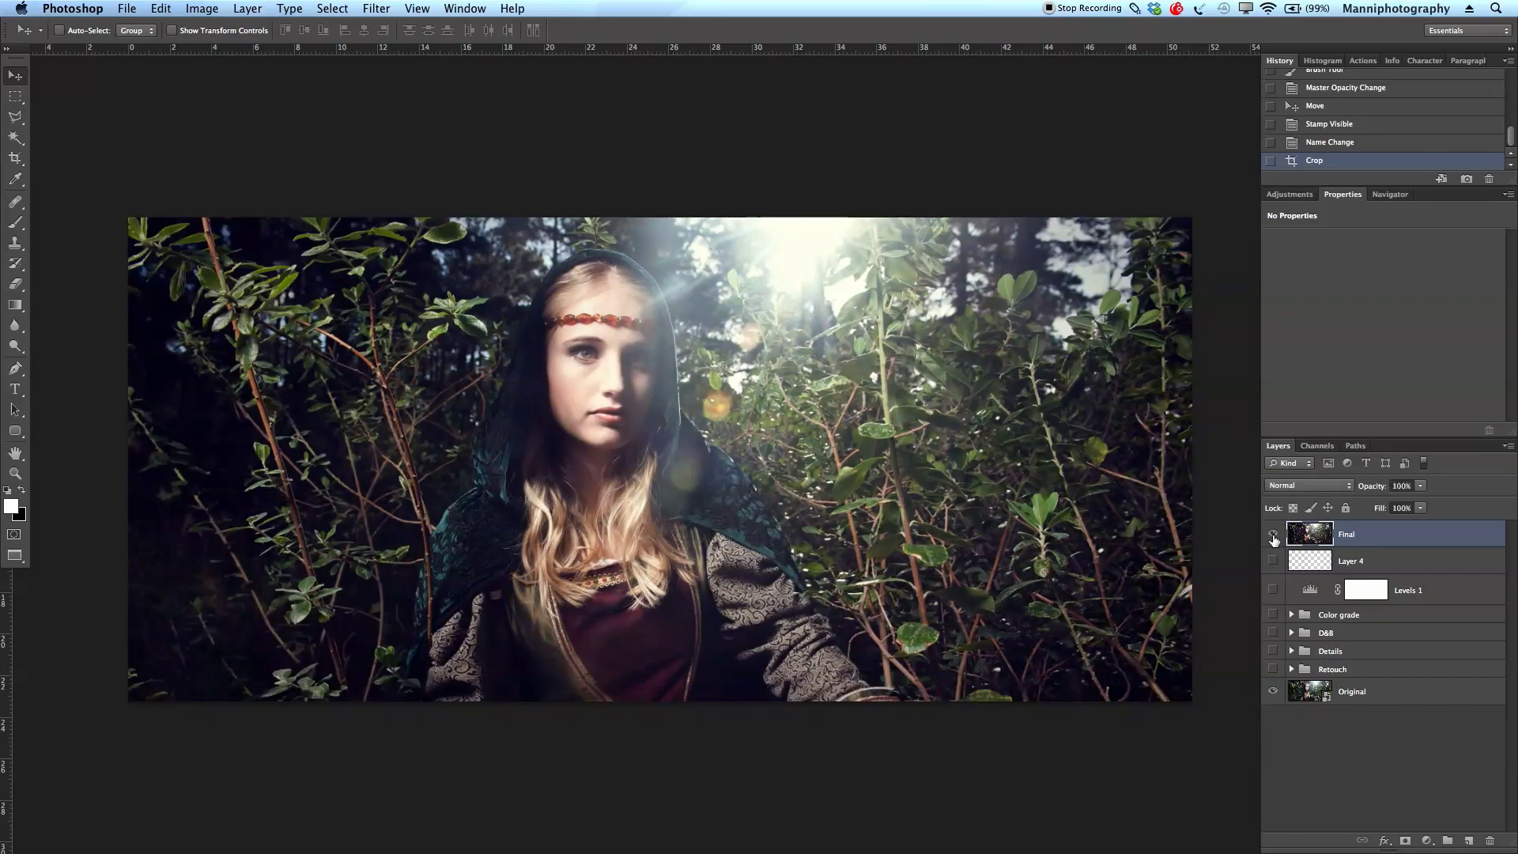
left_click(1273, 536)
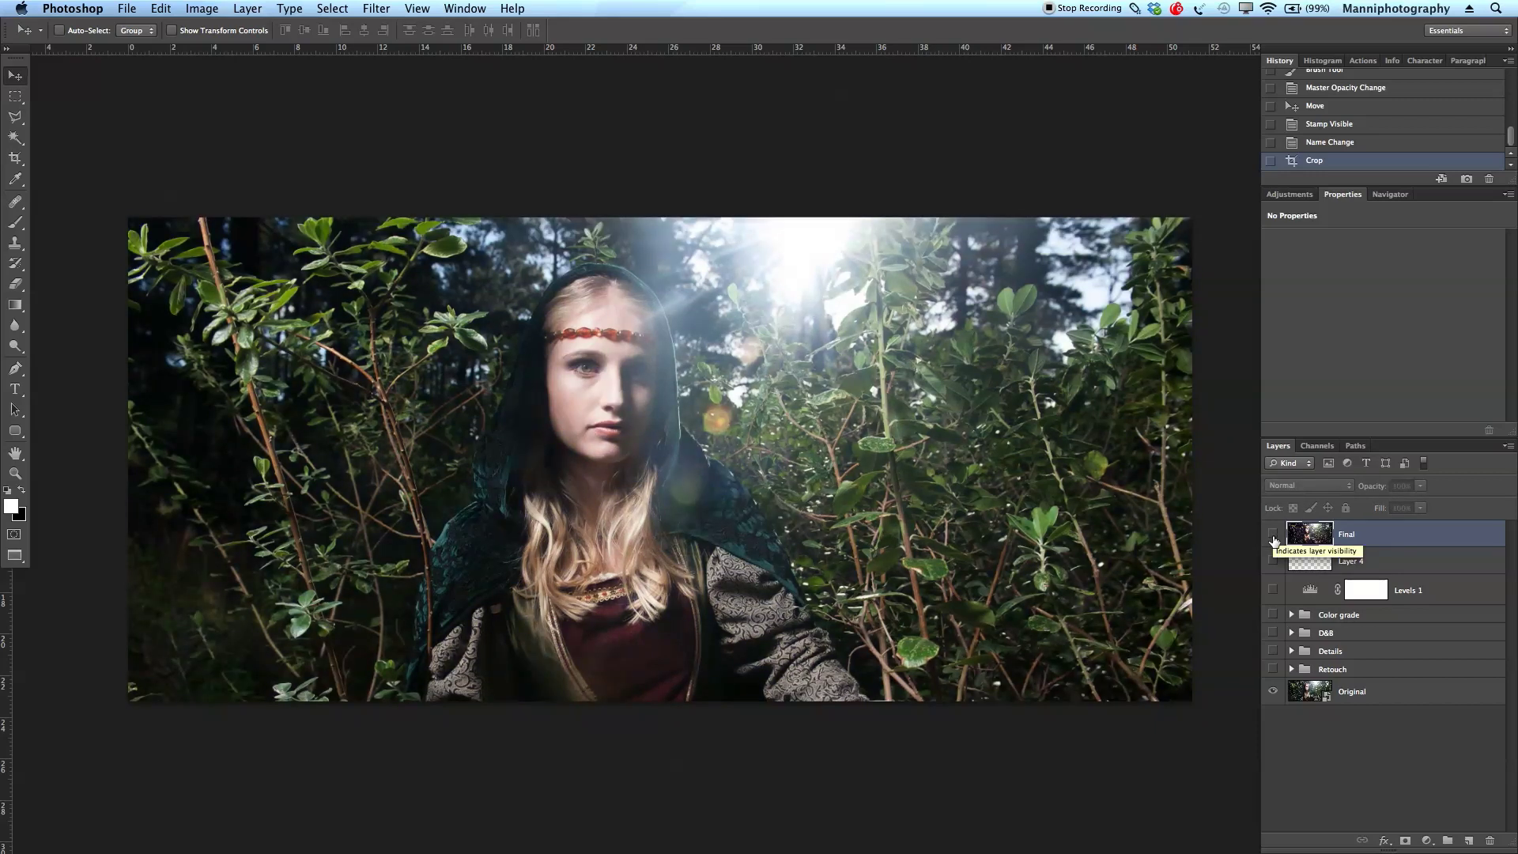
left_click(1273, 536)
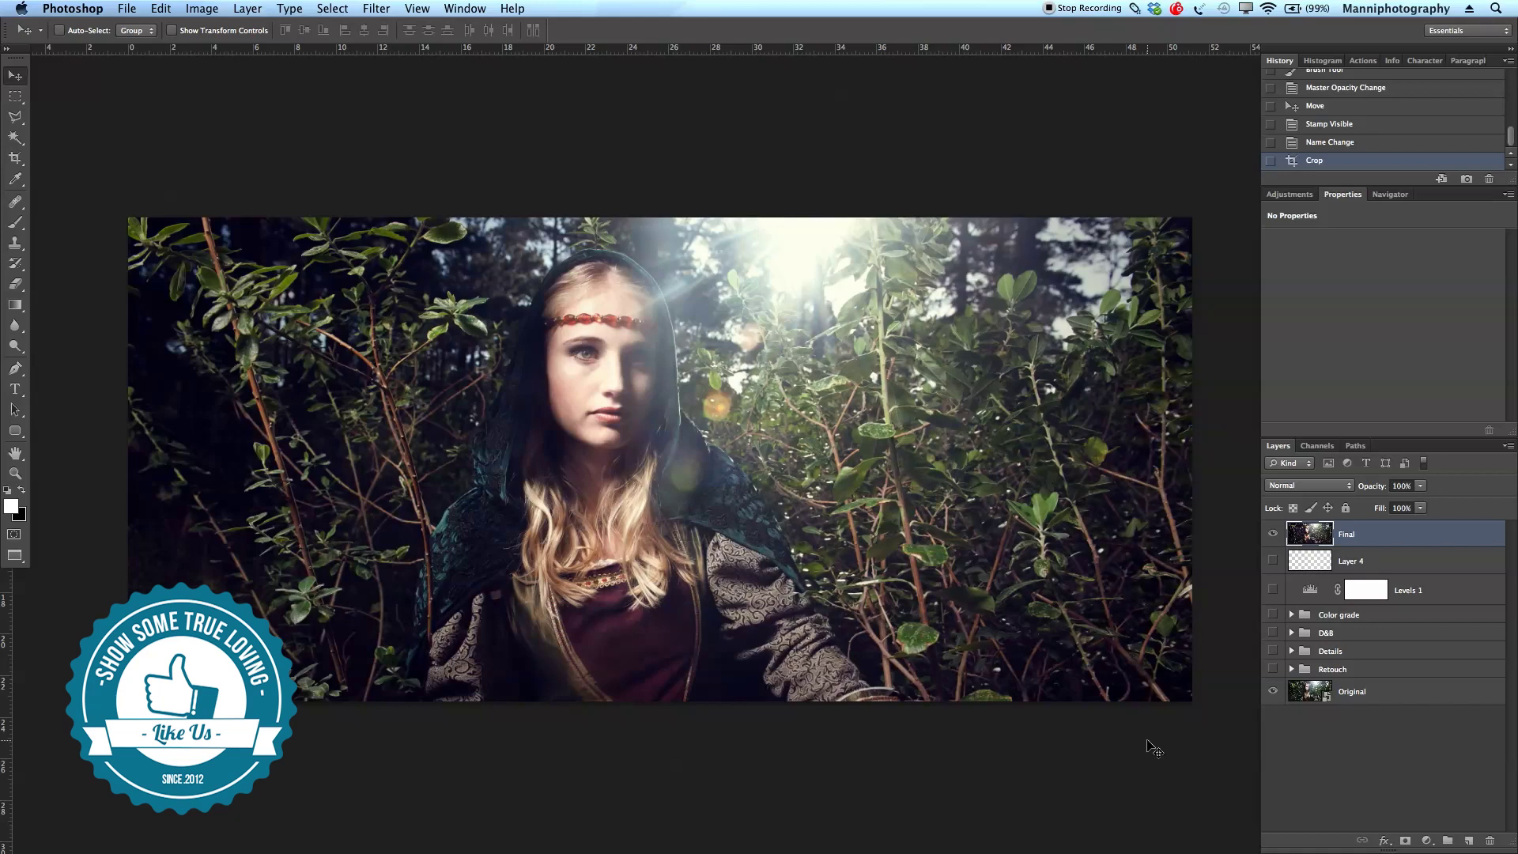
left_click(1325, 693)
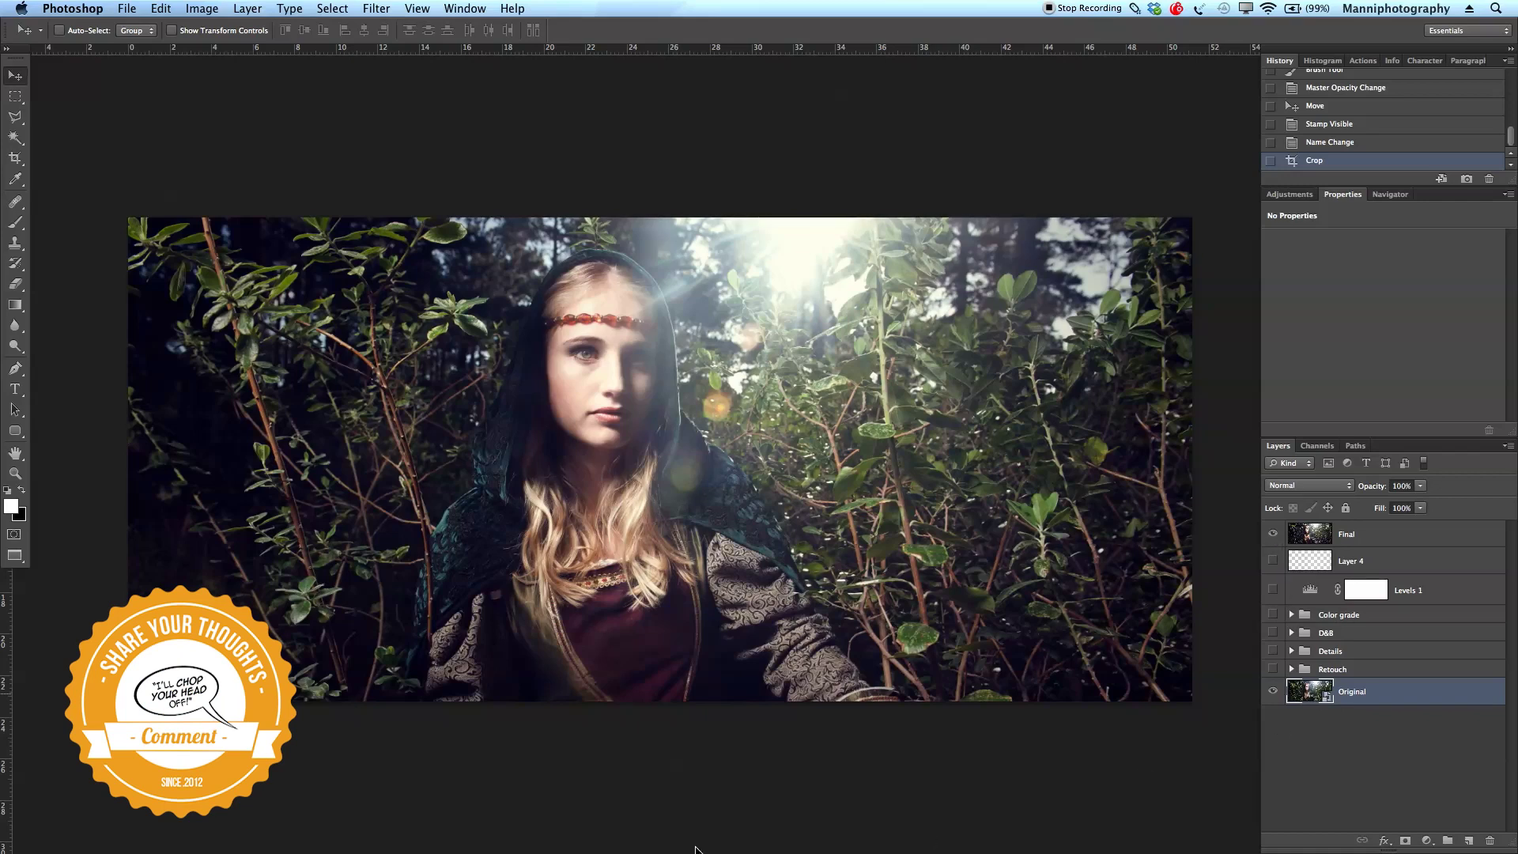
mouse_move(688, 838)
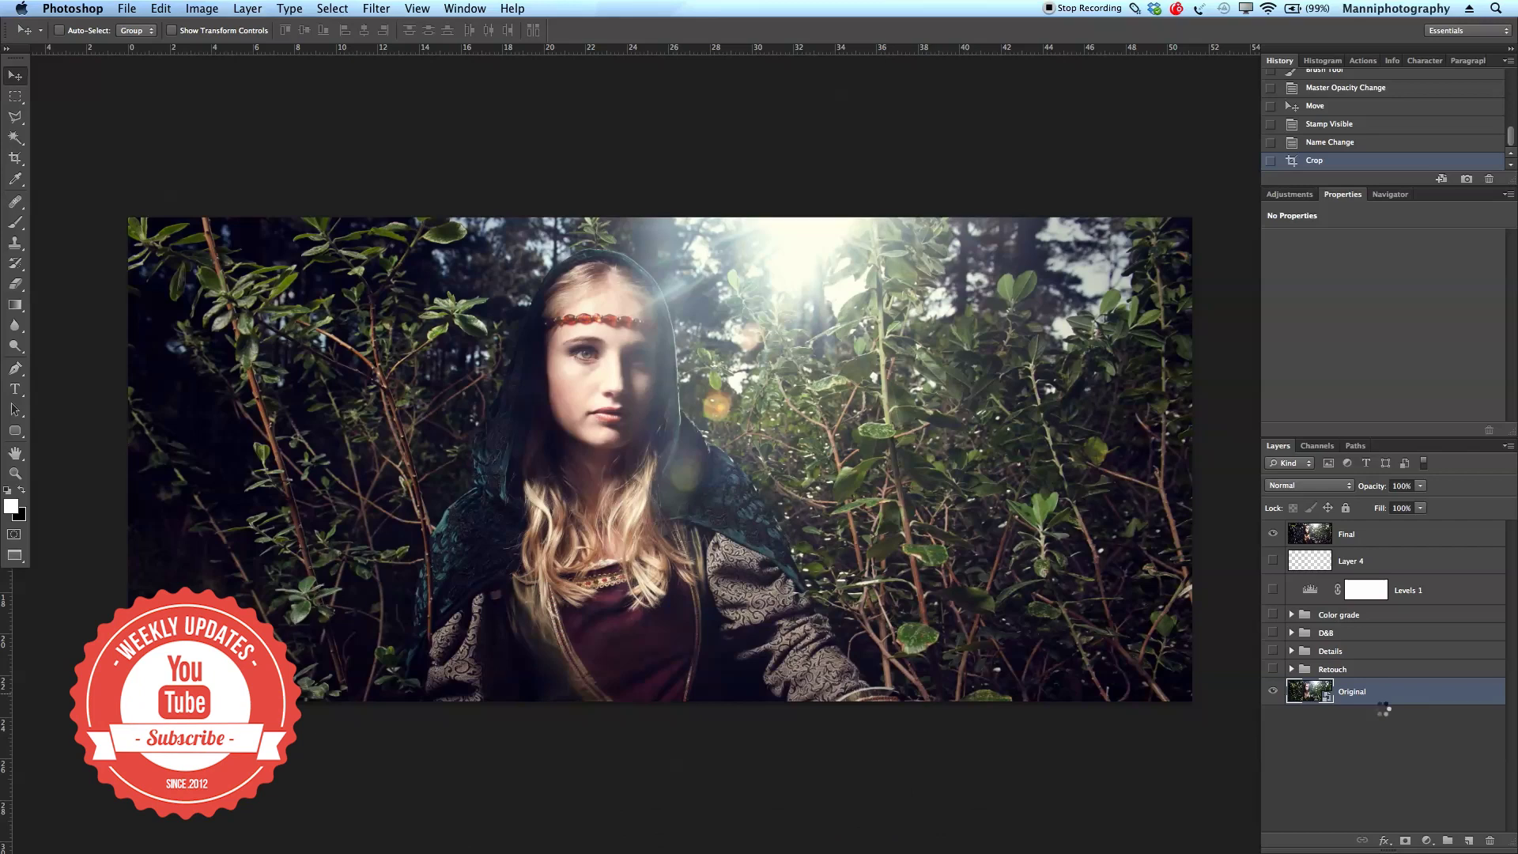
key("alt+]")
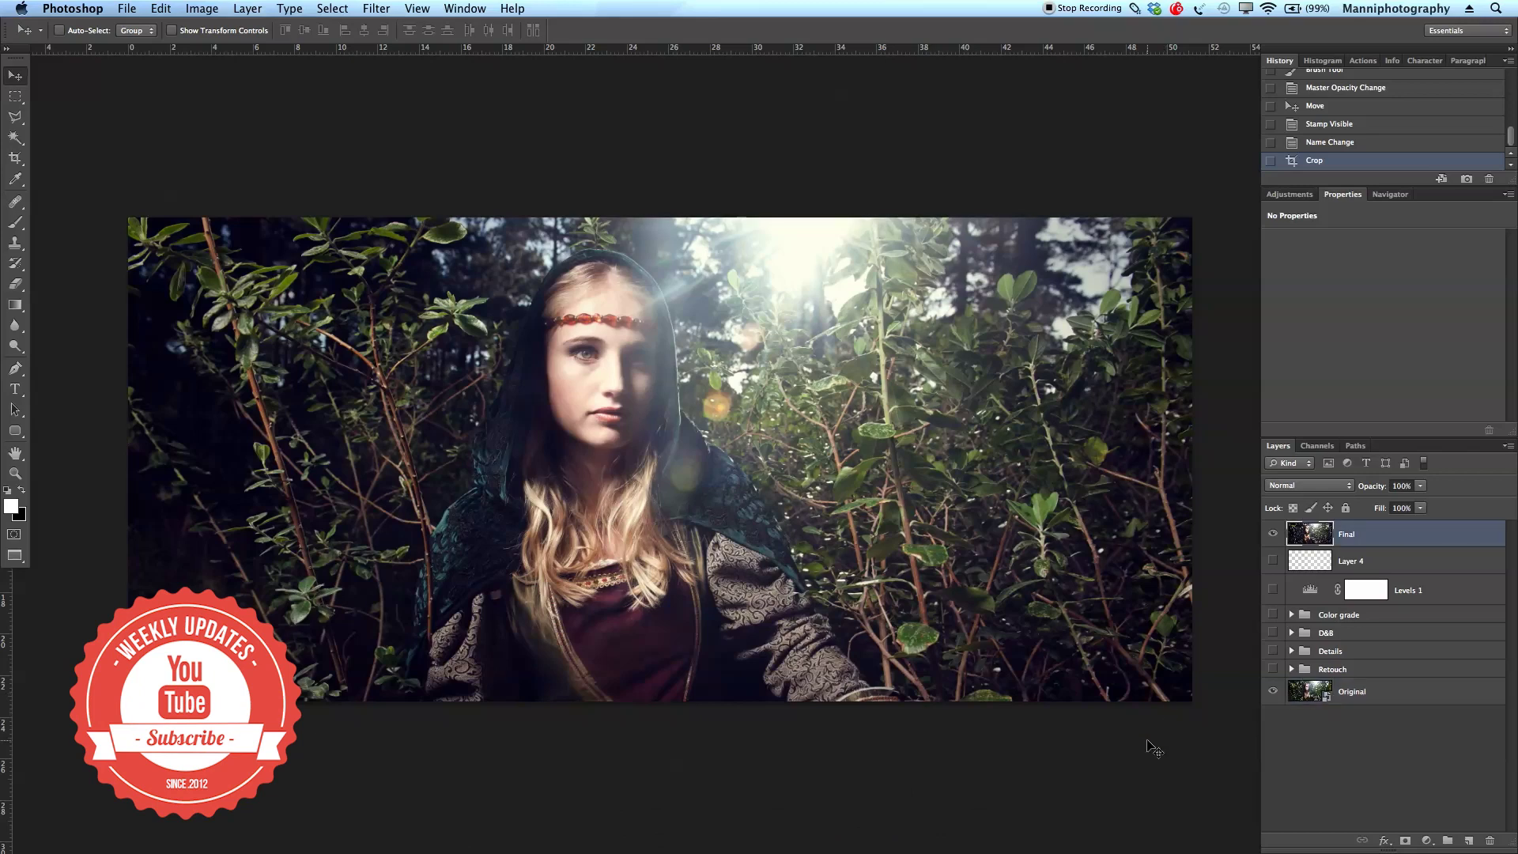